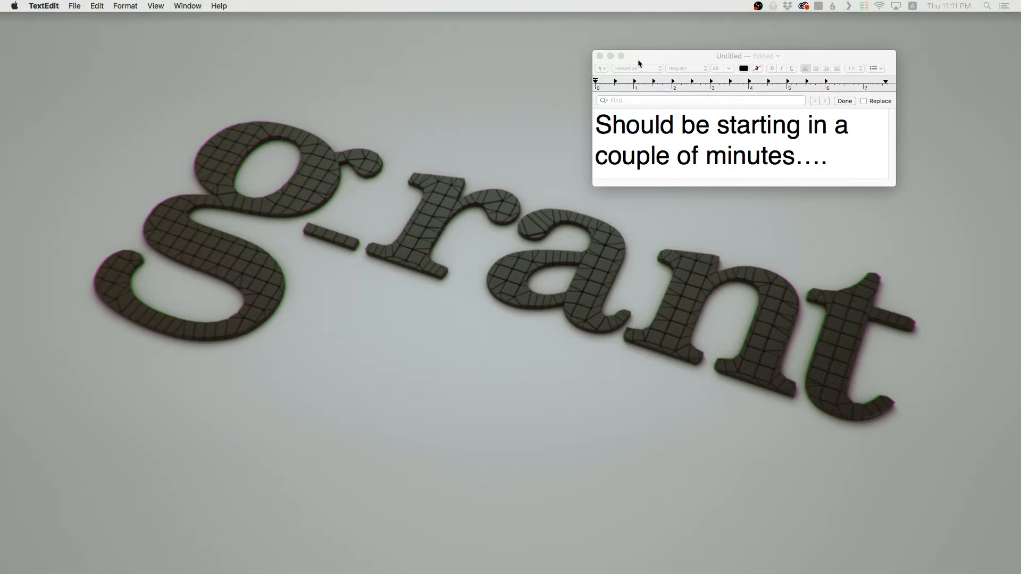
Close the untitled note about the start time without saving its changes.
left_click_drag(636, 59, 591, 60)
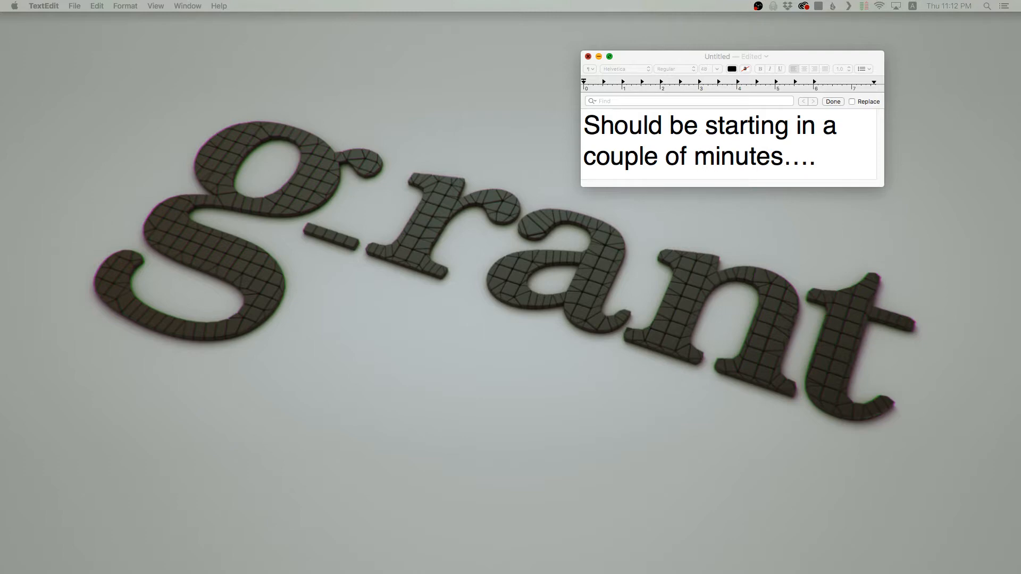
key("super+w")
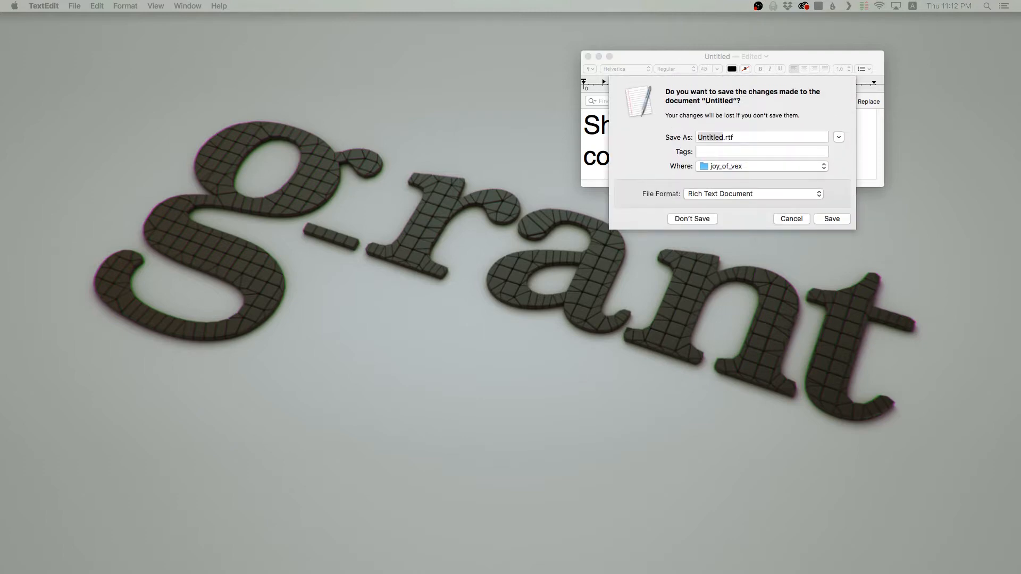
key("super+d")
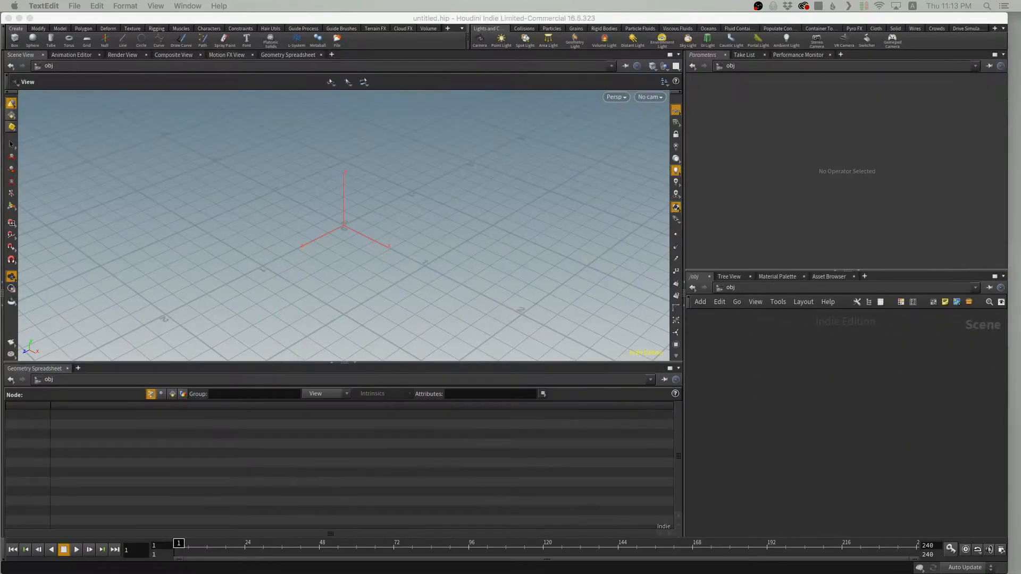
Switch to Chrome and examine the black layered porcelain sculpture on the ceramic artist's Erosion page.
key("super+Tab")
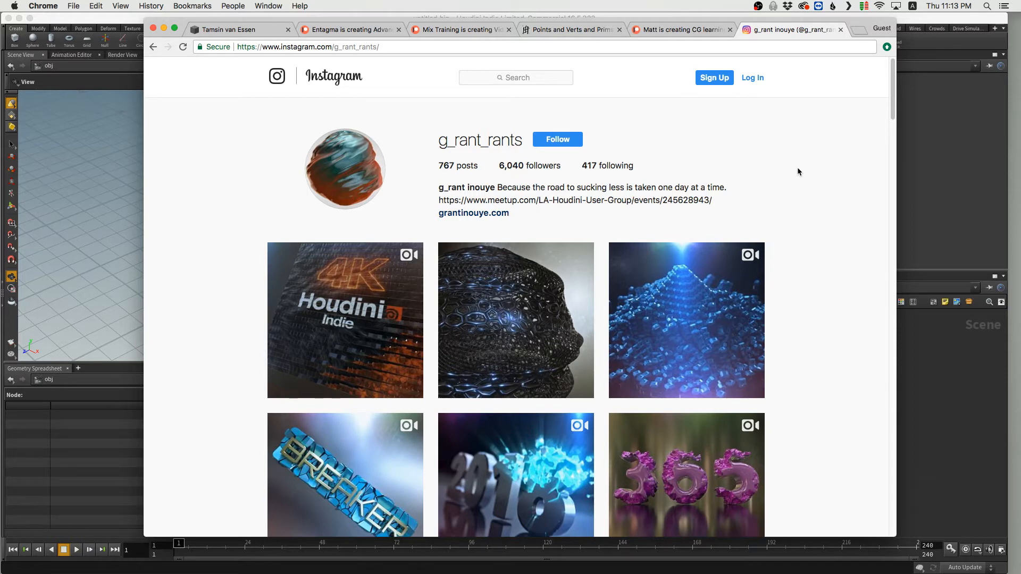
left_click(224, 33)
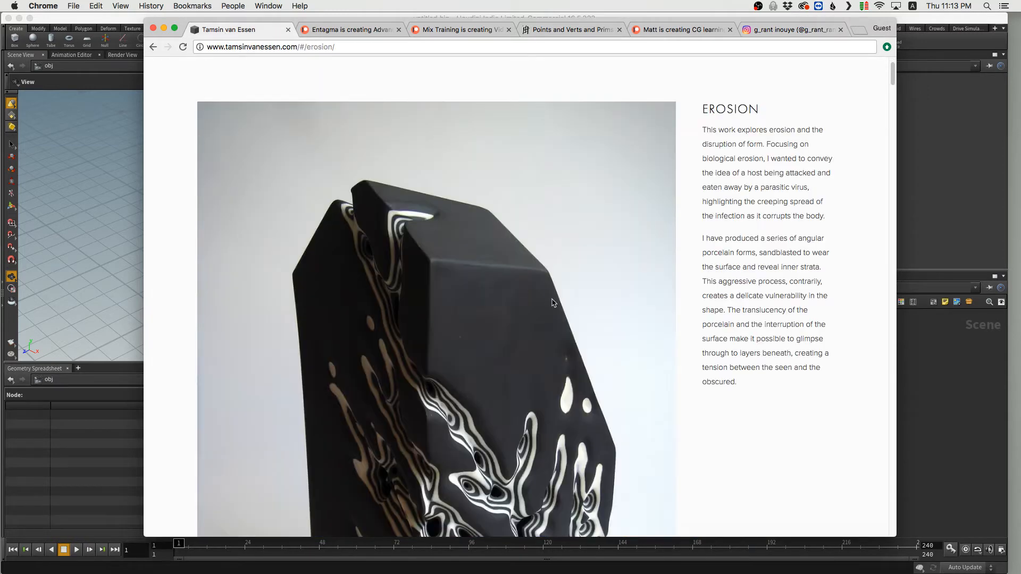
scroll(552, 301, "down", 5)
scroll(552, 301, "down", 4)
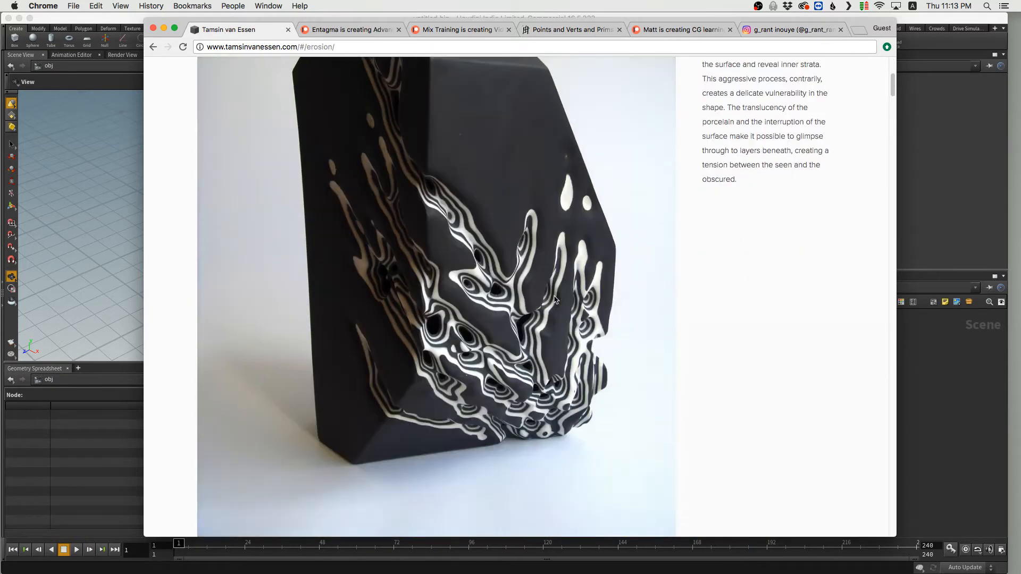
scroll(558, 299, "up", 3)
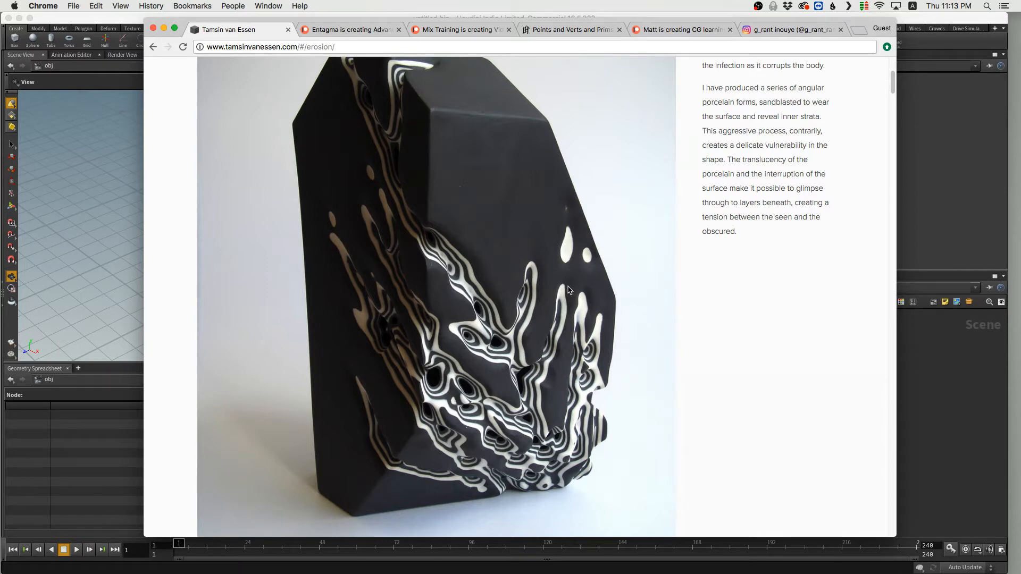
scroll(571, 273, "up", 2)
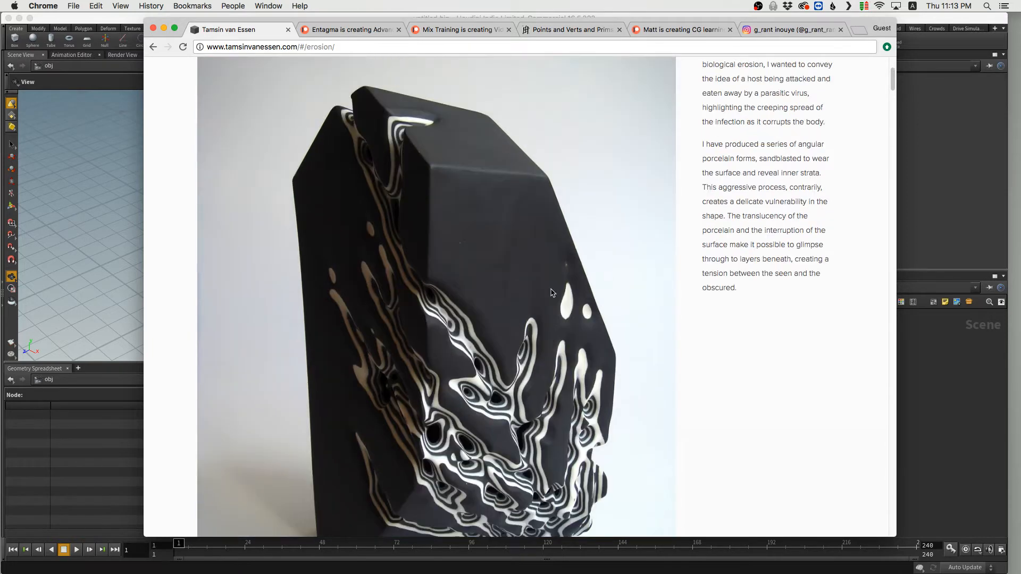
scroll(551, 292, "up", 3)
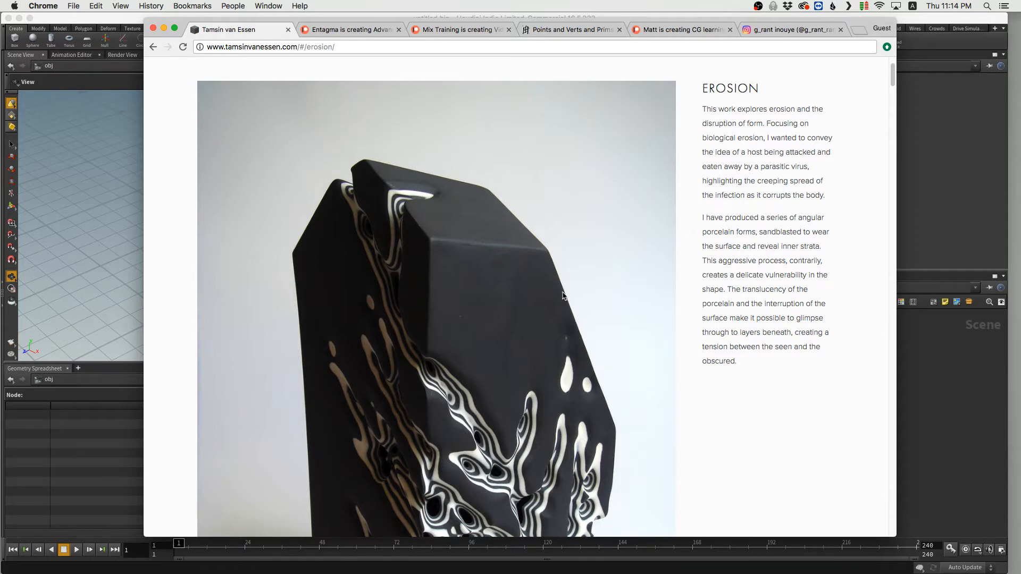
scroll(521, 286, "down", 2)
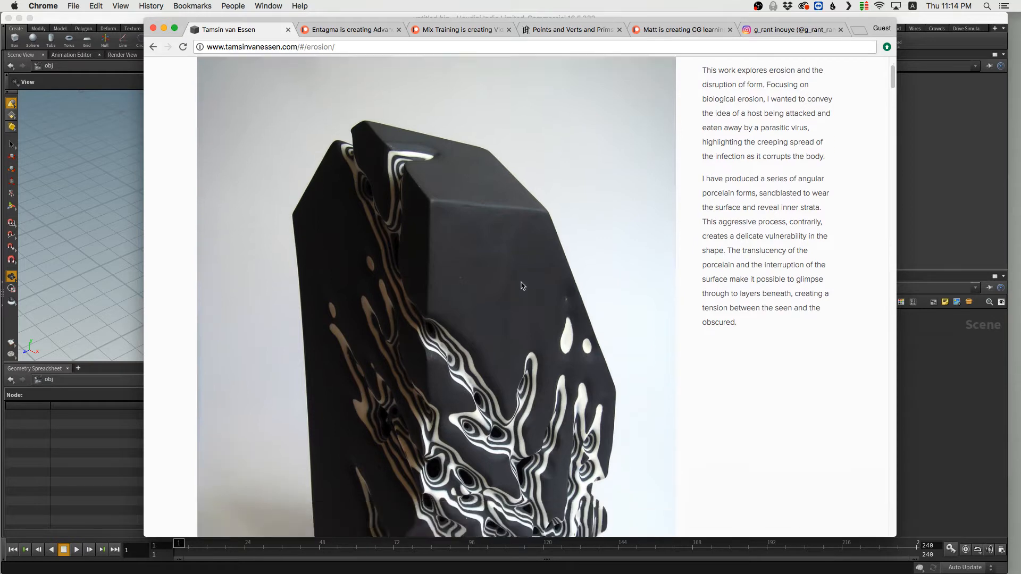
scroll(521, 285, "up", 1)
scroll(521, 285, "up", 1)
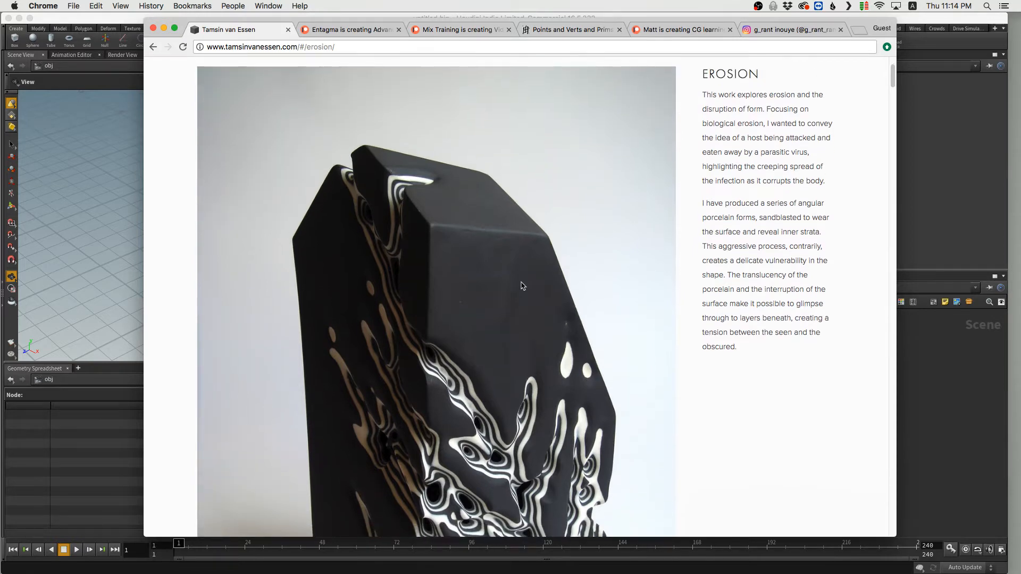
scroll(472, 176, "up", 4)
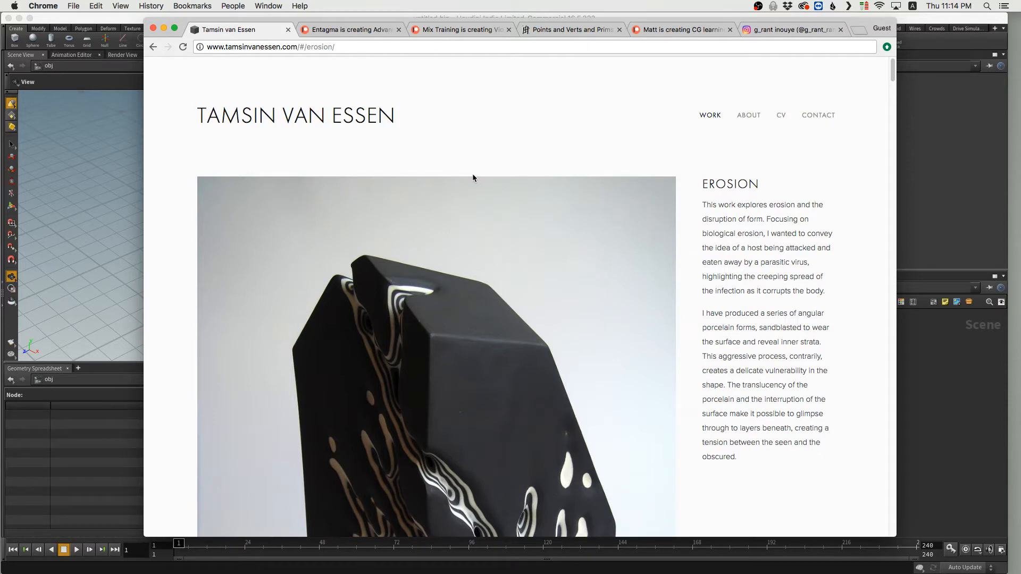
scroll(480, 180, "down", 4)
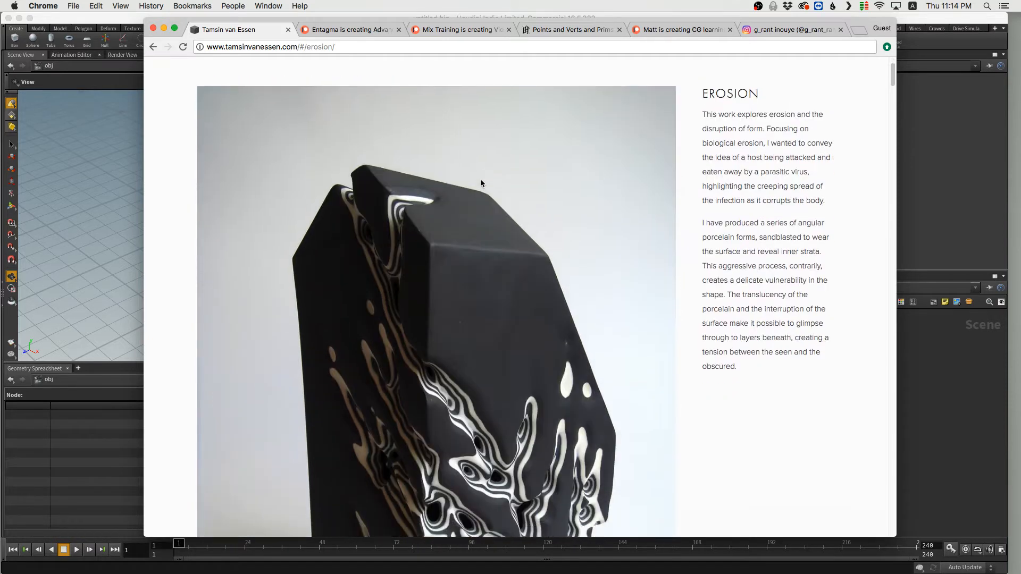
scroll(480, 182, "down", 3)
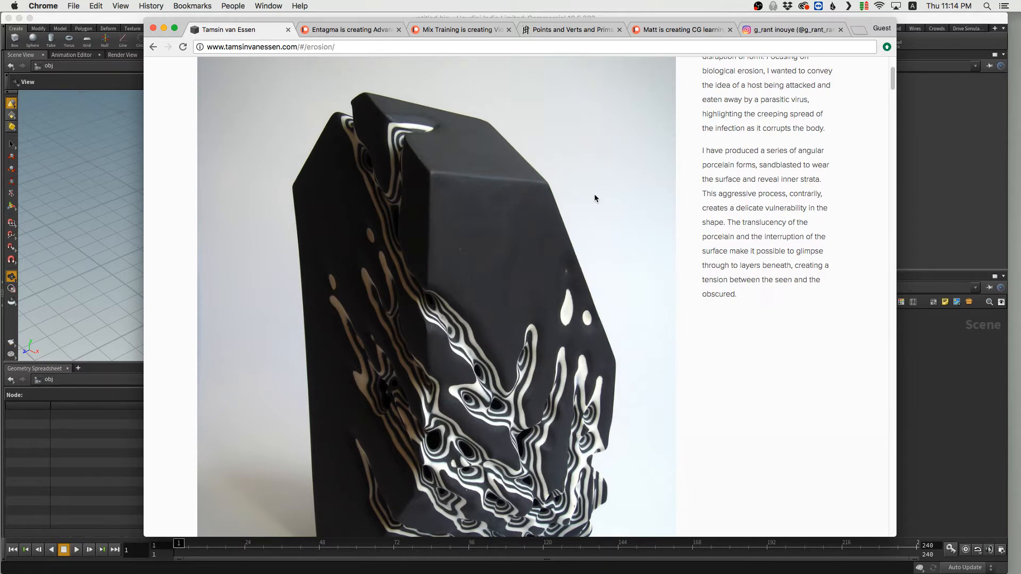
Examine the white eroded sculptures with dark inner layers further down the Erosion page.
scroll(594, 213, "down", 5)
scroll(594, 234, "down", 5)
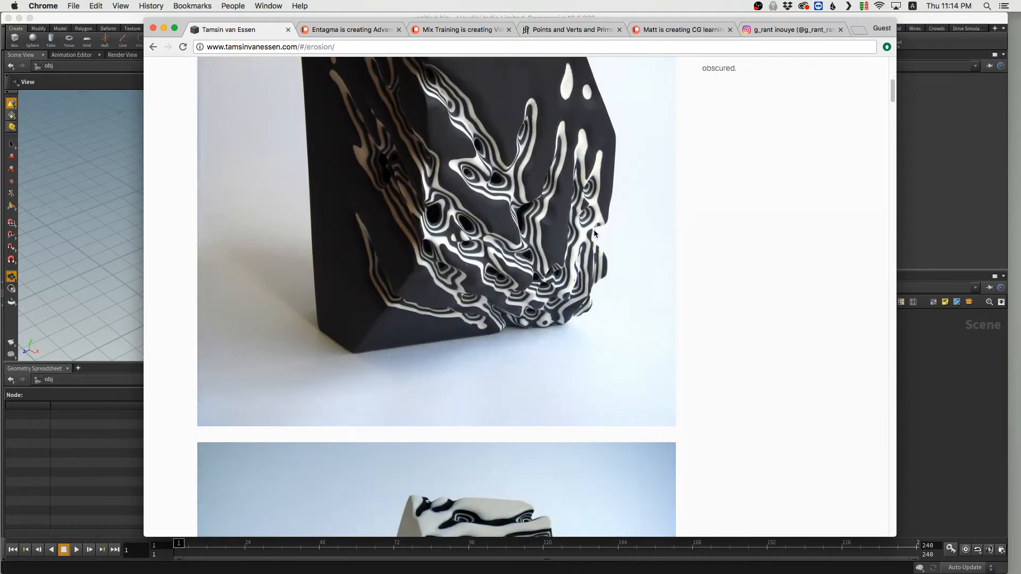
scroll(575, 327, "down", 10)
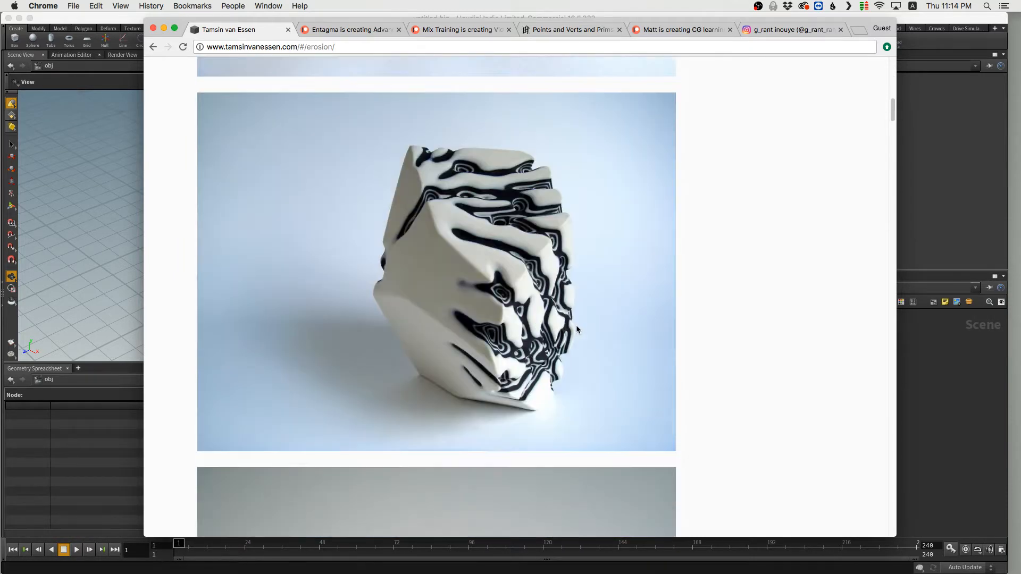
scroll(577, 327, "down", 3)
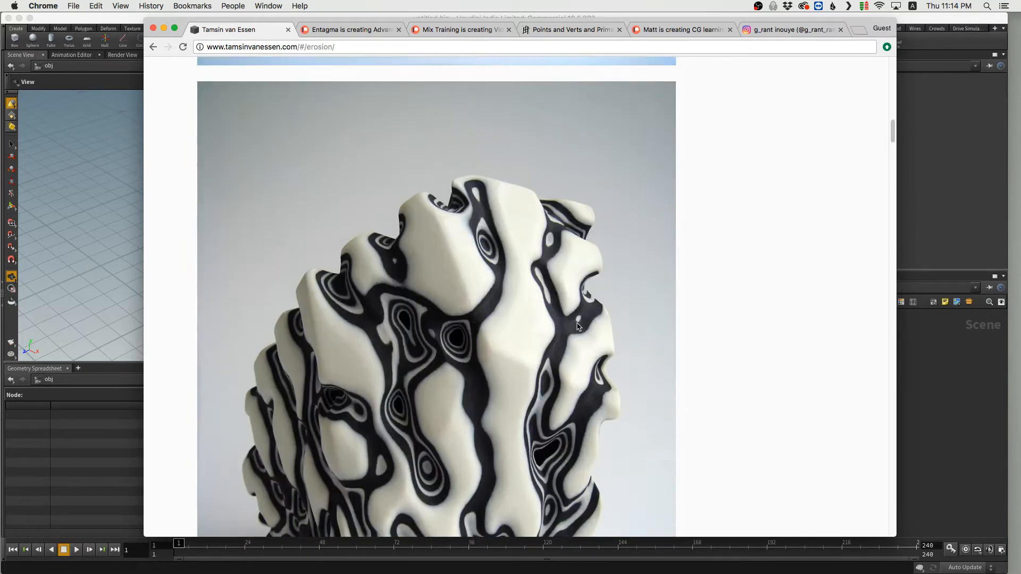
scroll(577, 327, "up", 2)
scroll(576, 327, "up", 6)
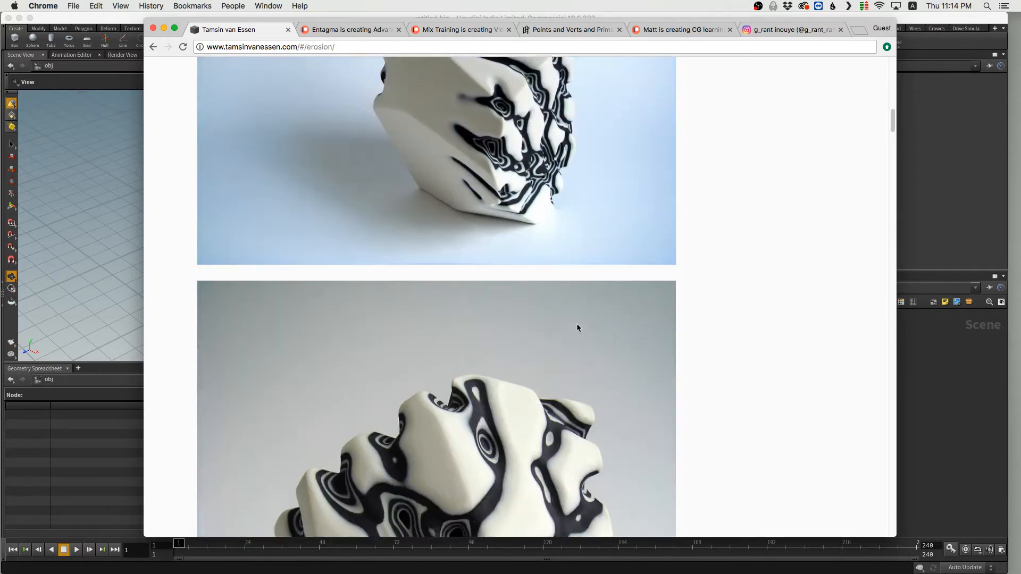
scroll(577, 328, "up", 5)
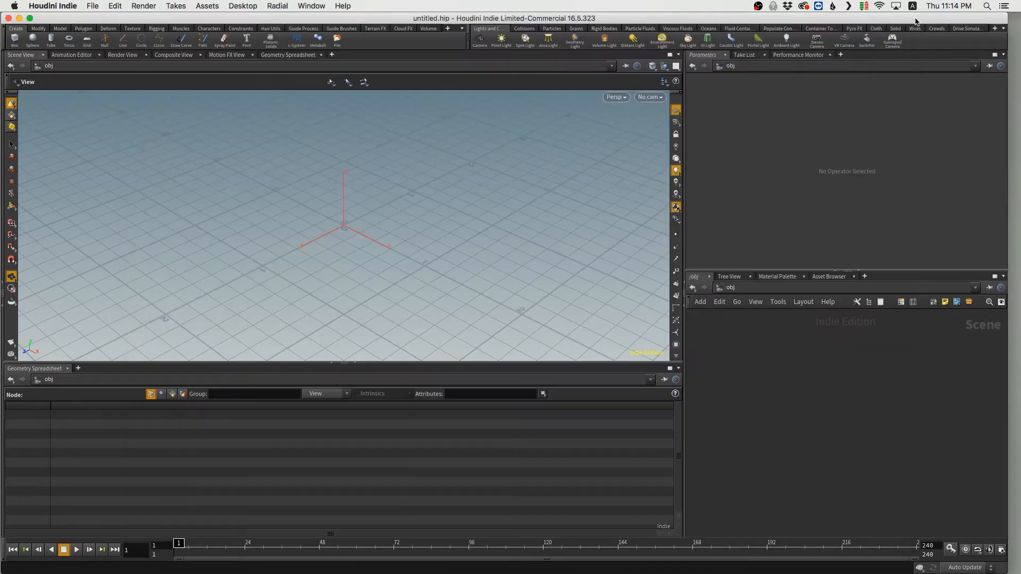
Switch to Houdini and enlarge the scene view by shrinking the geometry spreadsheet below it.
left_click(915, 22)
left_click_drag(407, 363, 410, 391)
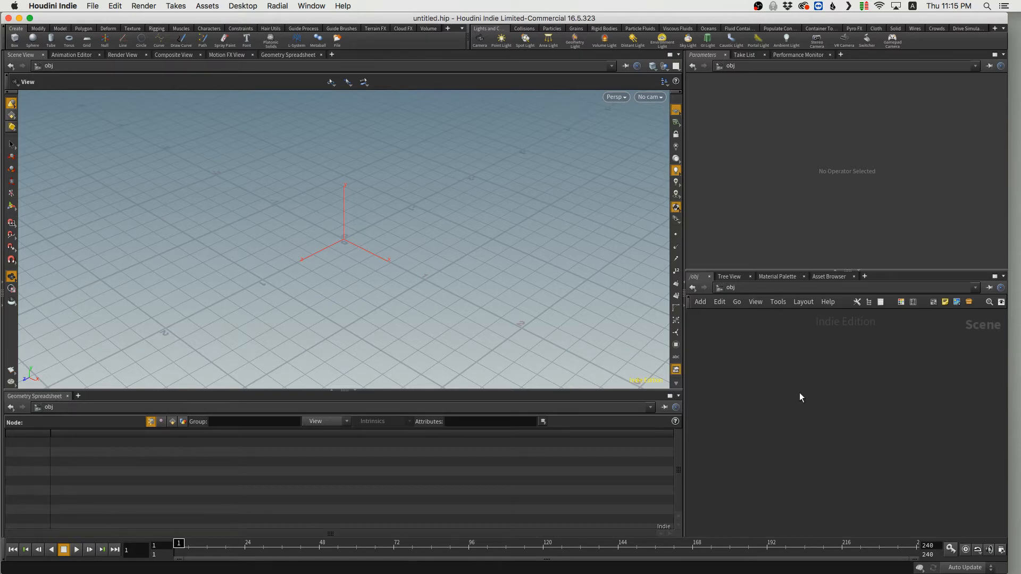
Create a Geometry object at scene level, go inside it, and delete its default file node.
key("Tab")
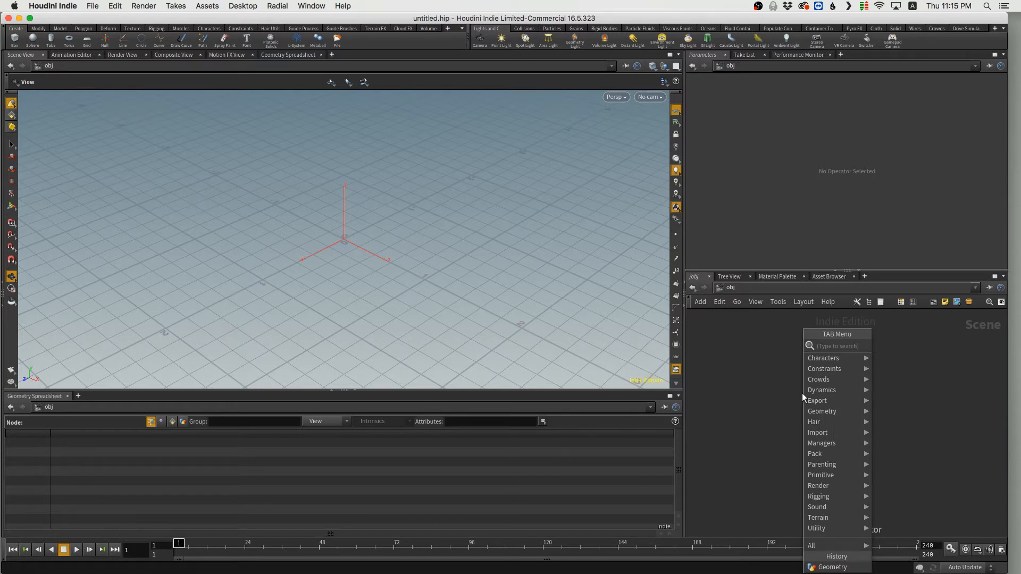
type("geo")
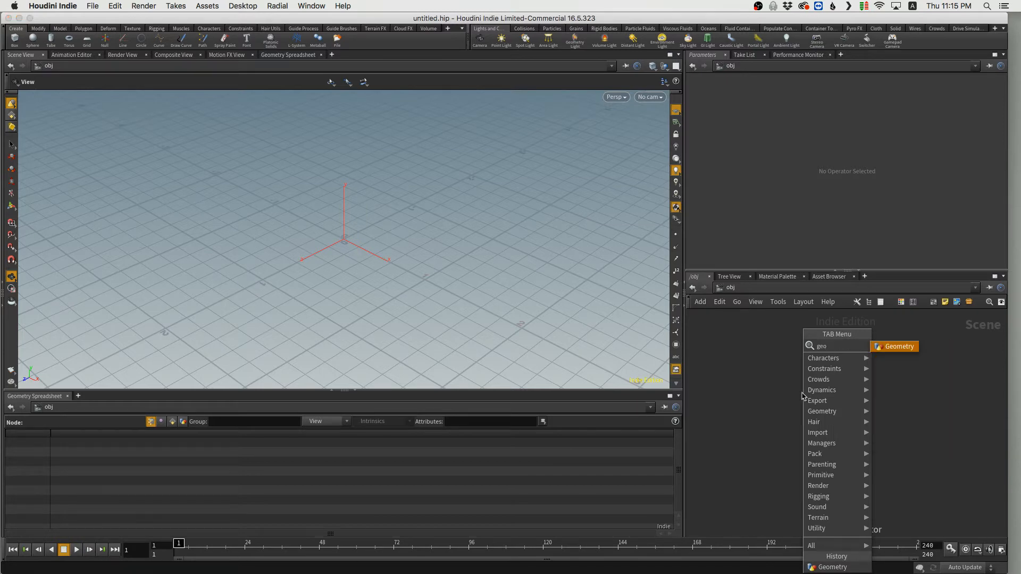
key("Return")
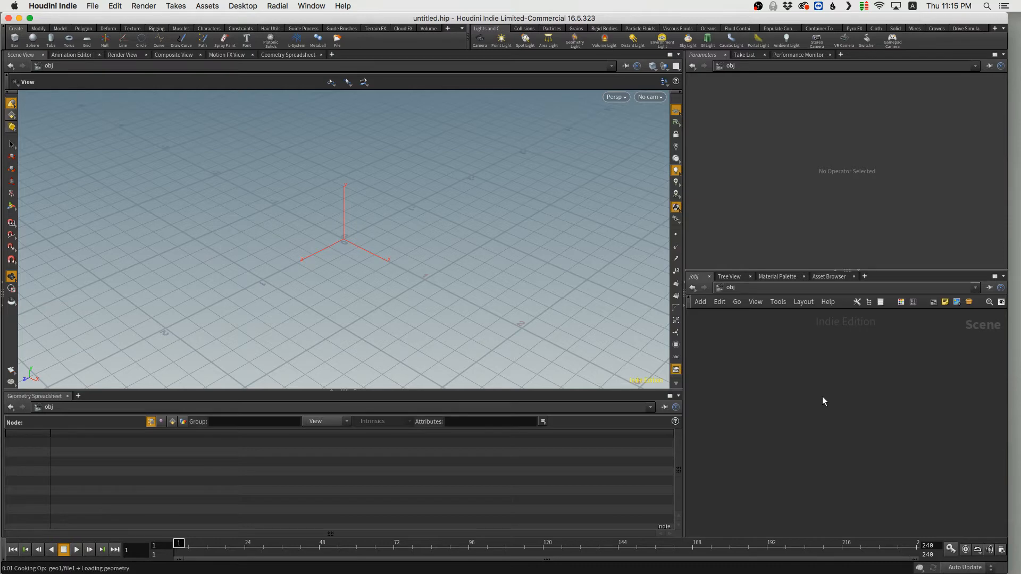
double_click(821, 394)
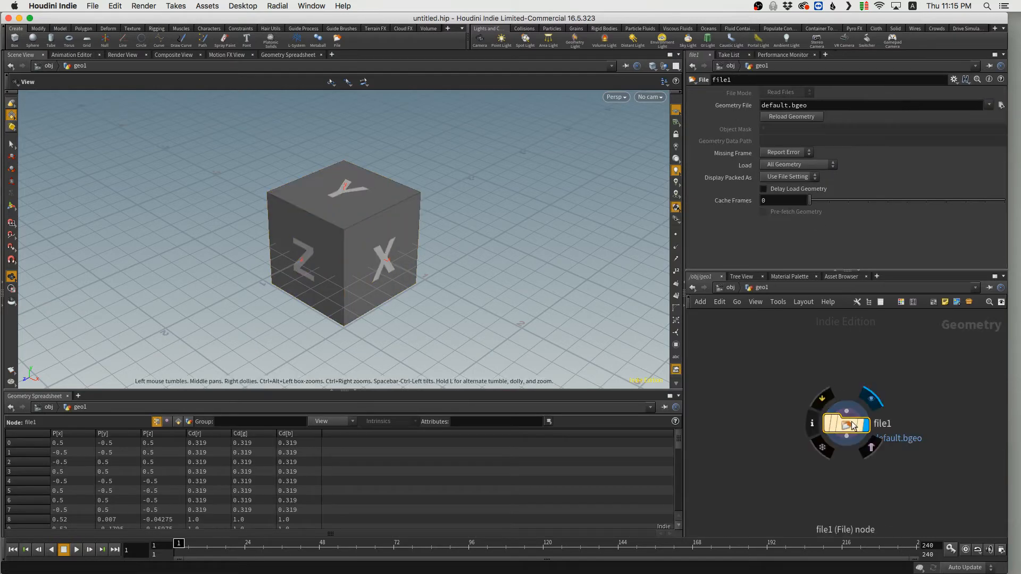
mouse_move(853, 428)
key("Delete")
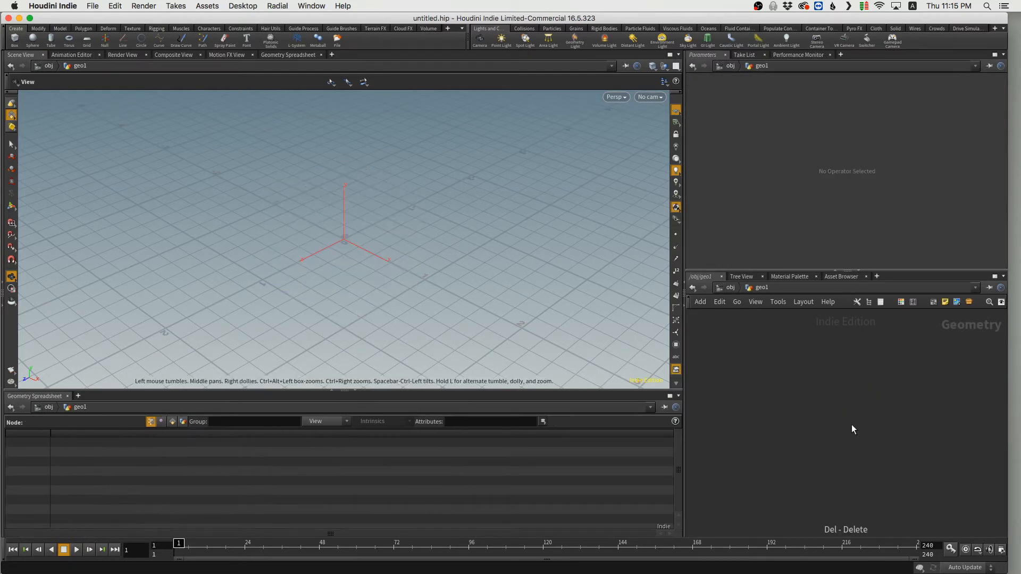
Add a Platonic Solids node to the empty geometry network.
key("Tab")
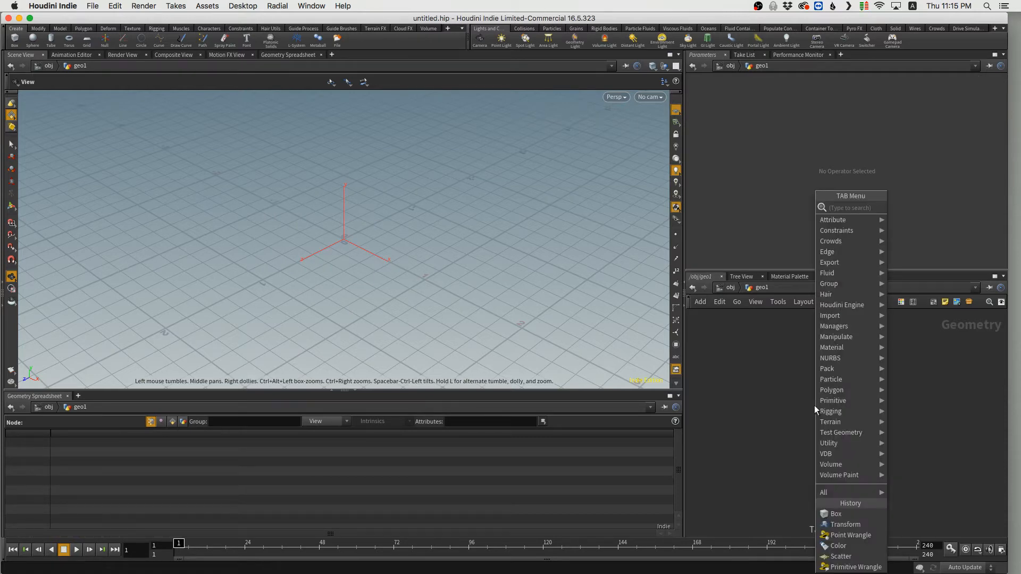
type("plat")
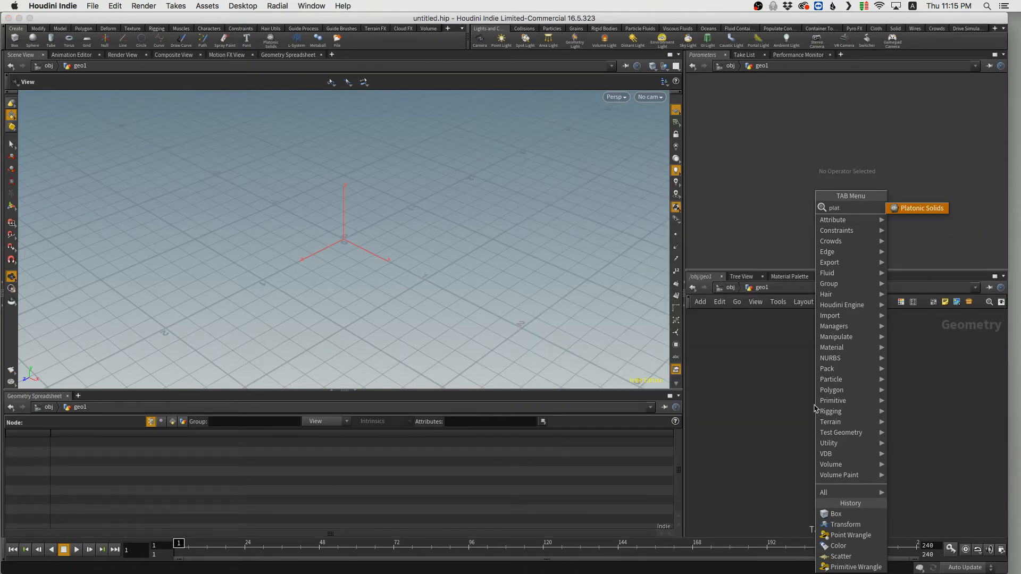
key("Return")
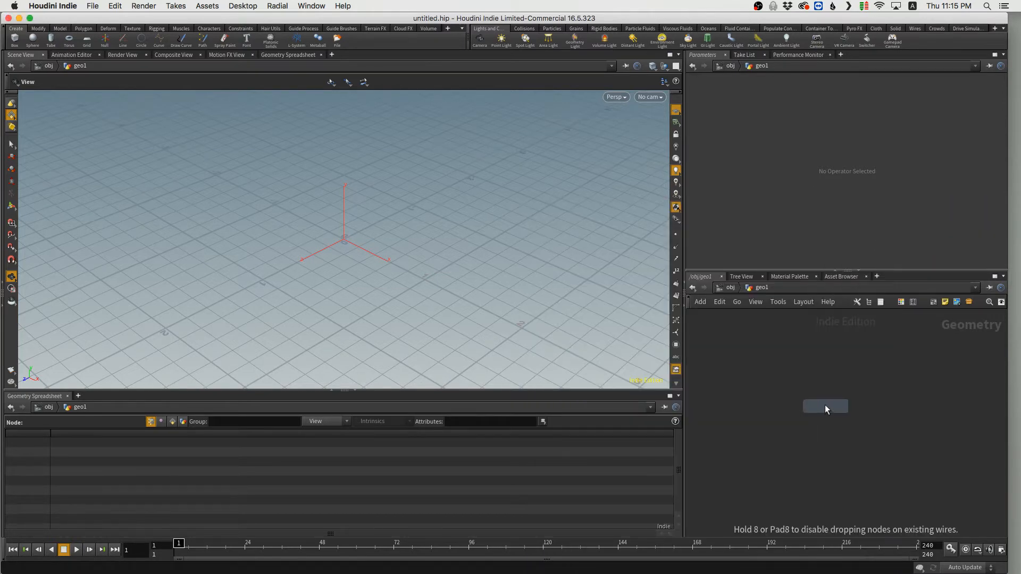
left_click(805, 392)
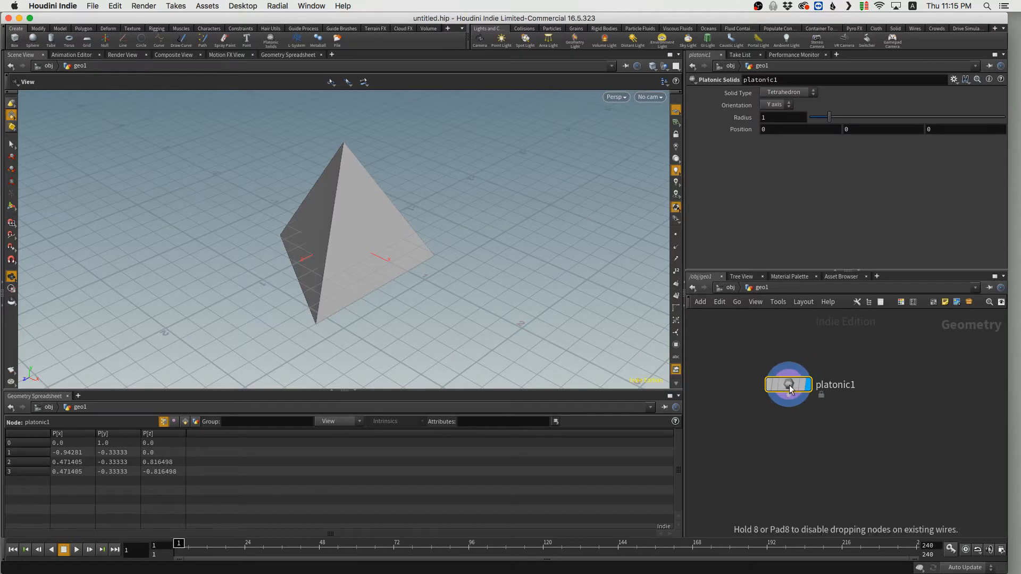
left_click_drag(793, 391, 783, 398)
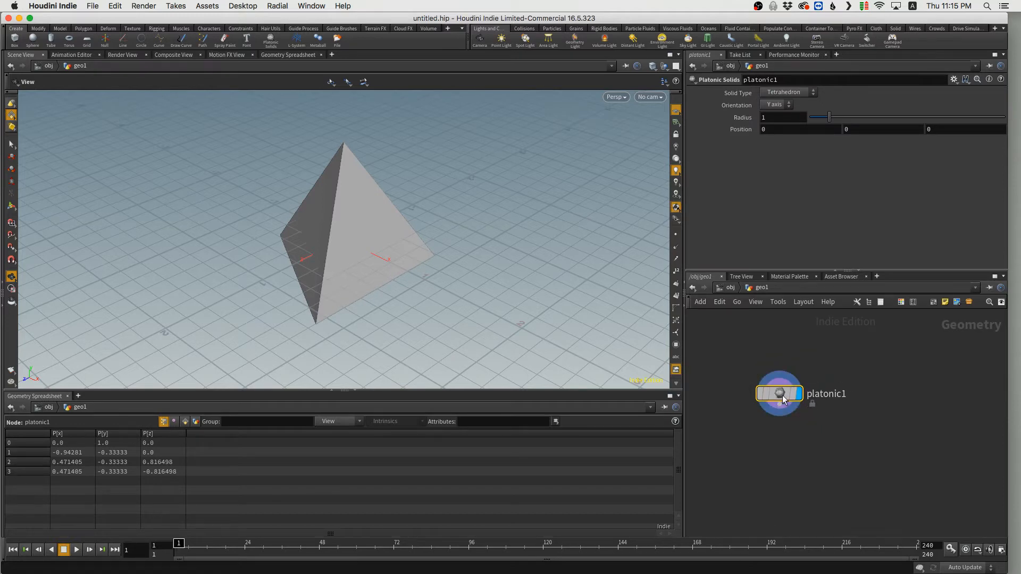
Try the Octahedron and Icosahedron solid types on the Platonic Solids node.
left_click(798, 93)
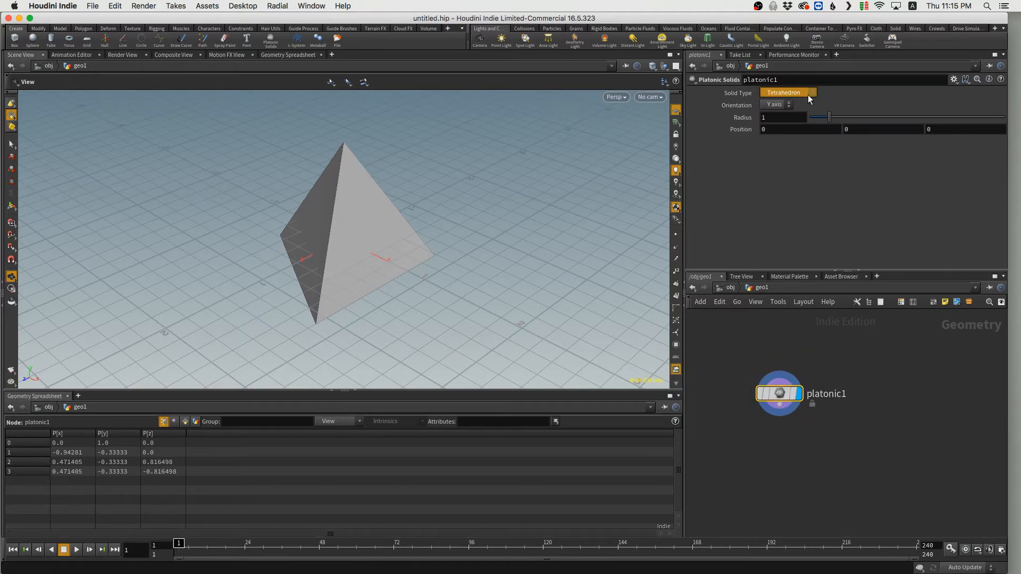
left_click(796, 125)
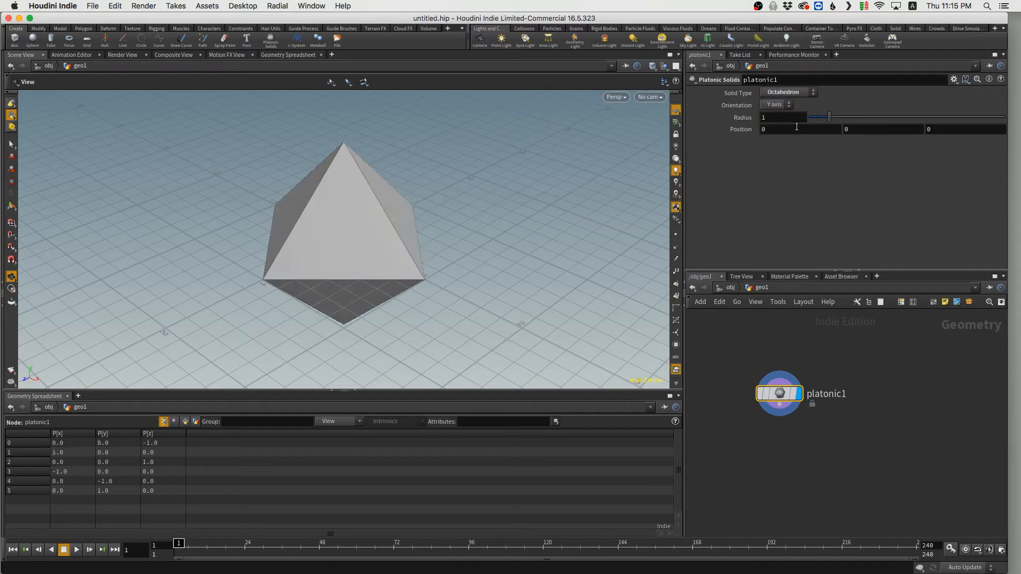
left_click(797, 92)
left_click(796, 140)
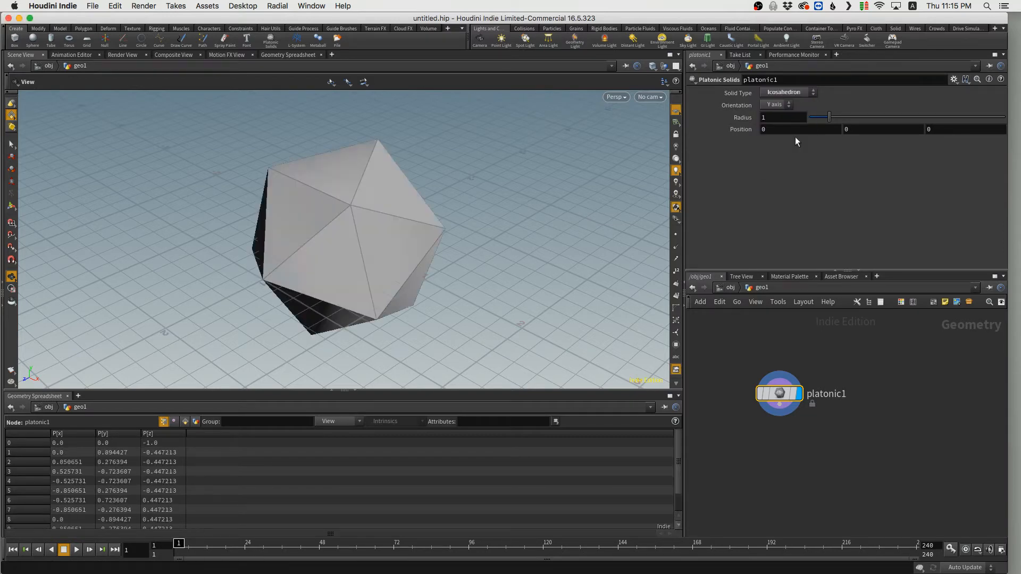
Set the solid type of the Platonic Solids node to Dodecahedron and inspect the shape from another angle.
left_click(777, 93)
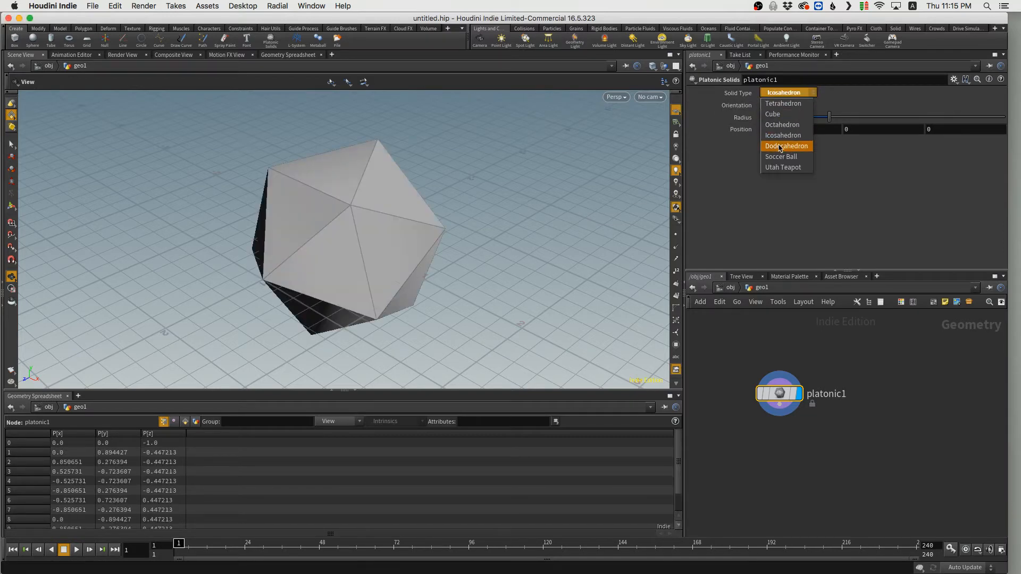
left_click(781, 147)
left_click_drag(353, 257, 388, 234)
Add a Mountain node, wire the dodecahedron into it, and display the noise-displaced shape.
key("Tab")
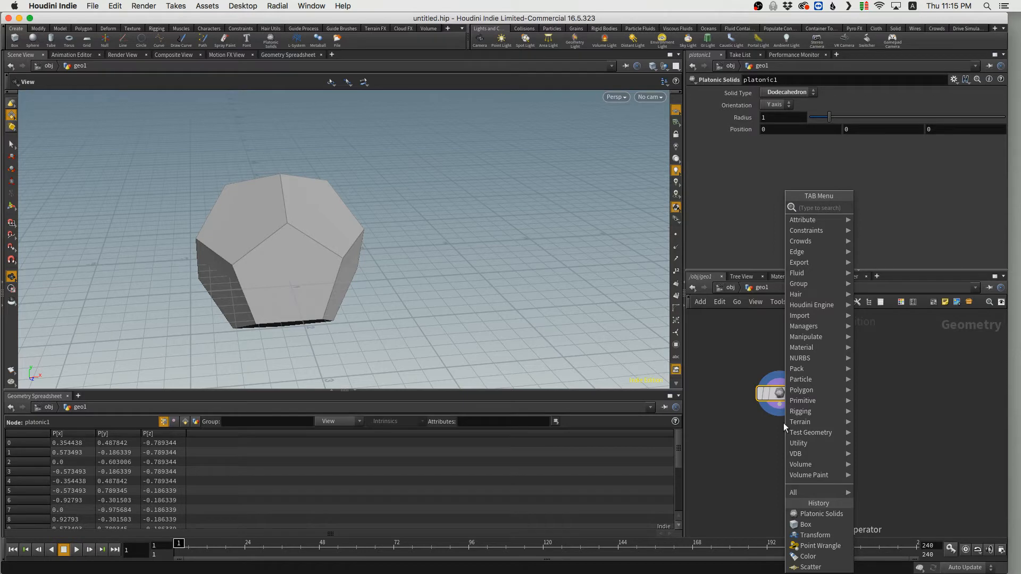
type("resam")
key("Return")
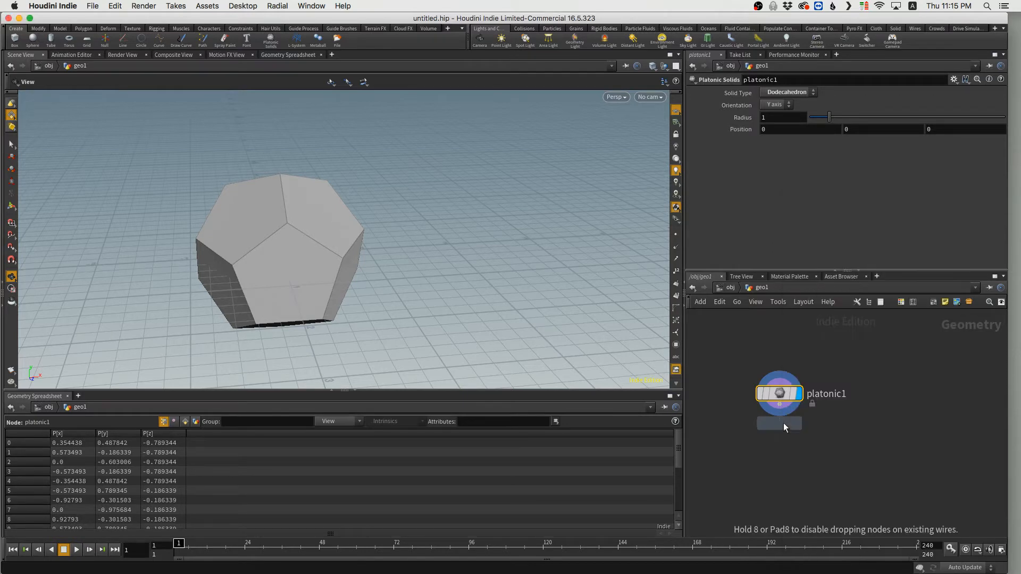
left_click(781, 437)
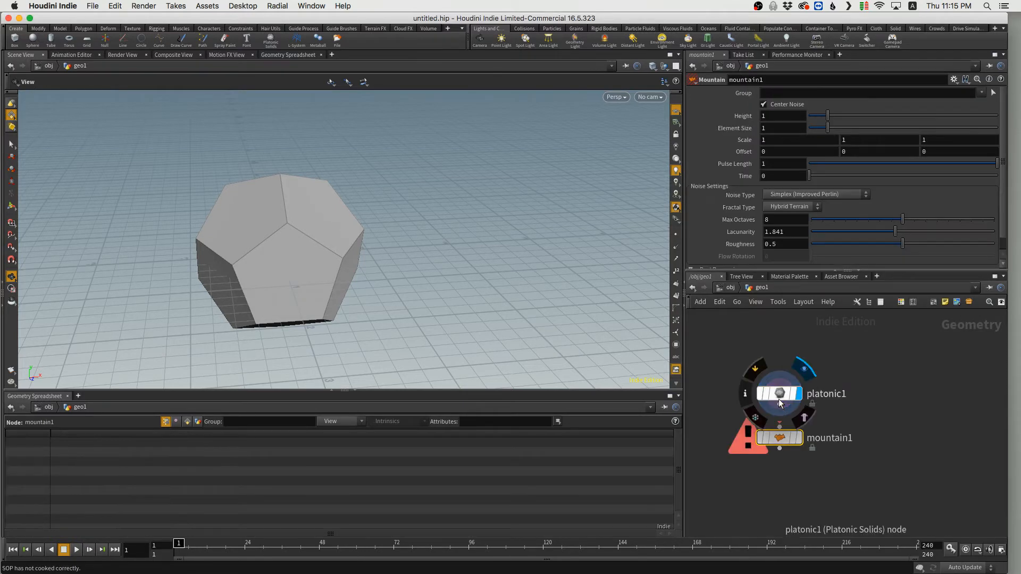
left_click(777, 424)
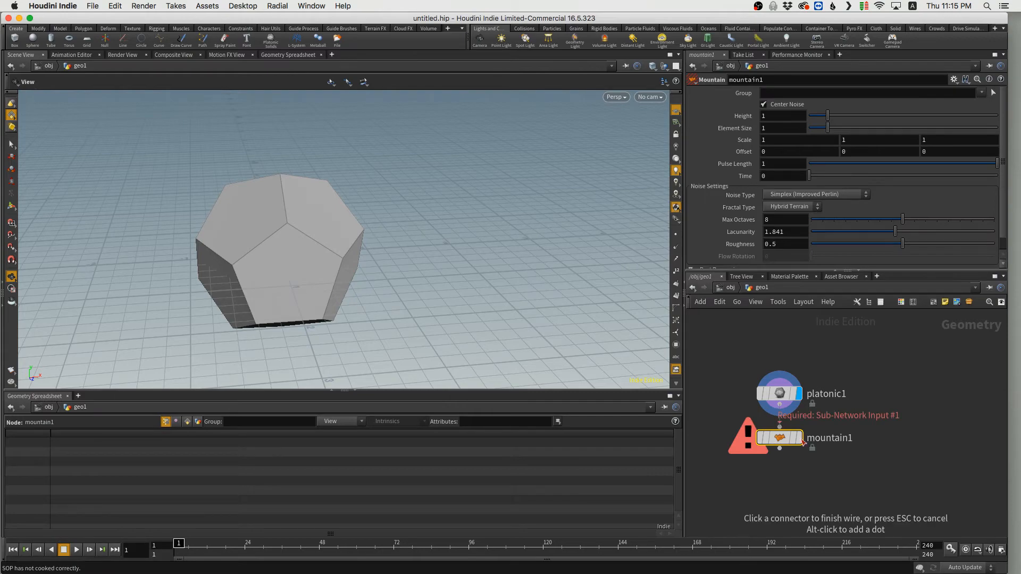
left_click(779, 404)
left_click_drag(303, 264, 584, 328)
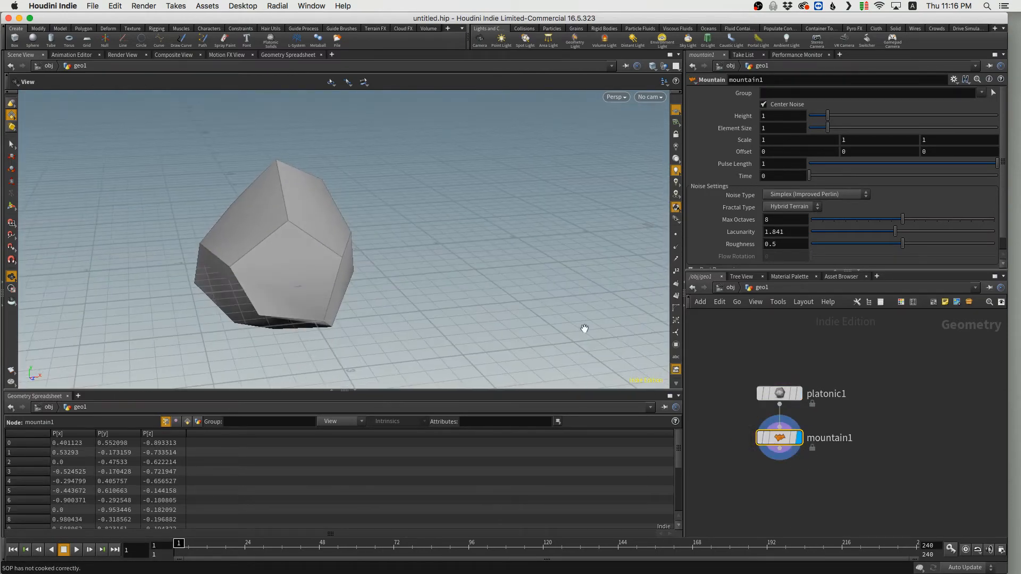
Add a Tube node beside the existing chain and show it as a template over the displaced solid.
key("Tab")
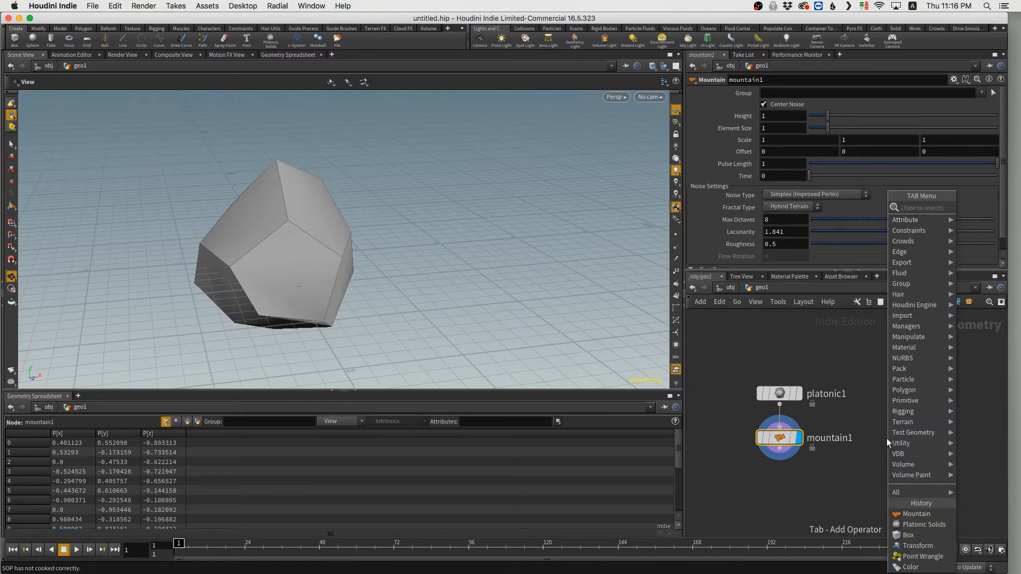
type("tube")
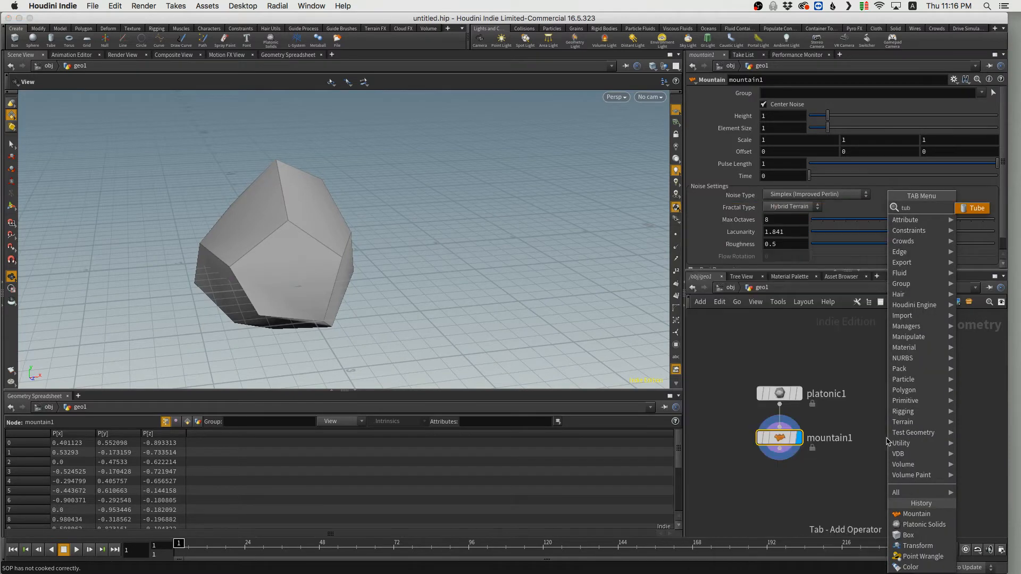
key("Return")
left_click(915, 408)
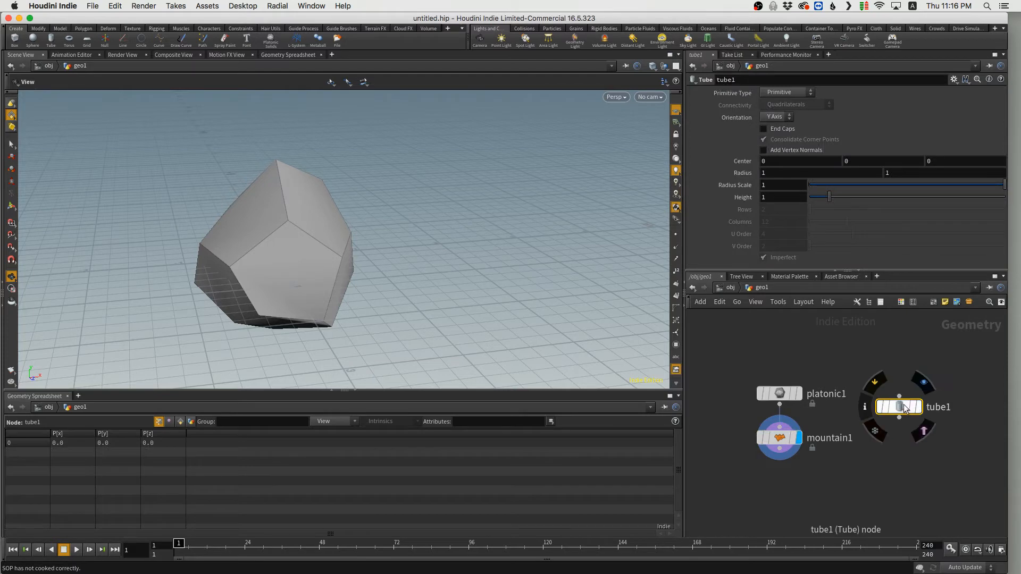
left_click(914, 410)
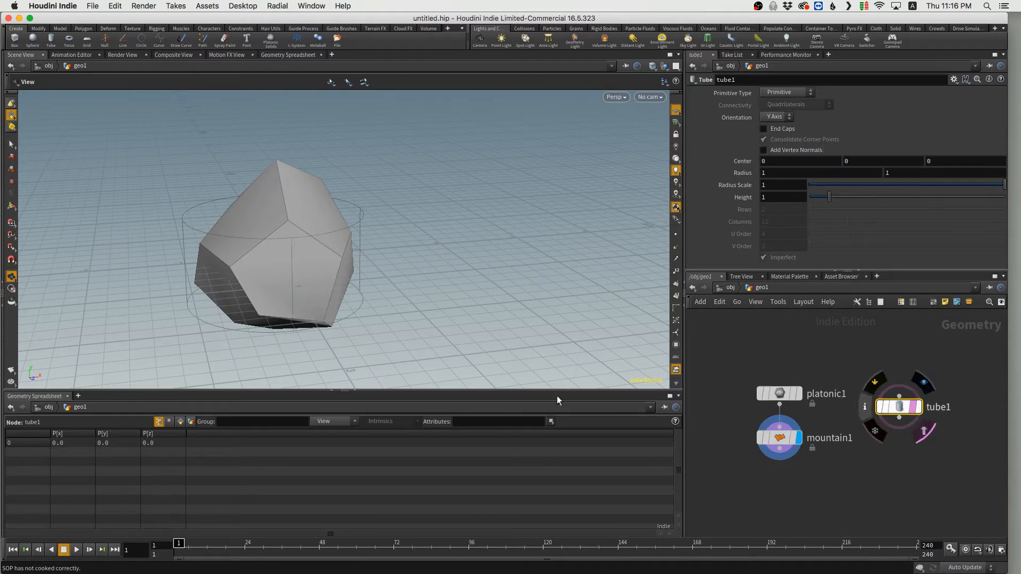
left_click_drag(296, 257, 299, 314)
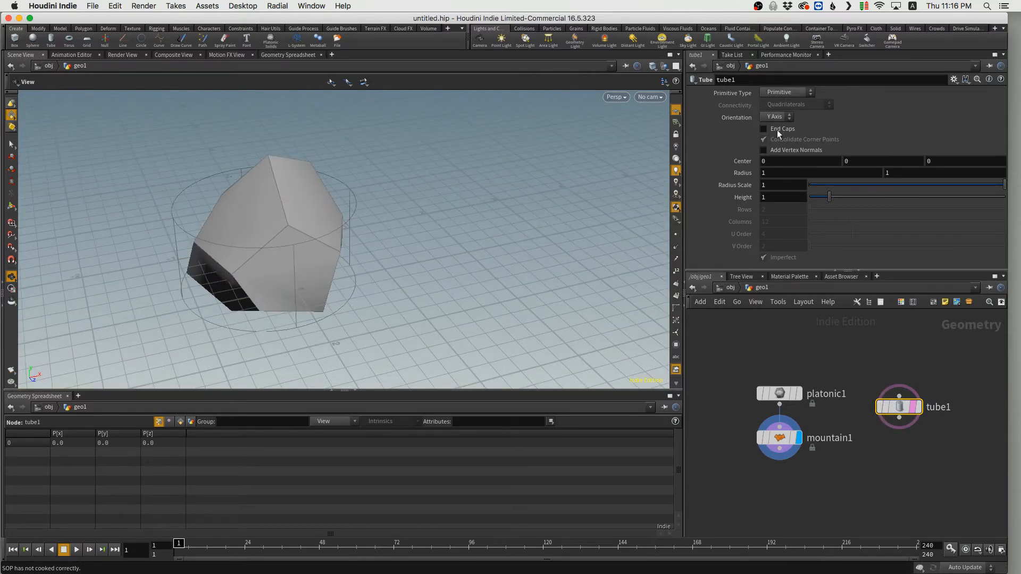
Set the tube's primitive type to Polygon and reduce its columns to 7.
left_click(800, 92)
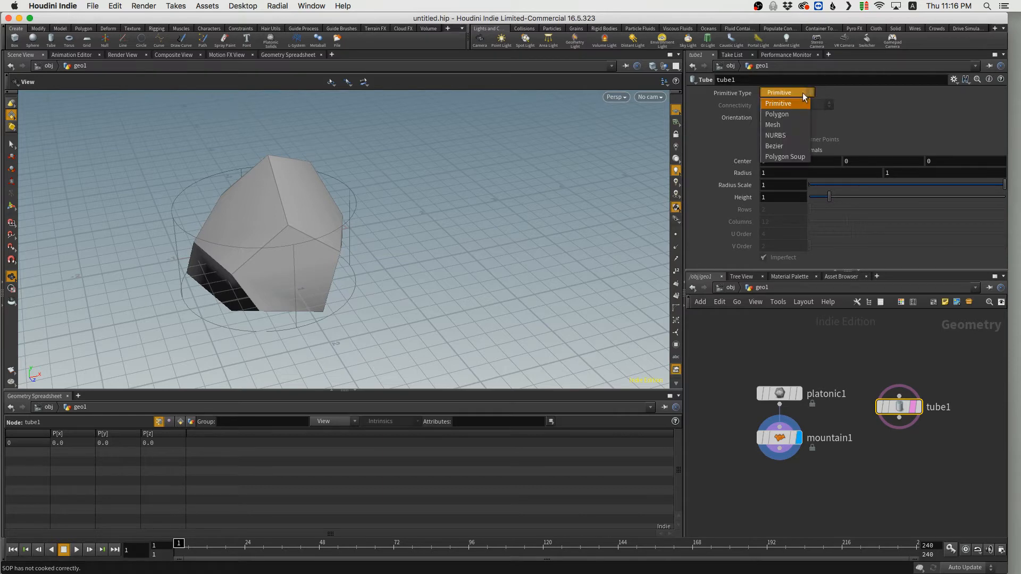
left_click(783, 116)
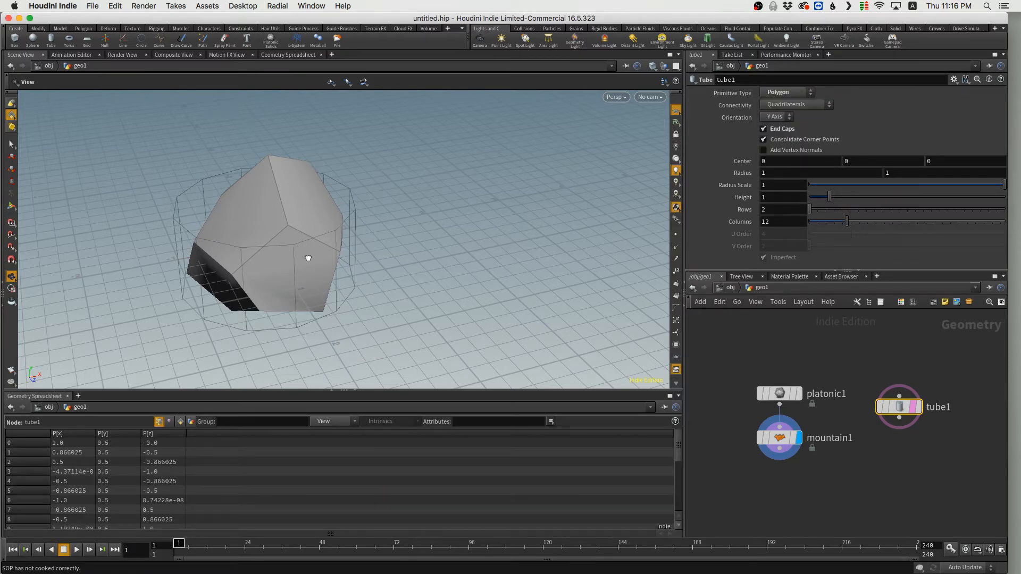
left_click_drag(308, 258, 326, 234)
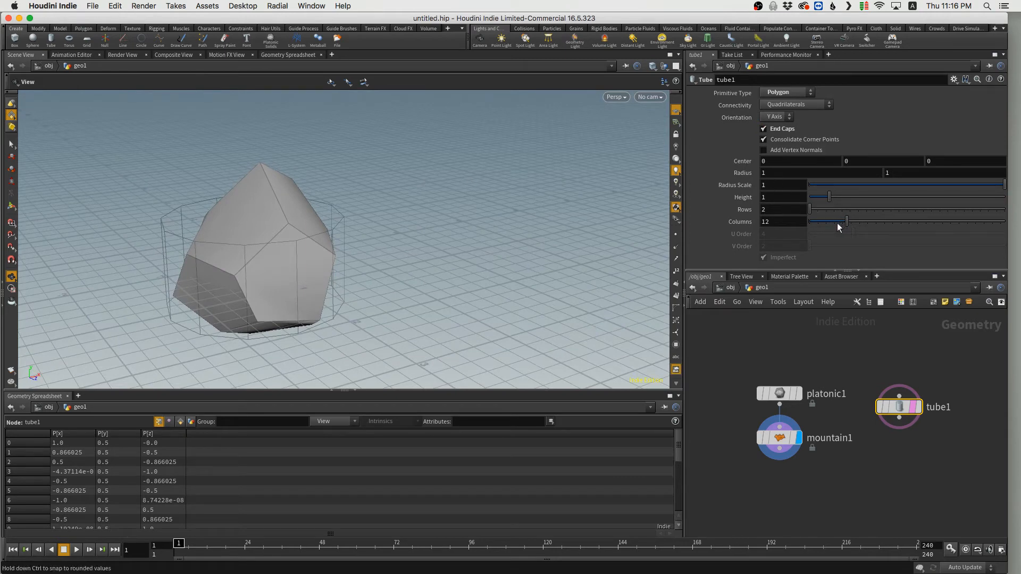
left_click_drag(835, 223, 830, 210)
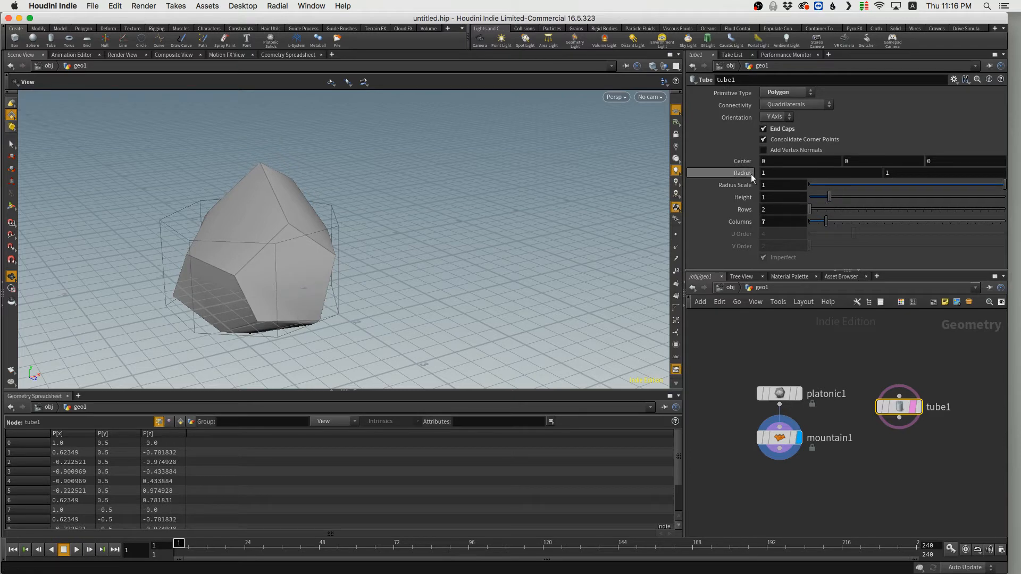
Set both tube radii to 0.6, its height to 2.83 and its columns to 6.
middle_click_drag(750, 176, 710, 174)
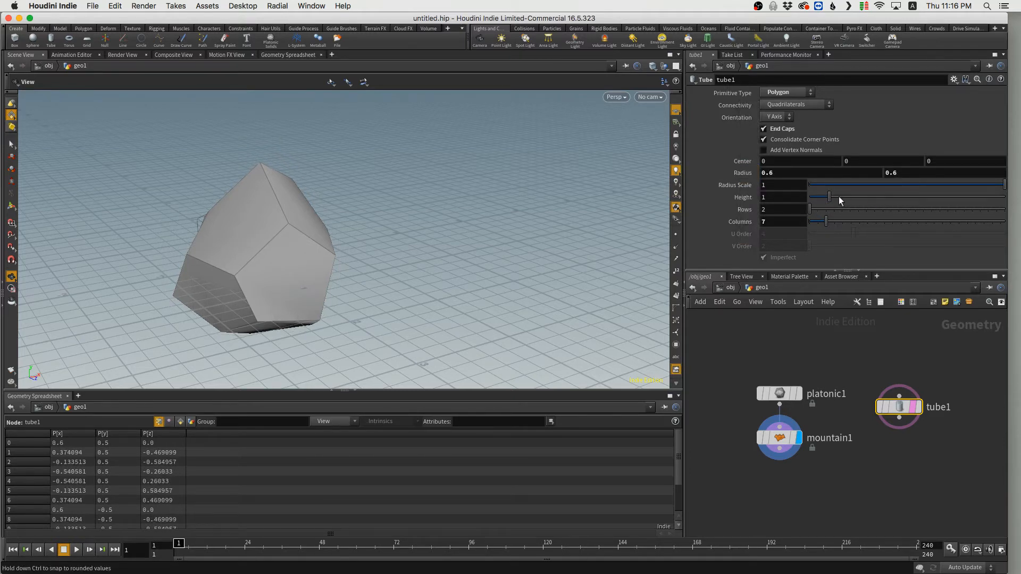
left_click_drag(838, 196, 864, 191)
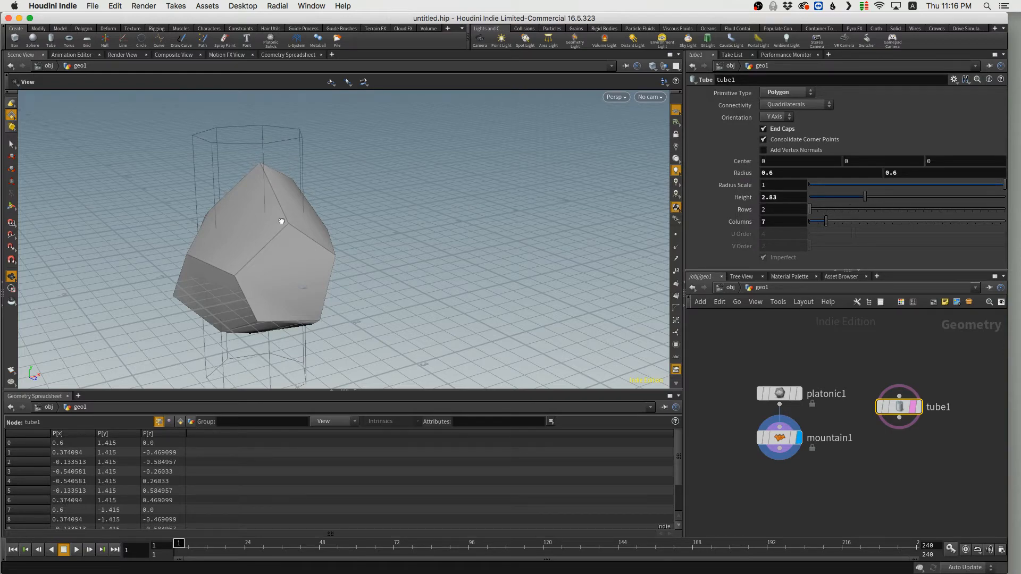
left_click_drag(281, 221, 367, 208)
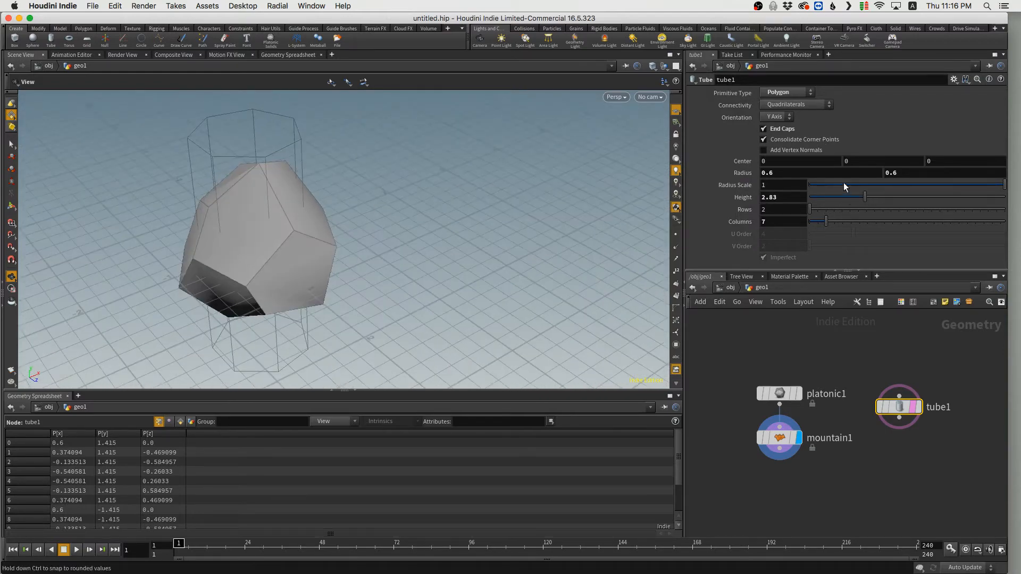
left_click_drag(826, 222, 821, 222)
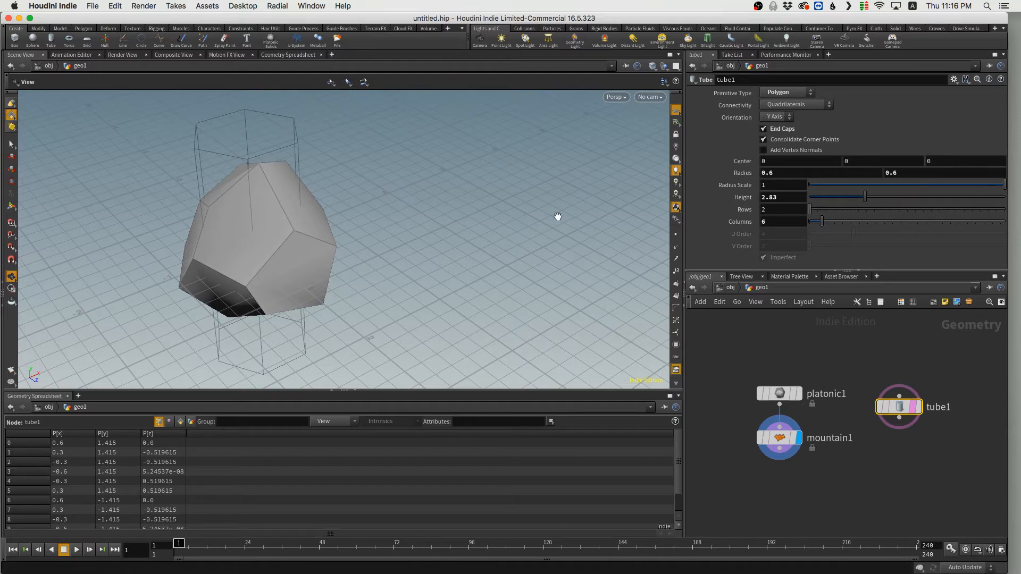
left_click_drag(216, 220, 276, 228)
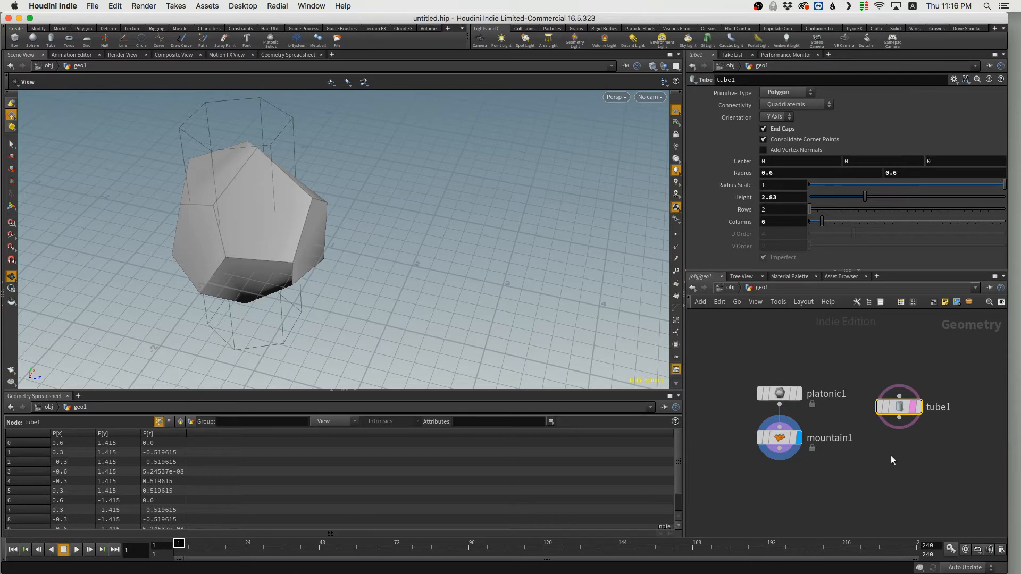
Add a Boolean node with the mountain as geometry A and the tube as geometry B, and display its intersection.
key("Tab")
type("b")
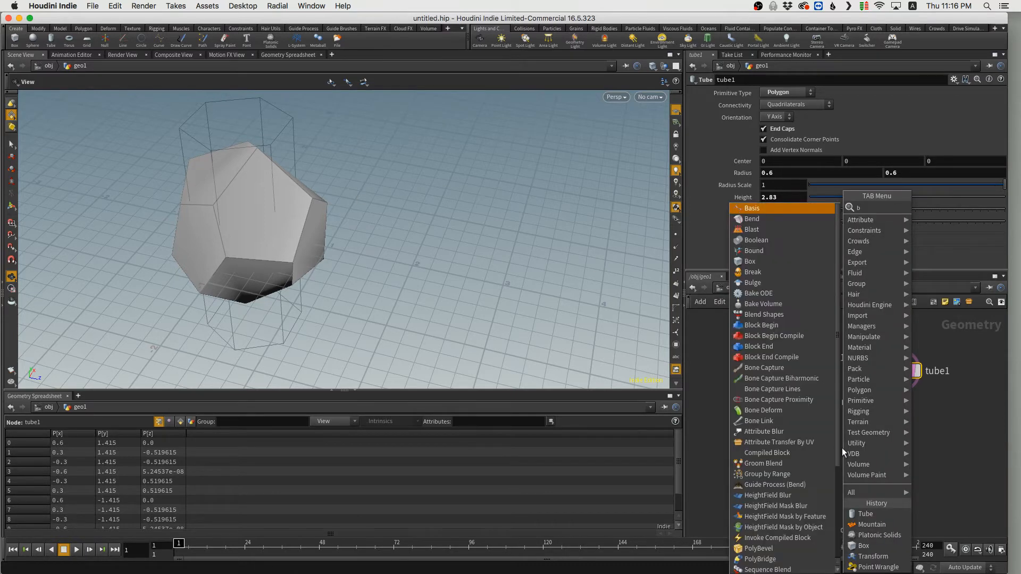
type("oolean")
key("Return")
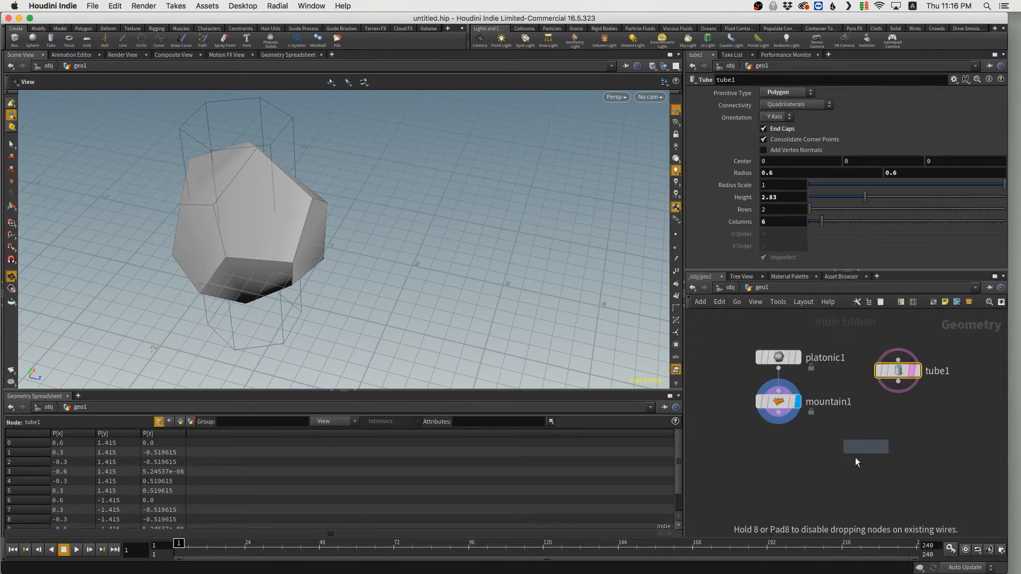
left_click(832, 464)
left_click(778, 413)
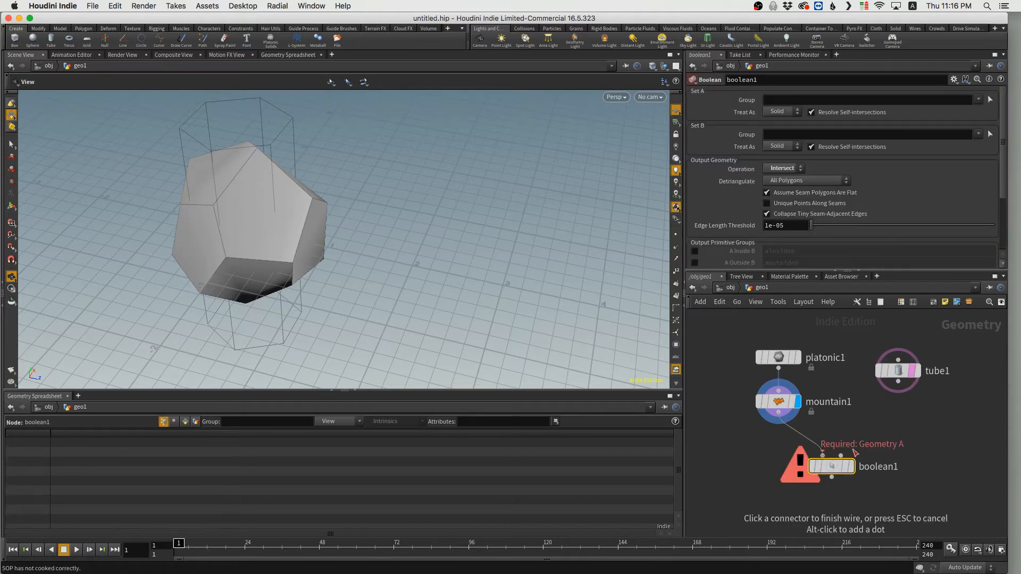
left_click(855, 453)
left_click(898, 381)
left_click(842, 455)
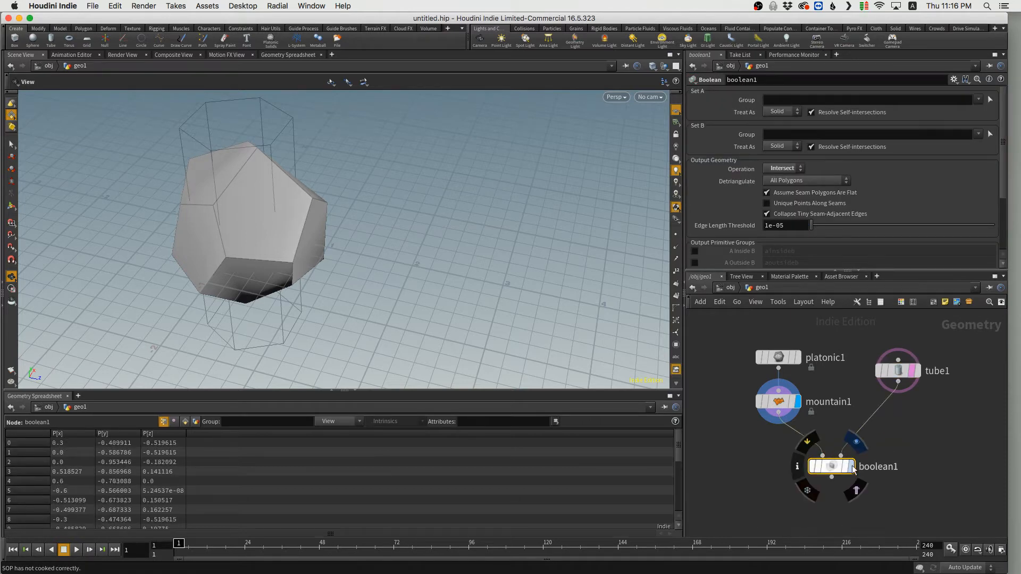
left_click(851, 466)
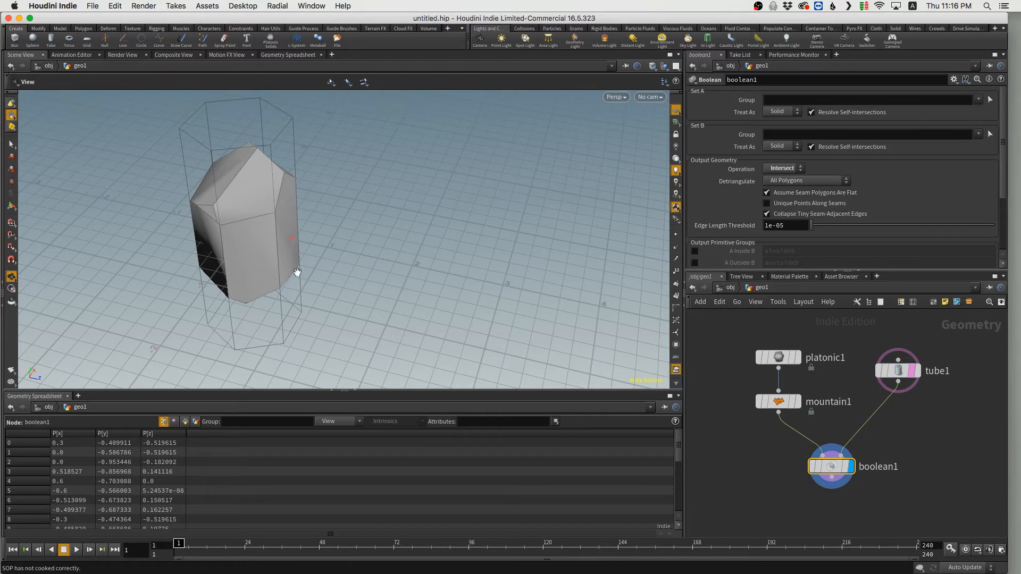
Inspect the intersected shape from several angles and turn off the tube's template display.
left_click_drag(266, 261, 398, 240)
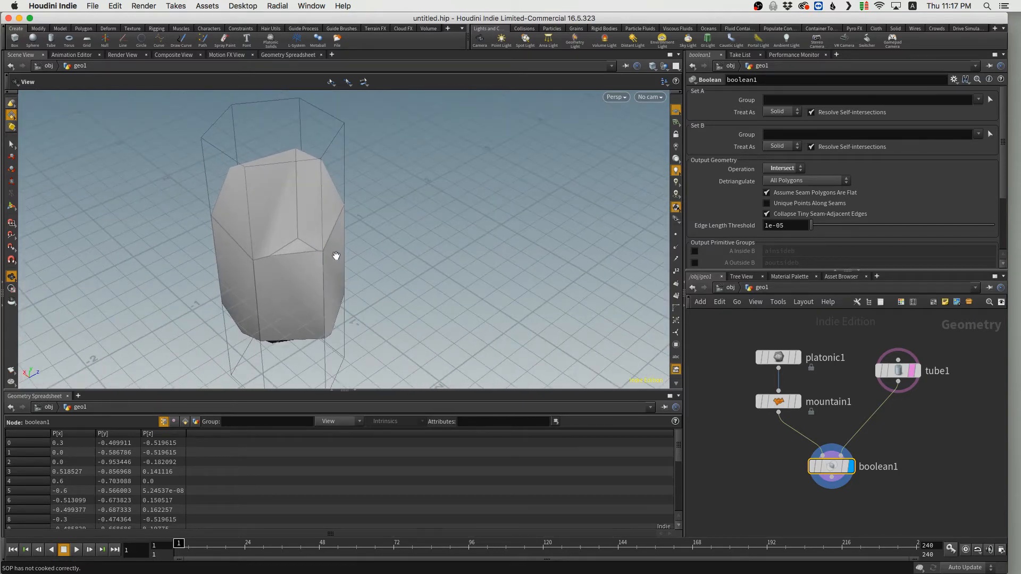
left_click_drag(336, 256, 412, 246)
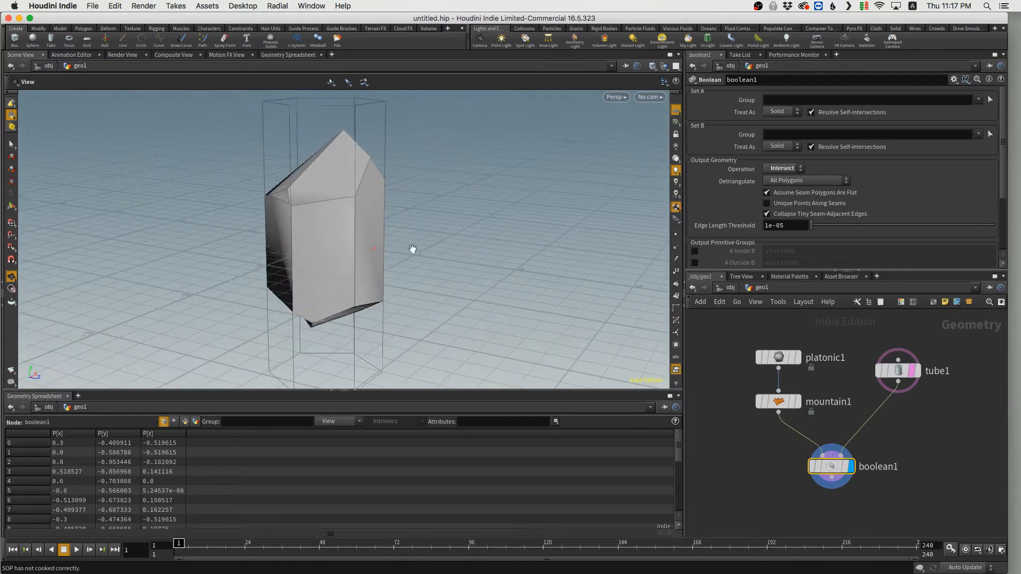
mouse_move(350, 282)
left_mouse_down()
mouse_move(358, 253)
mouse_move(399, 267)
mouse_move(348, 257)
mouse_move(368, 288)
left_mouse_up()
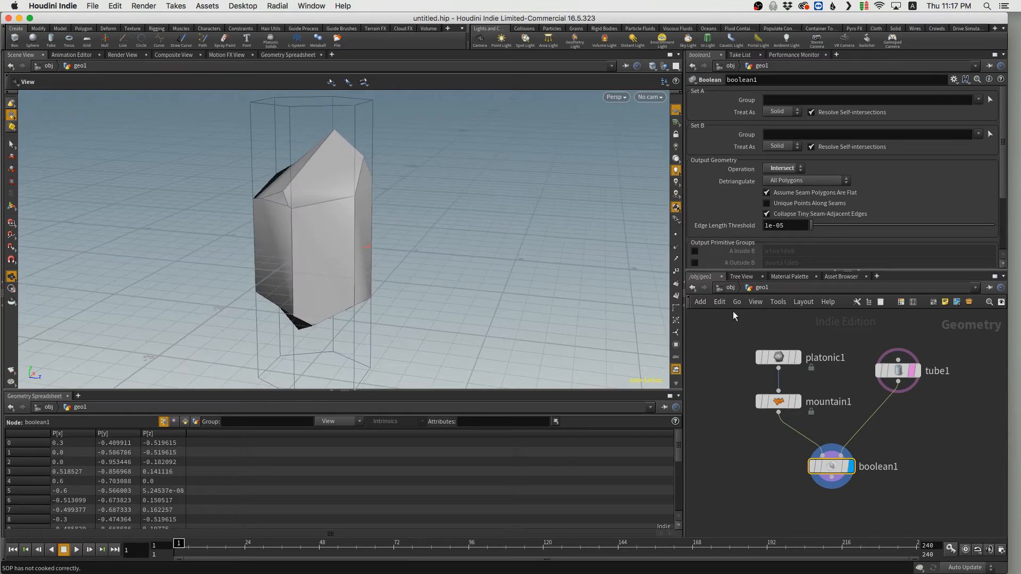
left_click(912, 370)
left_click_drag(316, 231, 389, 264)
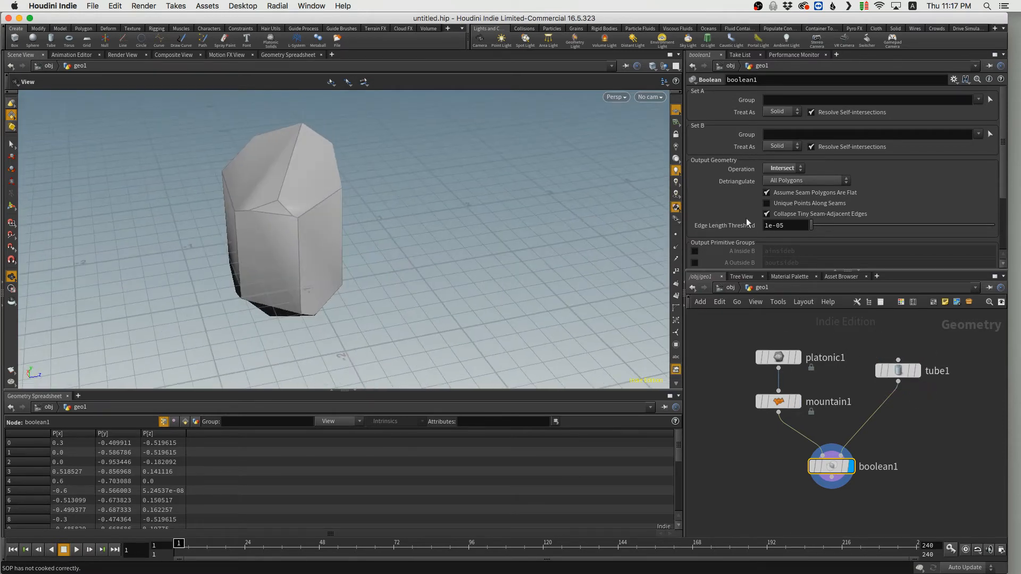
Reduce the tube's radius scale to 0.711 to make the intersected shape slimmer.
left_click(898, 371)
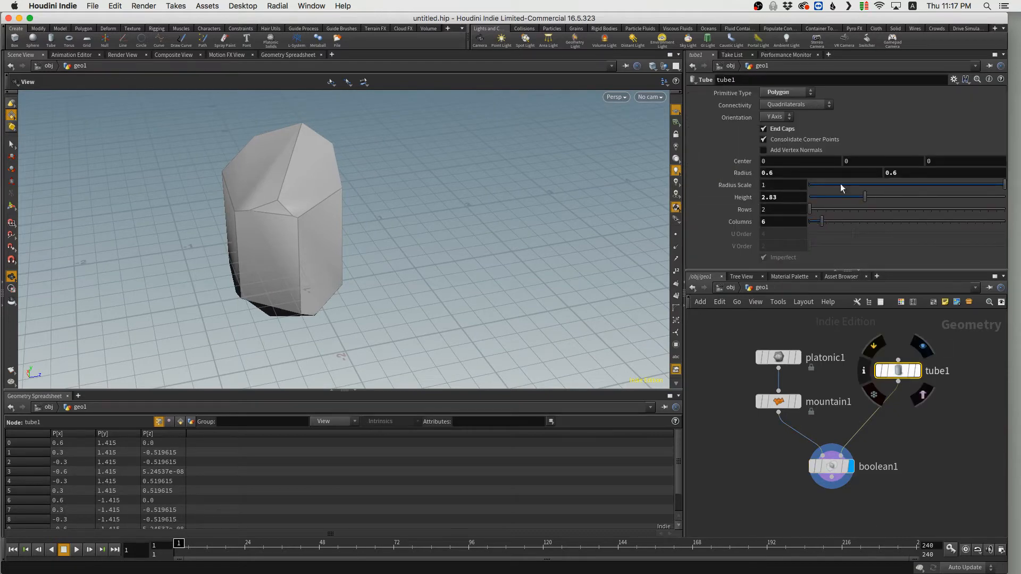
left_click(982, 185)
left_click_drag(983, 185, 948, 185)
left_click_drag(267, 210, 250, 187)
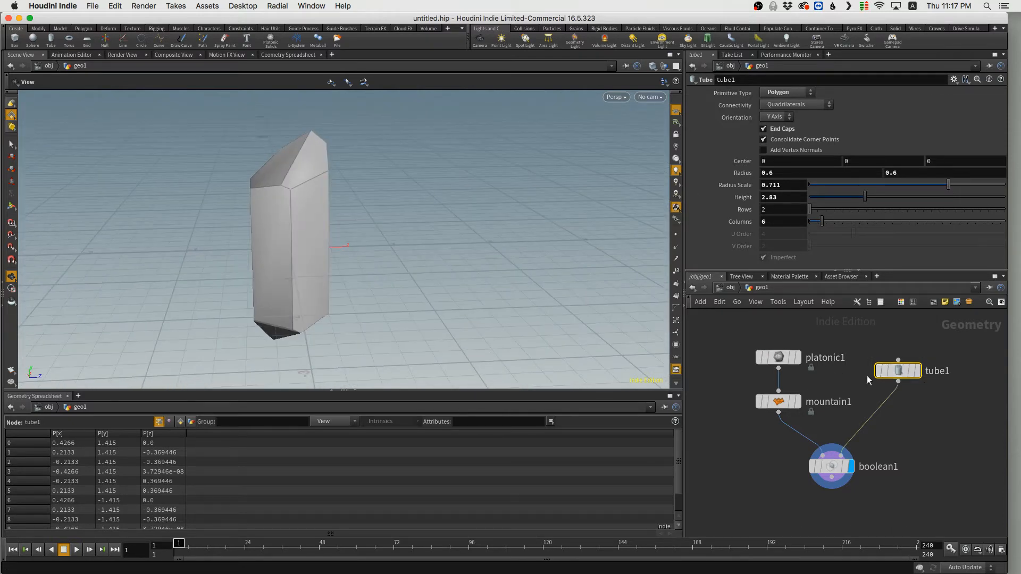
Duplicate the Mountain node and insert the copy between the tube and the Boolean node.
left_click_drag(895, 372, 893, 359)
left_click_drag(780, 402, 874, 410, "alt")
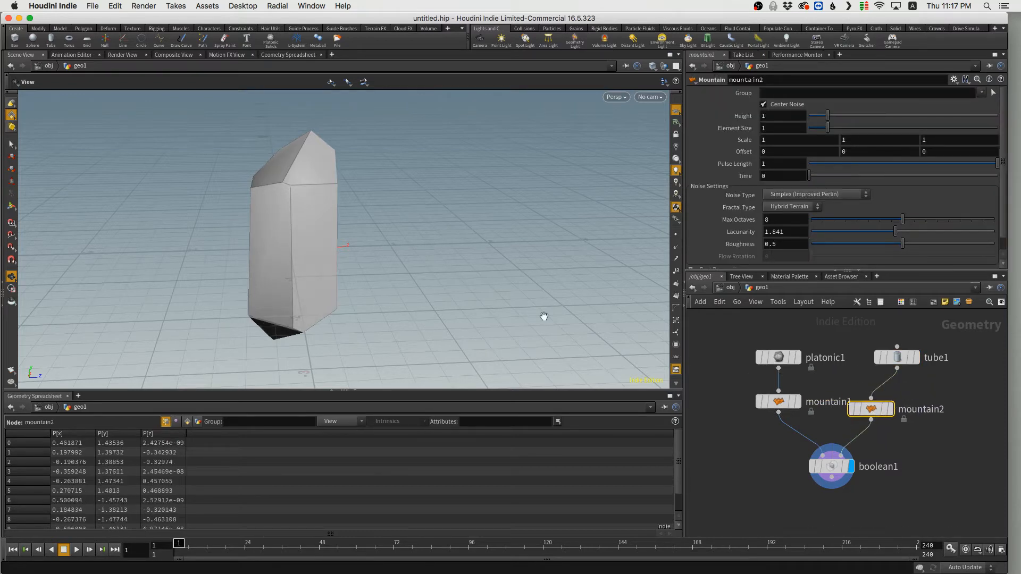
left_click_drag(271, 213, 446, 216)
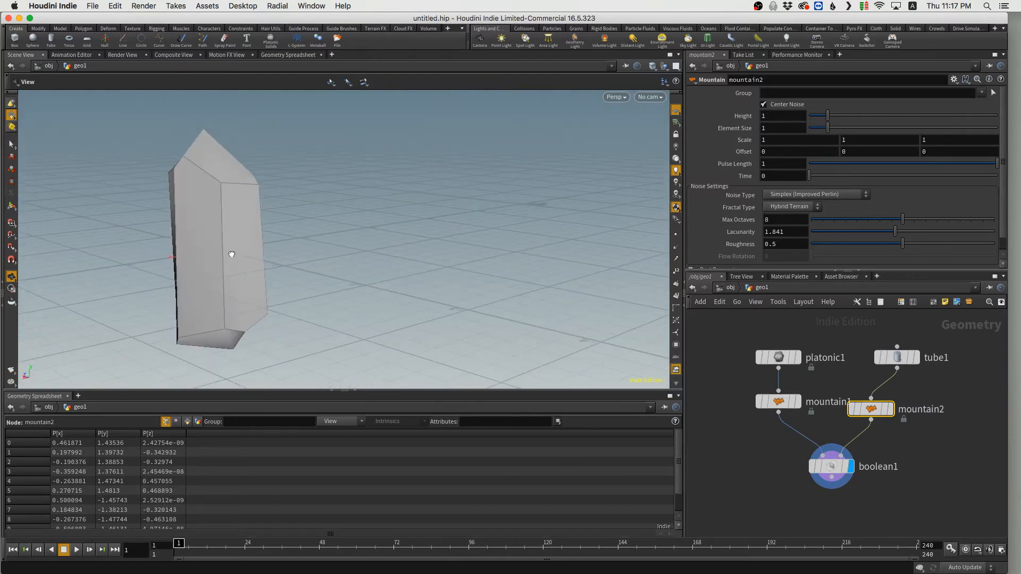
Examine the crystal-like shape from several sides and switch to Chrome to compare it with the Tamsin van Essen erosion photos.
left_click_drag(231, 254, 255, 233)
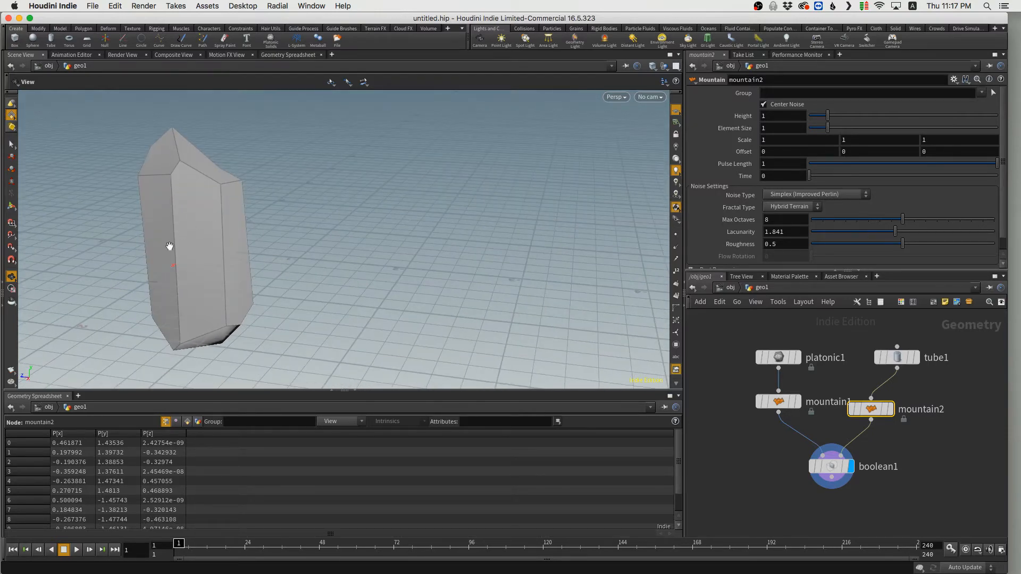
left_click_drag(169, 243, 391, 227)
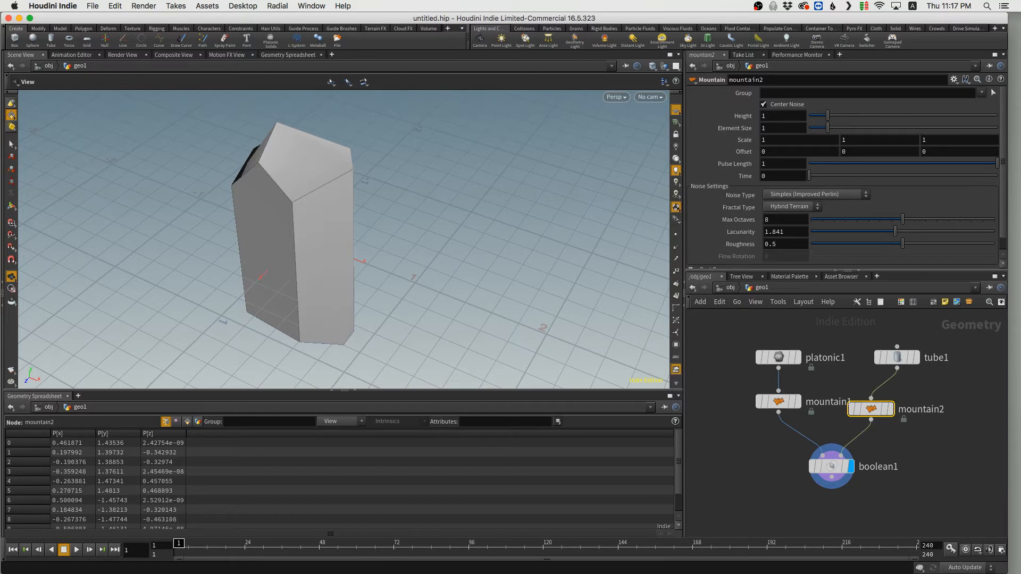
key("super+Tab")
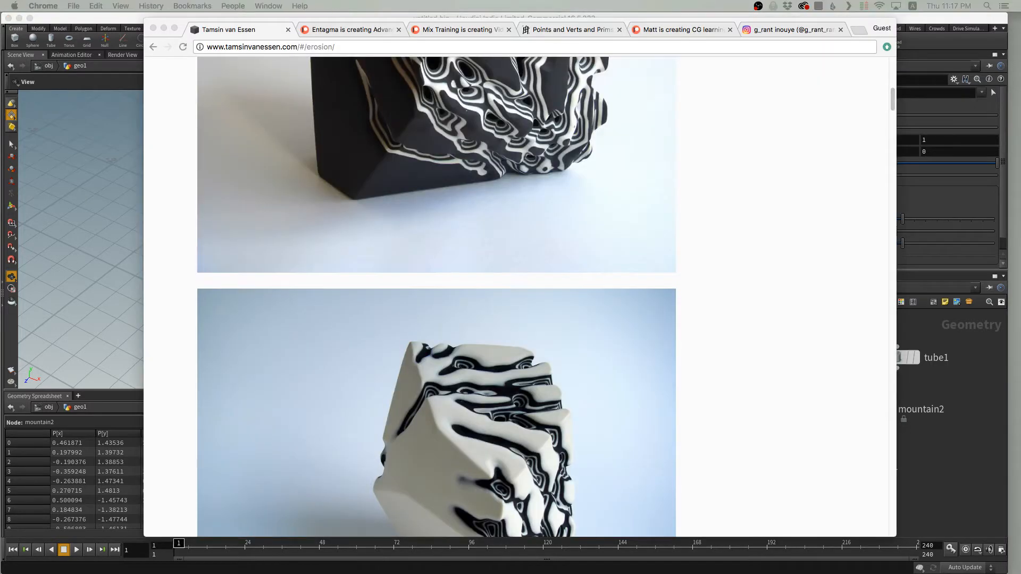
Look over the erosion sculpture photos, switch back to Houdini and examine the crystal-like shape from several sides.
scroll(541, 405, "up", 1)
scroll(539, 393, "down", 5)
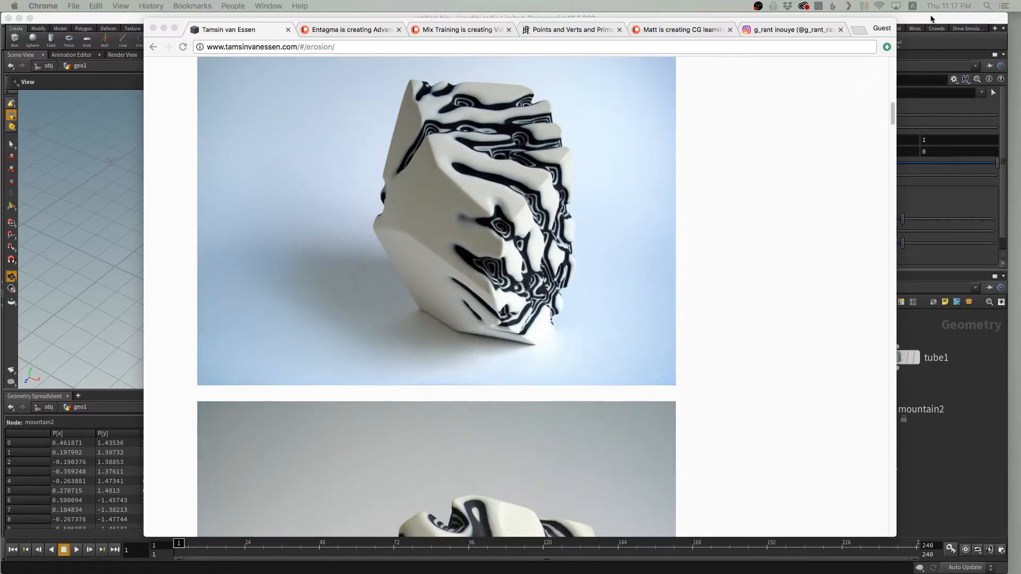
key("super+Tab")
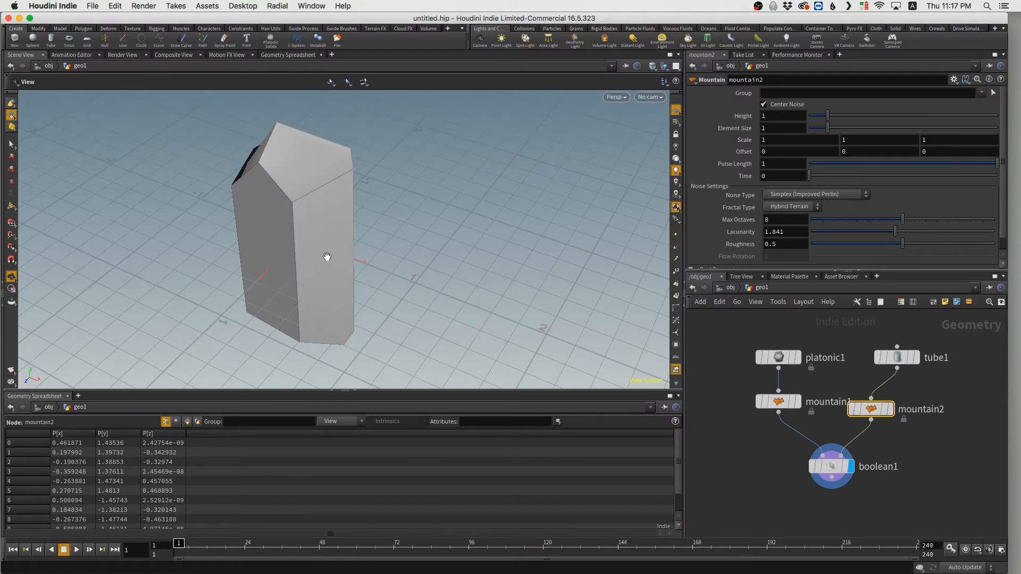
left_click_drag(326, 257, 410, 272)
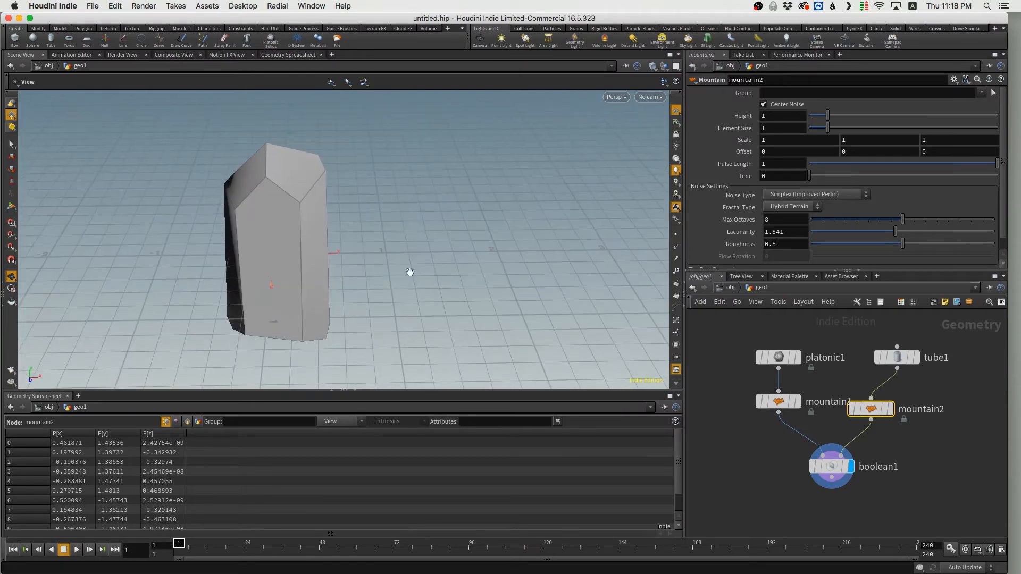
mouse_move(940, 425)
middle_mouse_down()
mouse_move(937, 407)
mouse_move(919, 429)
middle_mouse_up()
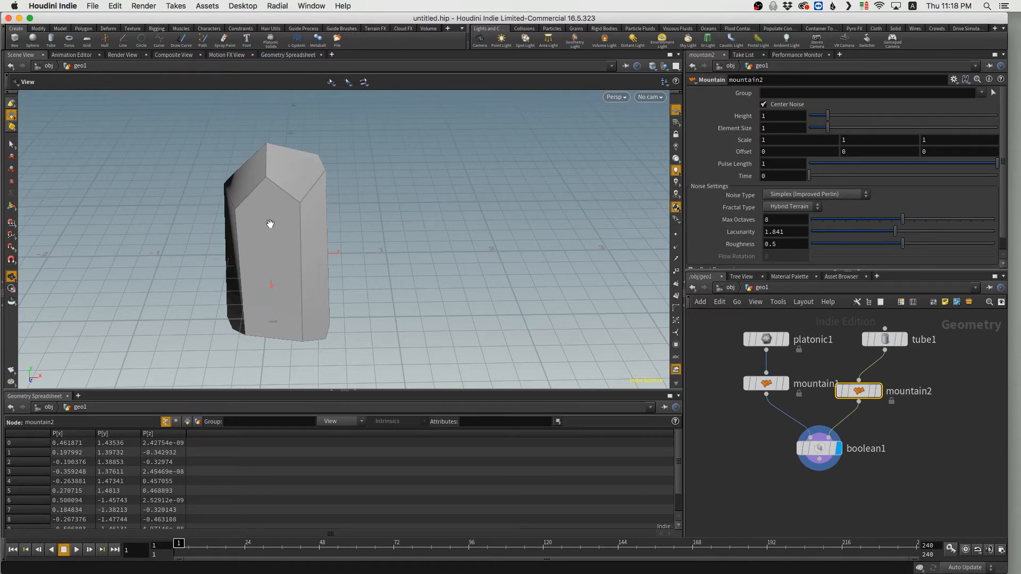
left_click_drag(284, 219, 333, 216)
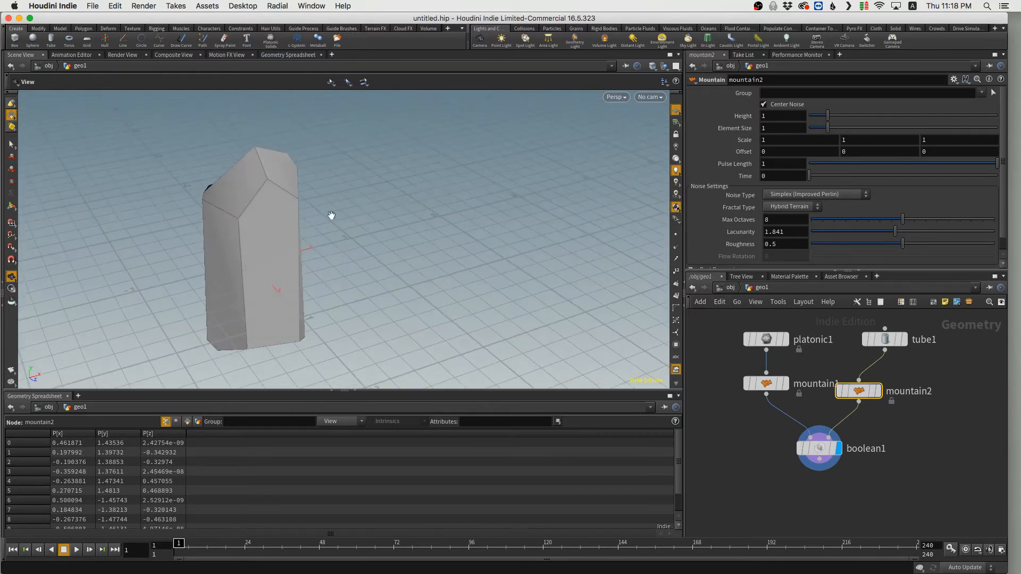
mouse_move(845, 470)
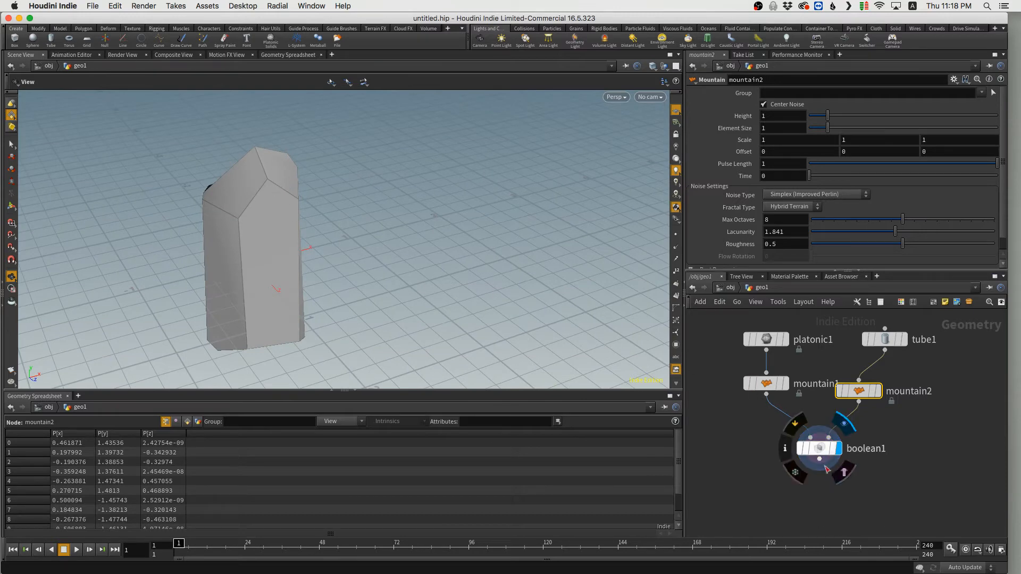
mouse_move(901, 473)
middle_mouse_down()
mouse_move(849, 474)
mouse_move(887, 468)
middle_mouse_up()
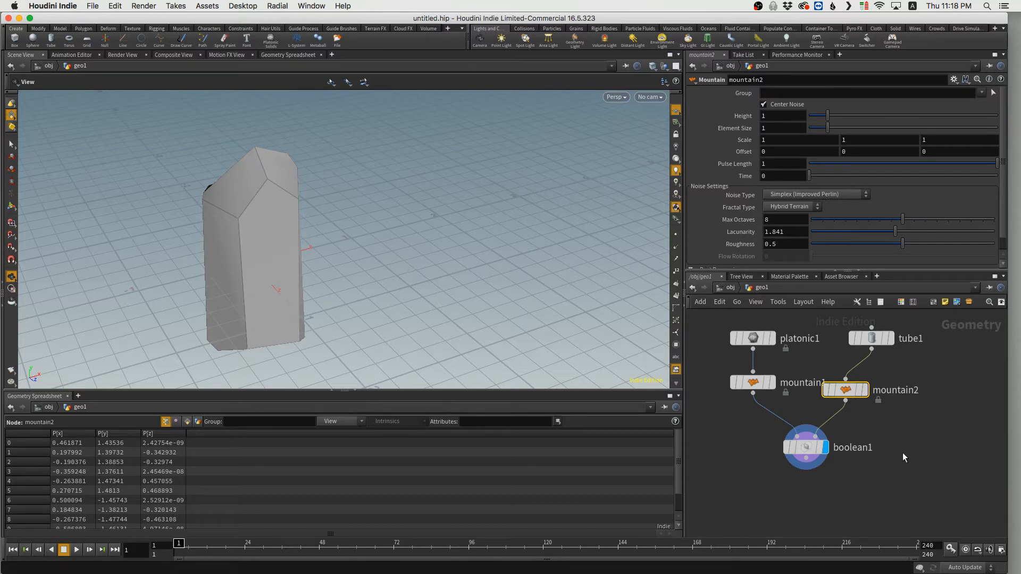
Add a Scatter node below the Boolean node and connect the Boolean's output to its input.
key("Tab")
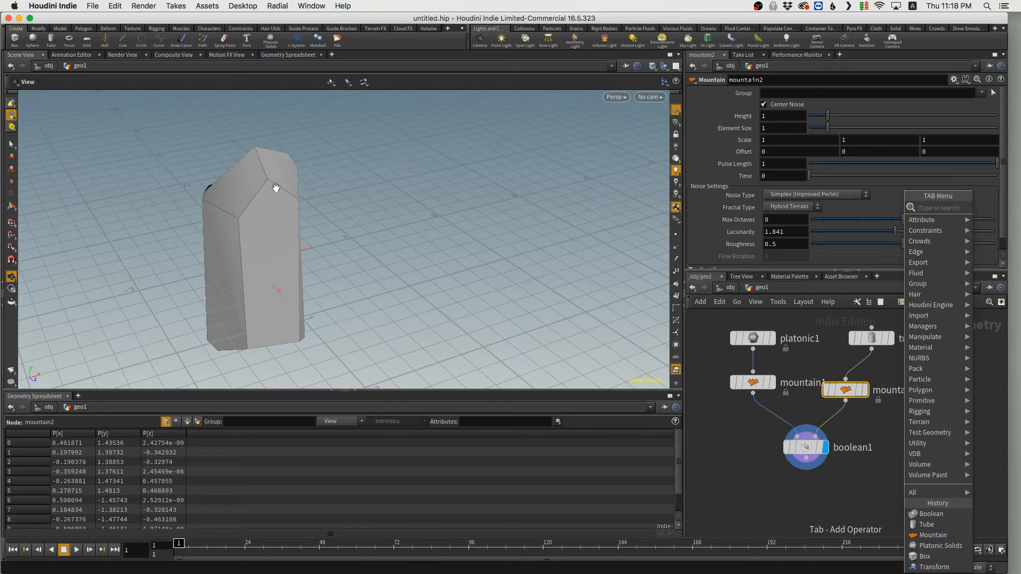
left_click(831, 468)
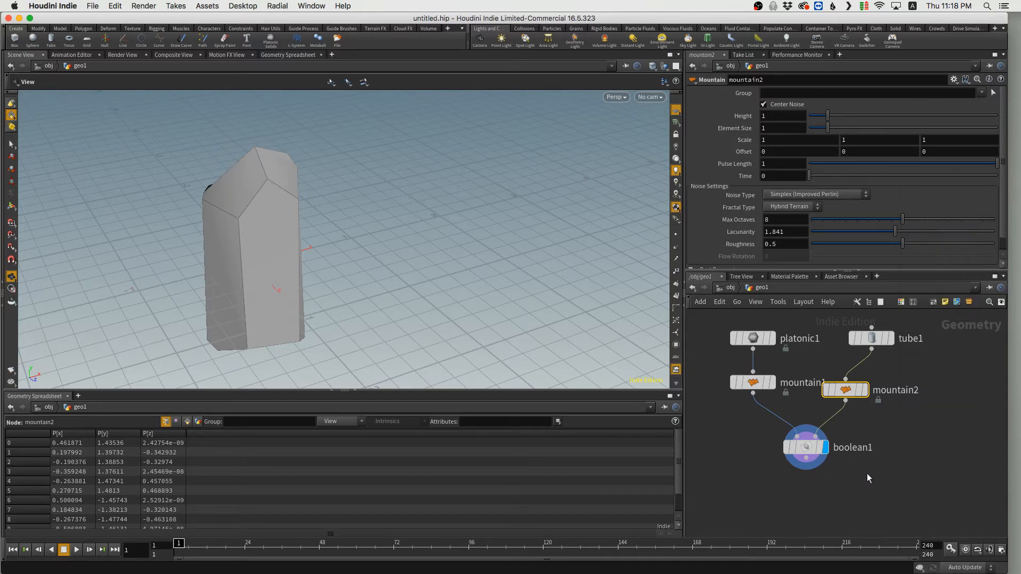
key("Tab")
type("scatt")
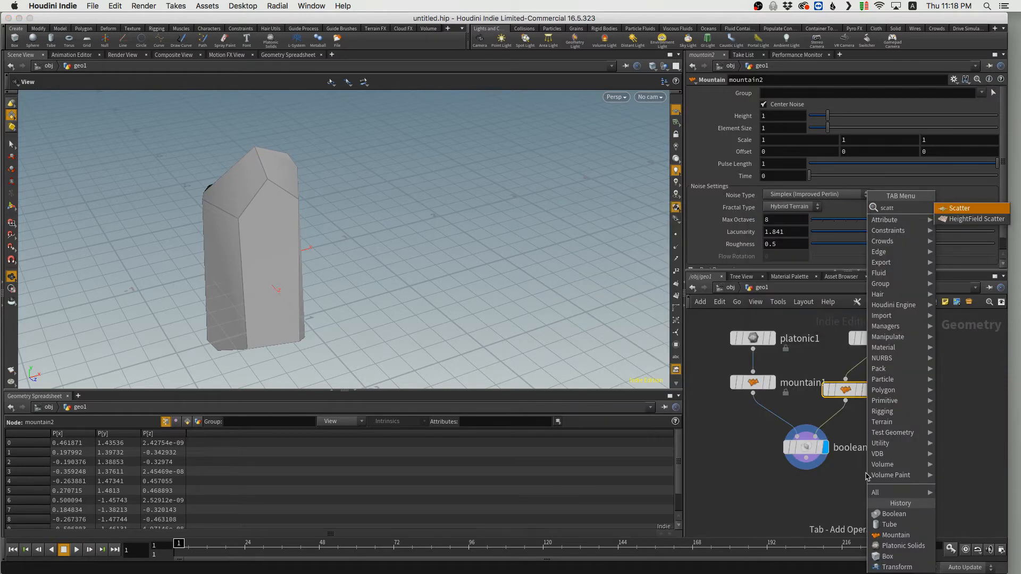
key("Return")
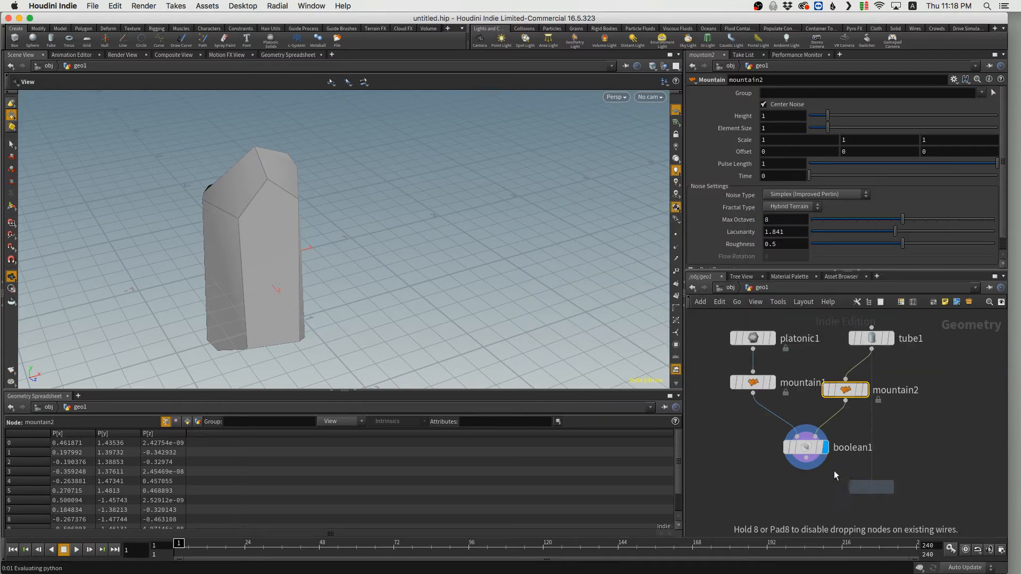
left_click(867, 481)
left_click(805, 462)
left_click(871, 475)
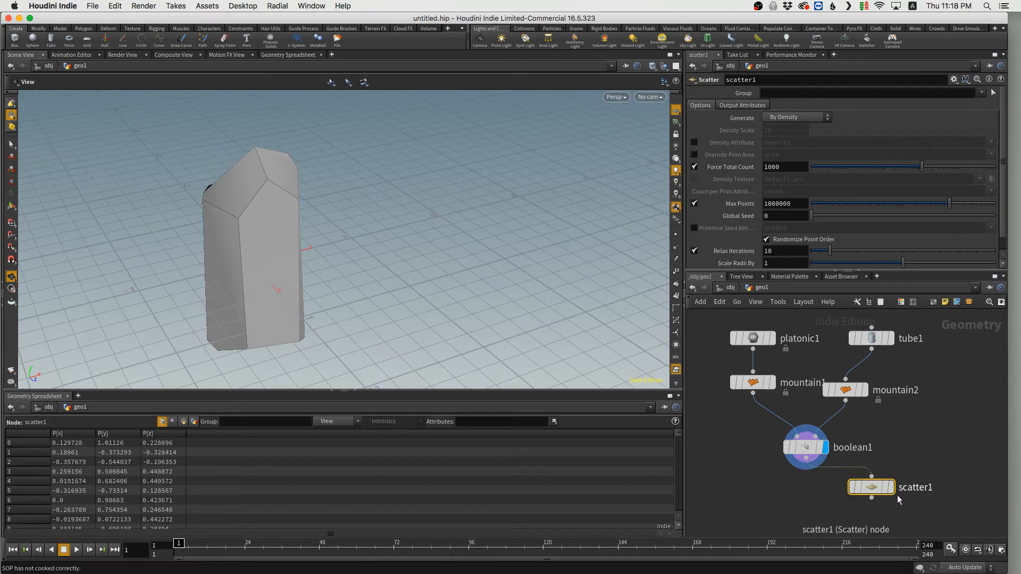
scroll(851, 446, "down", 2)
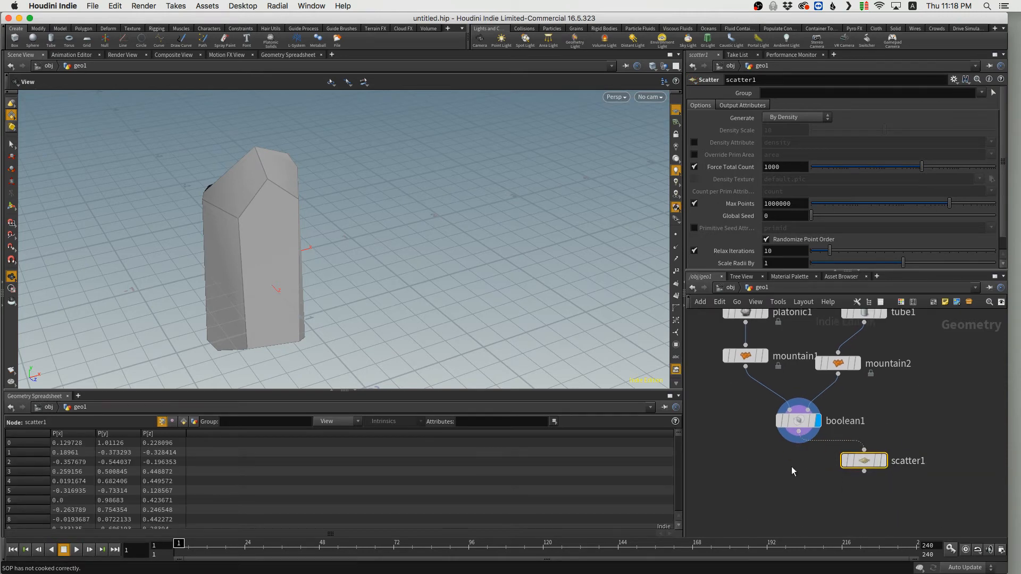
left_click_drag(864, 461, 888, 481)
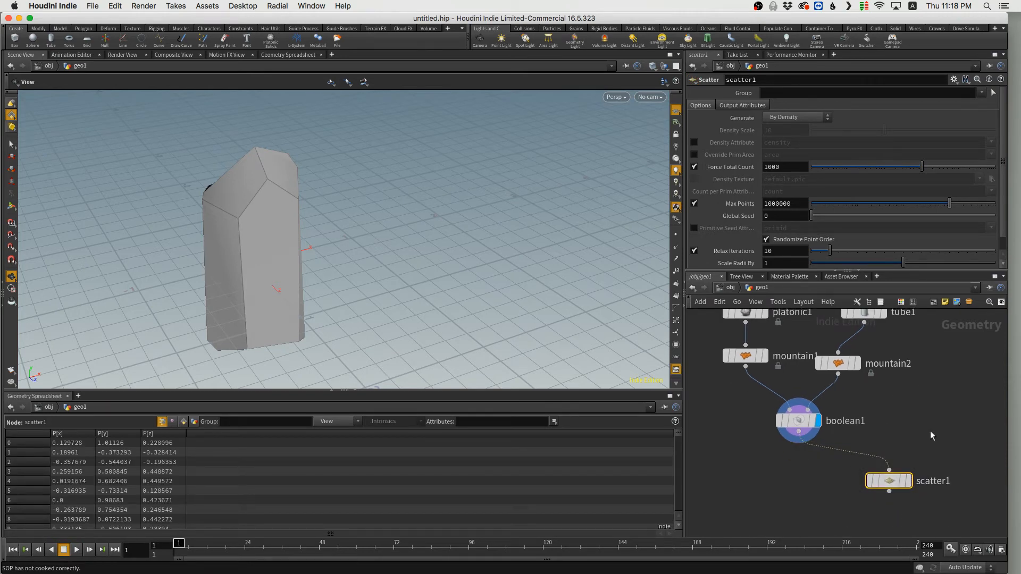
Display the Scatter node's result and set its forced total count to 9 points.
left_click(899, 458)
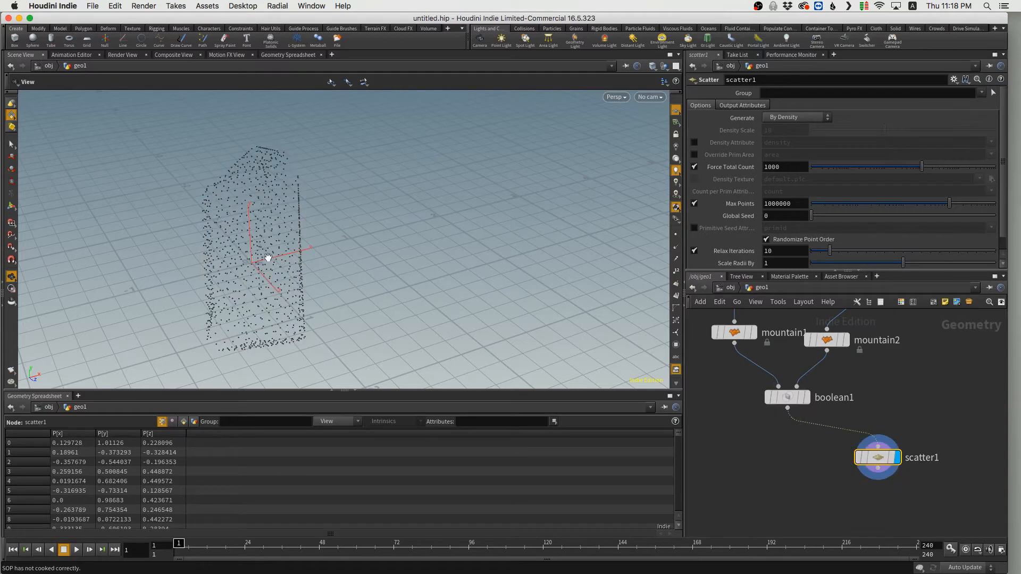
left_click_drag(268, 258, 314, 262)
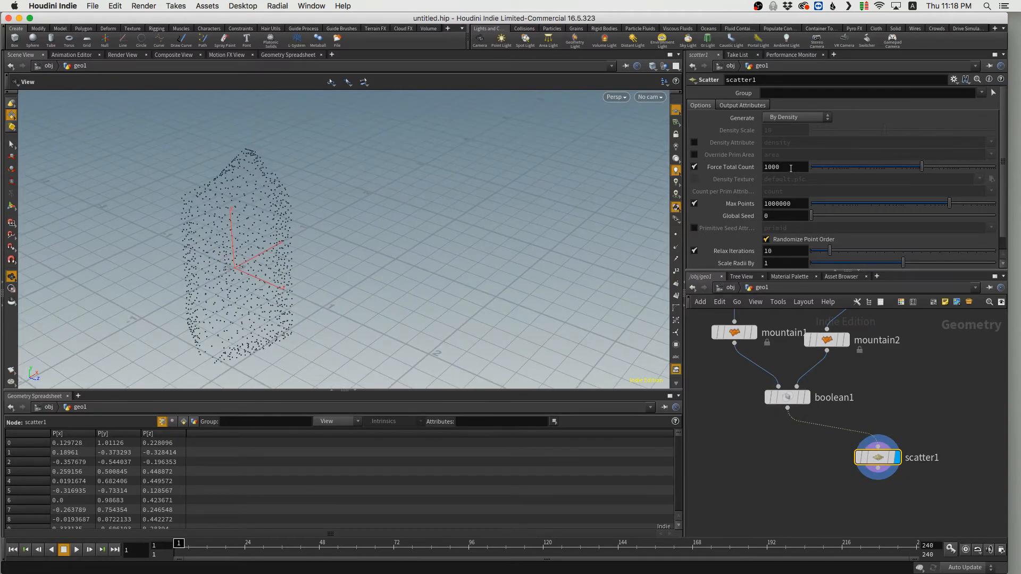
left_click(791, 168)
type("9")
key("Return")
mouse_move(262, 233)
left_mouse_down()
mouse_move(335, 201)
mouse_move(438, 214)
mouse_move(346, 258)
mouse_move(256, 198)
mouse_move(230, 234)
mouse_move(271, 216)
left_mouse_up()
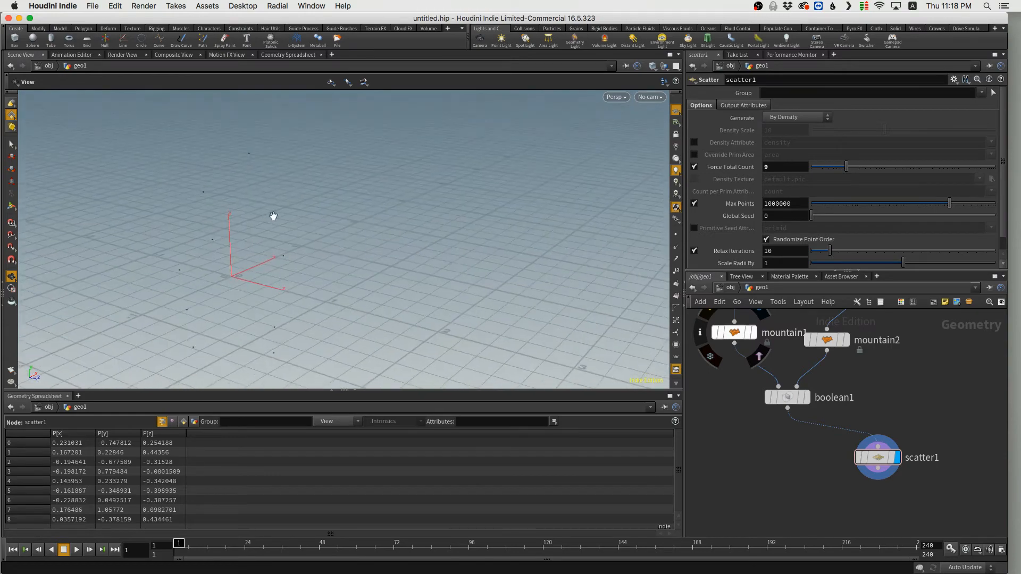
Turn on the Boolean node's template display and inspect the scattered points against its wireframe.
left_click(801, 398)
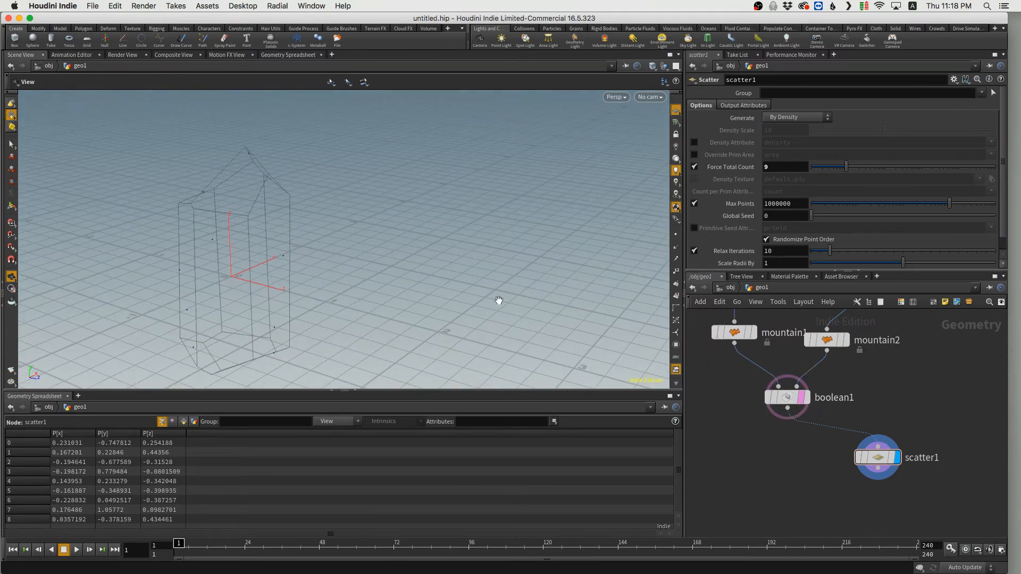
left_click_drag(244, 269, 299, 266)
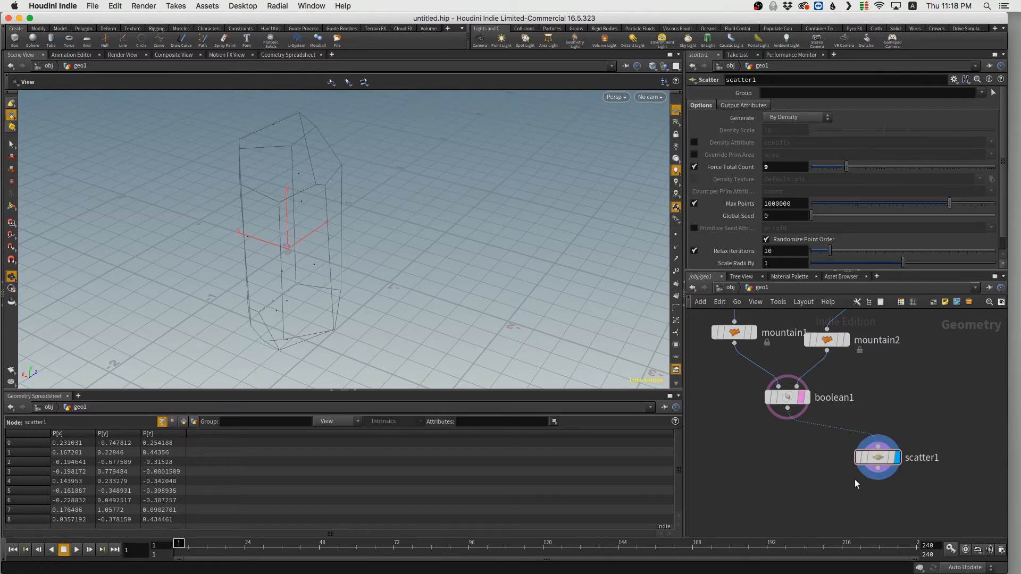
middle_click_drag(887, 492, 891, 443)
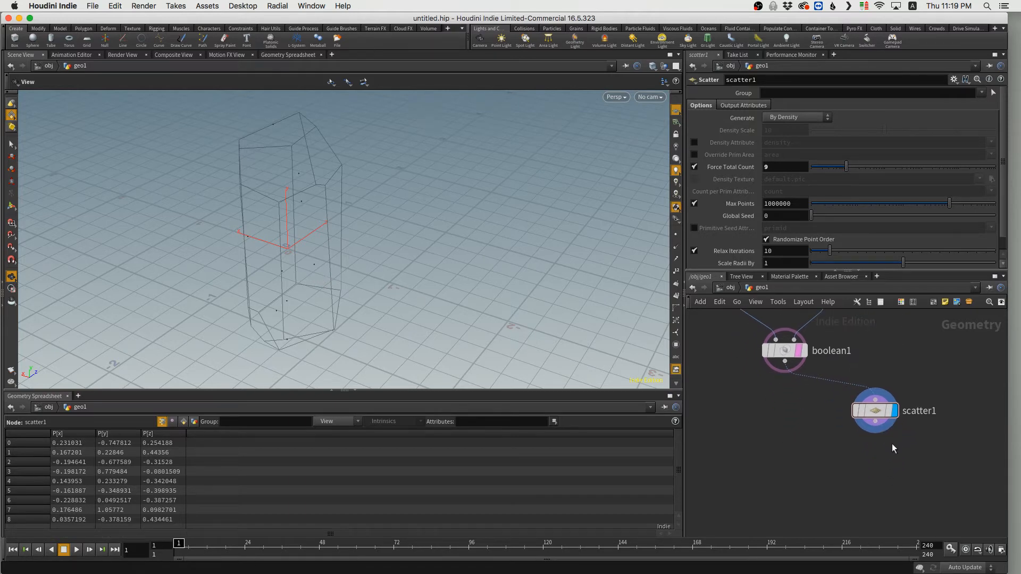
Move the Scatter node aside and add a Copy to Points node below it.
left_click_drag(873, 412, 913, 417)
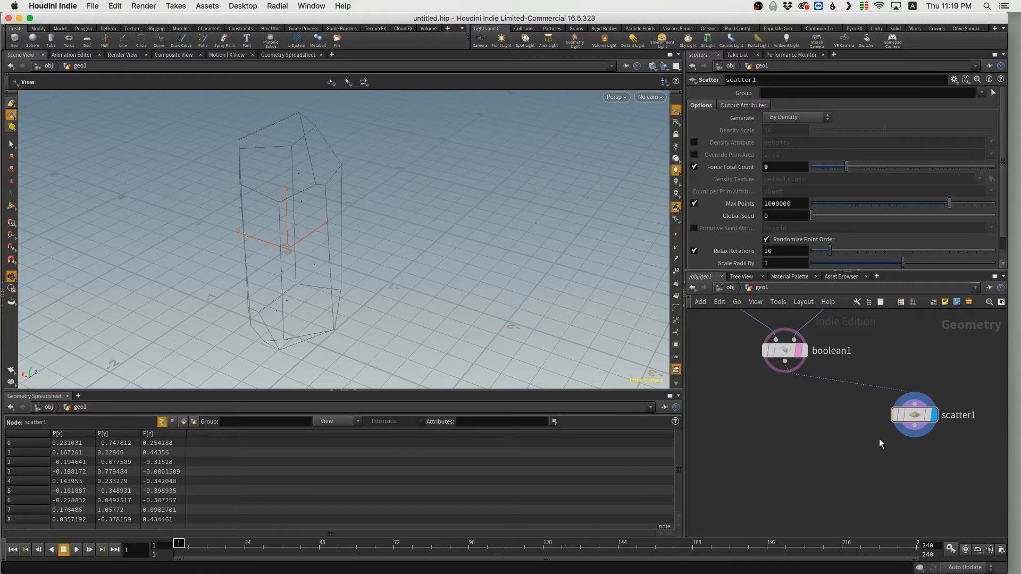
key("Tab")
type("copy")
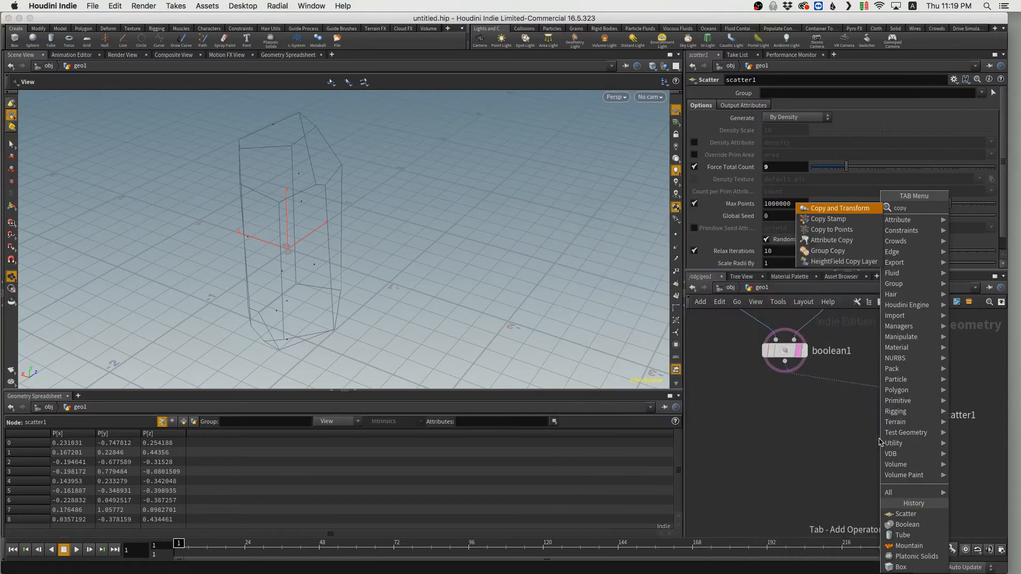
type("topoin")
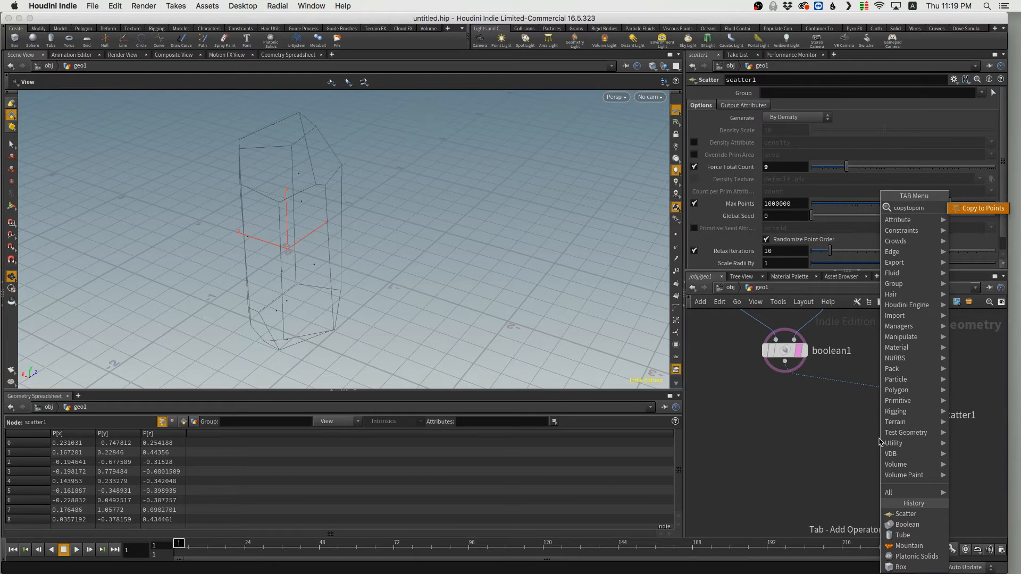
key("Return")
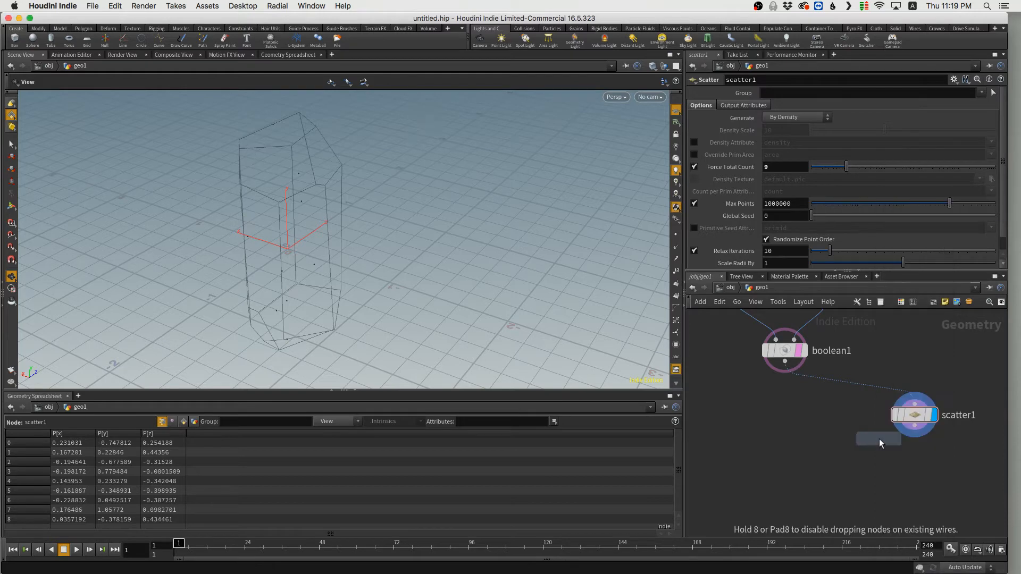
left_click(865, 451)
left_click_drag(871, 461, 883, 477)
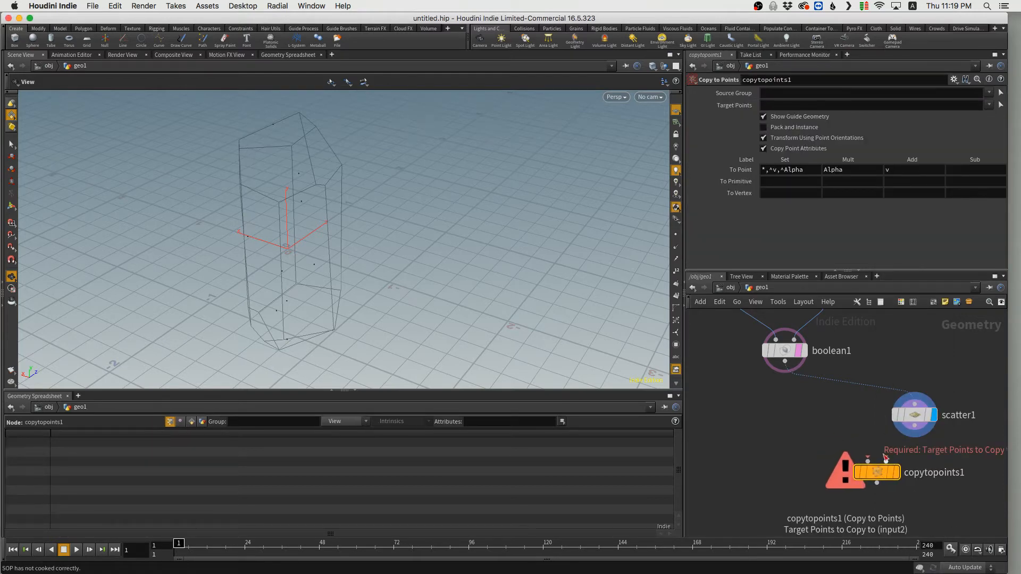
Connect the Scatter node as the target points of the Copy to Points node and display that node.
left_click(914, 428)
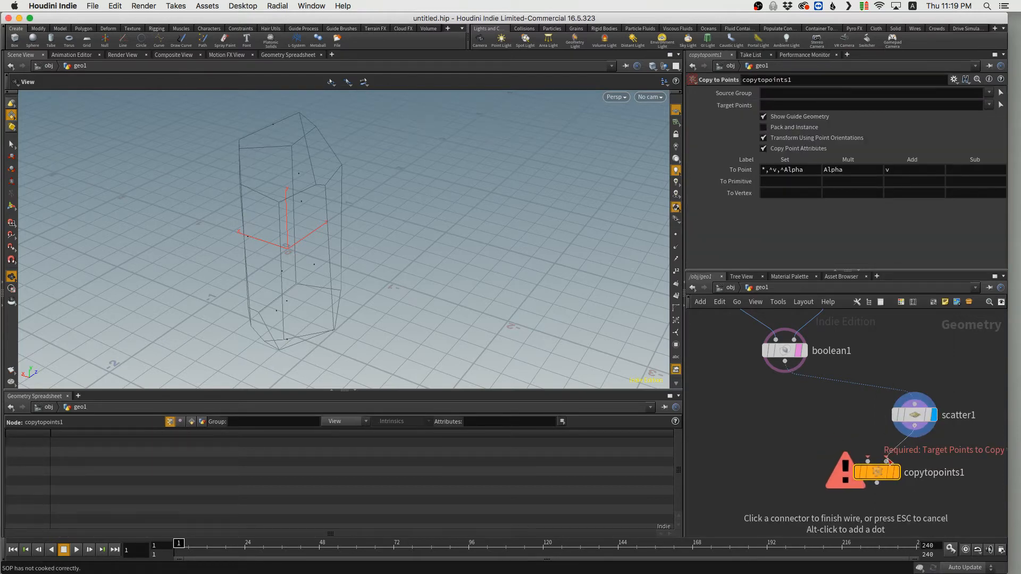
left_click(885, 461)
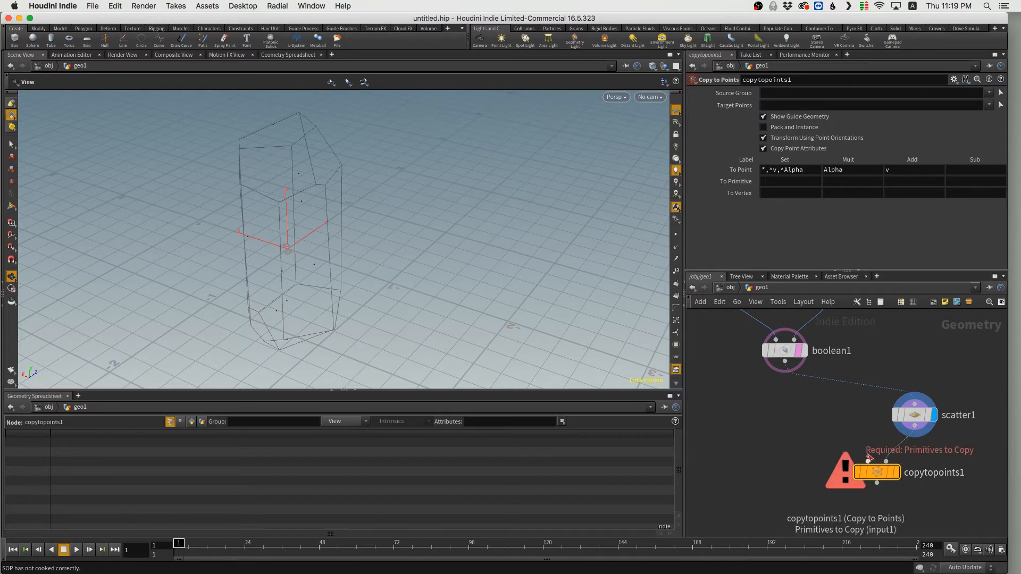
mouse_move(919, 428)
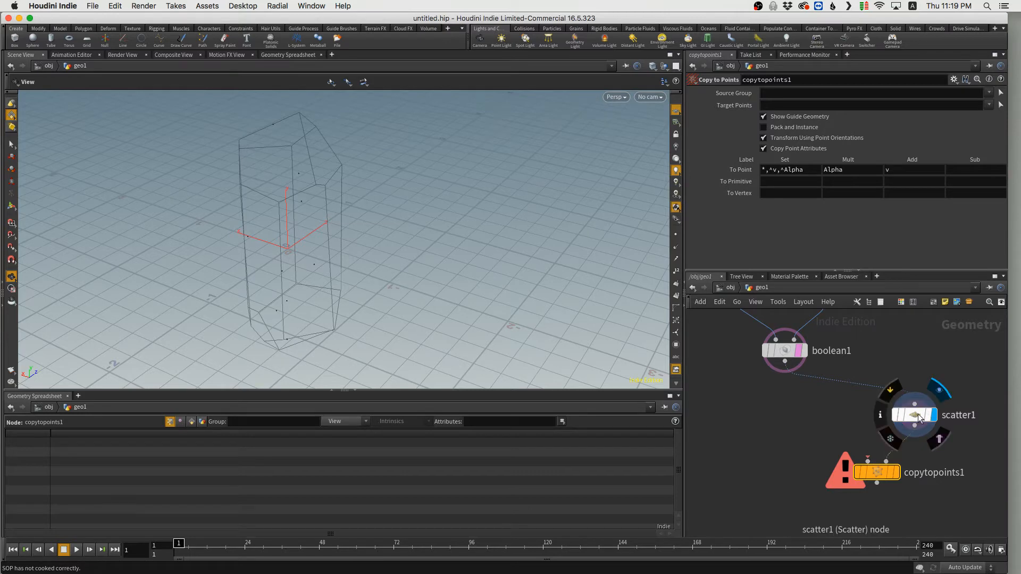
left_click(896, 472)
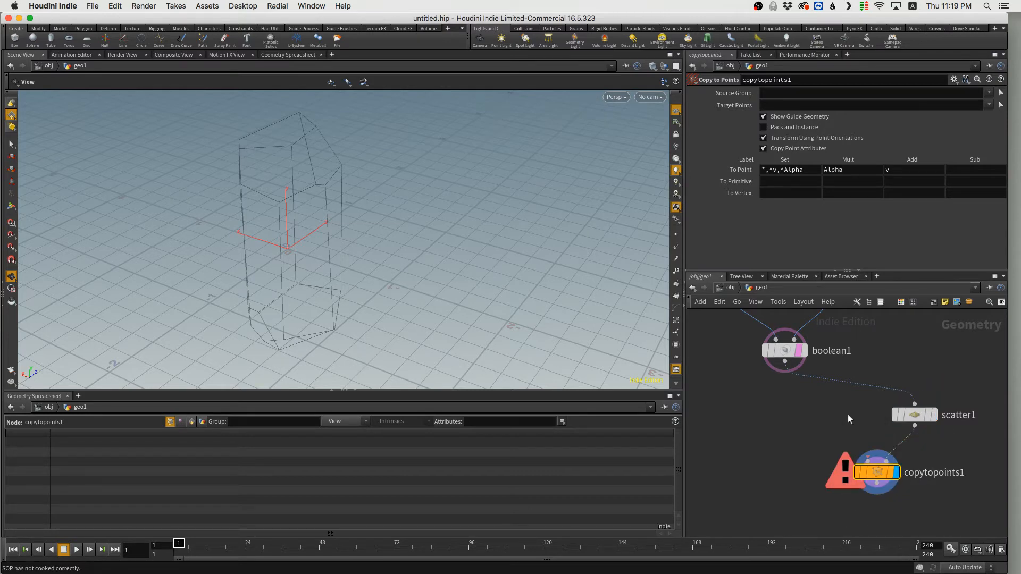
Add a Sphere node, connect it as the primitives to copy in Copy to Points, and turn off the Boolean's template display.
key("Tab")
type("sphere")
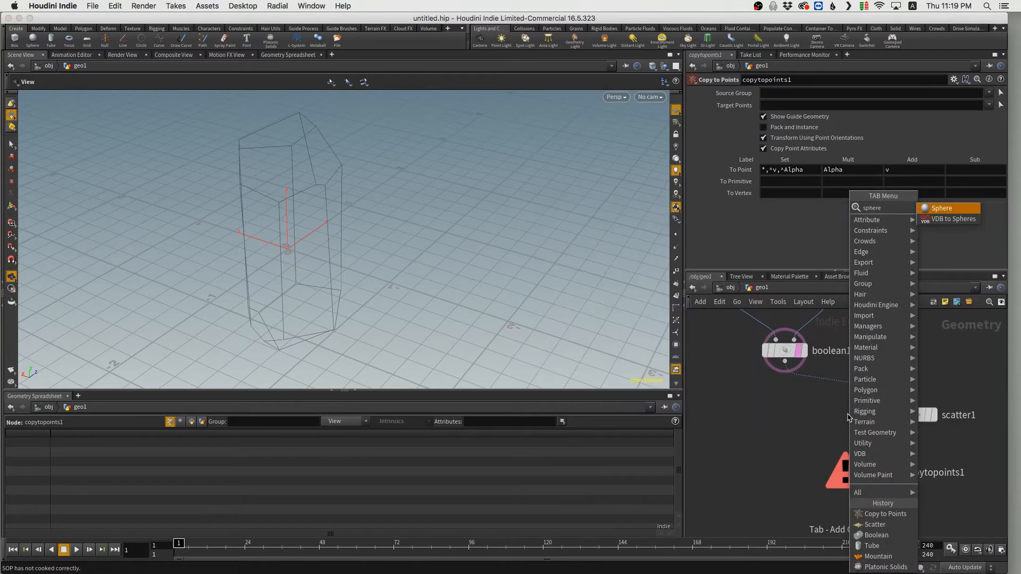
key("Return")
left_click(837, 403)
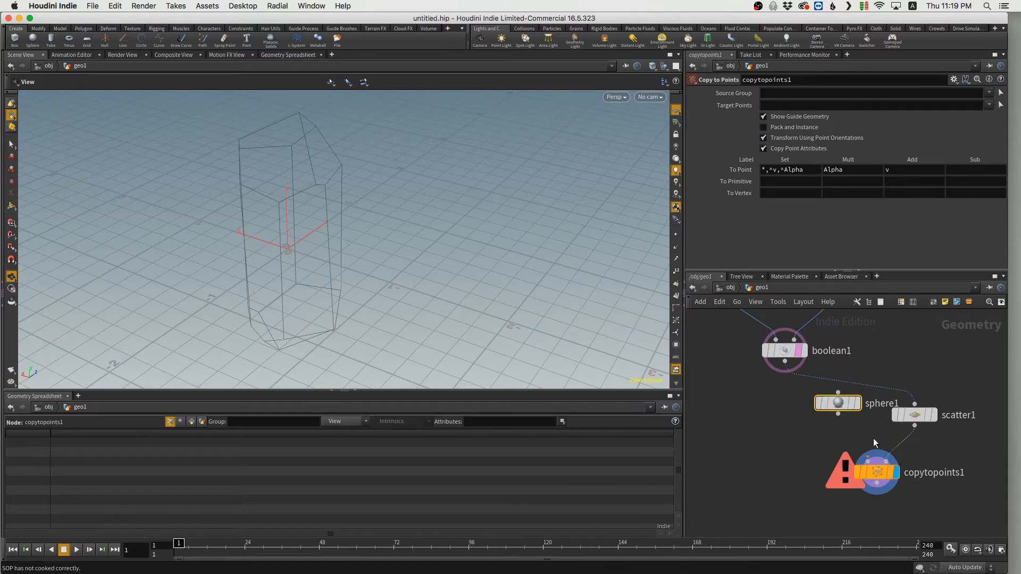
left_click(838, 413)
left_click(862, 461)
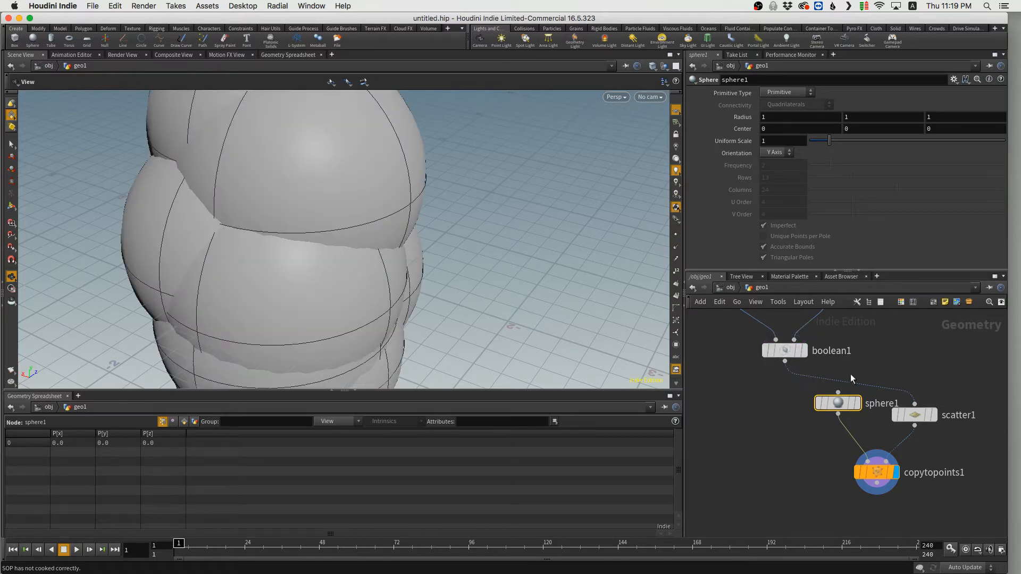
Change the Sphere's primitive type to Polygon and set its frequency to 12.
left_click_drag(433, 287, 340, 273)
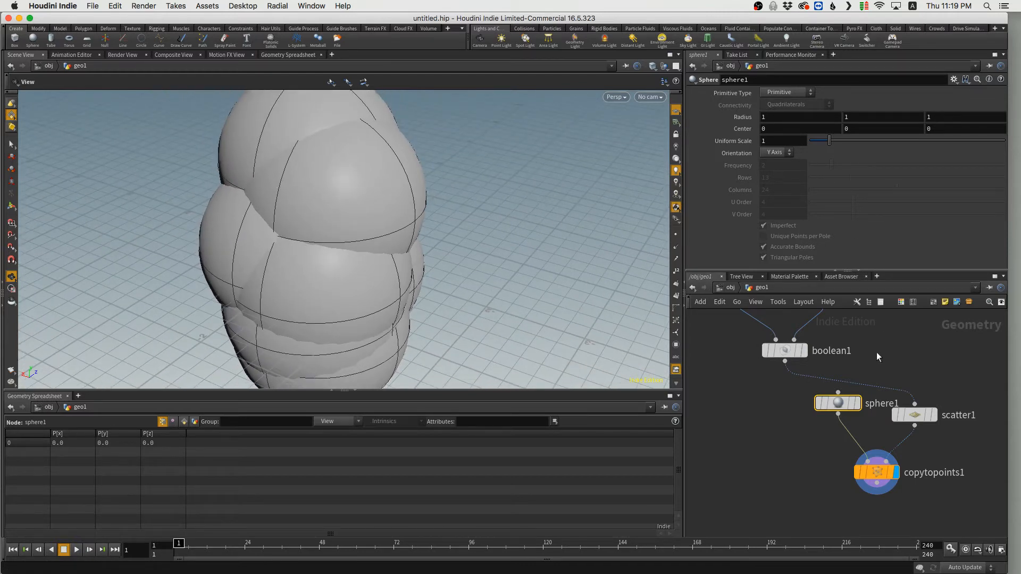
left_click(799, 92)
left_click(784, 112)
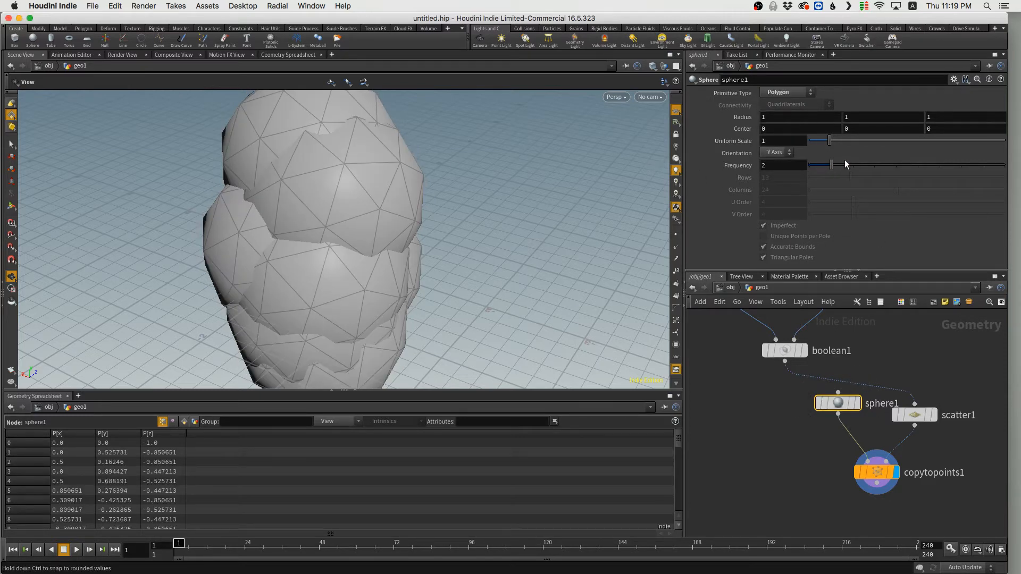
left_click(781, 166)
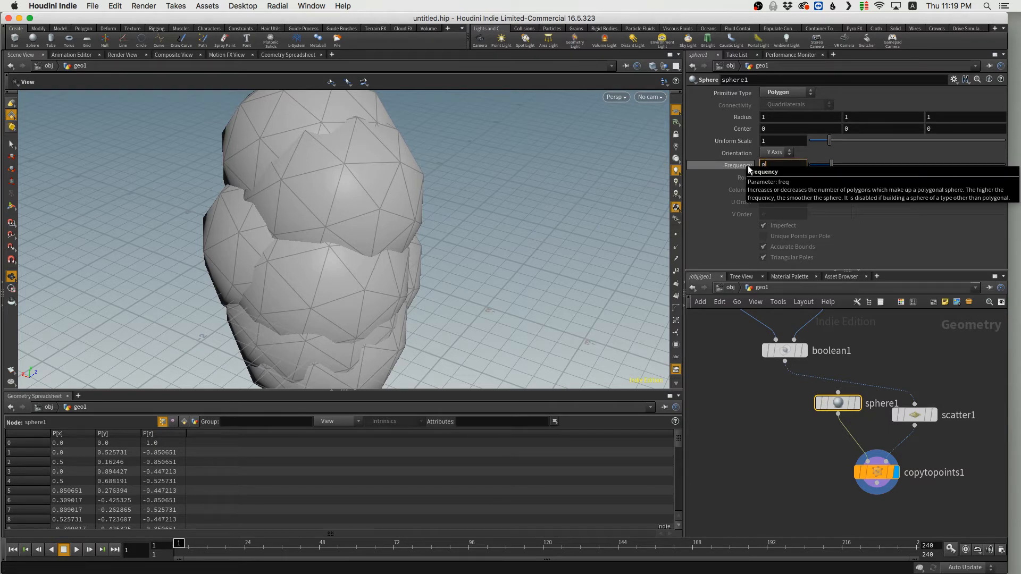
key("Return")
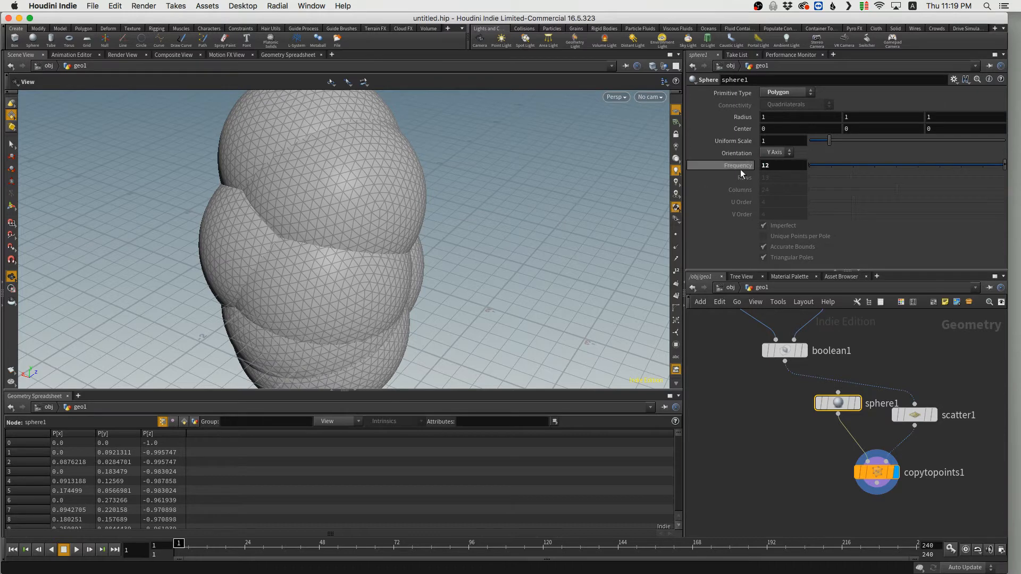
Reduce the Sphere's uniform scale to 0.11 so small separate spheres sit on the scattered points.
left_click_drag(818, 140, 811, 142)
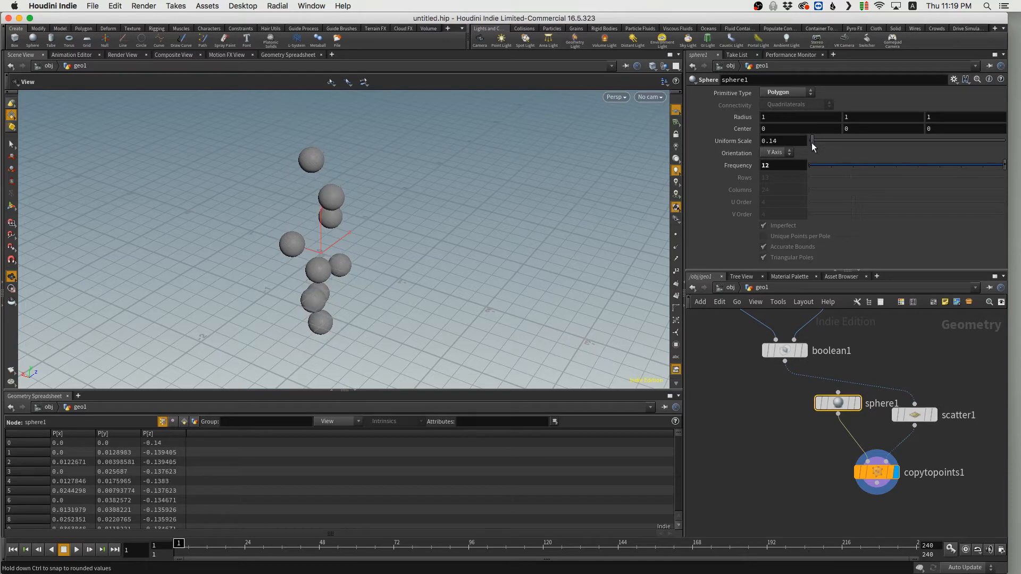
middle_click_drag(322, 250, 359, 223)
left_click_drag(359, 223, 457, 212)
right_click_drag(319, 224, 427, 222)
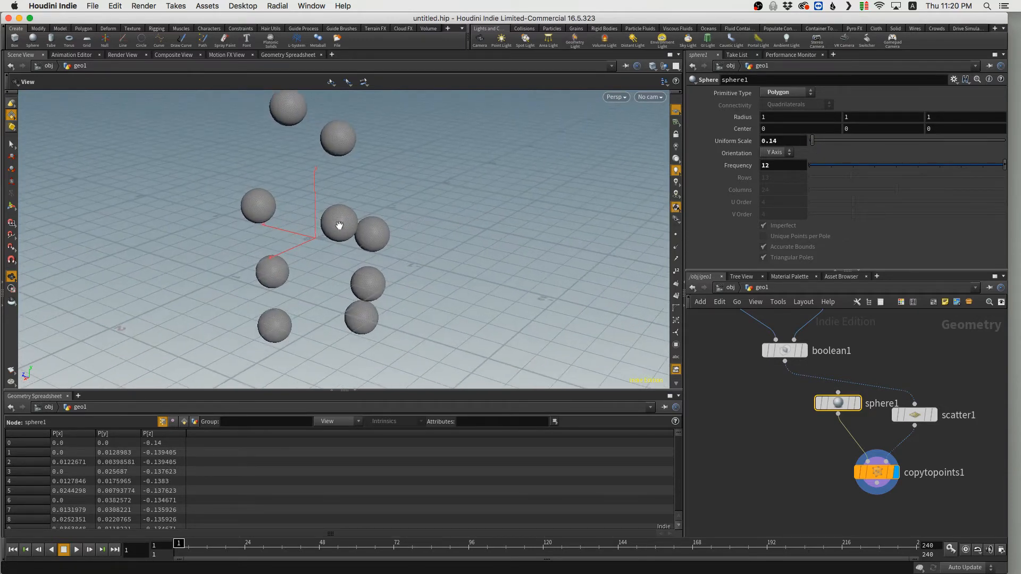
middle_click_drag(339, 225, 373, 242)
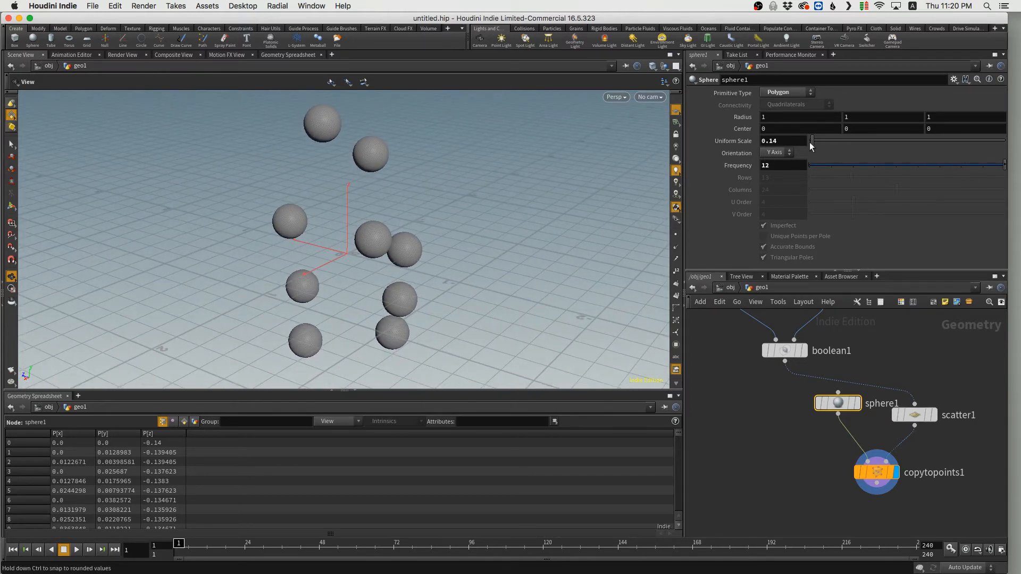
left_click_drag(812, 145, 811, 144)
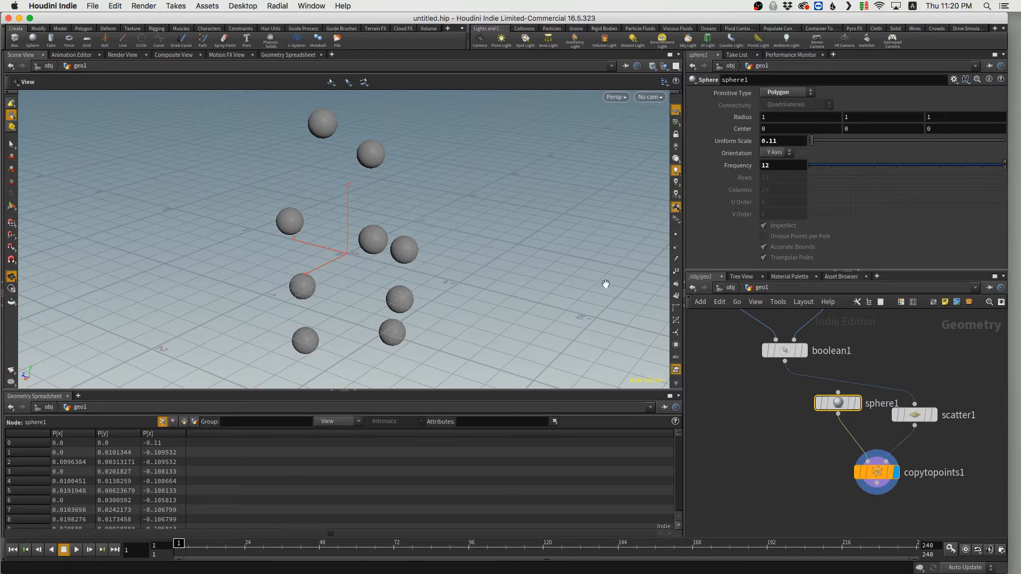
Move the Copy to Points node down and insert a Mountain node between it and the Sphere.
left_click_drag(874, 458, 893, 488)
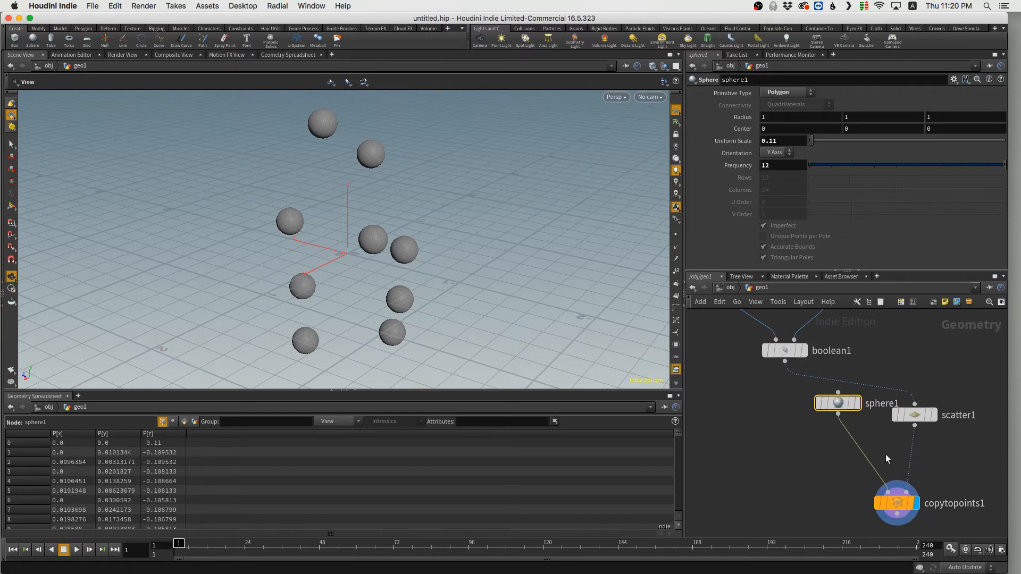
key("Tab")
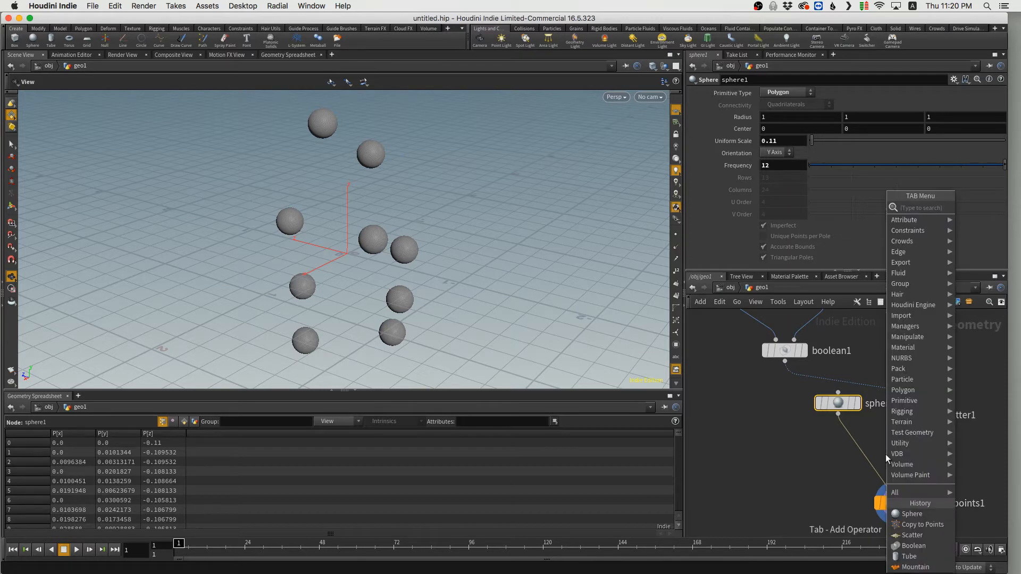
type("mou")
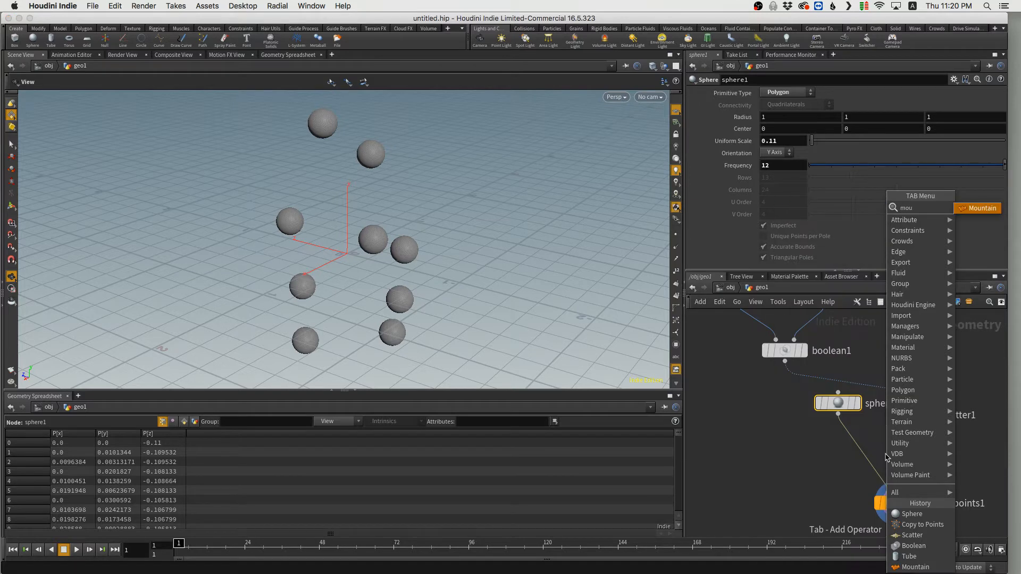
type("n")
key("Return")
left_click(849, 456)
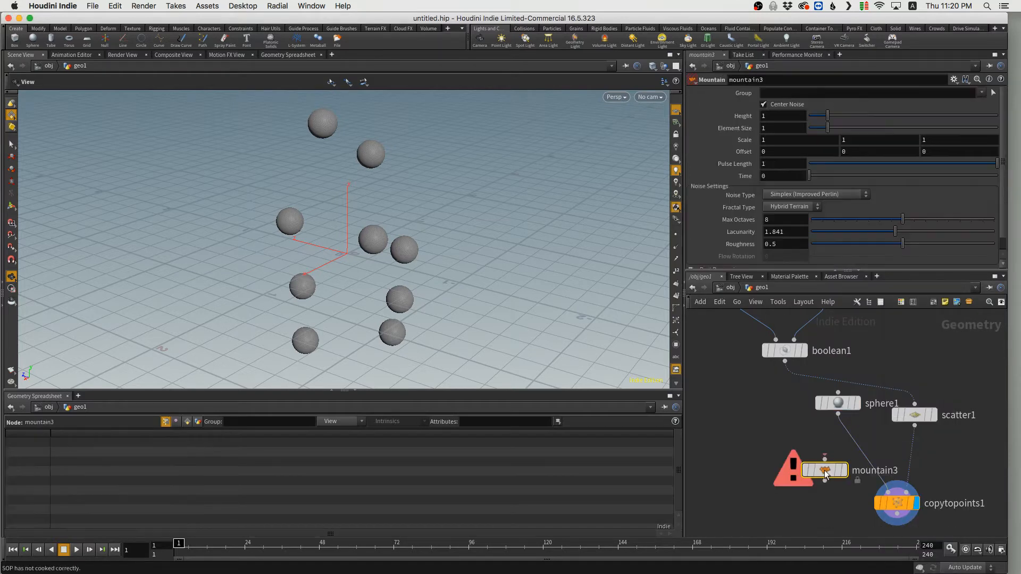
left_click_drag(849, 456, 857, 453)
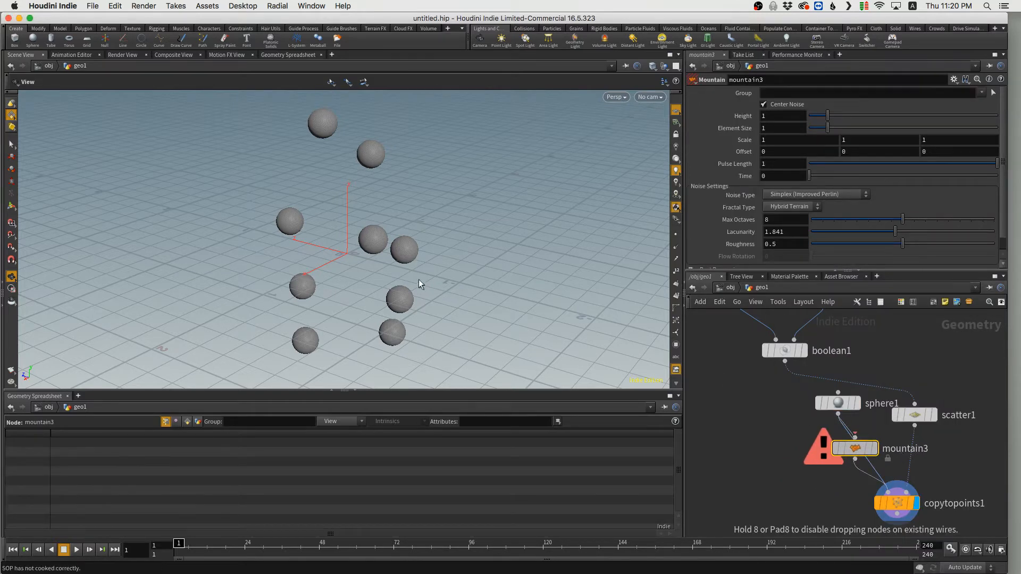
left_click_drag(384, 233, 533, 276)
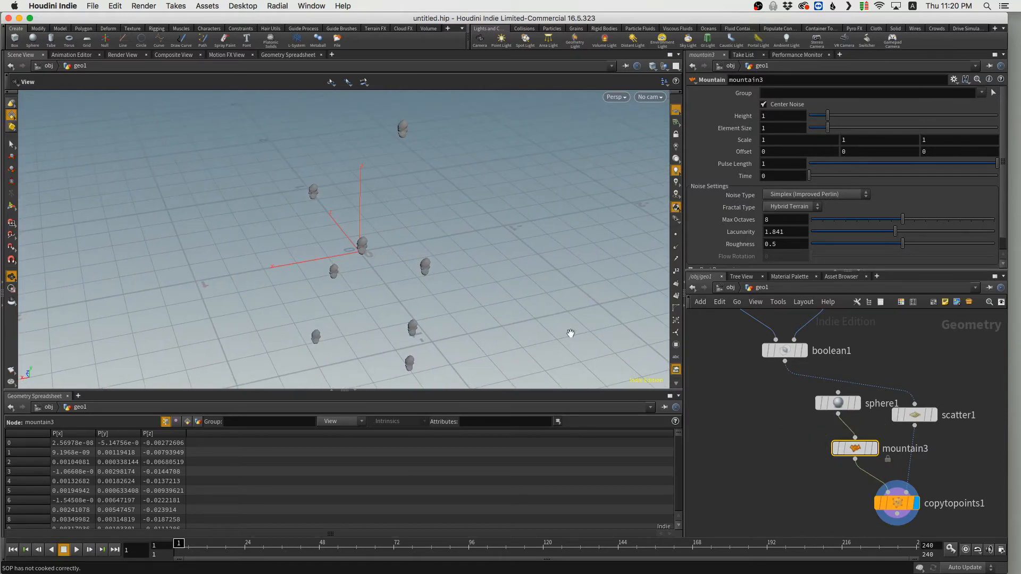
Rewire the Sphere directly into Copy to Points and connect the Mountain node after Copy to Points.
middle_click_drag(914, 389, 902, 363)
left_click_drag(848, 428, 831, 429)
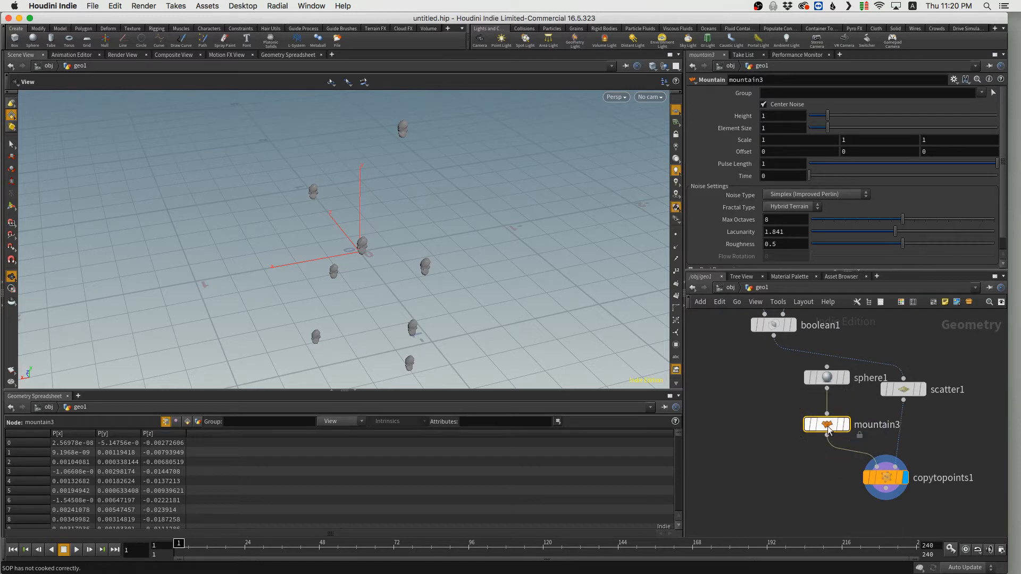
left_click_drag(826, 388, 878, 467)
left_click_drag(836, 428, 868, 524)
left_click(885, 488)
left_click(838, 466)
middle_click_drag(914, 454, 883, 409)
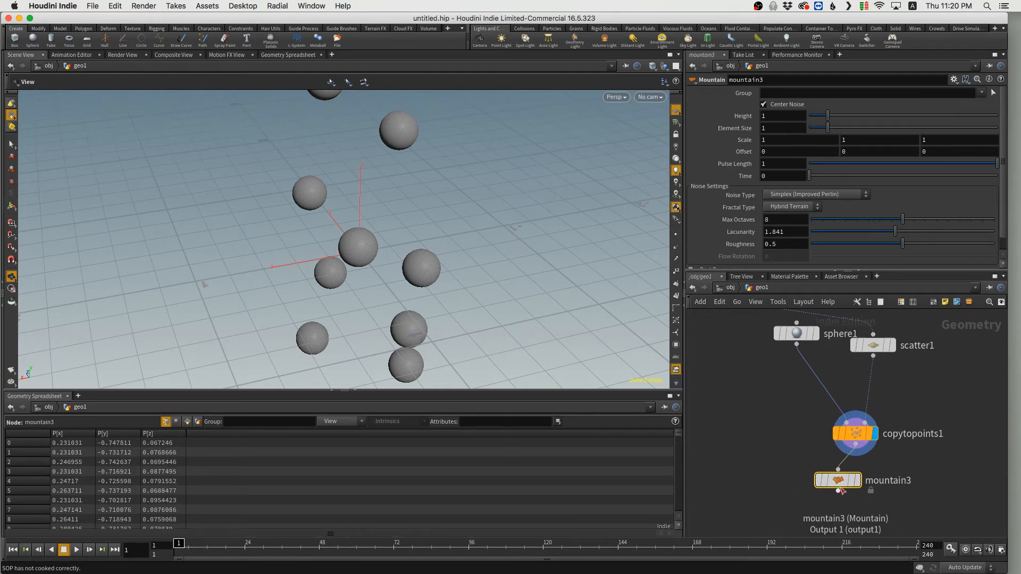
Align the Mountain node under Copy to Points, display it and inspect the deformed spheres.
left_click_drag(852, 482, 871, 485)
left_click(873, 485)
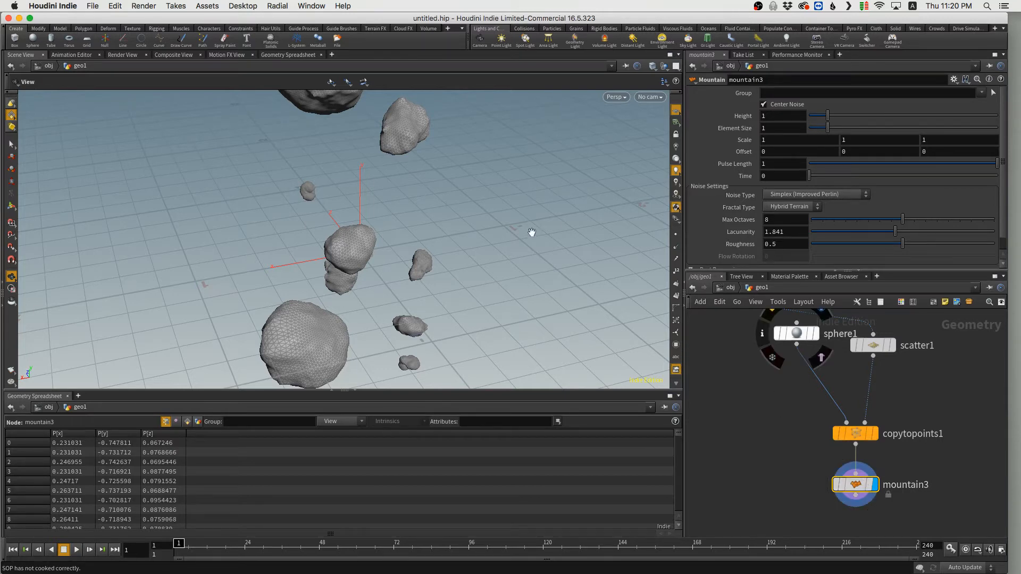
right_click_drag(449, 219, 362, 234)
middle_click_drag(356, 228, 309, 249)
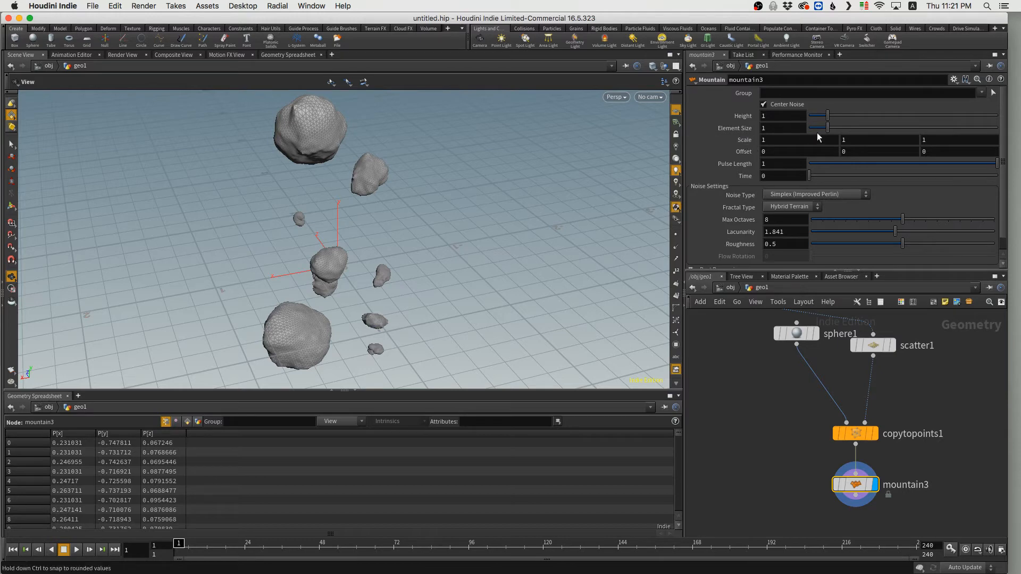
Adjust the Mountain noise on the copied spheres to an element size of 1.24 and a height of 0.48.
left_click_drag(820, 129, 818, 128)
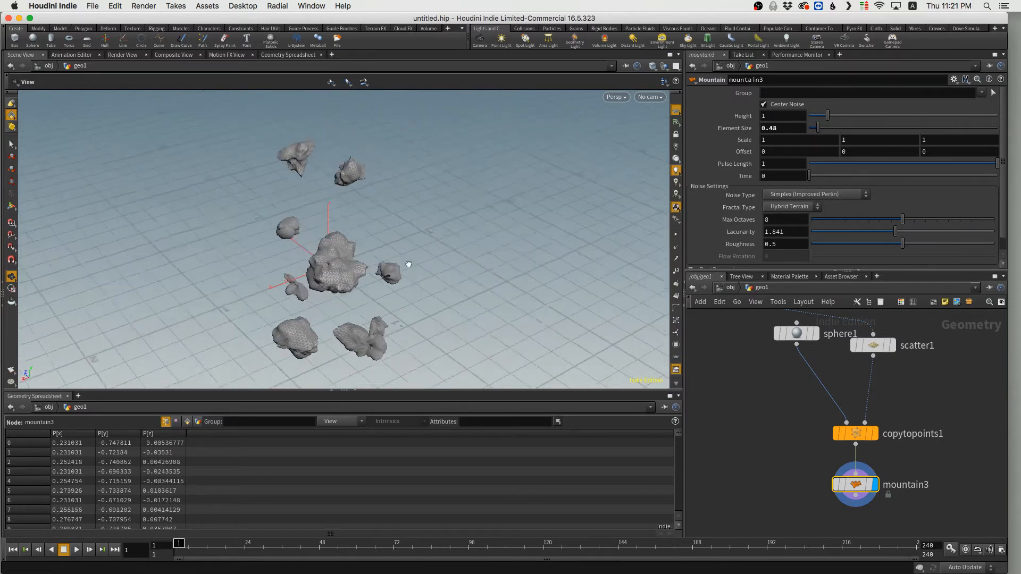
mouse_move(408, 265)
left_mouse_down()
mouse_move(469, 223)
mouse_move(374, 271)
mouse_move(388, 264)
left_mouse_up()
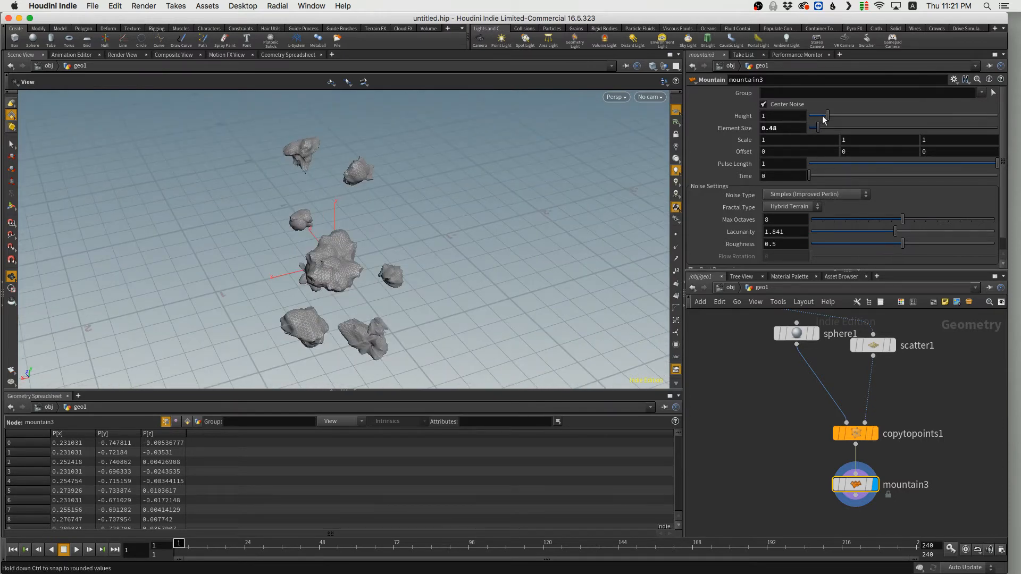
mouse_move(825, 115)
left_mouse_down()
mouse_move(807, 119)
mouse_move(815, 116)
left_mouse_up()
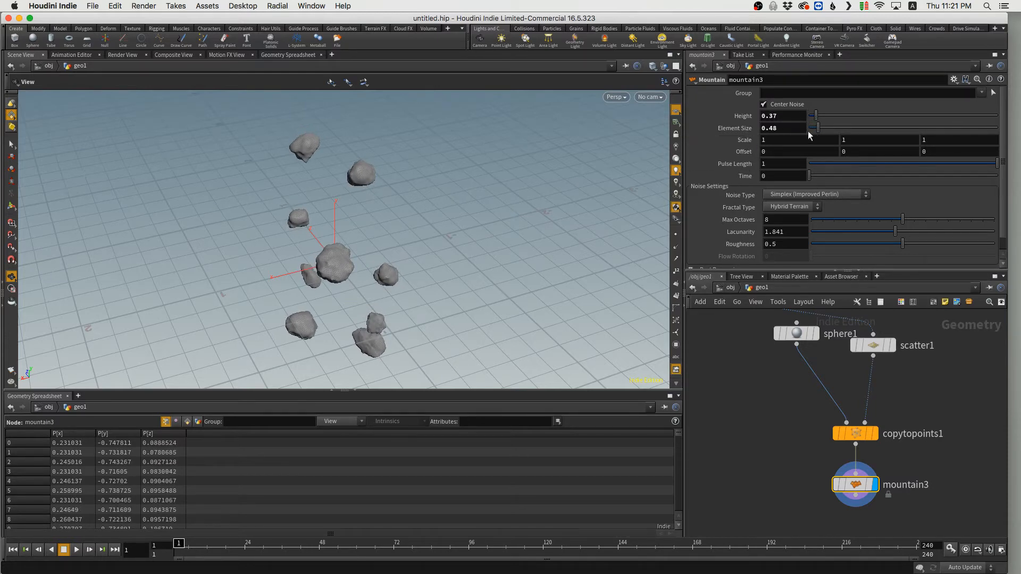
mouse_move(818, 127)
left_mouse_down()
mouse_move(855, 124)
mouse_move(831, 128)
mouse_move(818, 114)
left_mouse_up()
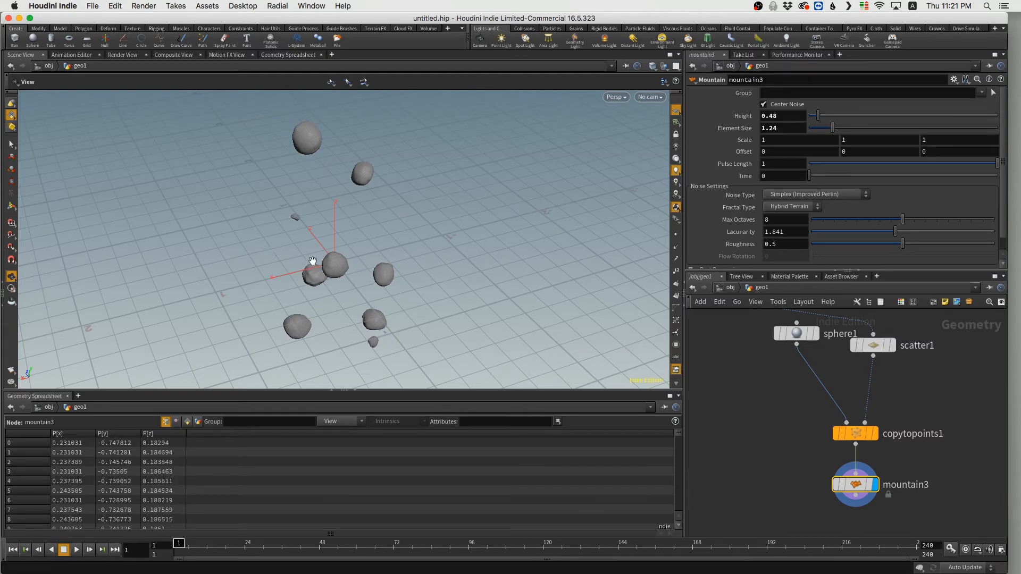
left_click_drag(310, 269, 446, 246)
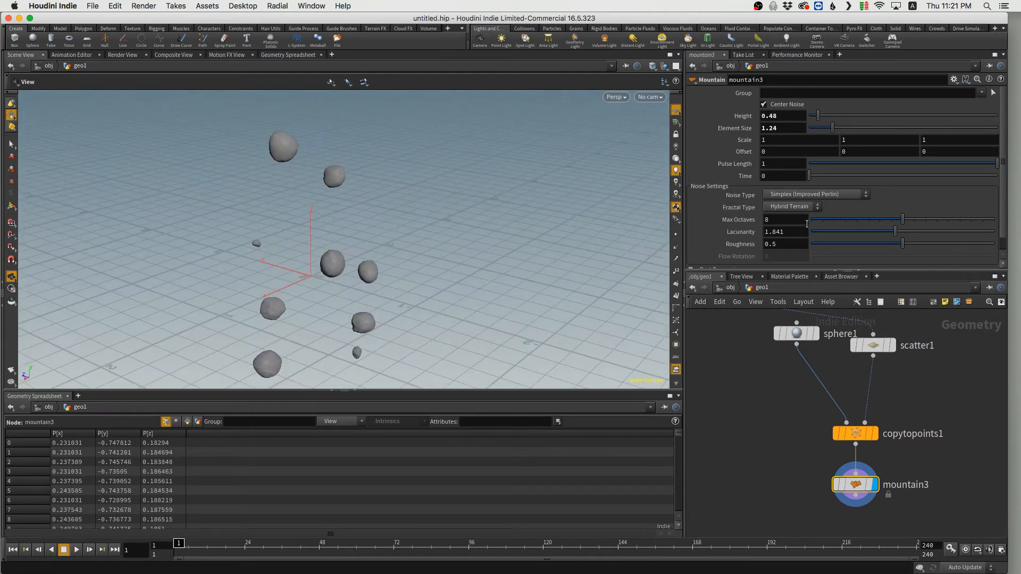
Turn on the Boolean's template display to compare its wireframe with the deformed spheres, and move that node aside.
middle_click_drag(966, 424, 964, 402)
scroll(957, 413, "down", 3)
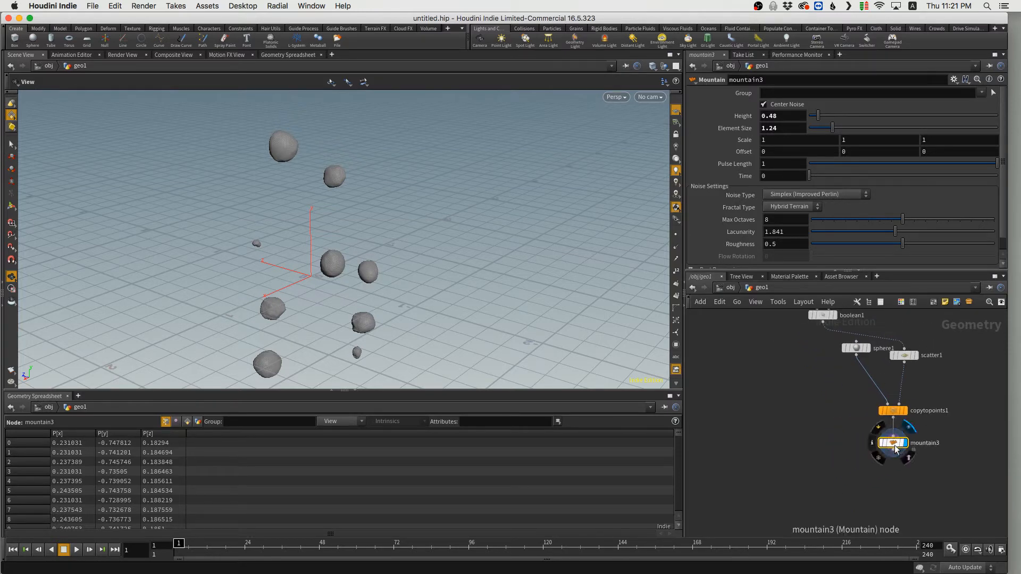
left_click_drag(893, 443, 898, 442)
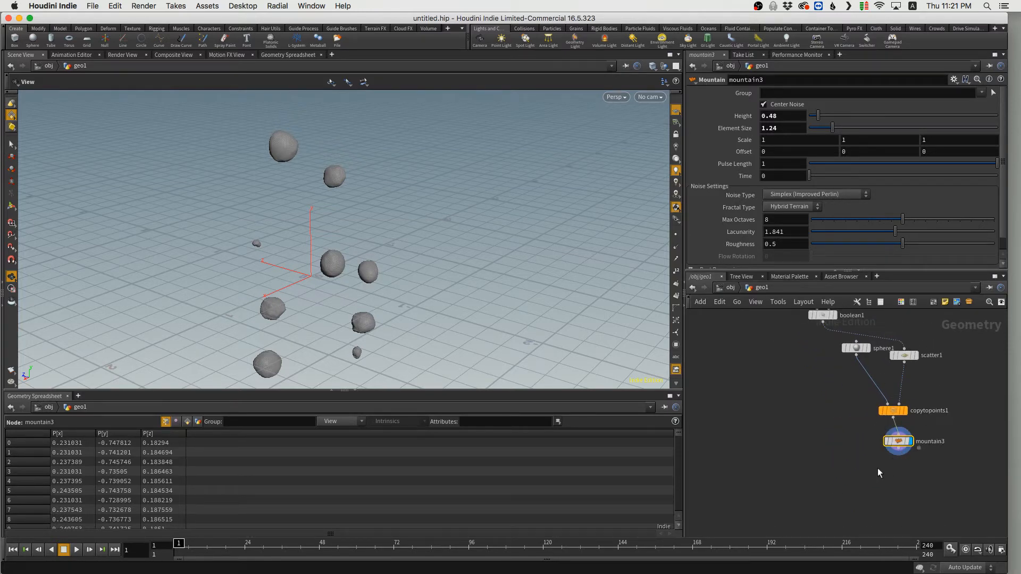
left_click(823, 319)
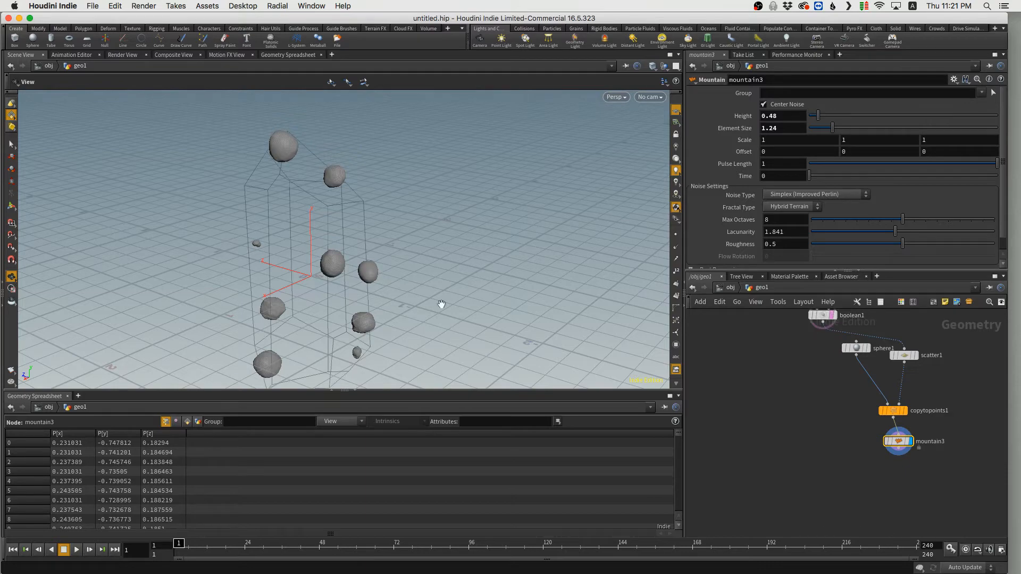
left_click_drag(440, 303, 293, 181)
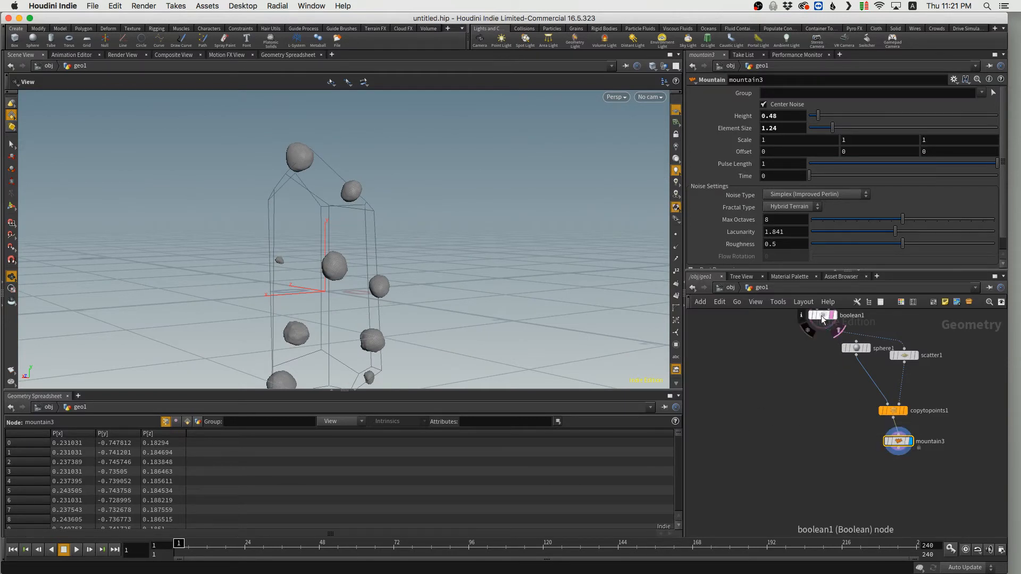
left_click_drag(815, 320, 793, 338)
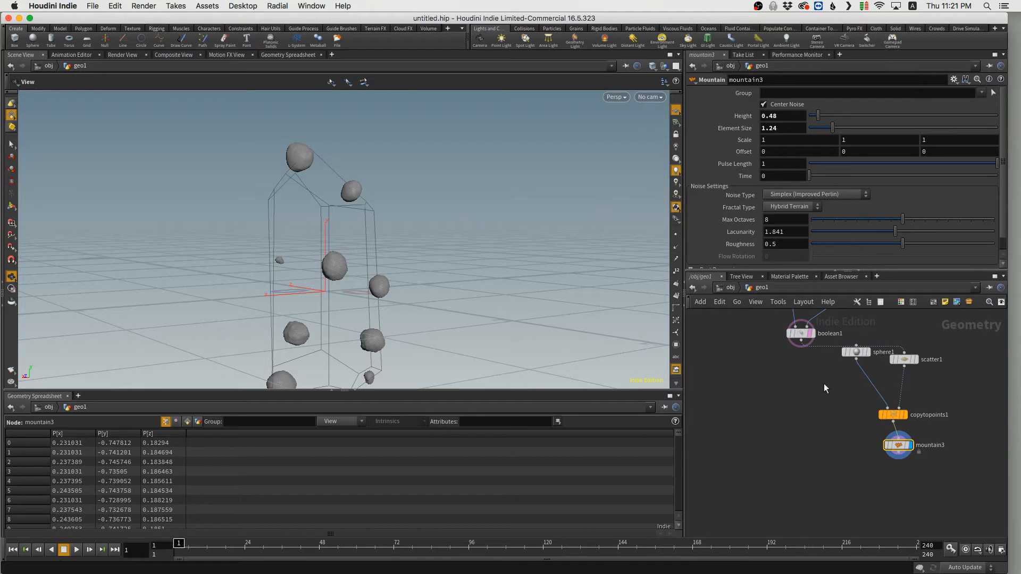
Add a second Boolean node, connect the first Boolean as its first input and place it below the network.
key("Tab")
type("b")
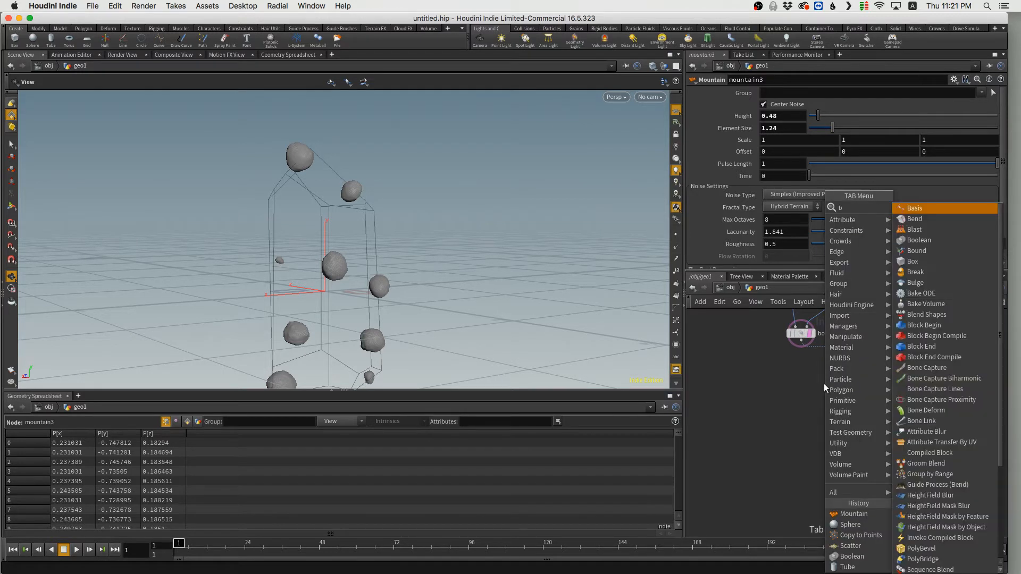
type("o")
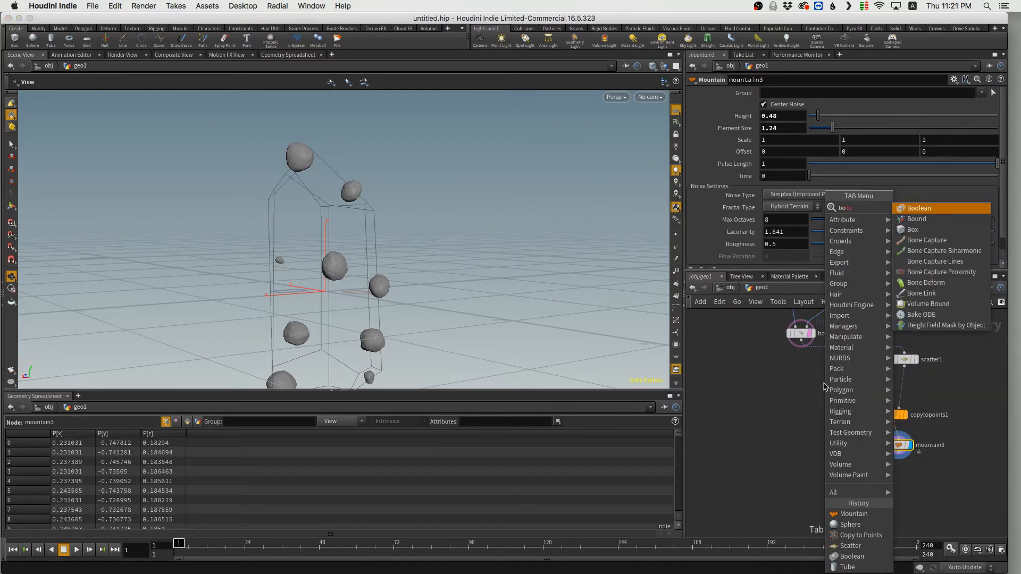
key("Return")
left_click(799, 462)
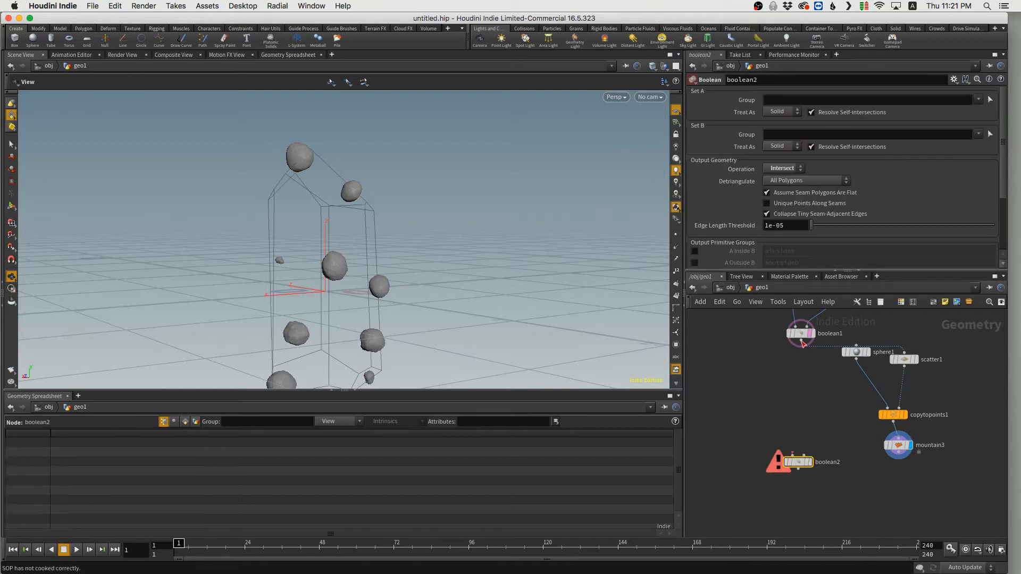
left_click(802, 342)
left_click(794, 455)
left_click_drag(799, 461, 813, 513)
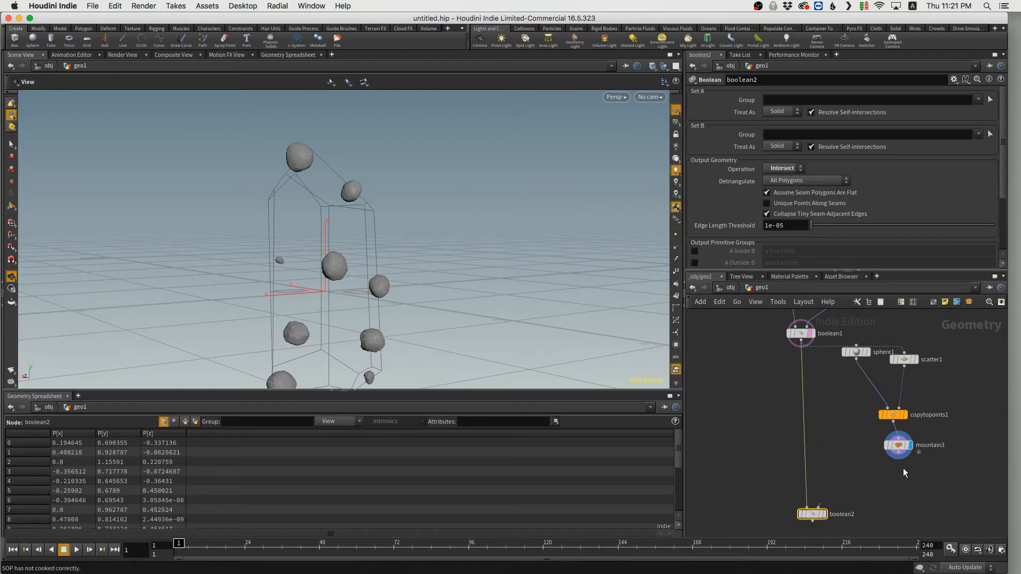
Connect the Mountain node as the second Boolean's second input and display the second Boolean.
left_click(818, 506)
left_click(820, 506)
left_click(825, 514)
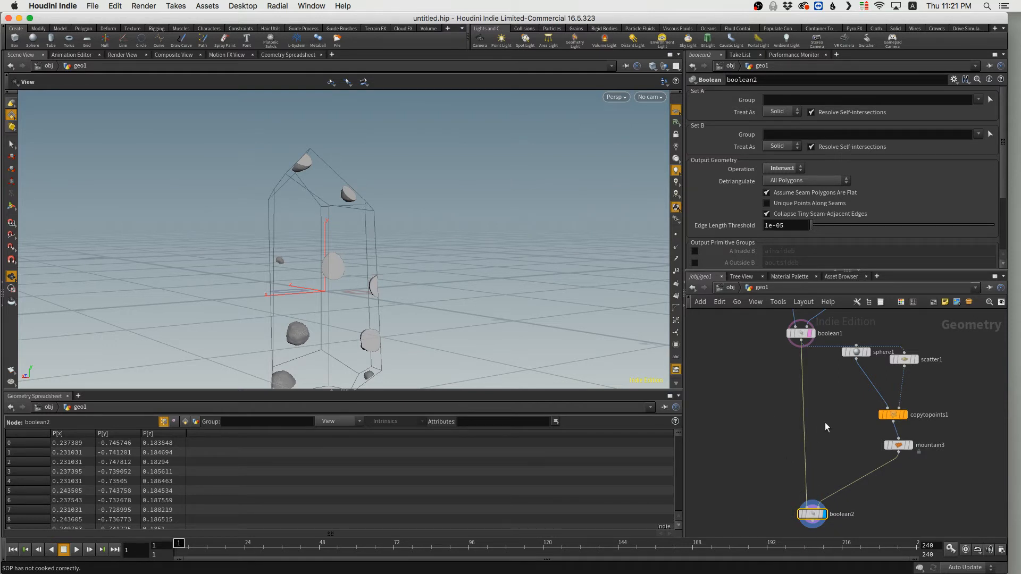
Compare the faceted base form with the second Boolean's intersected pieces by switching the display between the two Boolean nodes.
left_click(809, 330)
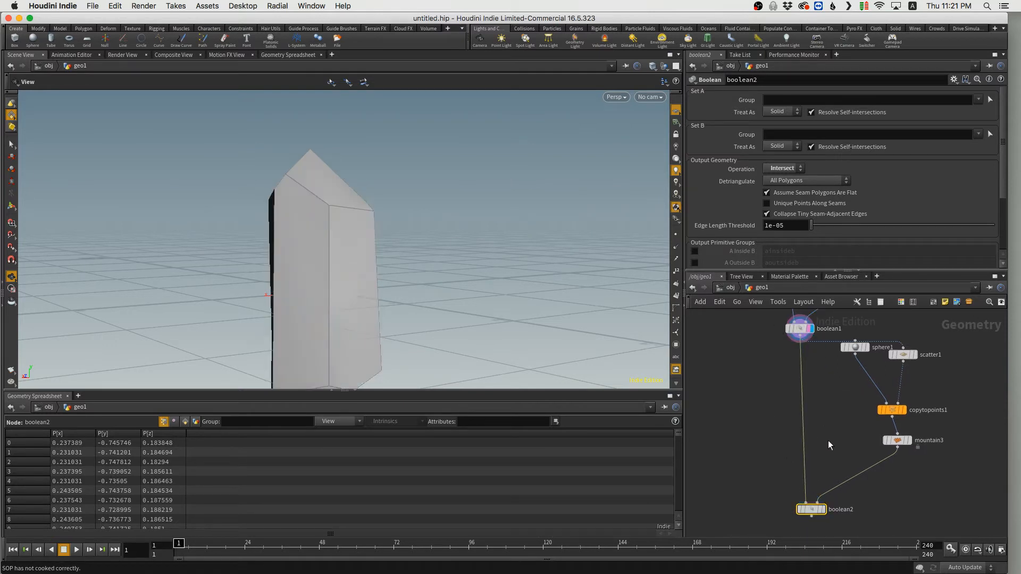
mouse_move(808, 329)
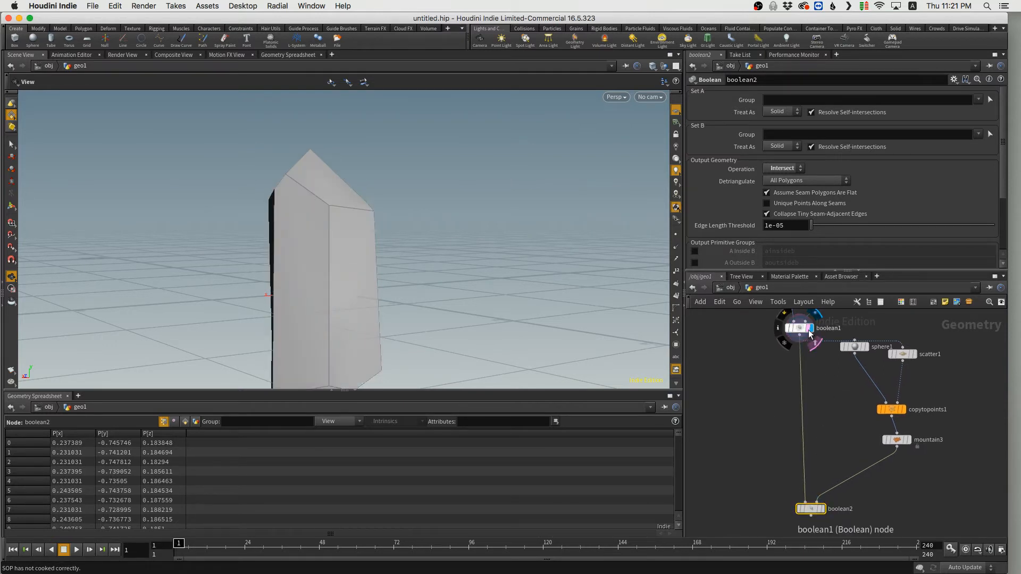
left_click(821, 508)
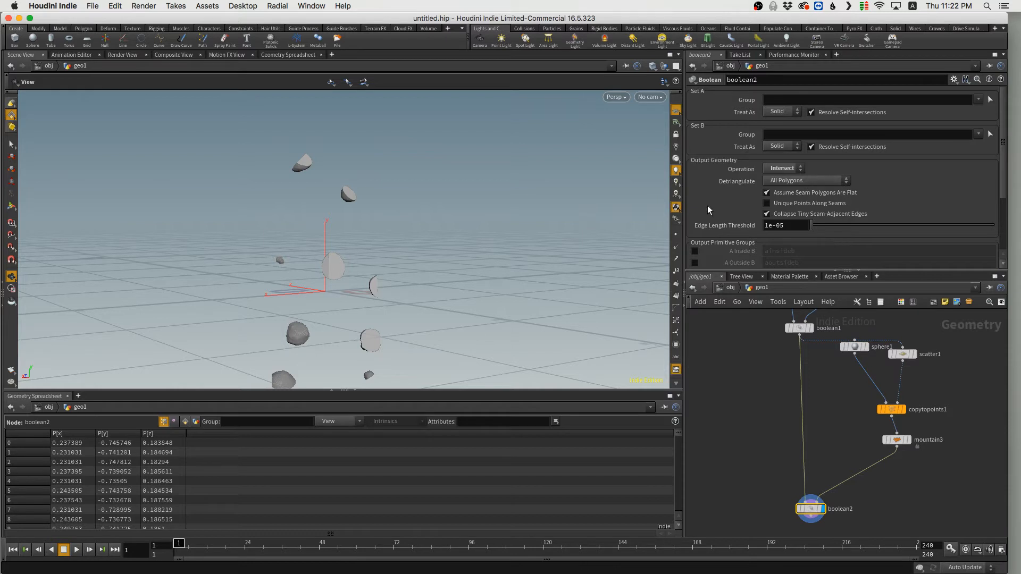
middle_click_drag(865, 478, 809, 516)
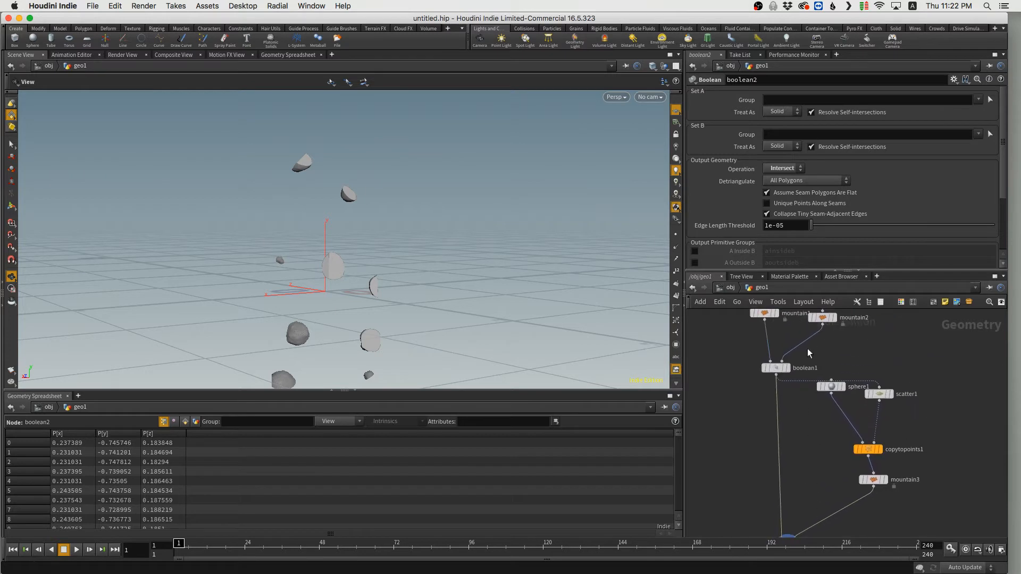
left_click(776, 366)
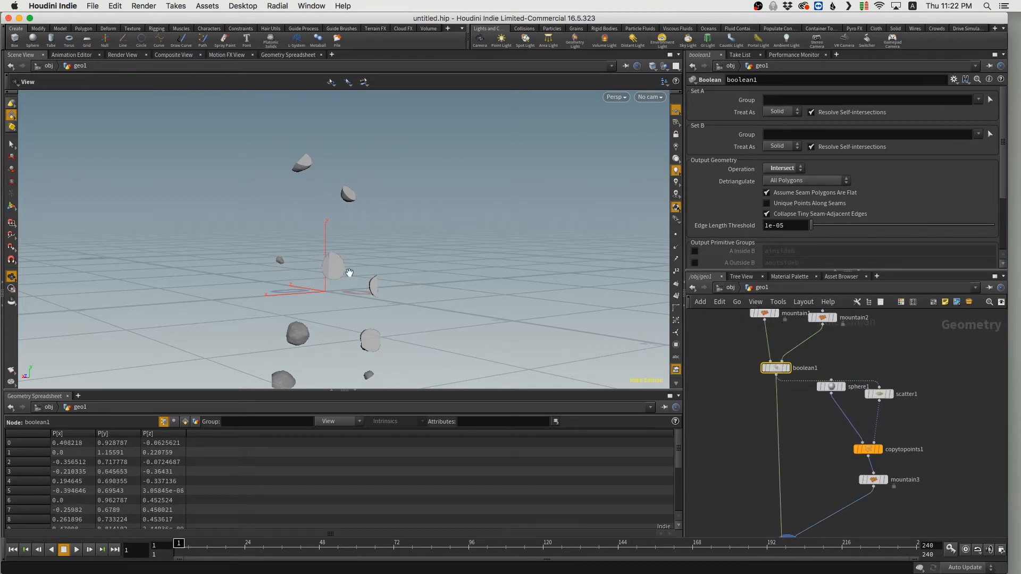
middle_click_drag(822, 439, 827, 369)
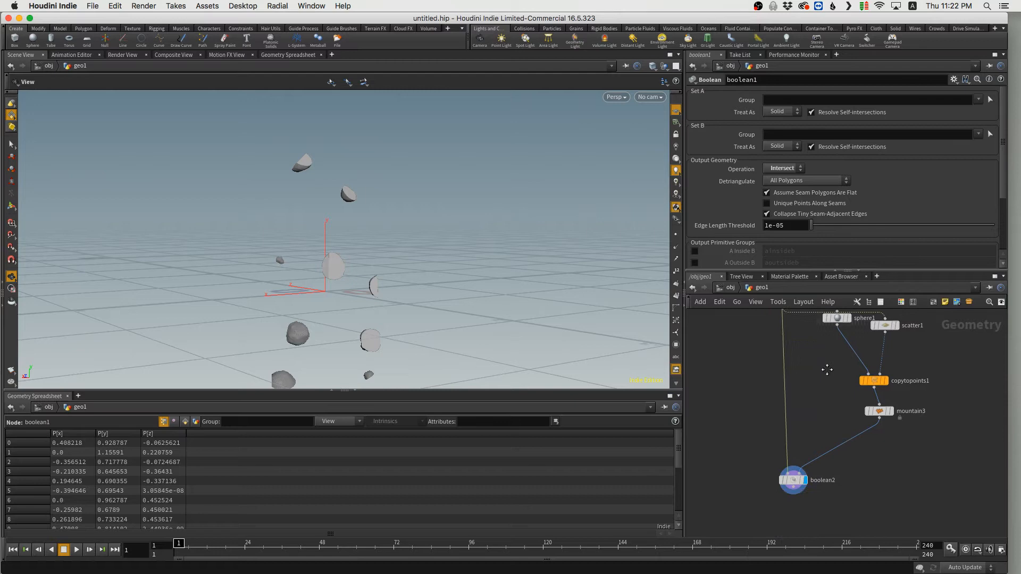
Set the second Boolean's operation to Subtract and inspect the cavities carved into the faceted form.
left_click(795, 478)
left_click(797, 169)
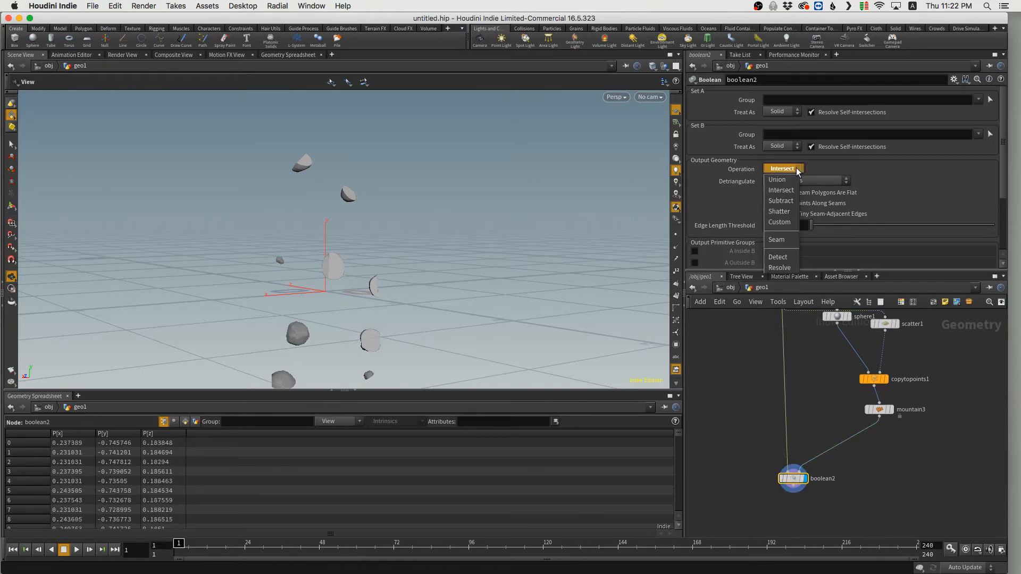
left_click(781, 201)
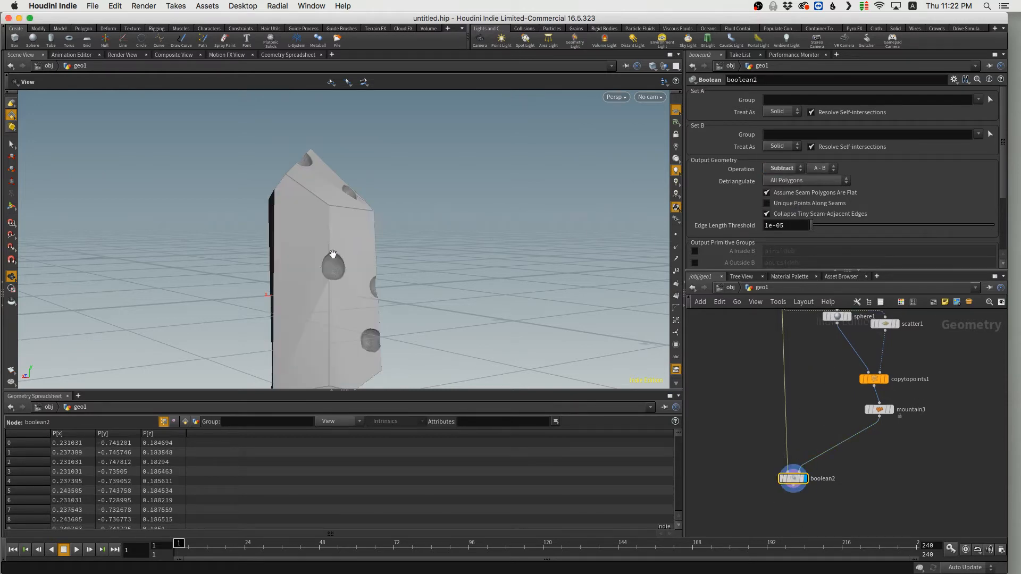
left_click_drag(333, 254, 196, 269)
left_click_drag(412, 323, 324, 289)
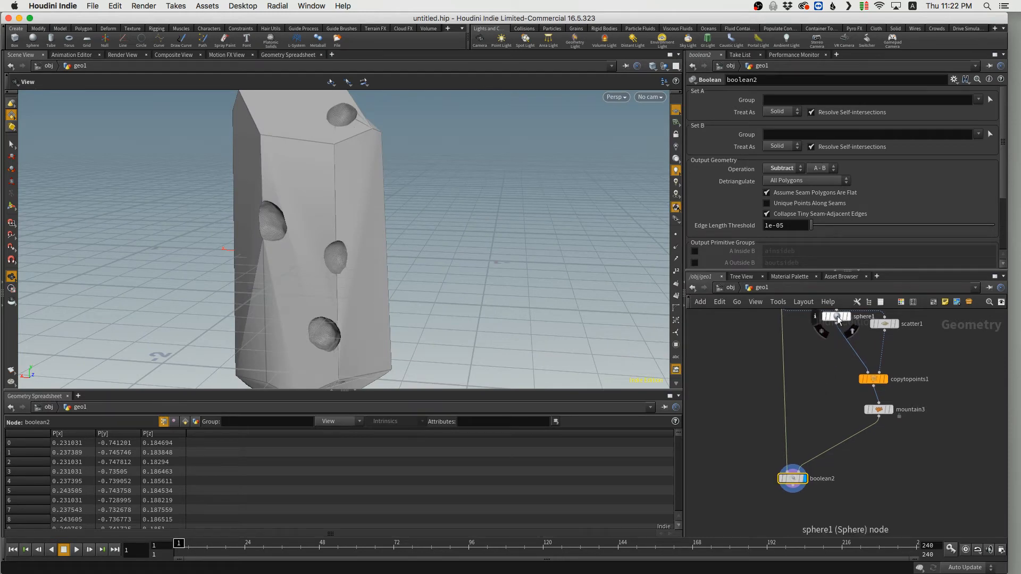
Move the Sphere node closer to the Copy to Points node, set its uniform scale to 0.35 and keyframe that value at frame 1.
left_click_drag(836, 316, 832, 351)
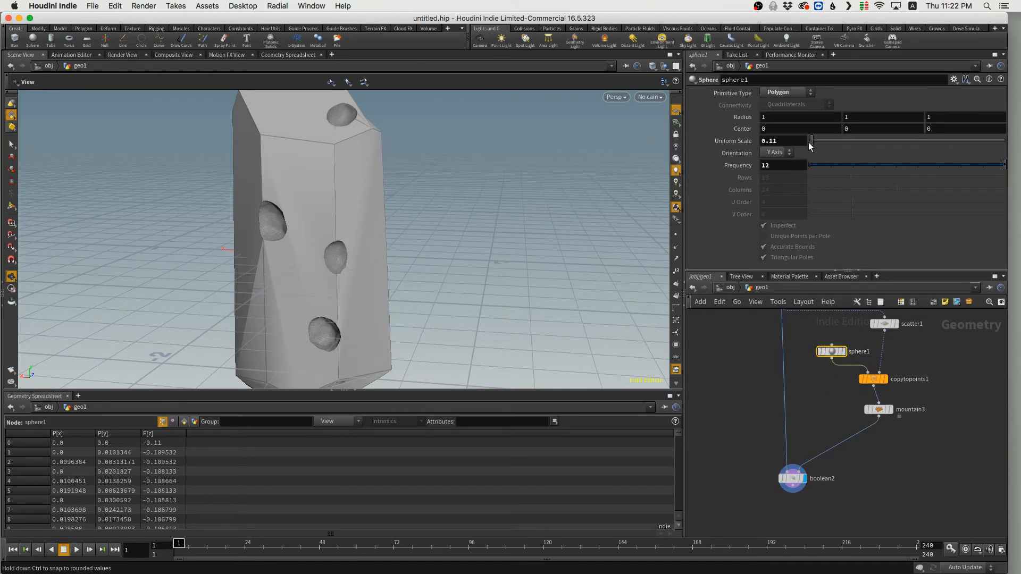
left_click_drag(811, 141, 816, 143)
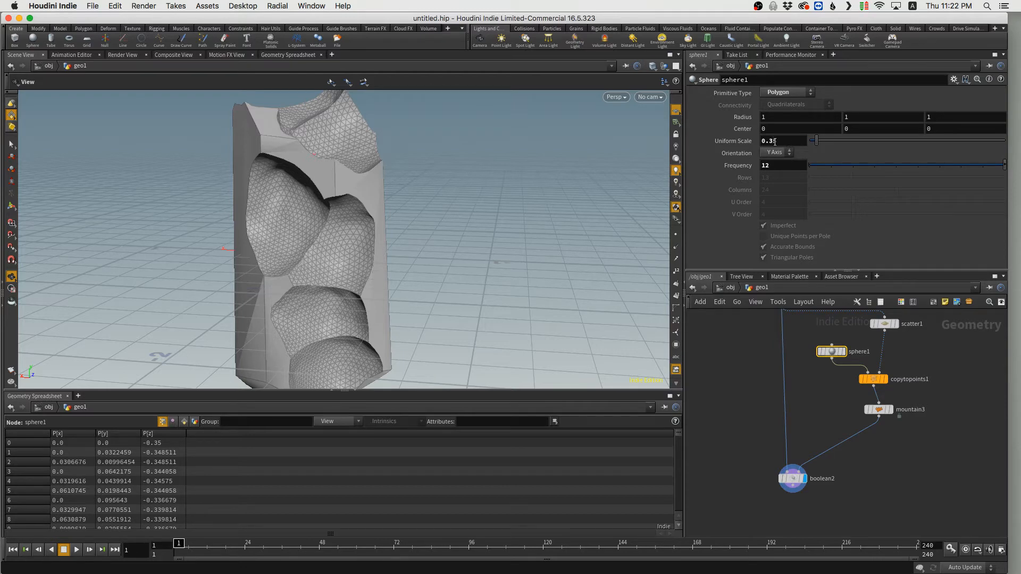
left_click(783, 142, "alt")
At frame 46, set the sphere's uniform scale to 0.52 and keyframe it.
left_click_drag(178, 549, 313, 553)
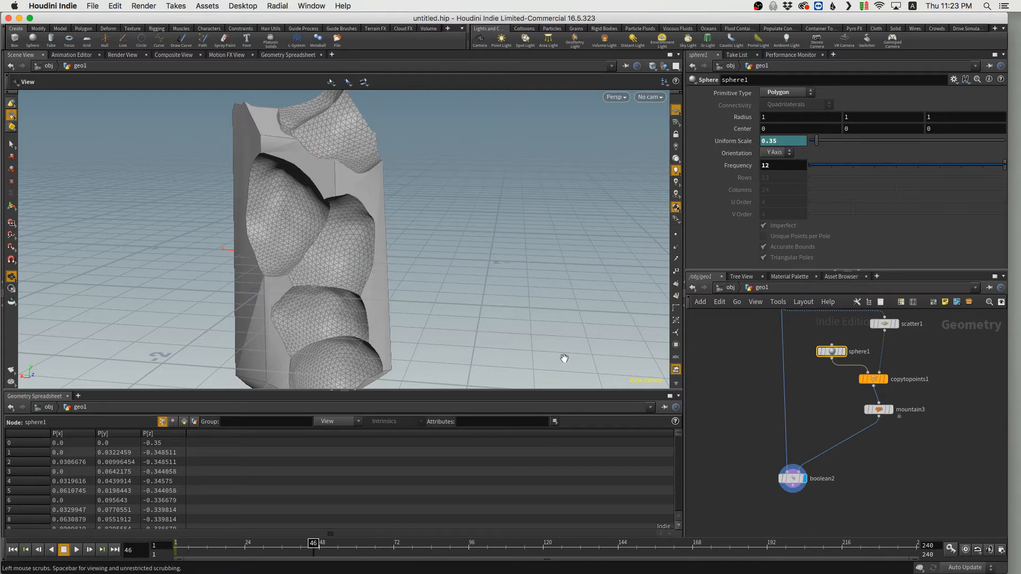
left_click_drag(816, 139, 819, 141)
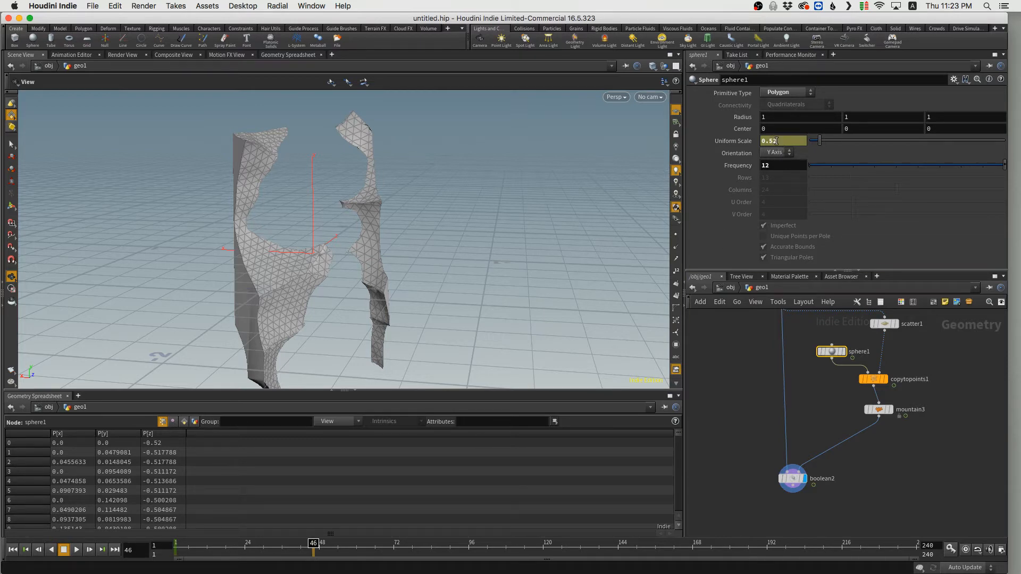
key("BackSpace")
type("2")
key("Return")
Scrub the timeline between frames 1 and 46 to examine how the animated spheres erode the form, stopping at frame 18.
left_click_drag(196, 548, 279, 554)
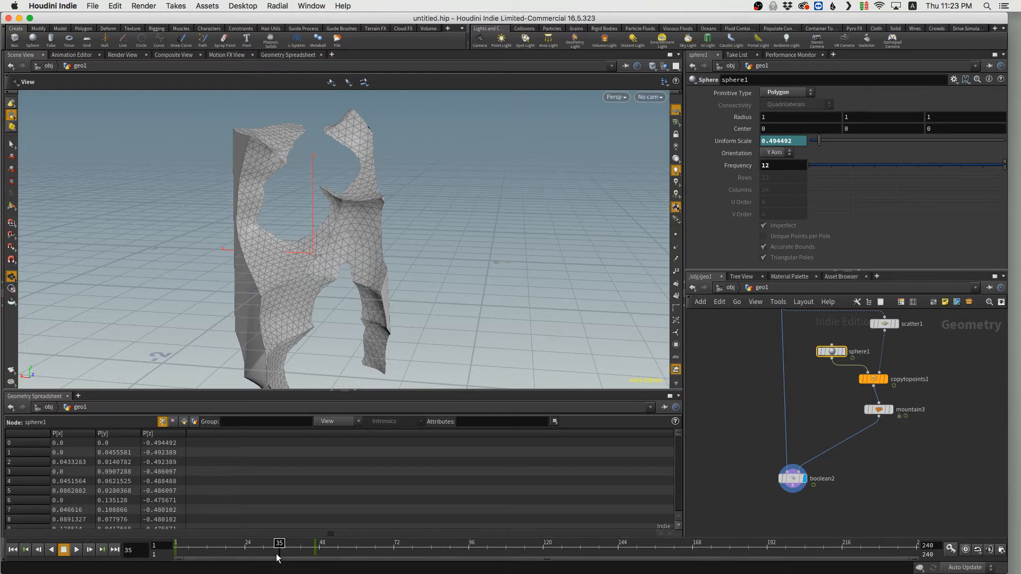
left_click_drag(225, 547, 254, 552)
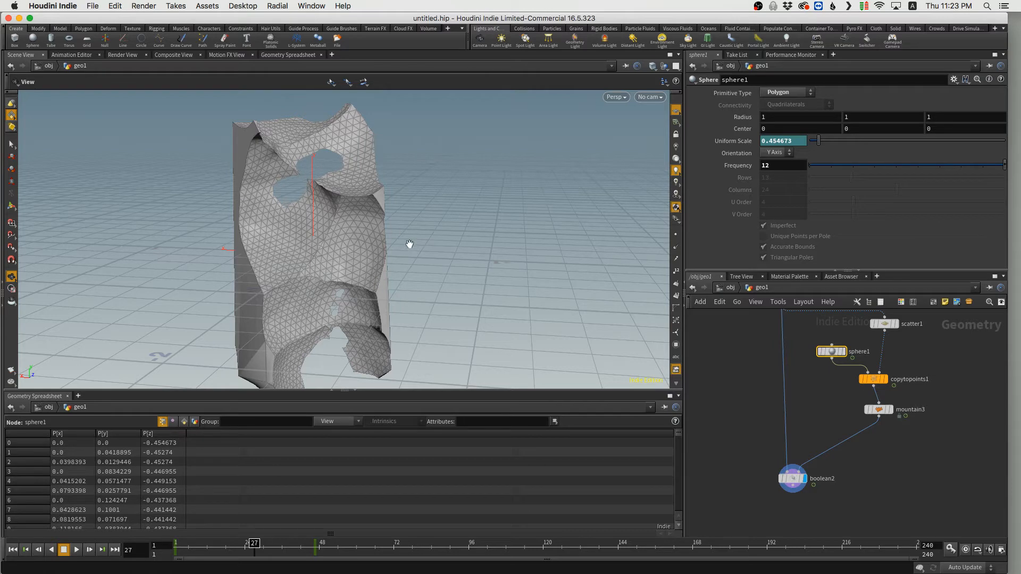
mouse_move(824, 353)
mouse_move(878, 412)
scroll(815, 383, "down", 1)
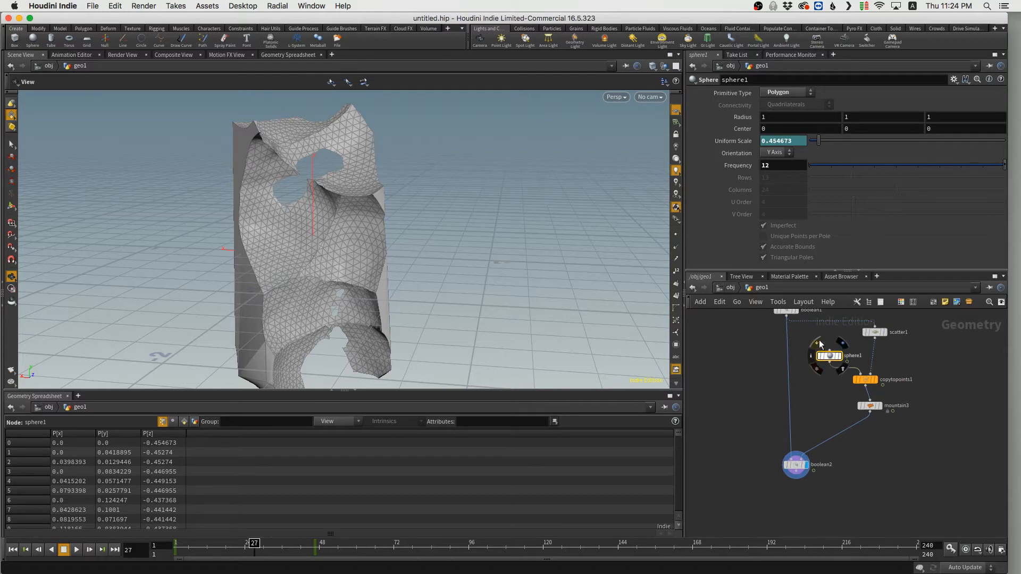
middle_click_drag(797, 365, 798, 371)
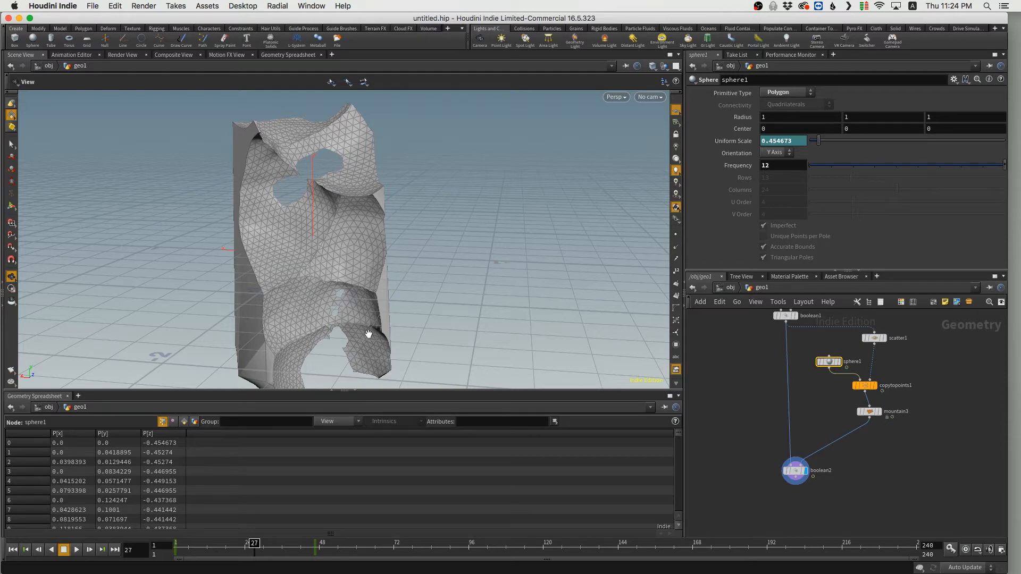
left_click(266, 546)
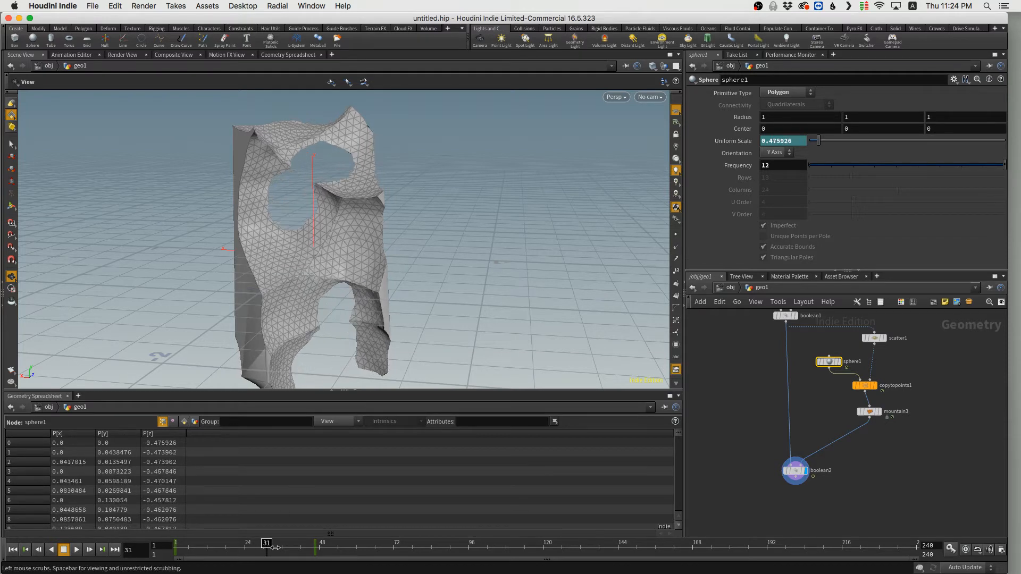
left_click_drag(269, 546, 225, 551)
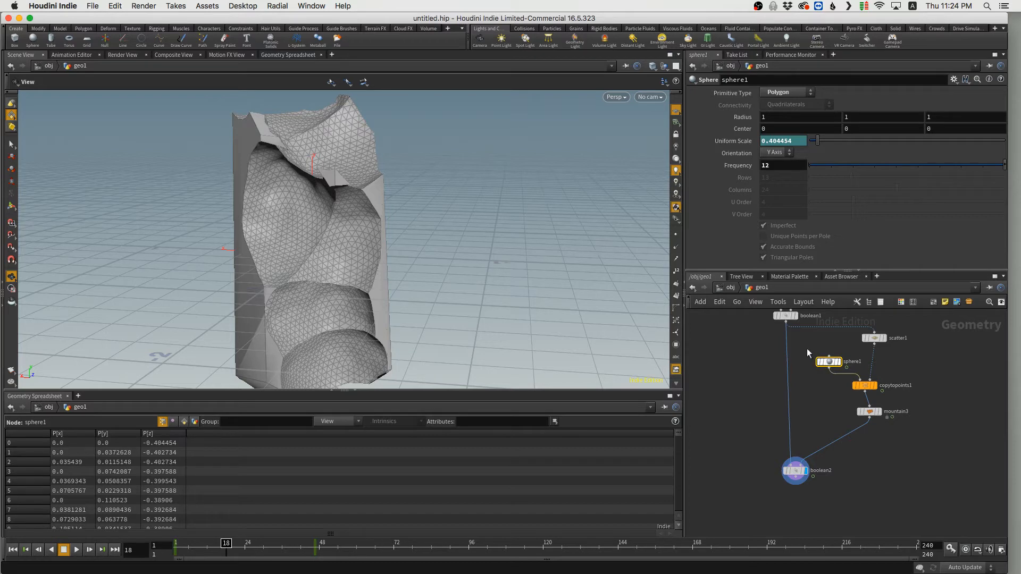
Move the second Boolean node aside to free space below the Mountain node on the copied spheres.
middle_click_drag(801, 372, 807, 450)
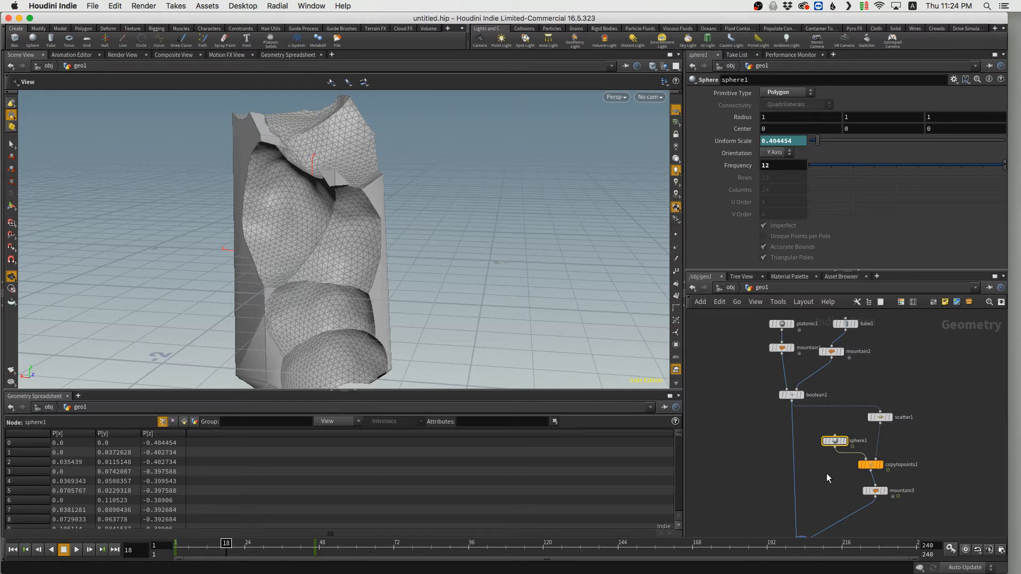
scroll(819, 479, "down", 3)
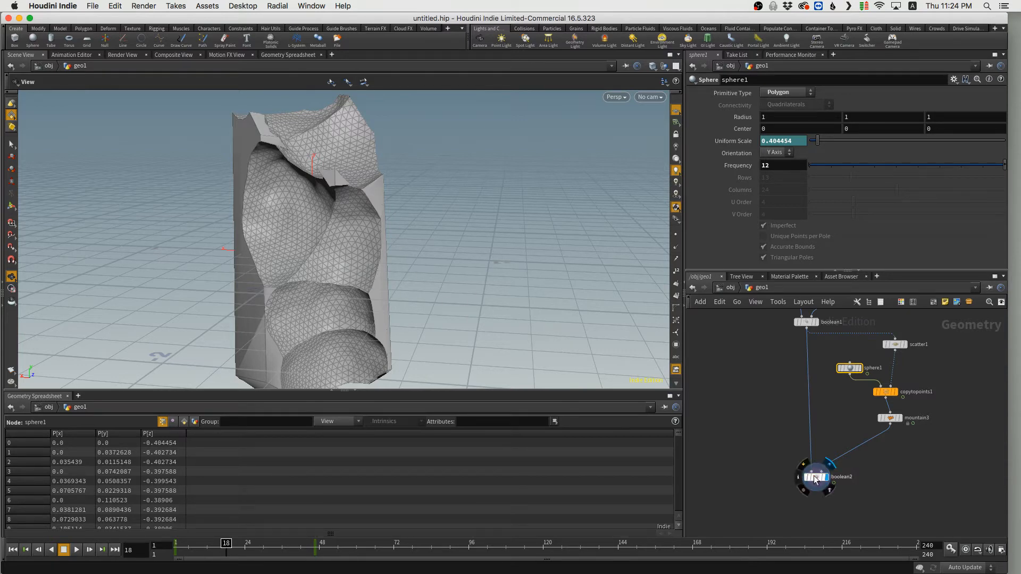
left_click_drag(815, 480, 819, 484)
mouse_move(822, 488)
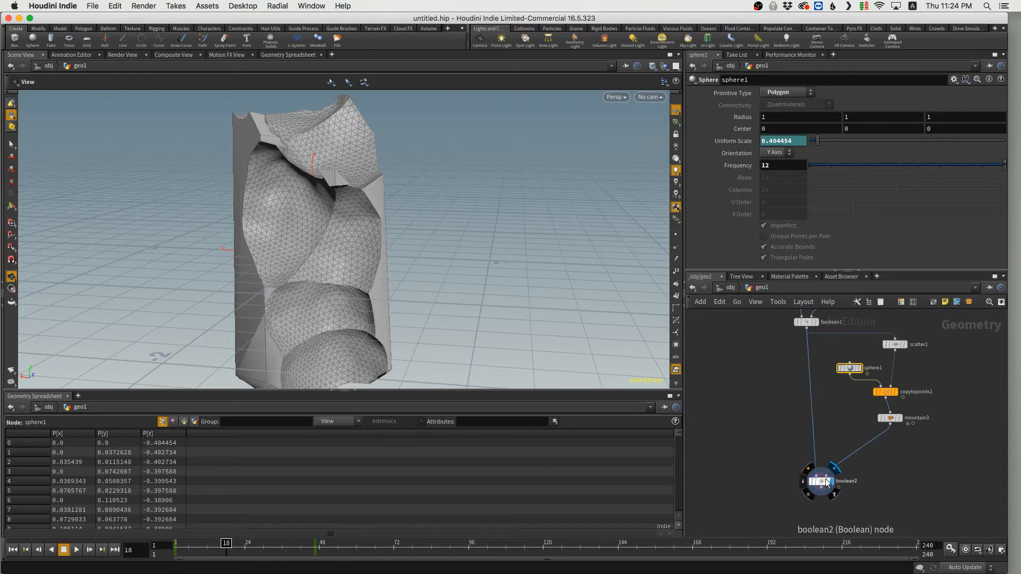
left_click(821, 483)
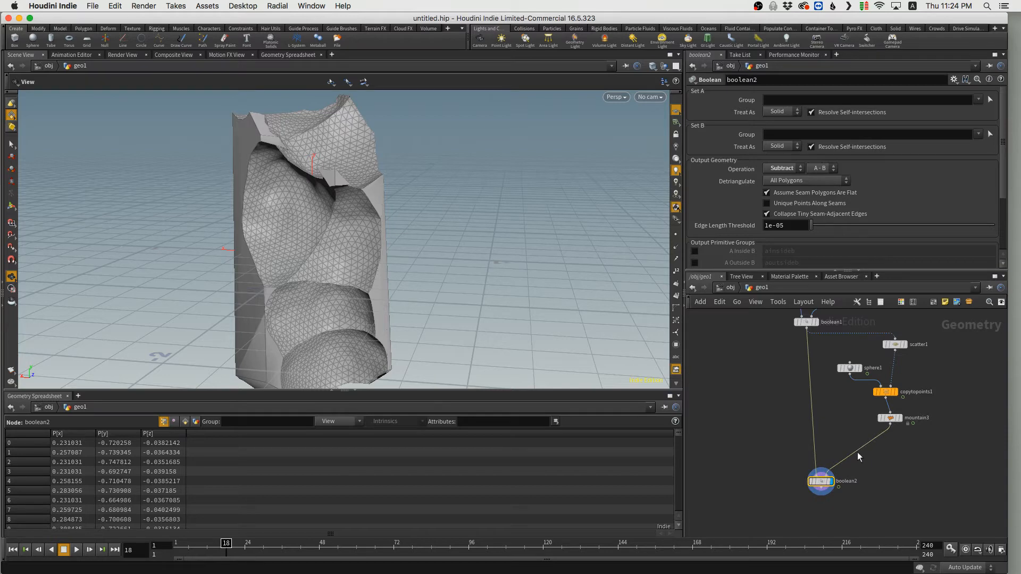
left_click_drag(824, 480, 750, 454)
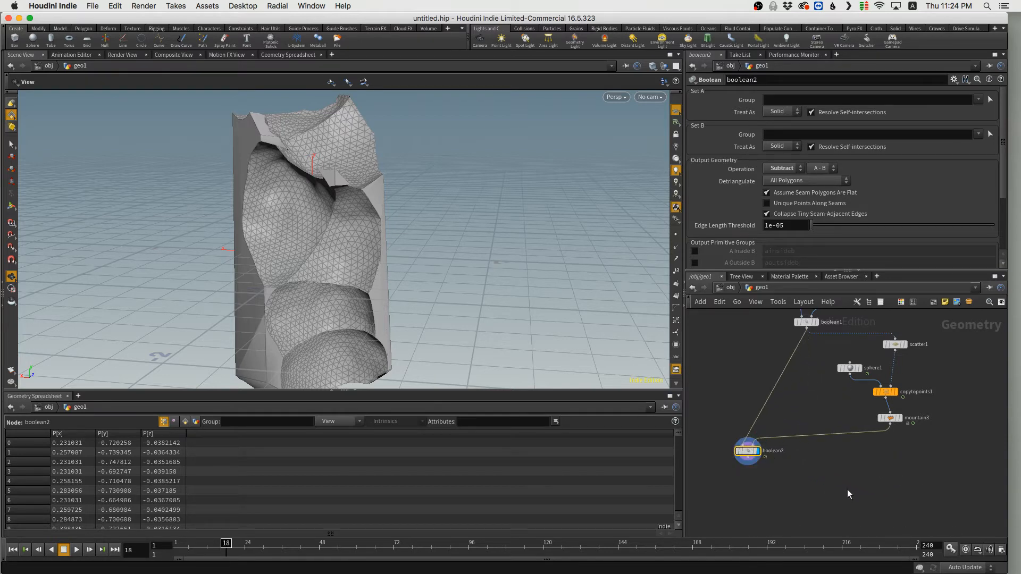
middle_click_drag(813, 475, 775, 473)
left_click_drag(712, 450, 707, 456)
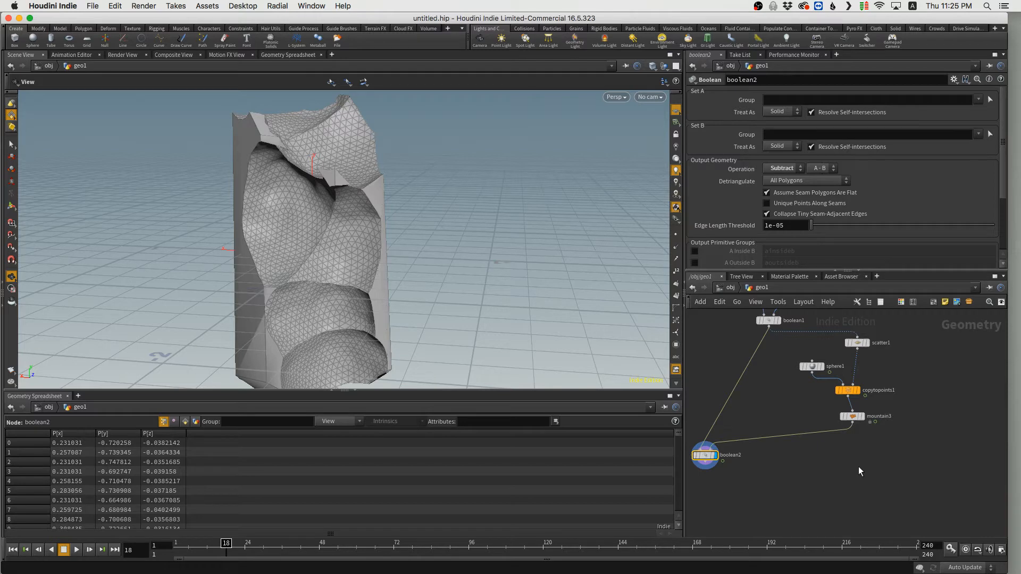
Add a VDB from Polygons node below the Mountain node and move the second Boolean further away from it.
key("Tab")
mouse_move(863, 464)
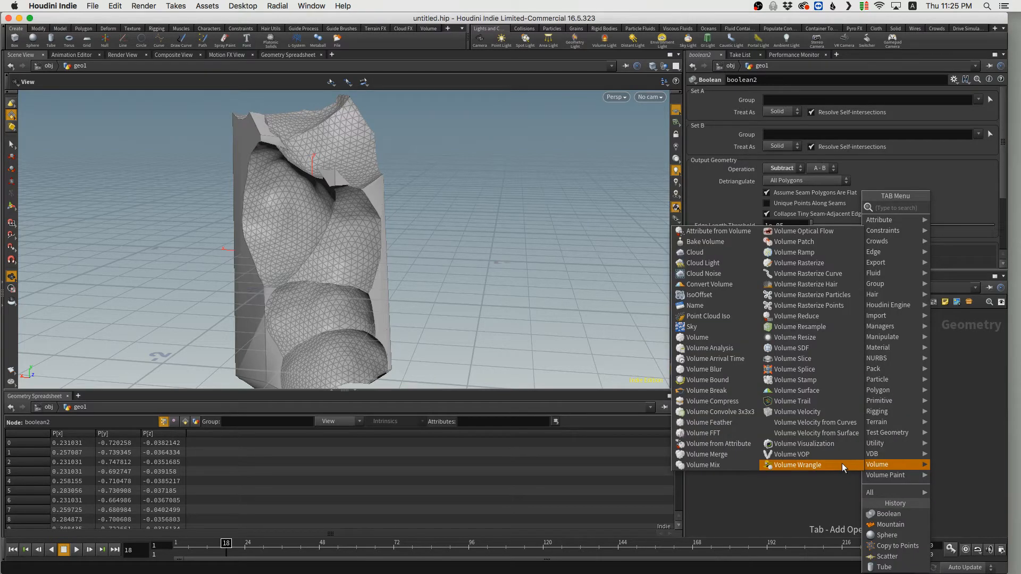
type("vdbfrom")
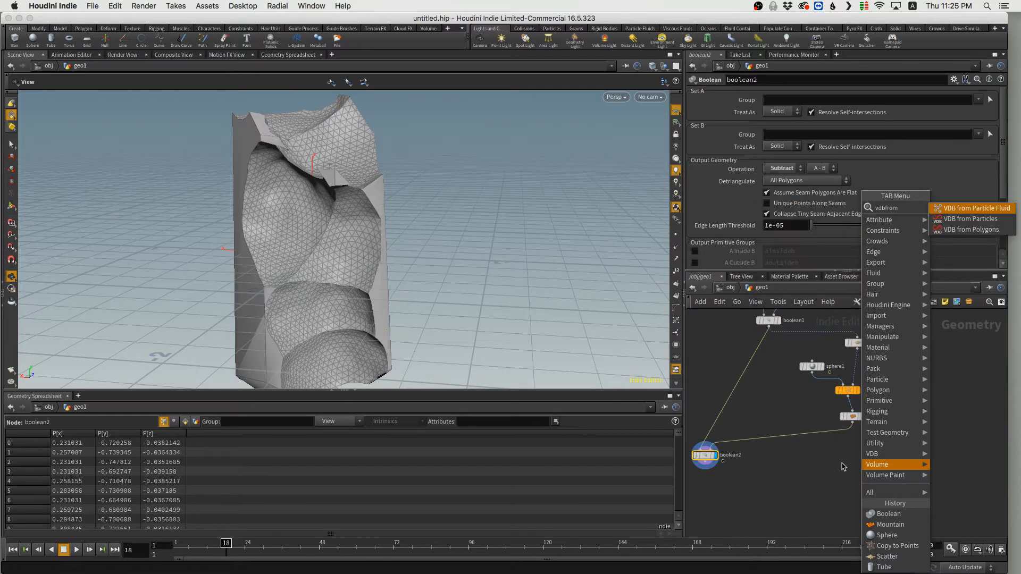
type("pol")
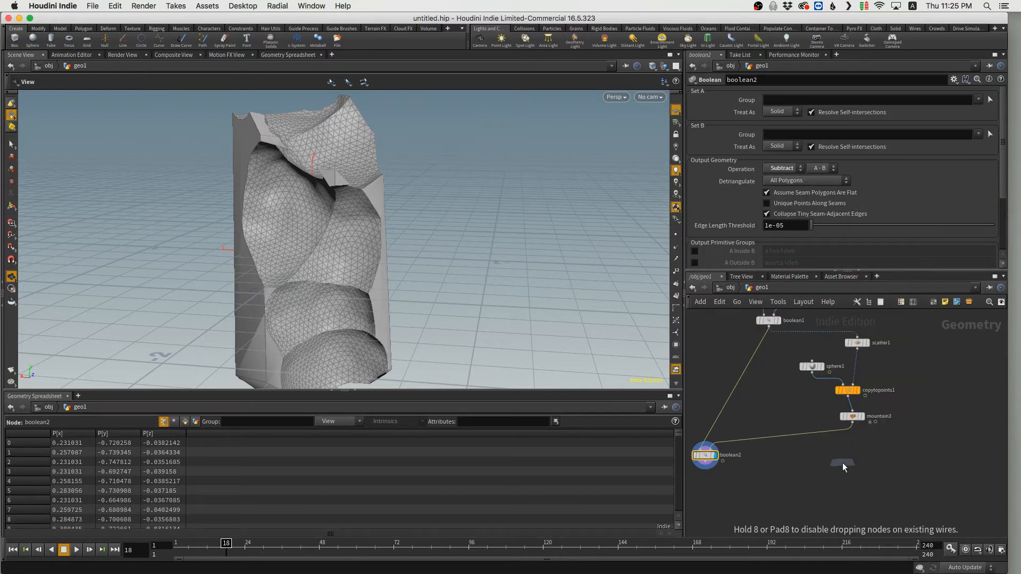
left_click(842, 463)
left_click_drag(695, 455, 738, 464)
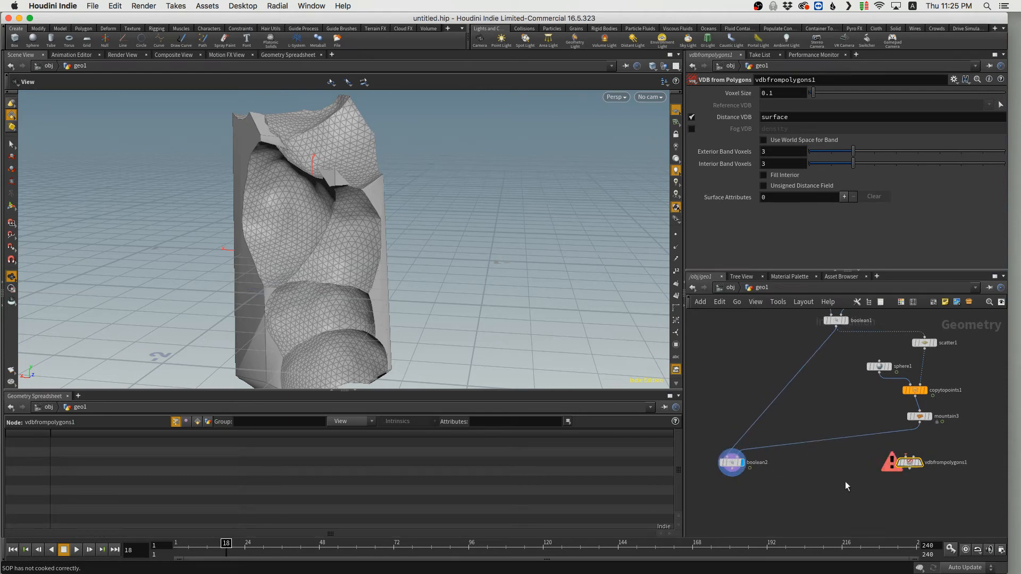
Align the VDB from Polygons node under the copied spheres' Mountain node and connect the Mountain output to its first input.
middle_click_drag(846, 482, 818, 486)
left_click_drag(878, 468, 889, 471)
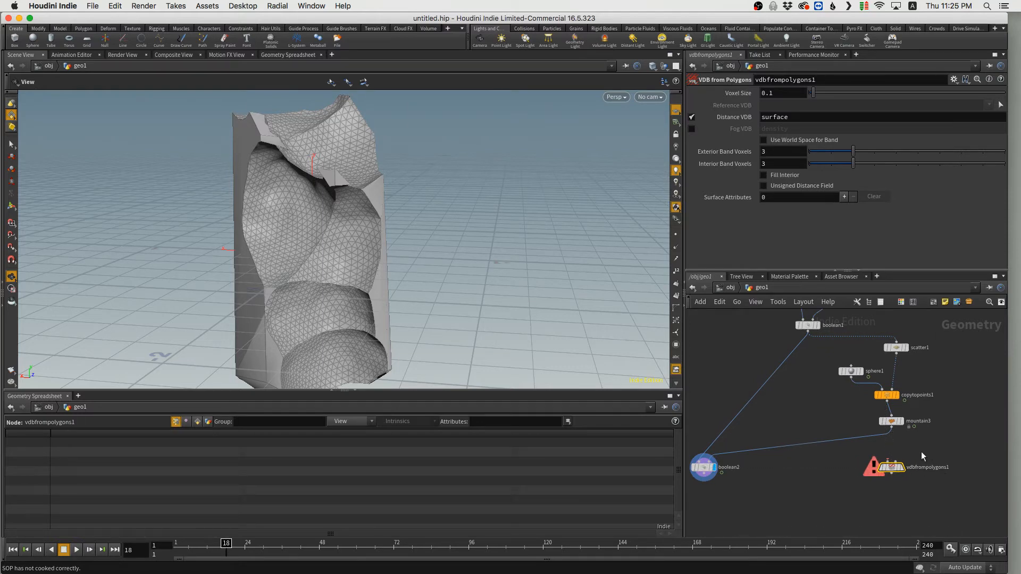
left_click(894, 432)
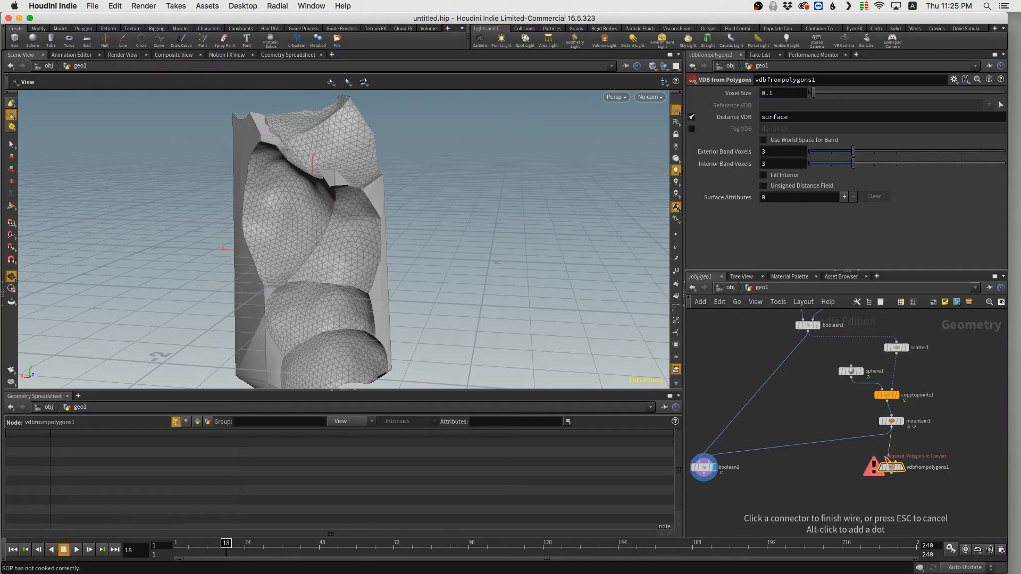
left_click(907, 475)
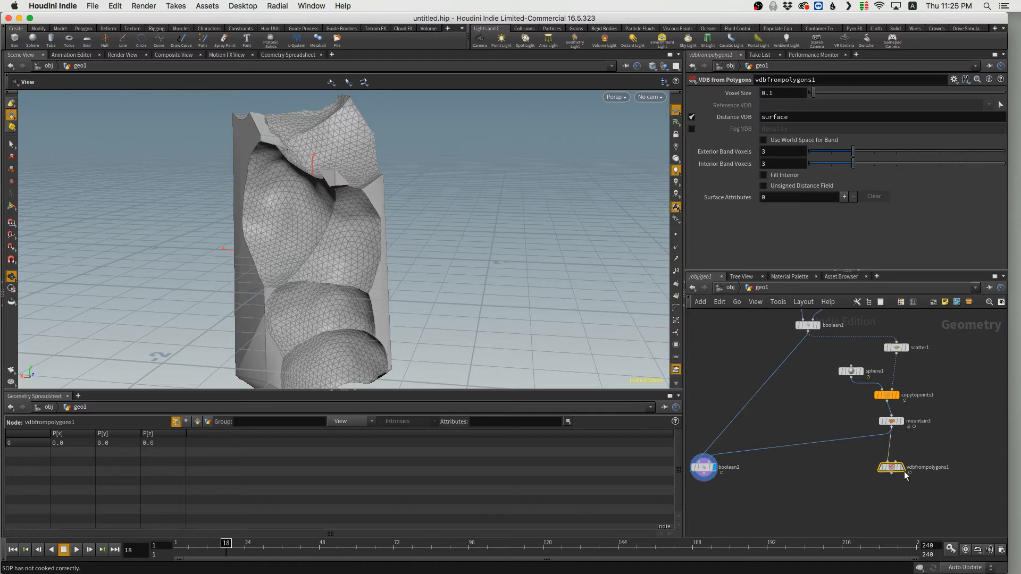
Display the deformed spheres for comparison, switch the display to the VDB from Polygons node and inspect its voxel surface.
left_click(902, 424)
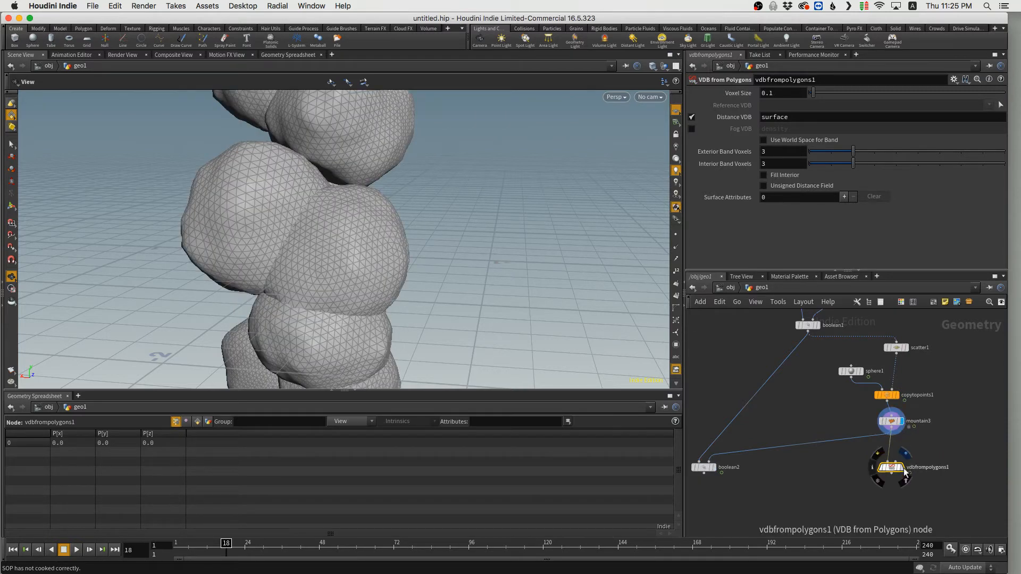
left_click(903, 470)
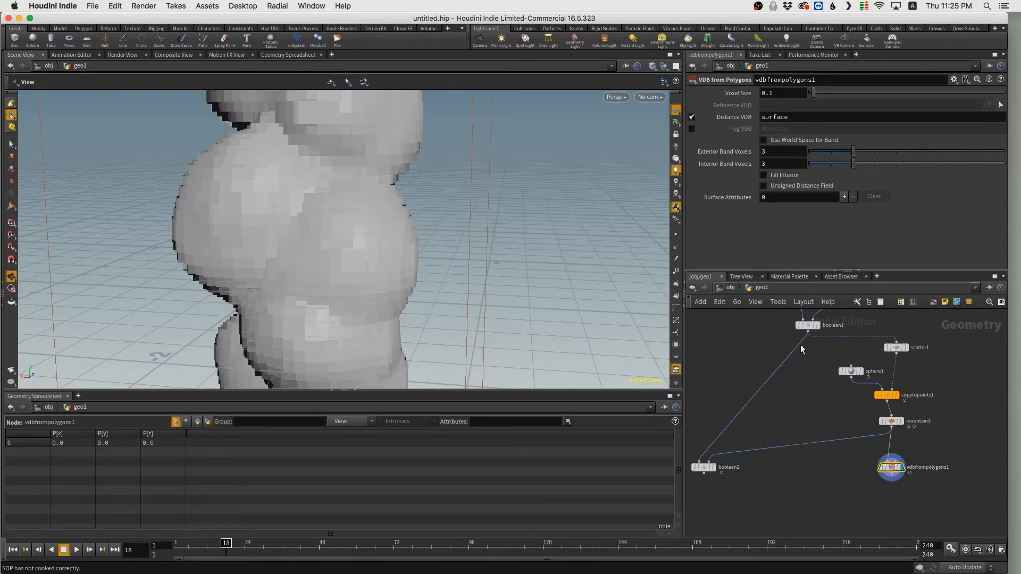
left_click_drag(311, 243, 358, 251)
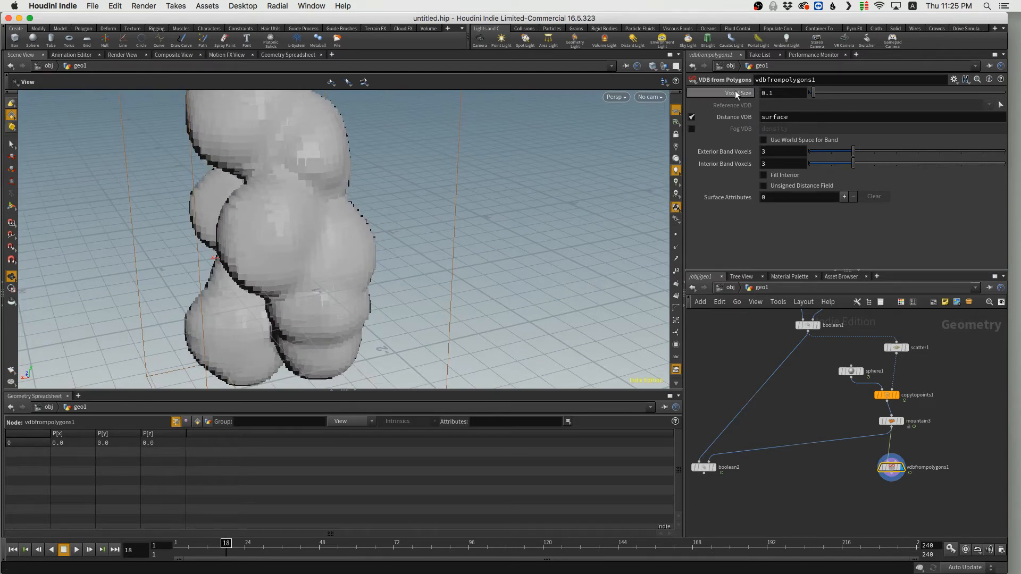
Set the voxel size of the spheres' VDB from Polygons node to 0.02 and inspect the refined surface.
mouse_move(741, 92)
left_click_drag(245, 255, 304, 254)
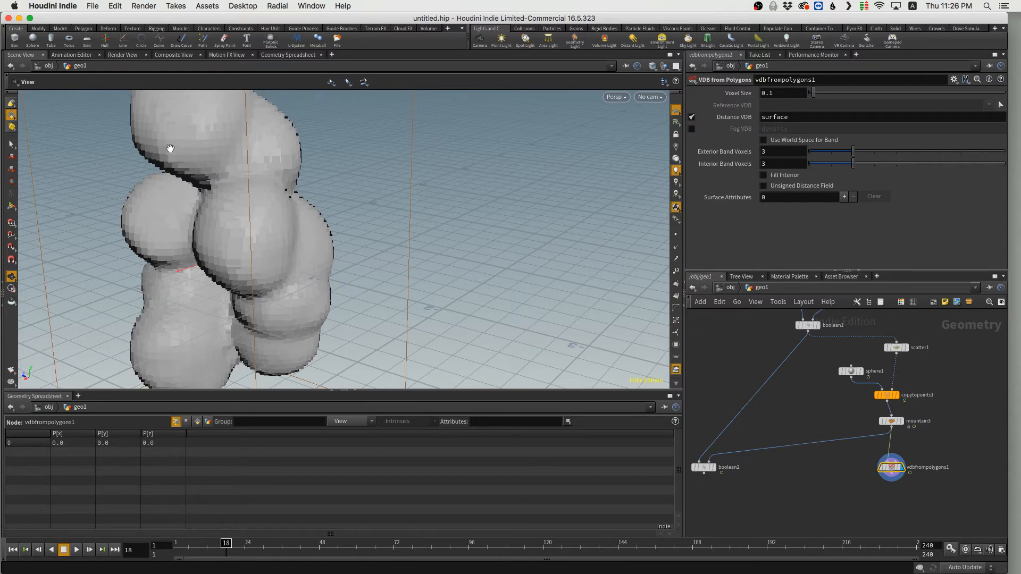
left_click(784, 95)
key("Return")
left_click_drag(253, 187, 303, 241)
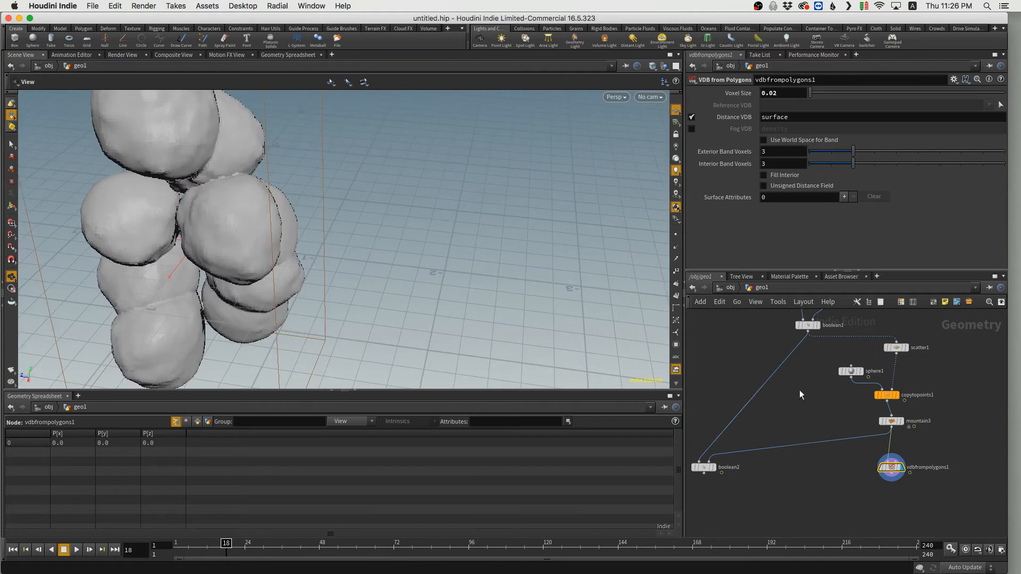
Duplicate the VDB from Polygons node, connect the first Boolean's output to the copy and align the copy beneath that Boolean.
left_click_drag(891, 466, 791, 408)
left_click_drag(821, 470, 821, 469, "alt")
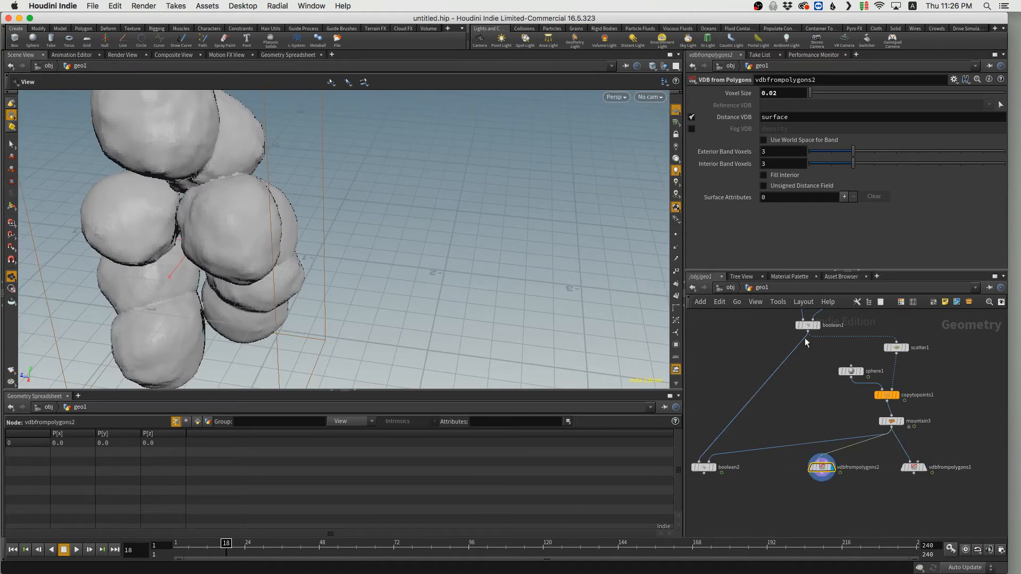
left_click(808, 331)
left_click(819, 460)
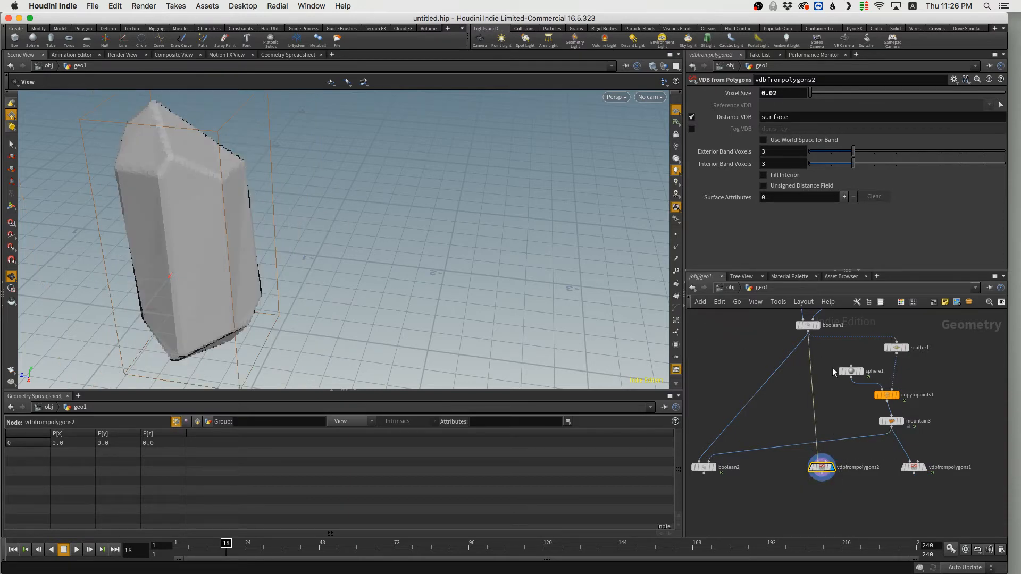
middle_click_drag(810, 388, 755, 410)
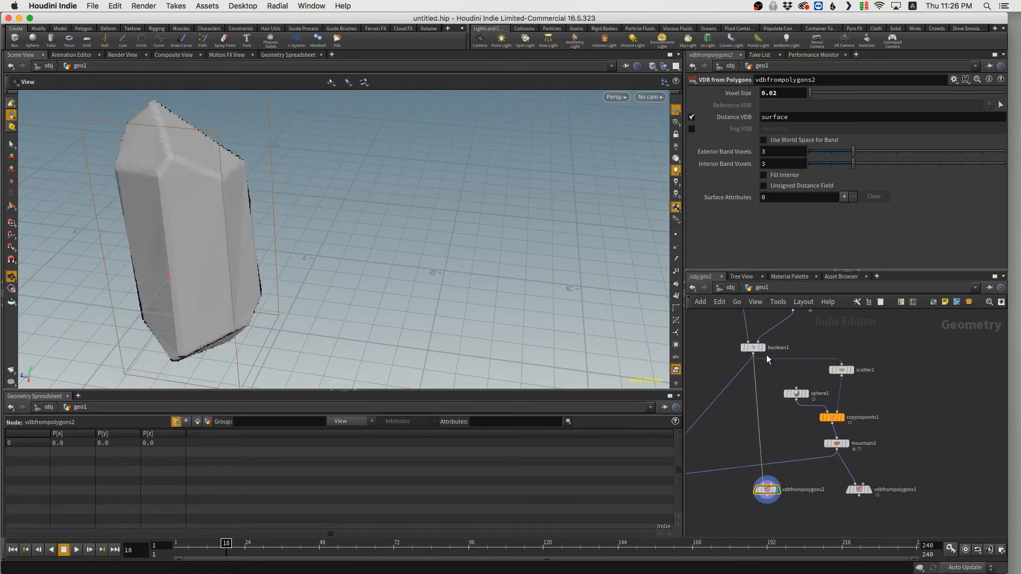
left_click_drag(807, 490, 803, 496)
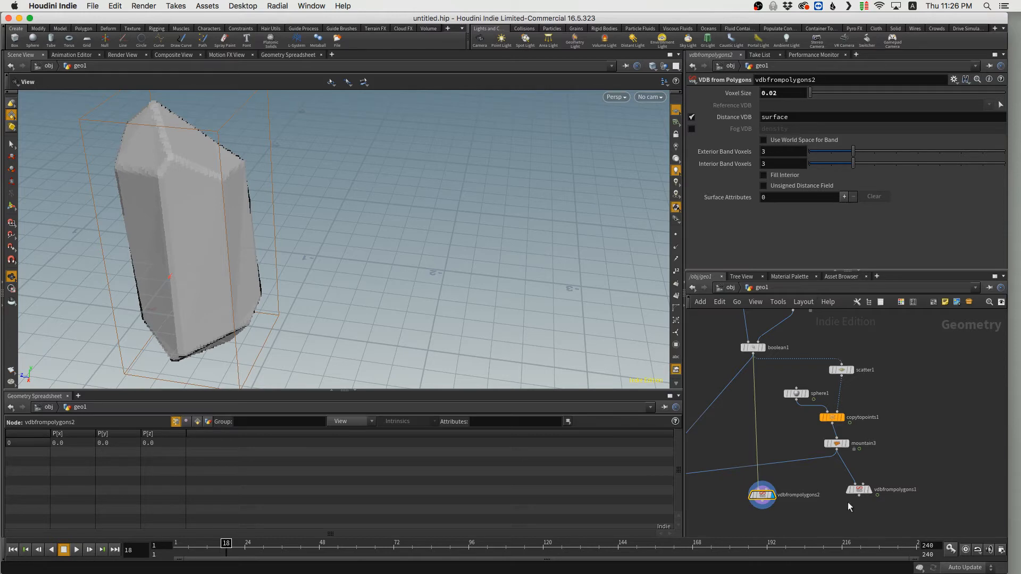
left_click_drag(763, 503, 759, 498)
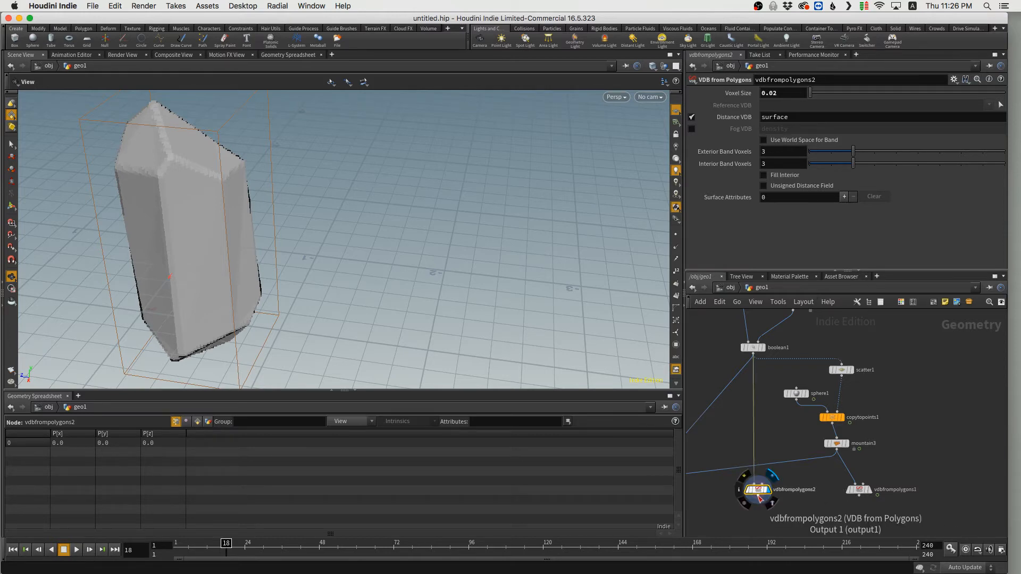
Connect the faceted form's VDB node to the reference input of the spheres' VDB node and check the latter's parameters.
left_click(760, 499)
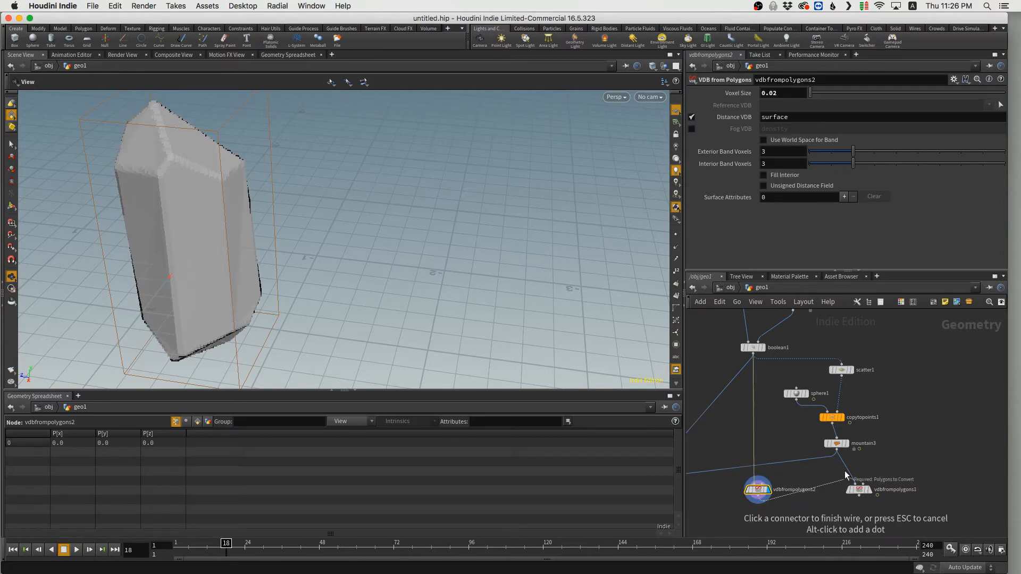
left_click(861, 483)
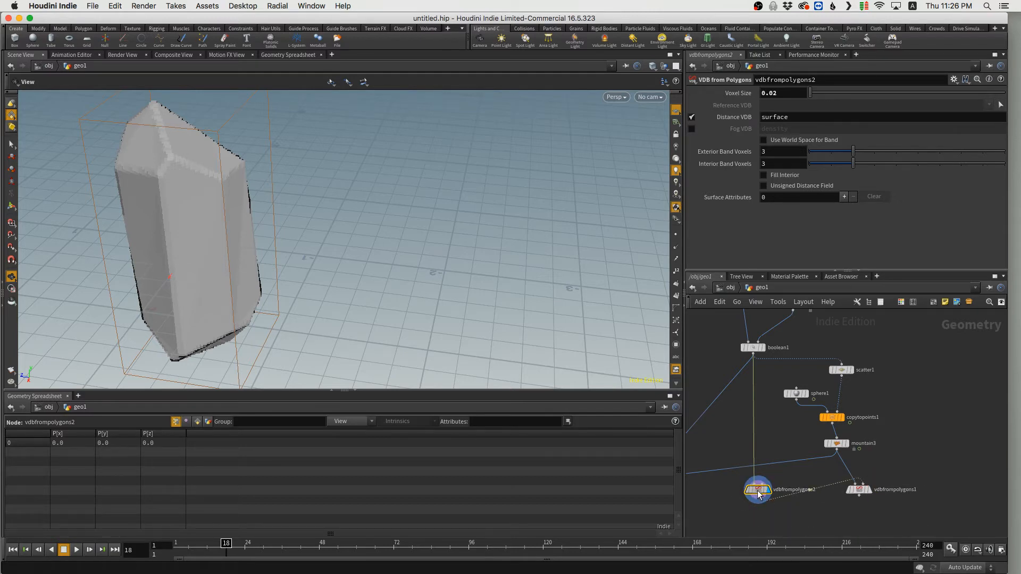
left_click(858, 488)
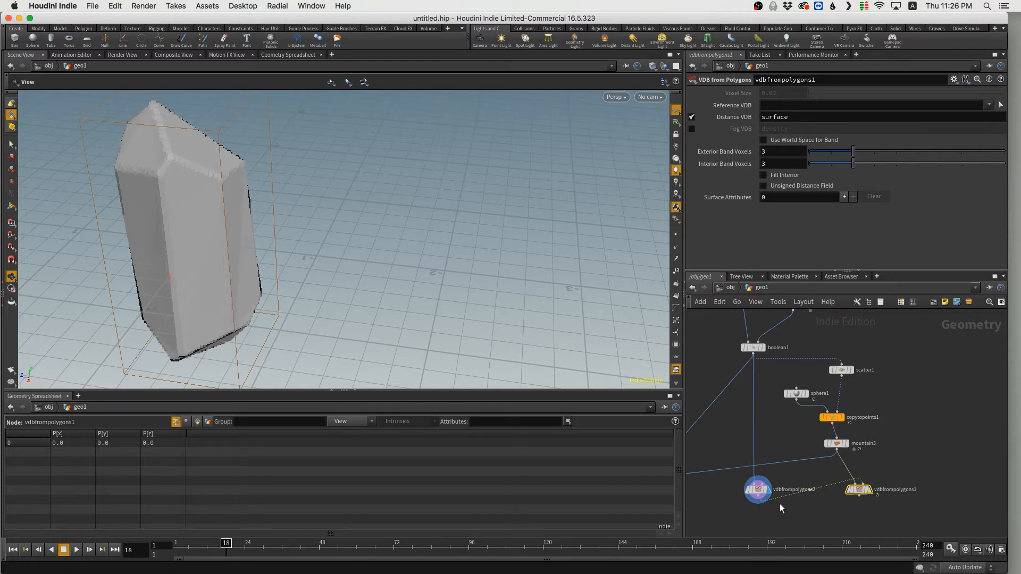
Set the voxel size of the faceted form's VDB from Polygons node to 0.01 and nudge the node slightly down.
left_click(758, 489)
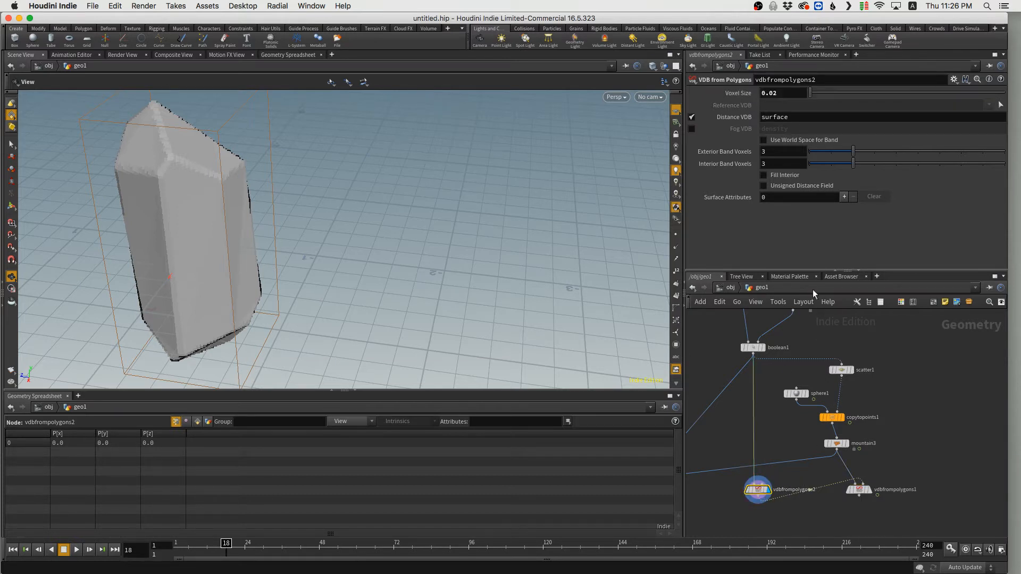
left_click(784, 95)
left_click(859, 488)
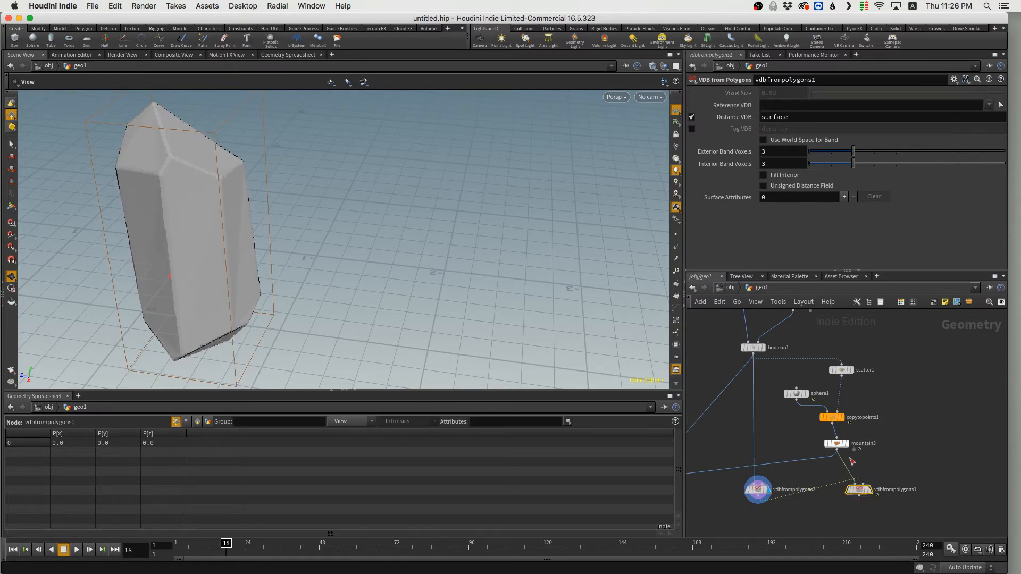
mouse_move(869, 490)
left_click_drag(775, 490, 775, 494)
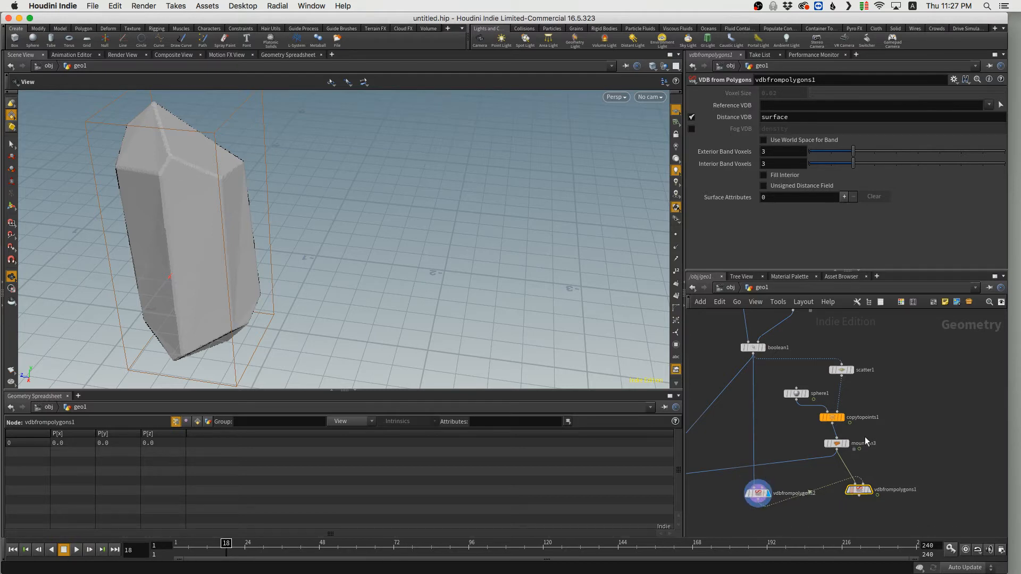
Add a VDB Combine node and place it below and between the two VDB from Polygons nodes.
middle_click_drag(840, 496, 868, 459)
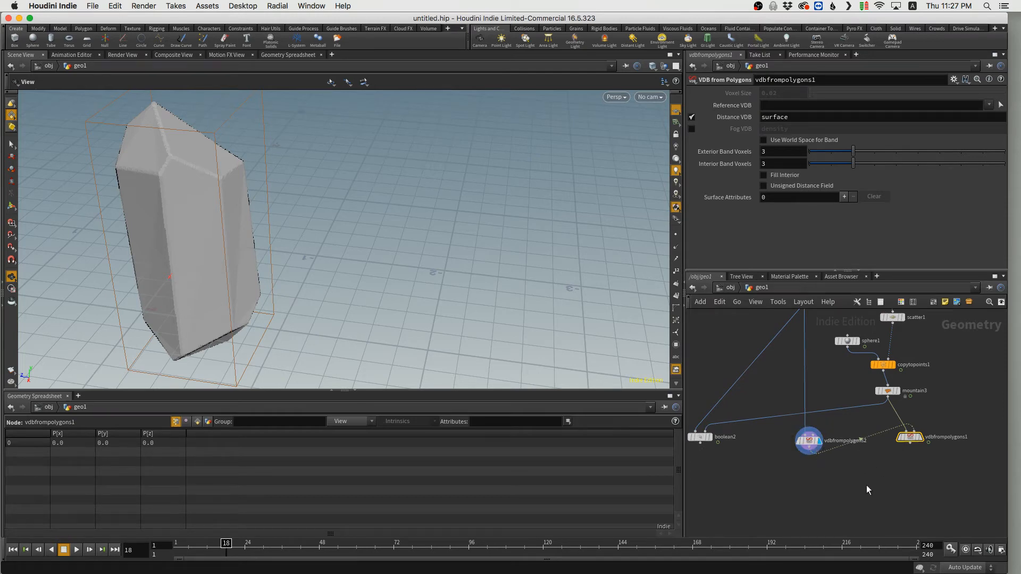
key("Tab")
type("vdb")
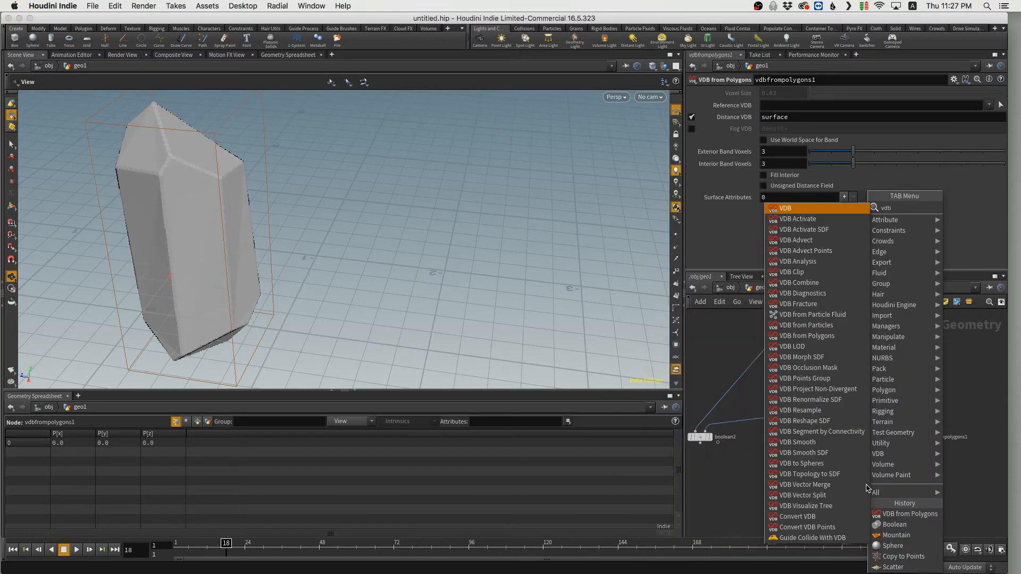
type("combine")
key("Return")
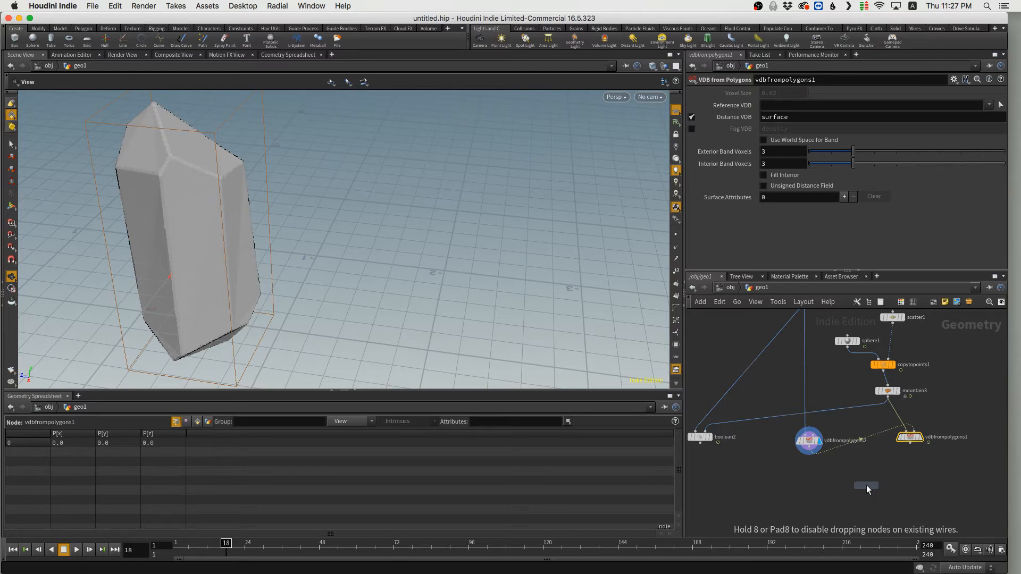
left_click(856, 490)
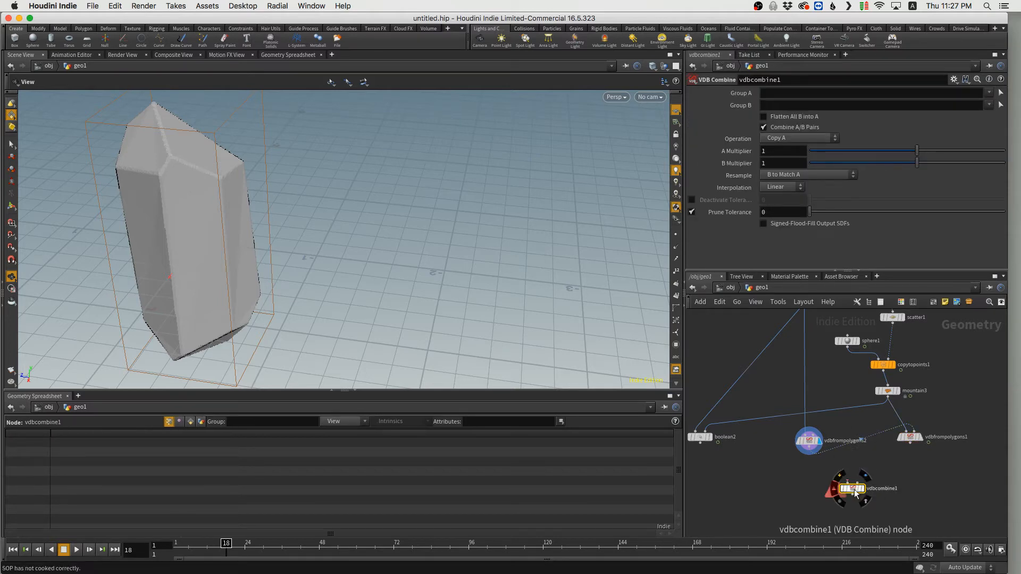
left_click_drag(854, 490, 867, 489)
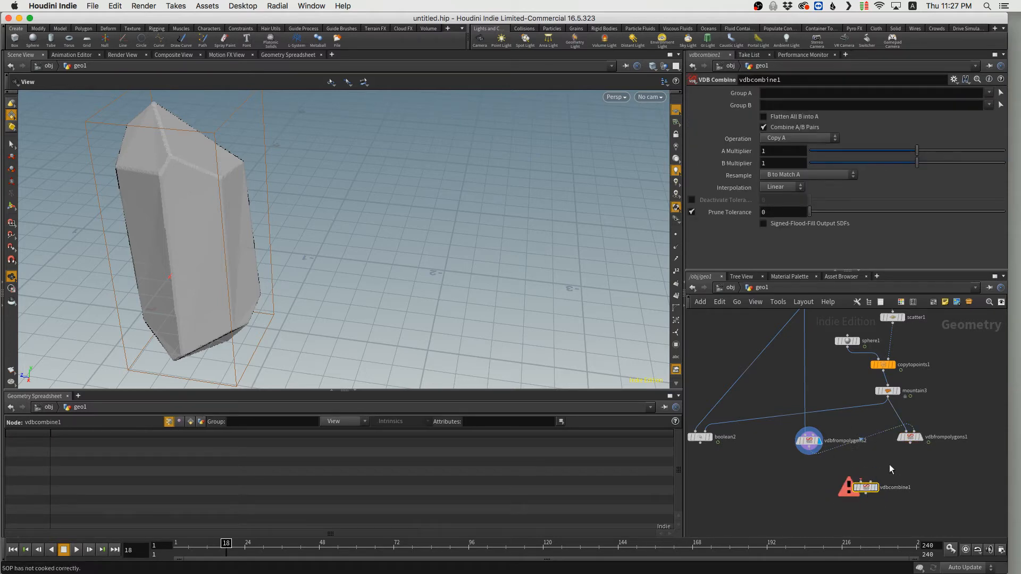
Connect the faceted form's VDB to the first VDB Combine input and the spheres' VDB to the second, and display the result.
left_click(810, 451)
left_click(861, 480)
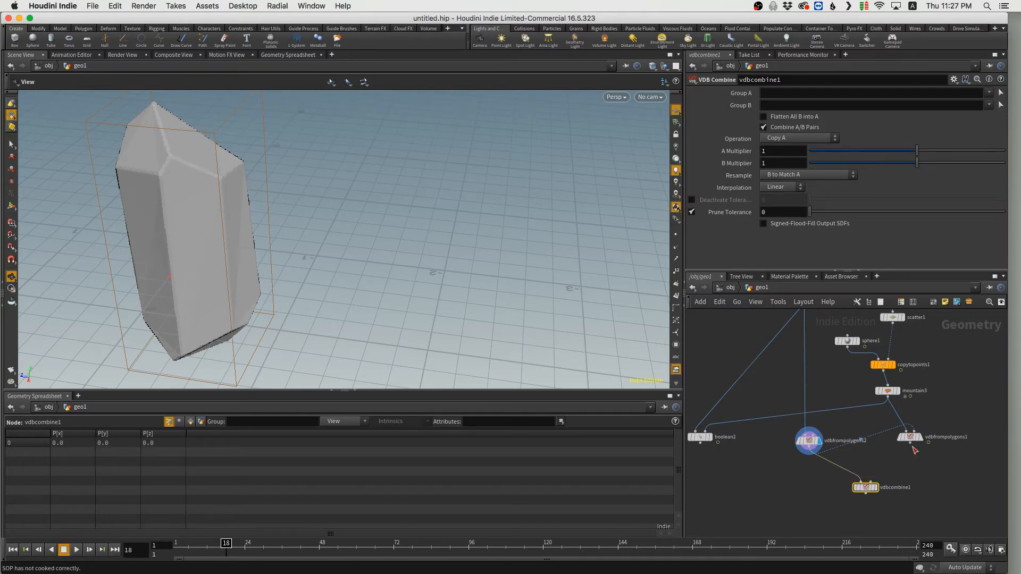
left_click(912, 443)
left_click_drag(865, 487, 866, 496)
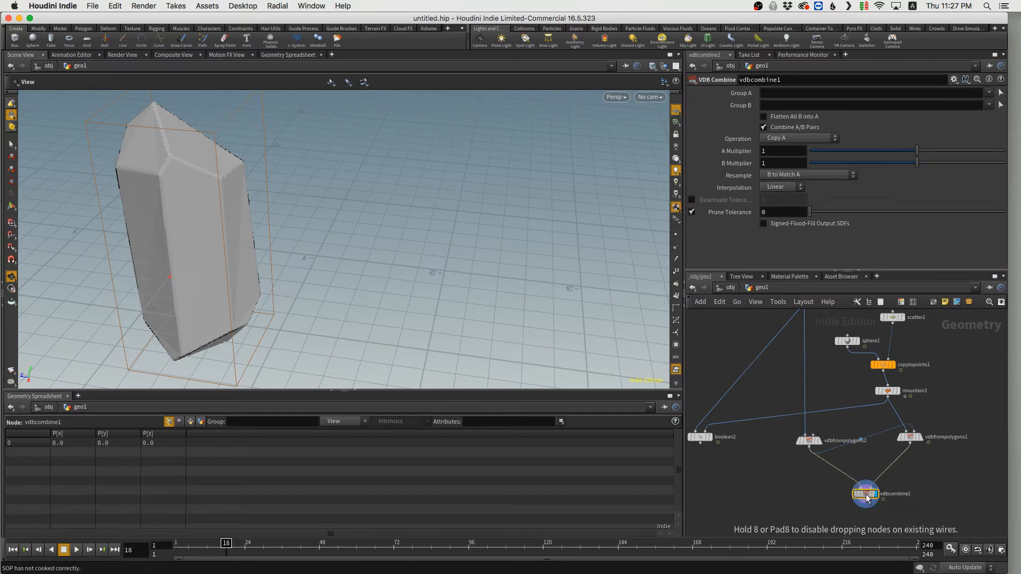
Set the VDB Combine operation to SDF Difference, scrub the timeline to frame 7 and inspect the carved form from several angles.
left_click(819, 137)
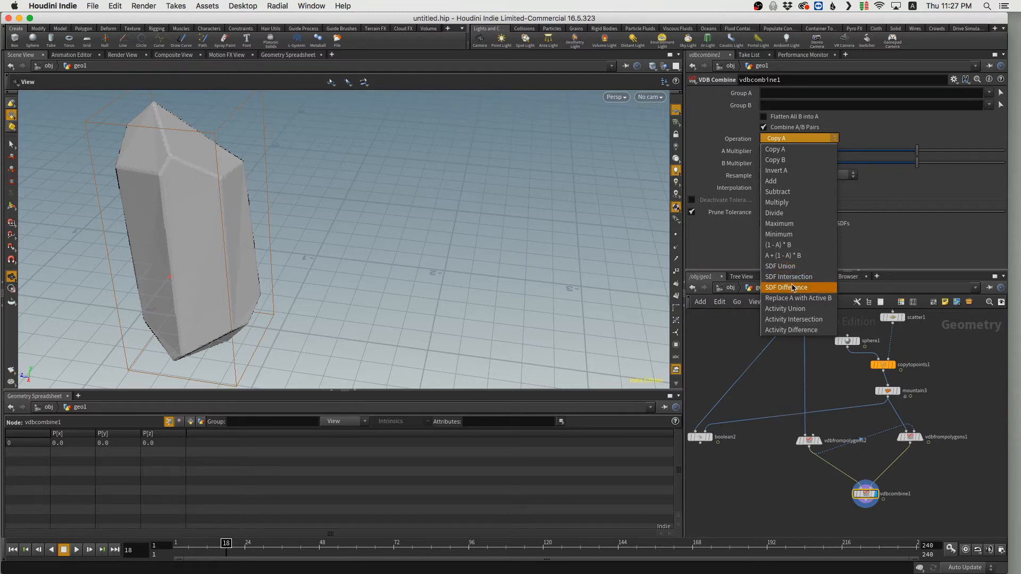
left_click(792, 288)
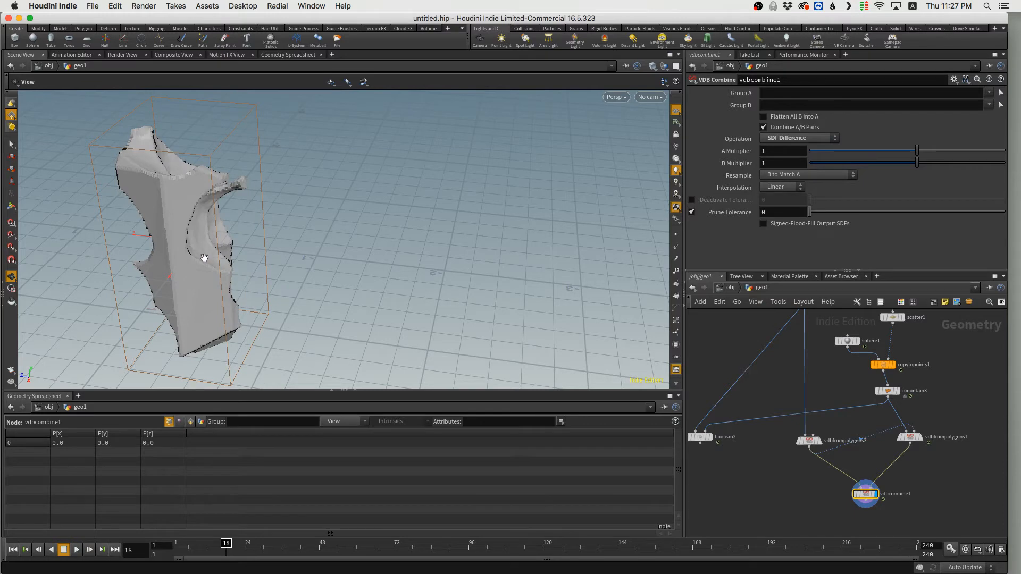
left_click_drag(203, 258, 131, 285)
left_click(212, 543)
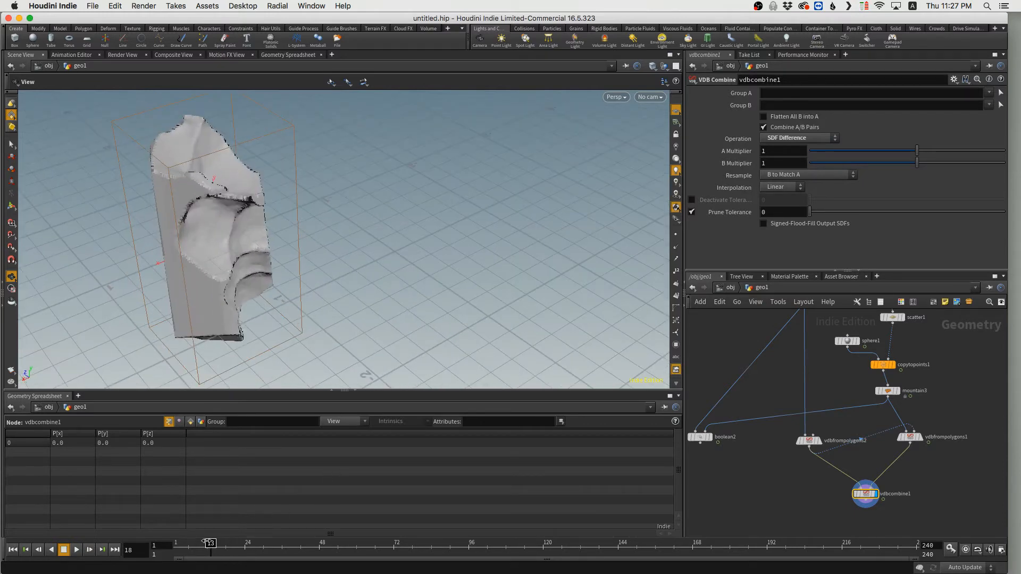
left_click_drag(198, 542, 192, 543)
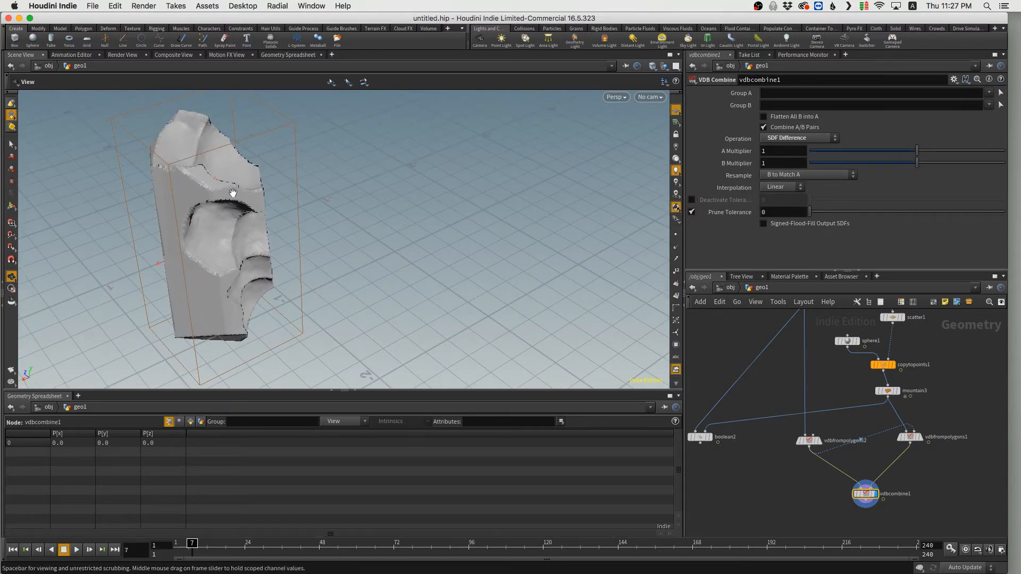
left_click_drag(290, 211, 362, 197)
left_click_drag(333, 242, 313, 293)
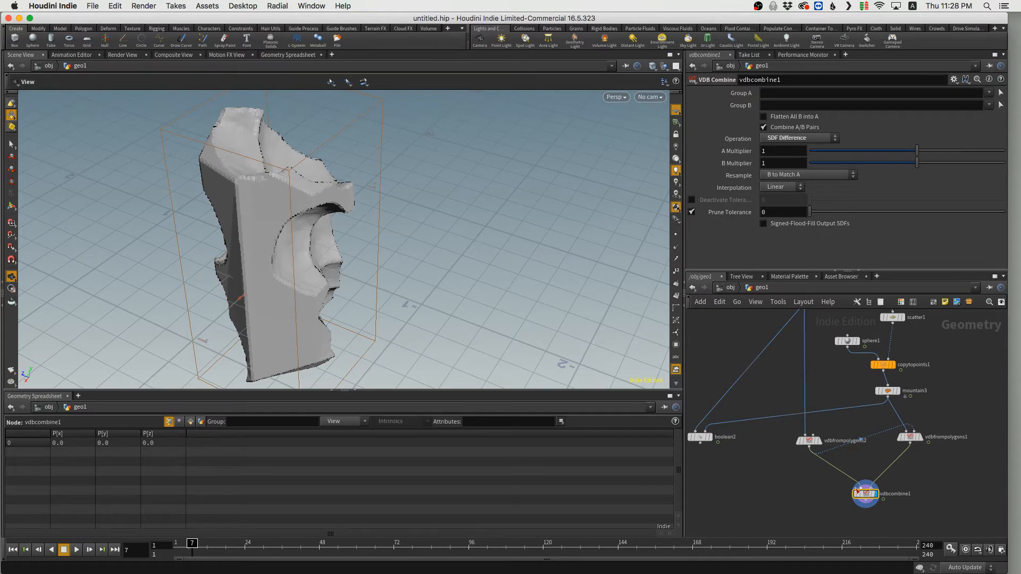
Add a Convert VDB node below the VDB Combine node, wired to its output, and display it.
scroll(912, 508, "down", 3)
key("Tab")
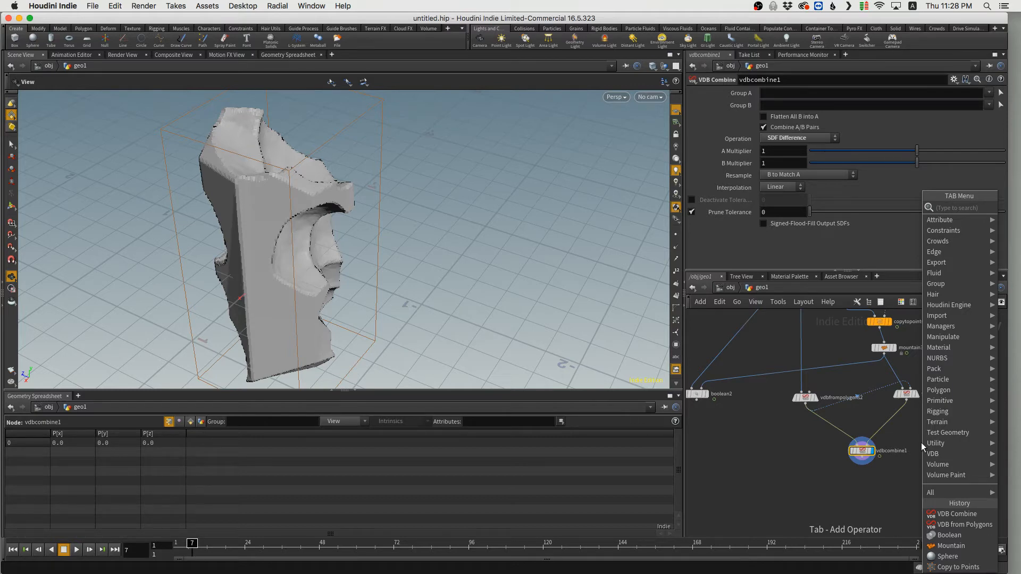
type("convertv")
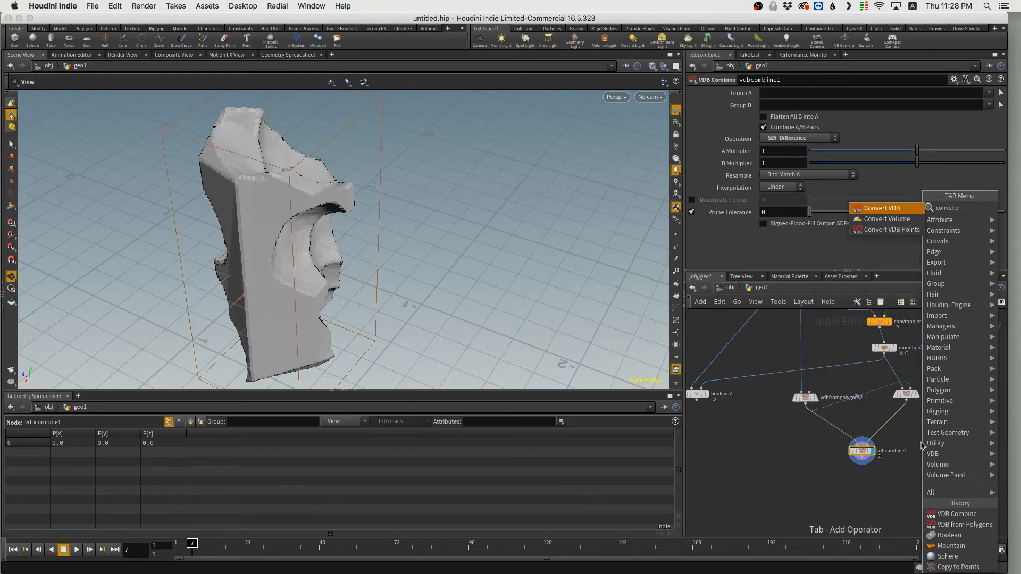
type("db")
key("Return")
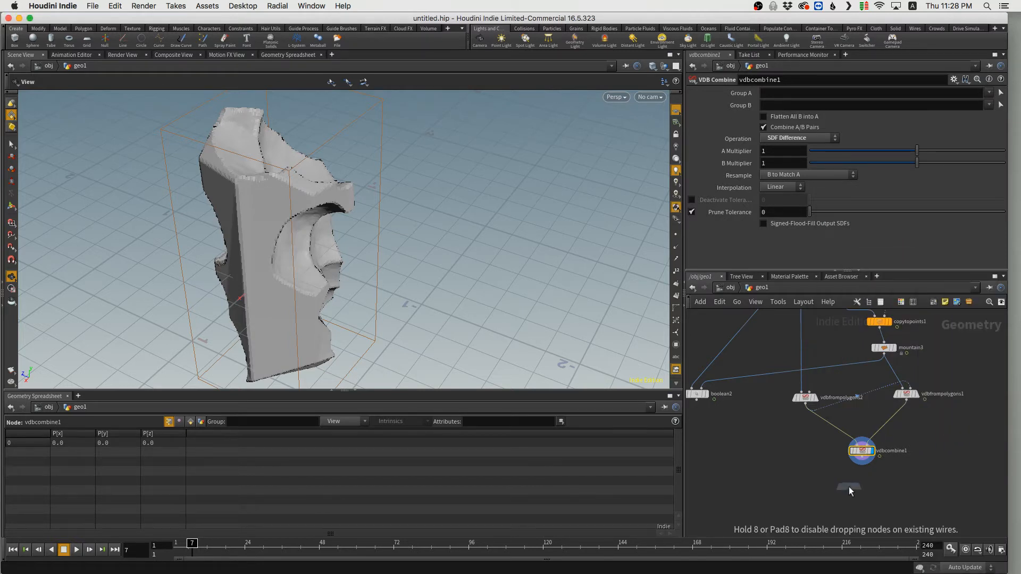
left_click(848, 487)
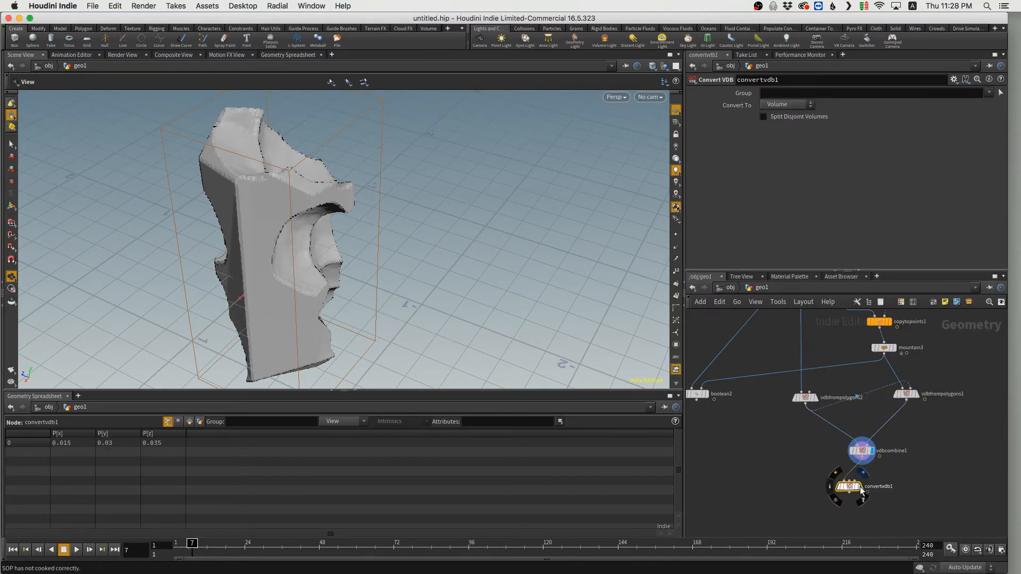
left_click_drag(861, 490, 861, 497)
Set the Convert VDB node to convert to Polygons and examine the mesh up close, checking the faceted form's voxel size.
left_click(787, 104)
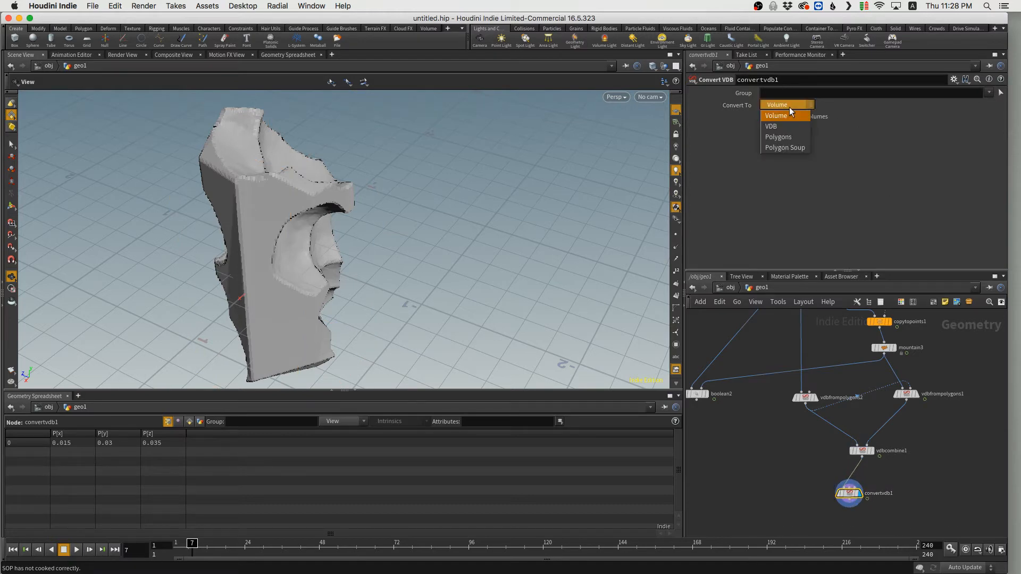
left_click(777, 137)
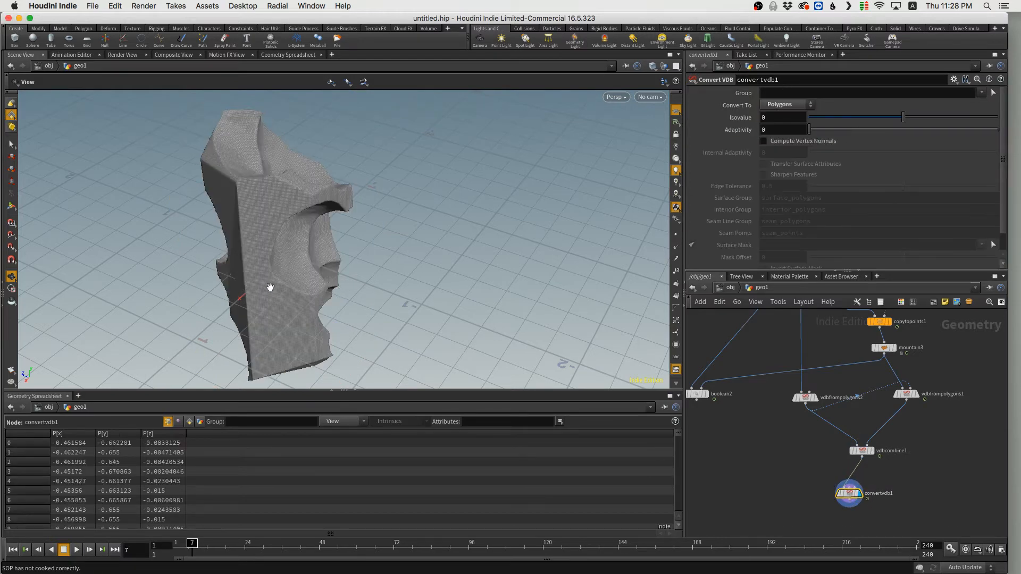
left_click_drag(270, 287, 289, 202)
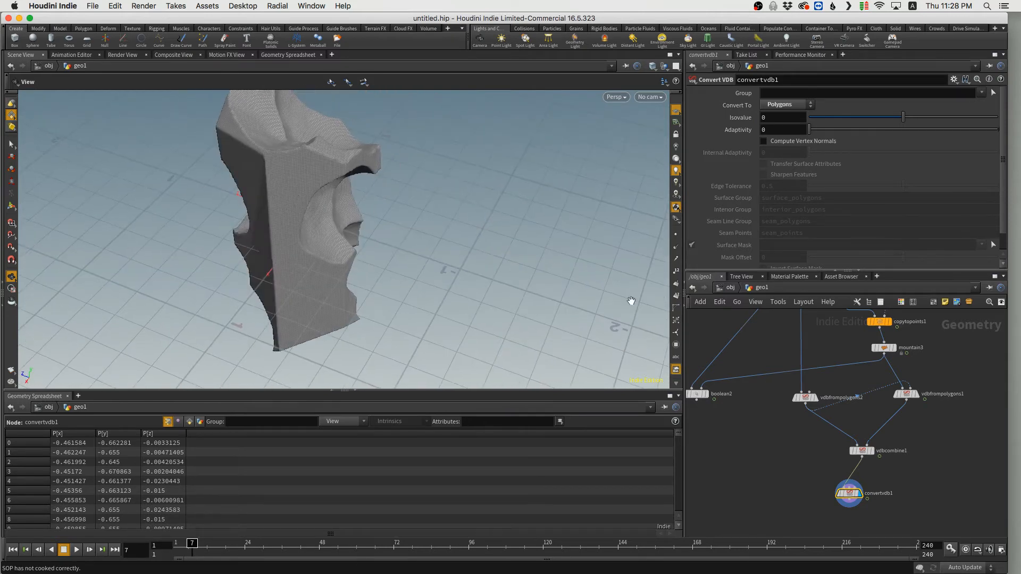
left_click(805, 398)
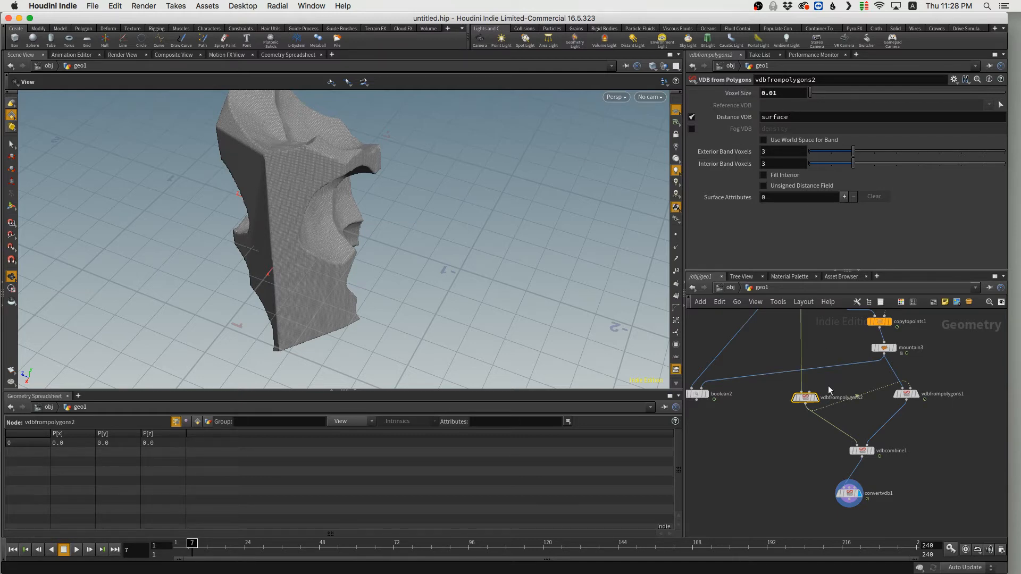
left_click(849, 494)
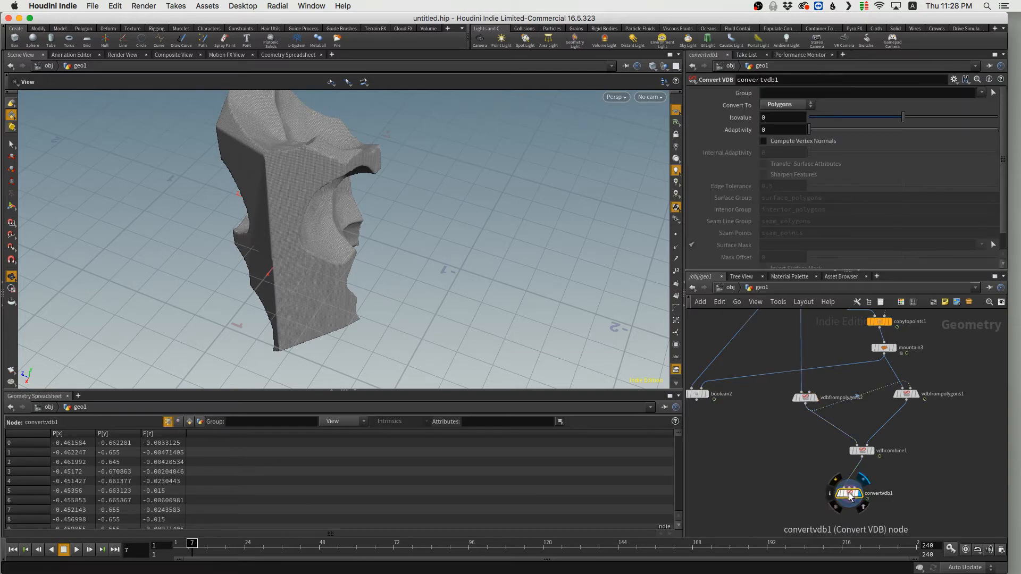
right_click_drag(286, 185, 476, 176)
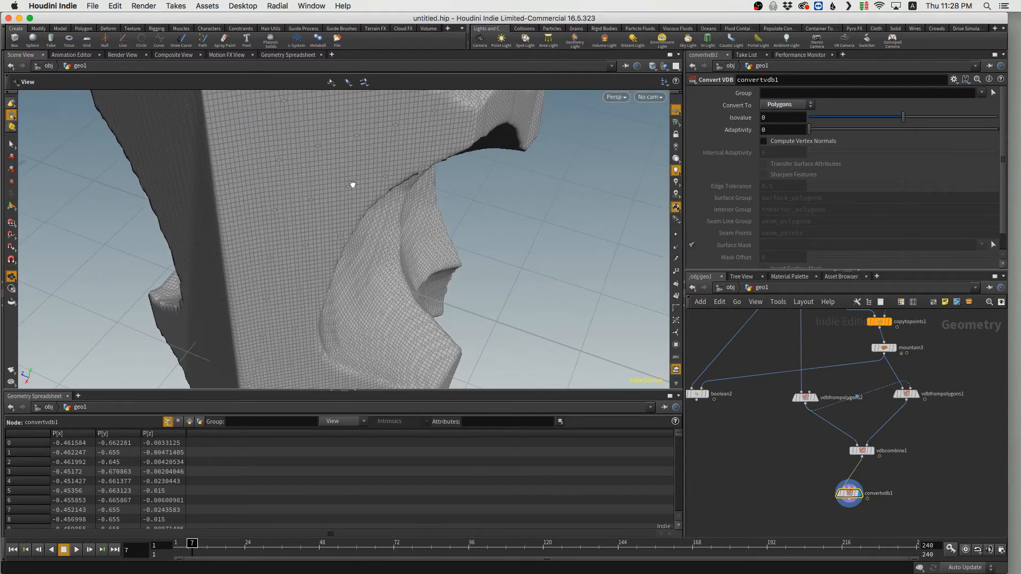
Compare the Boolean result with the converted VDB mesh by displaying each in turn and examining their topology and edges.
left_click_drag(353, 185, 321, 207)
right_click_drag(321, 207, 344, 212)
left_click_drag(344, 212, 408, 269)
left_click_drag(696, 388, 705, 446)
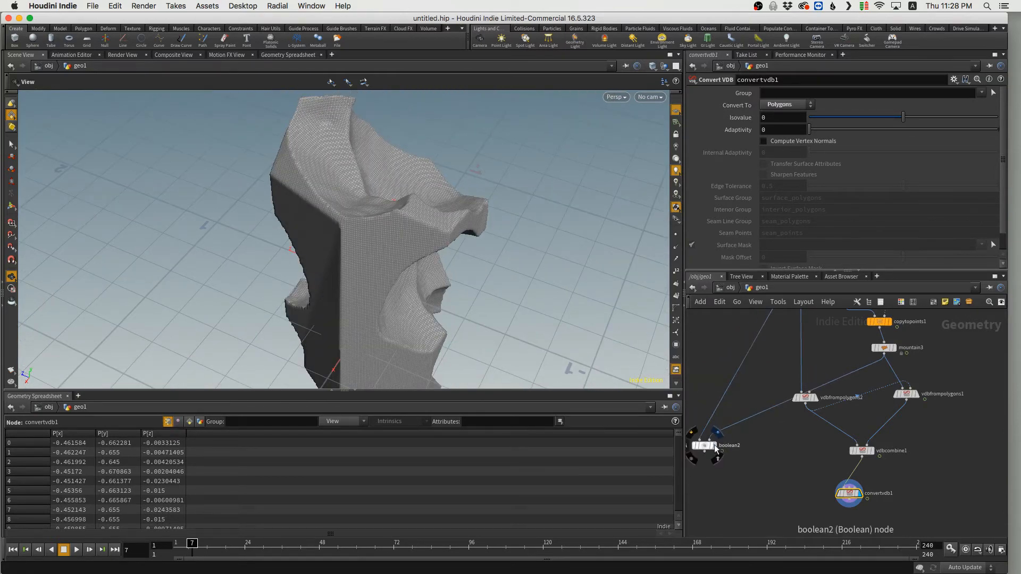
left_click(715, 447)
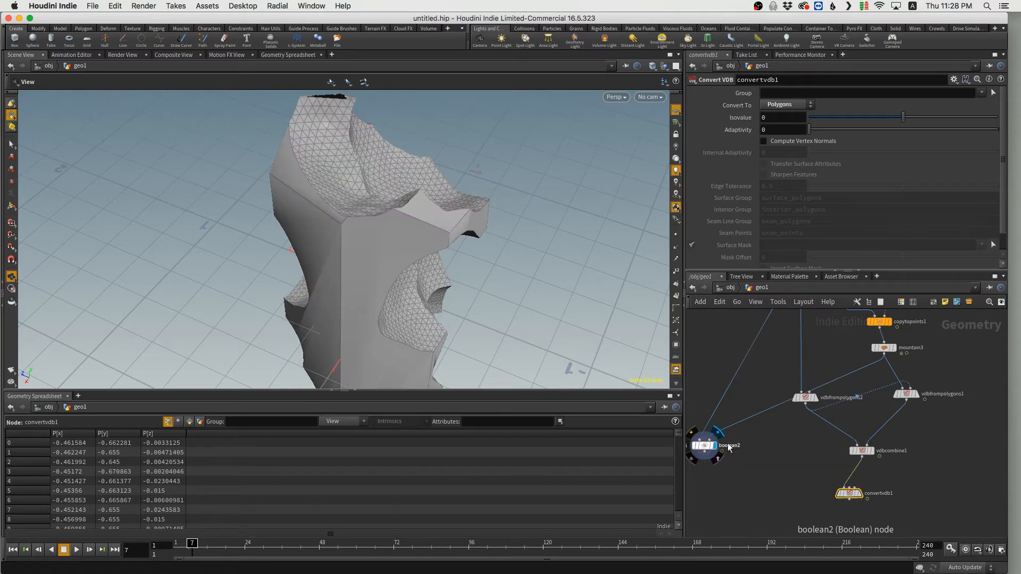
left_click_drag(405, 237, 377, 232)
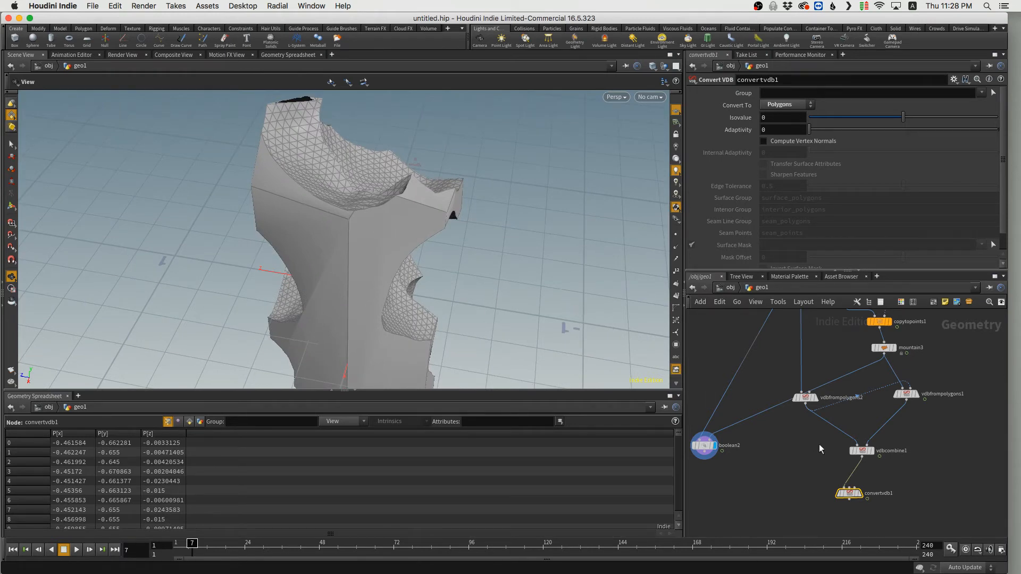
left_click(858, 493)
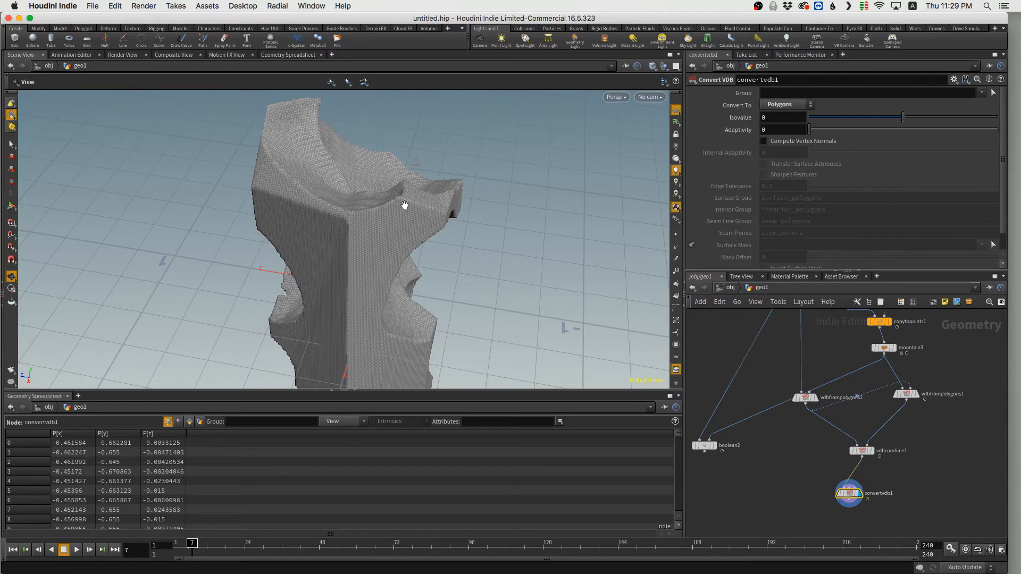
left_click_drag(410, 216, 430, 221)
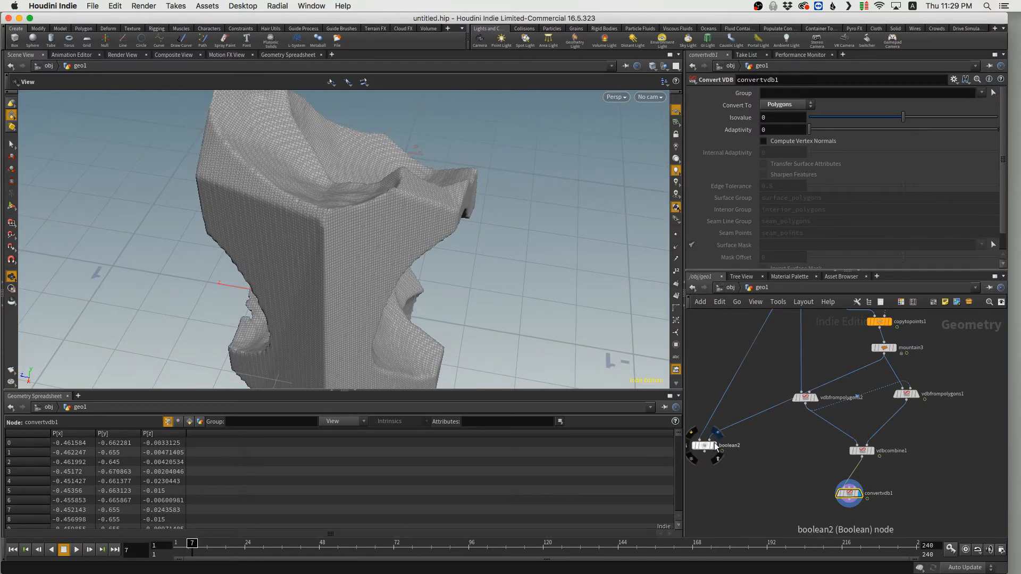
left_click(718, 430)
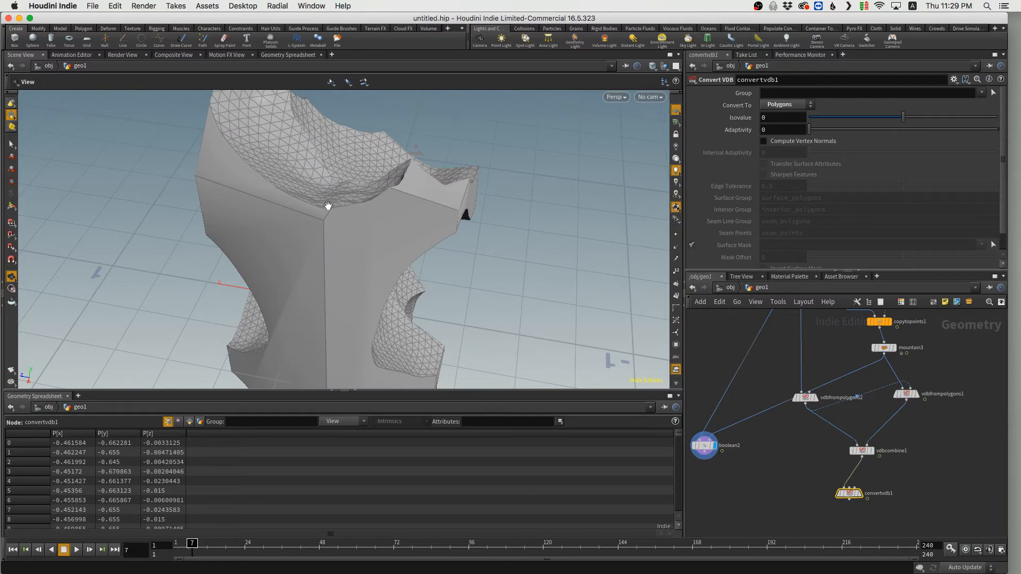
left_click(859, 493)
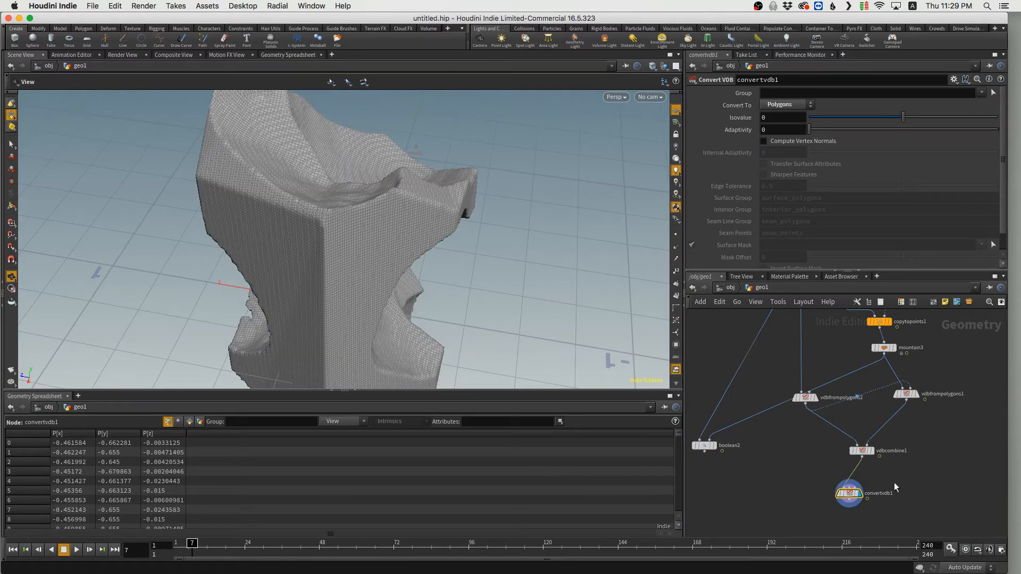
Move the faceted form's VDB from Polygons node down beside VDB Combine and dismiss the subscriber notifications.
left_click_drag(804, 397, 811, 425)
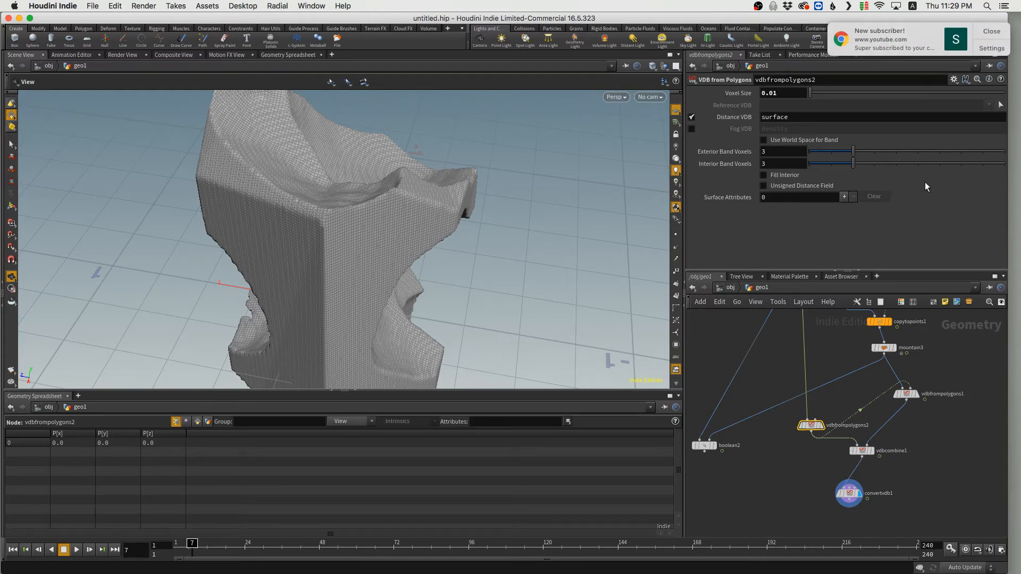
left_click(993, 31)
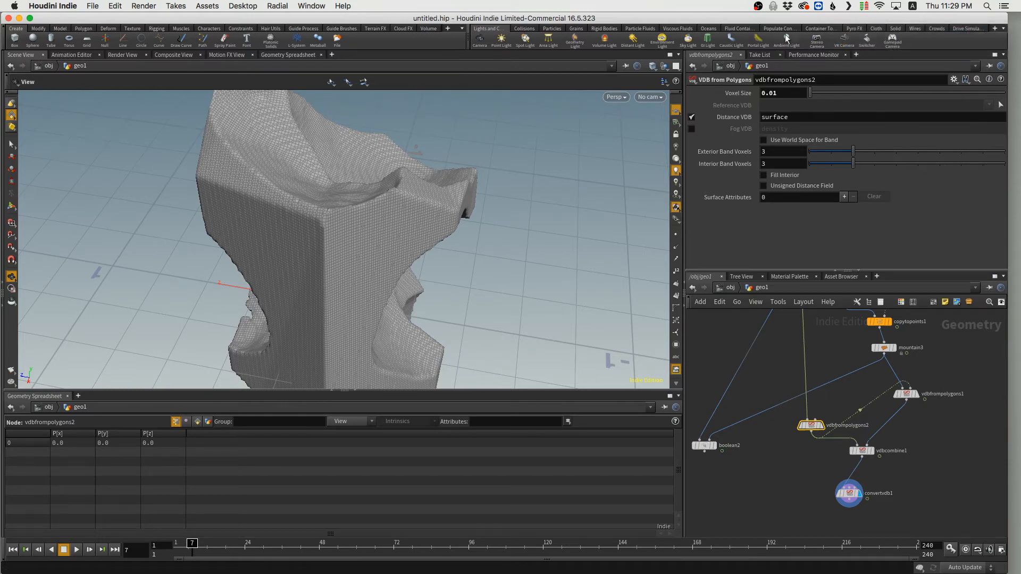
scroll(949, 484, "down", 3)
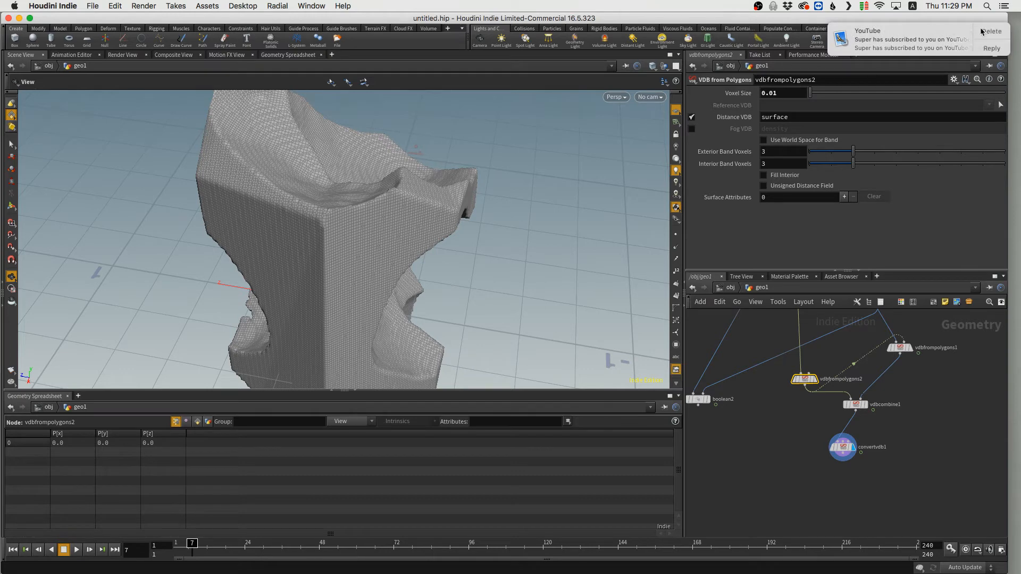
left_click(982, 31)
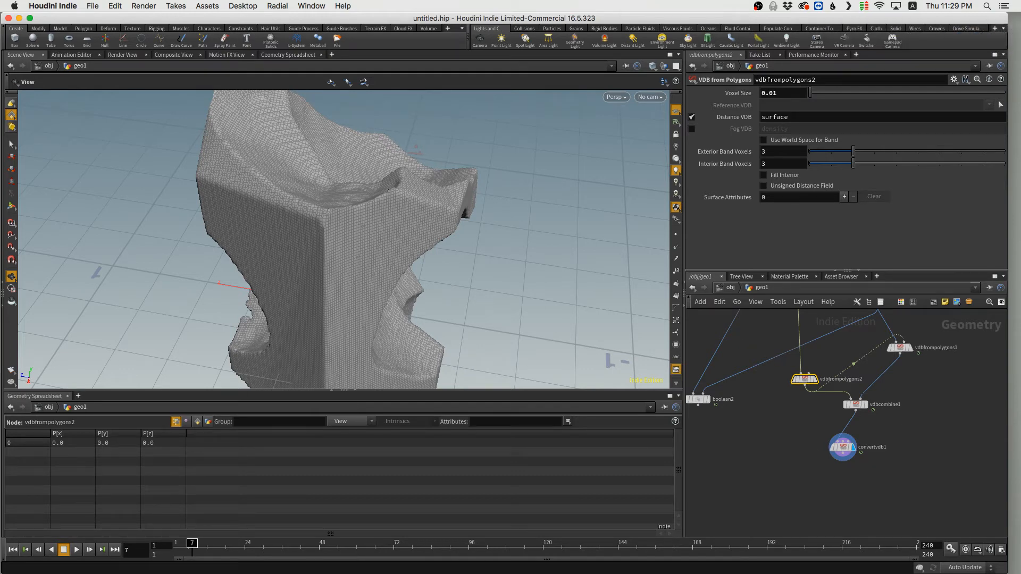
Switch to Chrome, examine the dark and light layers in the erosion sculpture photos, and return to Houdini.
key("super+Tab")
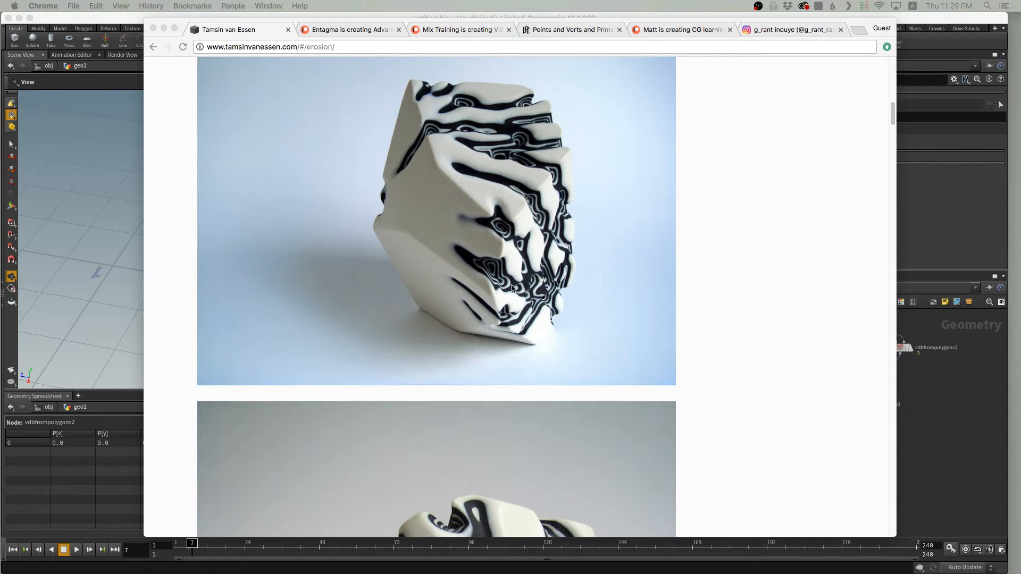
scroll(531, 287, "down", 5)
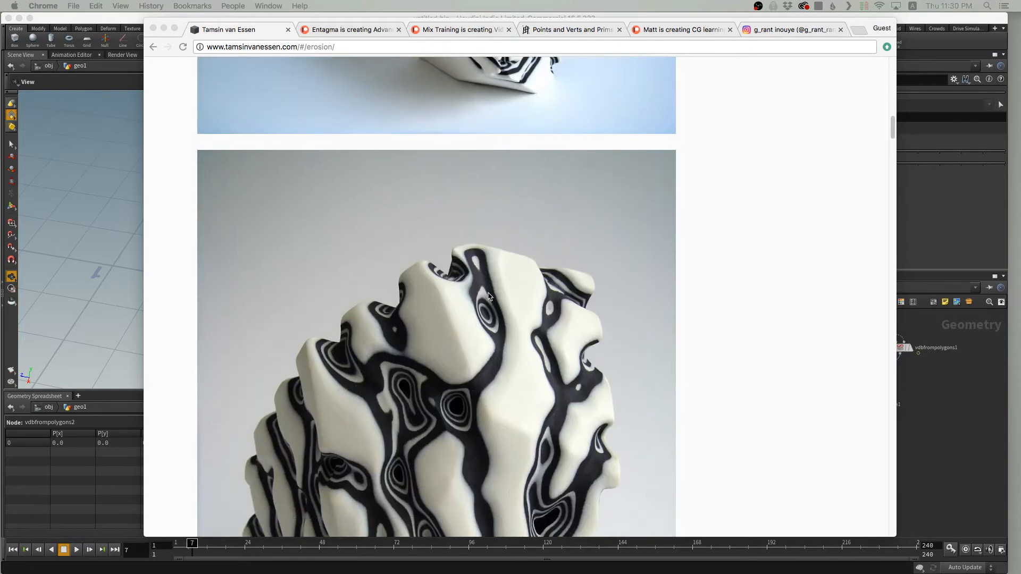
left_click(903, 29)
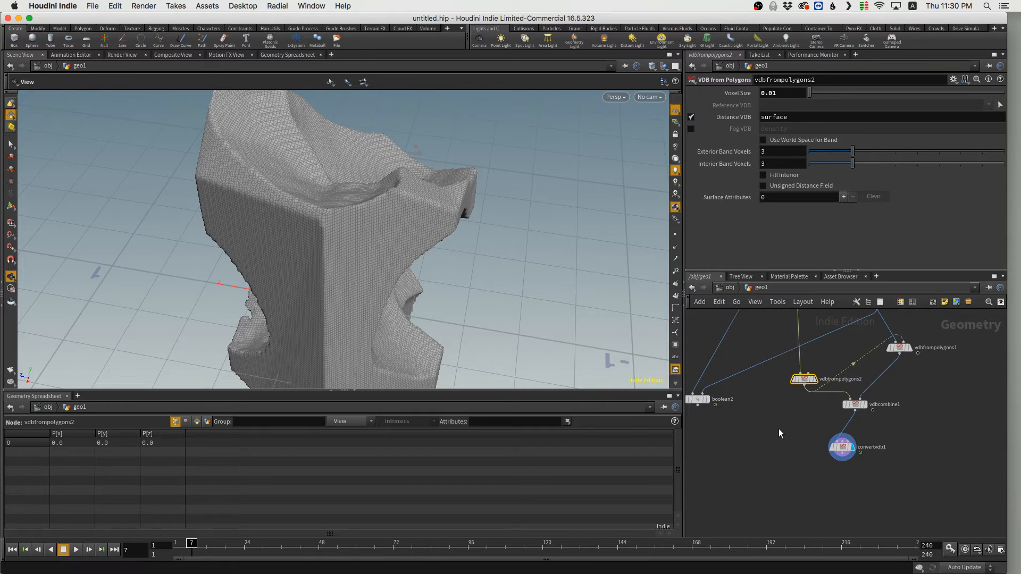
Add a Color node and insert it between the faceted form's Boolean and its VDB from Polygons node.
scroll(819, 427, "down", 2)
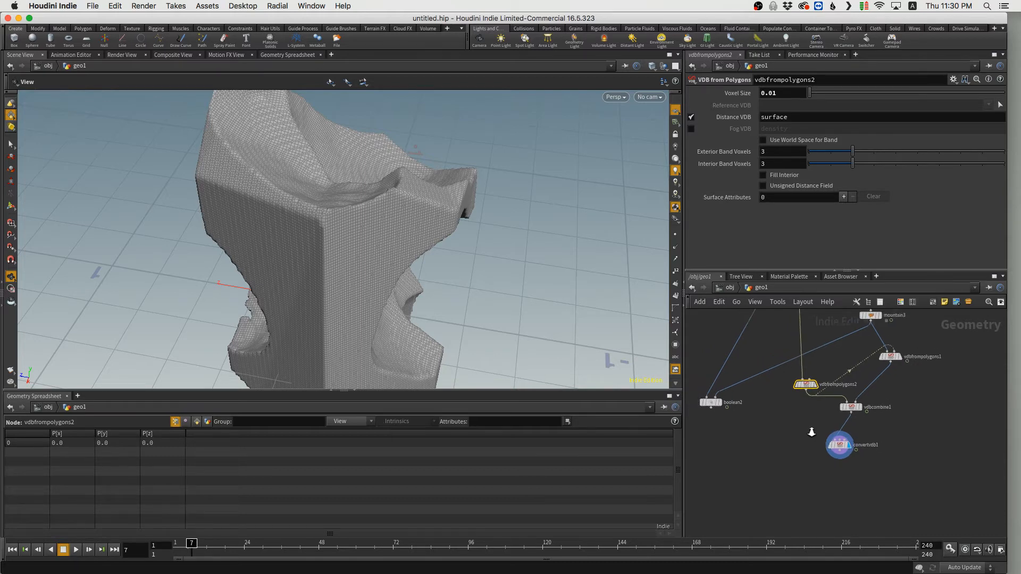
middle_click_drag(809, 426, 793, 479)
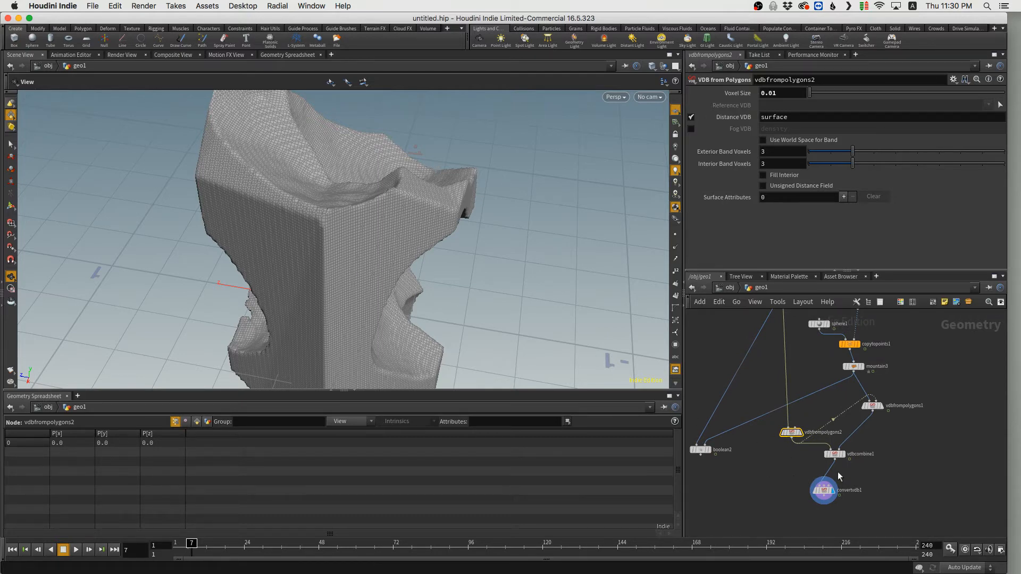
left_click_drag(823, 489, 863, 492)
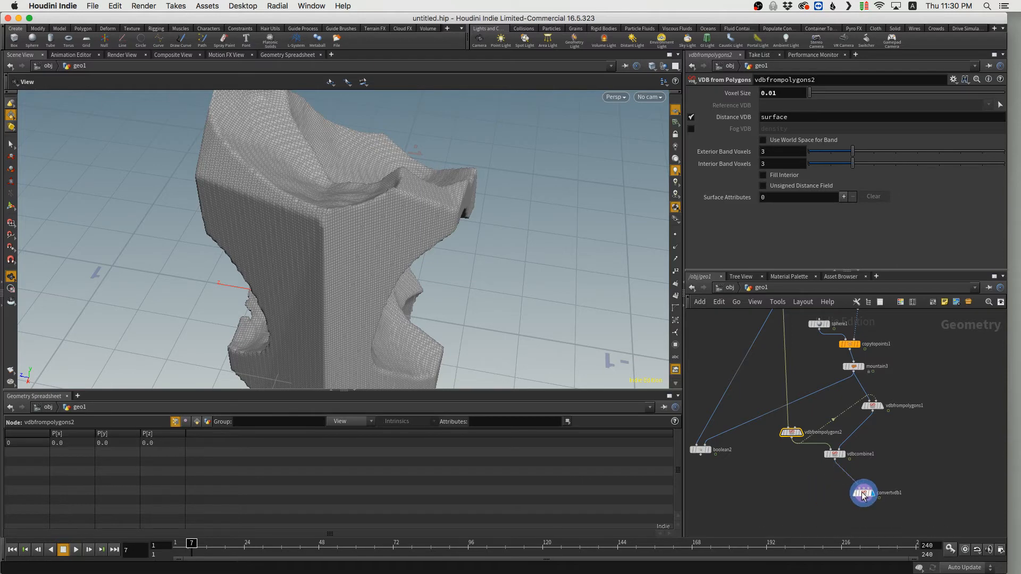
middle_click_drag(827, 484, 860, 490)
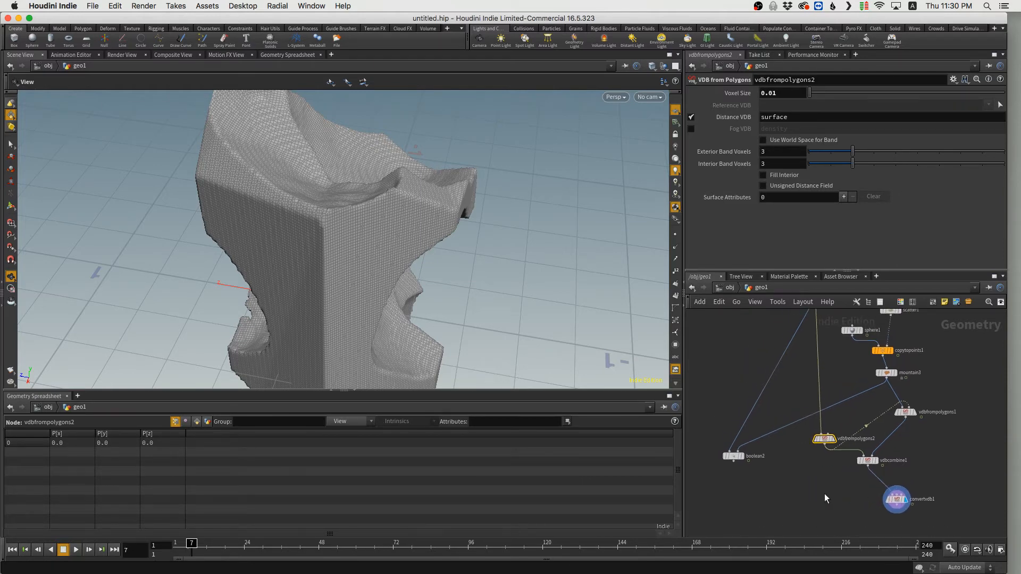
key("Tab")
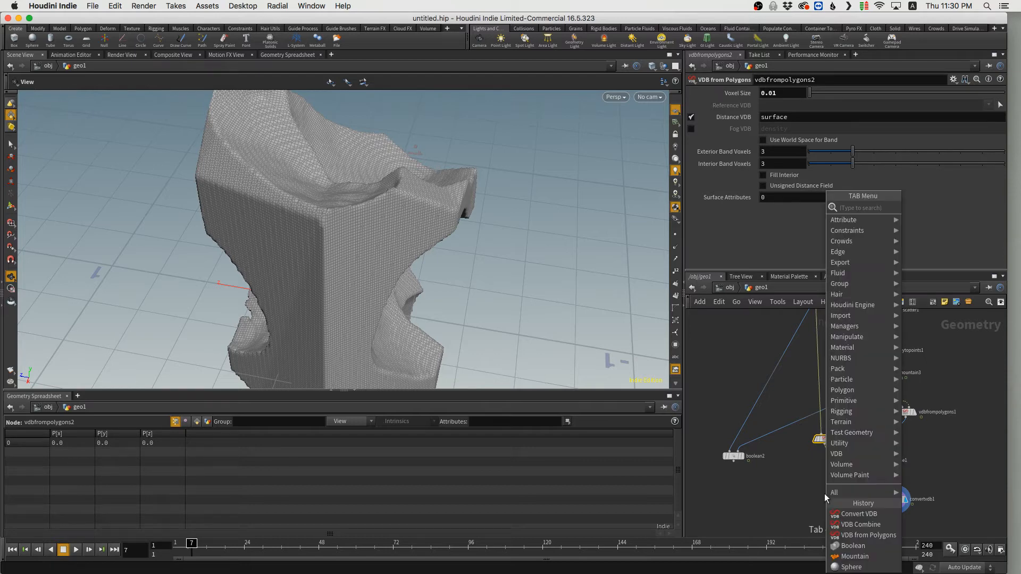
type("color")
key("Return")
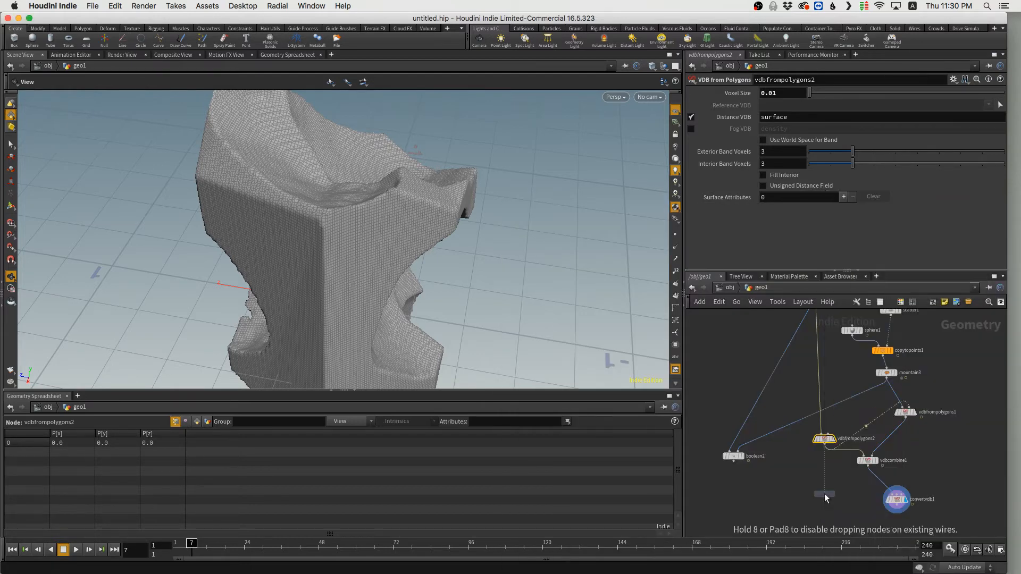
left_click(806, 489)
middle_click_drag(834, 476, 871, 516)
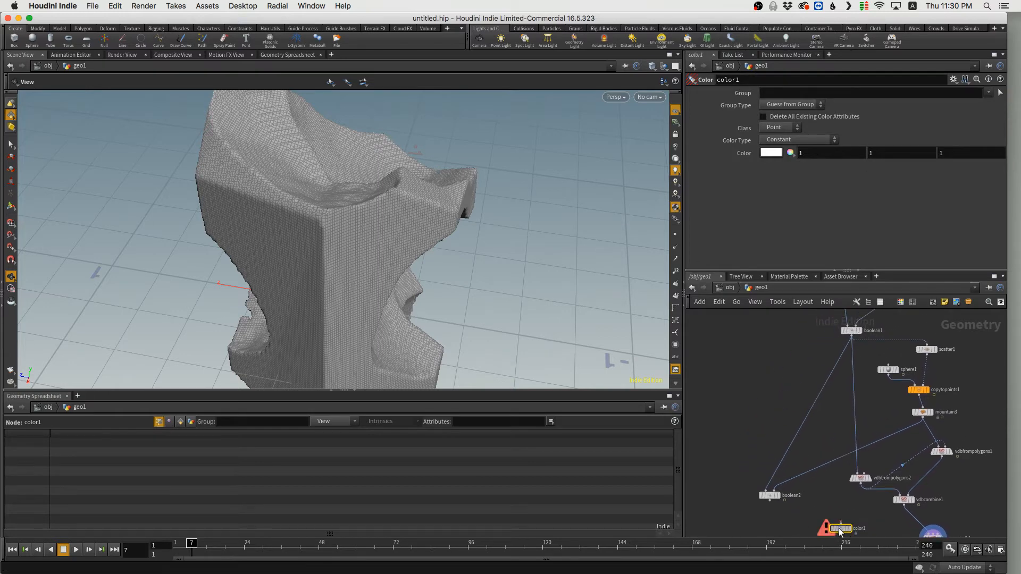
left_click_drag(840, 528, 842, 410)
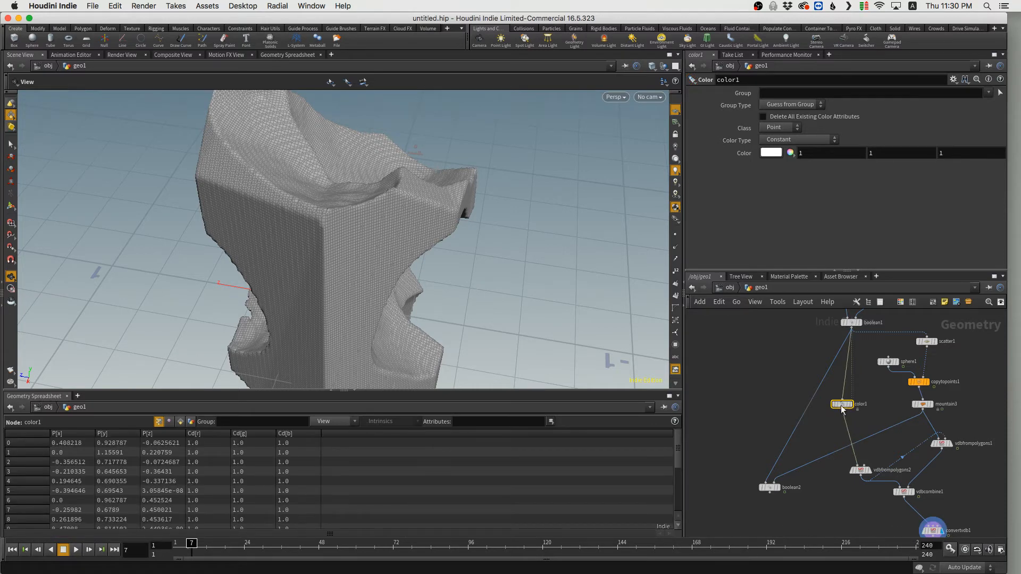
Display the Color node, set its color to black (0, 0, 0), and move it slightly away from the other nodes.
left_click(845, 404)
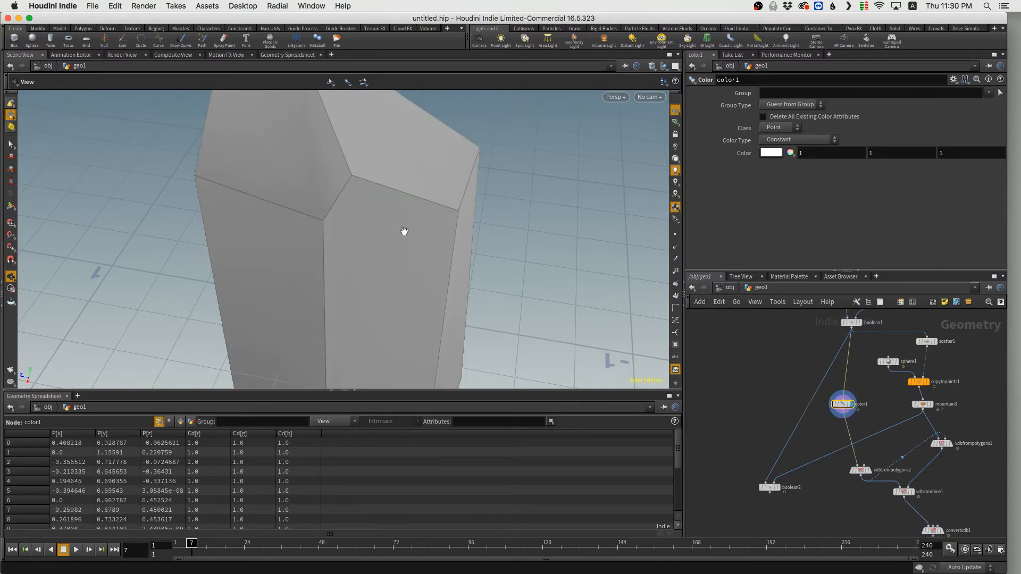
left_click(771, 154)
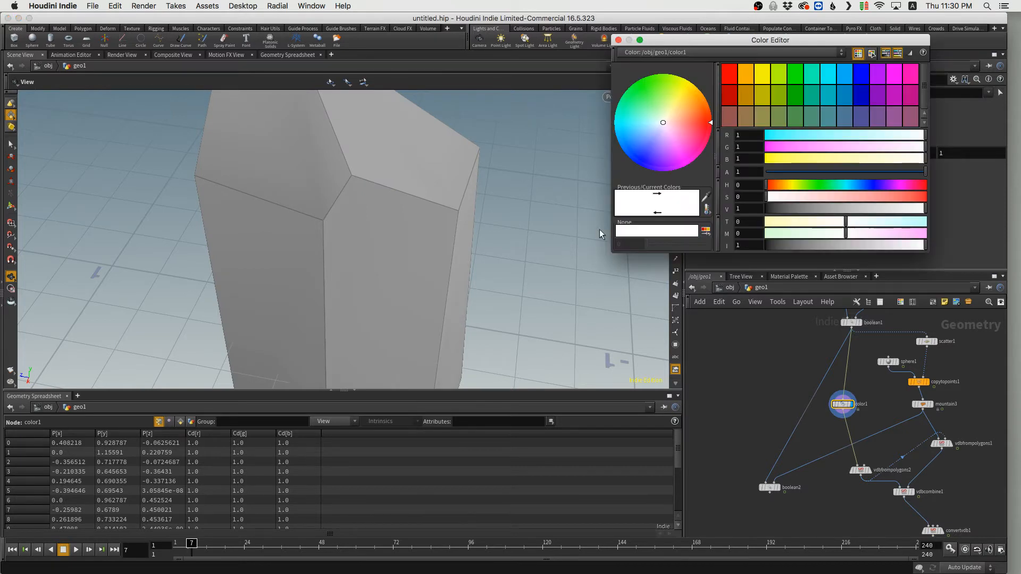
left_click_drag(798, 209, 747, 207)
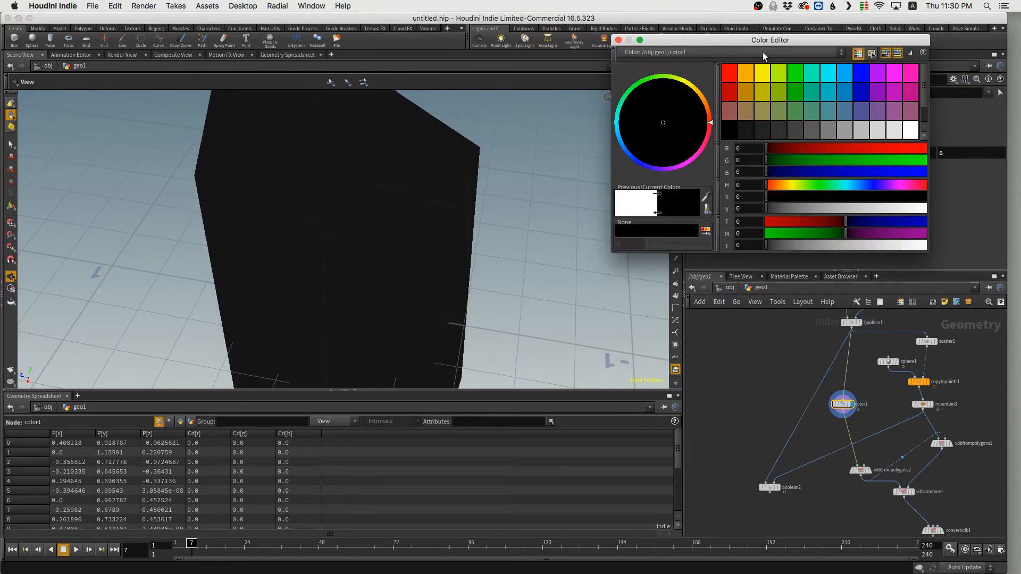
left_click(618, 40)
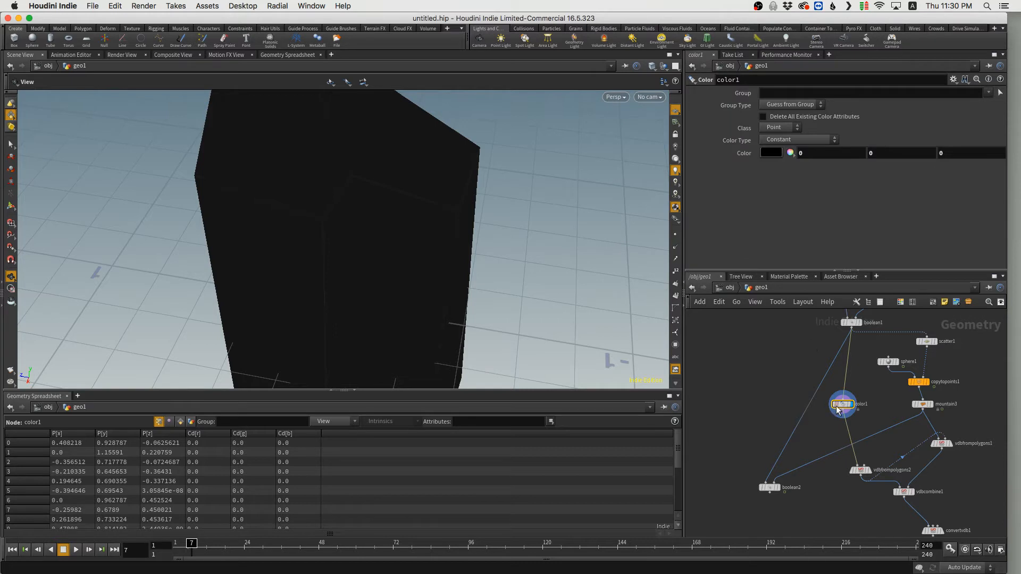
mouse_move(851, 405)
left_click_drag(851, 405, 836, 421)
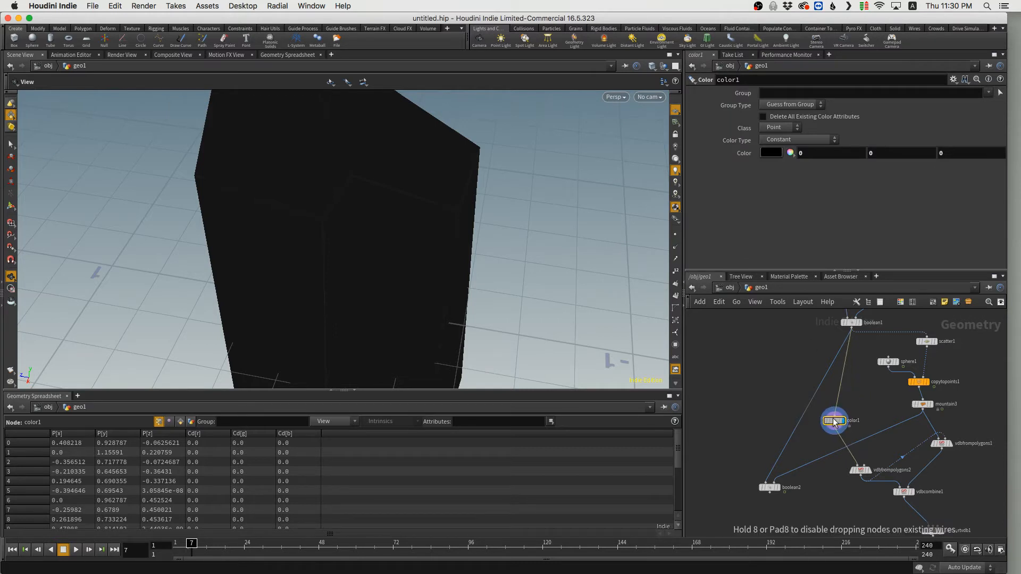
middle_click_drag(862, 381, 833, 337)
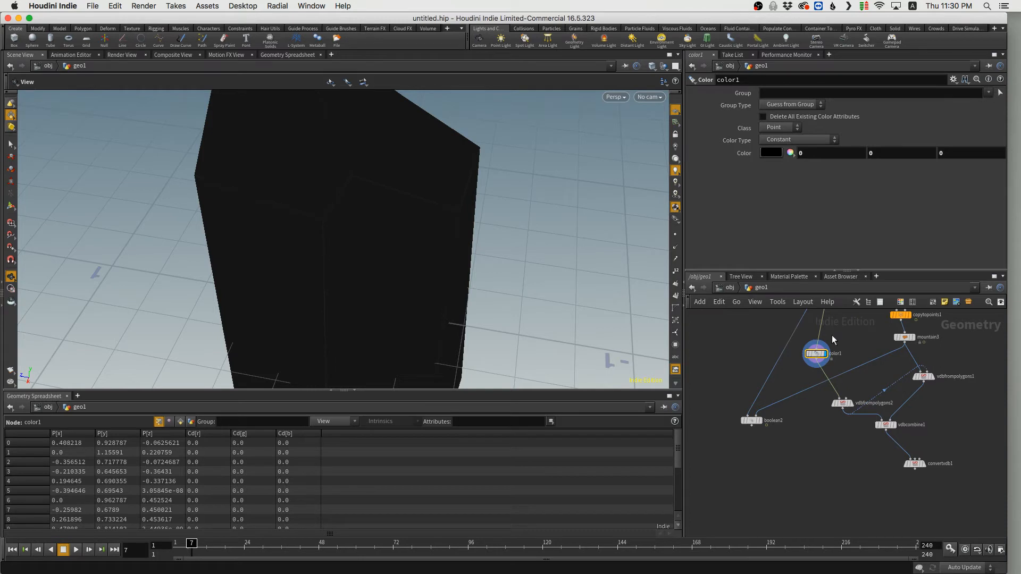
scroll(914, 444, "down", 4)
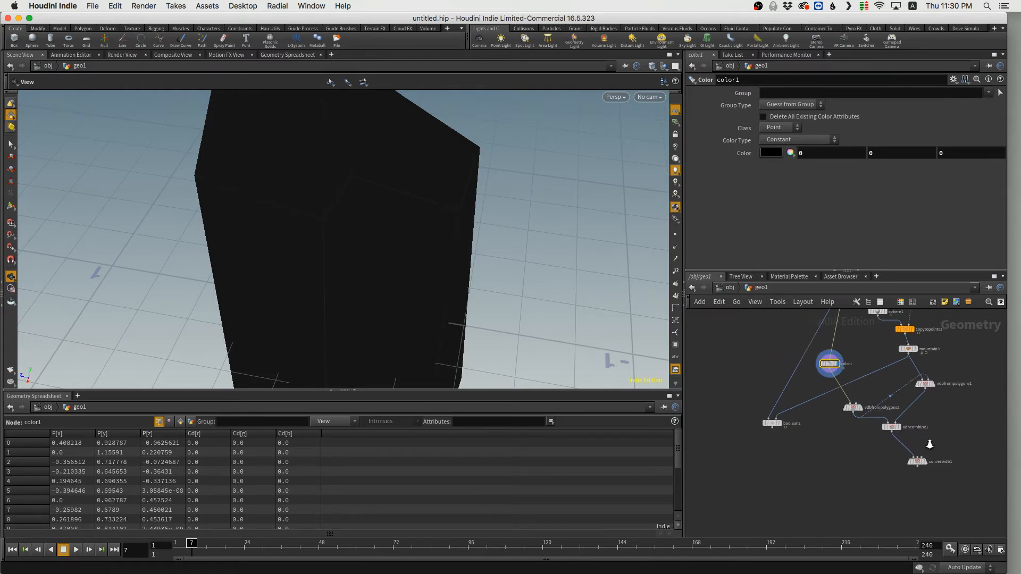
scroll(913, 444, "up", 1)
middle_click_drag(923, 440, 885, 428)
Delete the Color node above the faceted form's VDB from Polygons node, and undo the deletion.
left_click_drag(786, 367, 783, 363)
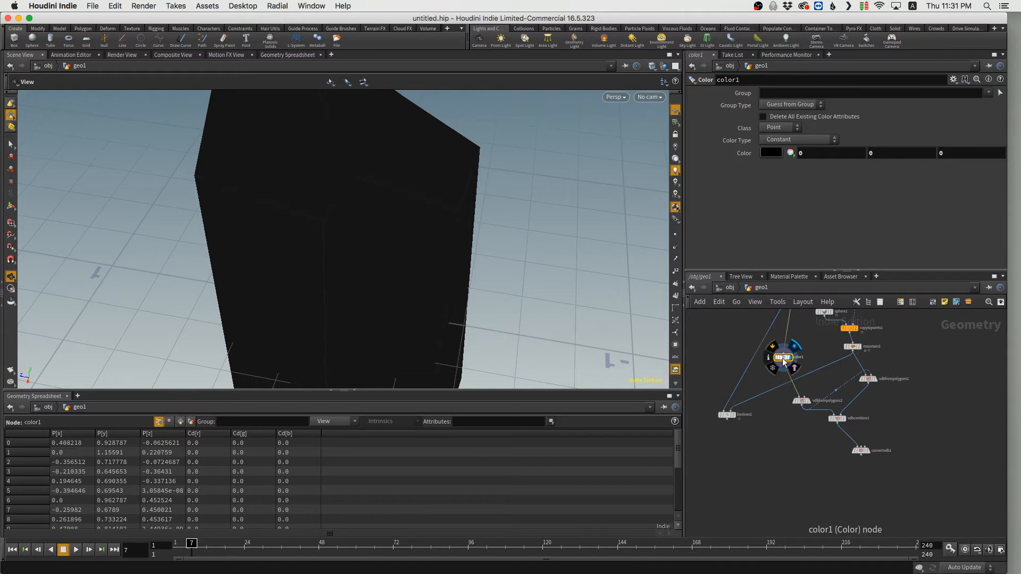
key("Delete")
mouse_move(801, 402)
left_mouse_down()
mouse_move(788, 396)
mouse_move(804, 400)
left_mouse_up()
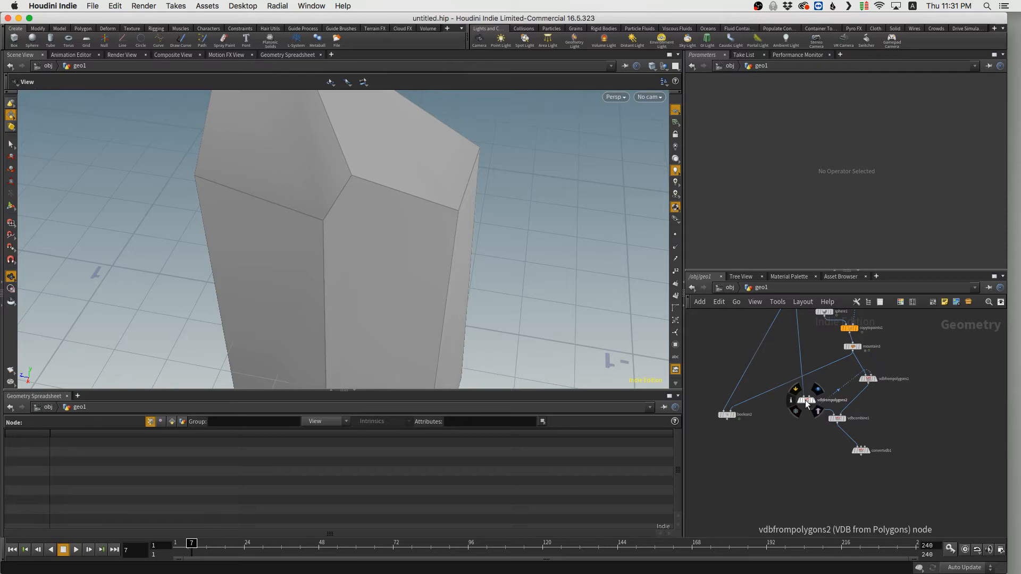
left_click(805, 400)
mouse_move(806, 402)
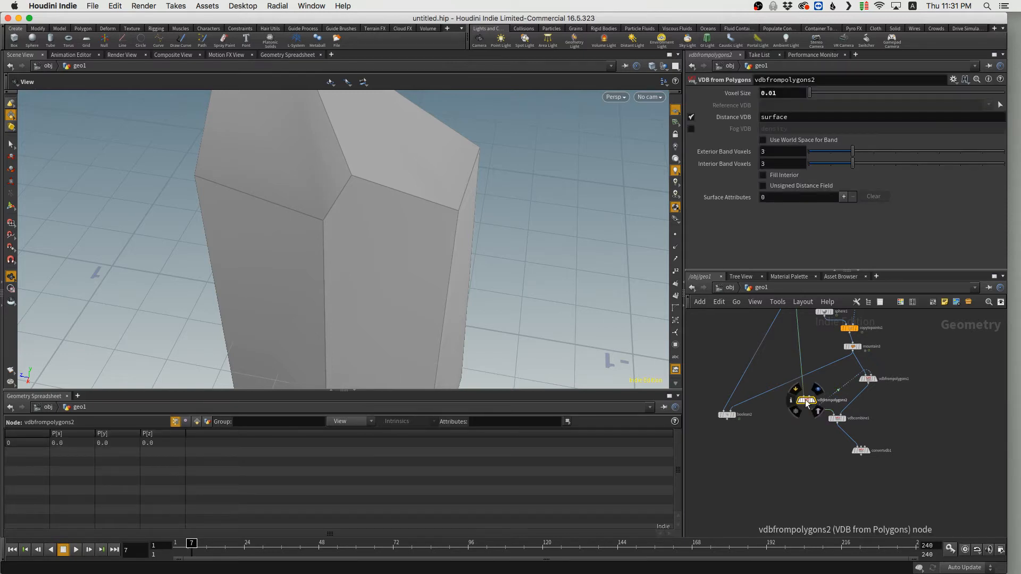
key("ctrl+z")
key("ctrl+z")
key("ctrl+z")
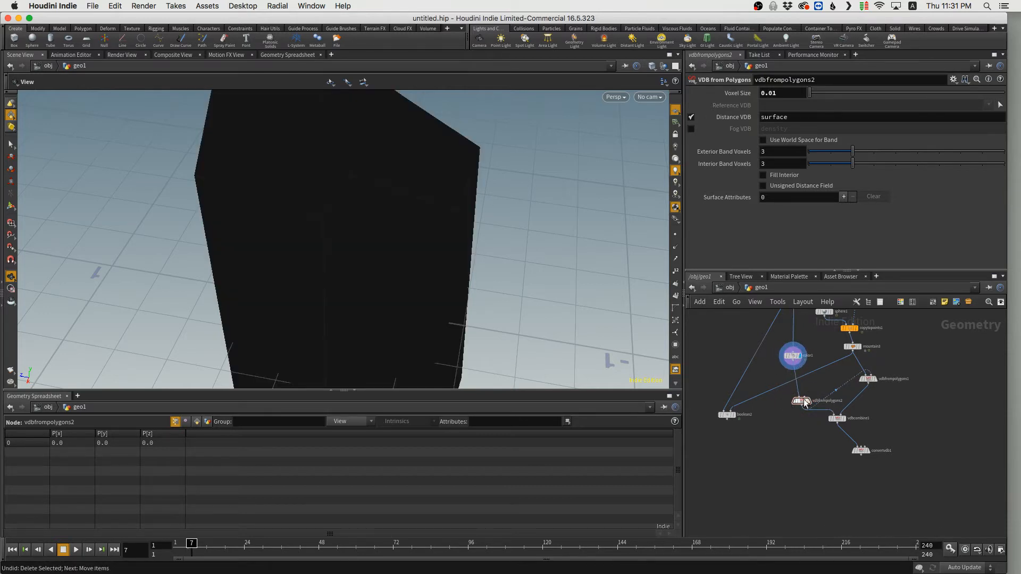
Rearrange the two VDB from Polygons nodes above VDB Combine so the wiring between them is easy to read.
left_click_drag(802, 401, 808, 394)
right_click_drag(909, 431, 897, 459)
left_click_drag(817, 413, 873, 423)
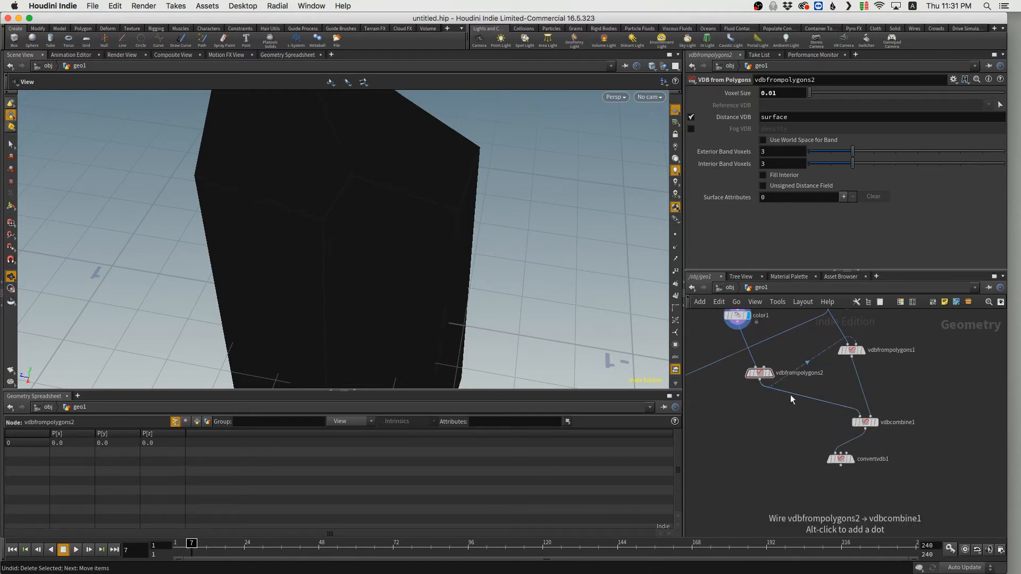
left_click_drag(764, 373, 797, 371)
left_click_drag(854, 349, 884, 382)
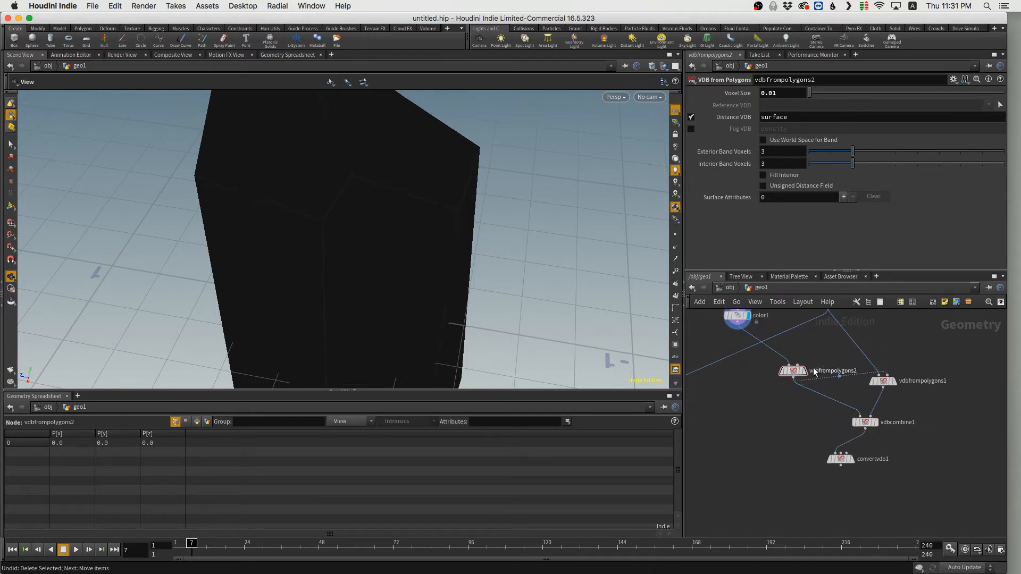
Shift the faceted form's VDB from Polygons node slightly and display the Convert VDB result in the viewport.
left_click_drag(792, 371, 810, 360)
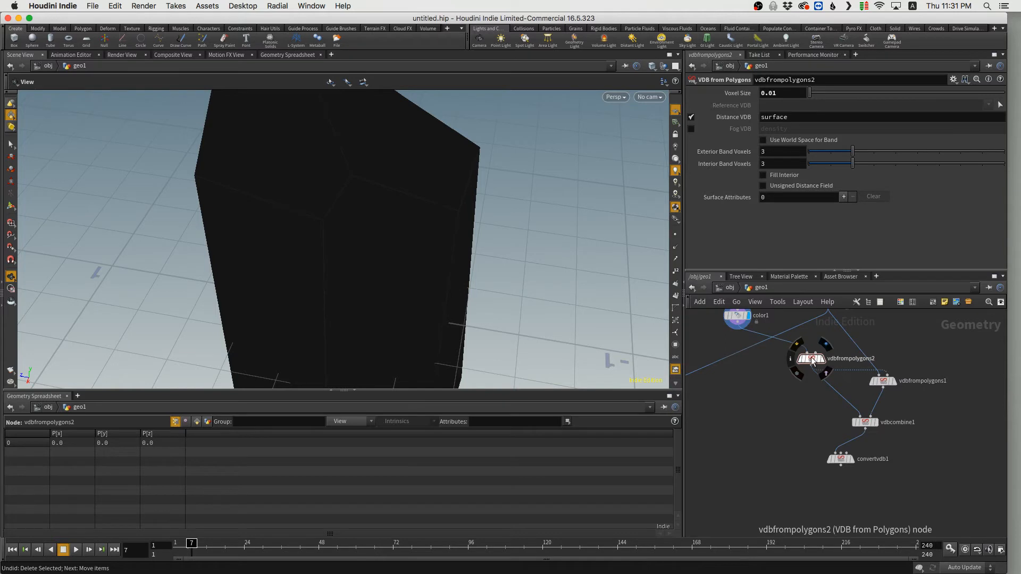
left_click(846, 466)
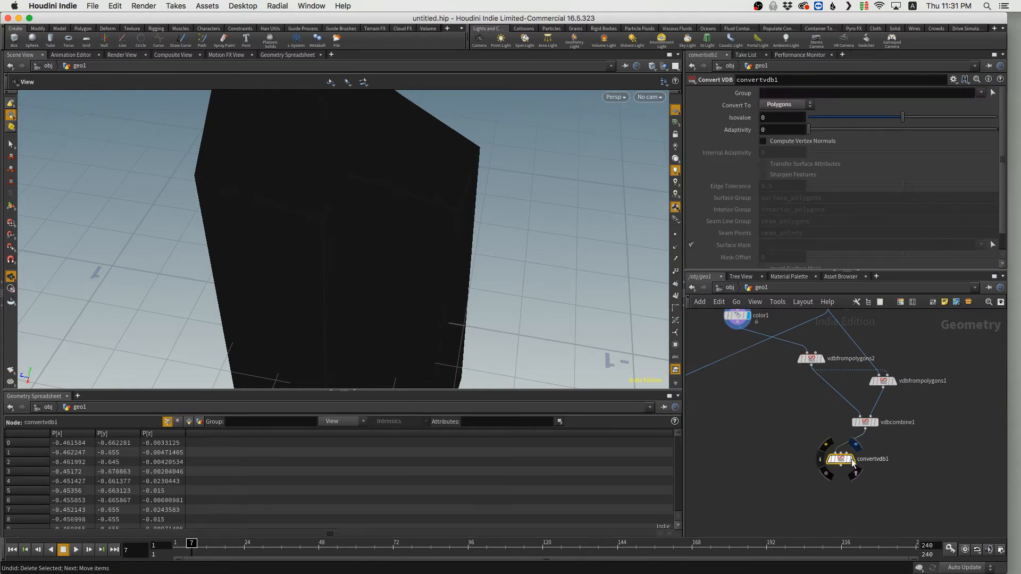
left_click(853, 461)
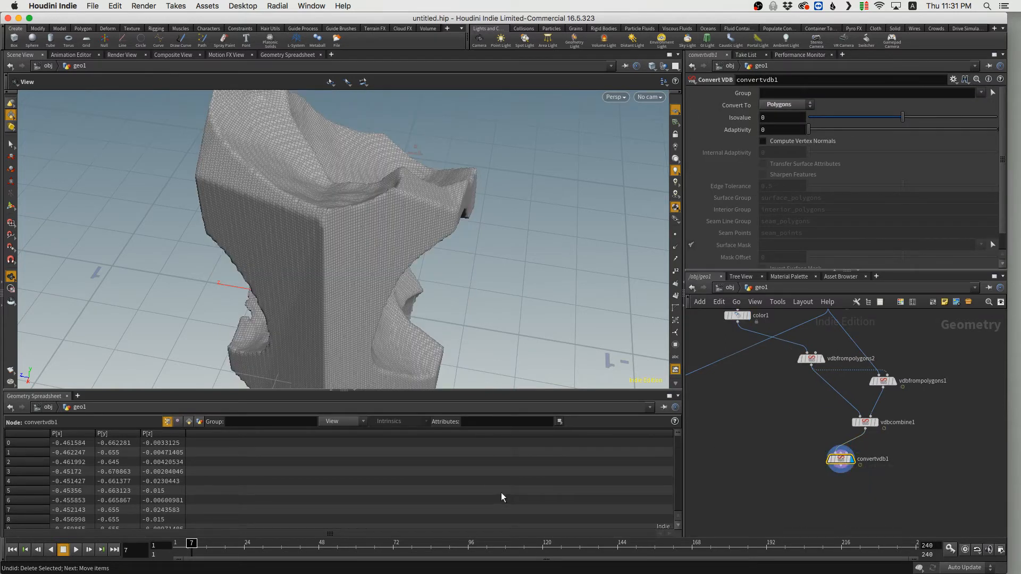
left_click_drag(362, 218, 389, 240)
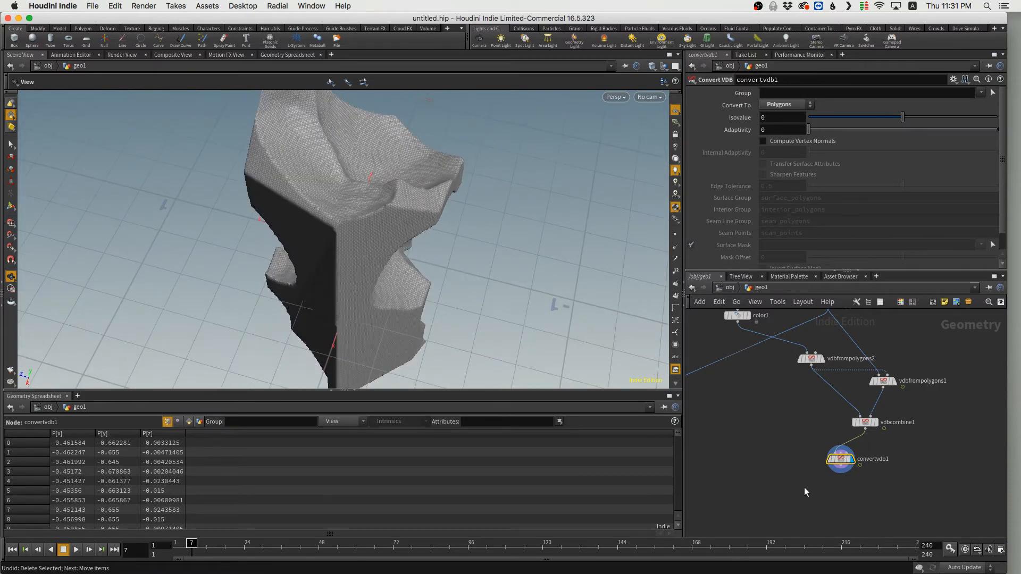
Add a Color node after Convert VDB, wire it to the converted geometry, display it, and place it off to the side.
key("Tab")
type("color")
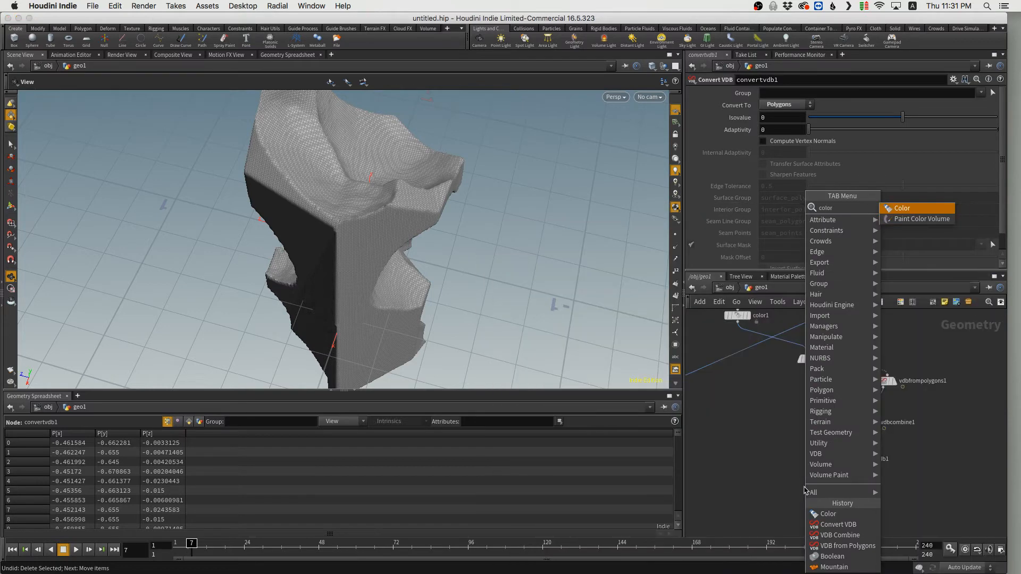
key("Return")
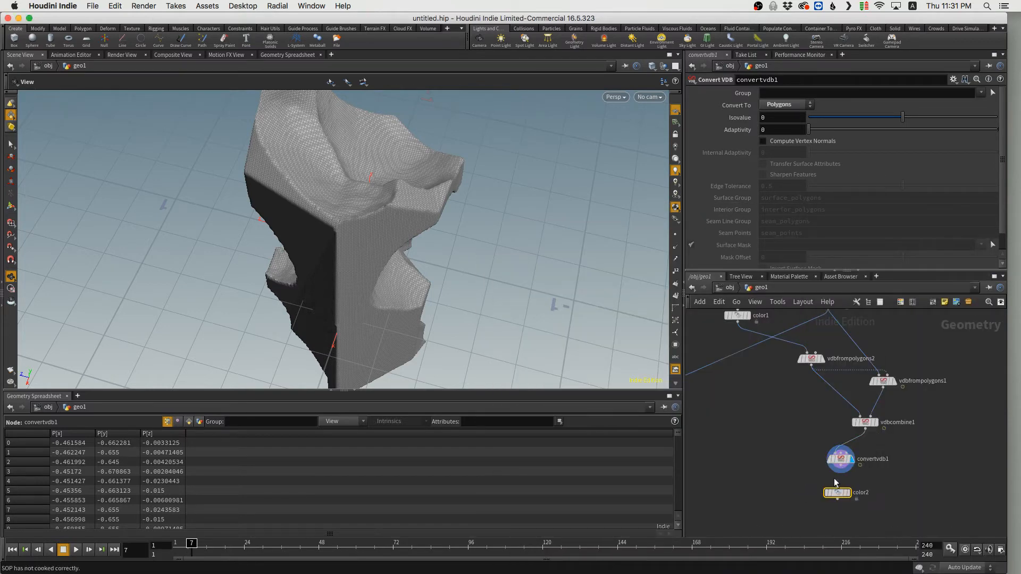
left_click(839, 494)
left_click(839, 486)
left_click(839, 470)
left_click(848, 492)
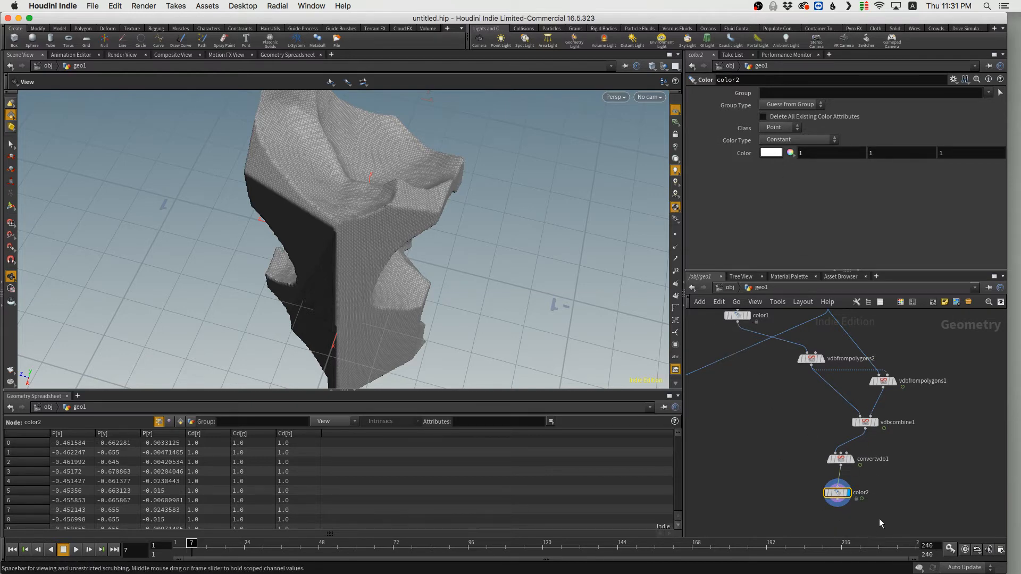
middle_click_drag(879, 518, 885, 501)
left_click_drag(843, 476, 796, 484)
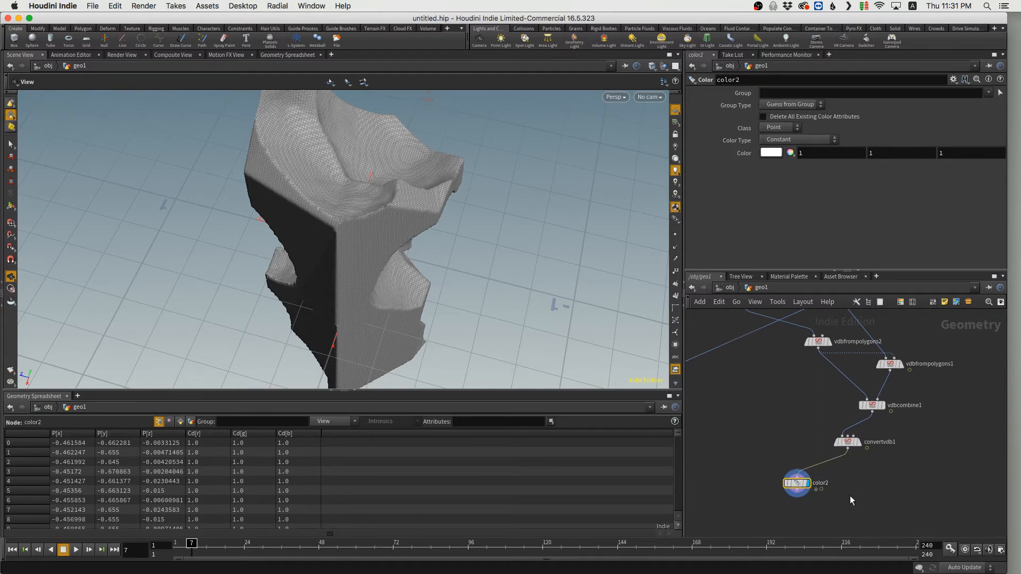
key("Tab")
type("attri")
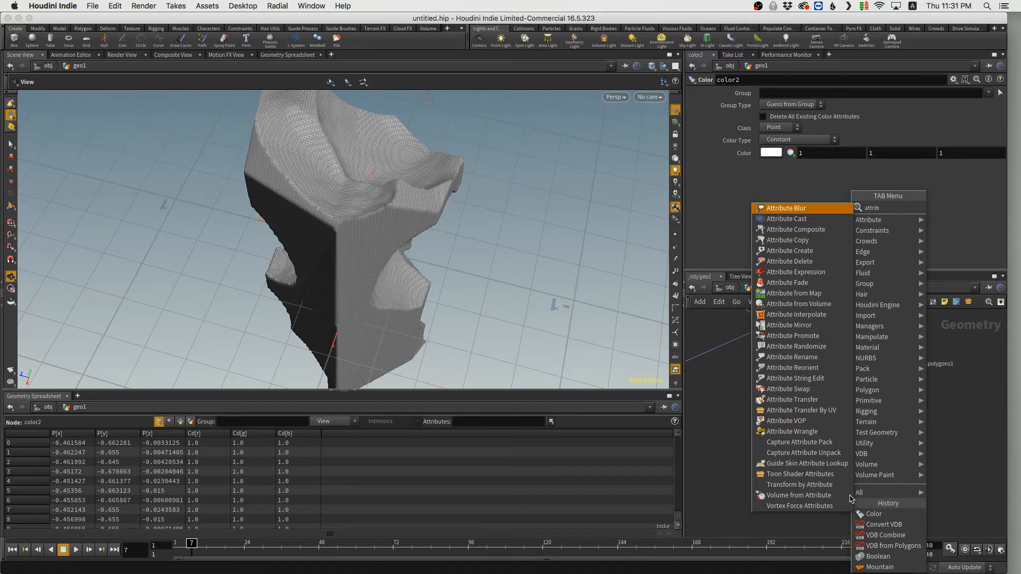
key("Down")
key("Down")
key("Down")
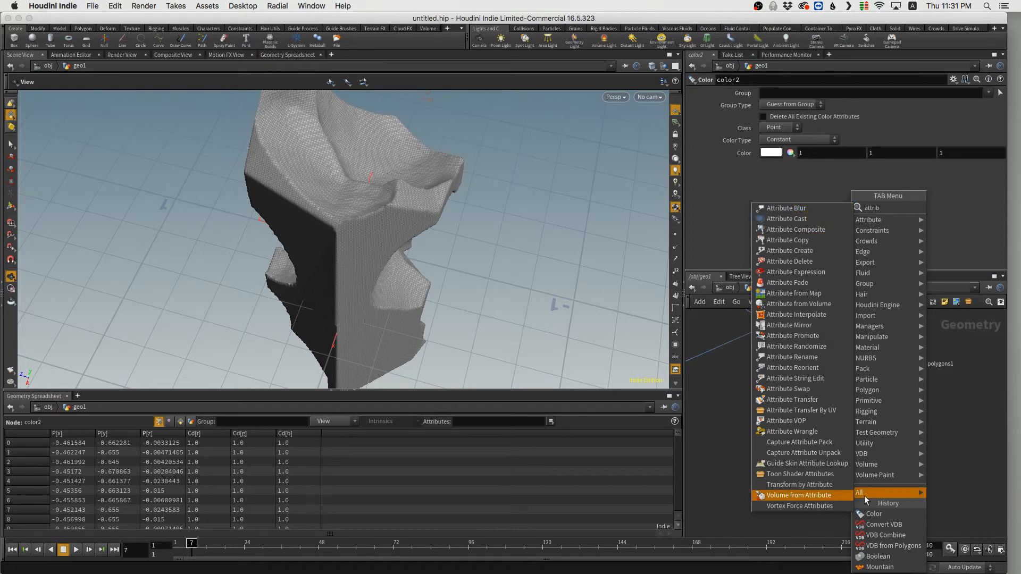
left_click(963, 487)
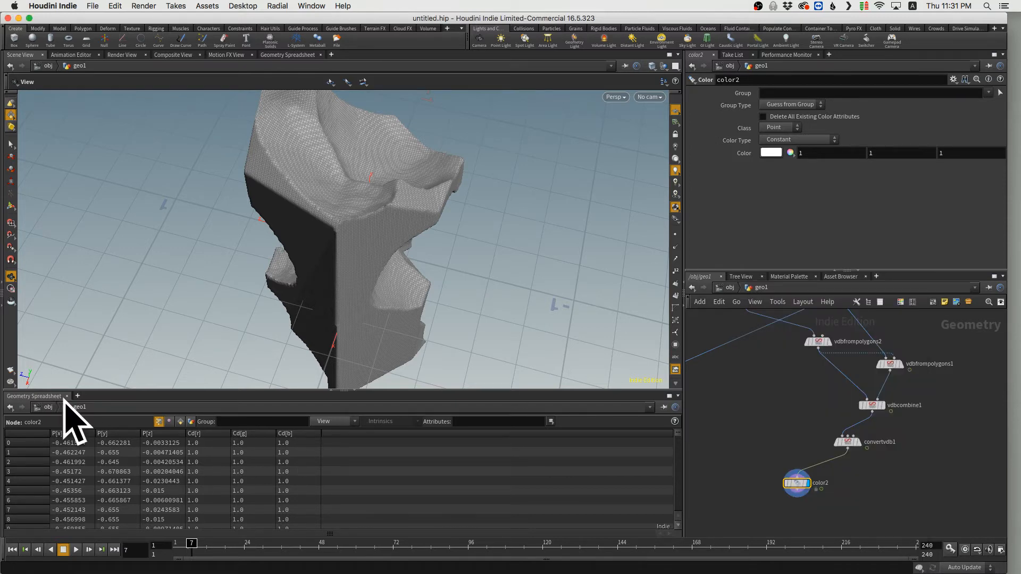
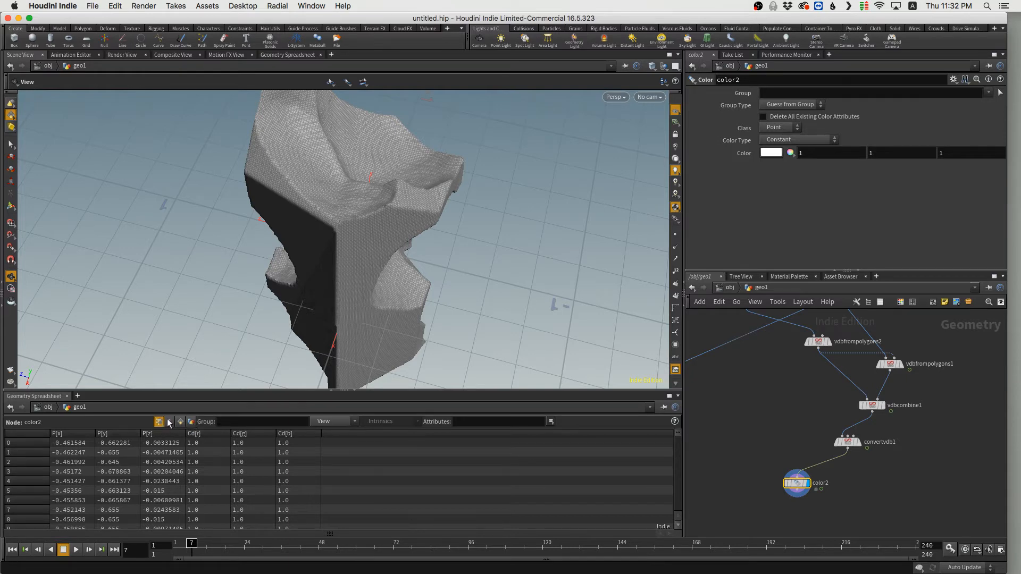
Check the new Color node's detail and point attributes in the geometry spreadsheet, listing the points in descending order.
left_click(180, 421)
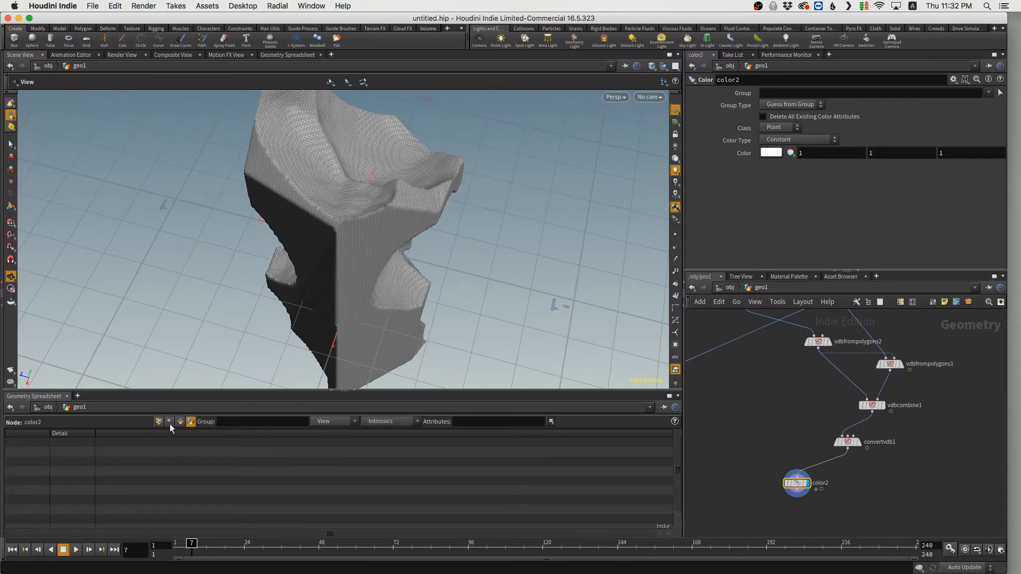
left_click(159, 421)
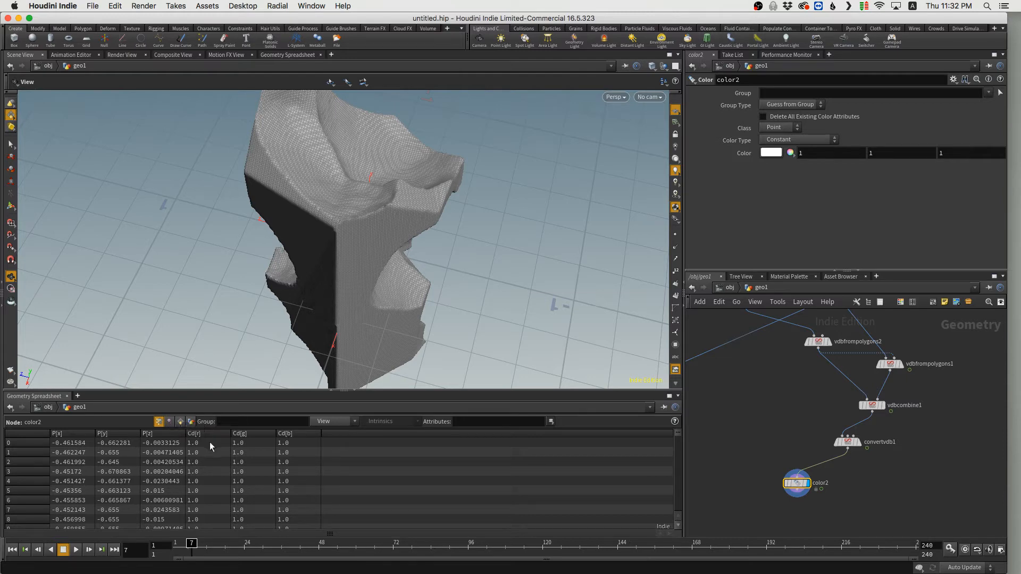
left_click(23, 431)
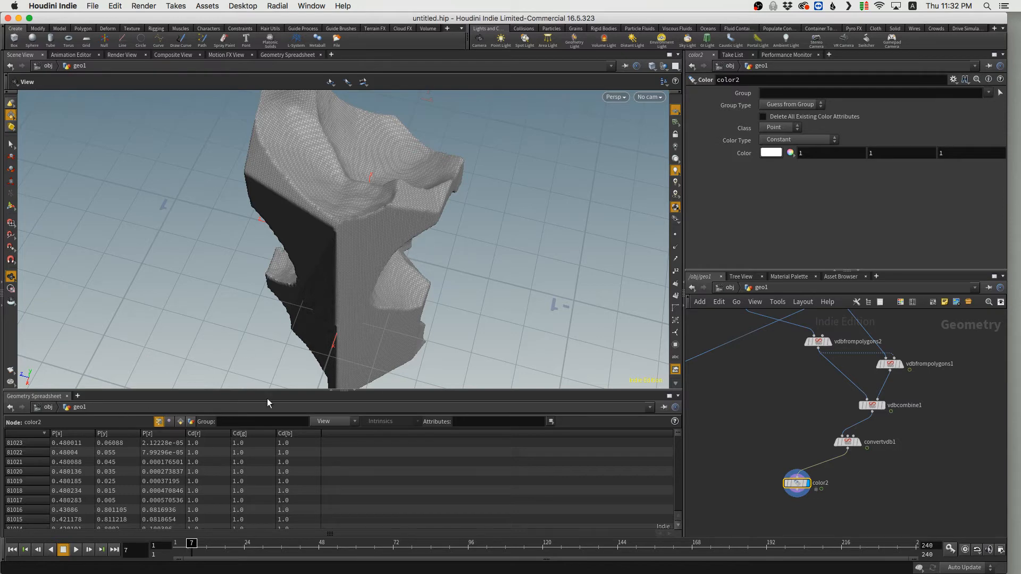
mouse_move(819, 345)
mouse_move(805, 483)
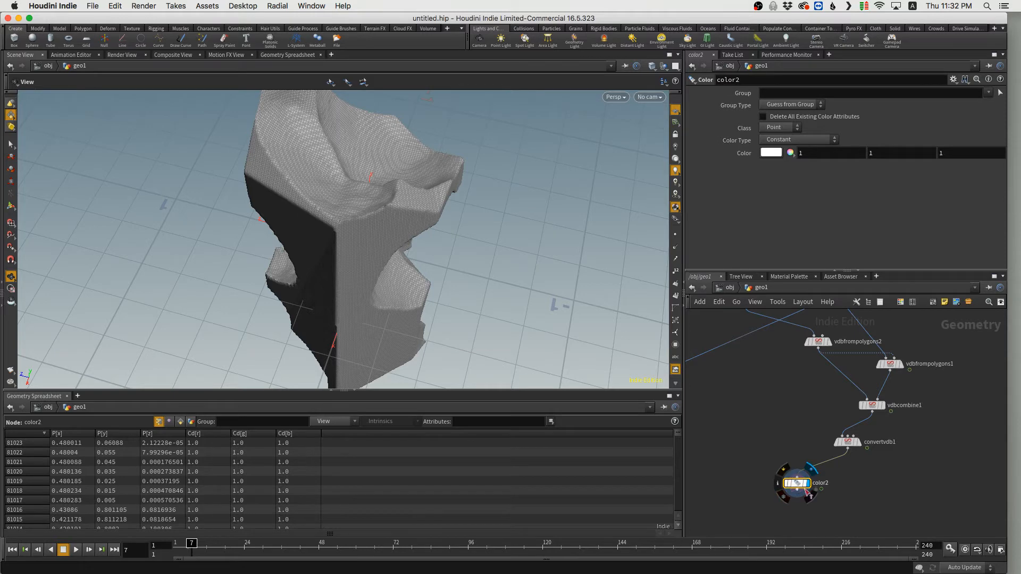
Compare the attributes of the faceted form's VDB from Polygons node with those of the white and black Color nodes.
left_click(818, 342)
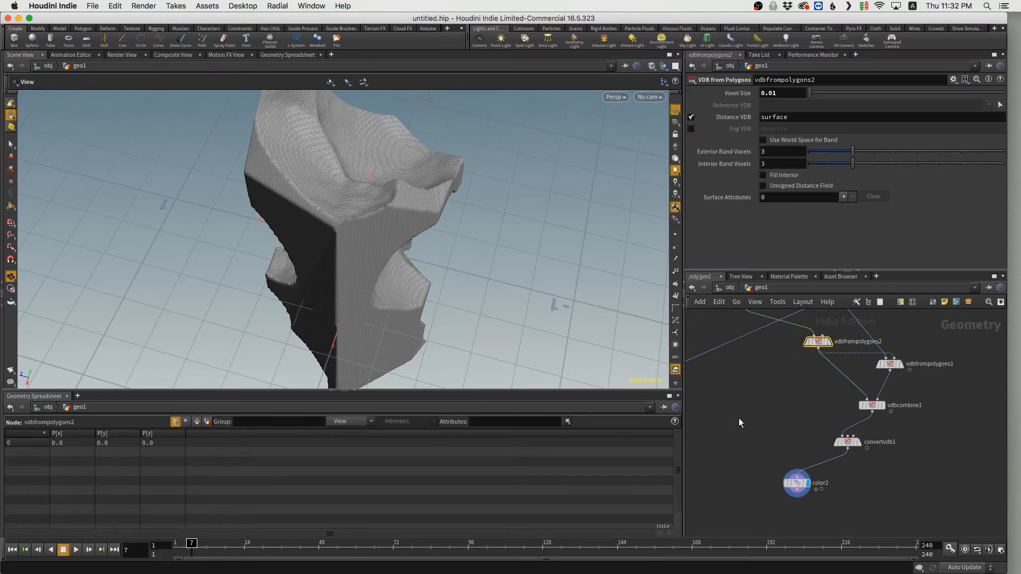
mouse_move(831, 343)
left_click(796, 483)
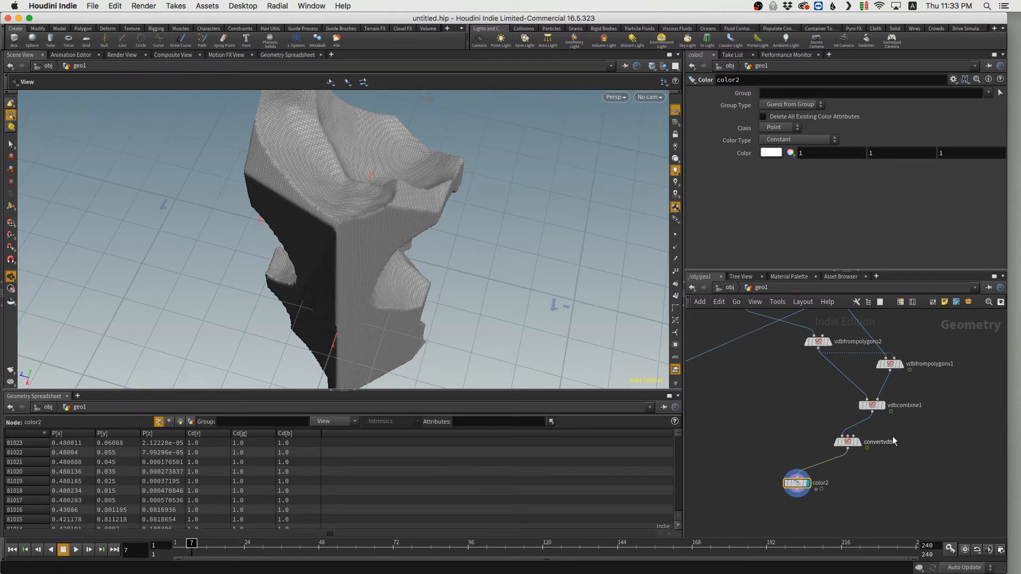
mouse_move(797, 485)
left_click_drag(796, 483, 823, 487)
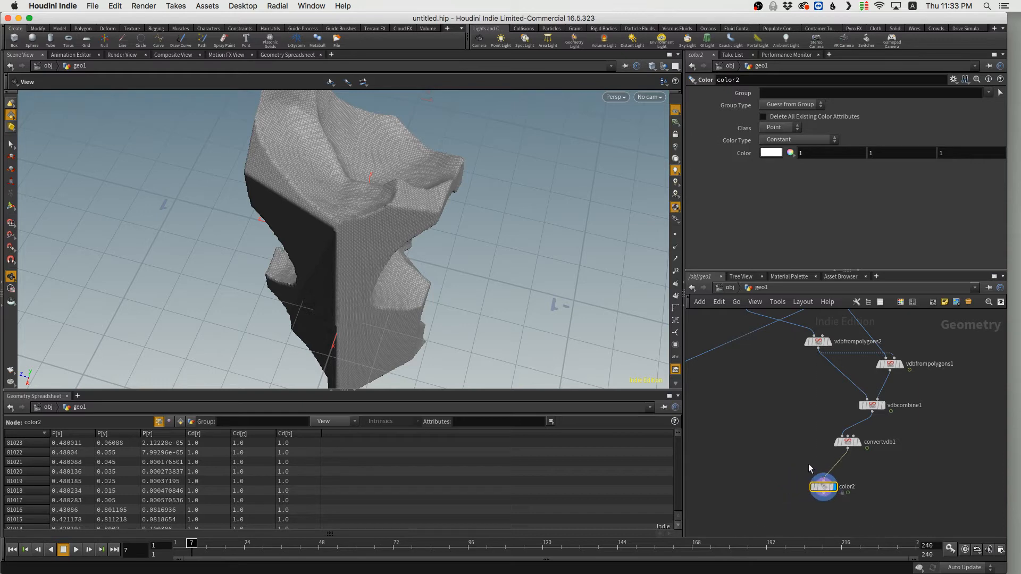
middle_click_drag(809, 426, 846, 475)
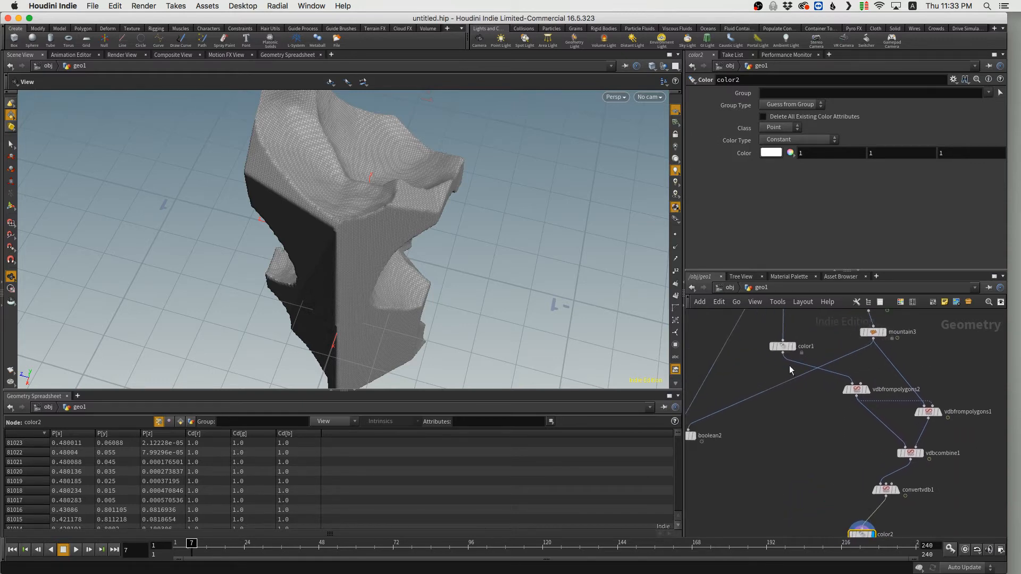
left_click(782, 346)
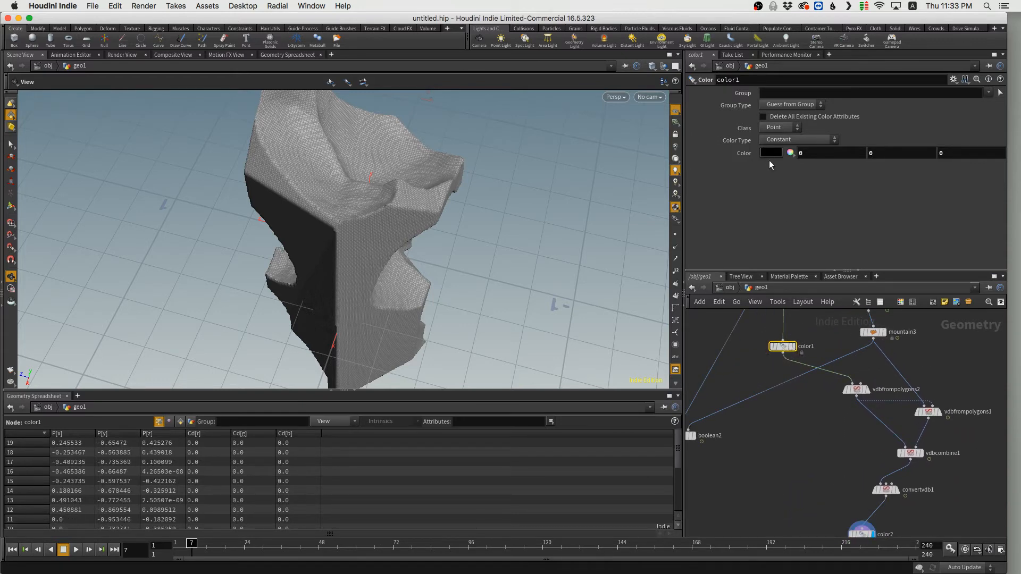
middle_click_drag(808, 411, 771, 352)
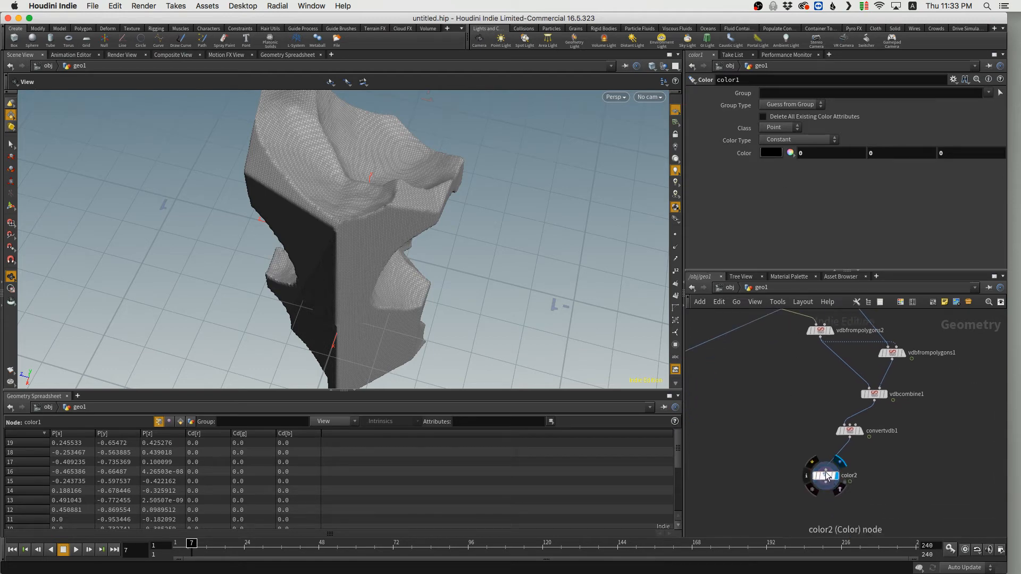
Add an Attribute Transfer node, connect the white Color node to its first input, and display it below that node.
left_click_drag(825, 473, 800, 472)
key("Tab")
type("a")
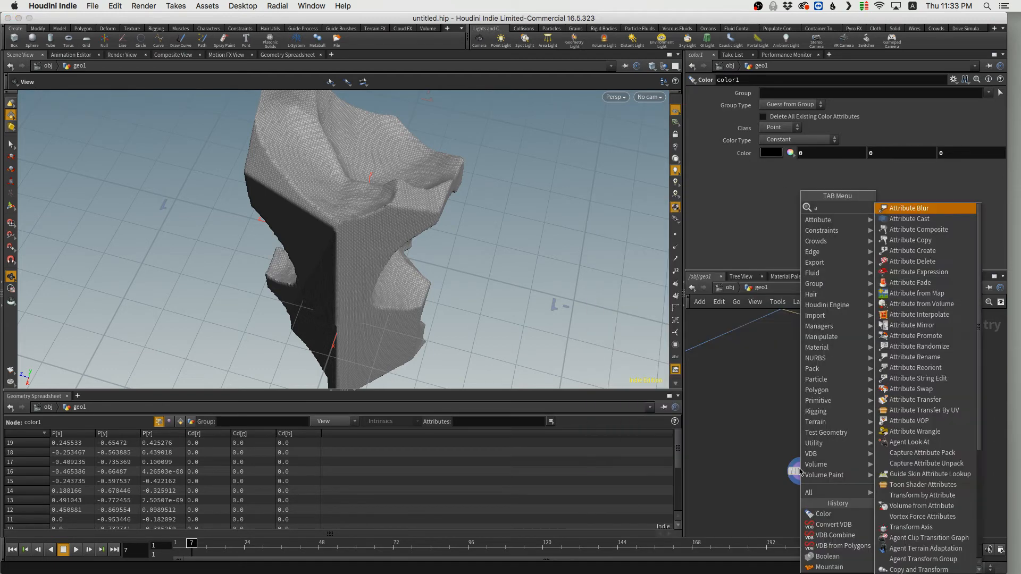
type("ttribute tra")
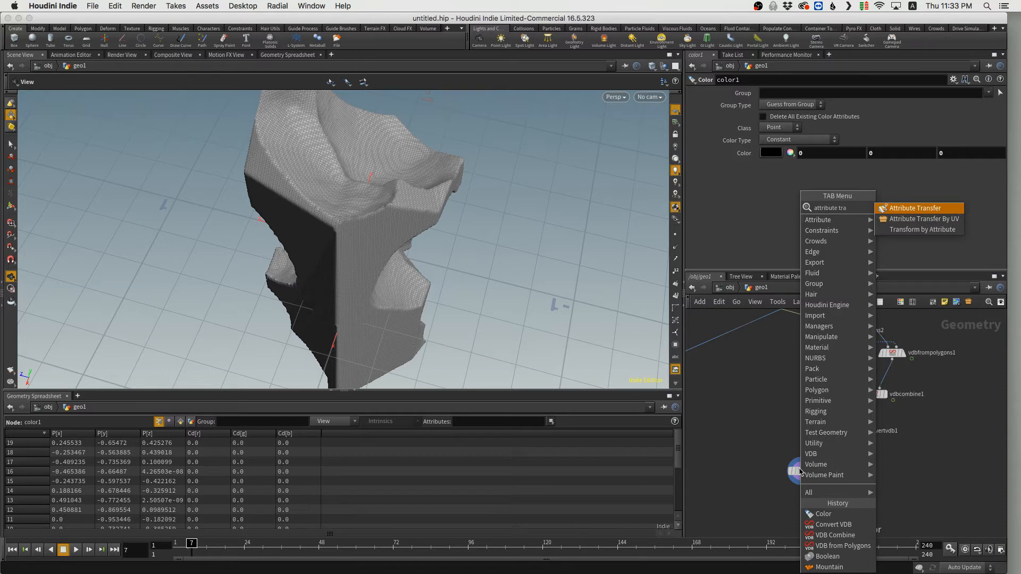
key("Return")
left_click(804, 502)
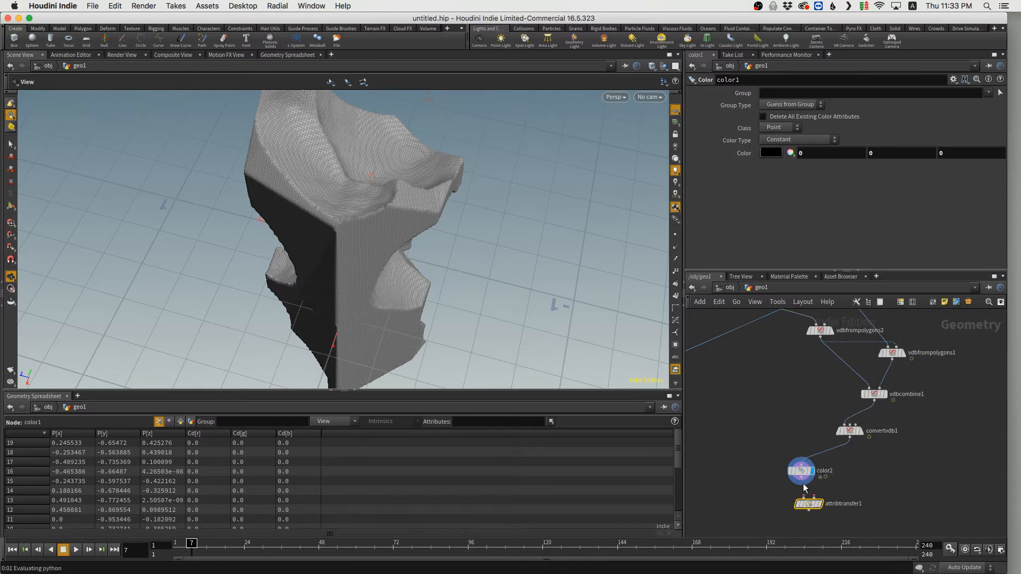
left_click(801, 478)
left_click(803, 498)
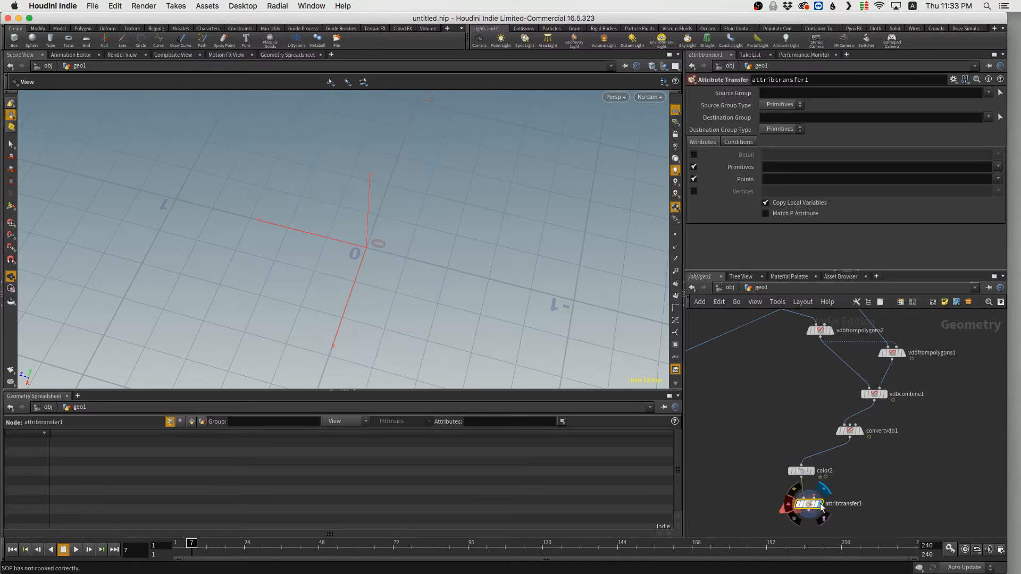
left_click_drag(812, 502, 831, 512)
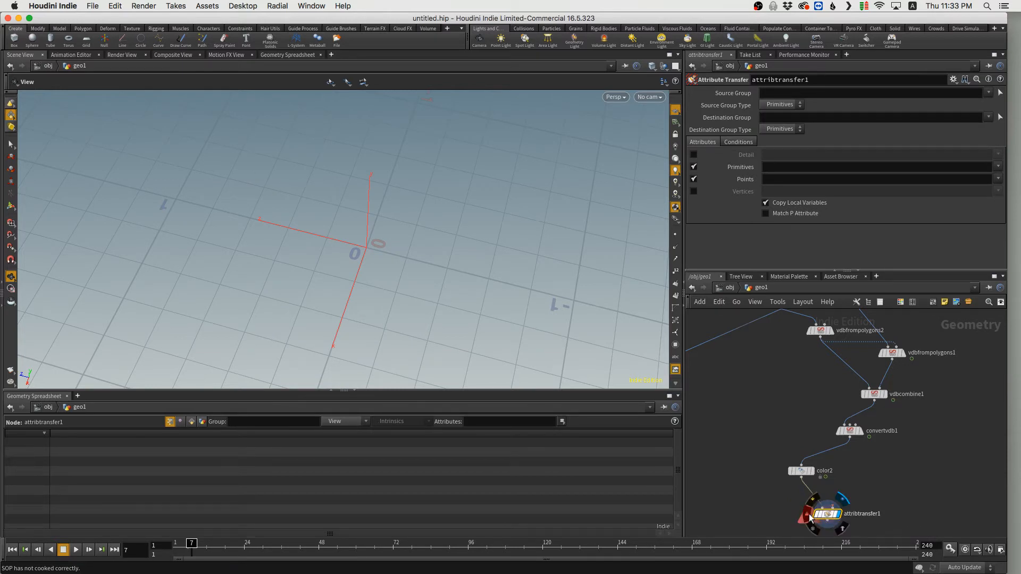
Check the Attribute Transfer node's error details and wire the faceted form's black Color node into its second input.
left_click(809, 514)
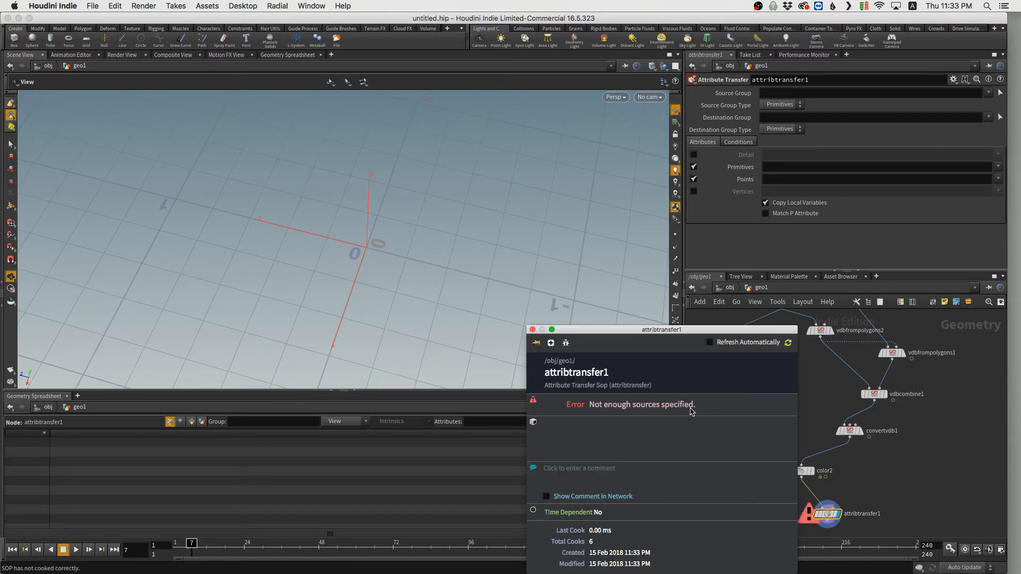
left_click(532, 329)
scroll(911, 468, "down", 2)
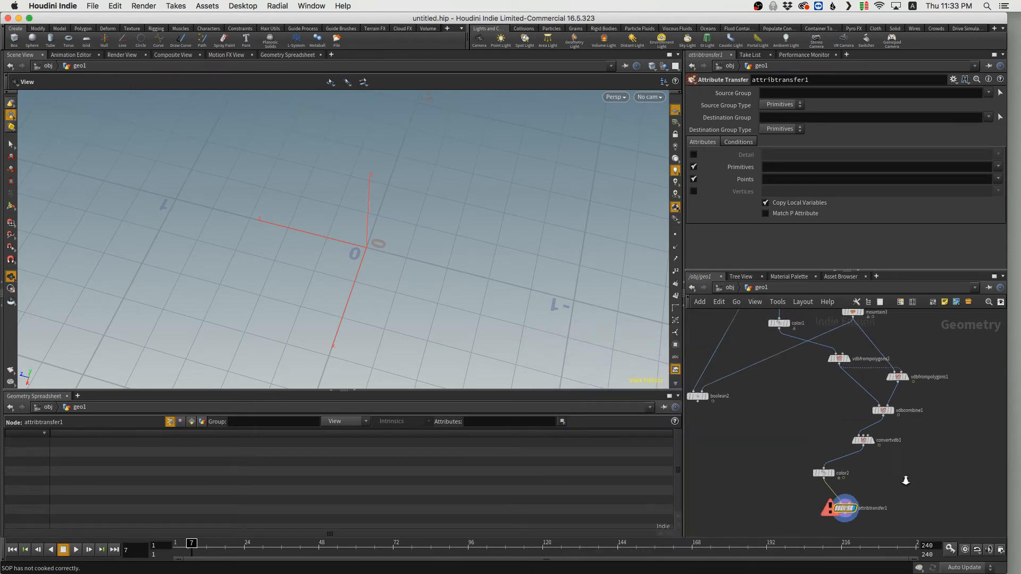
left_click(786, 336)
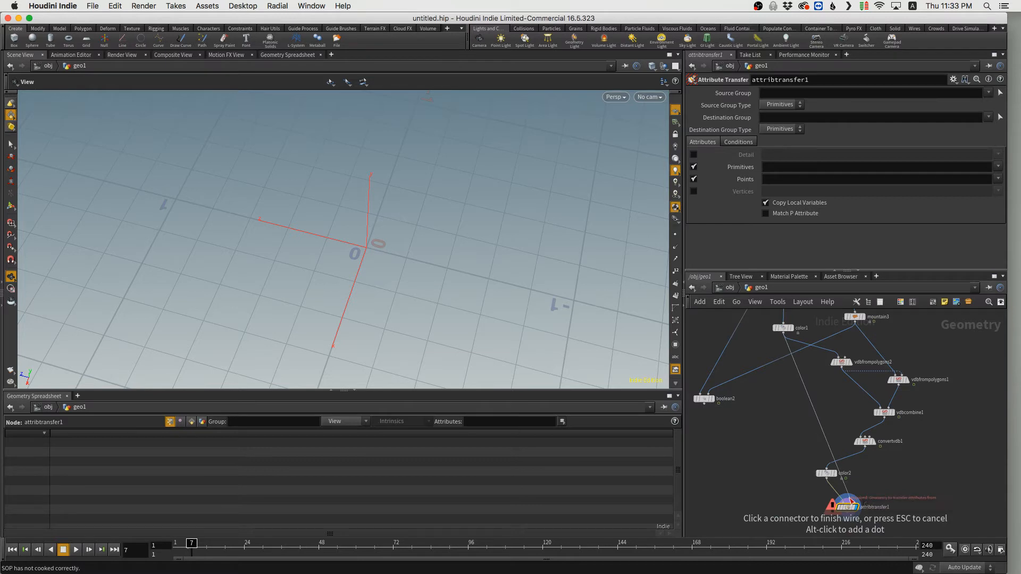
left_click(850, 501)
middle_click_drag(909, 443, 902, 408)
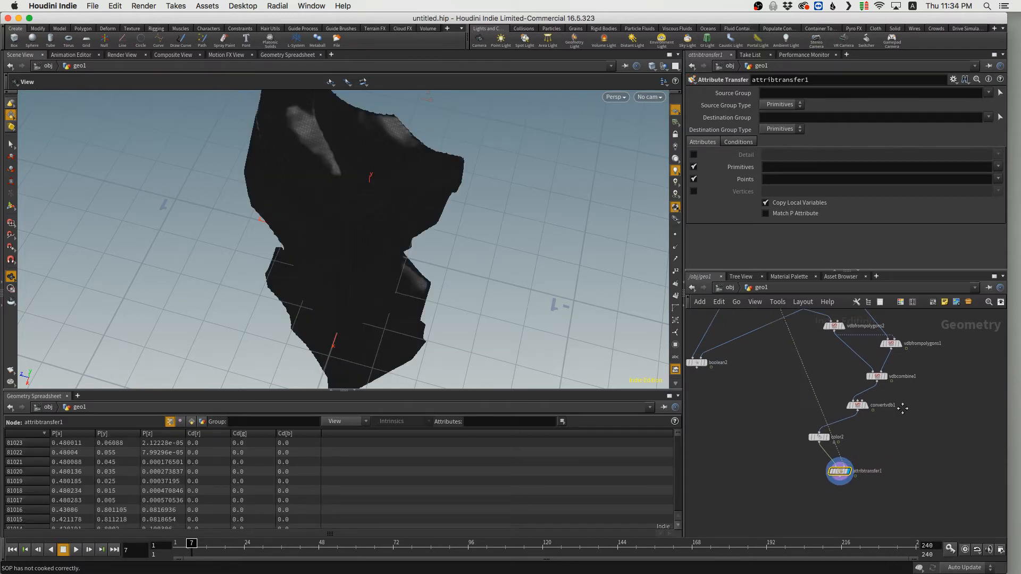
left_click_drag(840, 475, 852, 482)
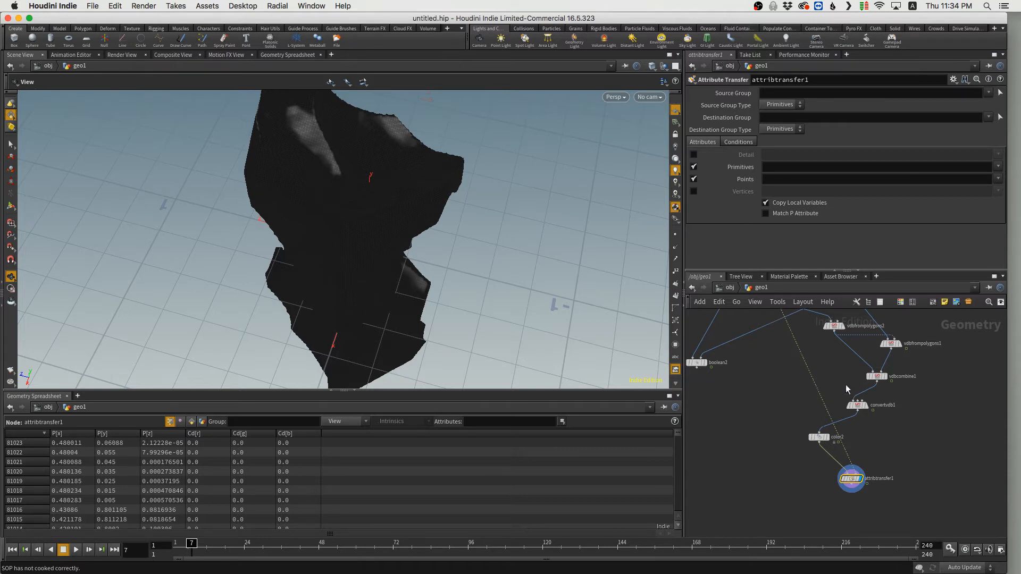
Turn off primitive attributes on the Attribute Transfer node and limit the transferred point attributes to Cd.
middle_click_drag(828, 425, 807, 489)
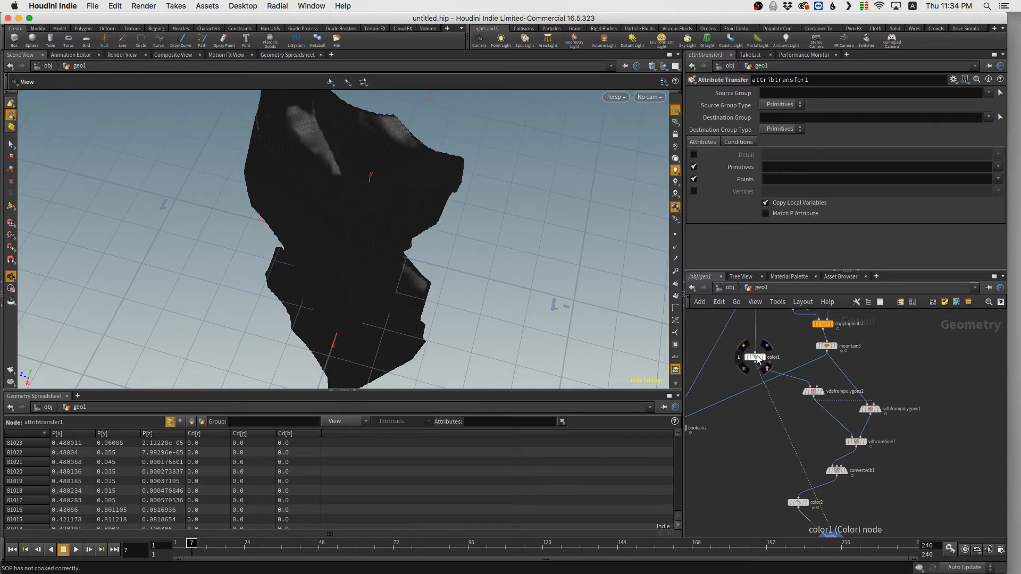
middle_click_drag(875, 484, 862, 406)
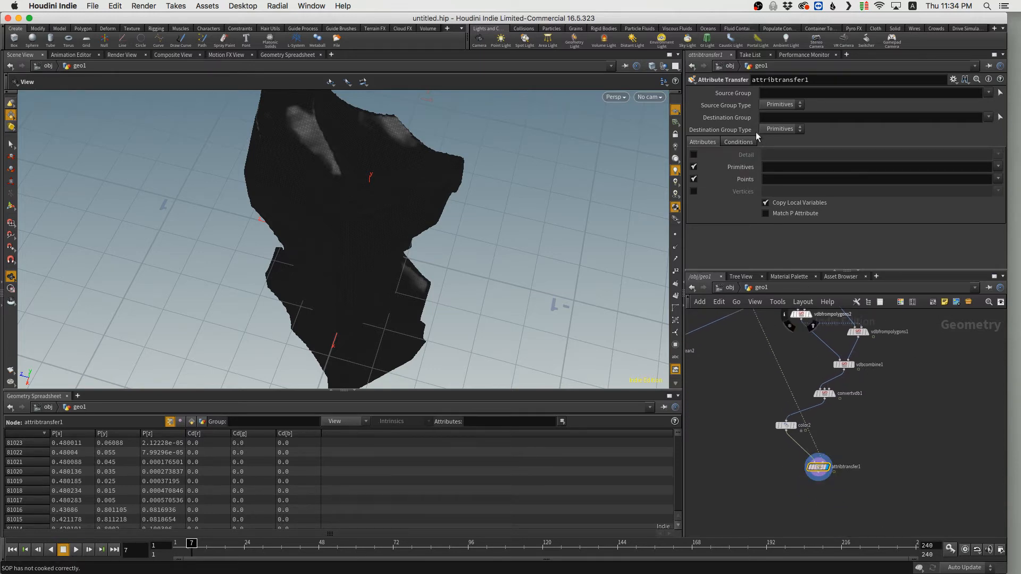
left_click(694, 167)
left_click(998, 179)
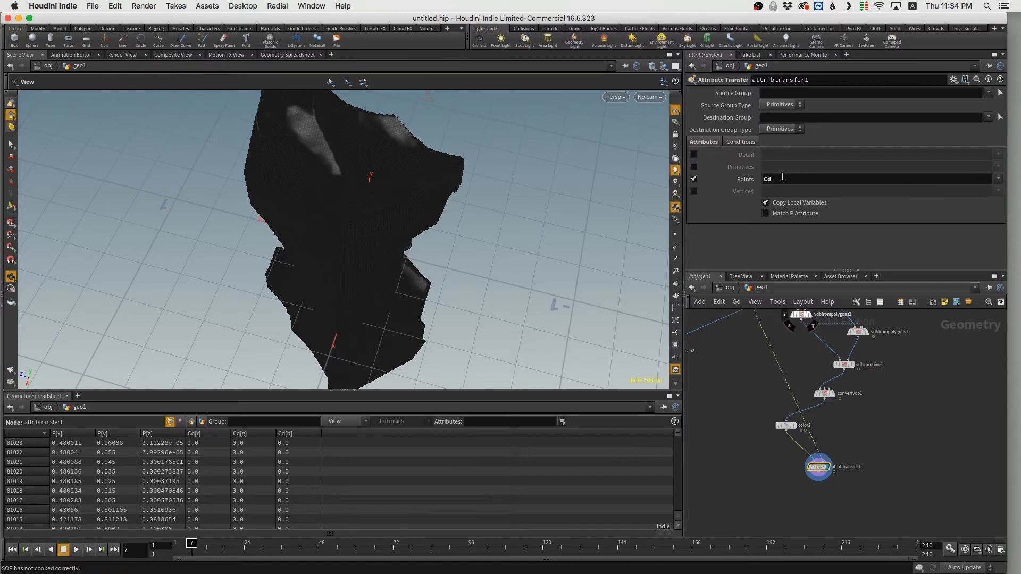
In the Attribute Transfer node's conditions, set the distance threshold to 0.06 and the blend width to 0.
left_click(741, 142)
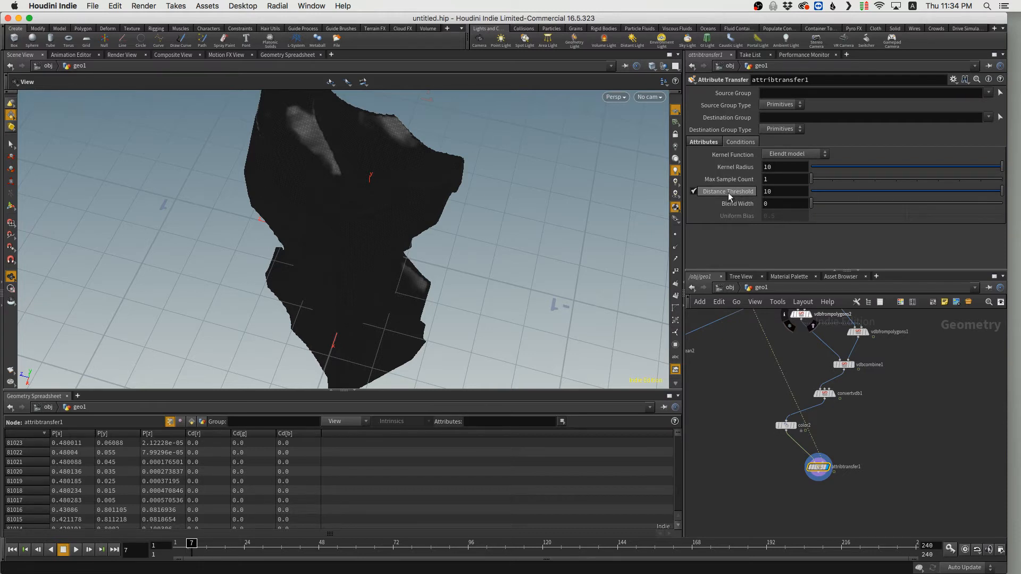
left_click_drag(981, 194, 956, 192)
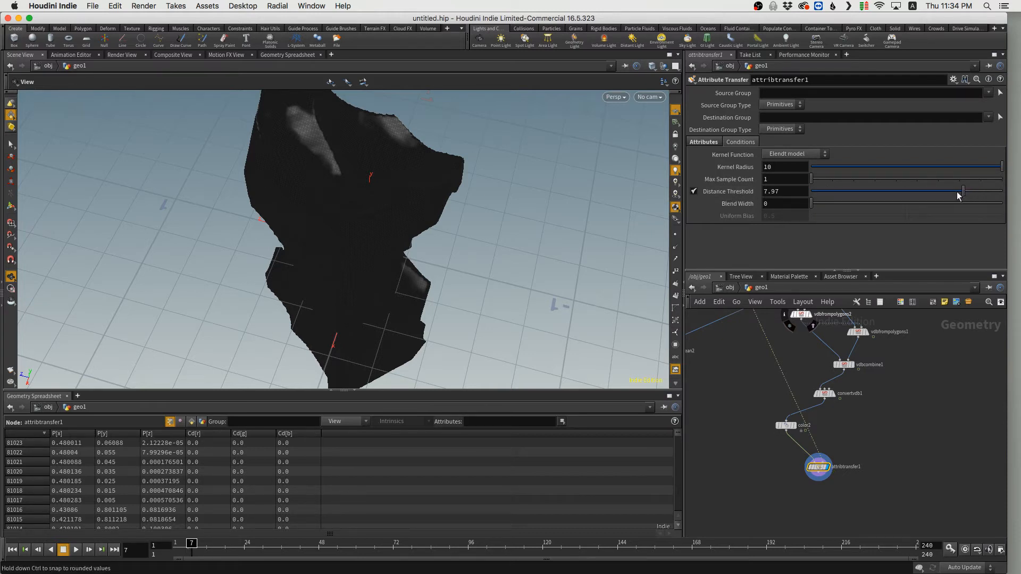
mouse_move(883, 194)
left_mouse_down()
mouse_move(813, 194)
mouse_move(816, 206)
left_mouse_up()
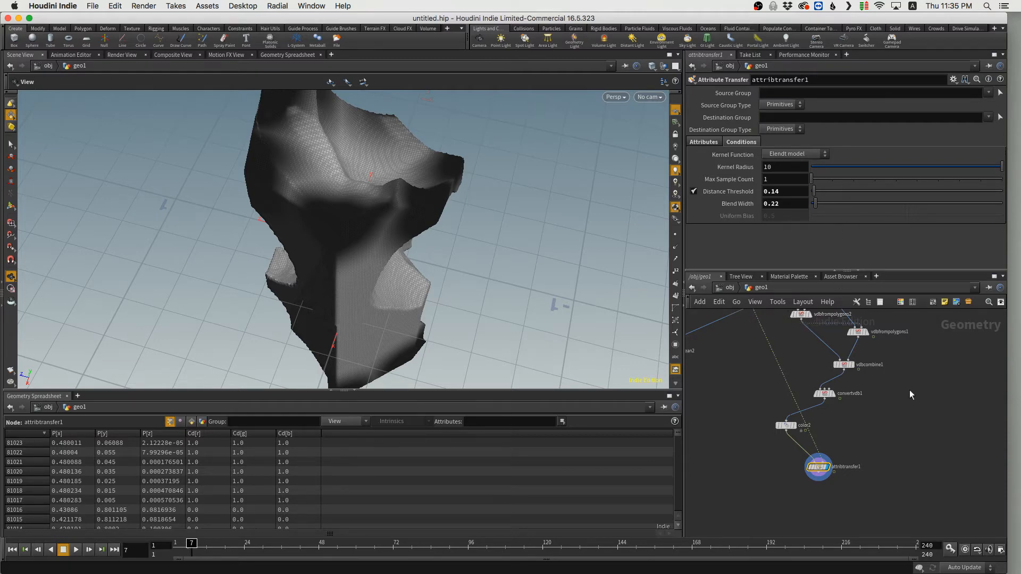
scroll(884, 395, "down", 3)
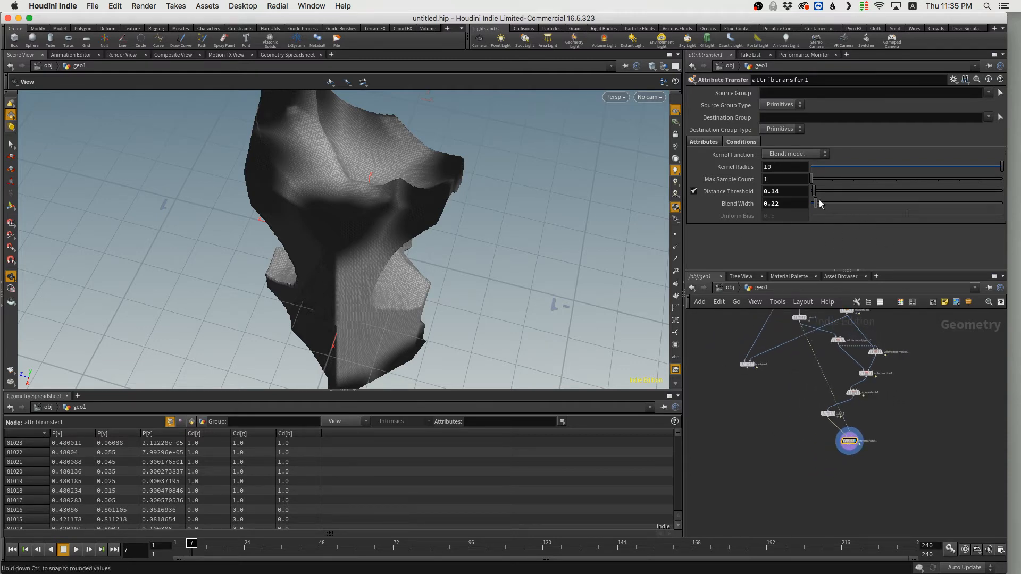
mouse_move(818, 200)
left_mouse_down()
mouse_move(807, 203)
mouse_move(820, 195)
mouse_move(812, 197)
left_mouse_up()
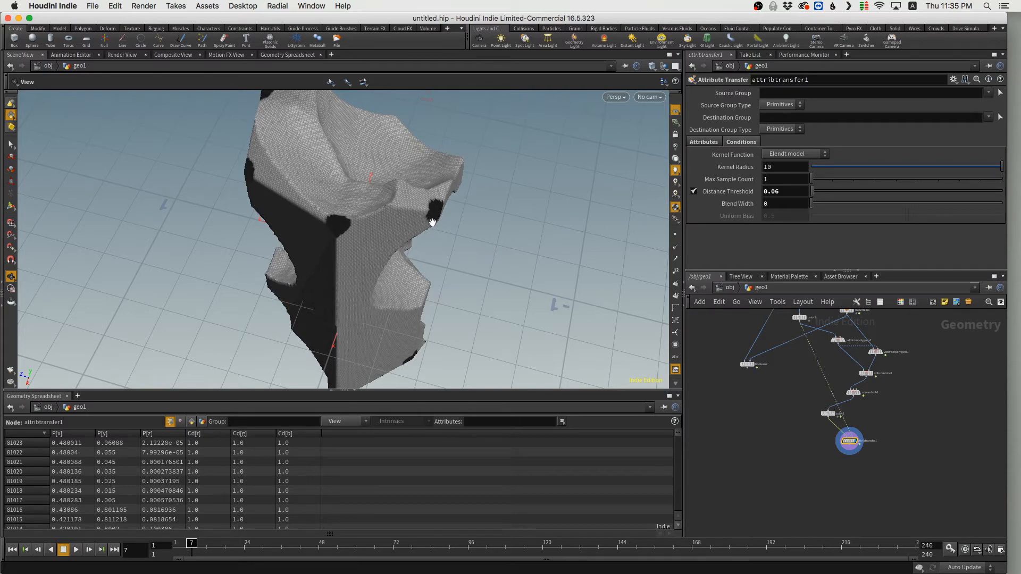
Examine the transferred color patches around the eroded form and compare them with the outputs of the black and white Color nodes.
left_click_drag(433, 221, 597, 160)
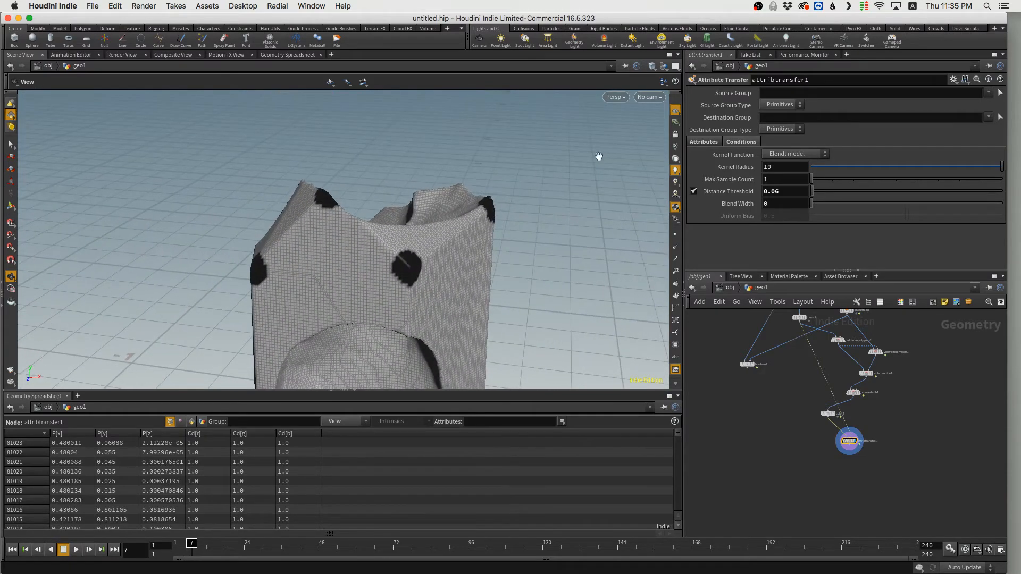
left_click_drag(337, 230, 438, 243)
right_click_drag(438, 243, 263, 302)
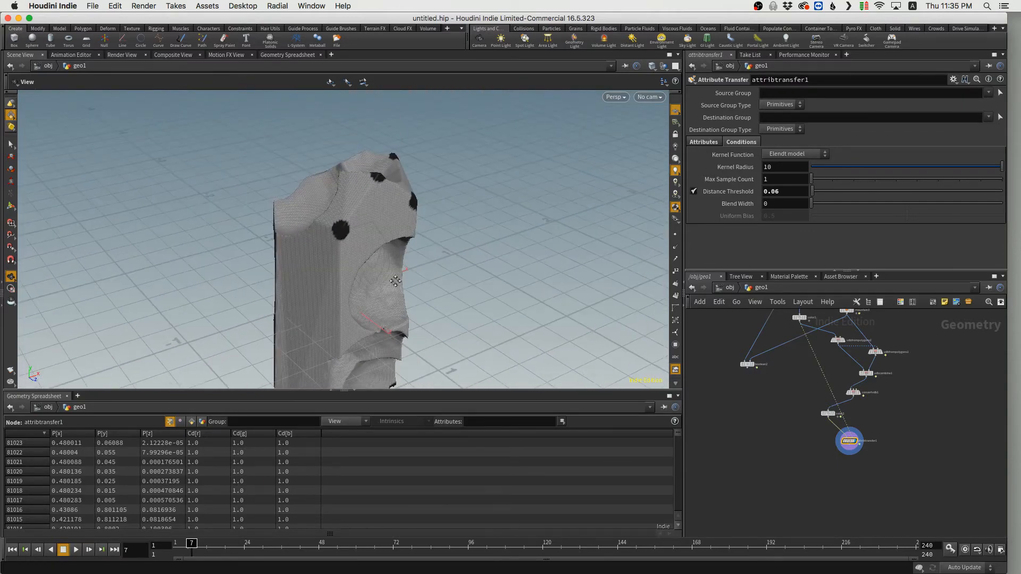
middle_click_drag(394, 290, 351, 212)
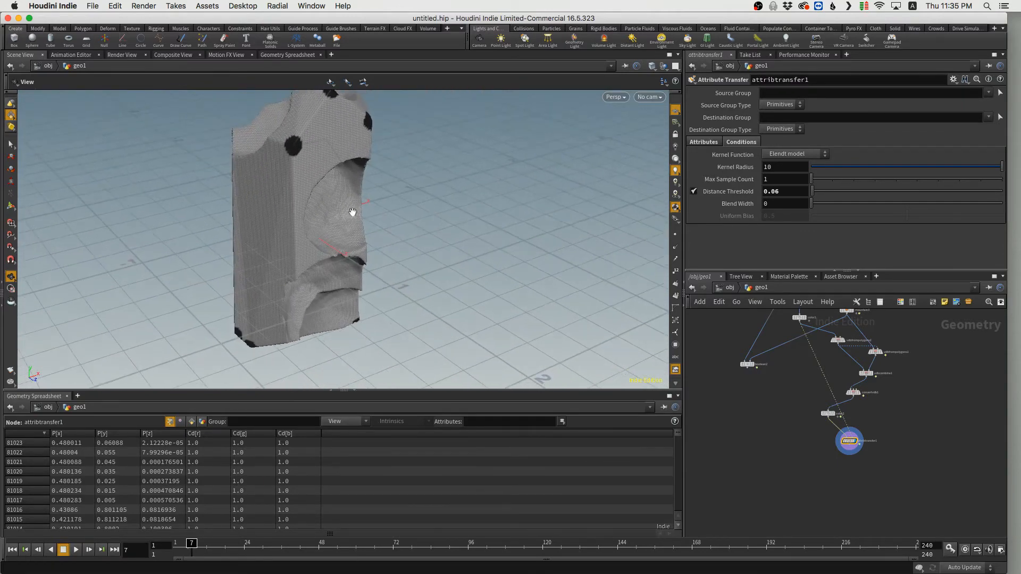
left_click(799, 317)
left_click(806, 317)
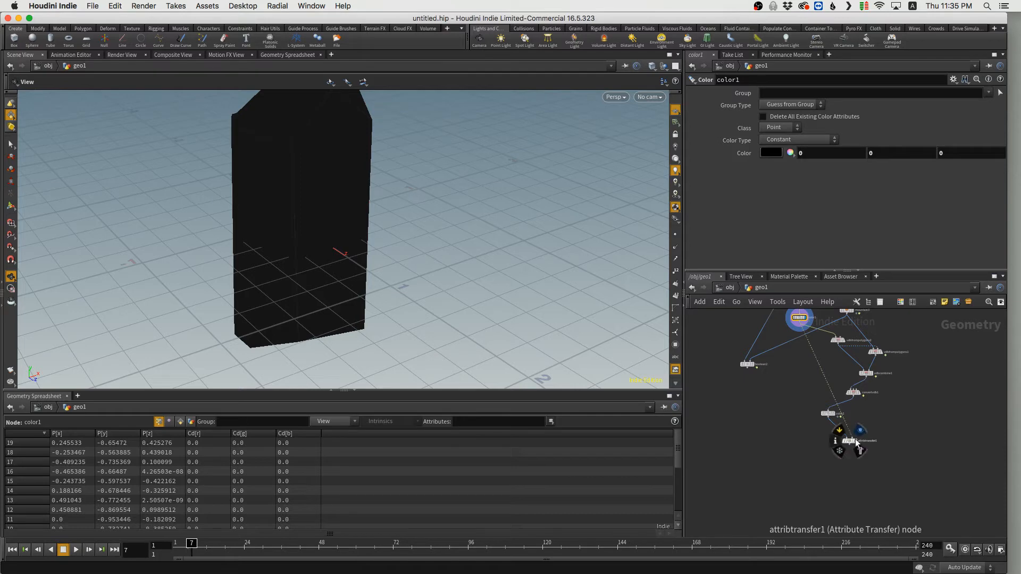
left_click(832, 414)
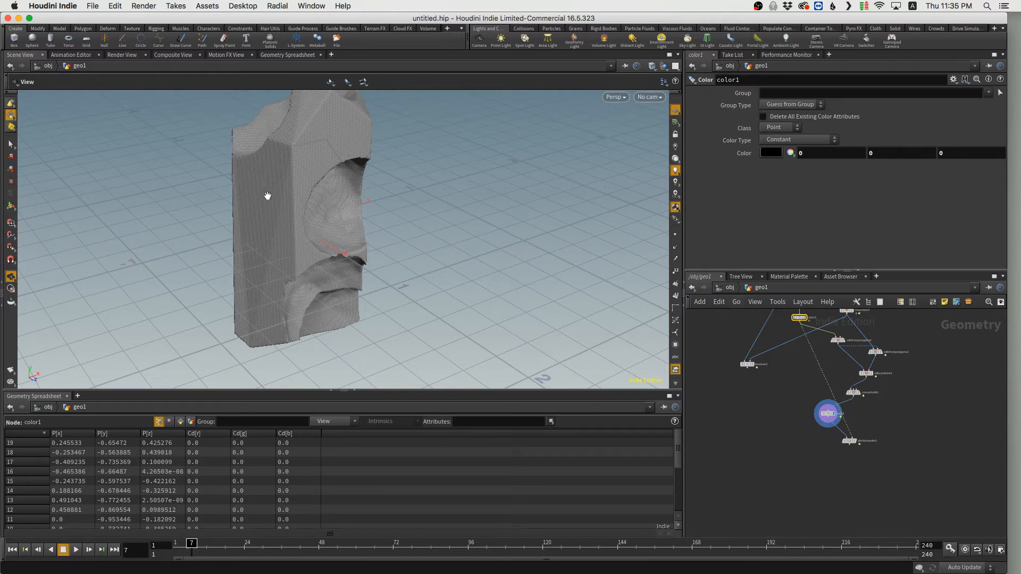
left_click(855, 439)
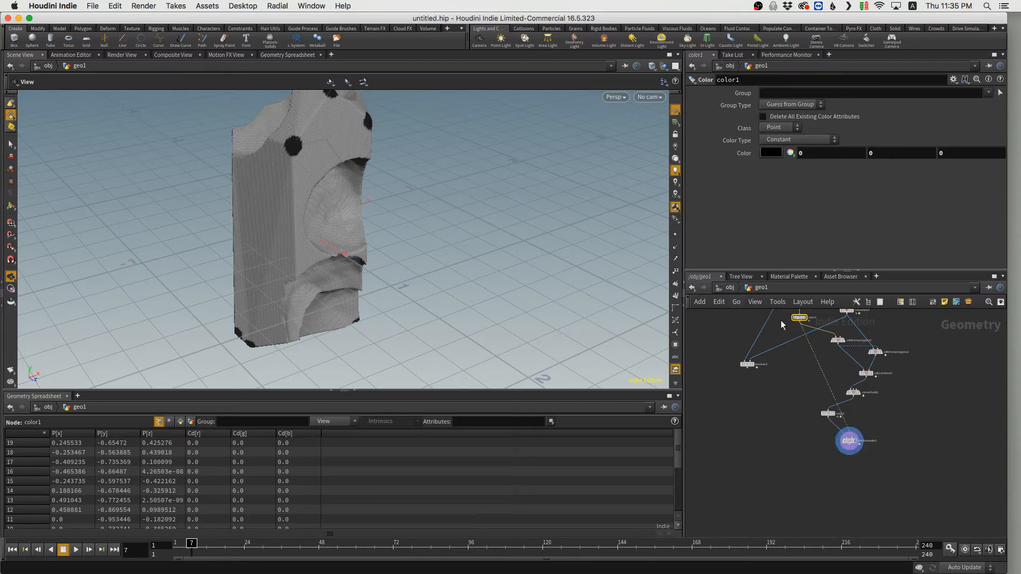
Display the faceted form's black Color node and examine its uncut geometry from several angles.
left_click(799, 322)
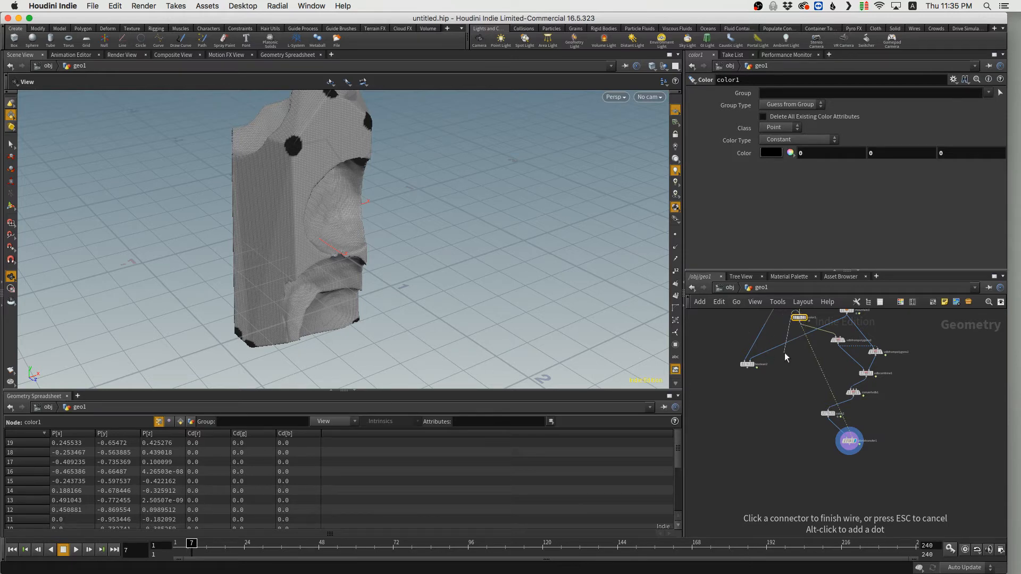
key("Escape")
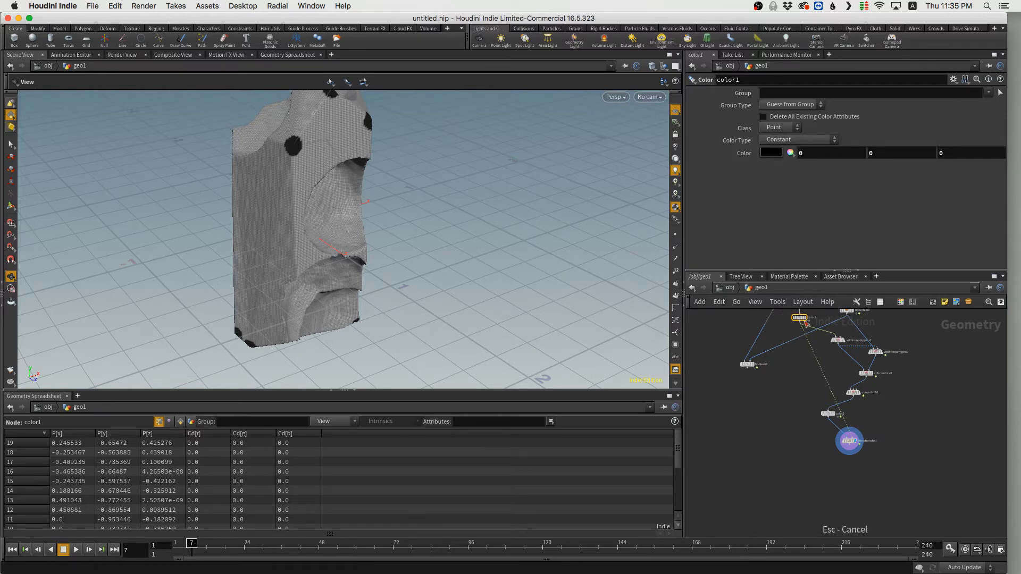
left_click(806, 319)
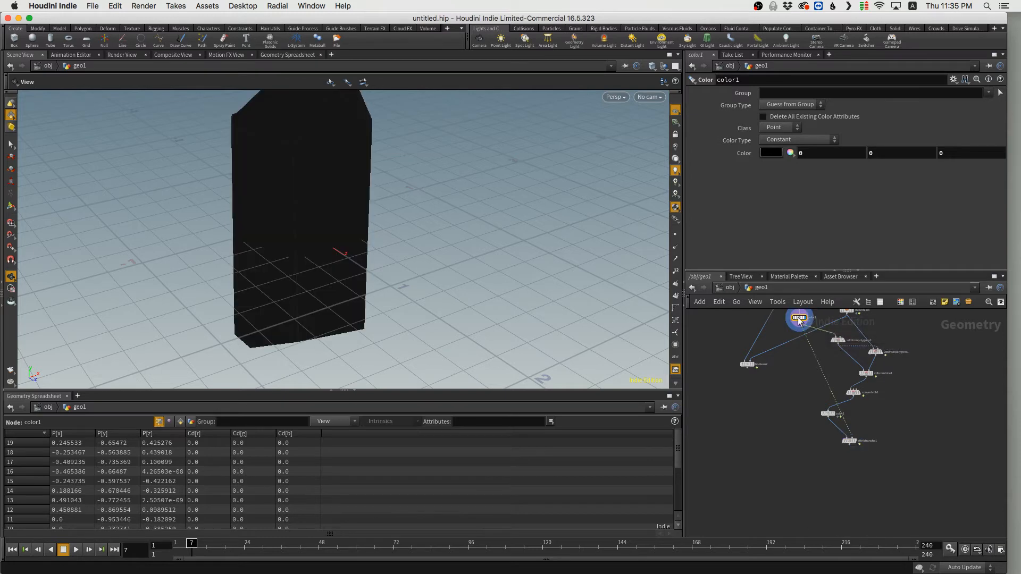
middle_click_drag(329, 234, 348, 305)
right_click_drag(322, 235, 317, 262)
left_click_drag(308, 268, 346, 265)
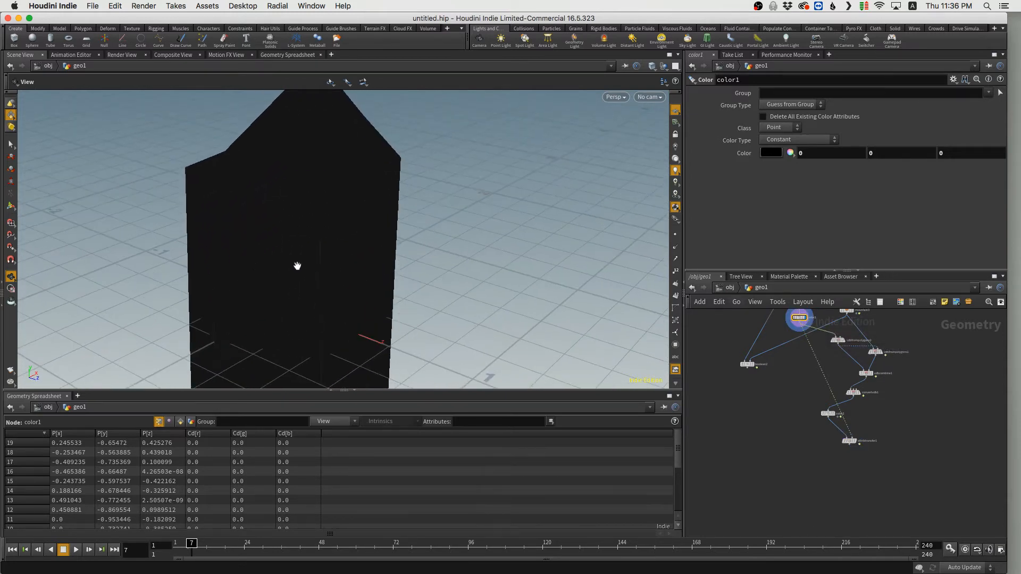
middle_click_drag(273, 230, 296, 196)
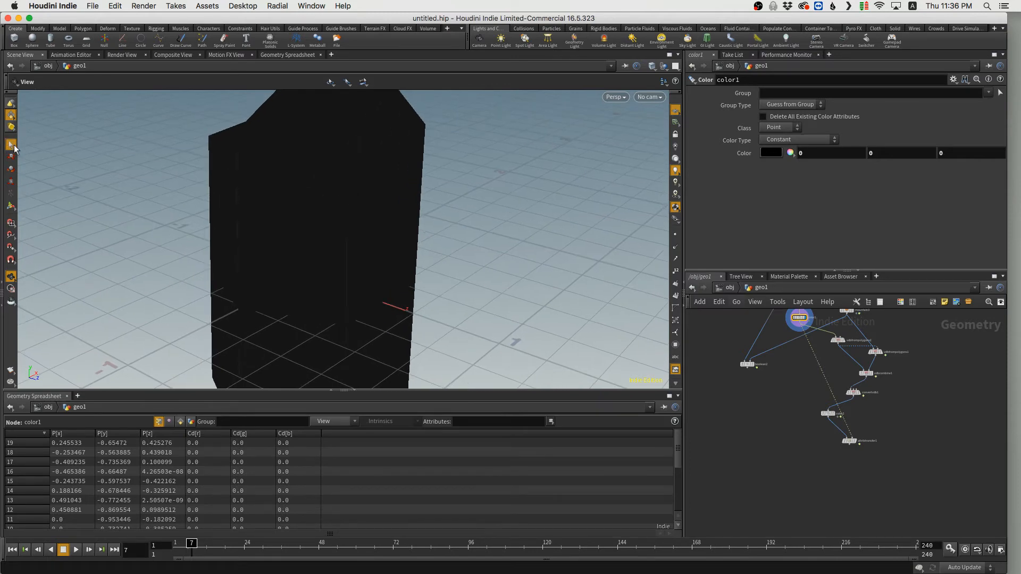
Select the five corner points of the faceted form's tall front face and find their rows in the Geometry Spreadsheet.
left_click(11, 144)
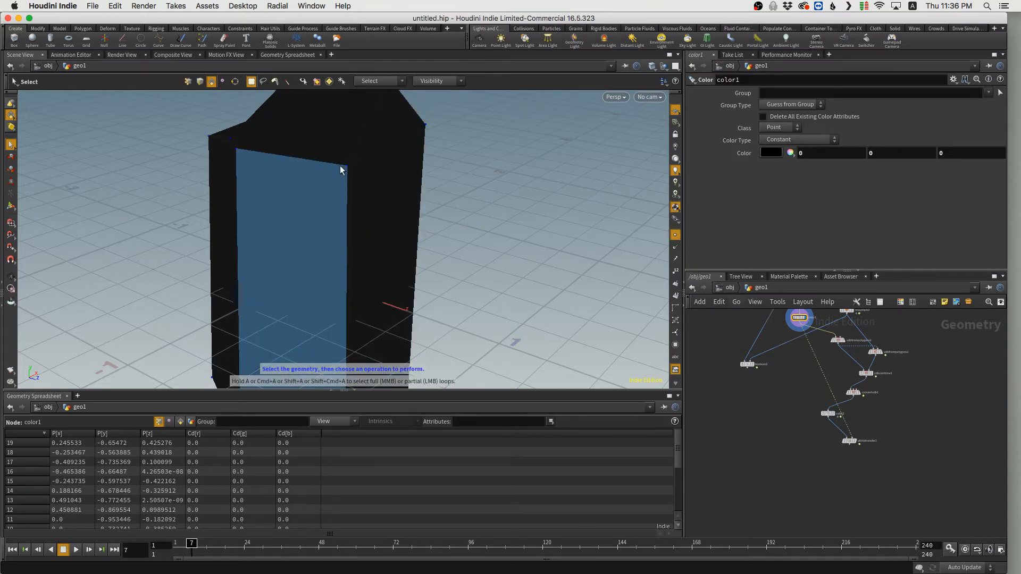
right_click_drag(398, 205, 377, 227, "alt")
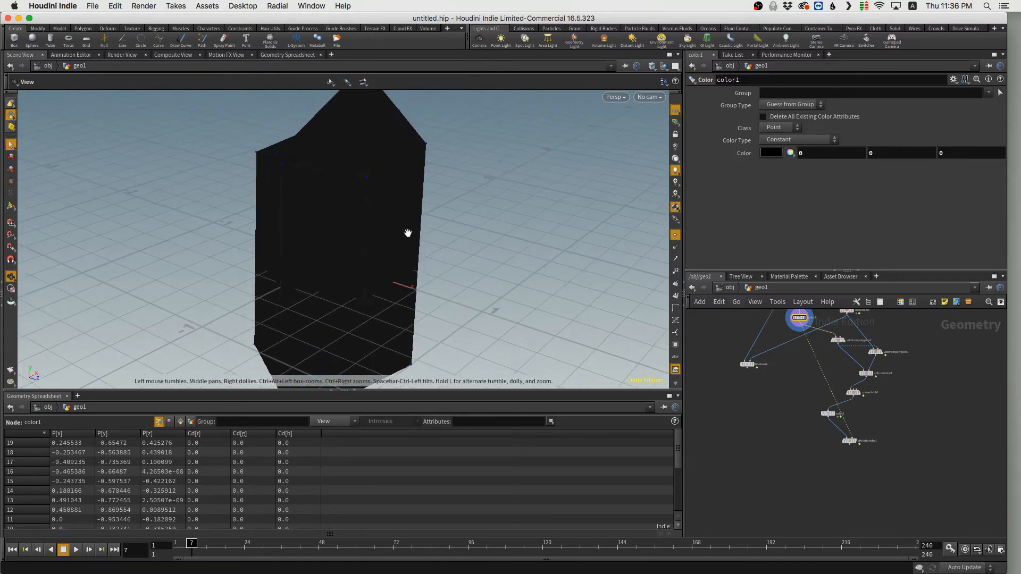
middle_click_drag(408, 233, 414, 148, "alt")
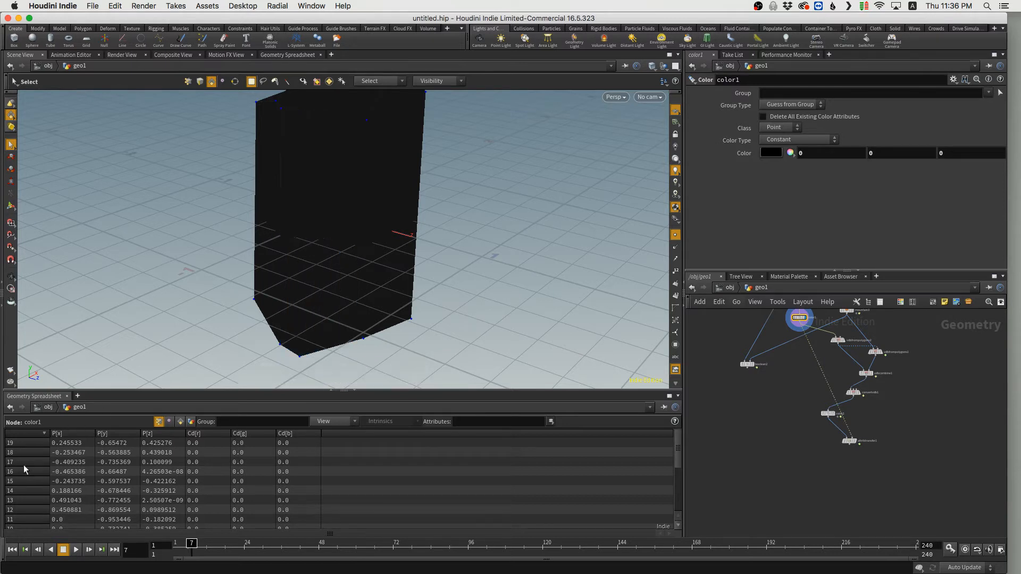
left_click(10, 115)
left_click(26, 119)
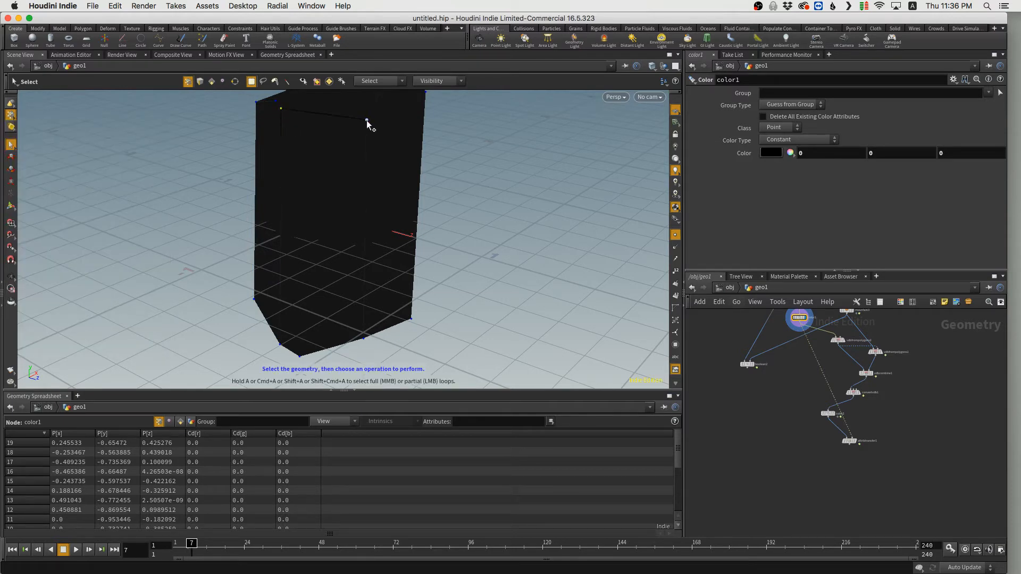
left_click(363, 339)
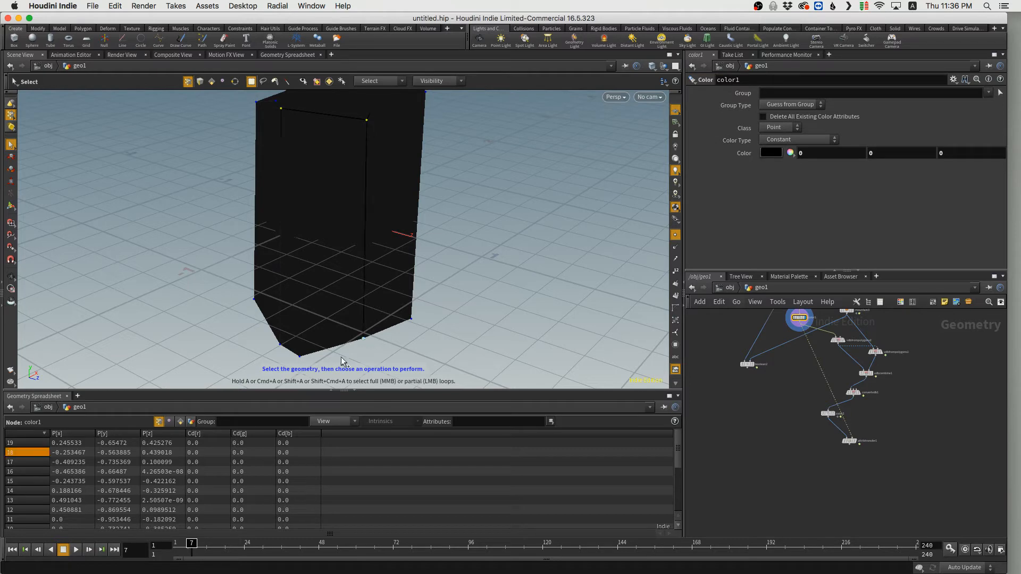
left_click(299, 355, "shift")
left_click(283, 347, "shift")
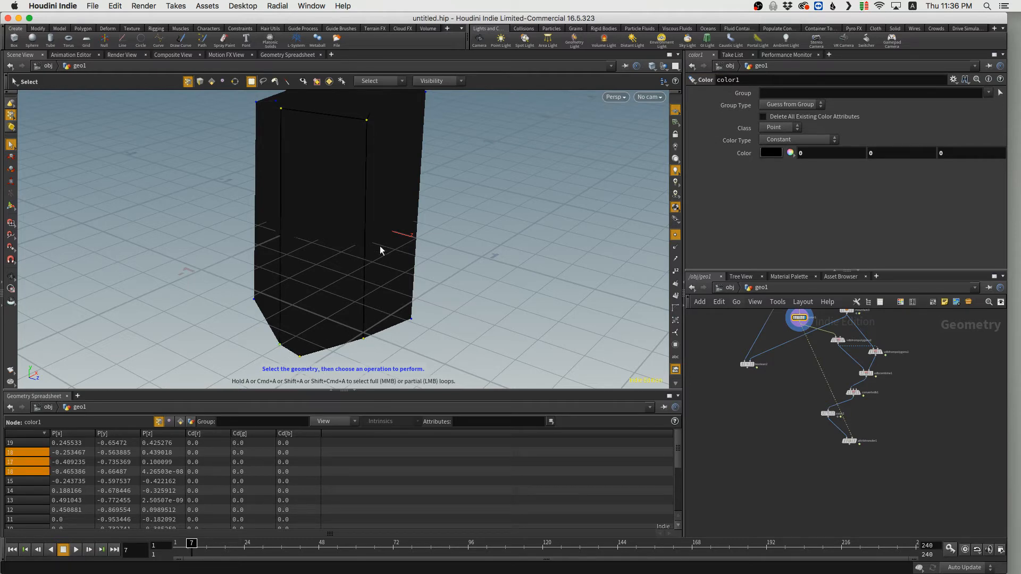
scroll(22, 461, "down", 3)
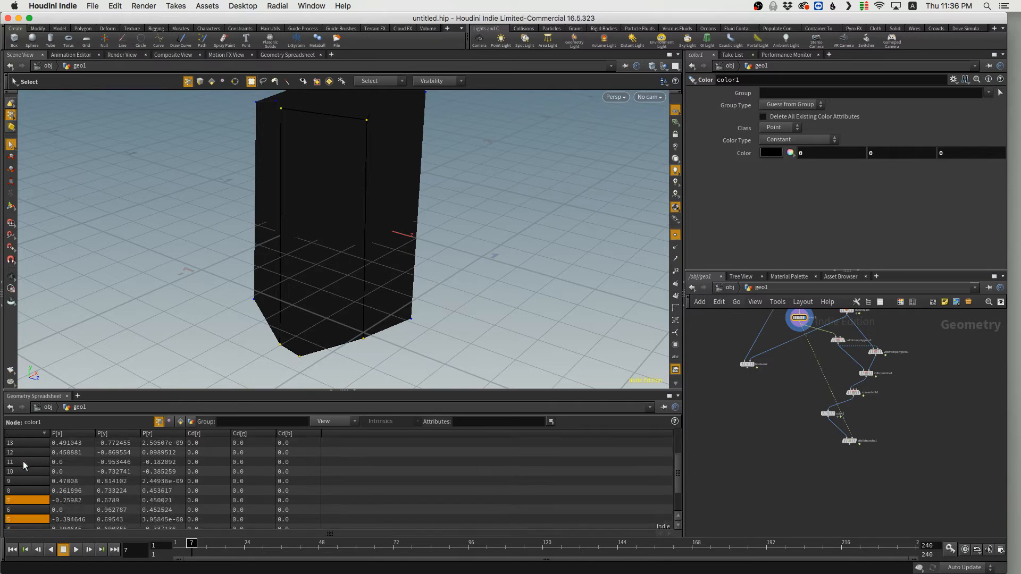
scroll(22, 464, "up", 3)
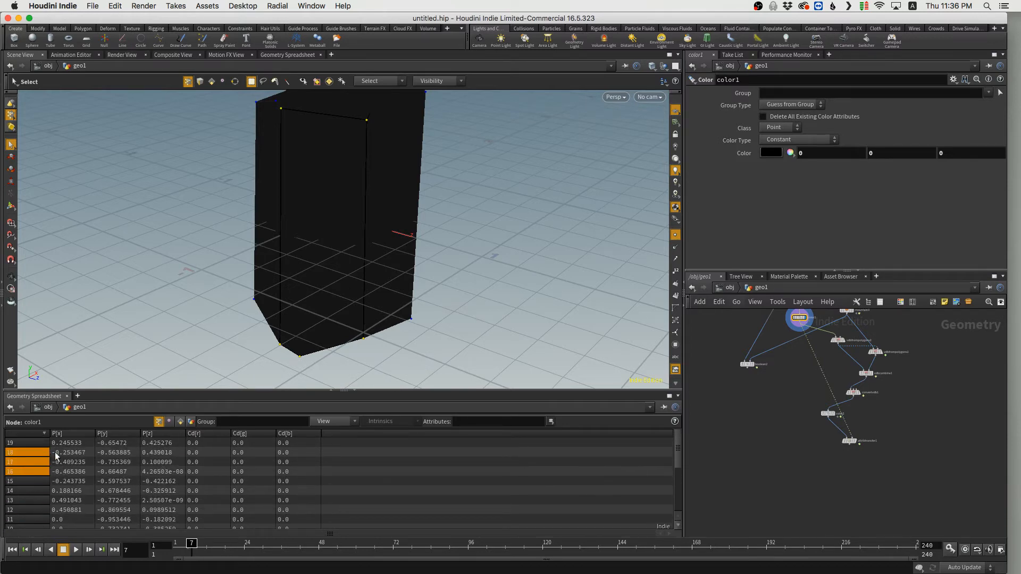
Select the tall front face as a primitive and compare its primitive and point entries in the Geometry Spreadsheet.
left_click(181, 422)
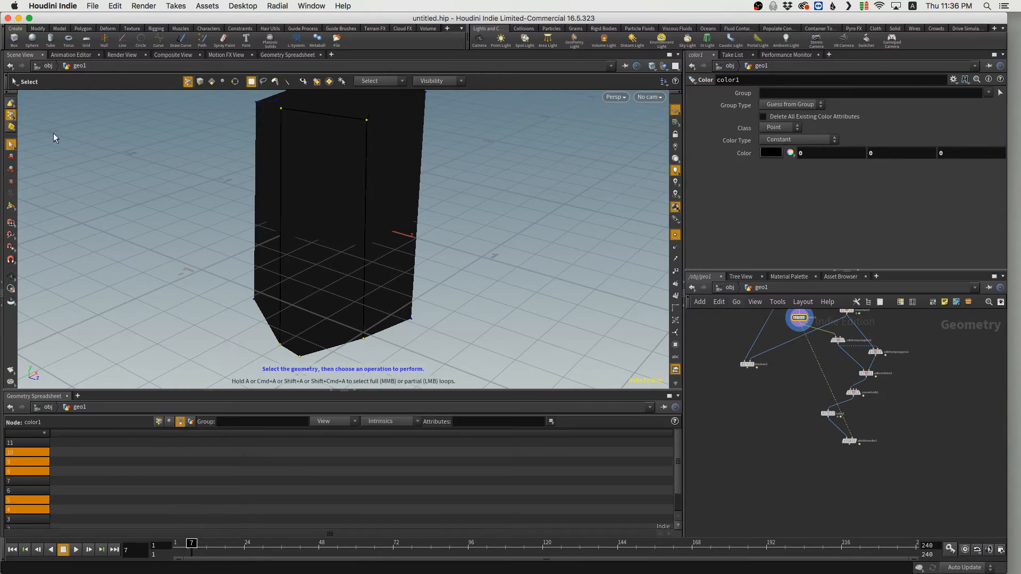
left_click(11, 119)
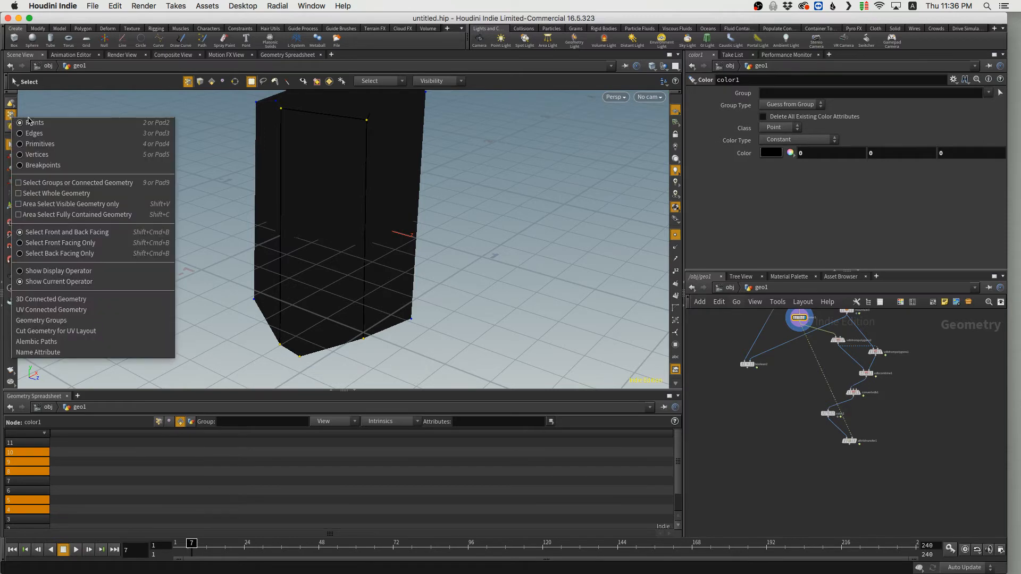
left_click(53, 144)
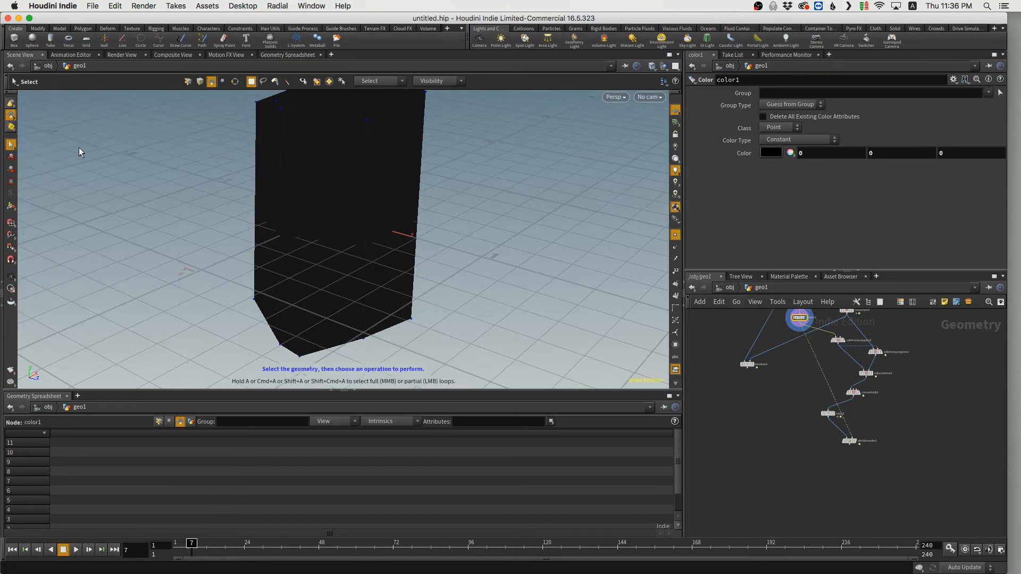
left_click(315, 193)
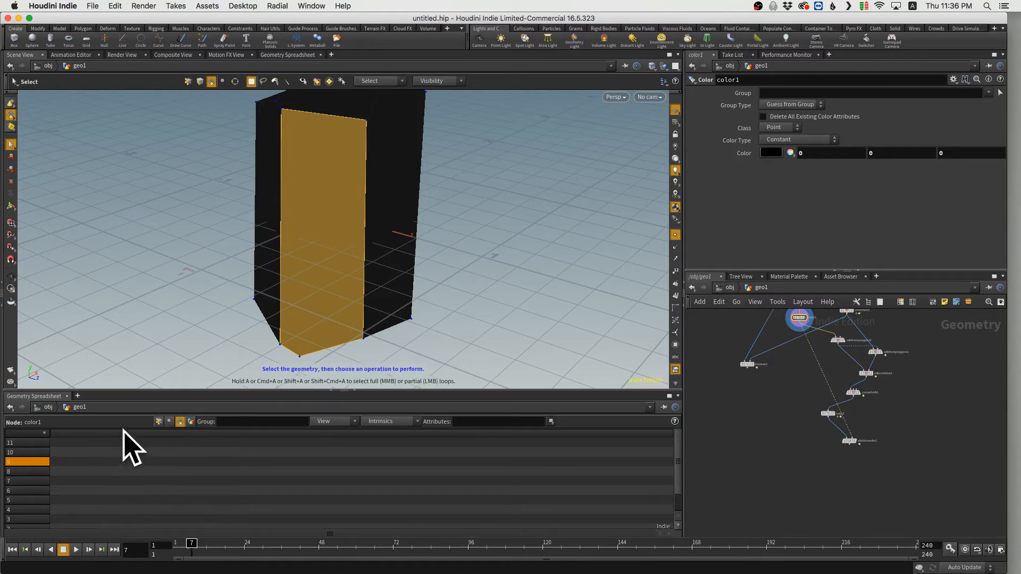
left_click(158, 422)
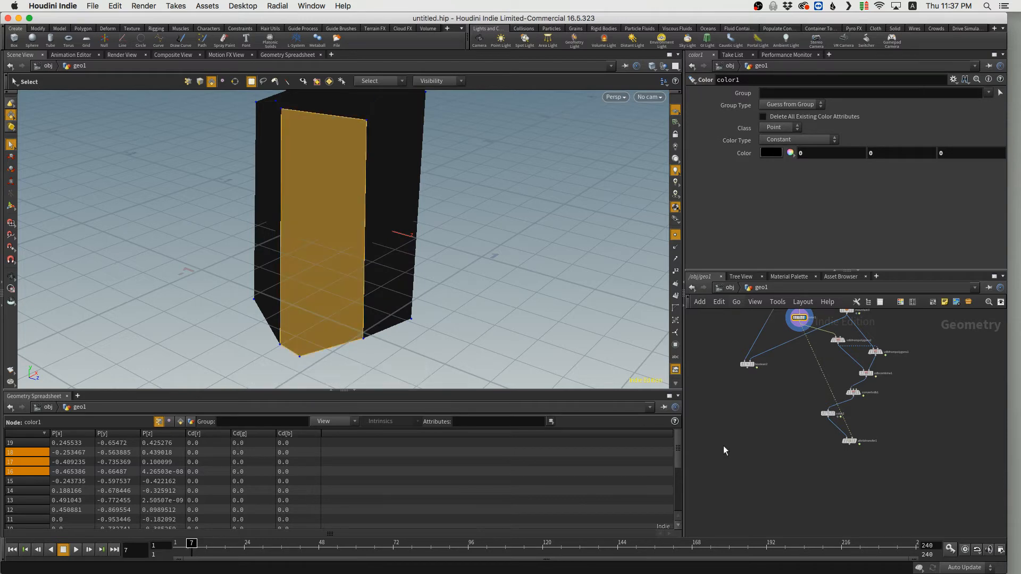
Display and select the Attribute Transfer node again, and hide the point markers in the viewport.
left_click(856, 439)
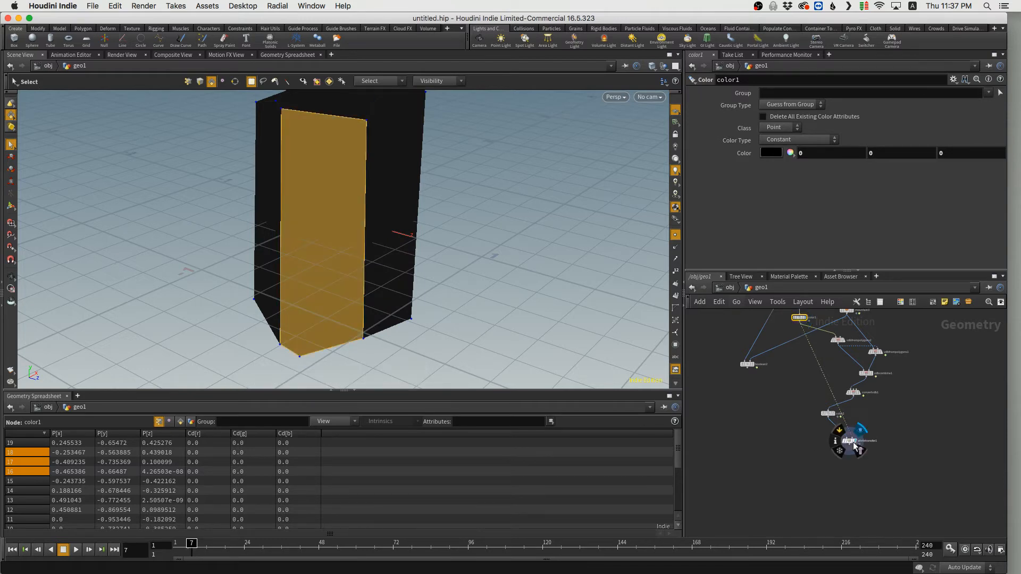
left_click(849, 441)
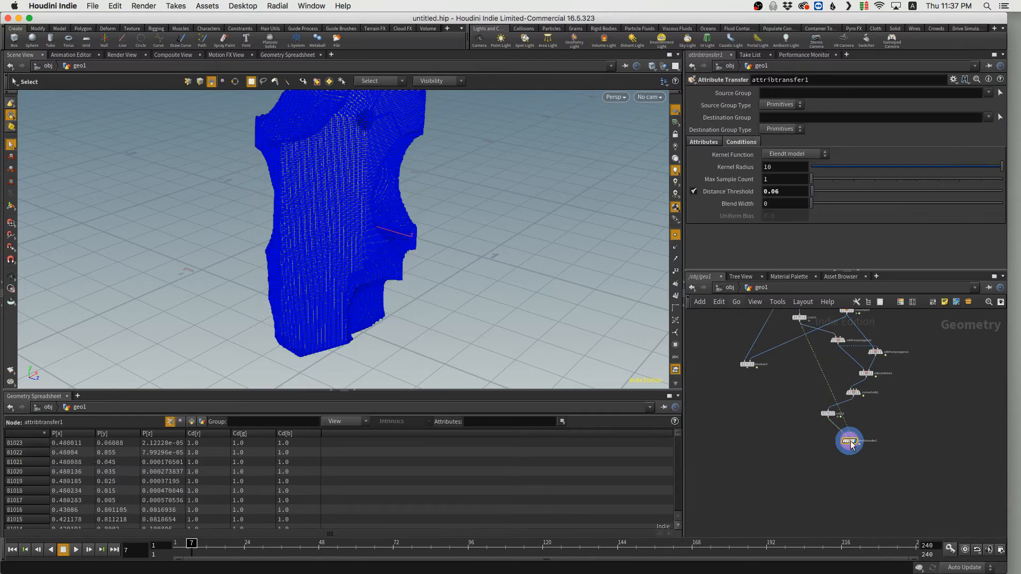
left_click(676, 237)
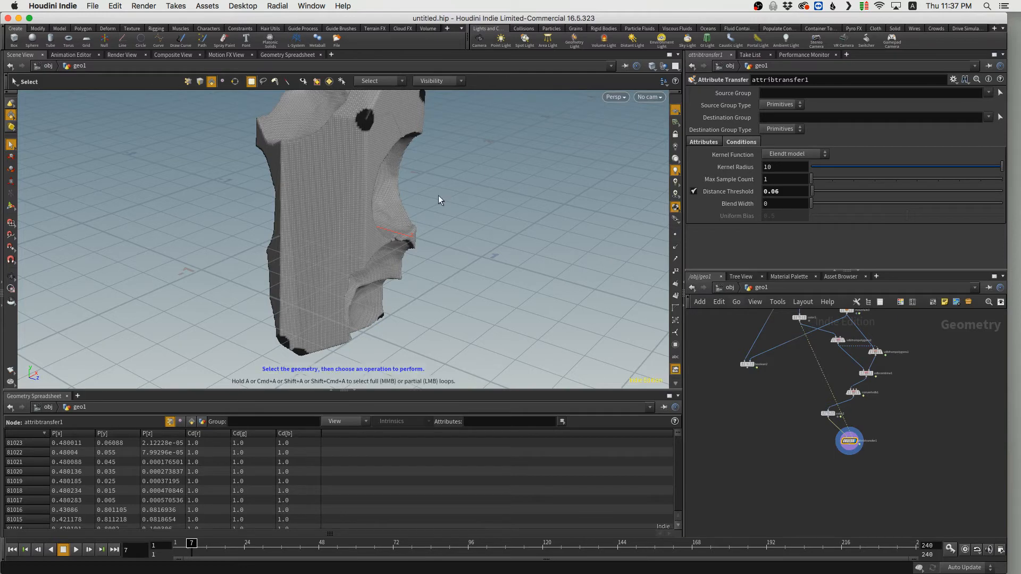
key("Escape")
left_click_drag(396, 187, 406, 183)
key("s")
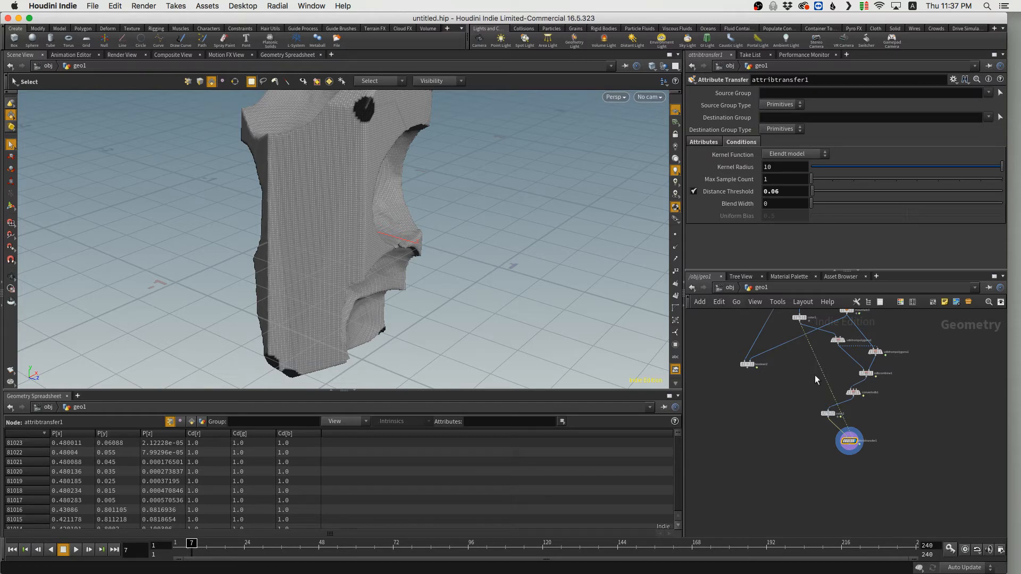
middle_click_drag(815, 376, 797, 415)
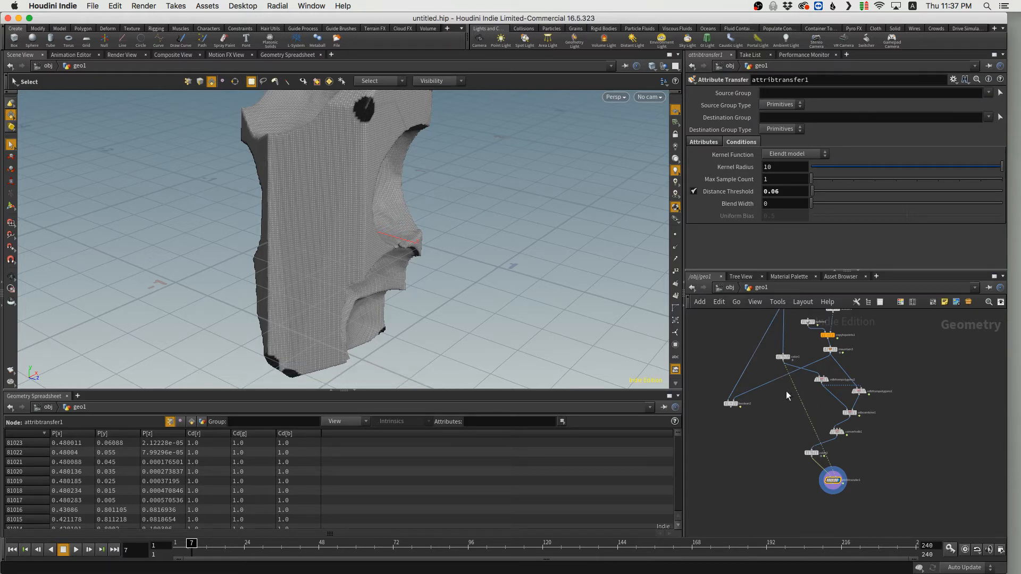
scroll(786, 391, "up", 3)
scroll(814, 393, "up", 2)
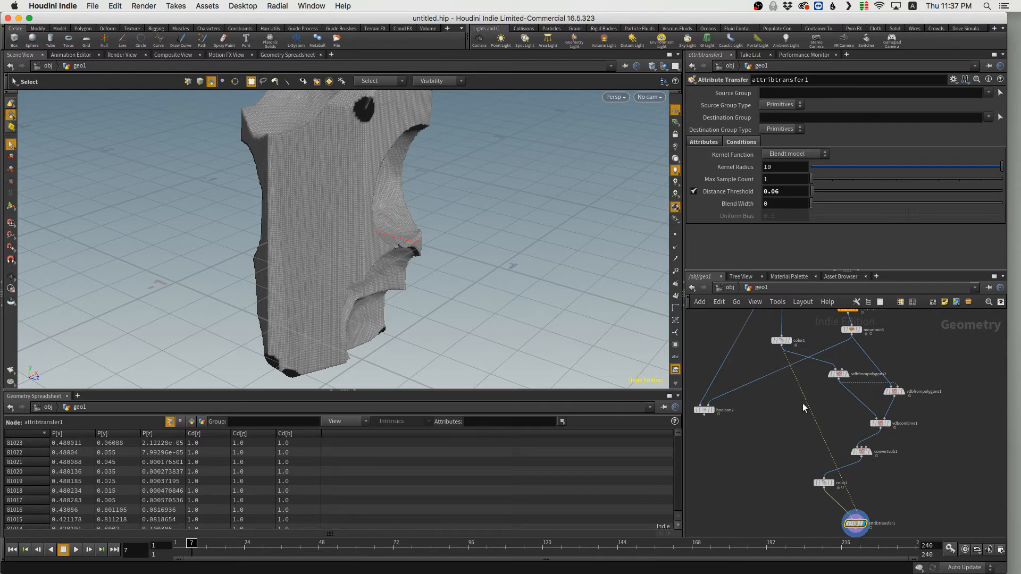
Display and select the black color1 node, and clear the face selection in the viewport.
scroll(830, 425, "up", 3)
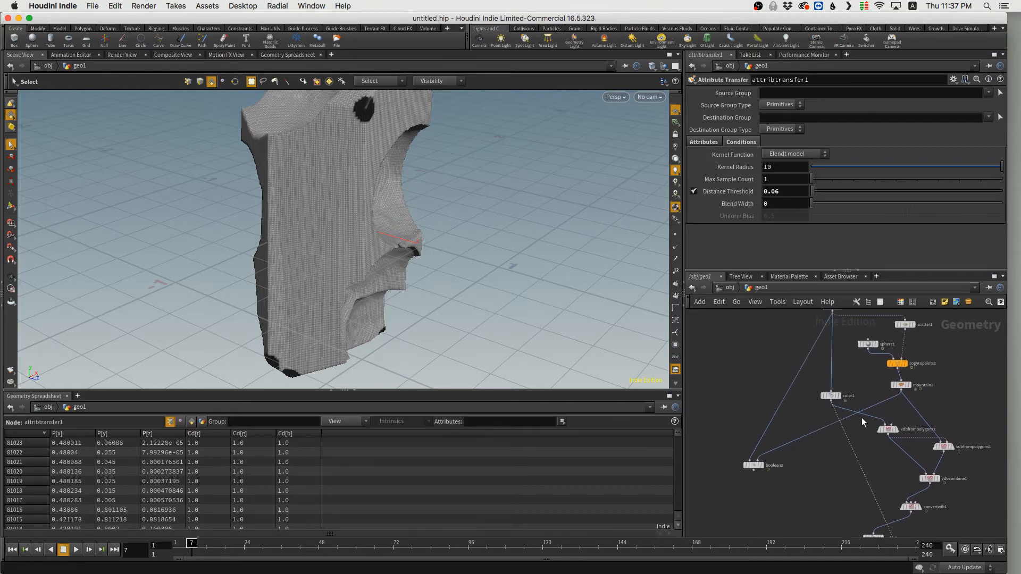
left_click(840, 396)
left_click(834, 400)
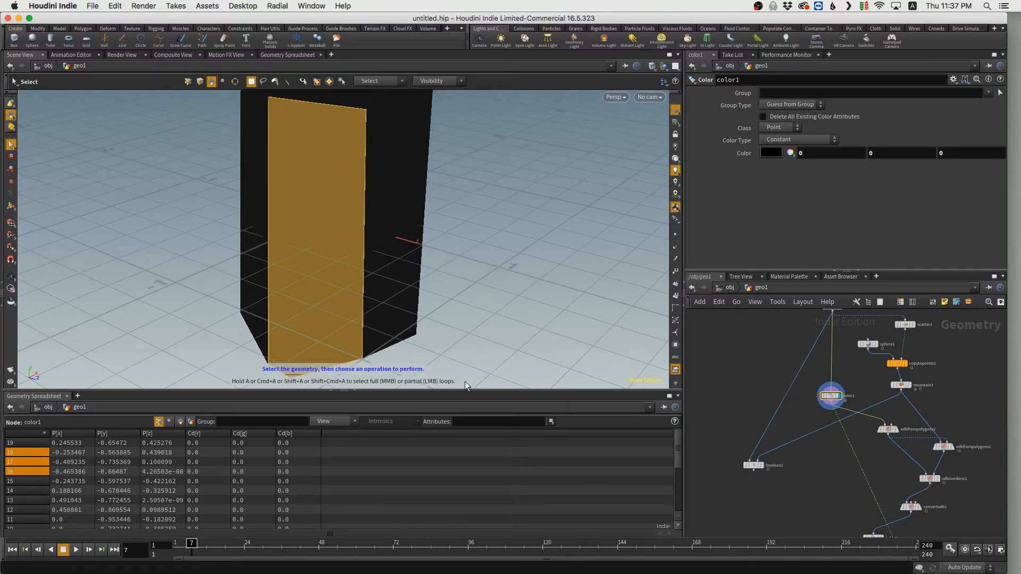
left_click(563, 313)
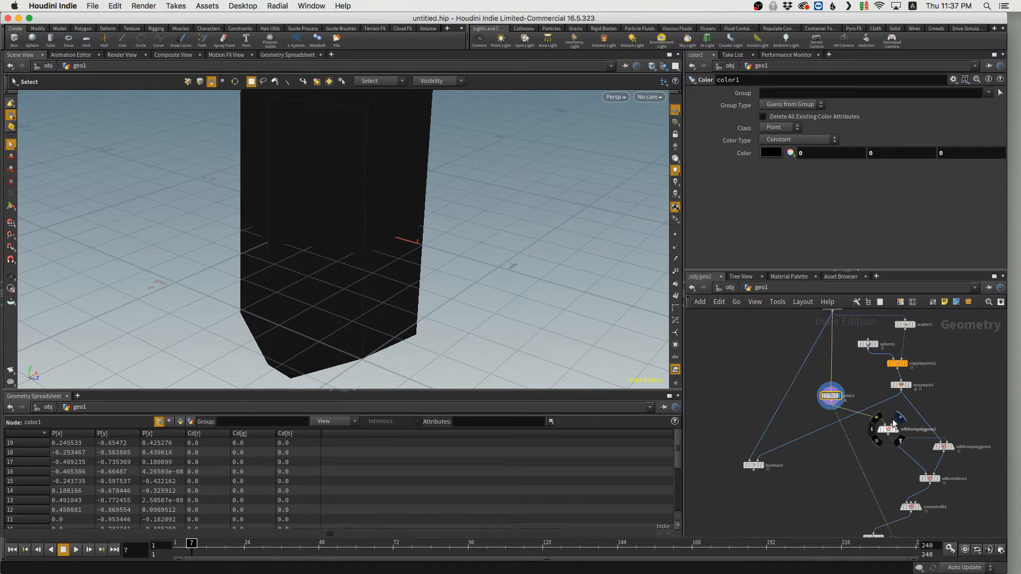
Preview the uncut form's VDB from Polygons node from another angle, and display the VDB Combine result for comparison.
middle_click_drag(893, 398, 898, 317)
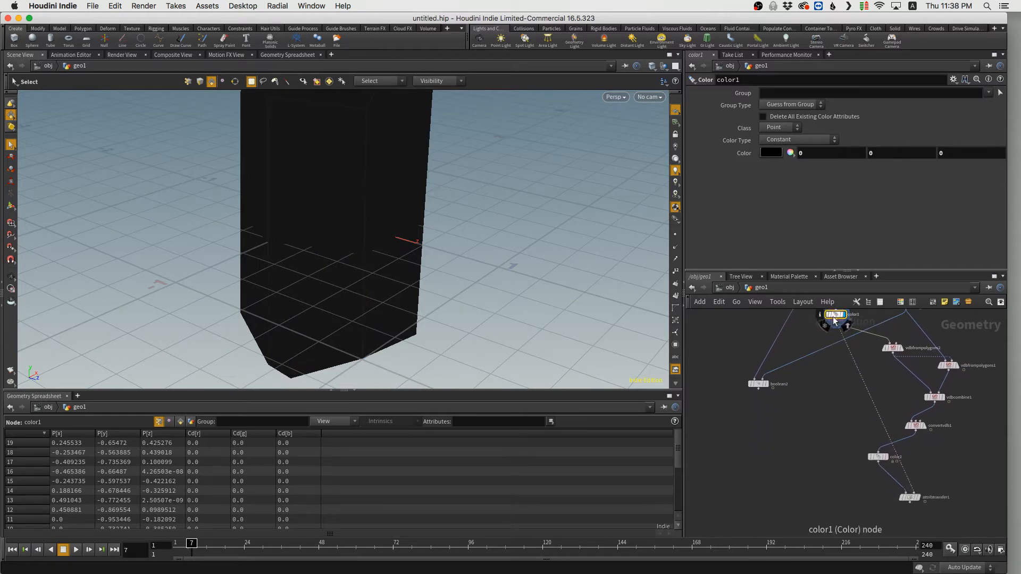
left_click(901, 350)
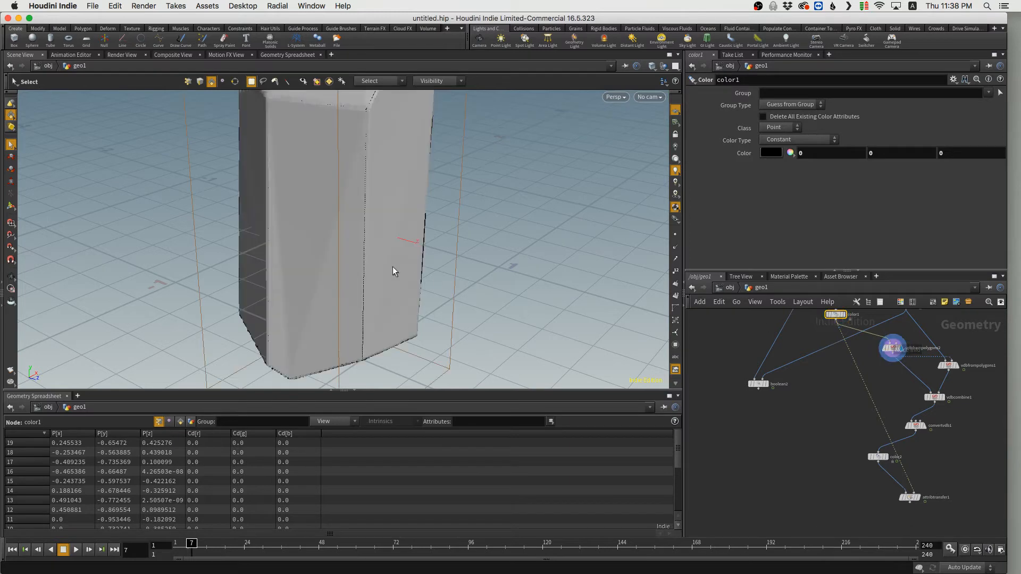
right_click_drag(379, 199, 358, 163, "alt")
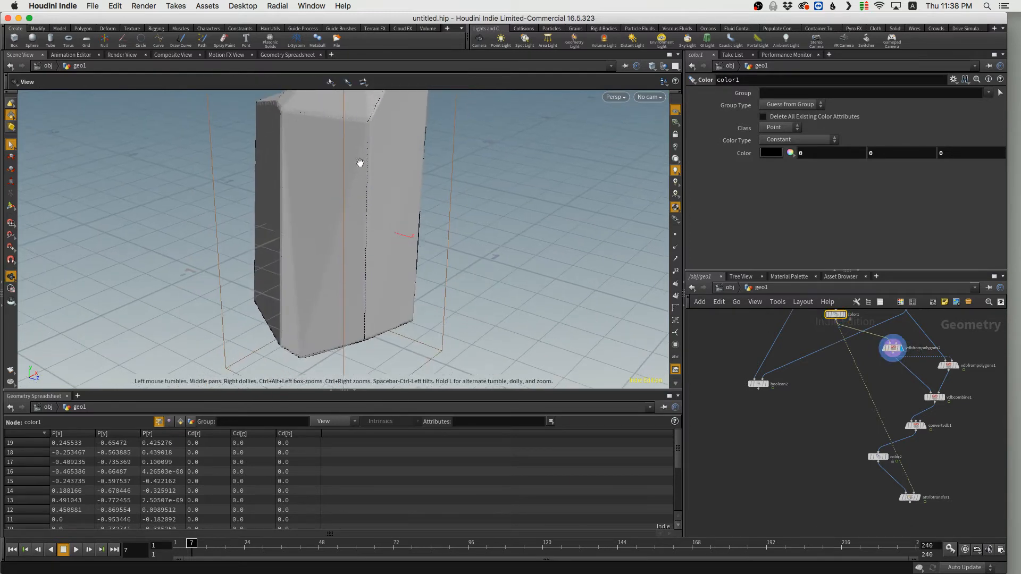
middle_click_drag(388, 152, 367, 170, "alt")
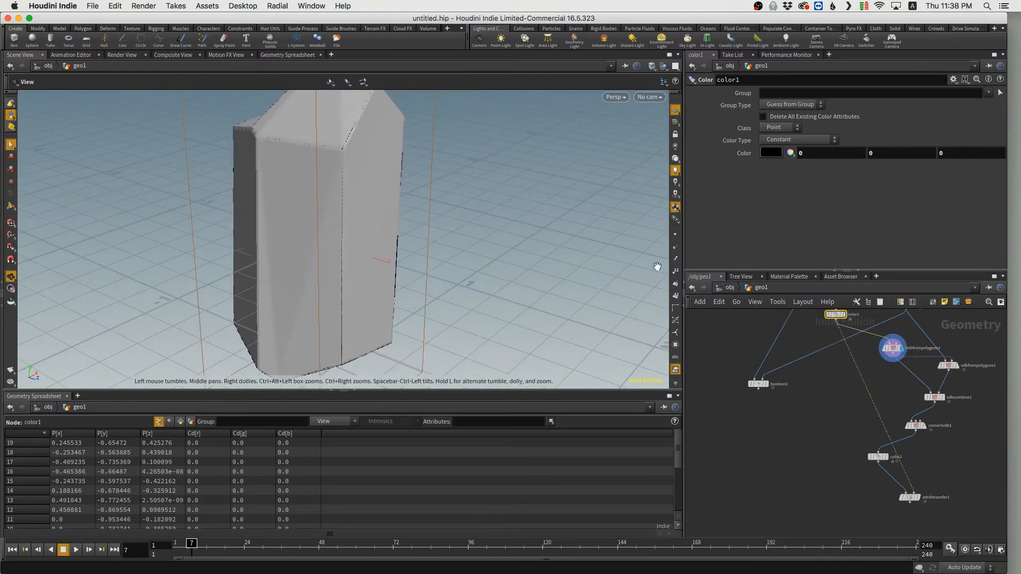
left_click(944, 398)
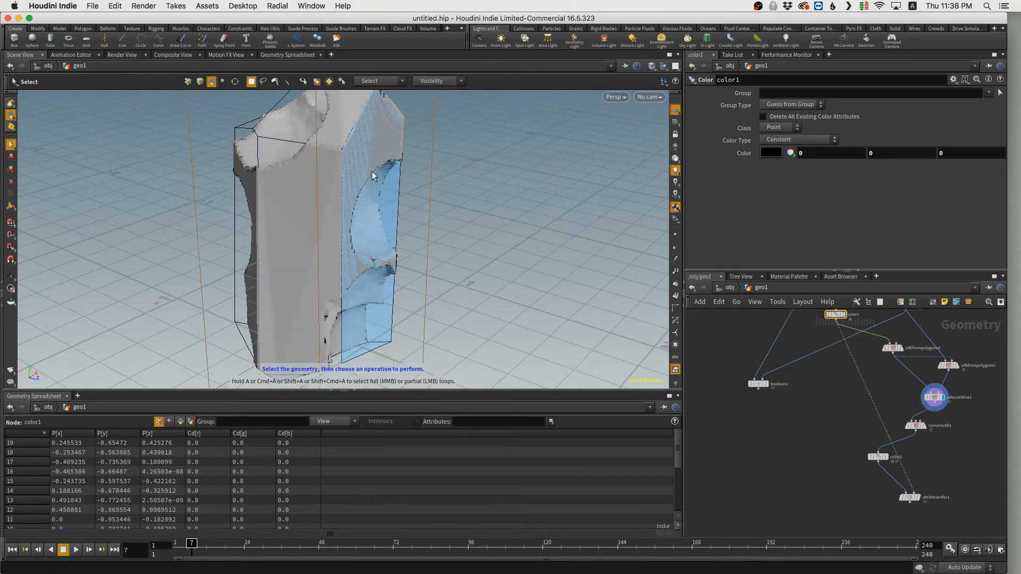
Duplicate the Convert VDB node, feed it from the uncut form's VDB from Polygons node, and display it.
left_click_drag(915, 425, 890, 398, "alt")
left_click(892, 354)
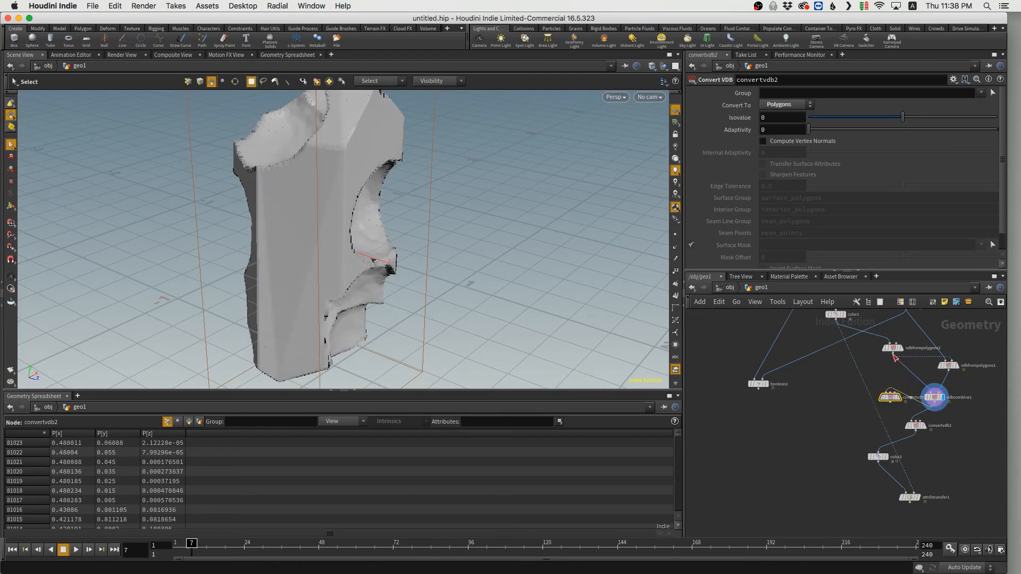
left_click(887, 397)
mouse_move(922, 430)
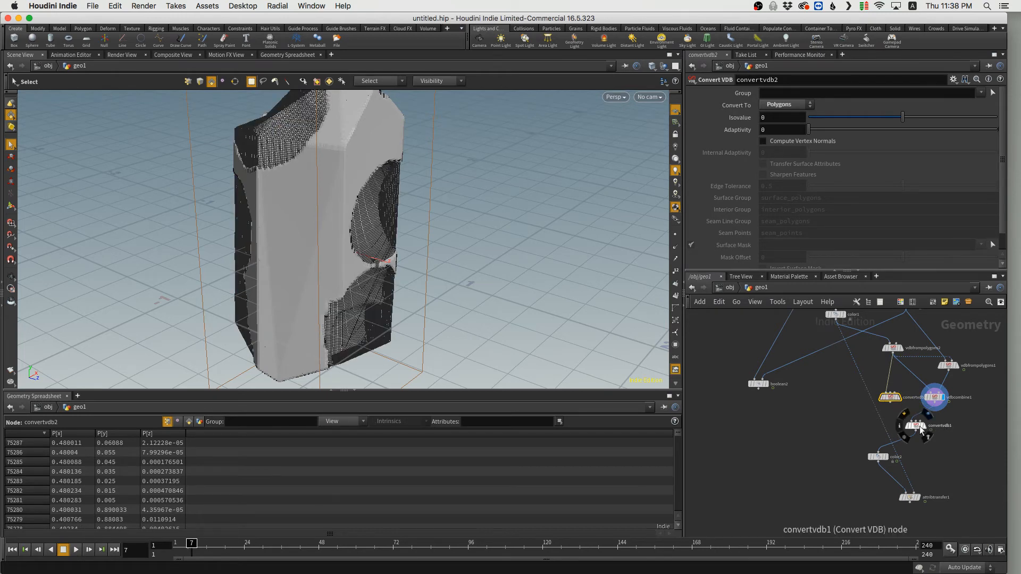
mouse_move(893, 399)
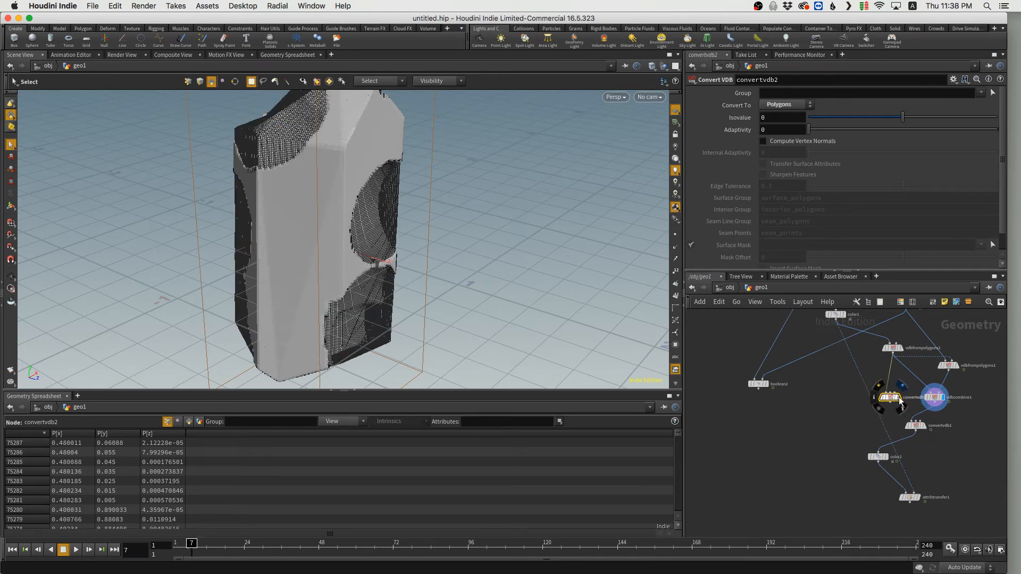
left_click(900, 402)
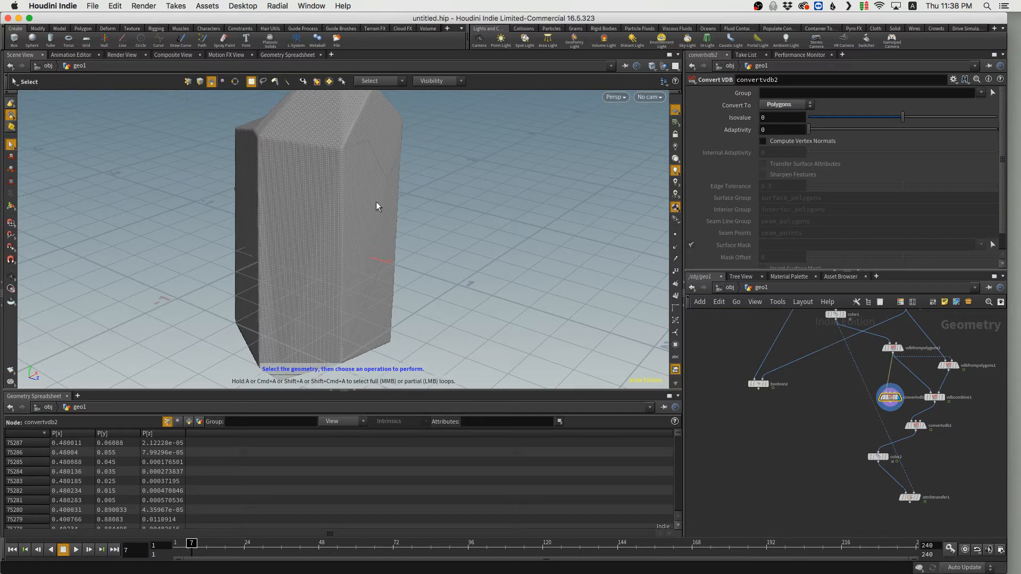
Compare the duplicated Convert VDB's dense mesh with the color1 node's geometry by displaying each in turn.
right_click_drag(283, 219, 314, 219, "alt")
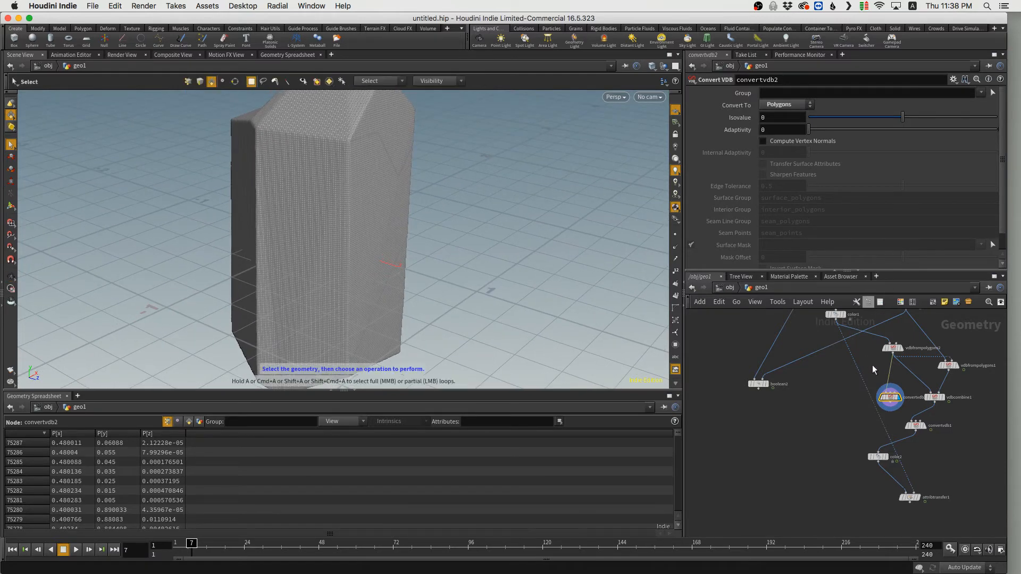
middle_click_drag(873, 367, 839, 411)
left_click(809, 359)
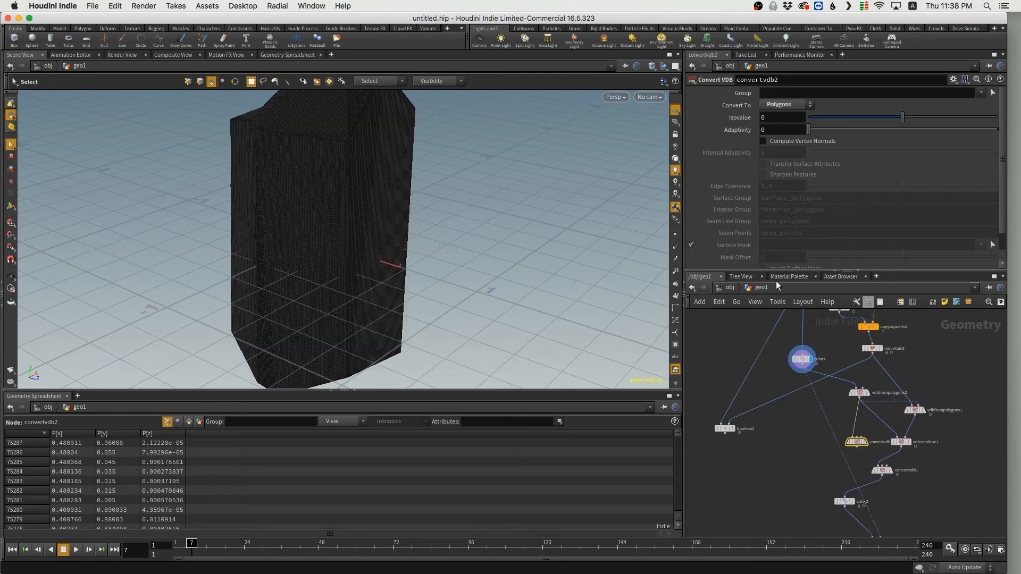
left_click(801, 360)
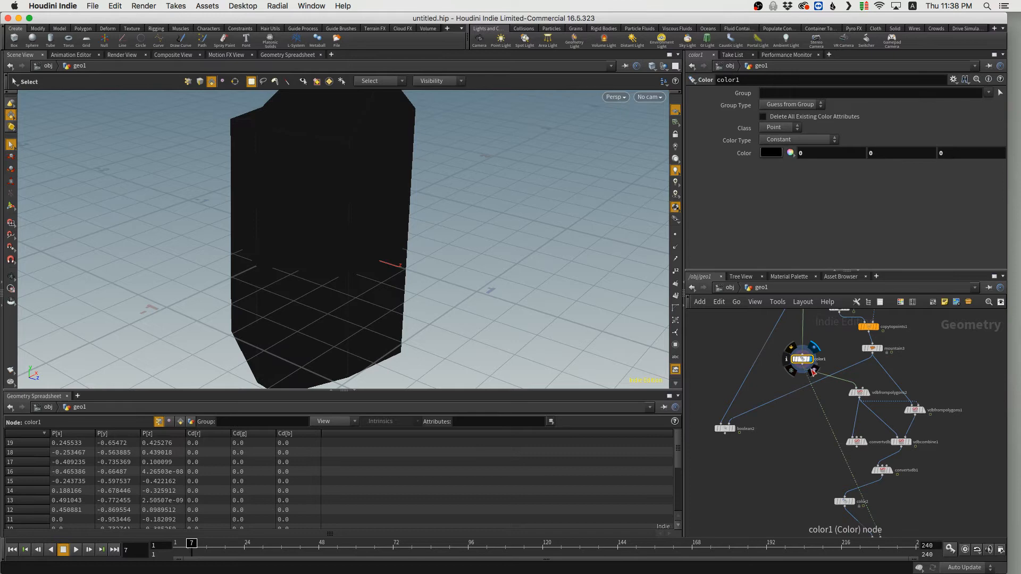
left_click(864, 443)
left_click(868, 429)
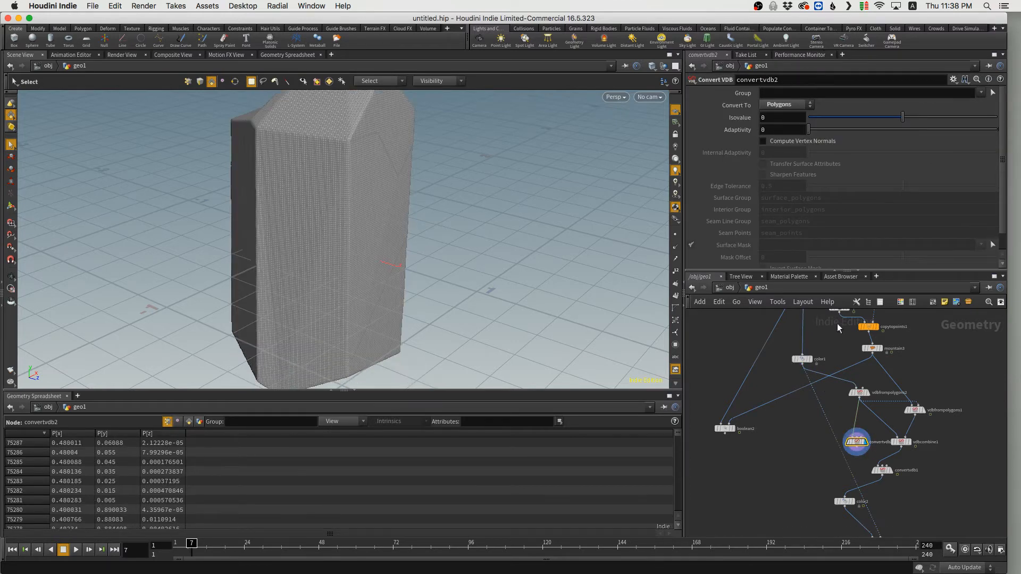
Wire the faceted form's Boolean directly into its VDB from Polygons node, and move color1 down beside the lower Color node.
scroll(817, 346, "down", 3)
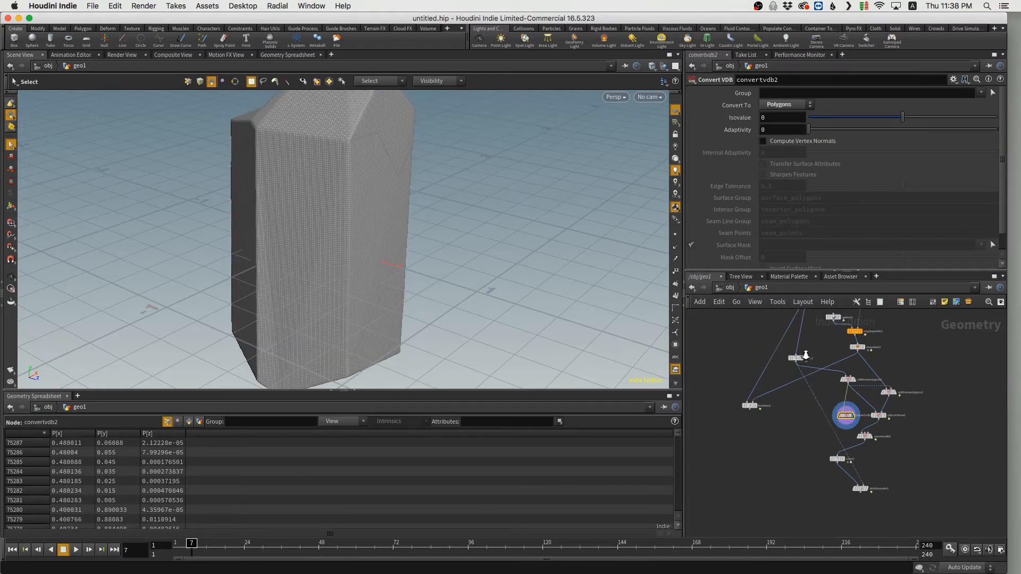
scroll(816, 350, "up", 2)
middle_click_drag(808, 365, 775, 437)
left_click(759, 437)
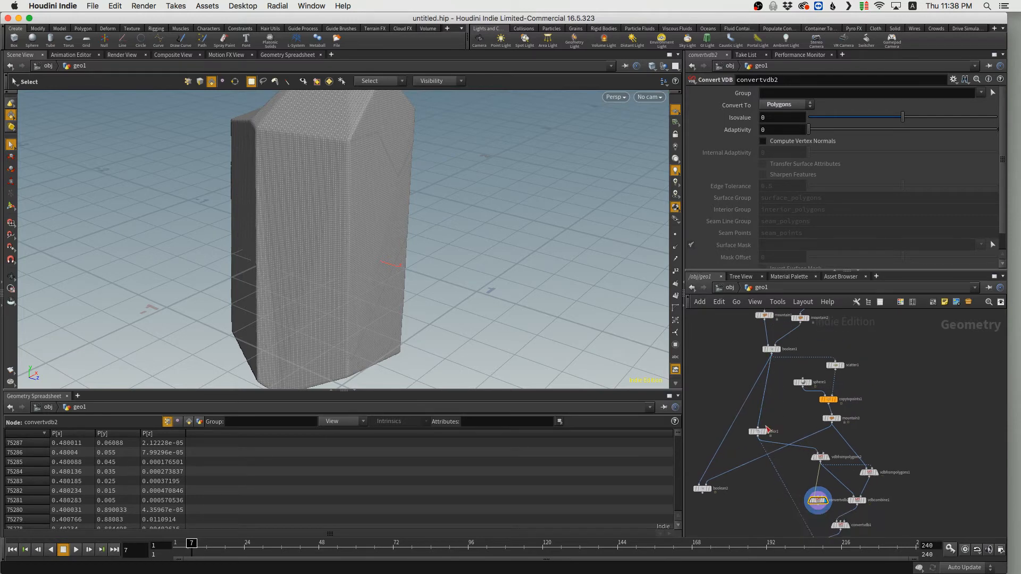
left_click_drag(762, 431, 770, 418)
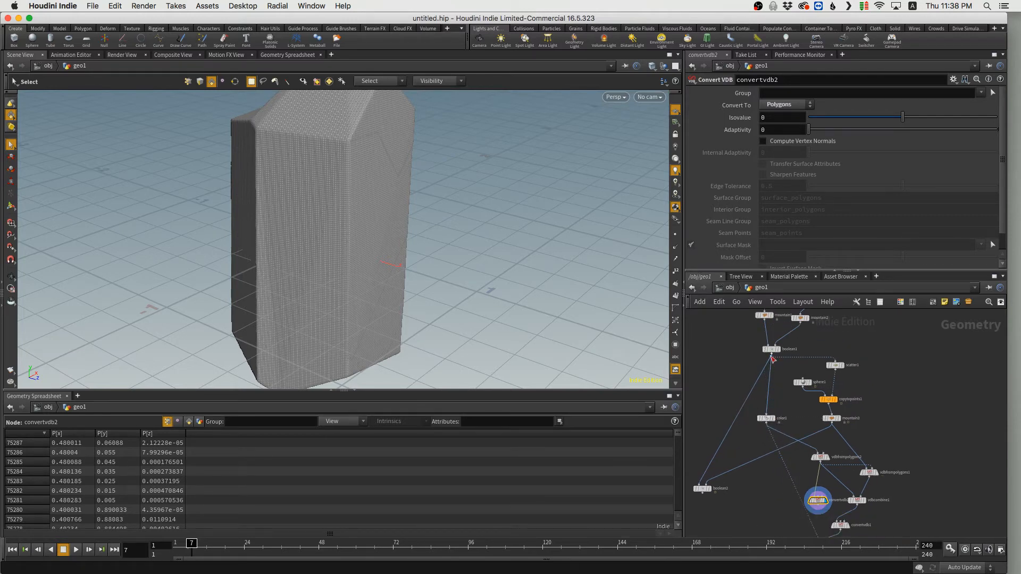
middle_click_drag(783, 373, 763, 341)
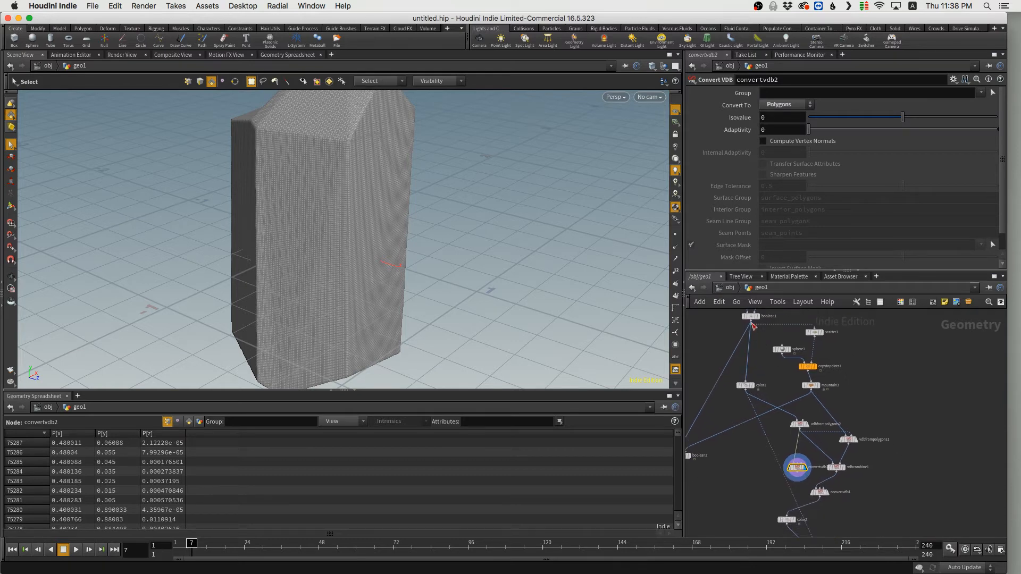
left_click(750, 321)
left_click(806, 413)
middle_click_drag(772, 382, 766, 347)
left_click_drag(753, 351, 784, 460)
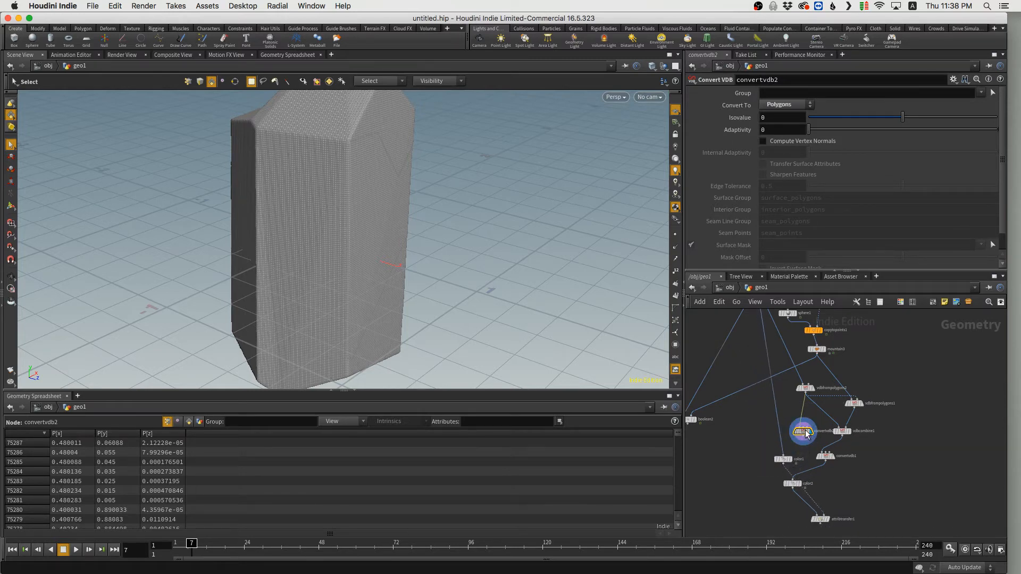
Inspect the point density of the uncut form's Convert VDB mesh by briefly showing its point markers.
left_click(812, 435)
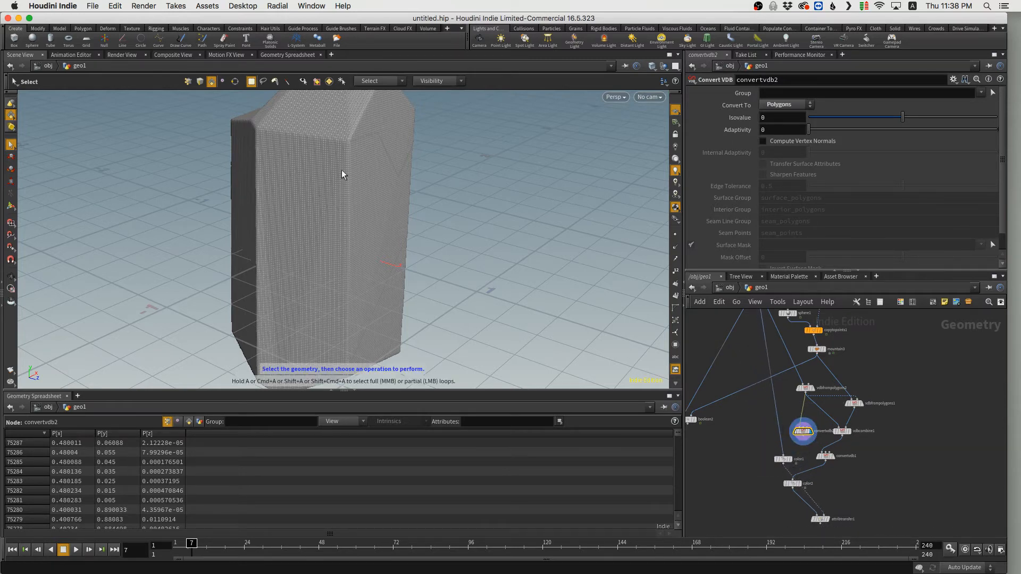
left_click(675, 235)
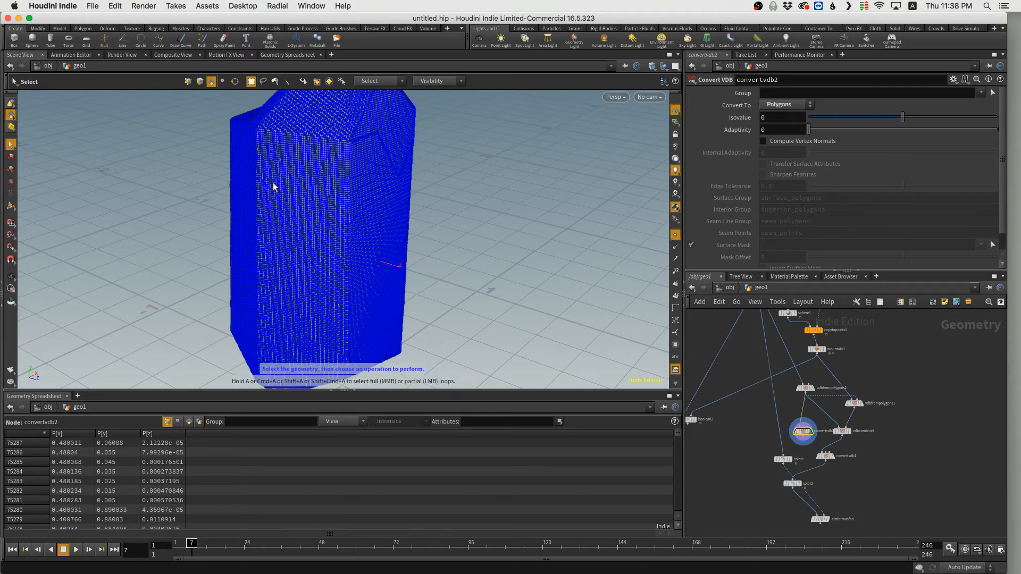
left_click(675, 235)
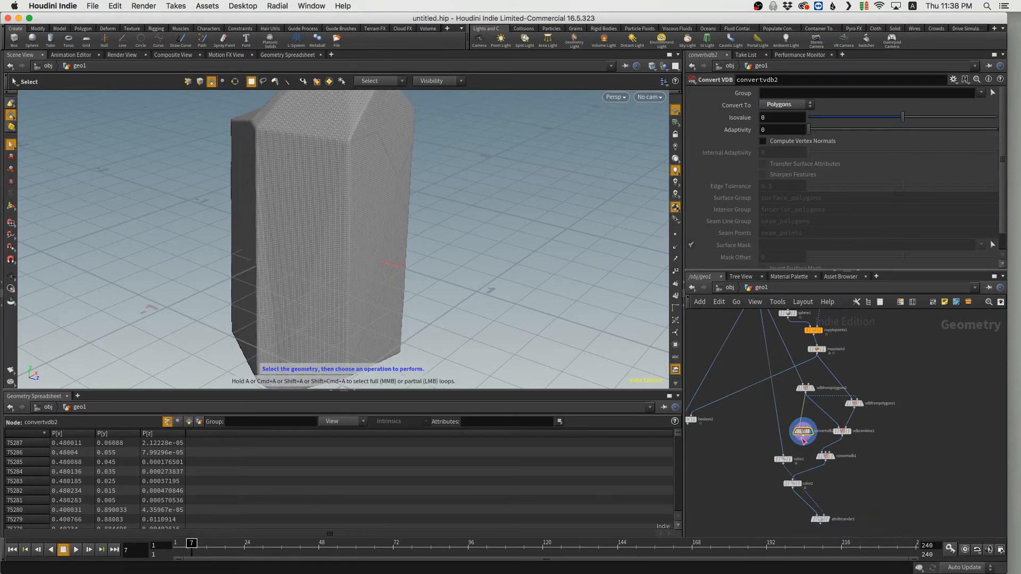
Connect the uncut form's Convert VDB node to color1 and display the black mesh.
left_click(803, 441)
left_click(785, 455)
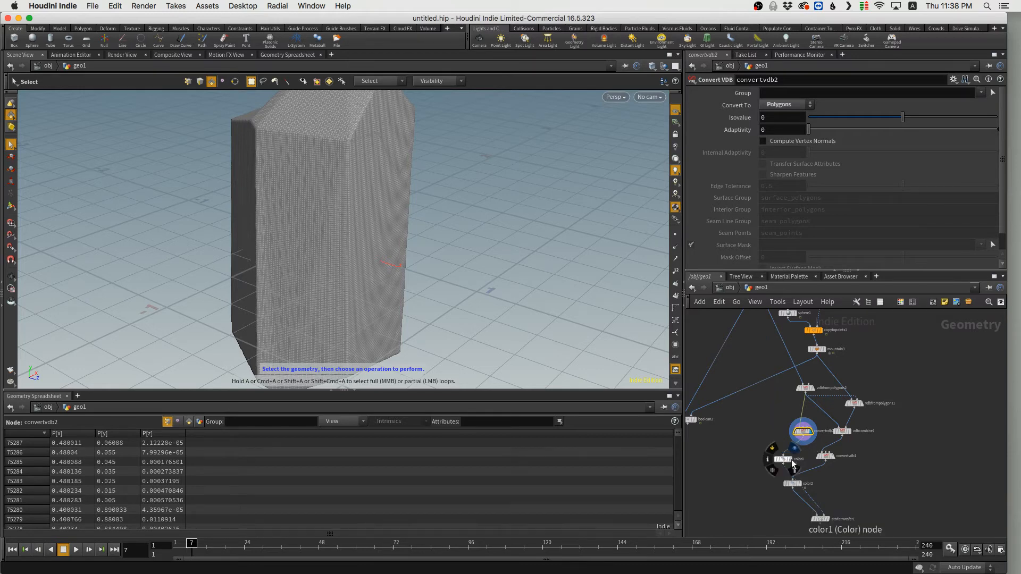
left_click(790, 459)
scroll(331, 227, "up", 3)
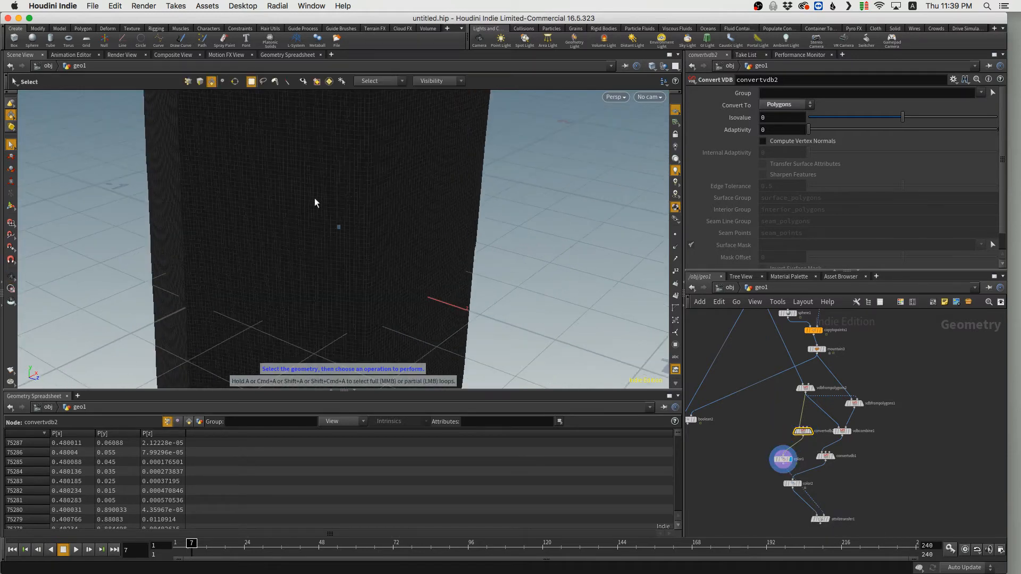
Show point markers on the black mesh and examine the color1 point values in the Geometry Spreadsheet.
left_click(676, 234)
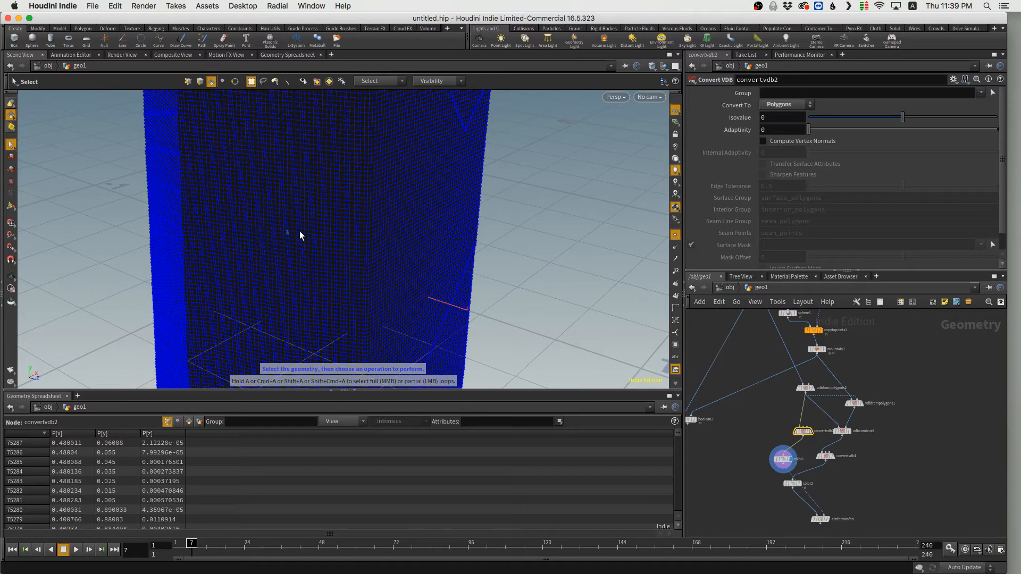
scroll(264, 228, "down", 5)
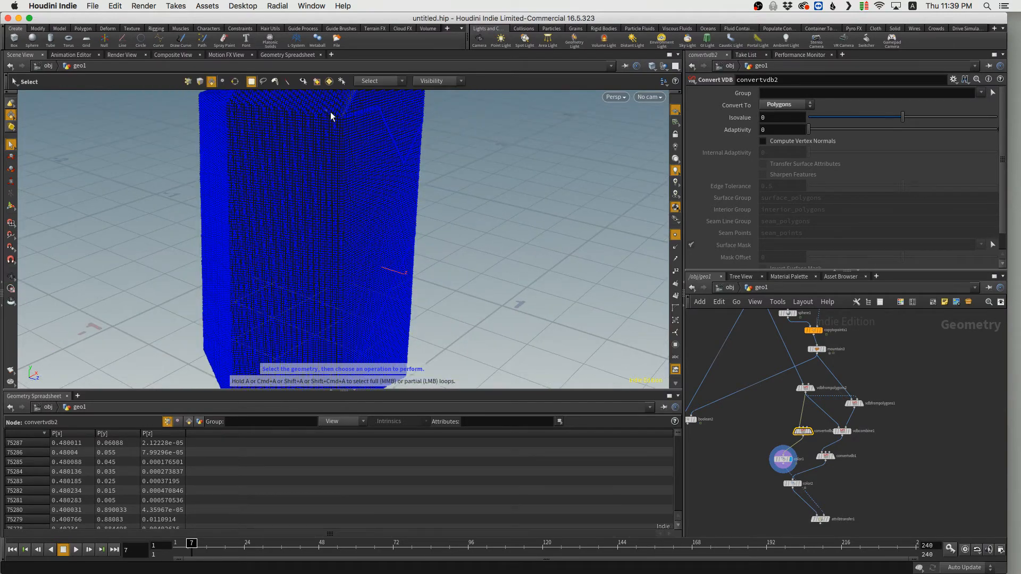
right_click_drag(283, 217, 264, 205, "alt")
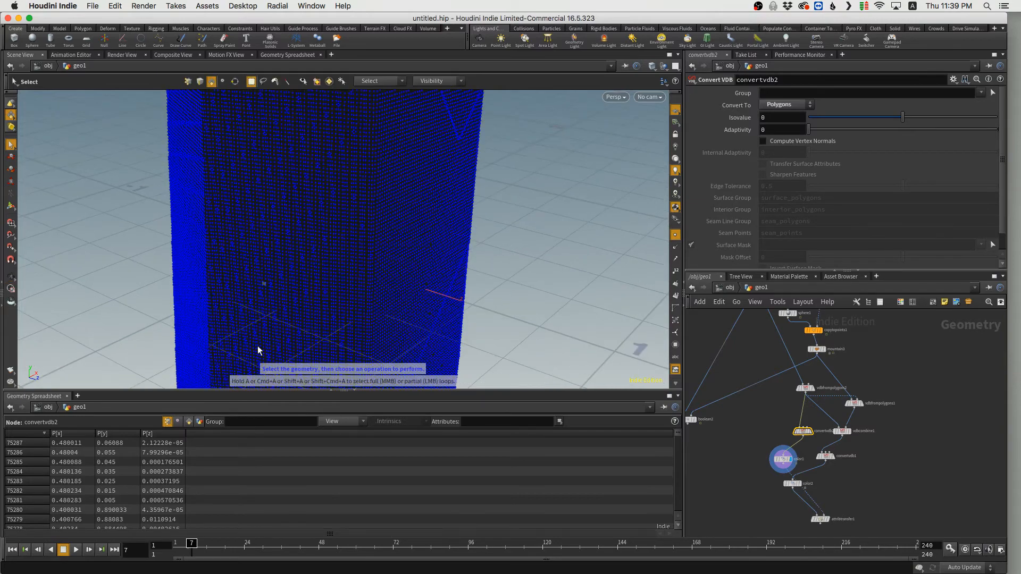
left_click(782, 459)
scroll(218, 447, "down", 10)
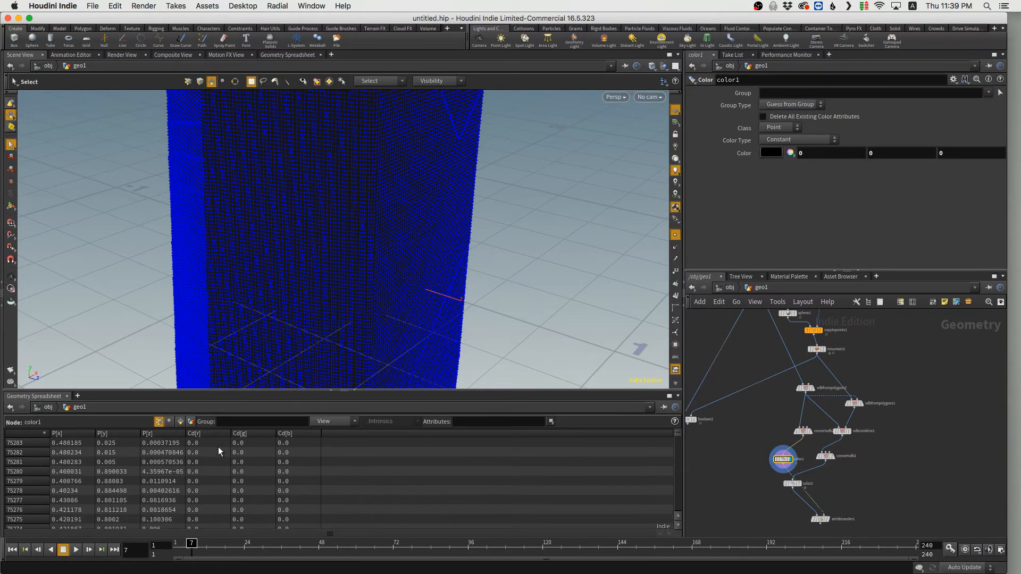
scroll(260, 461, "down", 7)
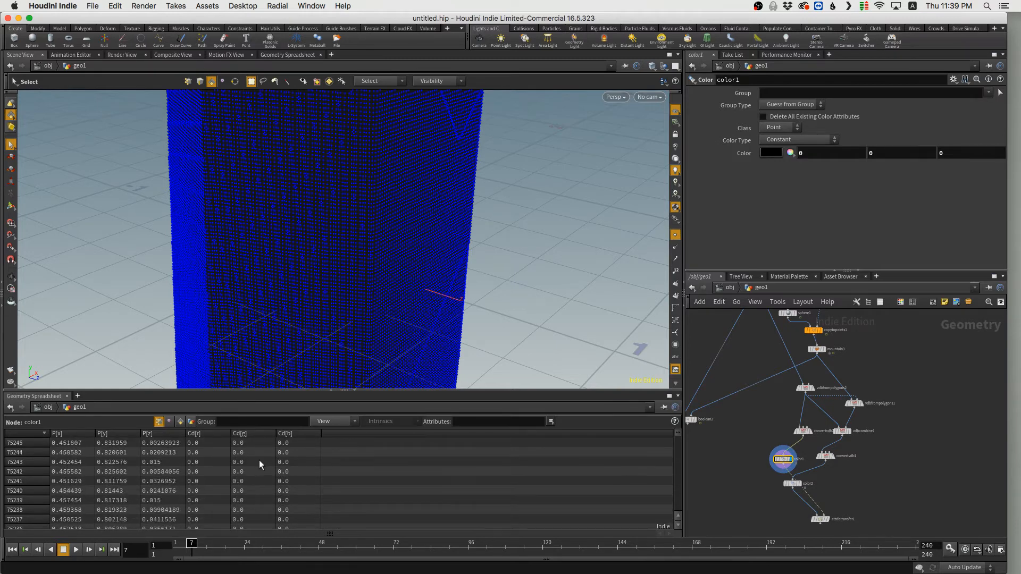
Place color1 neatly beneath the uncut form's Convert VDB node and hide the point markers.
scroll(876, 475, "up", 2)
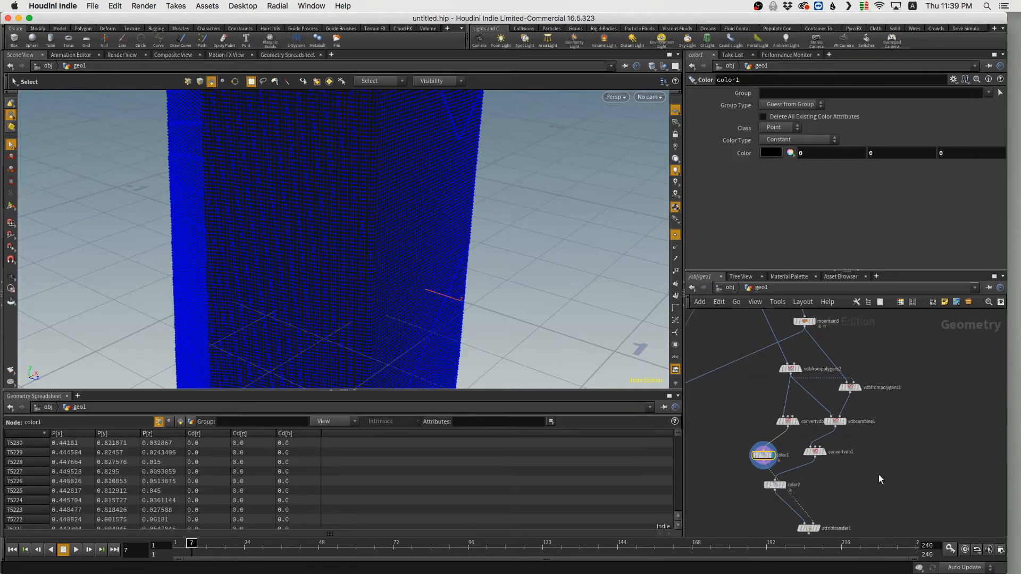
left_click_drag(764, 455, 779, 452)
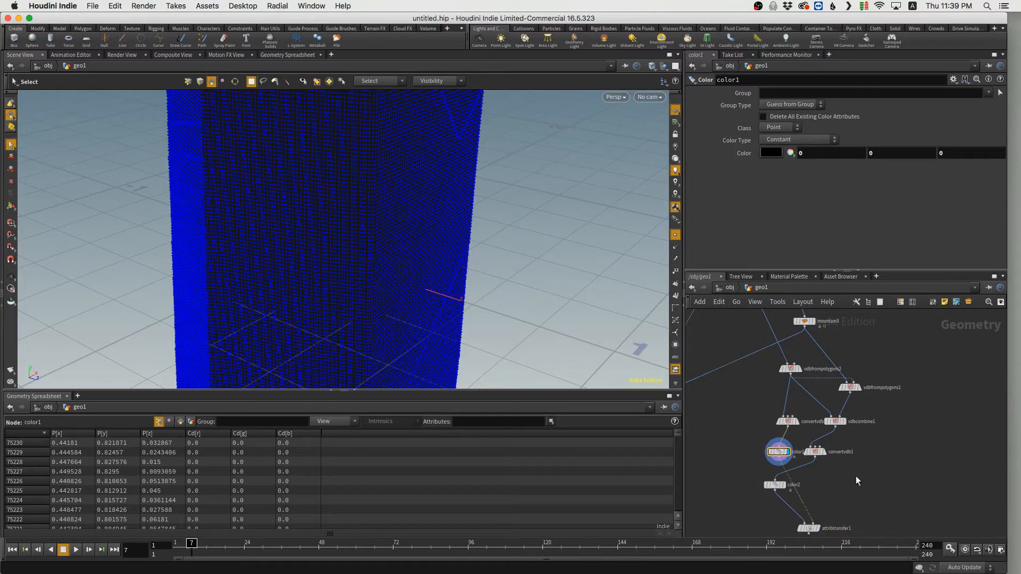
middle_click_drag(869, 450, 877, 416)
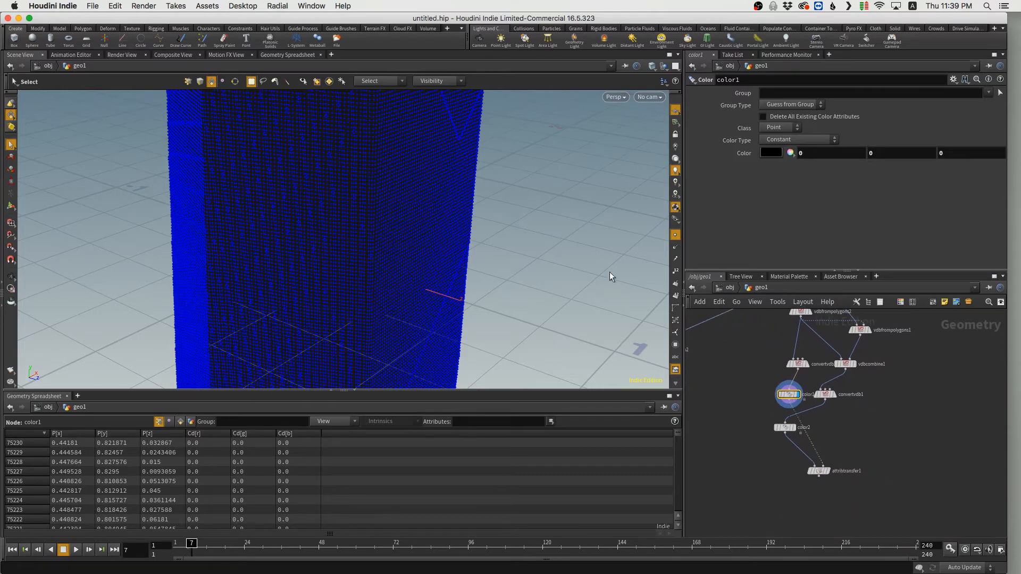
key("Escape")
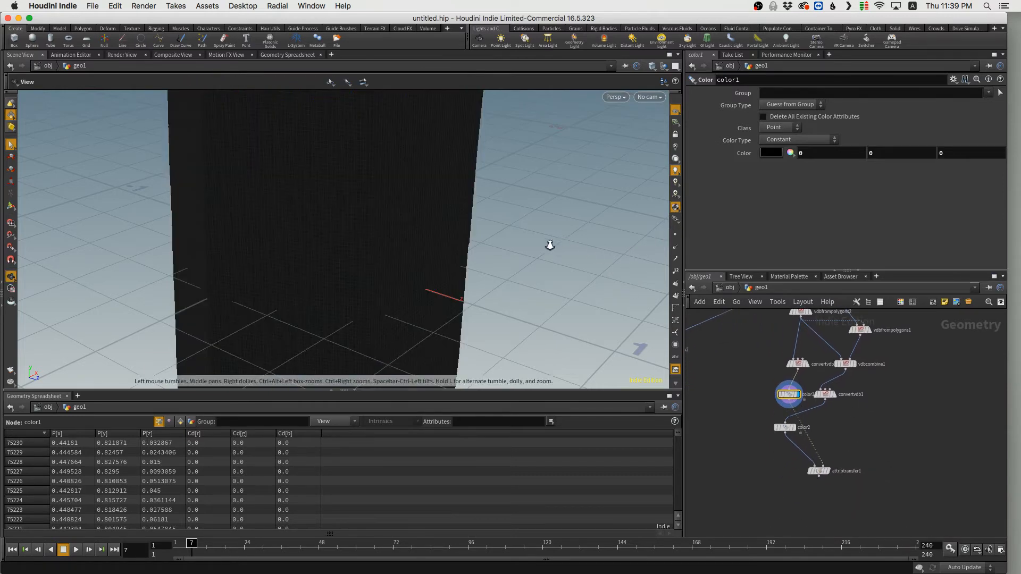
Display the attribtransfer1 result and view the carved cavities against the black outer surface.
left_click_drag(549, 245, 392, 292)
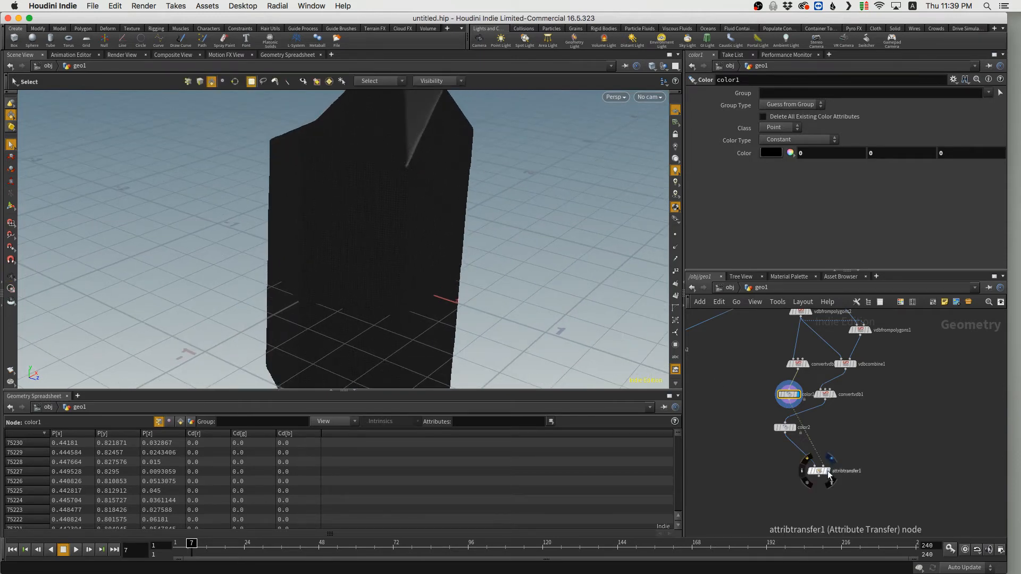
left_click(827, 473)
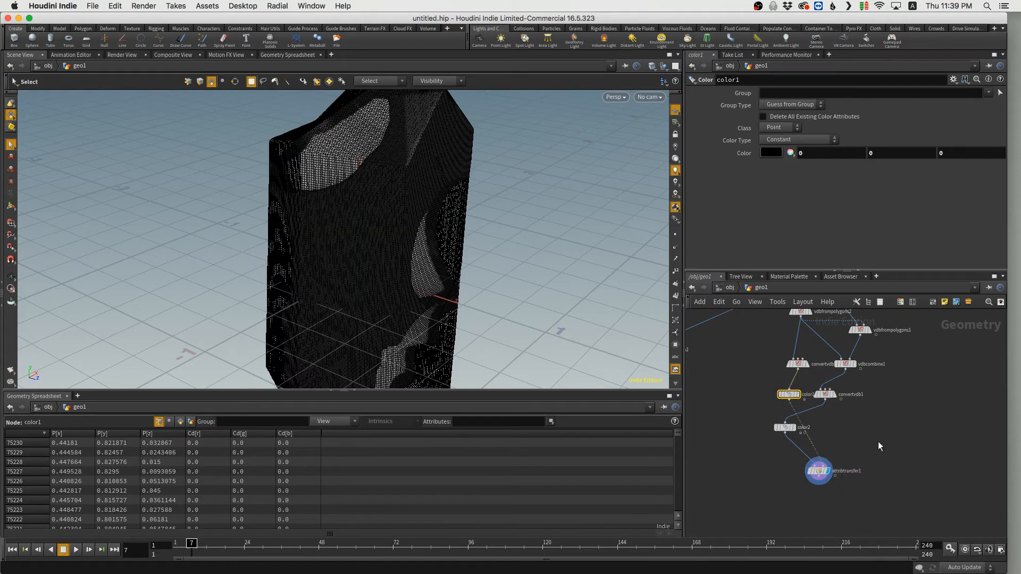
left_click_drag(457, 257, 429, 198, "alt")
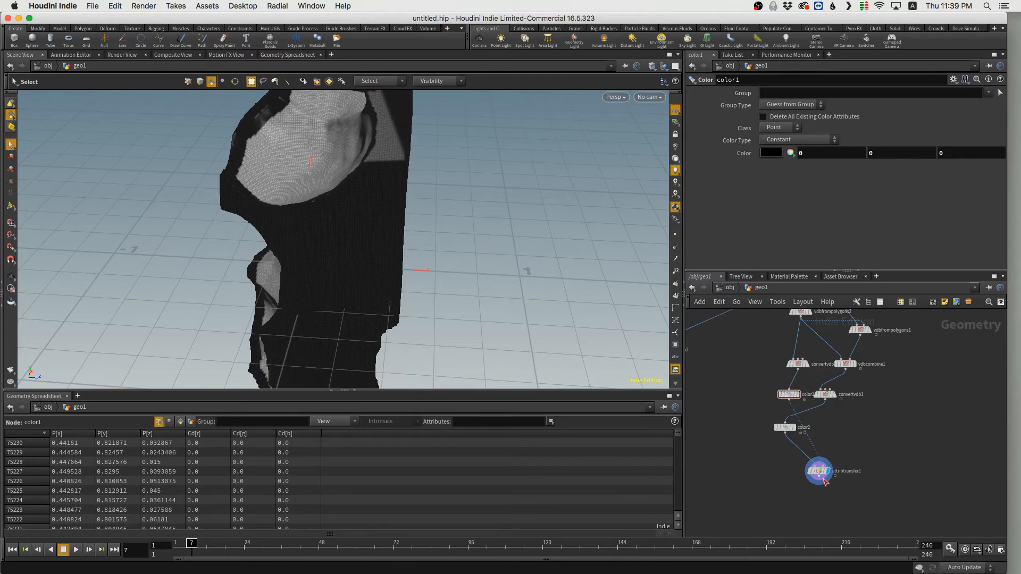
Set the Distance Threshold of attribtransfer1 to 0.03 after testing a threshold of 0.
left_click(819, 474)
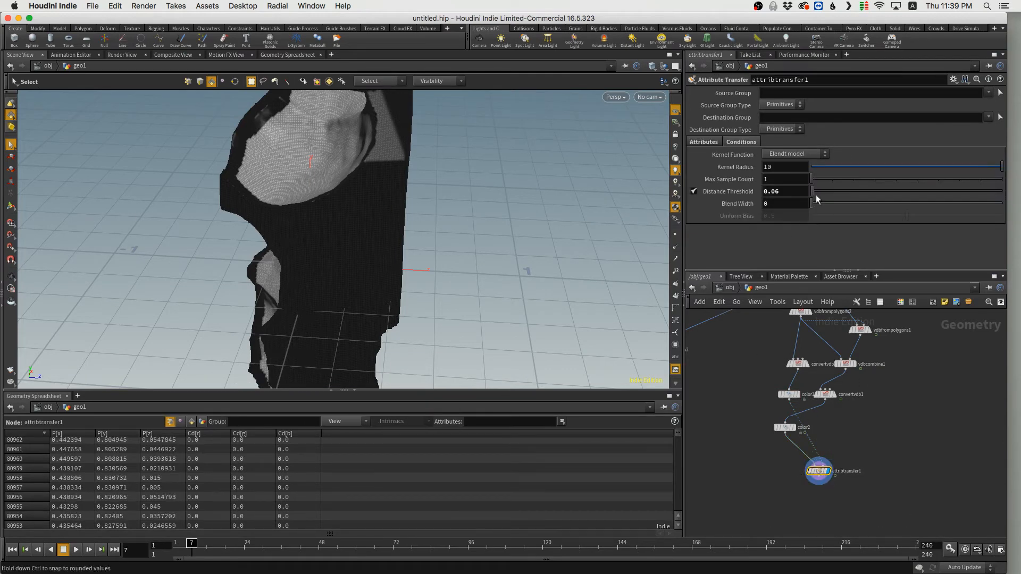
left_click_drag(813, 191, 812, 198)
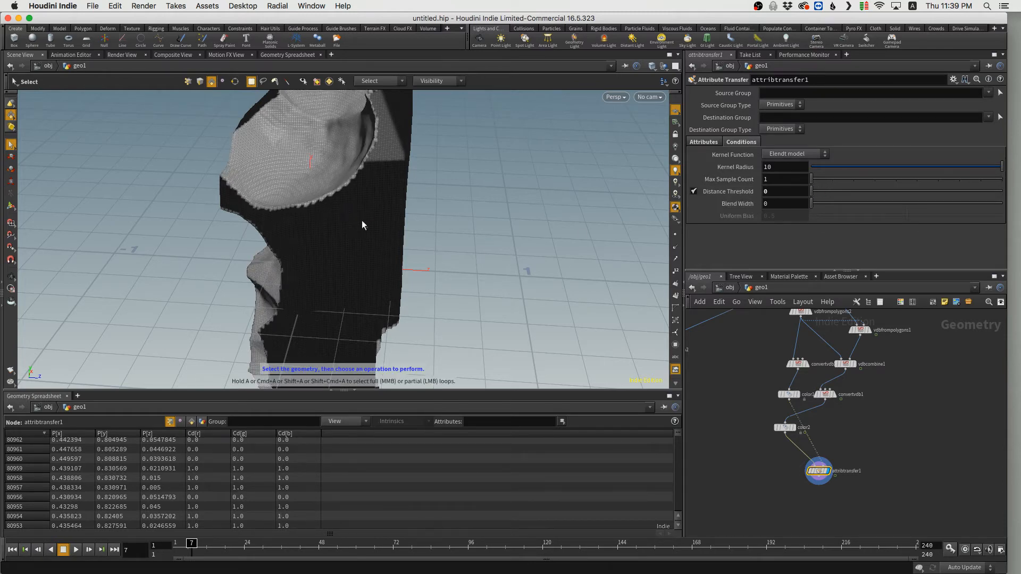
left_click_drag(353, 244, 360, 196, "alt")
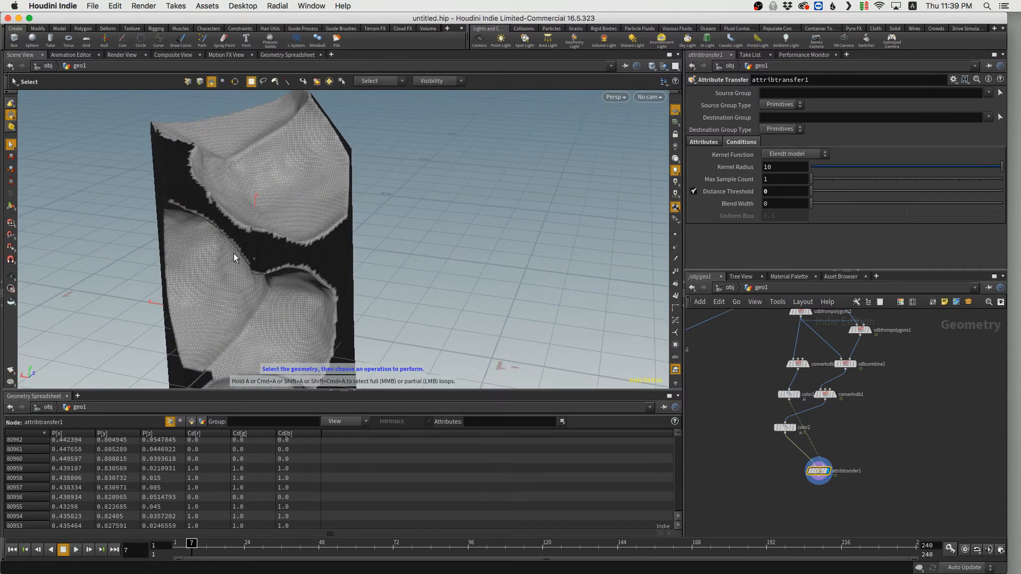
left_click_drag(183, 183, 342, 256, "alt")
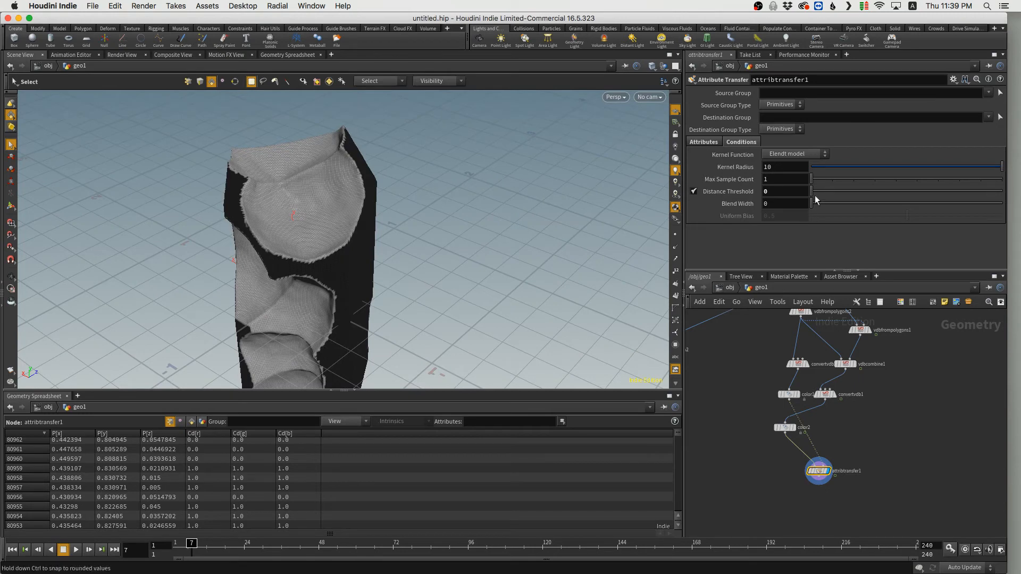
left_click_drag(812, 191, 813, 190)
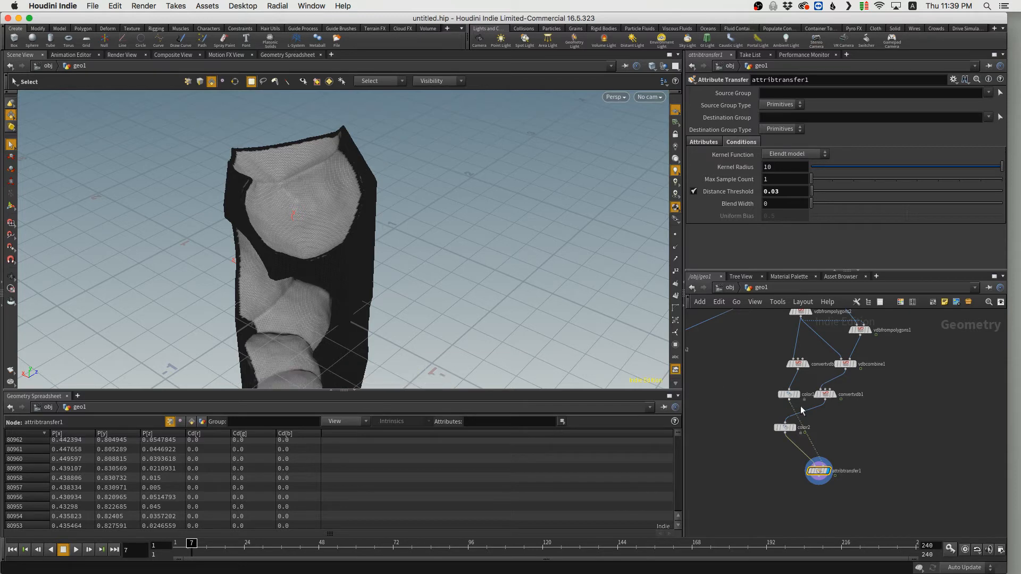
Compare the transferred colors with the uncut source by briefly showing color1 as a template overlay.
middle_click_drag(906, 454, 847, 488)
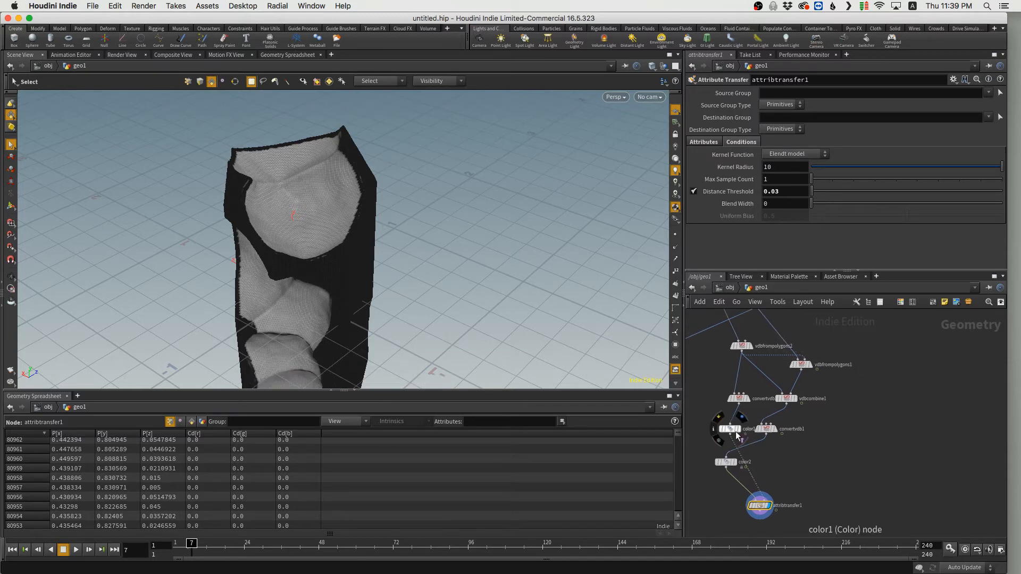
left_click(741, 437)
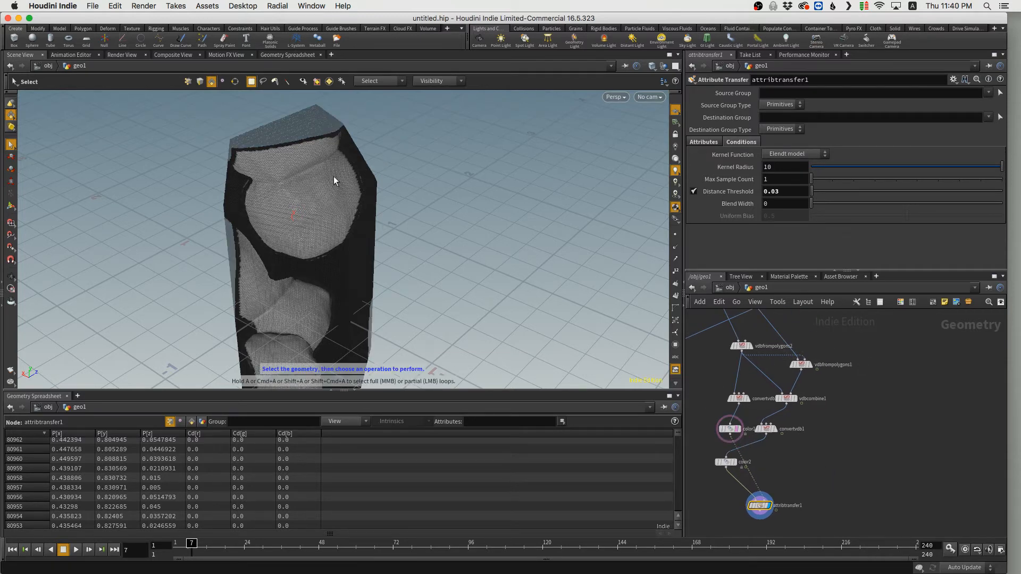
left_click(740, 438)
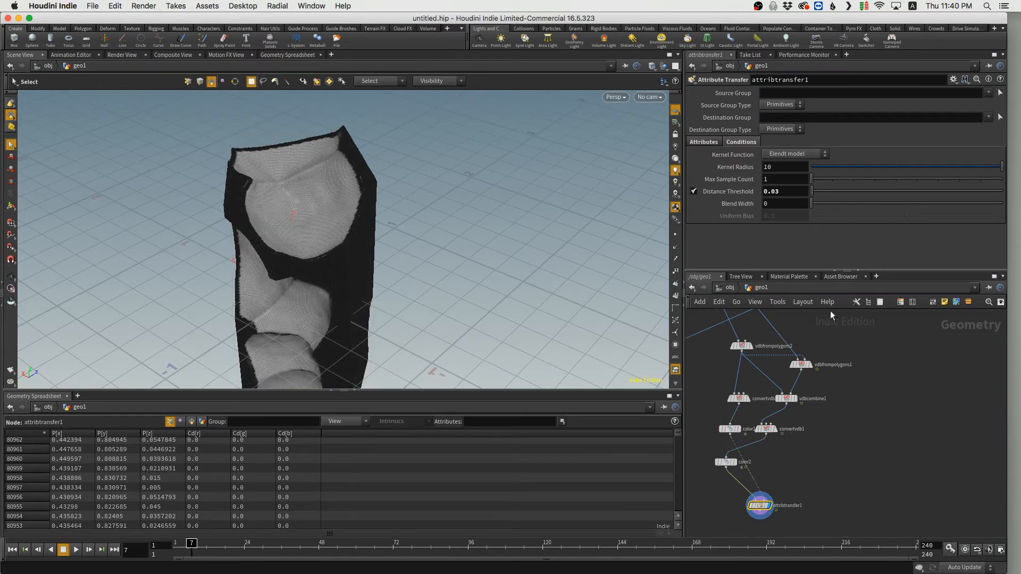
Set the Blend Width of attribtransfer1 to 0.5 and view the softened color transition on the whole sculpture.
mouse_move(811, 204)
left_mouse_down()
mouse_move(828, 204)
mouse_move(821, 212)
left_mouse_up()
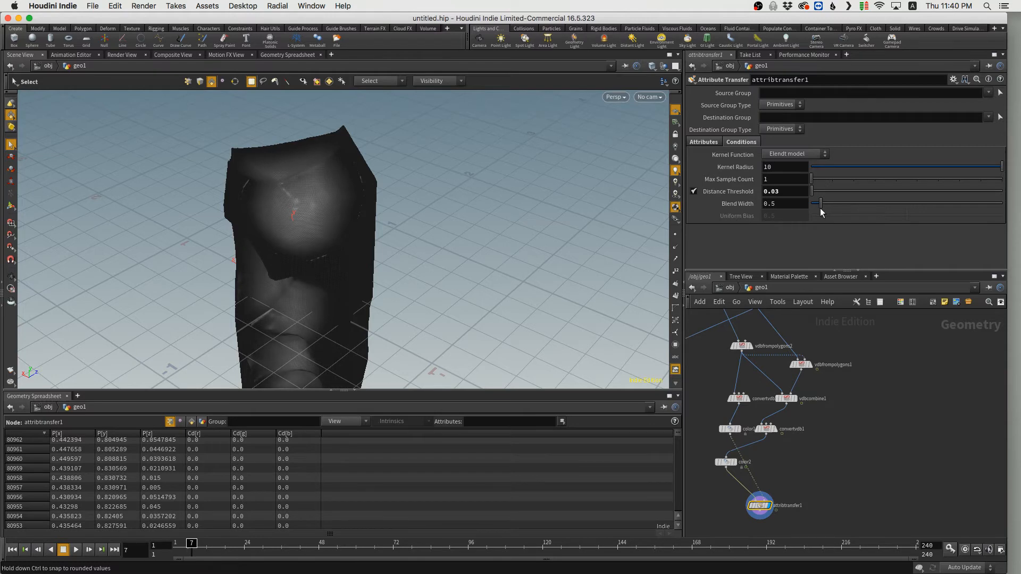
key("Escape")
left_click_drag(360, 241, 449, 154)
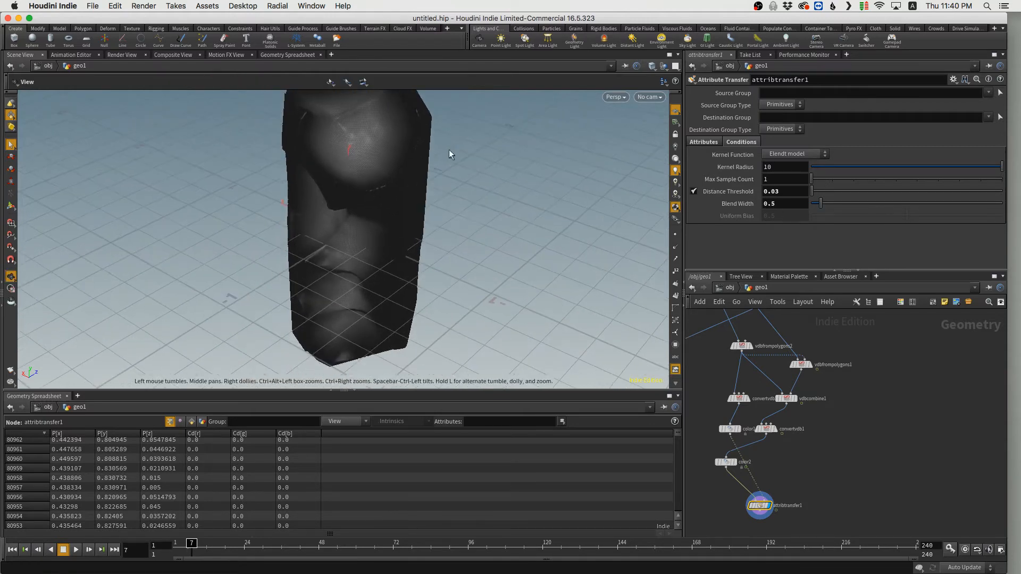
key("s")
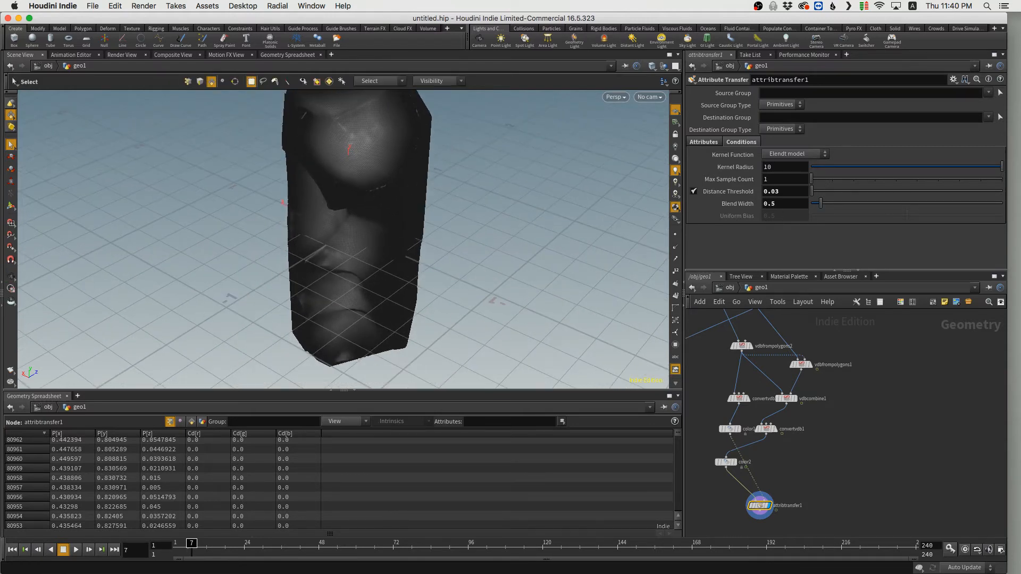
key("super+Tab")
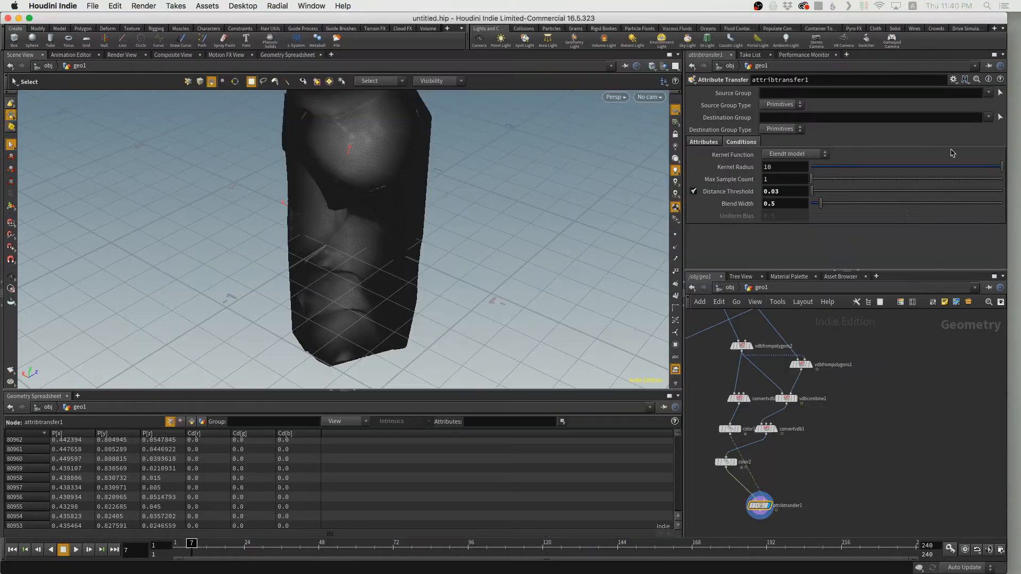
key("super+Tab")
Add an Attribute VOP node below attribtransfer1, feed it the transfer result and display it.
scroll(837, 425, "down", 5)
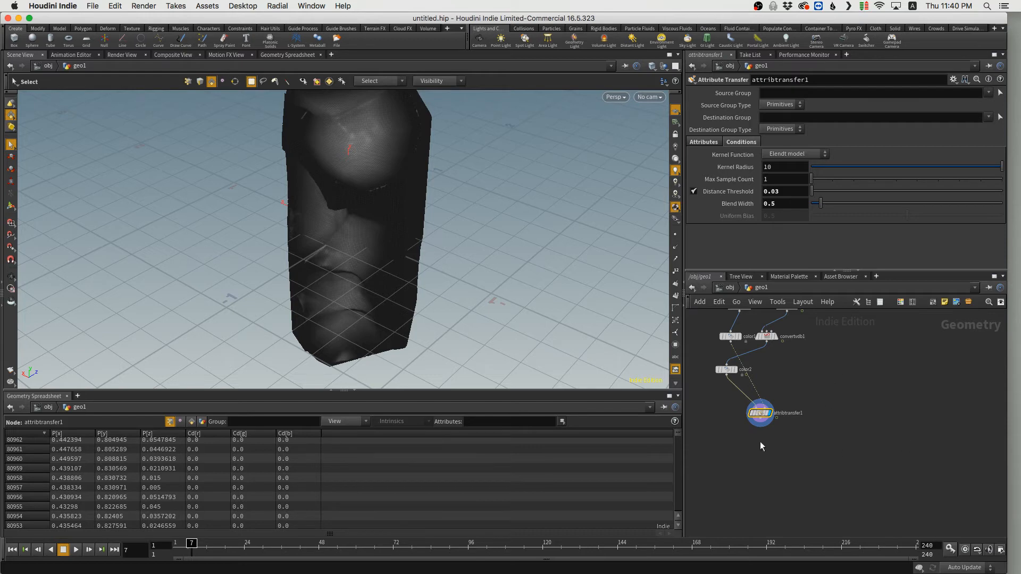
scroll(780, 436, "up", 5)
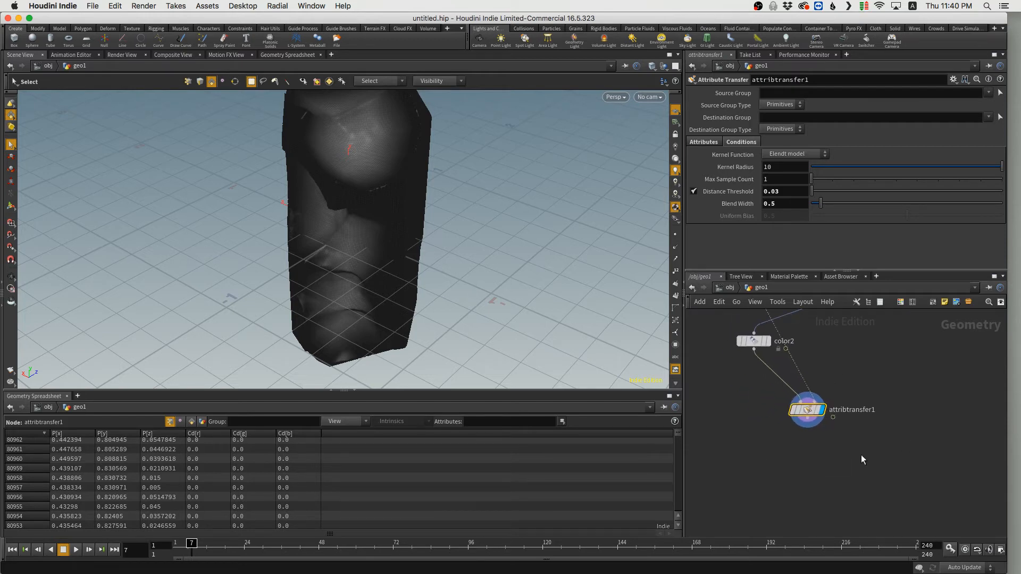
key("Tab")
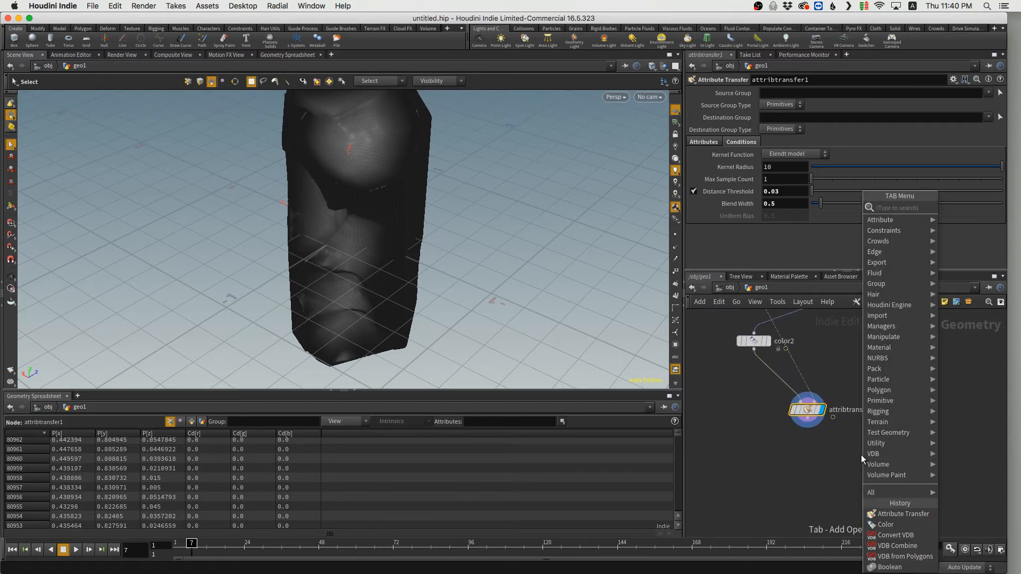
type("attrib")
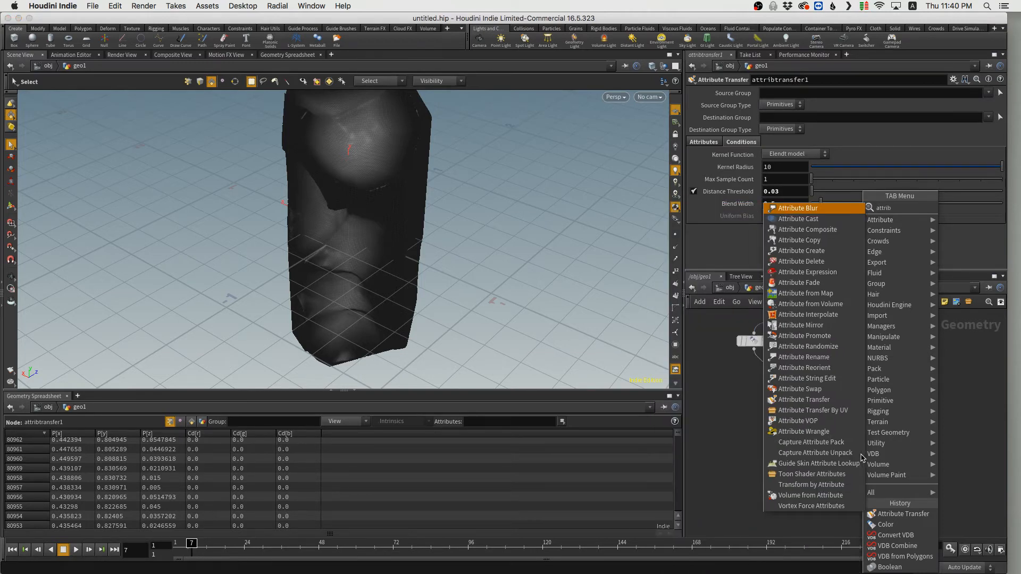
type("vop")
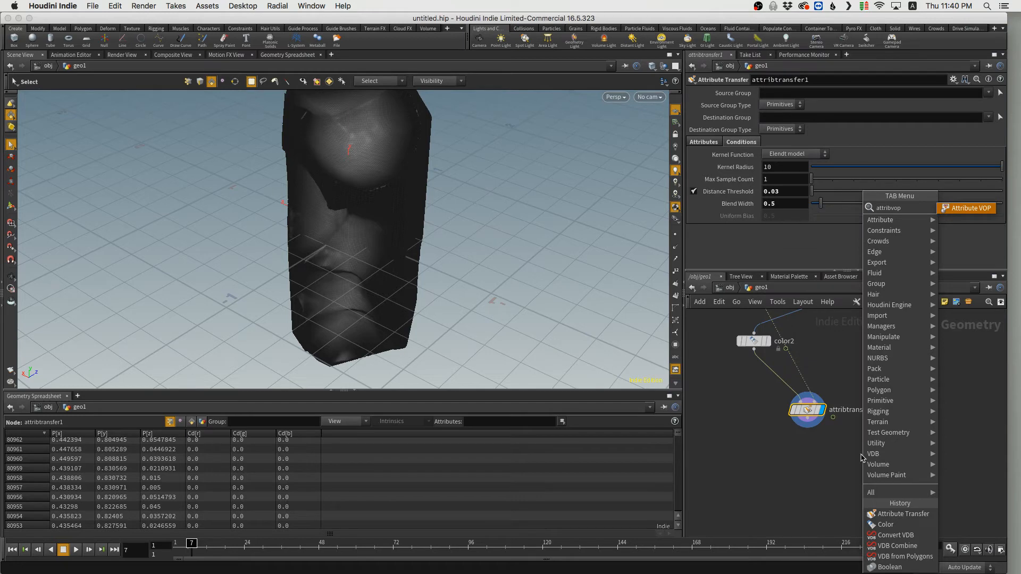
key("Return")
left_click(801, 462)
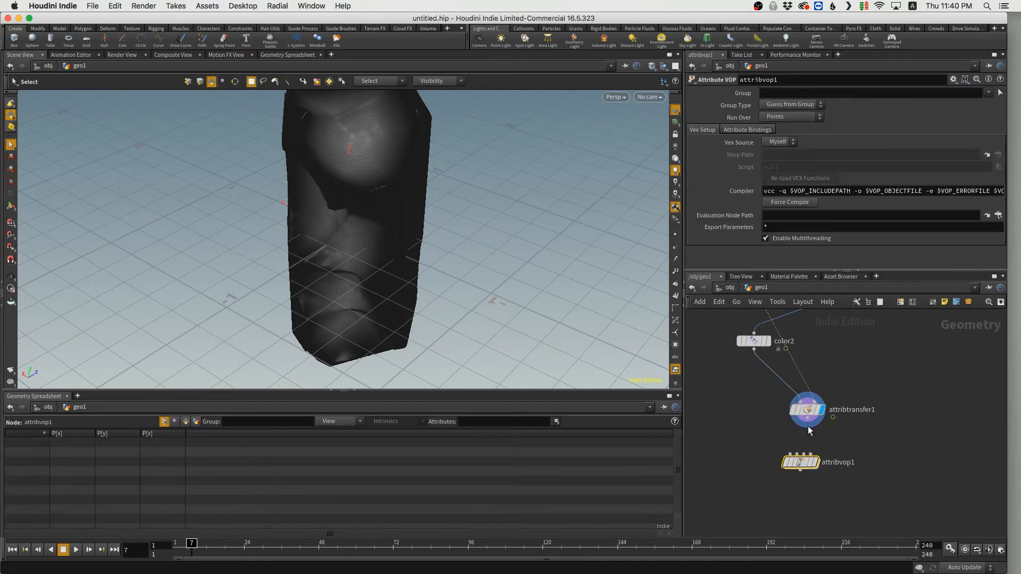
left_click(807, 427)
left_click(791, 457)
key("r")
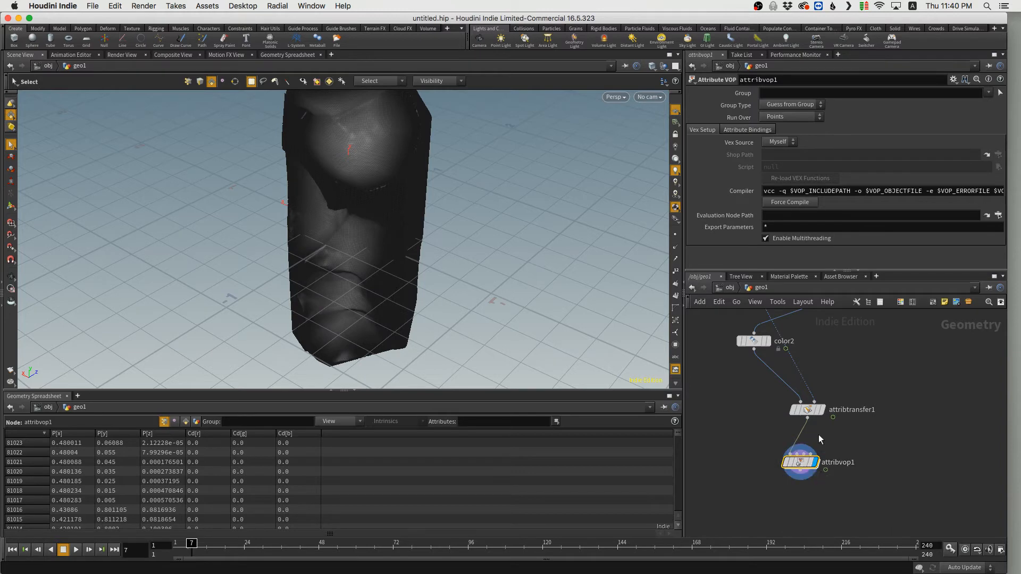
Enter attribvop1 and line up the global parameters and output nodes with room between them.
double_click(808, 462)
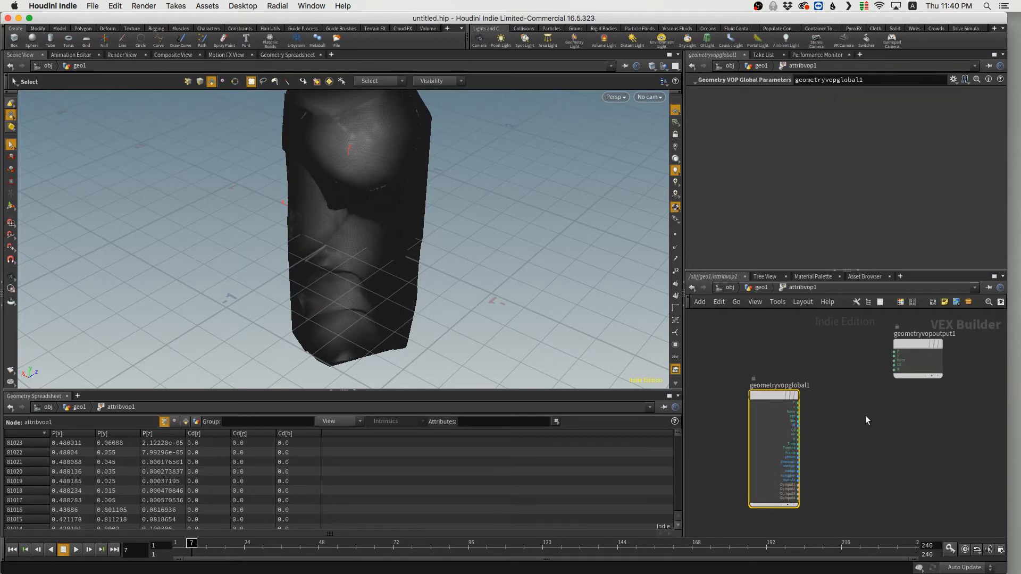
scroll(866, 415, "up", 1)
middle_click_drag(865, 413, 851, 425)
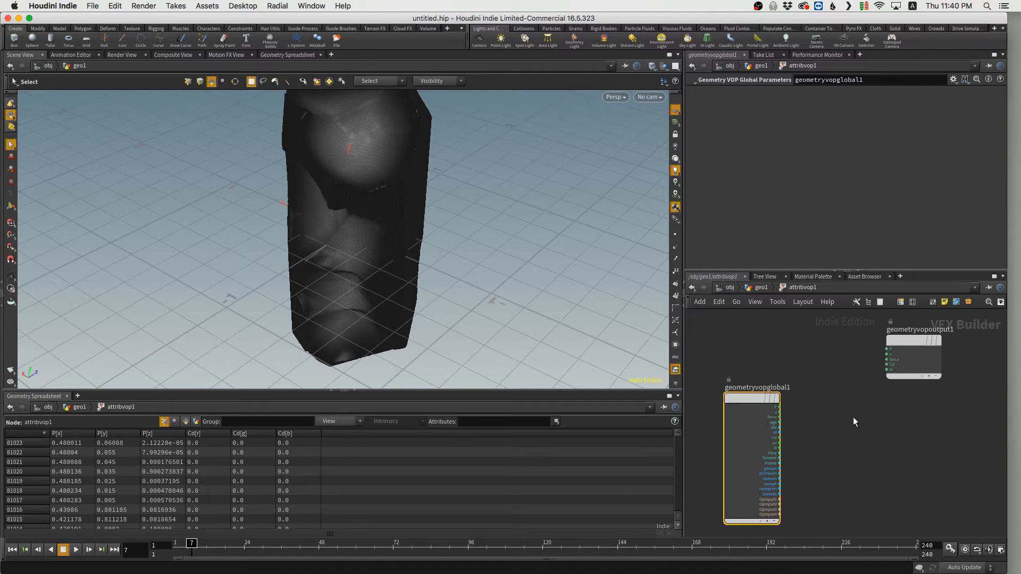
left_click_drag(905, 339, 926, 399)
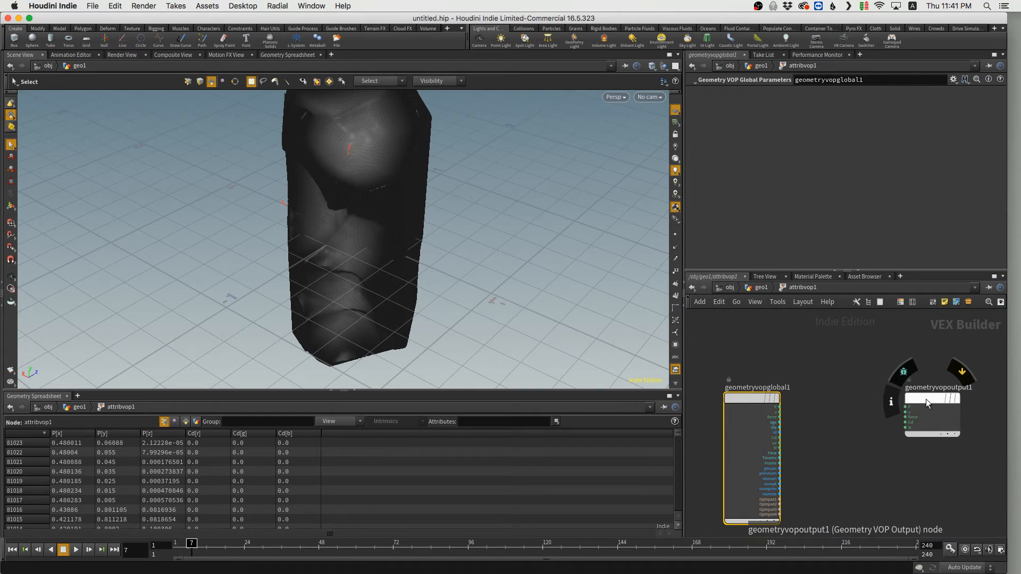
left_click_drag(745, 398, 727, 397)
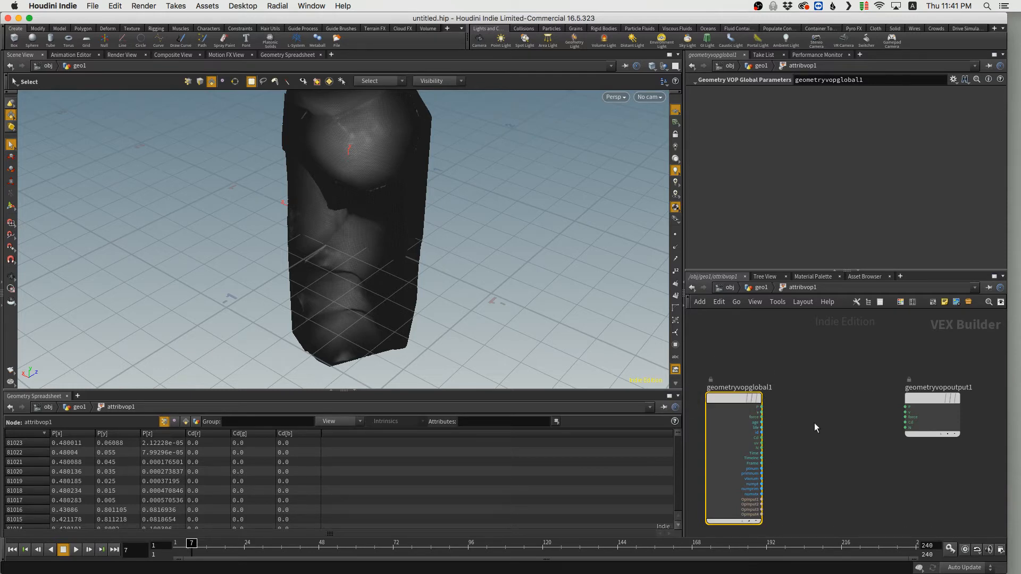
scroll(818, 426, "up", 3)
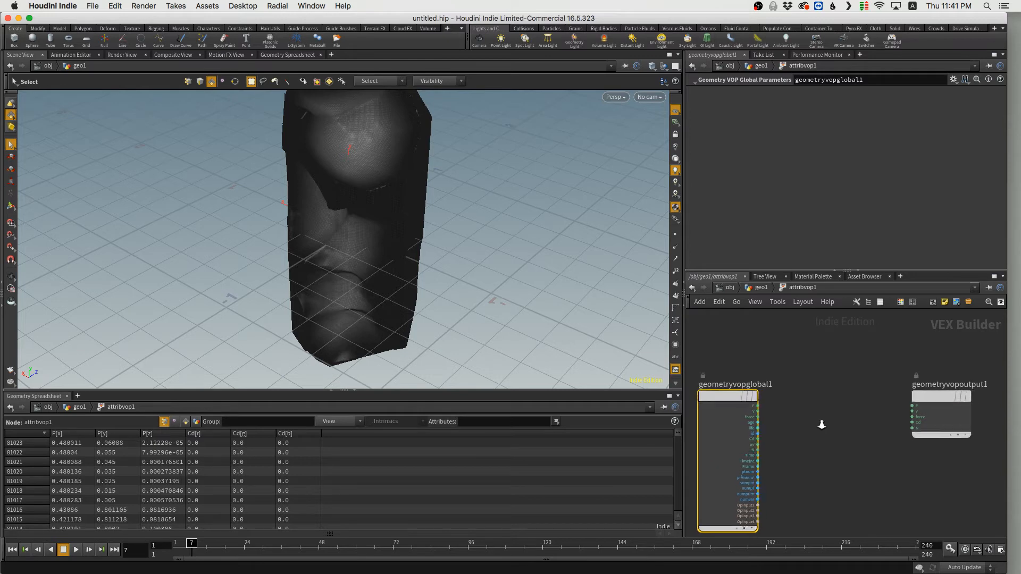
mouse_move(806, 441)
middle_mouse_down()
mouse_move(822, 419)
mouse_move(815, 426)
middle_mouse_up()
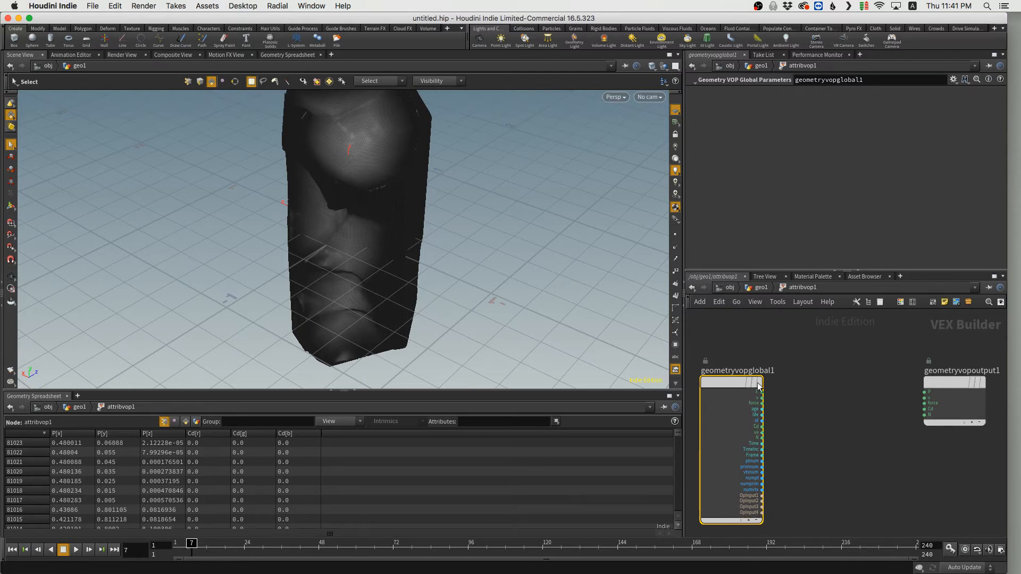
Wire the global Cd to the output's Cd and insert a Ramp Parameter node on that wire, keeping the RGB Color Ramp type.
mouse_move(732, 384)
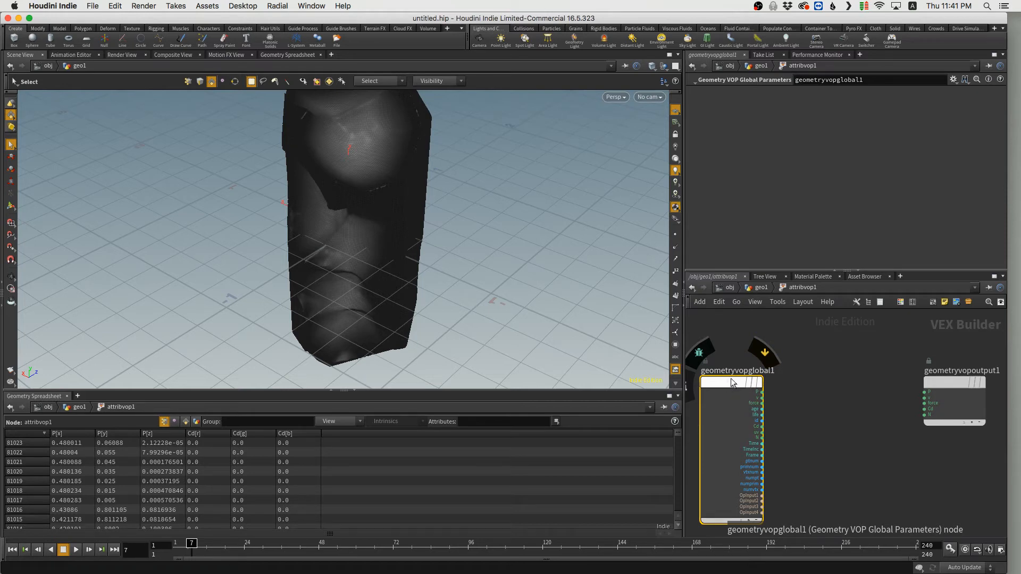
mouse_move(942, 391)
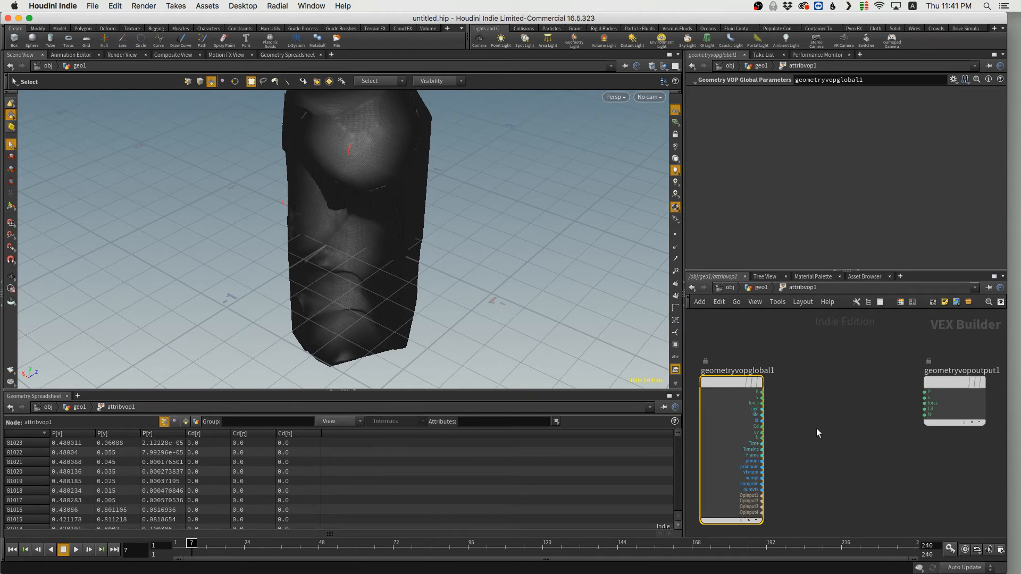
left_click(762, 426)
left_click(923, 409)
key("Tab")
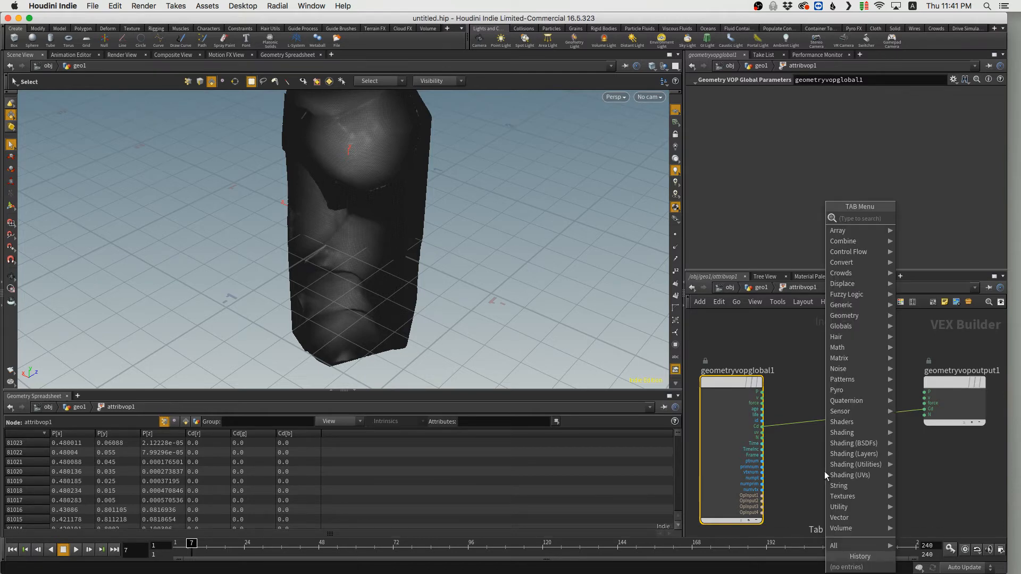
type("rampp")
key("Return")
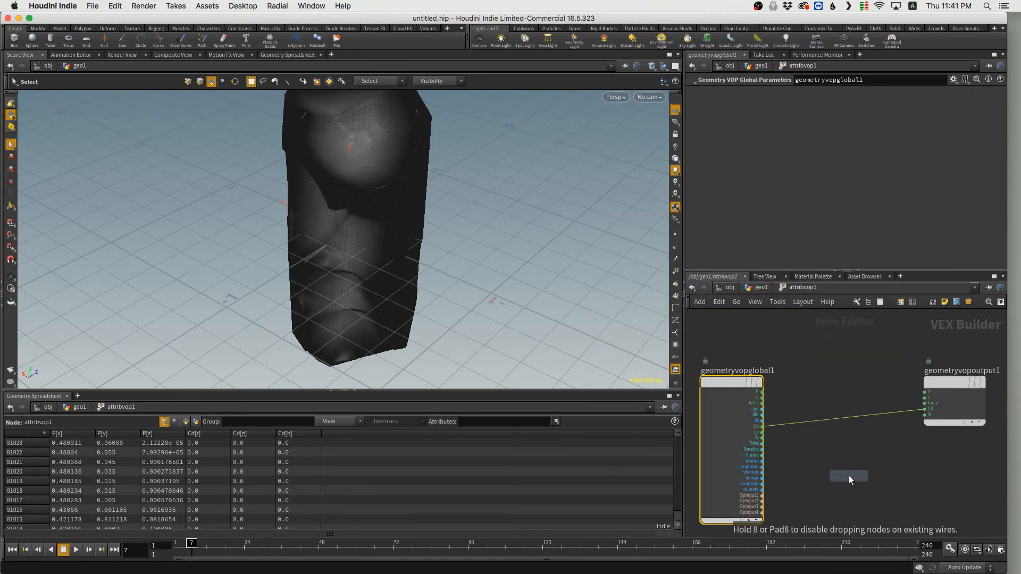
left_click(854, 472)
left_click_drag(853, 472, 845, 420)
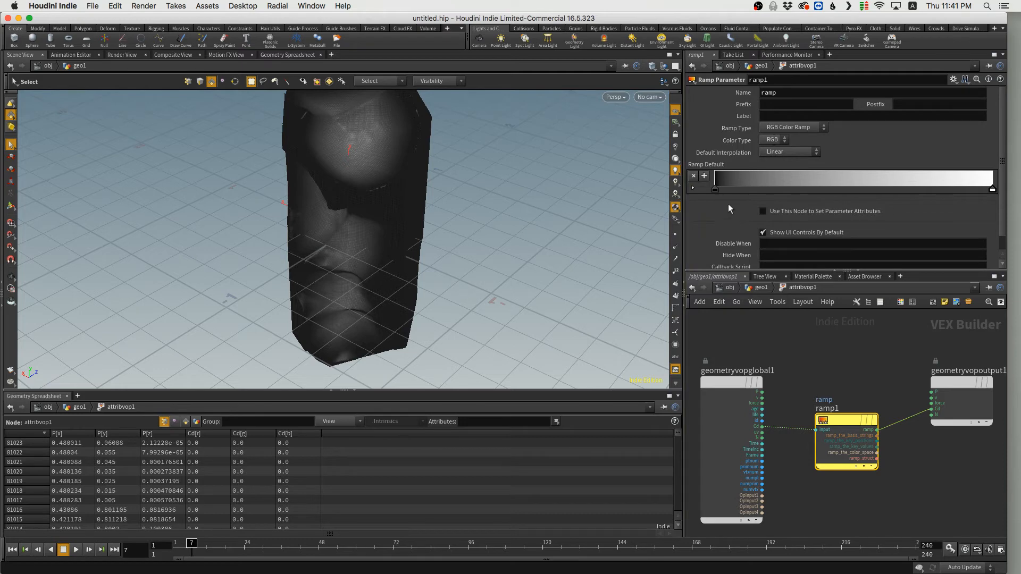
left_click(793, 129)
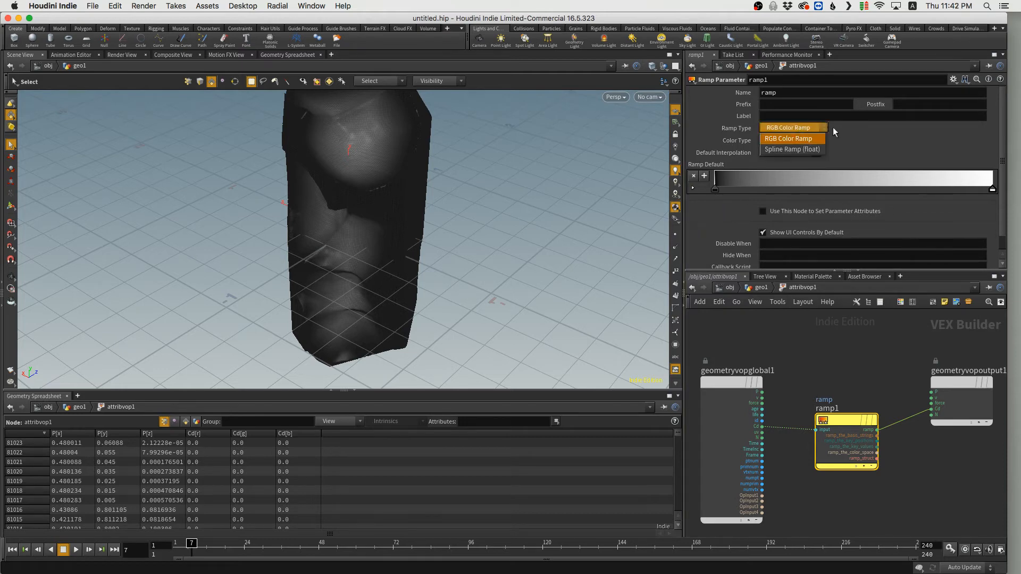
left_click(857, 125)
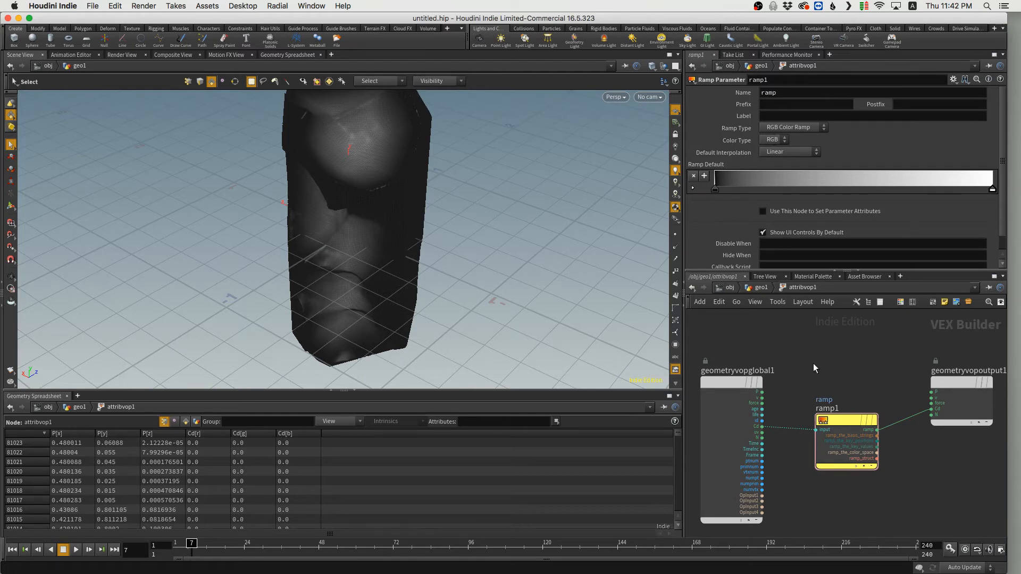
Return to the geometry network and bring up the ramp's point controls in the parameters of attribvop1.
left_click(733, 379)
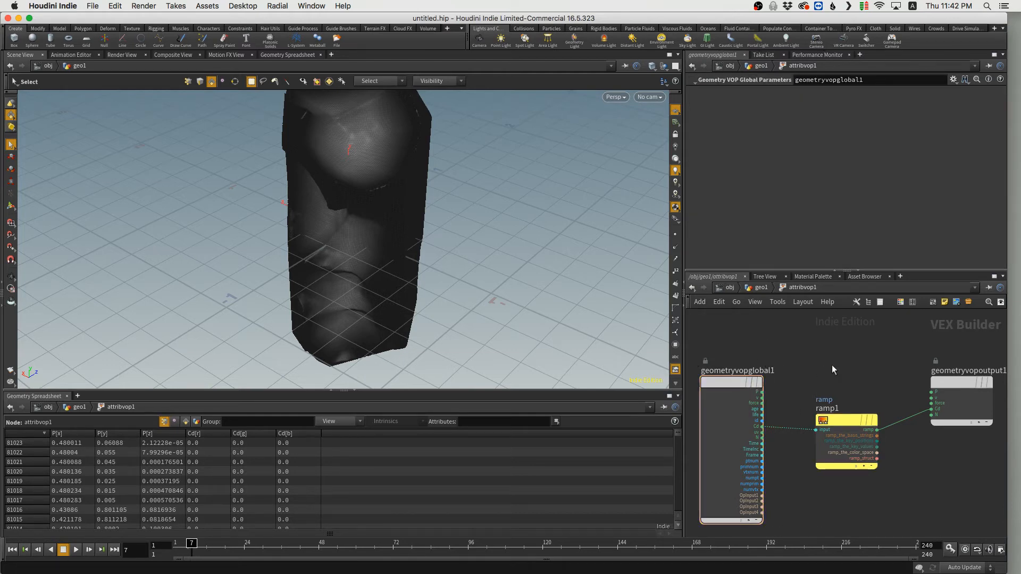
key("u")
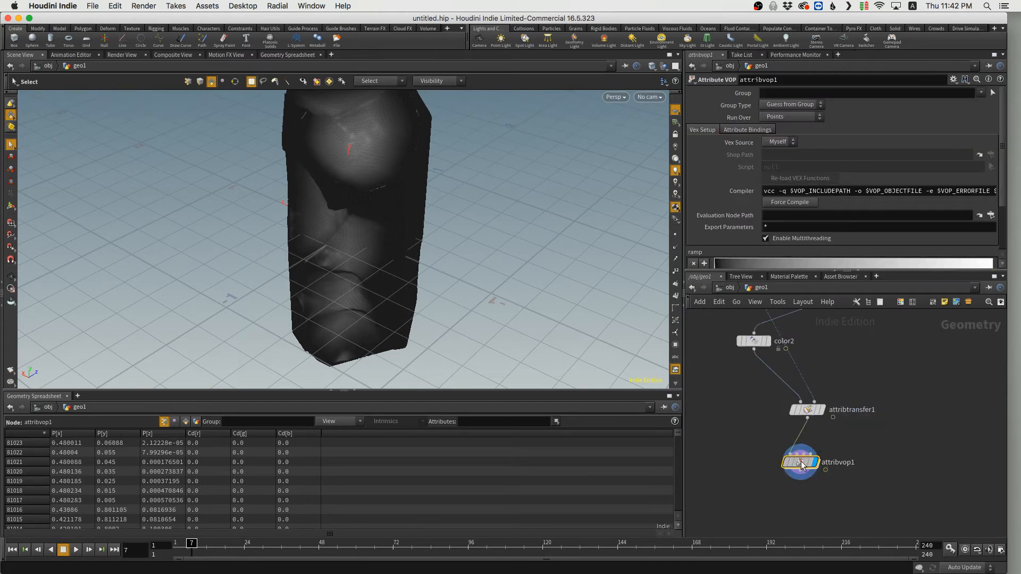
scroll(850, 207, "down", 3)
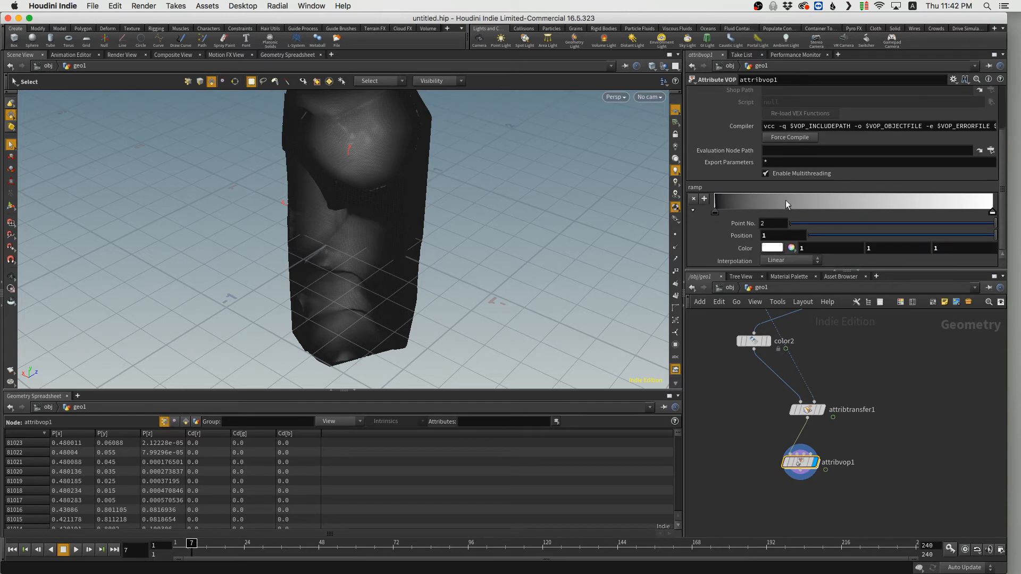
double_click(804, 460)
left_click(847, 420)
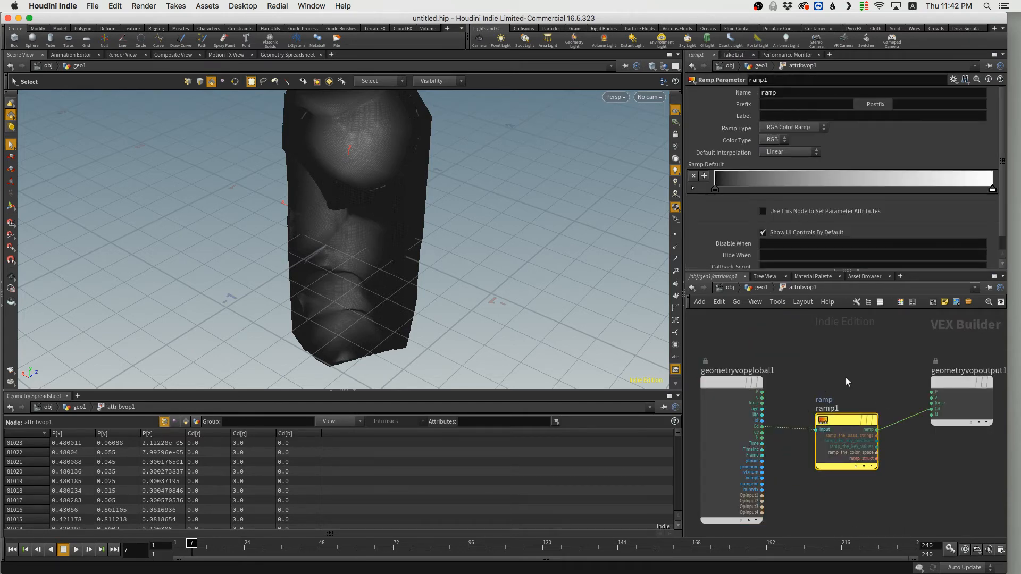
key("u")
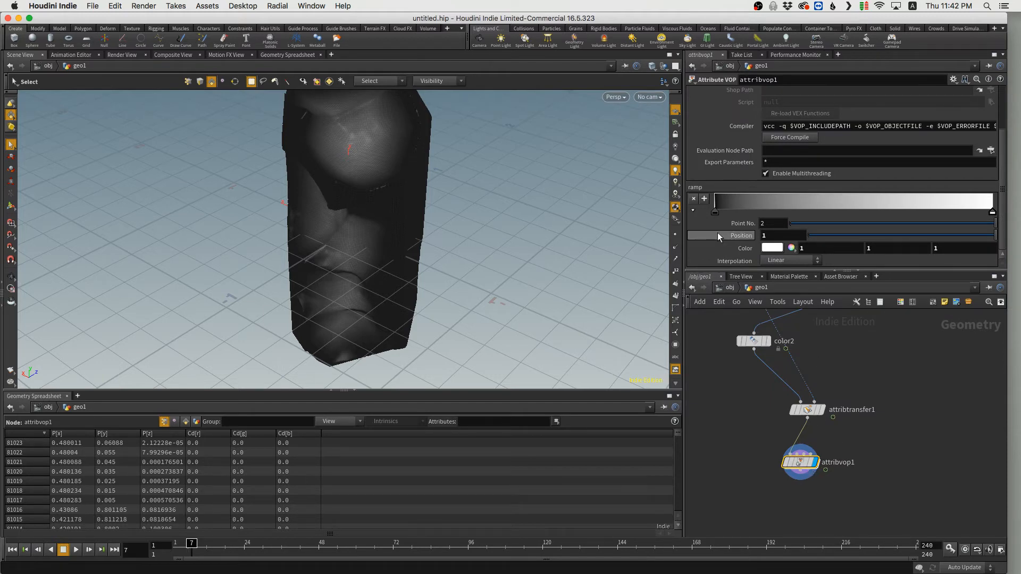
left_click(694, 210)
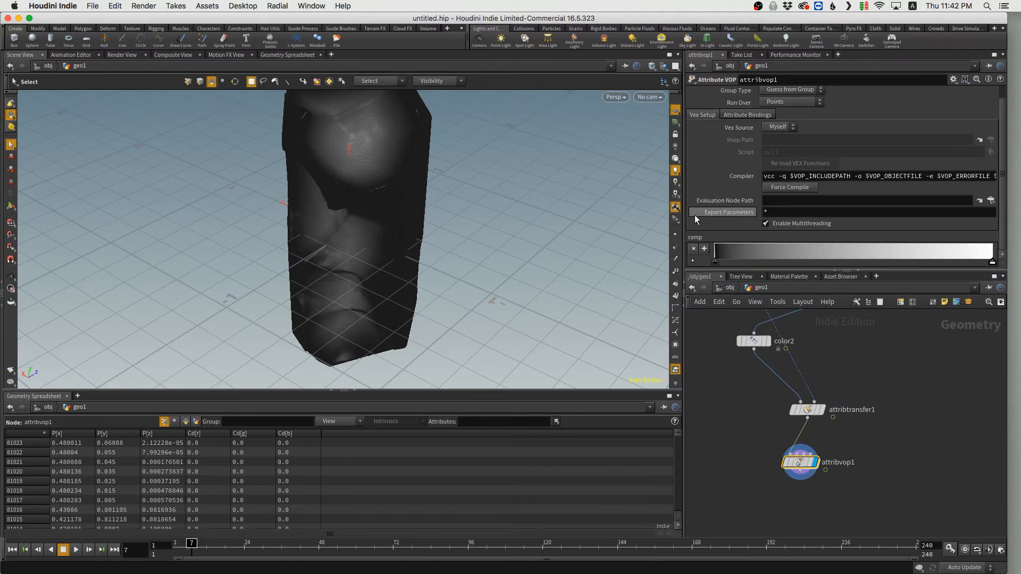
left_click(693, 261)
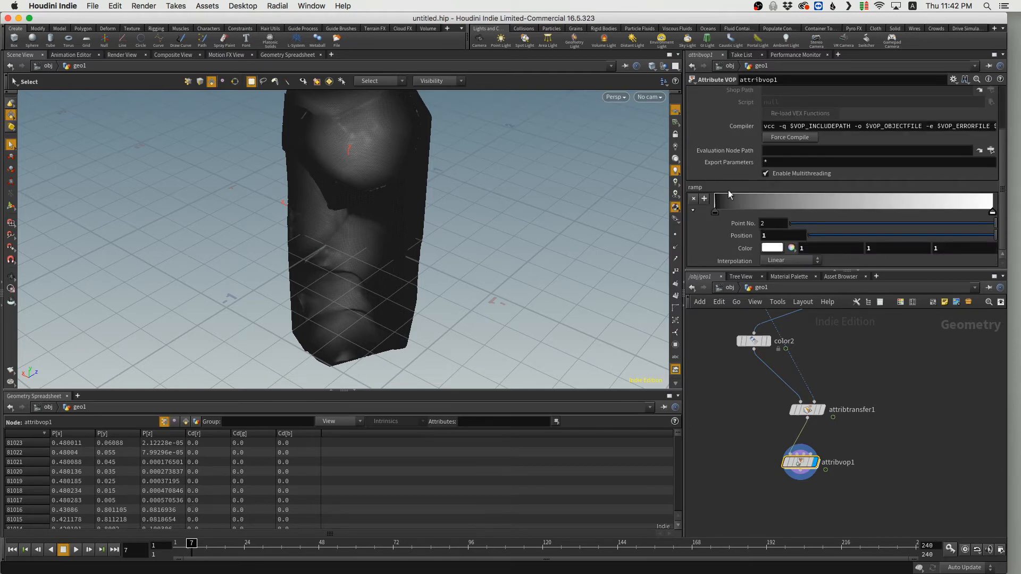
Set the ramp's interpolation to Constant and move its white end point to about position 0.036.
left_click(991, 212)
left_click(780, 260)
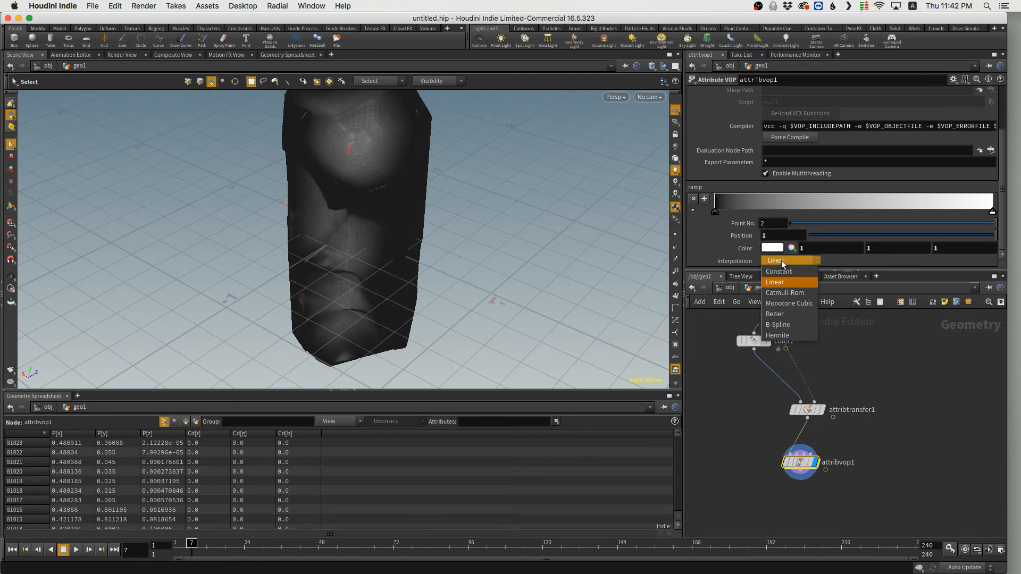
left_click(783, 271)
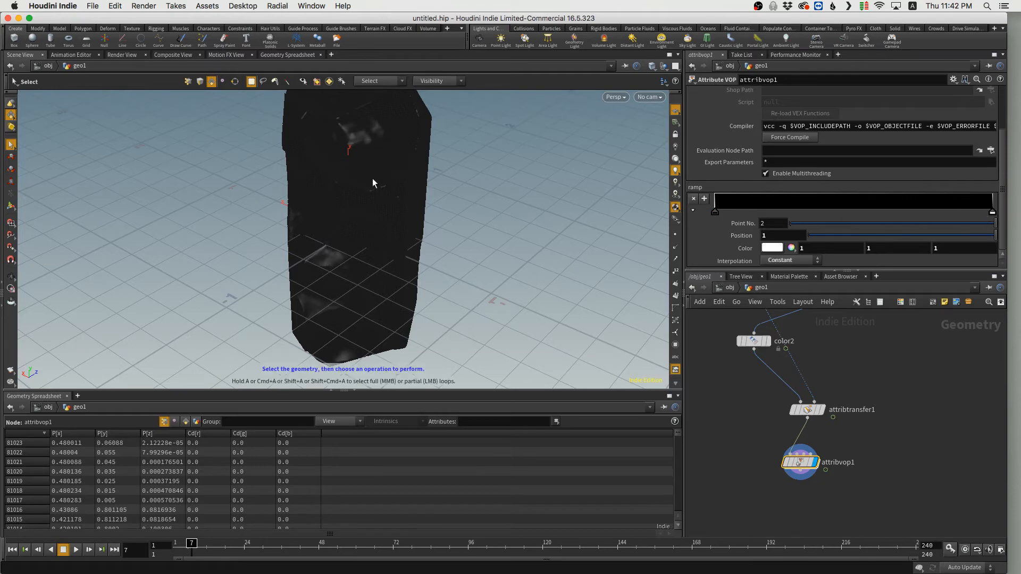
left_click_drag(992, 213, 725, 220)
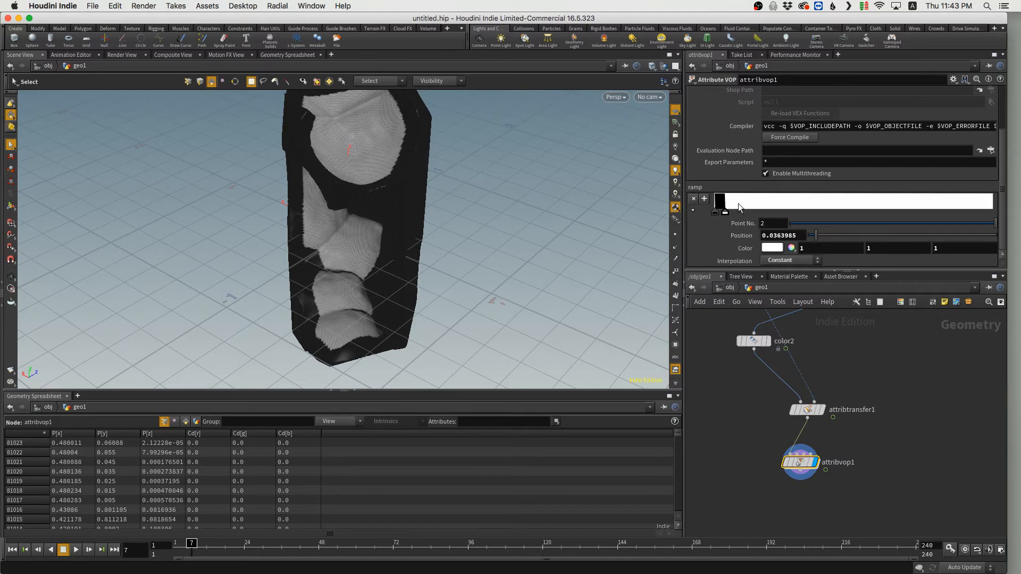
Add a third ramp point at about position 0.075 and set its color to black.
left_click(735, 206)
double_click(734, 212)
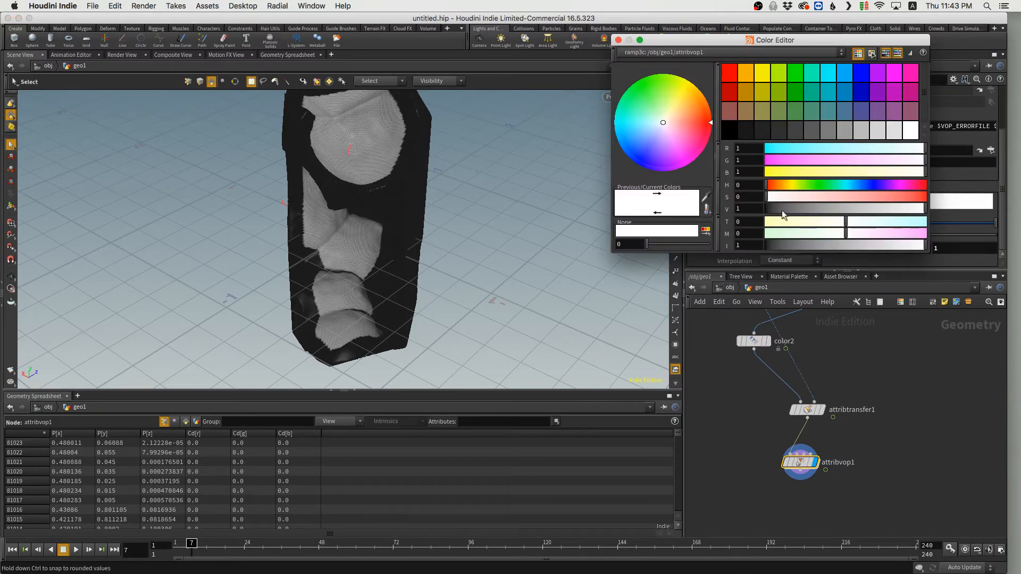
left_click_drag(784, 209, 757, 211)
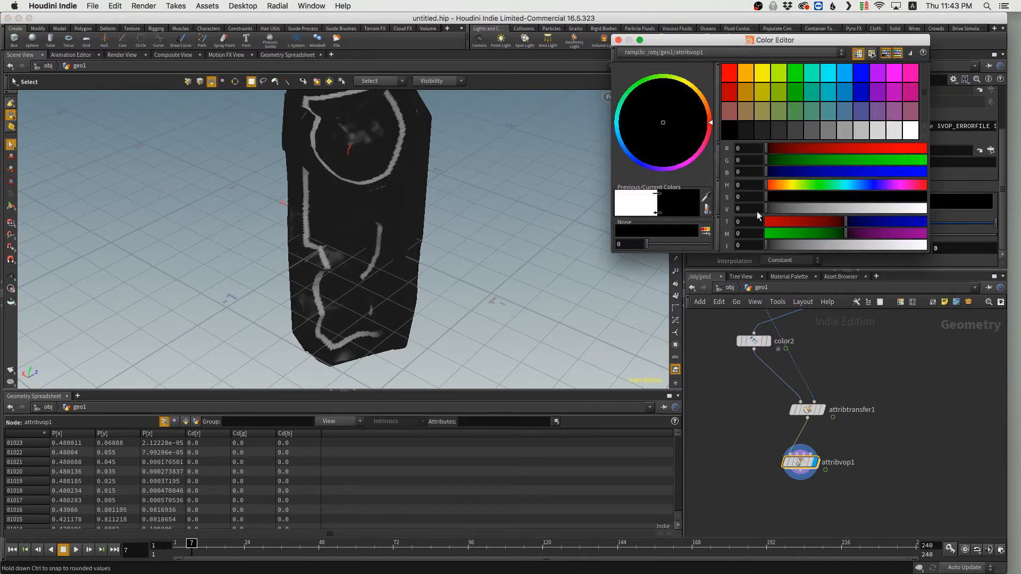
left_click(619, 39)
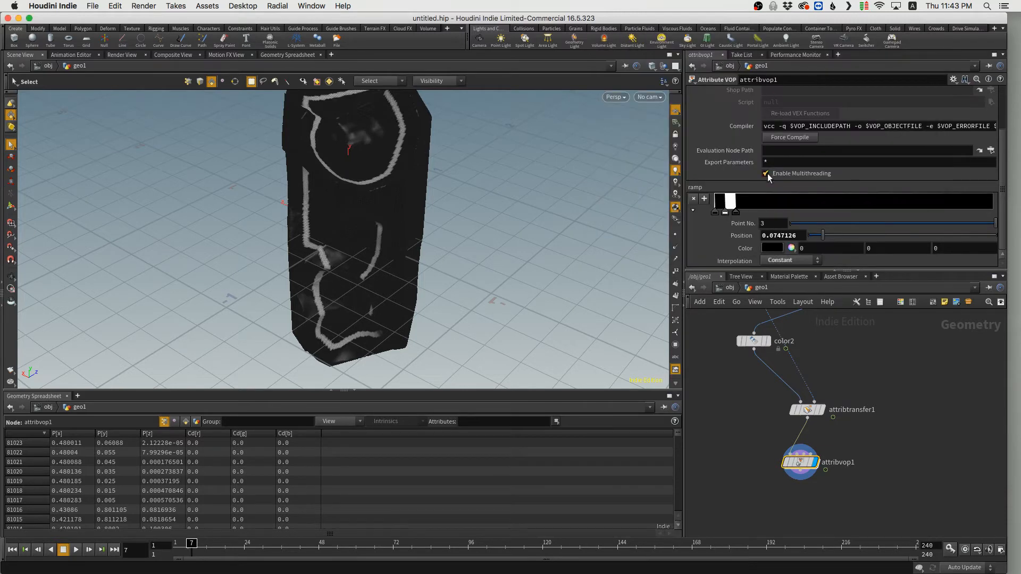
Add more alternating black and white points along the ramp, ending with a white point at about position 0.374.
left_click_drag(737, 212, 815, 215)
left_click(739, 205)
left_click(757, 206)
left_click(734, 203)
left_click(783, 205)
left_click(799, 204)
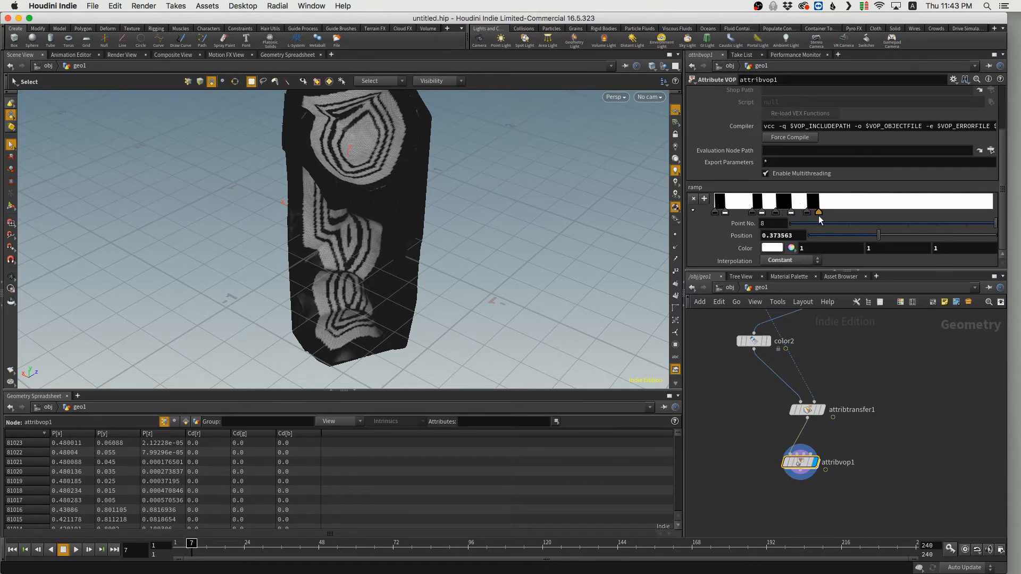
Close the last white band with a black point at about 0.395 and space the ramp points into four similar white stripes.
left_click(784, 207)
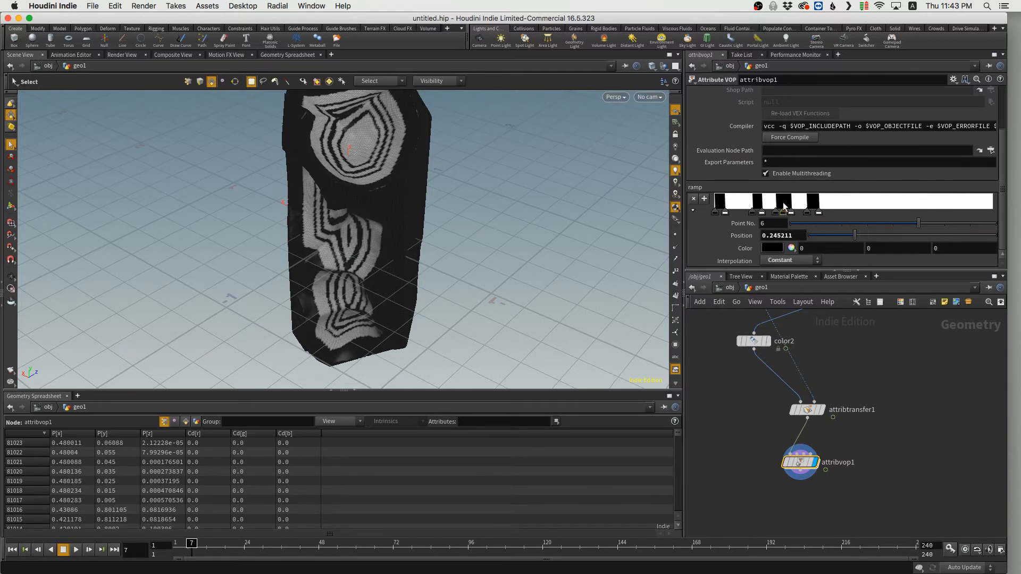
left_click_drag(785, 214, 833, 216)
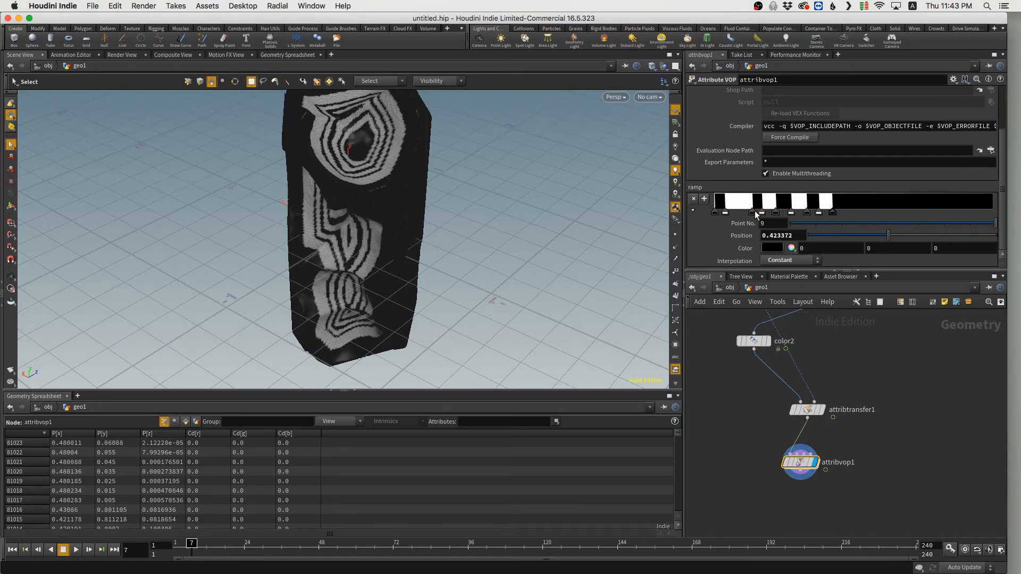
left_click_drag(752, 213, 798, 215)
left_click_drag(818, 213, 825, 214)
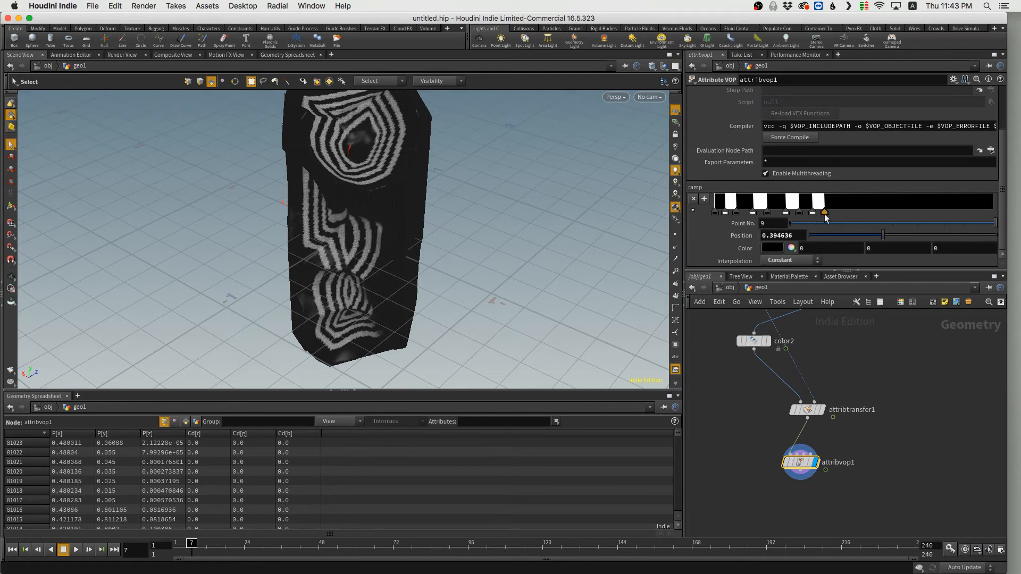
Add another white point to the attribvop1 ramp at position 0.438697, after the last black point, and check the stripes on the model.
key("Escape")
left_click_drag(399, 217, 403, 197)
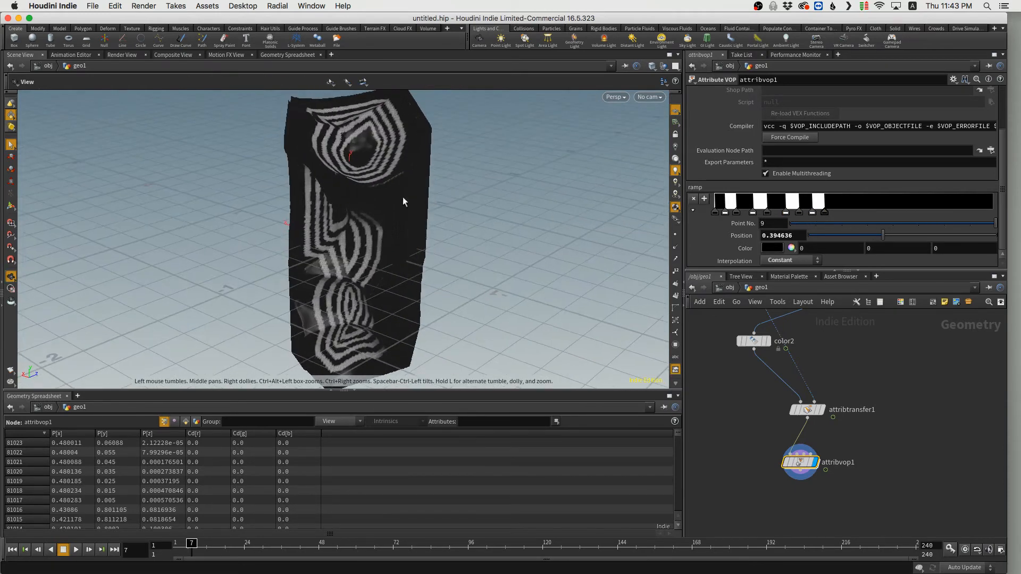
key("s")
left_click(818, 212)
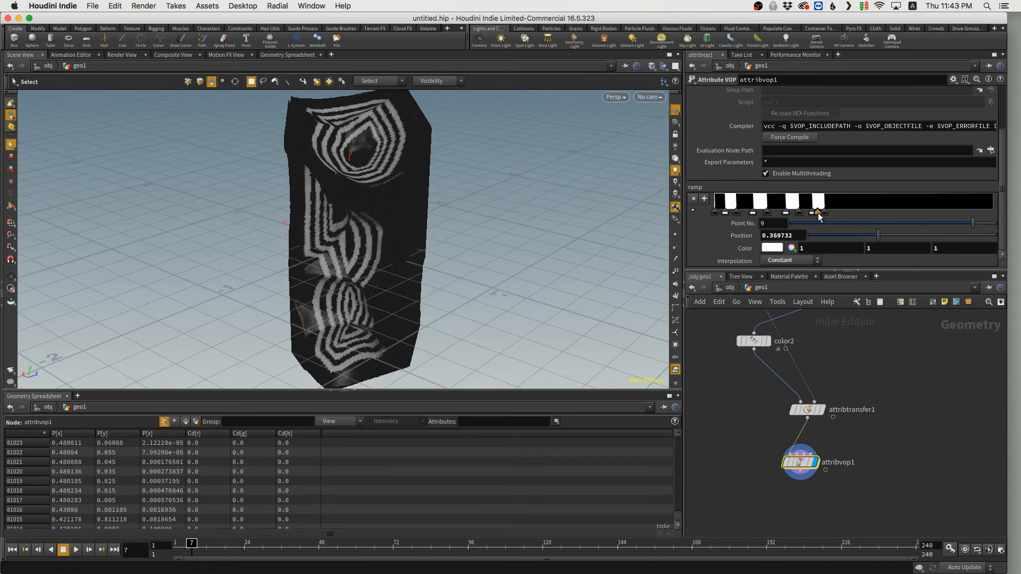
left_click_drag(817, 214, 837, 214)
left_click_drag(391, 196, 409, 223, "alt")
right_click_drag(432, 174, 409, 191, "alt")
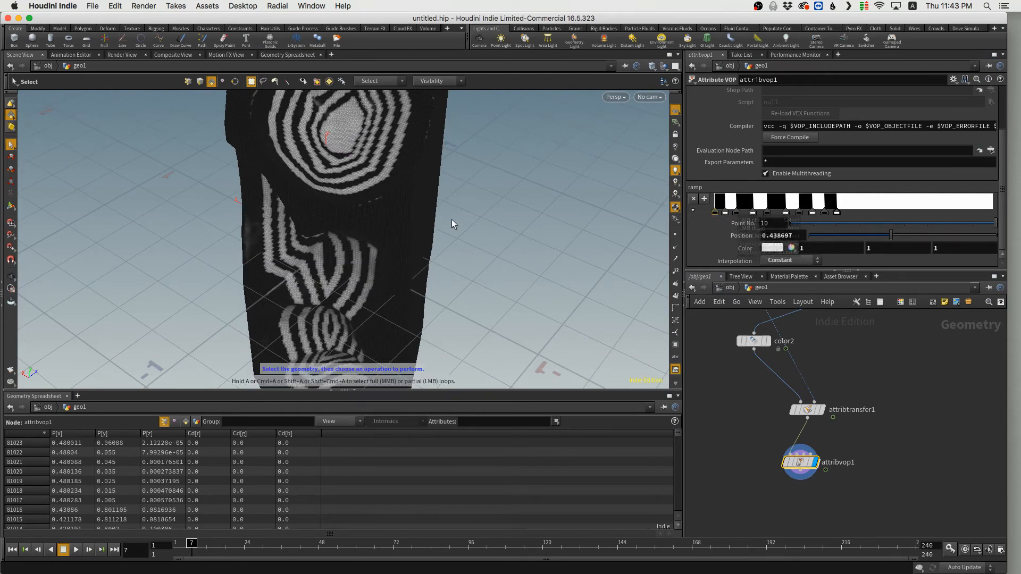
left_click_drag(451, 223, 478, 229, "alt")
Set the blend width of attribtransfer1 to 0.33 and inspect the striped pattern on the model.
left_click(807, 409)
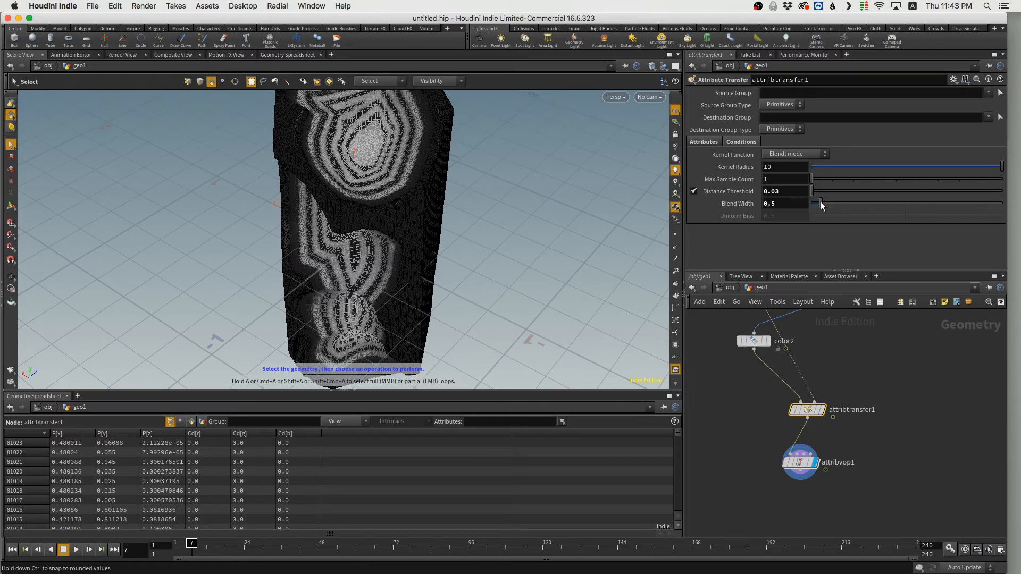
left_click_drag(820, 203, 817, 206)
left_click(897, 387)
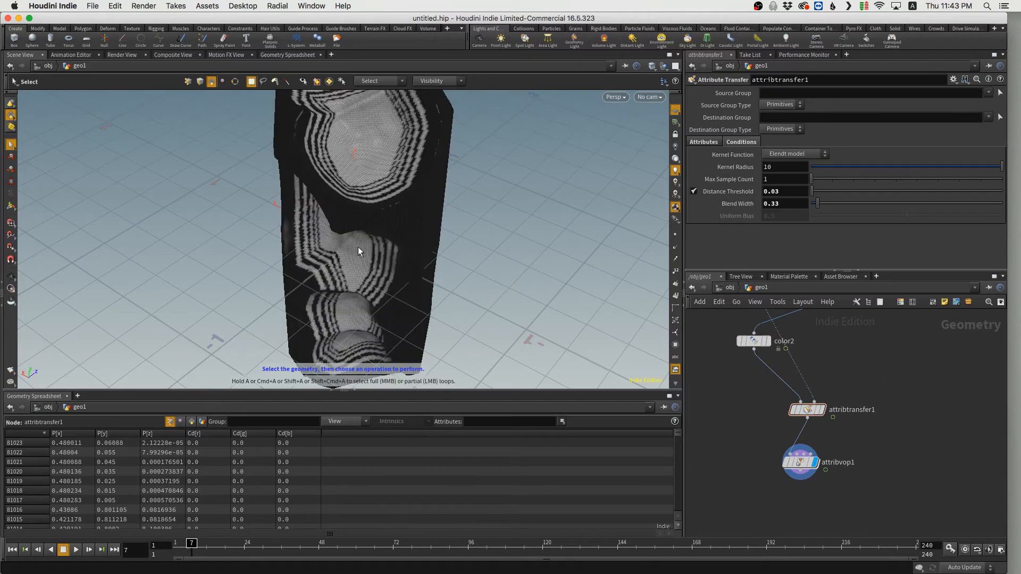
left_click_drag(324, 201, 377, 164)
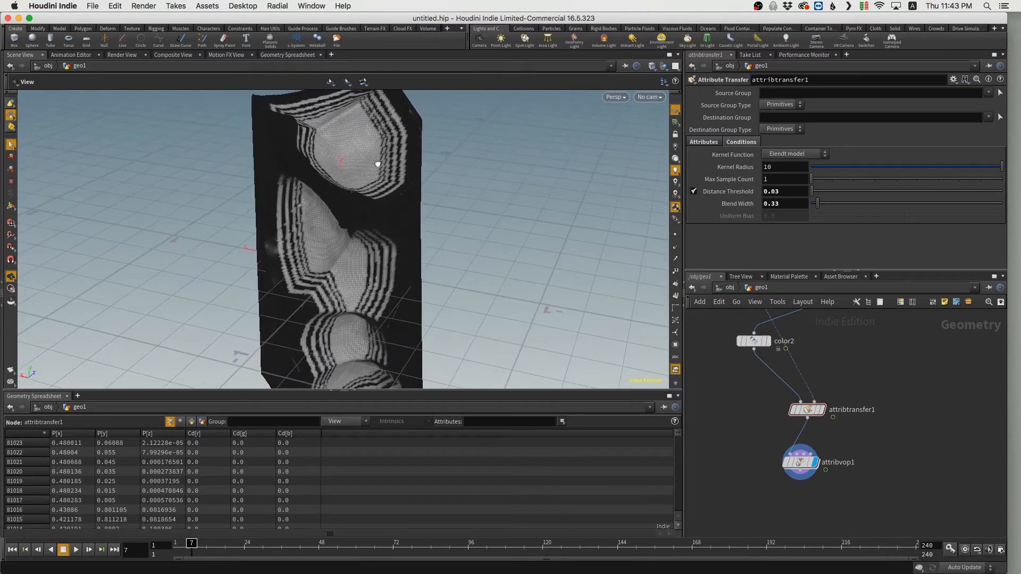
key("s")
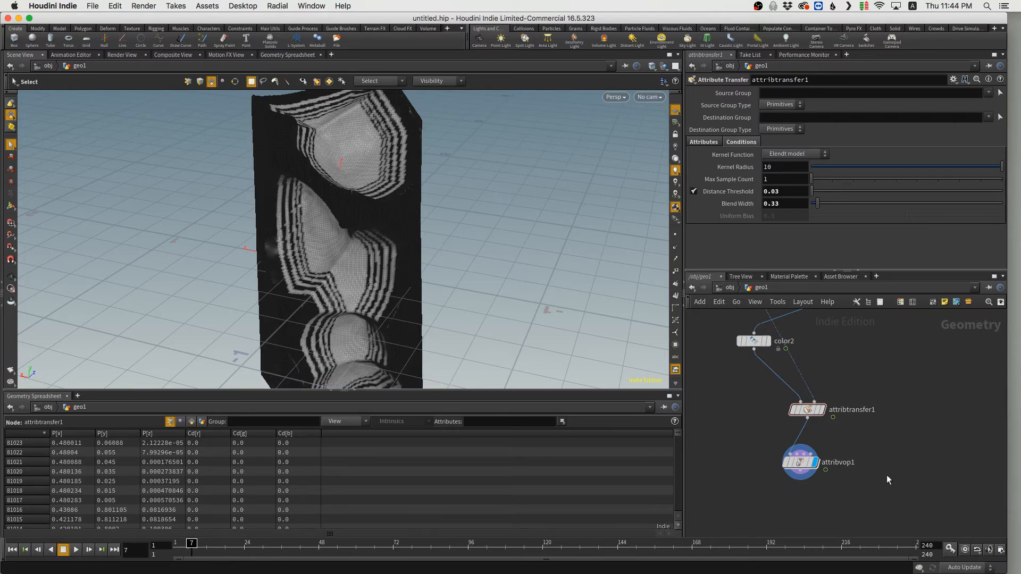
Add a Null node below attribvop1, connect it to that node's output and make it the displayed node.
key("Tab")
type("null")
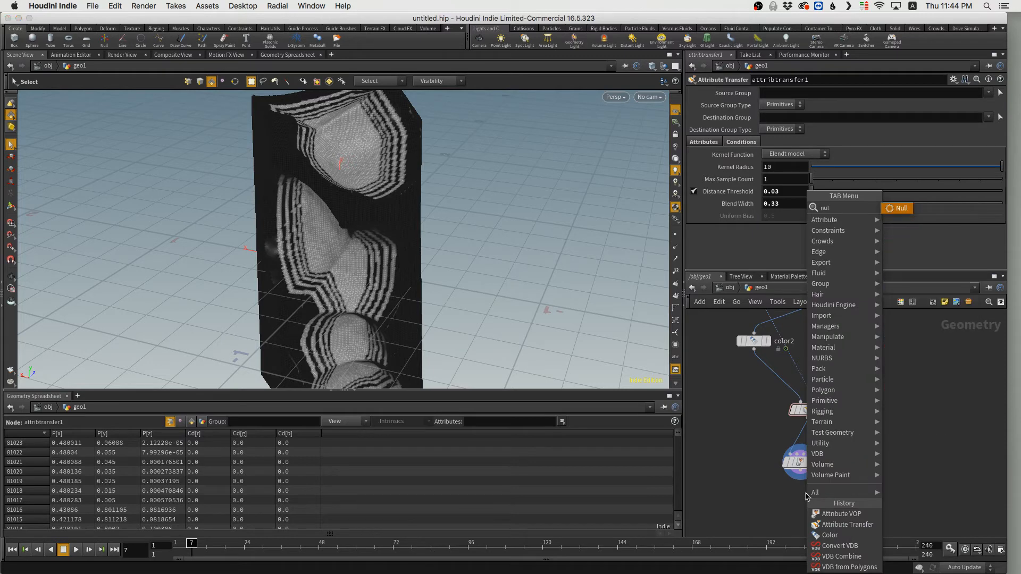
key("Return")
left_click(800, 490)
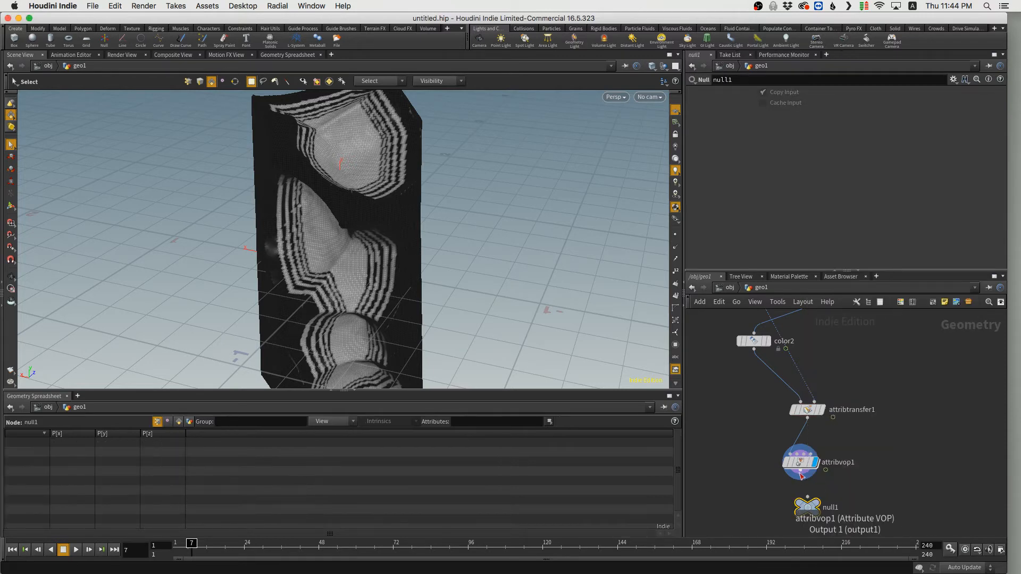
left_click(818, 504)
left_click(873, 498)
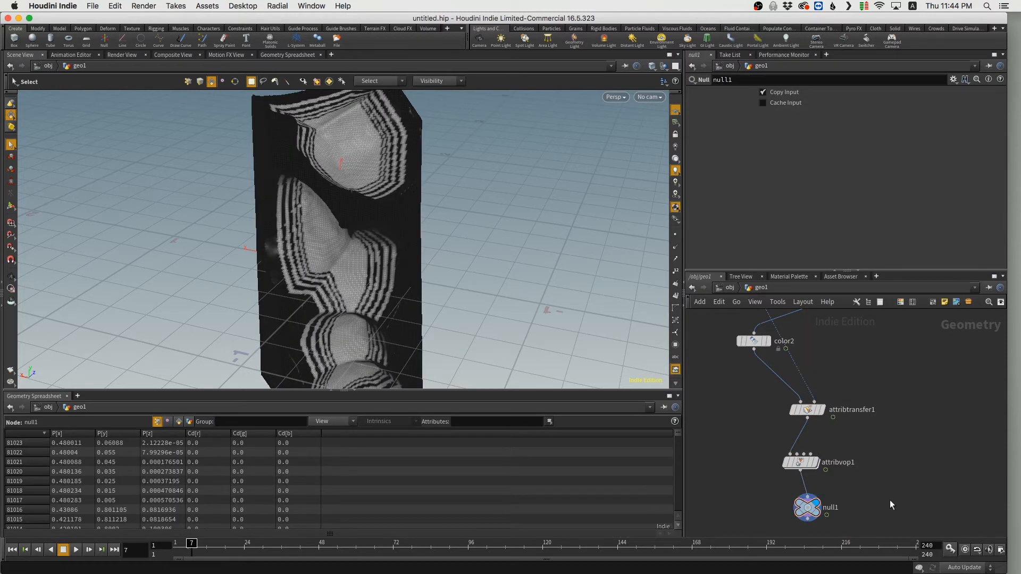
Rename the new Null node as OUT.
left_click(832, 507)
left_click_drag(844, 507, 810, 509)
type("OUT")
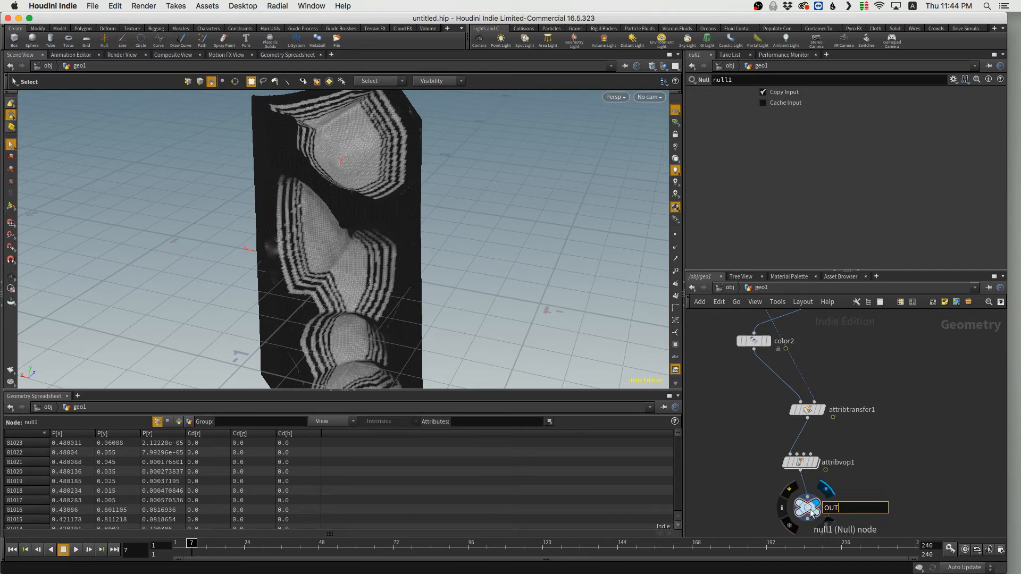
key("Return")
Return to the object level, add the Coated Metal Paint material to /mat from the material gallery and delete the duplicate copy.
key("u")
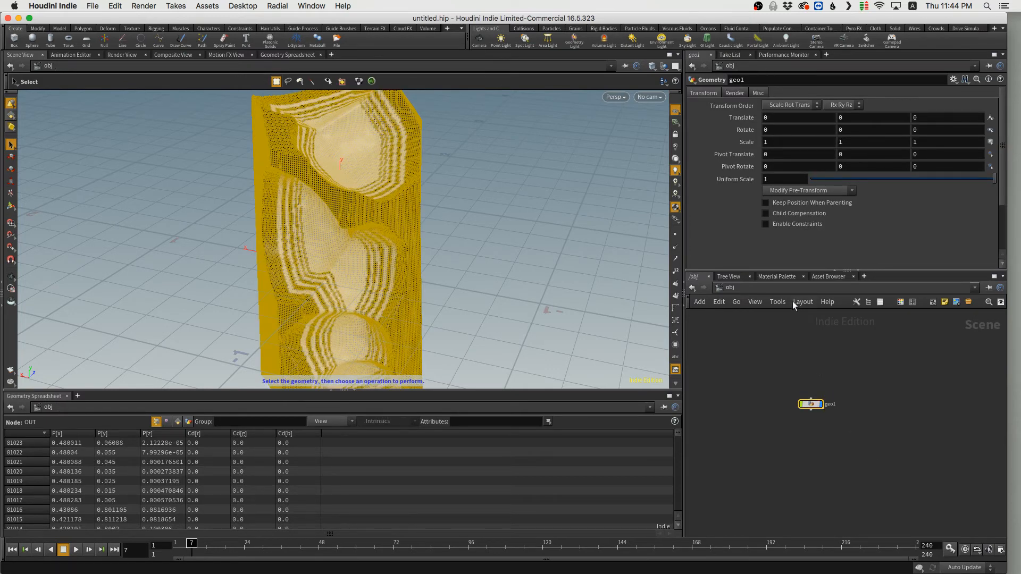
left_click(769, 276)
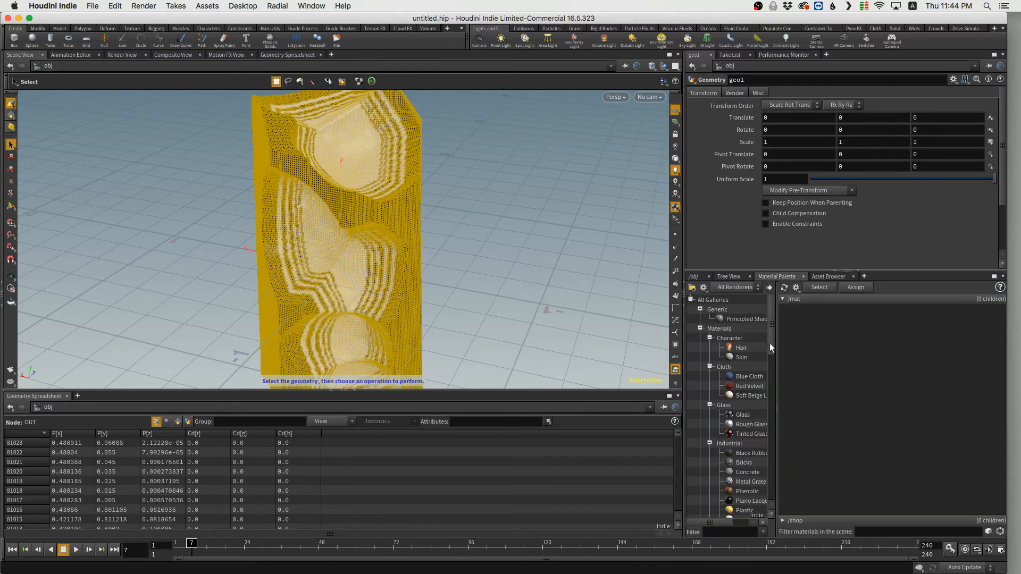
scroll(769, 351, "down", 3)
left_click_drag(768, 358, 772, 396)
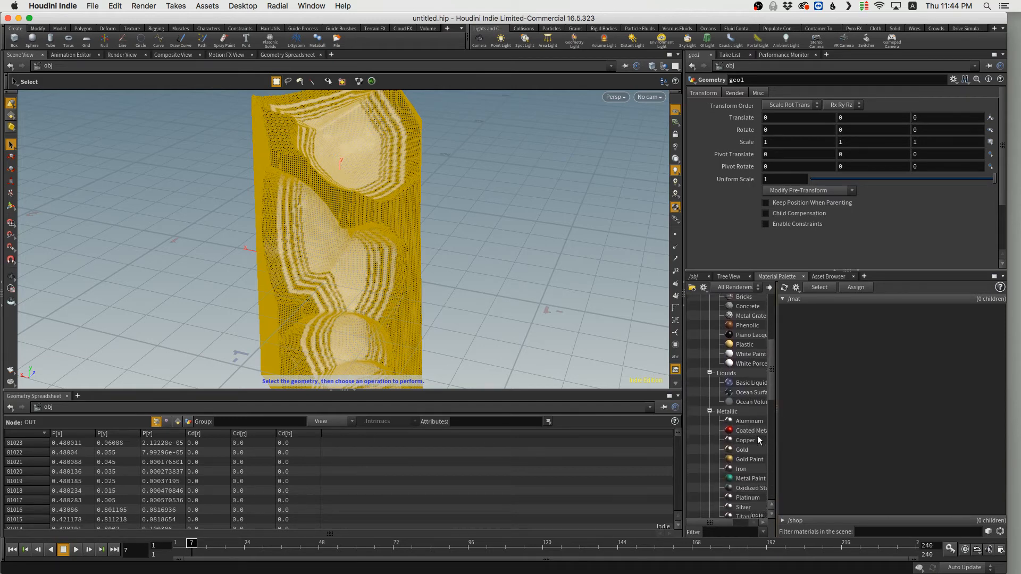
scroll(769, 394, "down", 3)
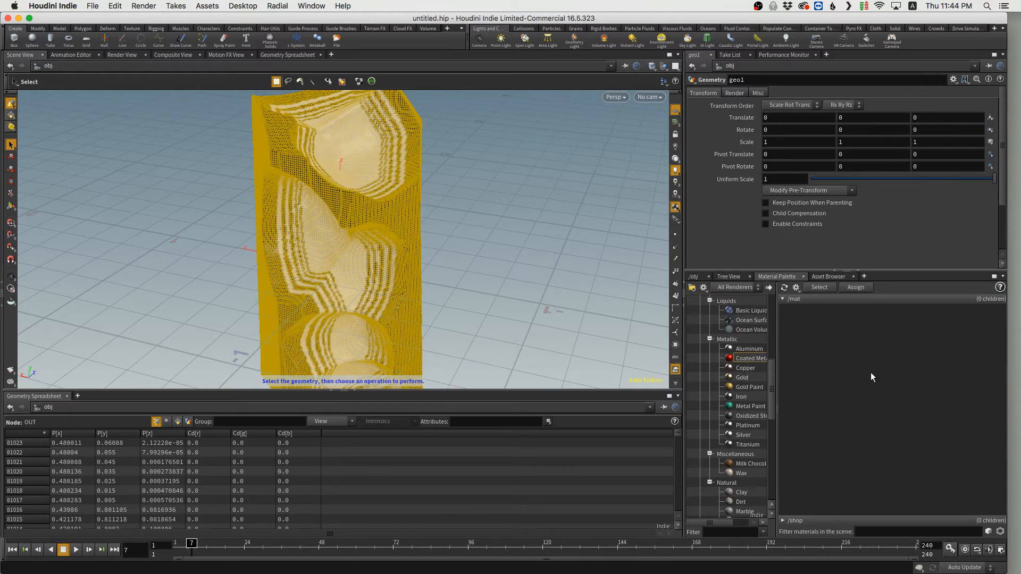
left_click_drag(755, 358, 813, 359)
left_click(848, 338)
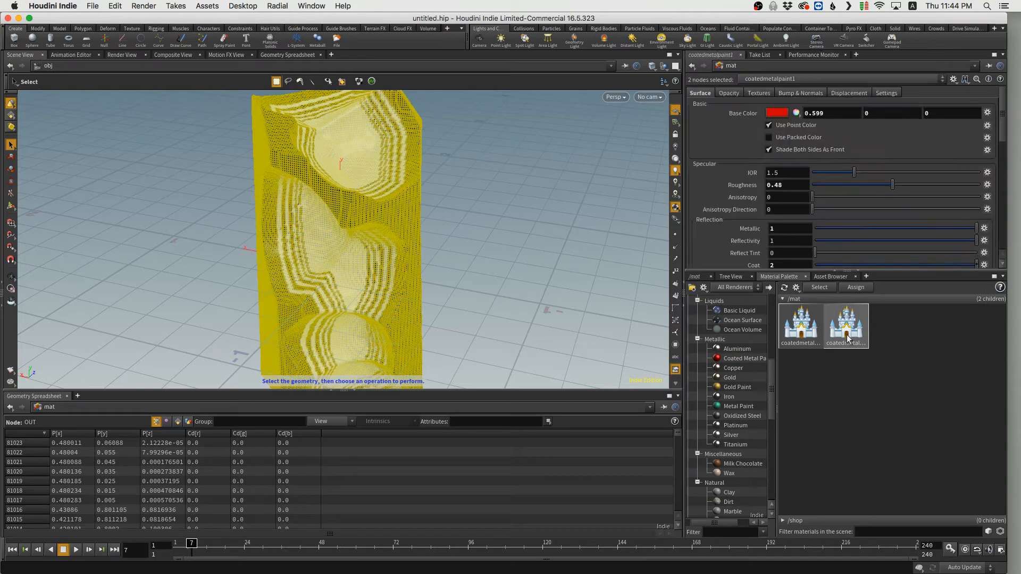
key("Delete")
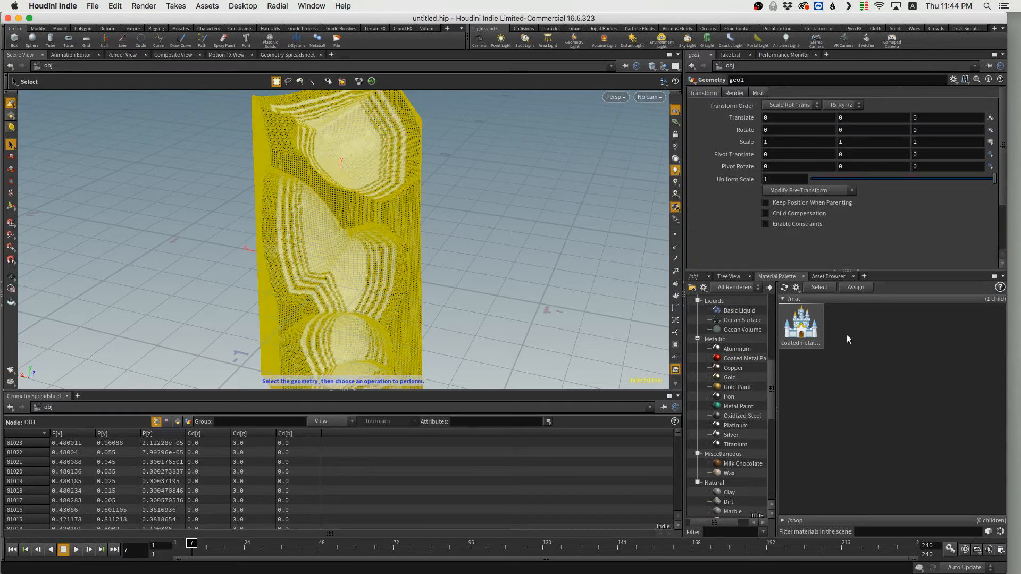
In the mat network, set the base color of the coatedmetalpaint shader to white (1, 1, 1).
left_click(695, 279)
left_click(722, 286)
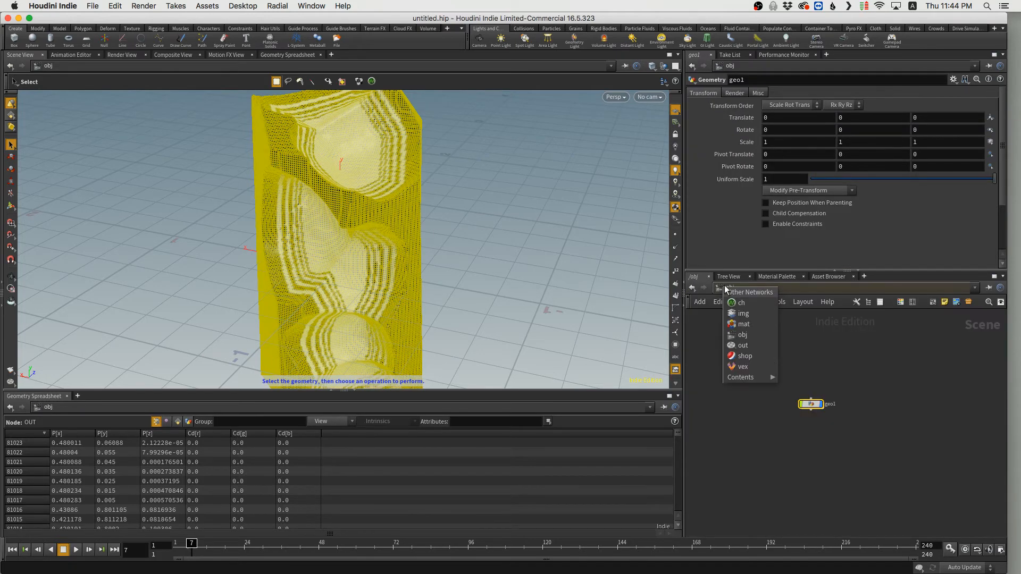
left_click(738, 323)
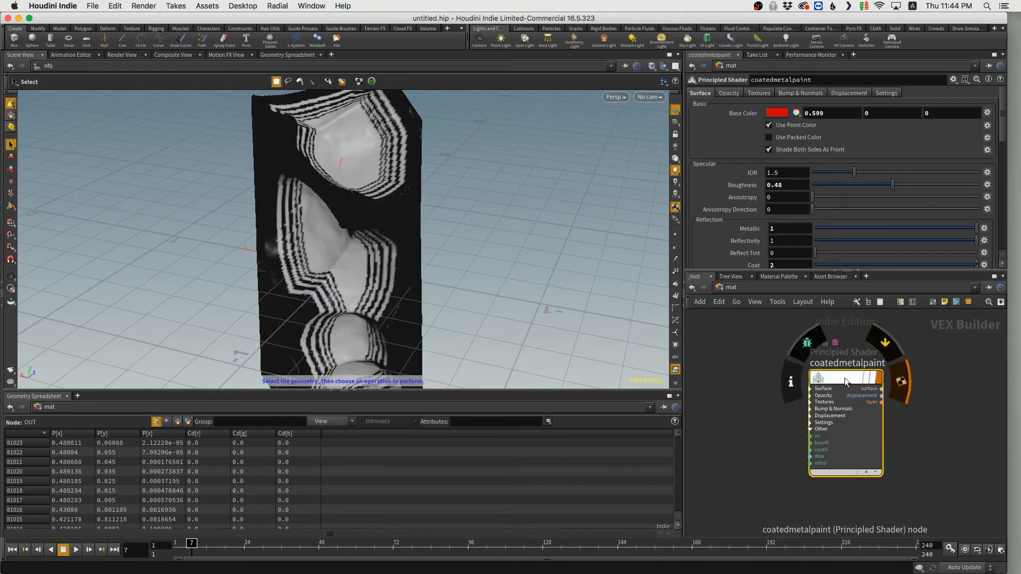
left_click(775, 116)
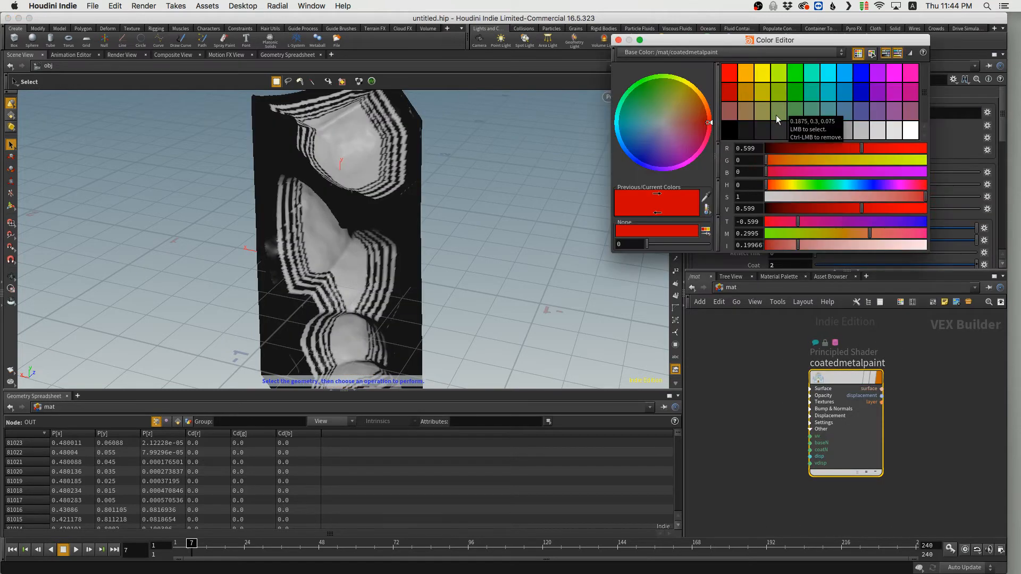
left_click(911, 129)
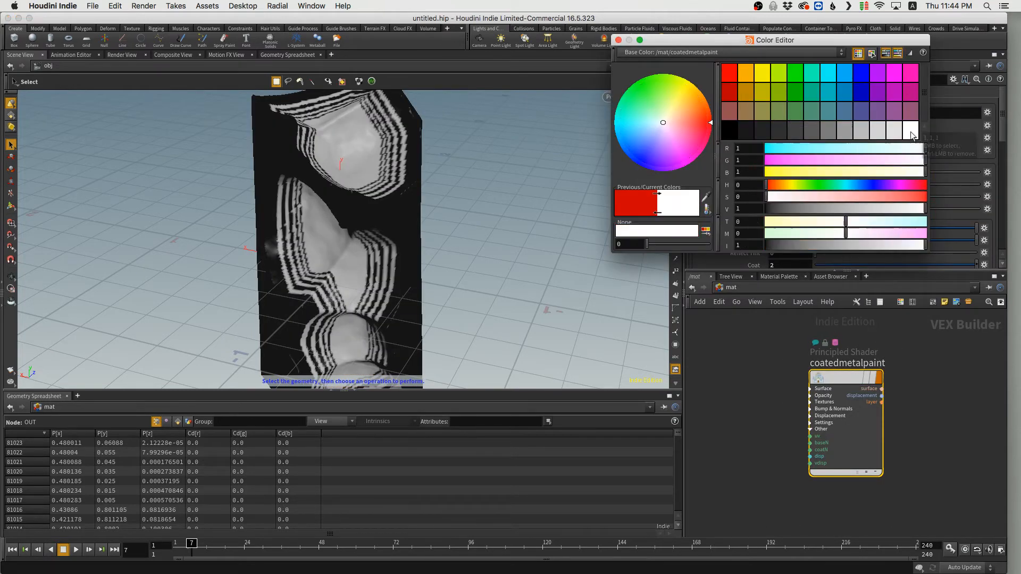
left_click(618, 40)
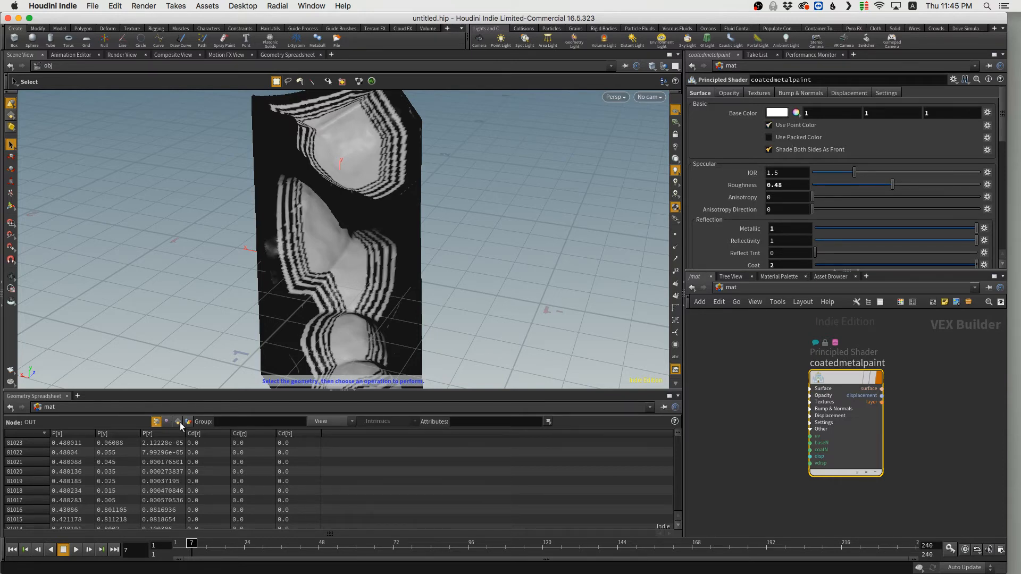
Assign /mat/coatedmetalpaint as the render material of the geo1 object and view the shaded result.
left_click(728, 287)
left_click(747, 335)
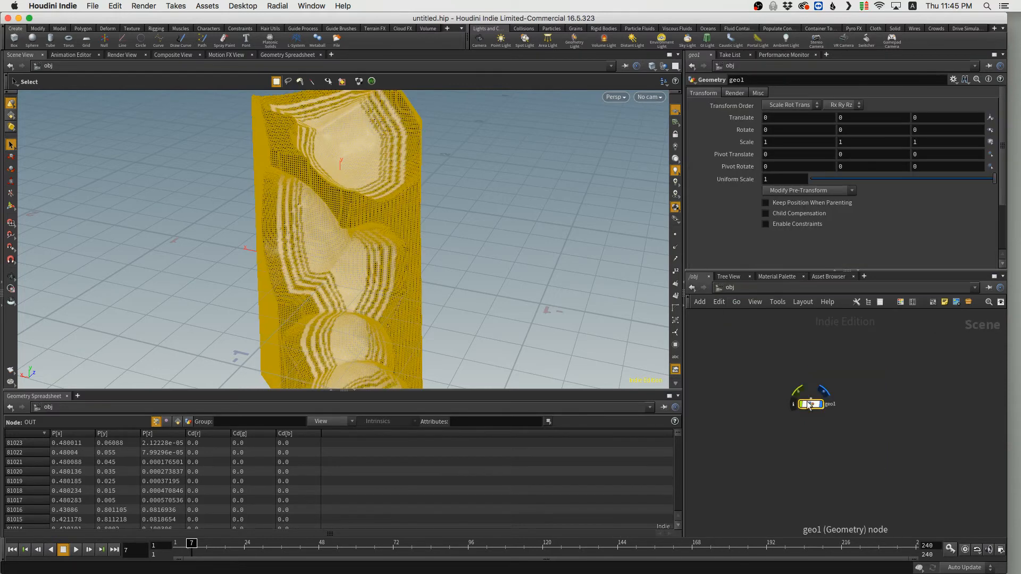
left_click(735, 93)
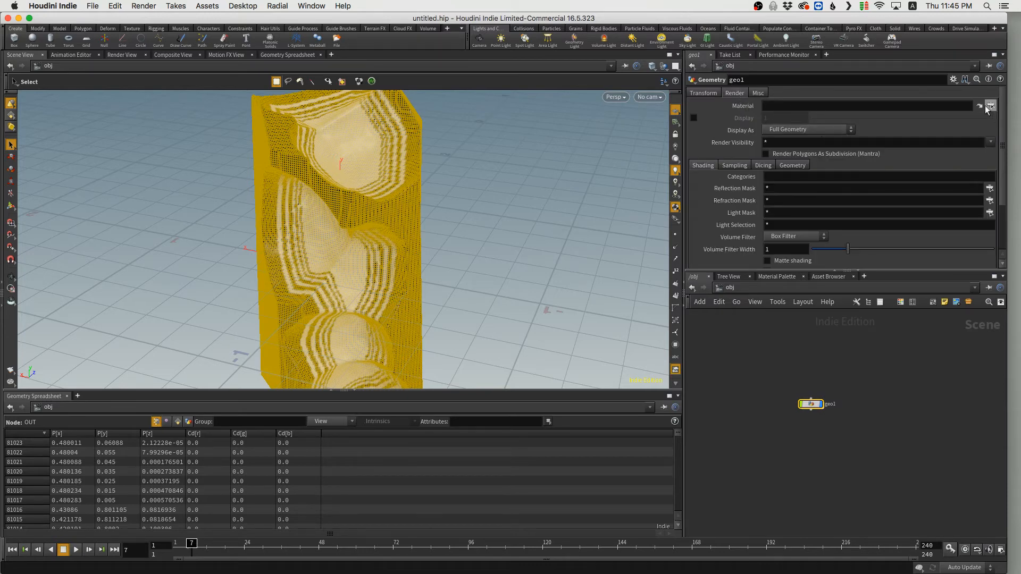
left_click(989, 106)
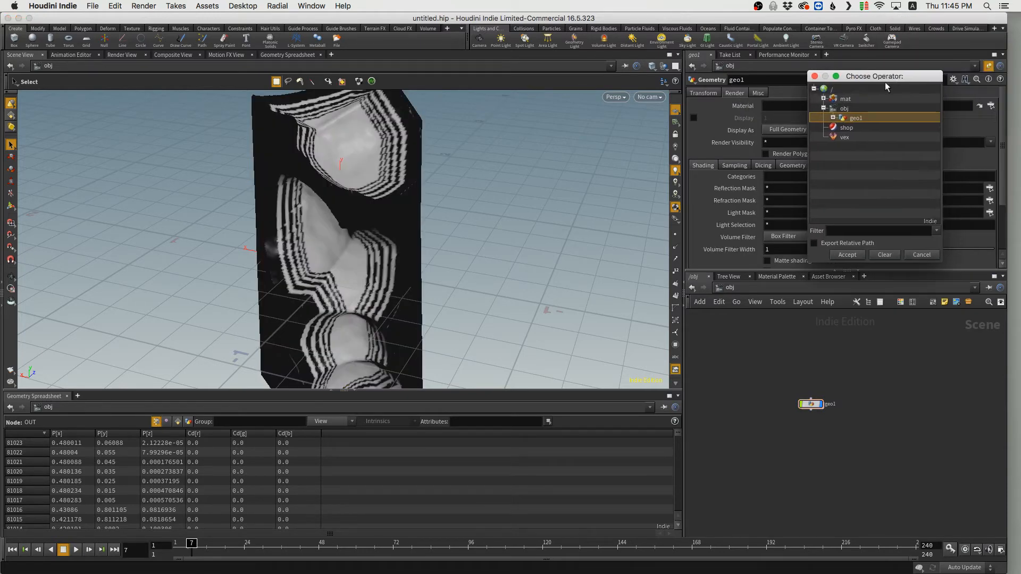
left_click(827, 99)
left_click(866, 109)
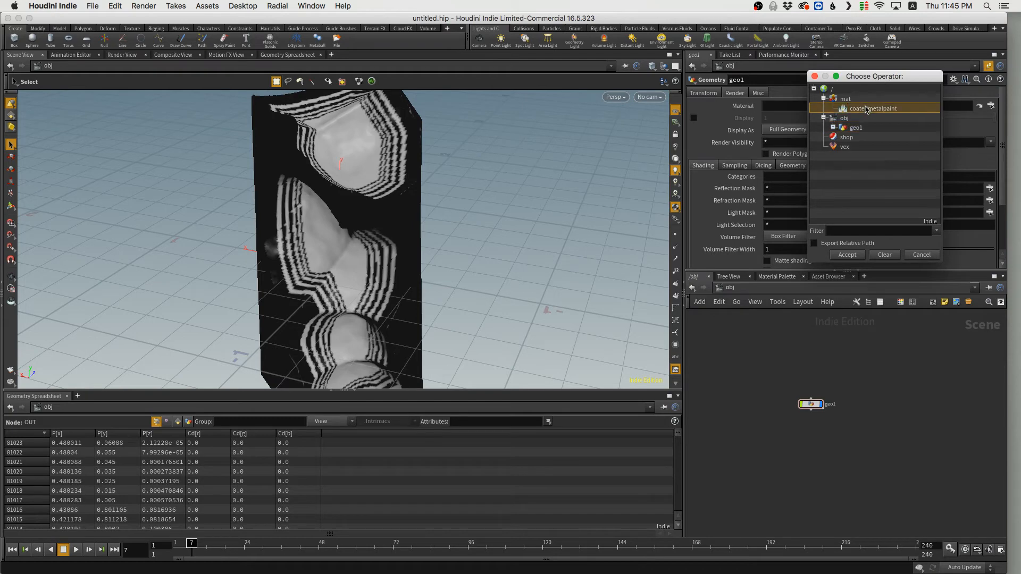
left_click(860, 256)
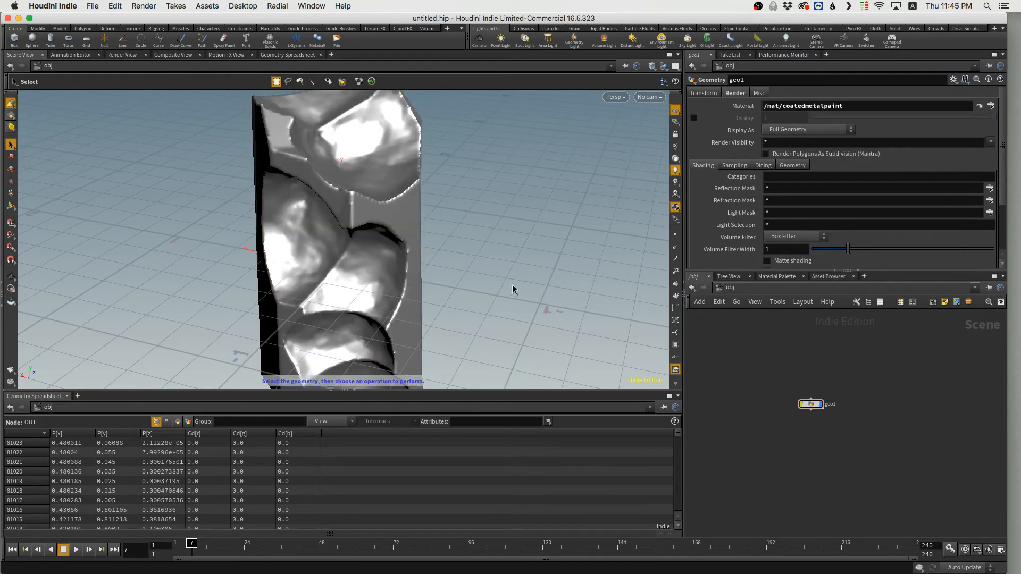
key("Escape")
left_click_drag(353, 230, 463, 260)
key("s")
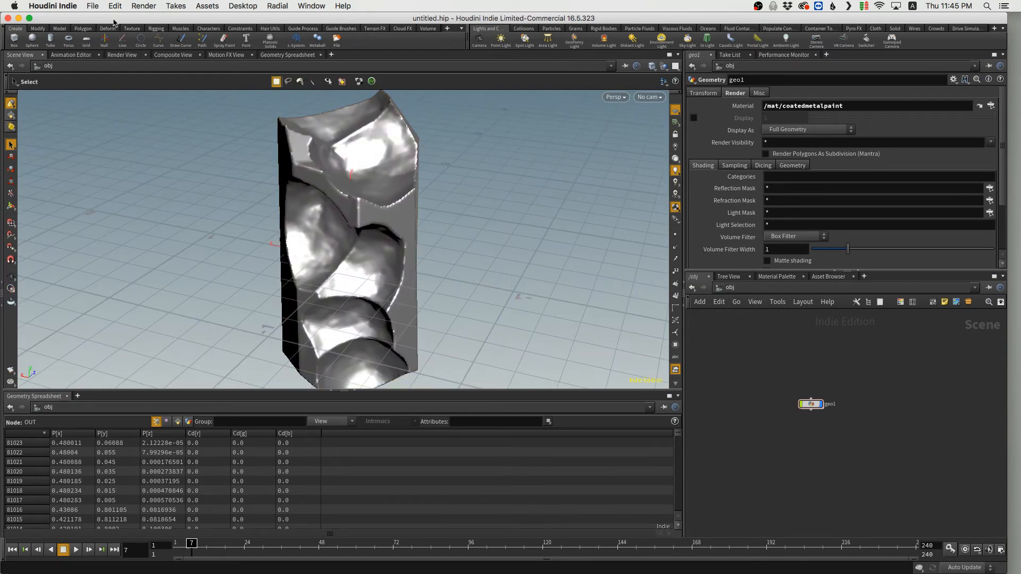
Create a Mantra - PBR render node and reposition it in the out network.
left_click(143, 5)
mouse_move(149, 20)
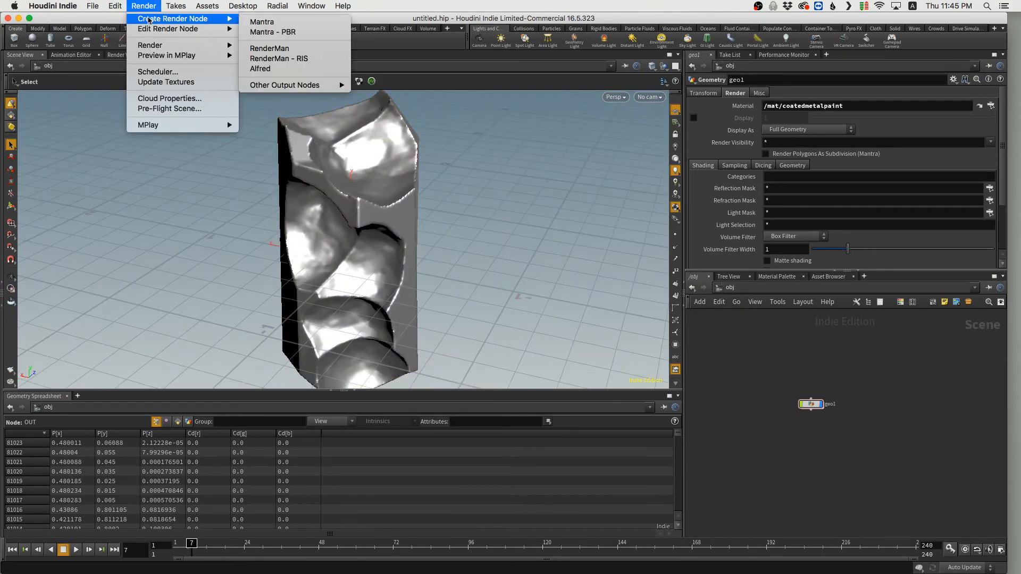
left_click(273, 32)
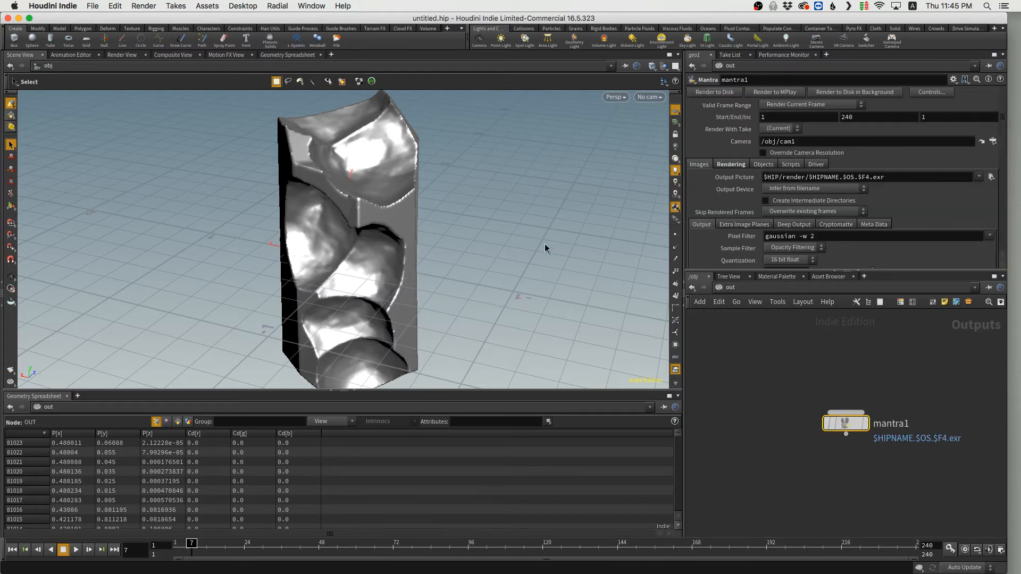
left_click_drag(843, 420, 819, 408)
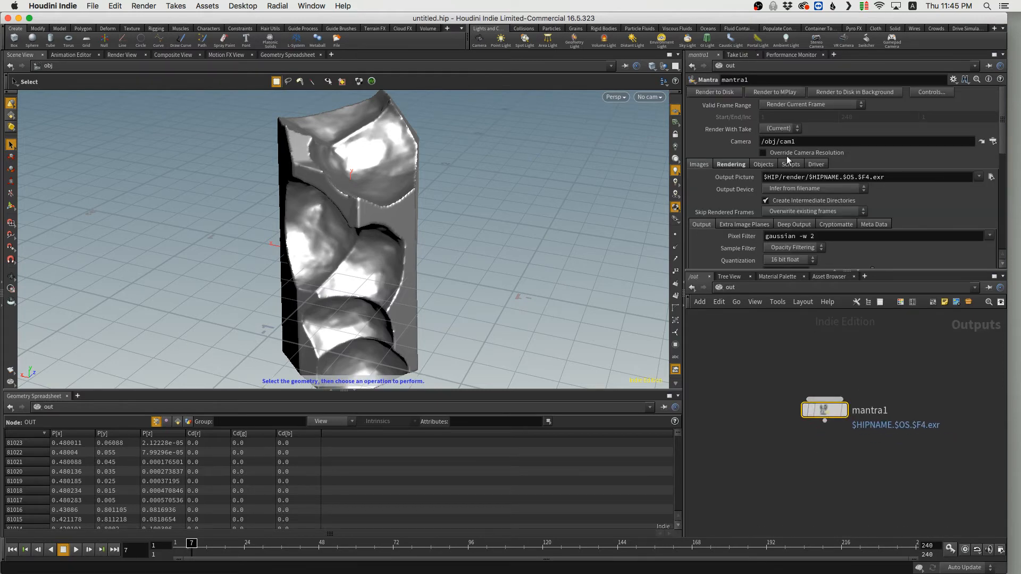
Change the file extension of the mantra1 node's output picture to png.
scroll(725, 178, "down", 5)
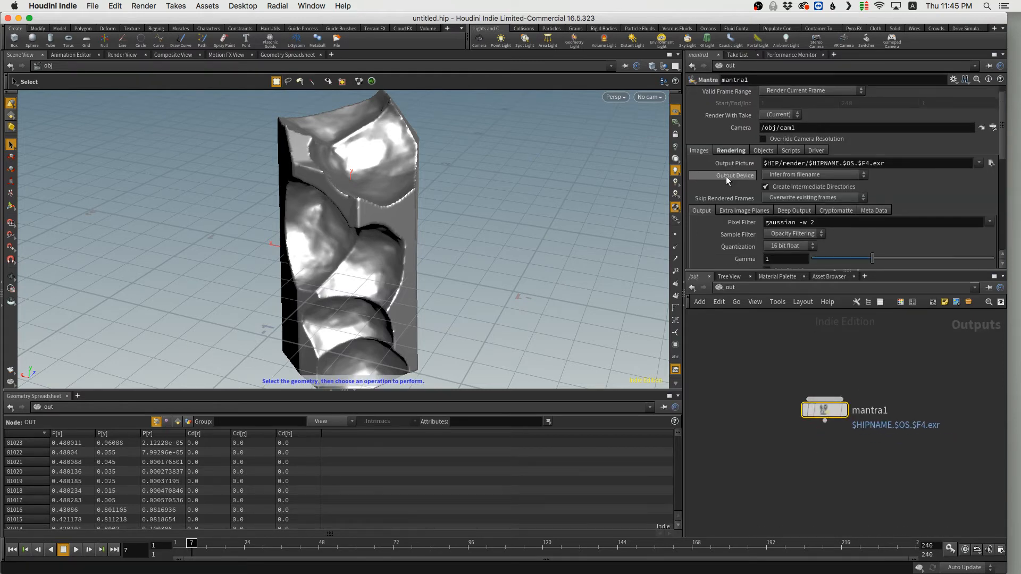
scroll(731, 180, "up", 3)
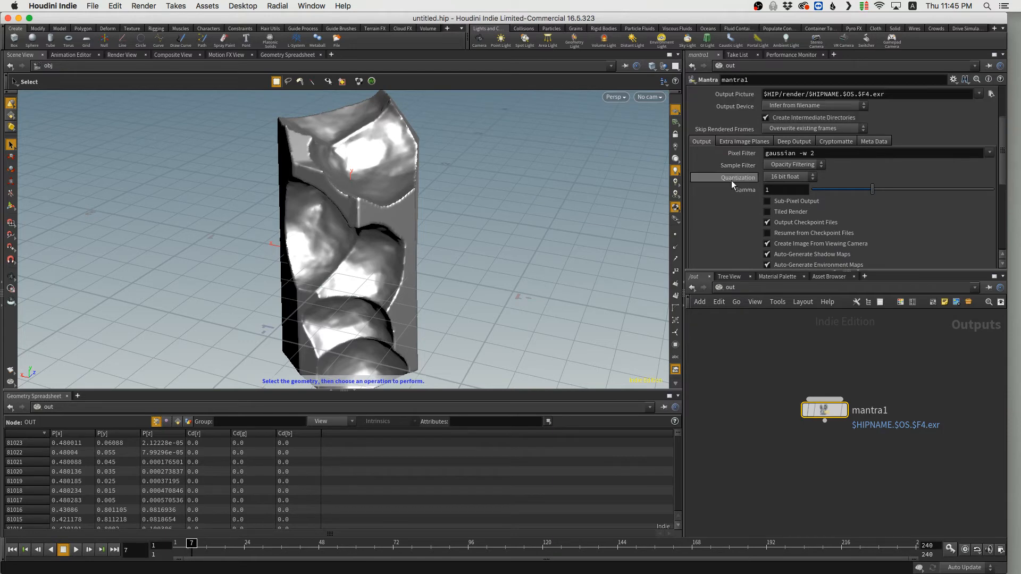
scroll(732, 158, "up", 2)
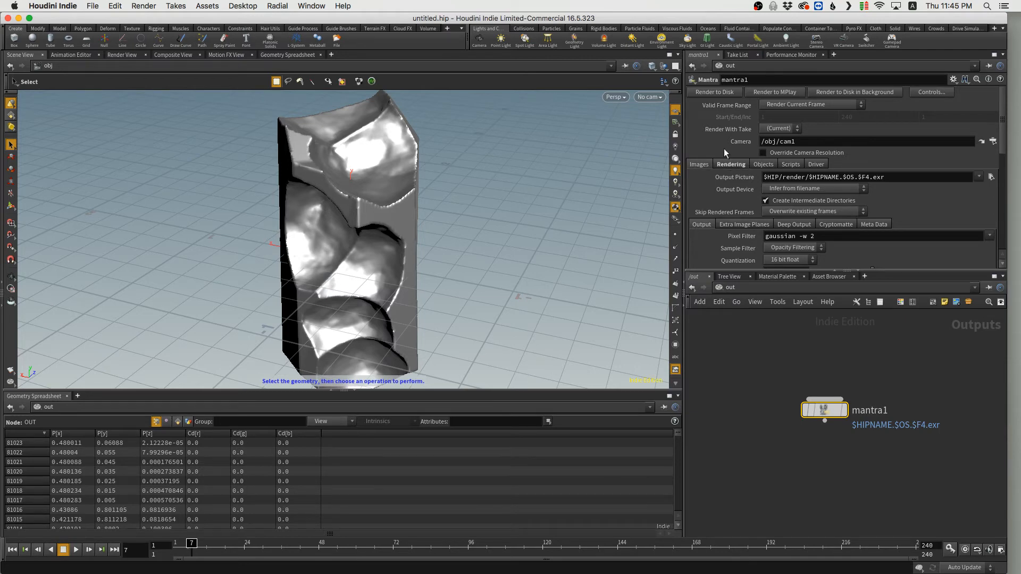
left_click(915, 180)
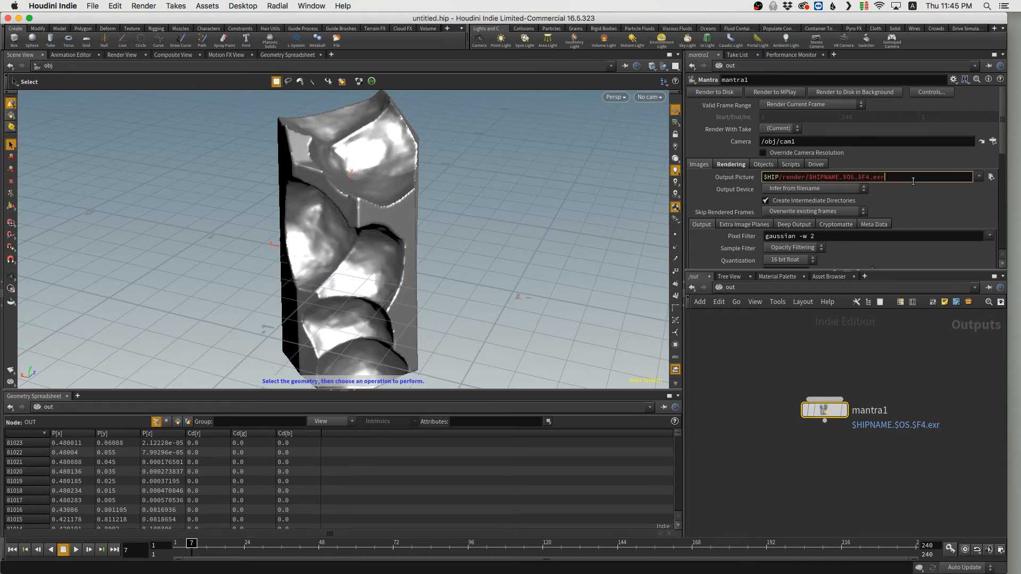
key("BackSpace")
key("BackSpace")
key("BackSpace")
type("png")
In the mantra1 node's sampling settings, set the maximum ray samples to 4.
left_click(722, 166)
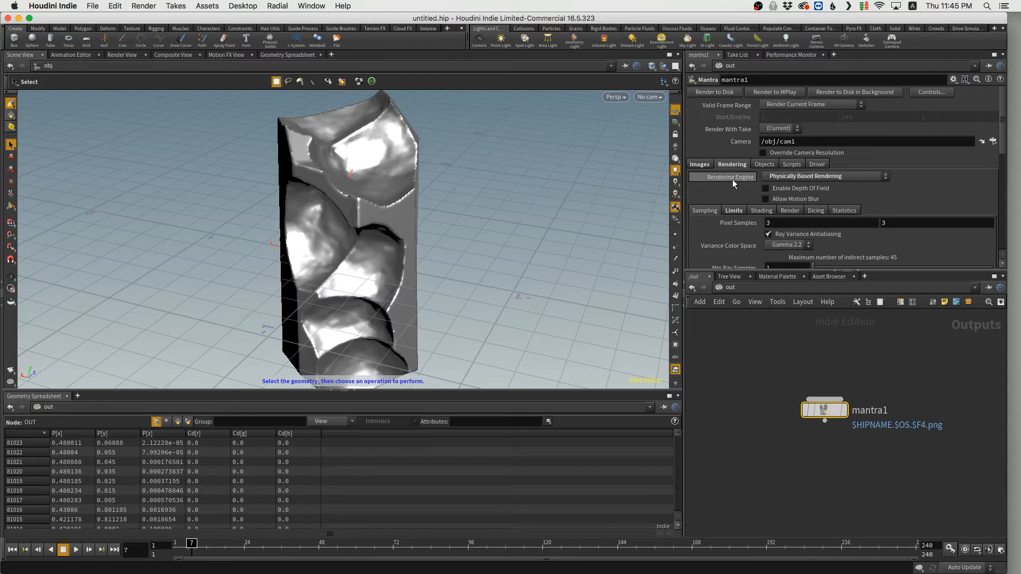
scroll(732, 179, "down", 2)
scroll(717, 186, "down", 1)
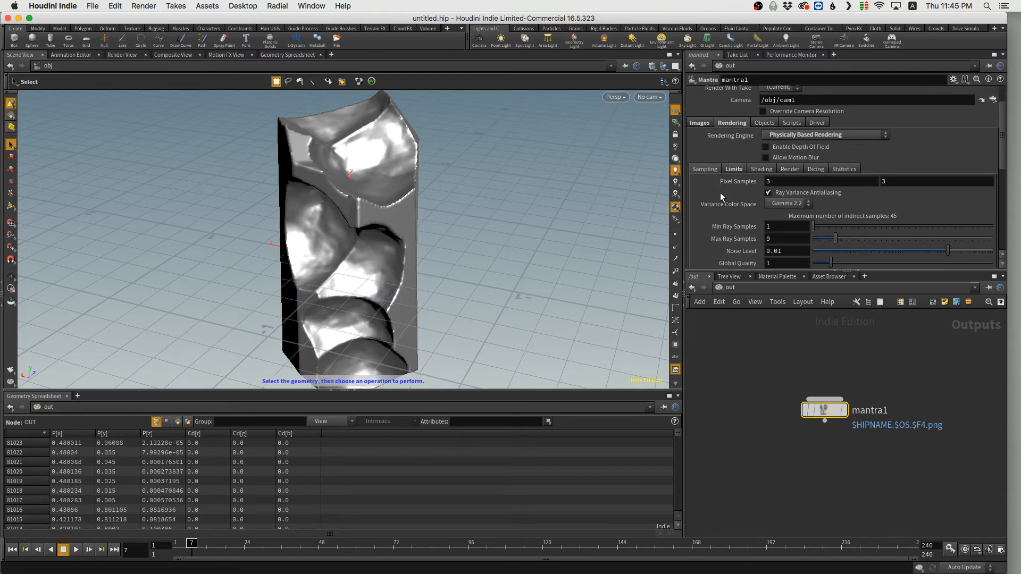
scroll(719, 192, "down", 2)
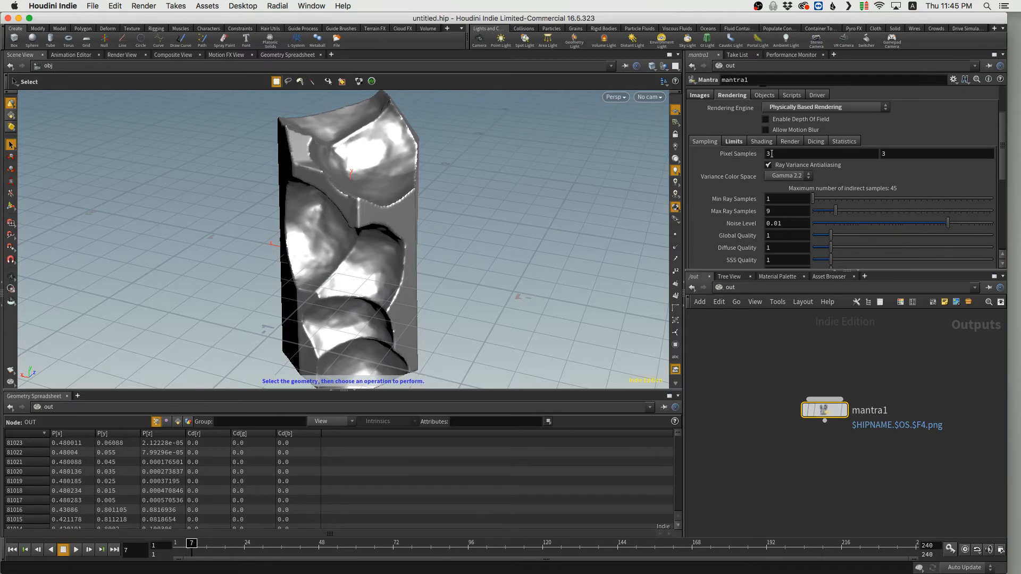
scroll(729, 169, "down", 2)
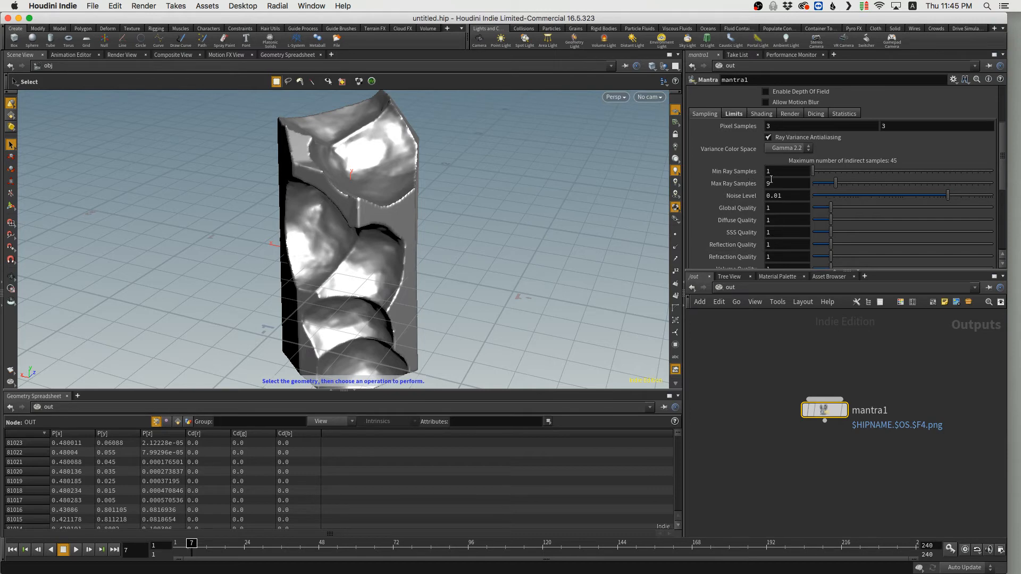
left_click(740, 184)
type("4")
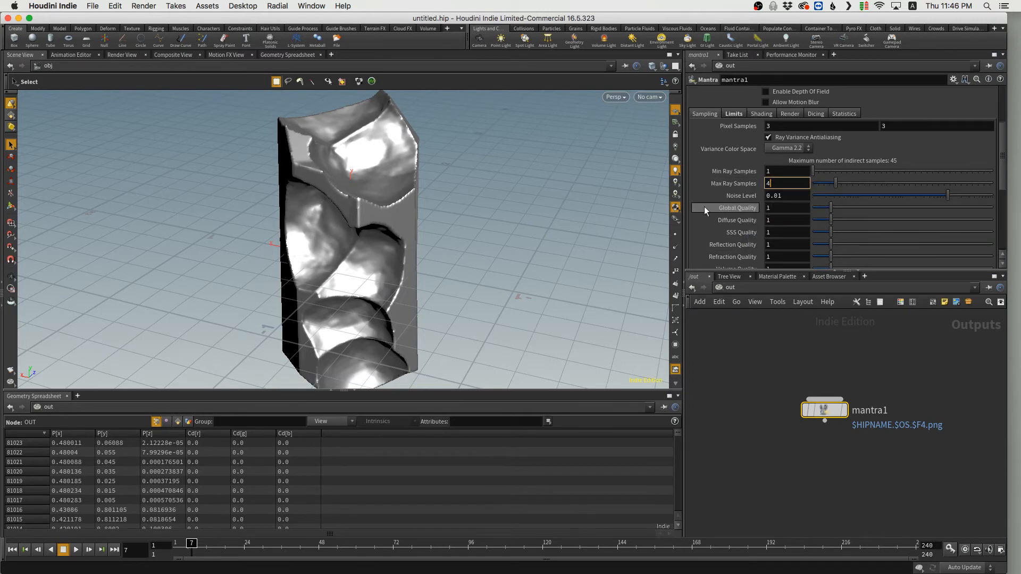
scroll(712, 213, "down", 2)
scroll(741, 242, "up", 3)
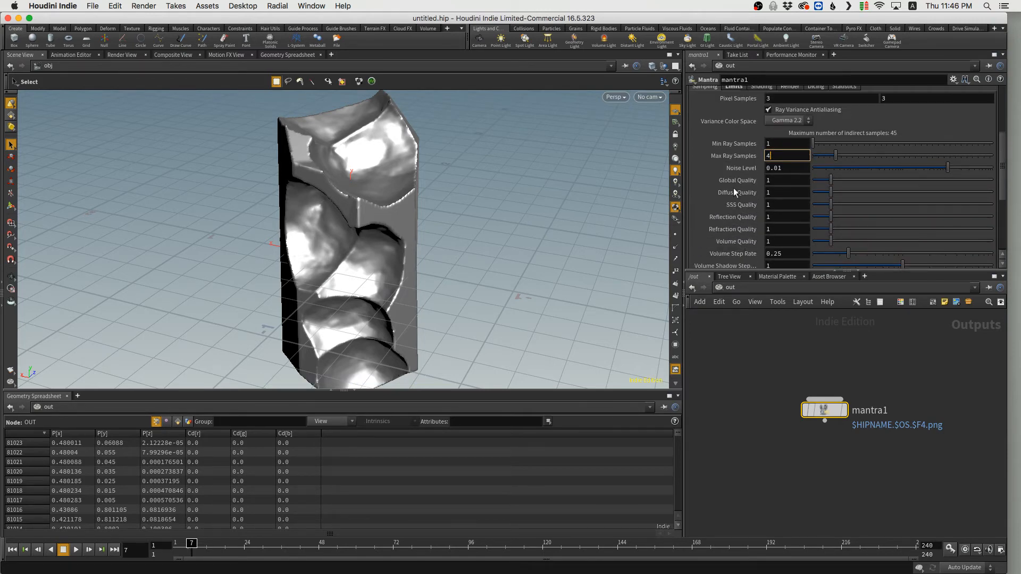
Set the Mantra node's reflect and refract limits to 3 and its color limit to 2.
left_click(734, 127)
left_click_drag(775, 140, 761, 143)
type("3")
key("Tab")
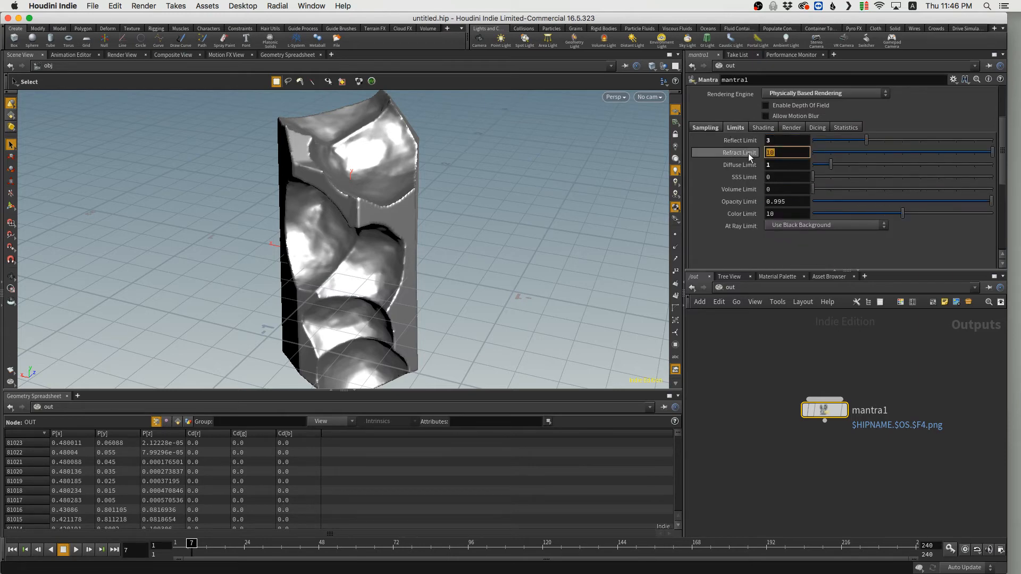
type("3")
key("Return")
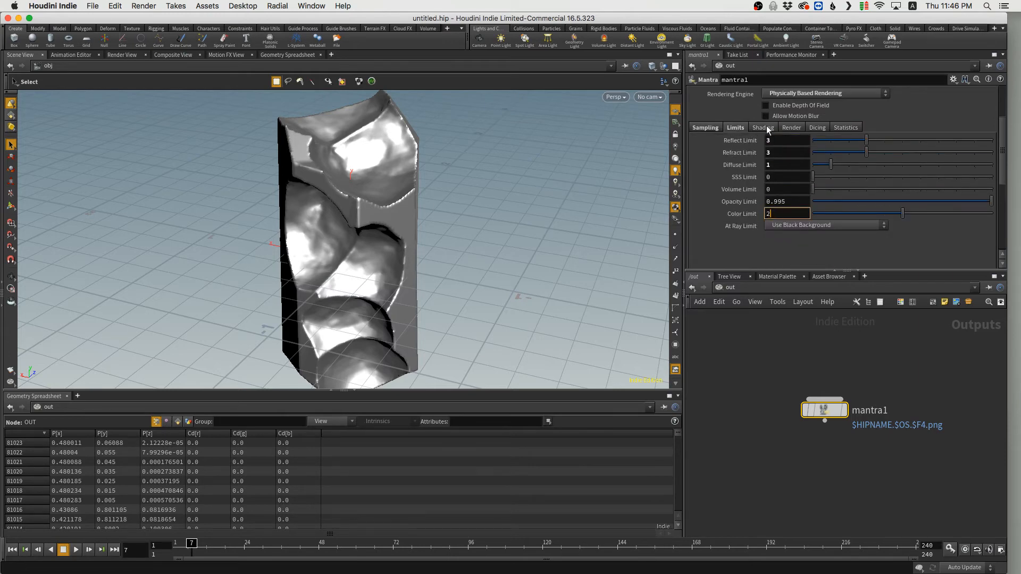
left_click(763, 129)
left_click(706, 126)
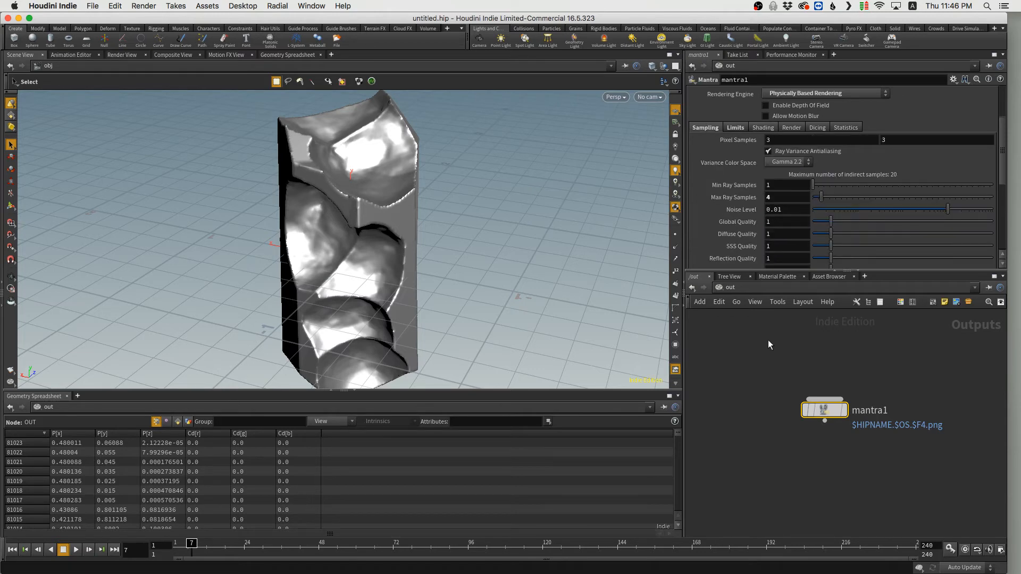
Go to the object level and open the image chooser for the environment light's environment map.
left_click(729, 288)
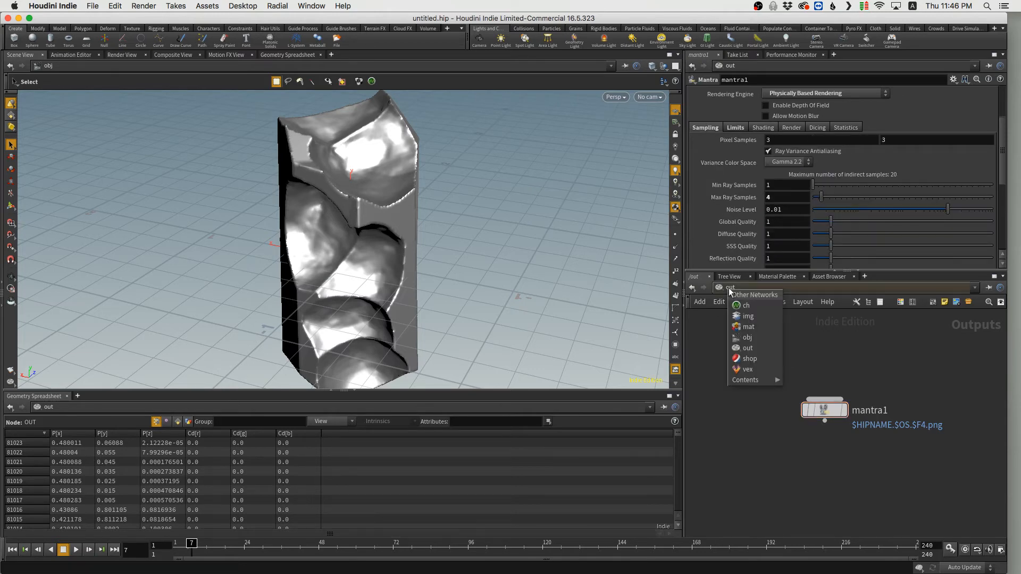
left_click(751, 343)
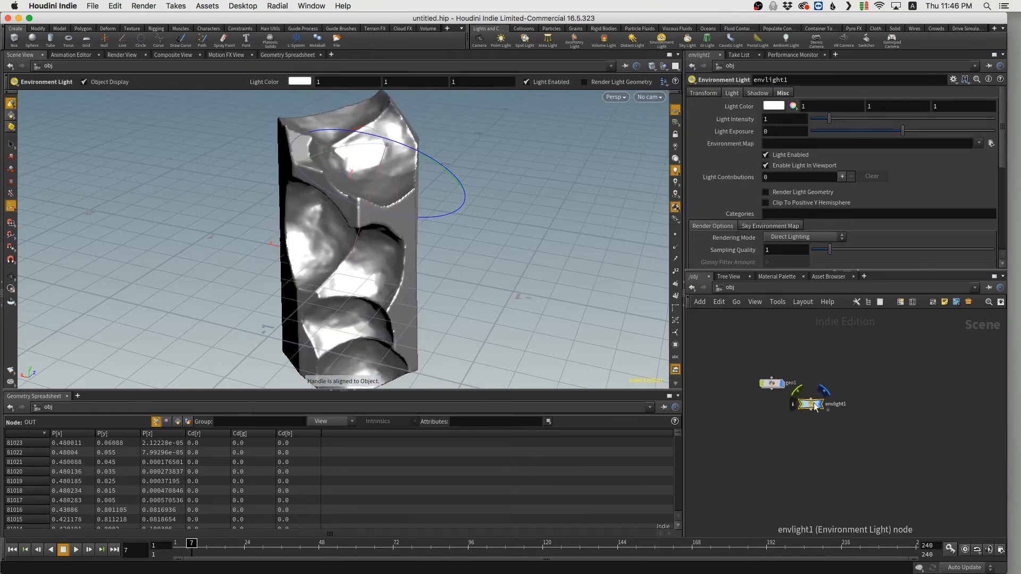
left_click(978, 143)
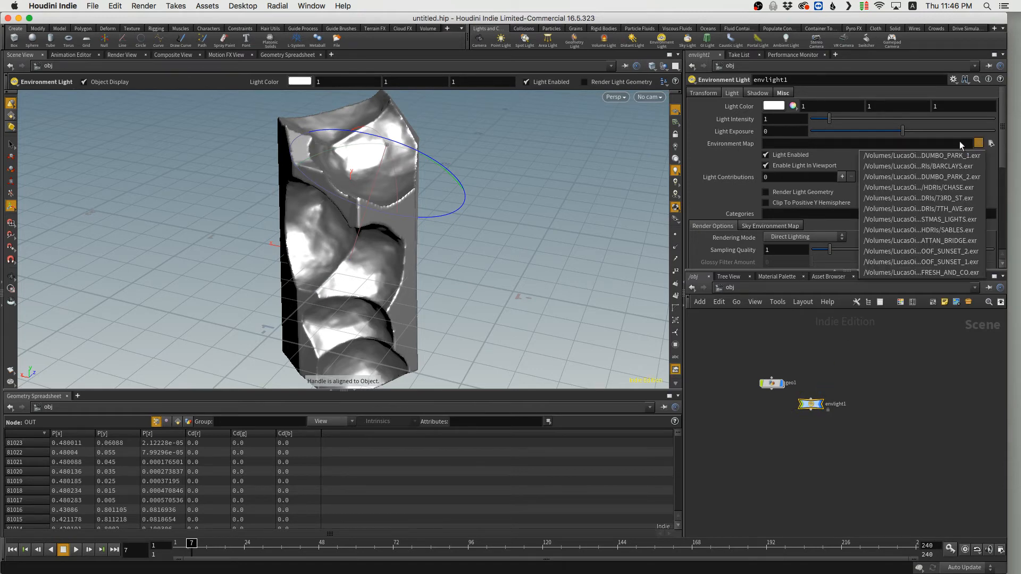
left_click(990, 144)
left_click(990, 144)
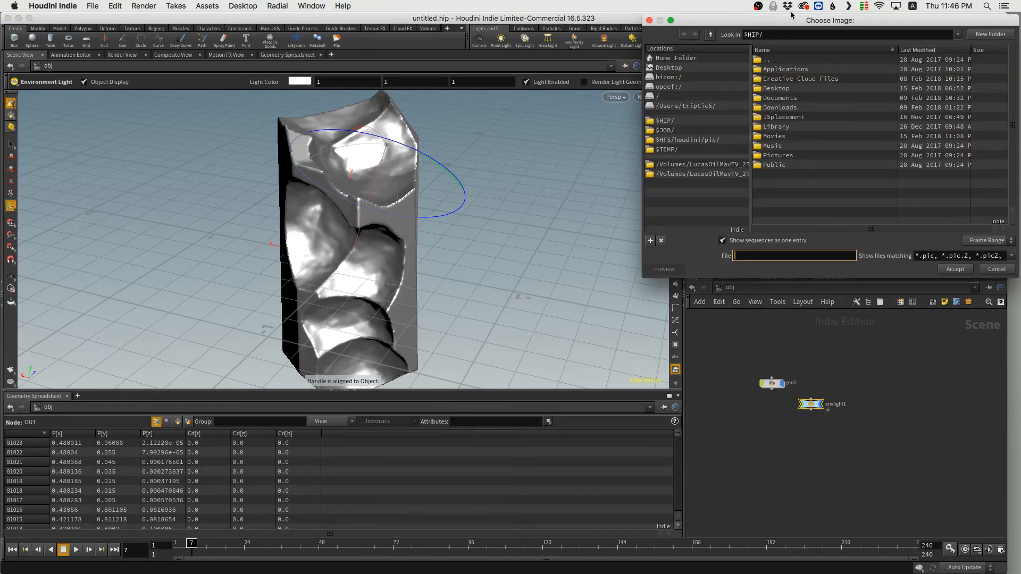
left_click_drag(786, 17, 593, 109)
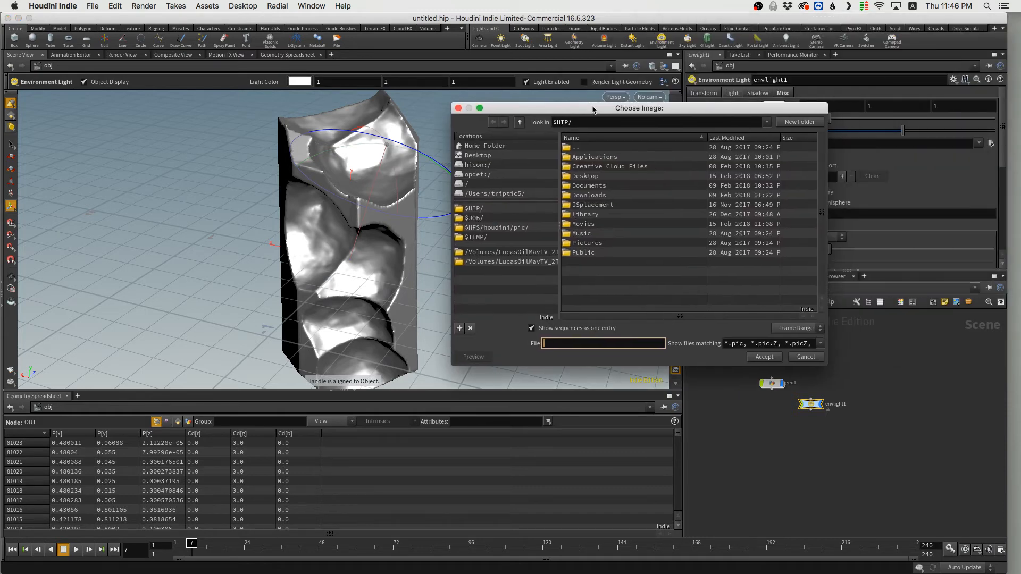
Browse to the gsg HDR Images folder, turn on image previews for its files and enlarge the file chooser.
left_click(521, 253)
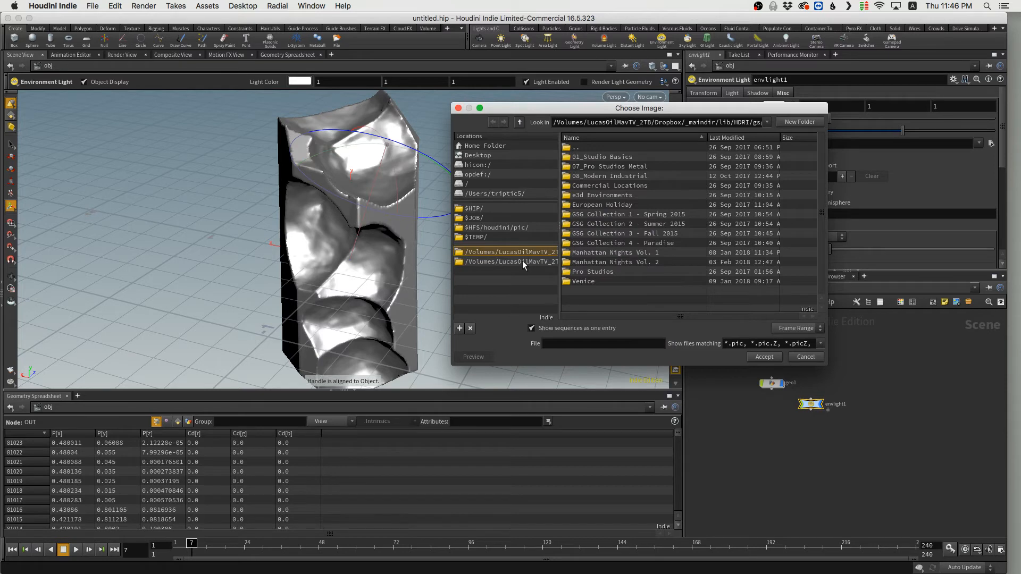
left_click(519, 122)
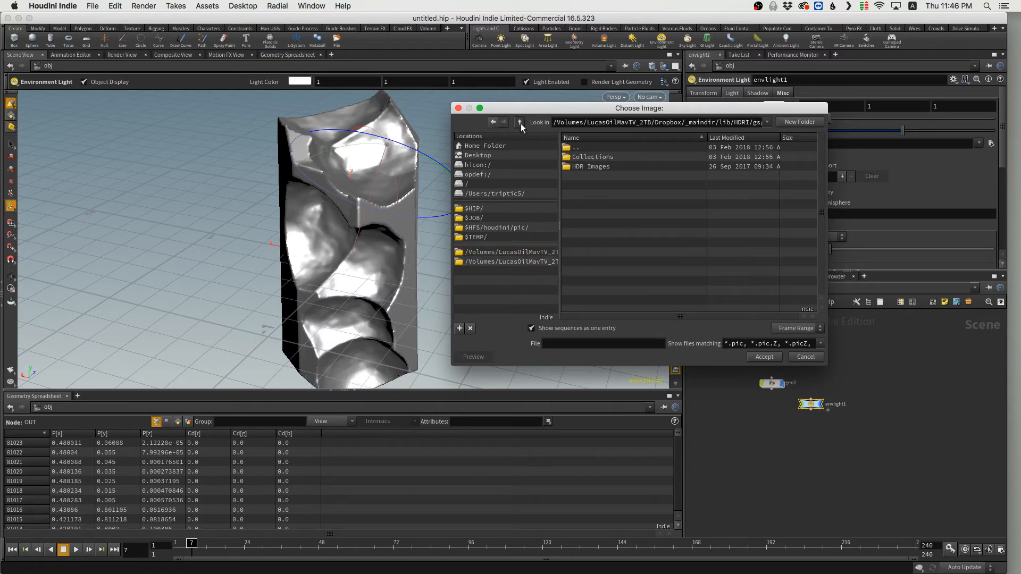
double_click(589, 166)
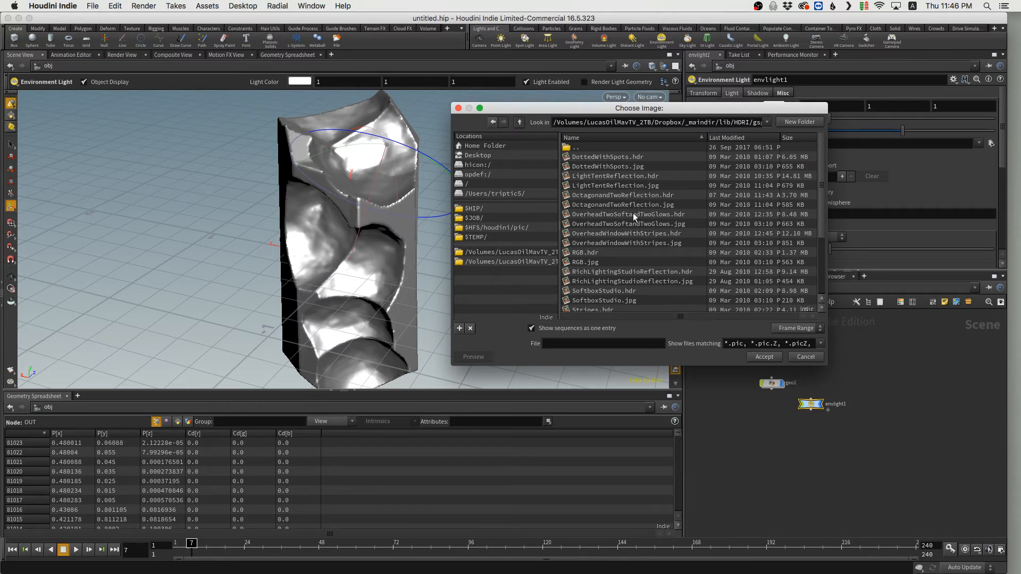
right_click(690, 192)
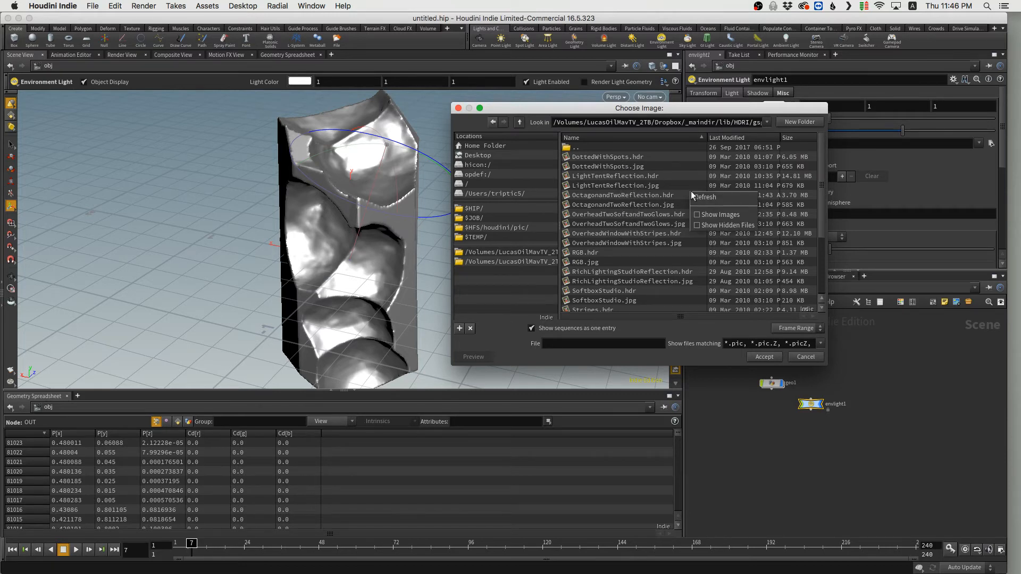
left_click(710, 214)
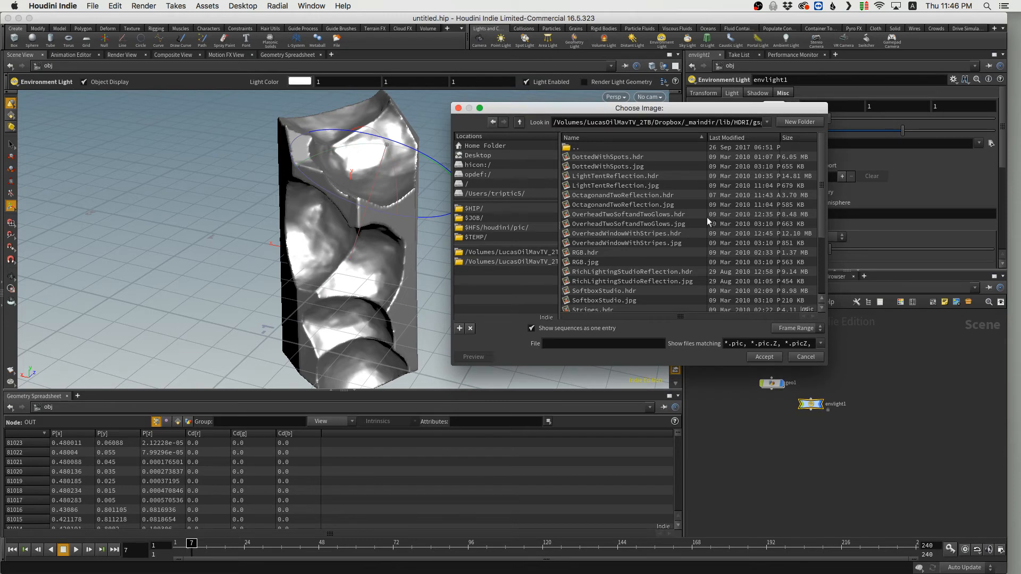
scroll(647, 236, "down", 5)
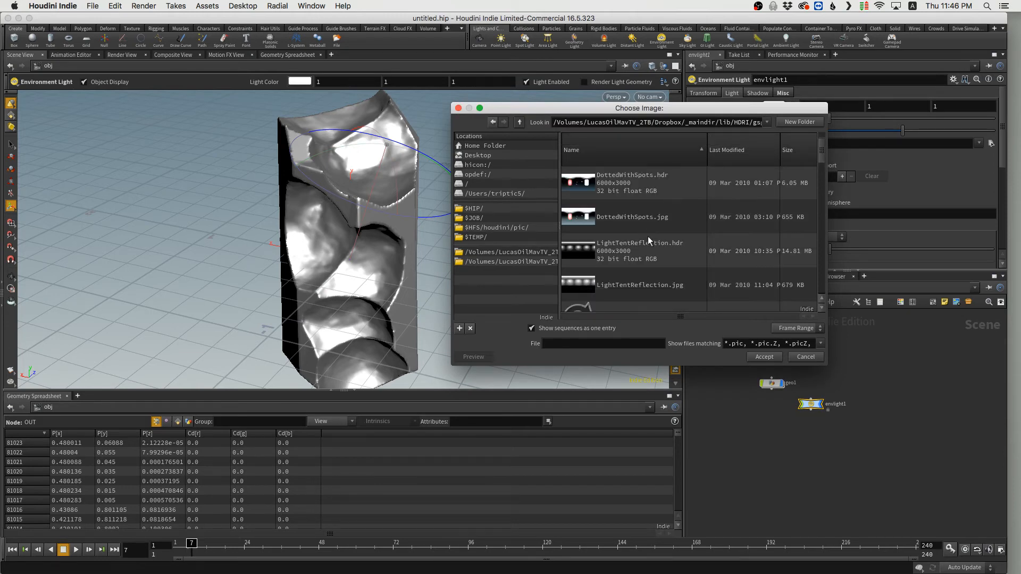
left_click_drag(687, 111, 585, 93)
left_click_drag(725, 347, 850, 505)
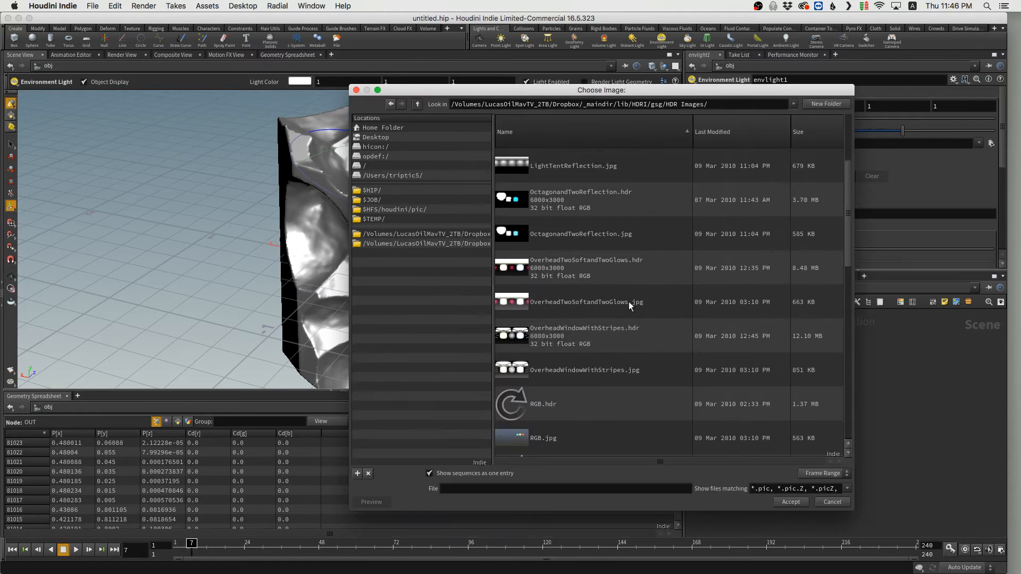
Load windowStudio.hdr as the environment light's map and inspect the reflections on the carved block from another angle.
scroll(630, 312, "down", 3)
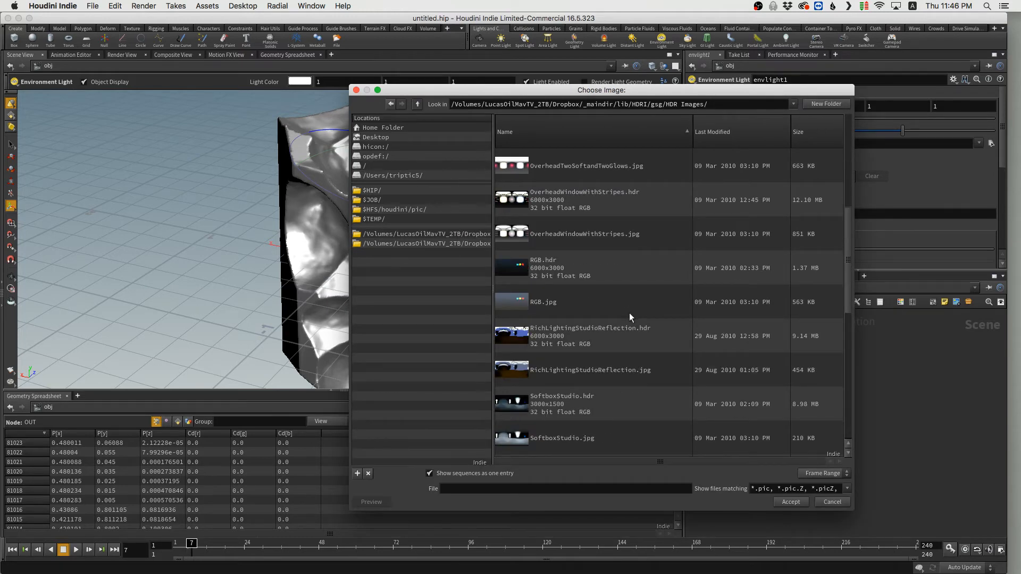
scroll(630, 313, "down", 5)
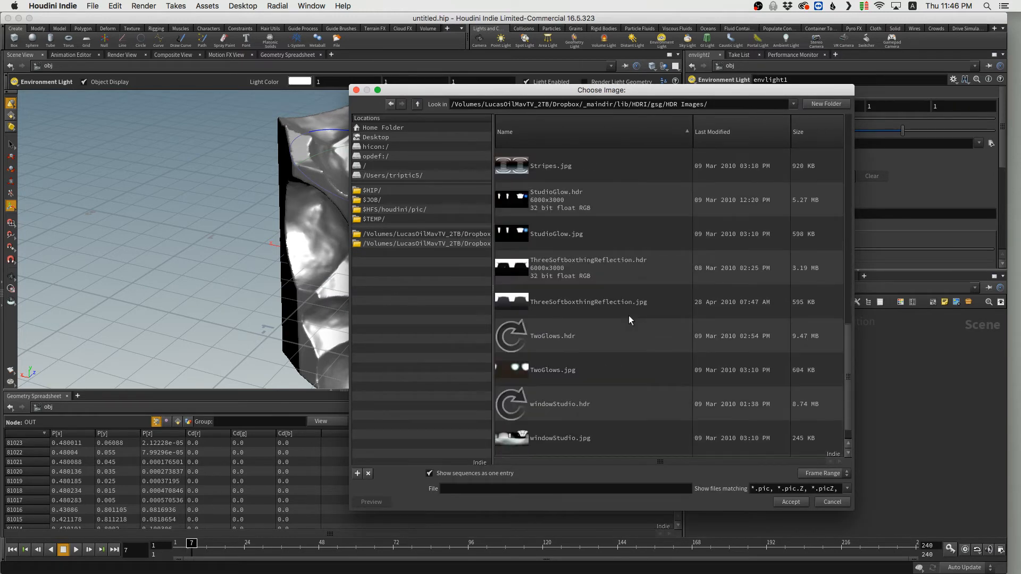
scroll(629, 315, "up", 8)
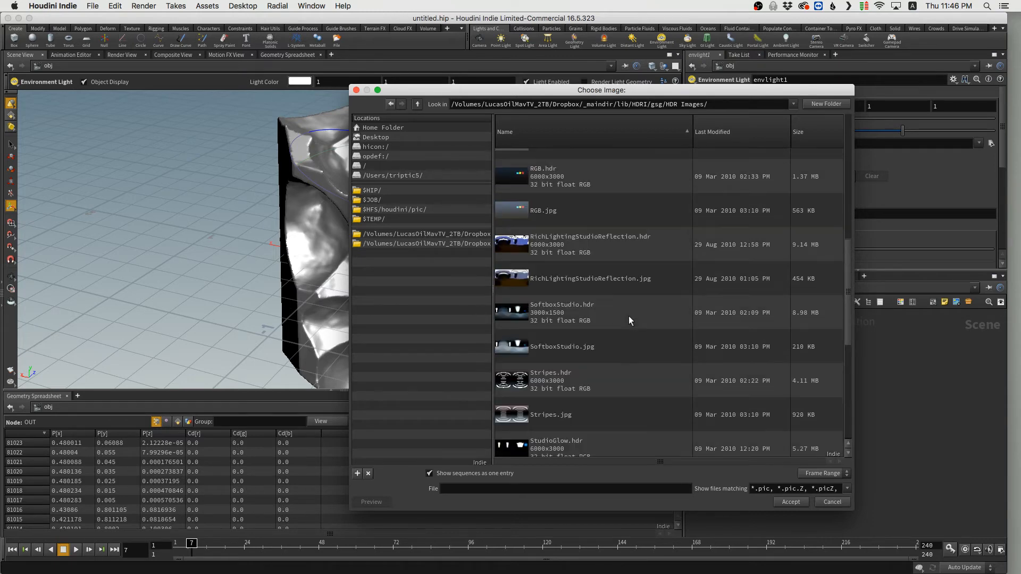
scroll(627, 316, "up", 2)
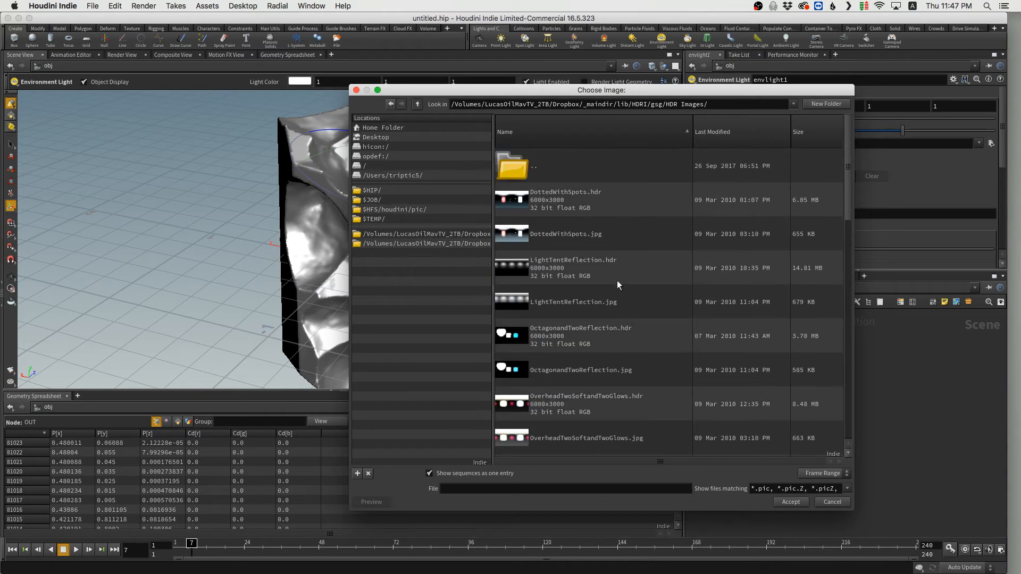
scroll(597, 177, "down", 8)
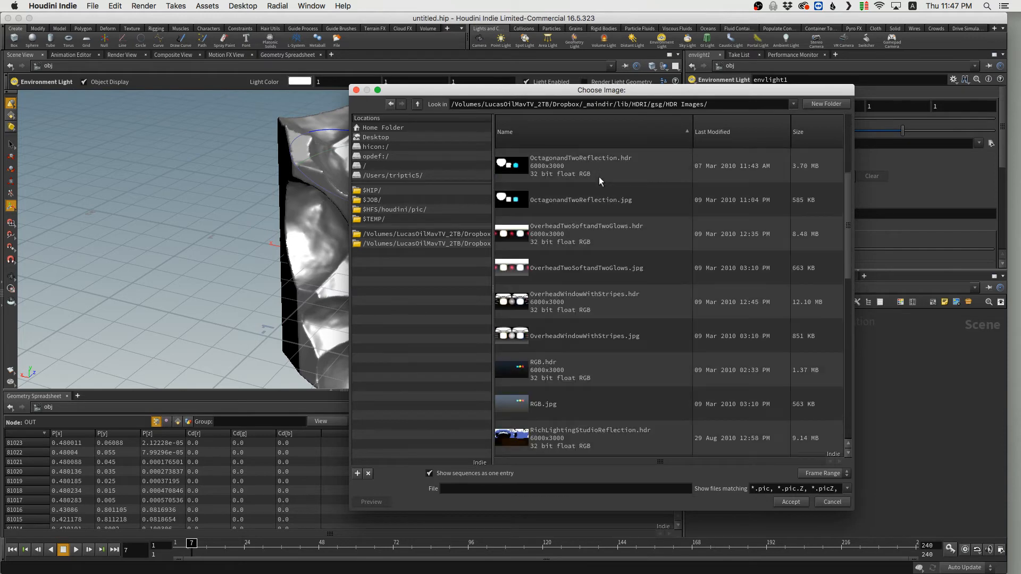
scroll(598, 180, "down", 5)
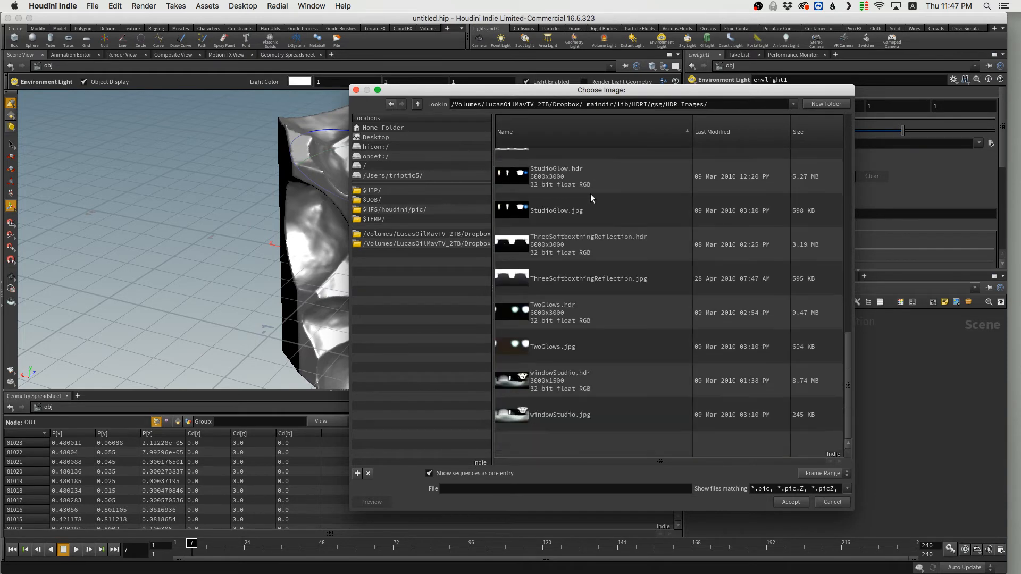
left_click(569, 413)
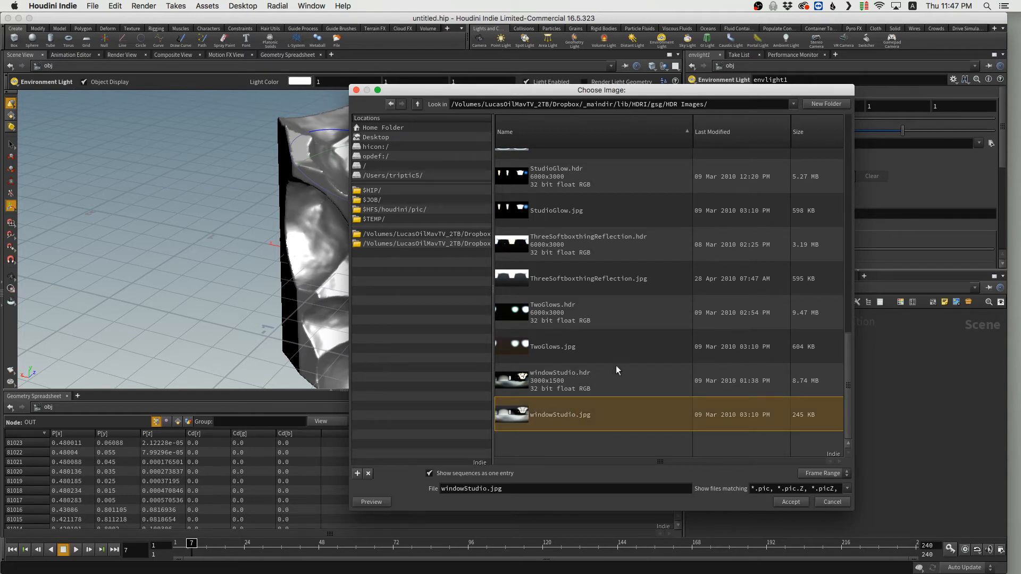
left_click(604, 385)
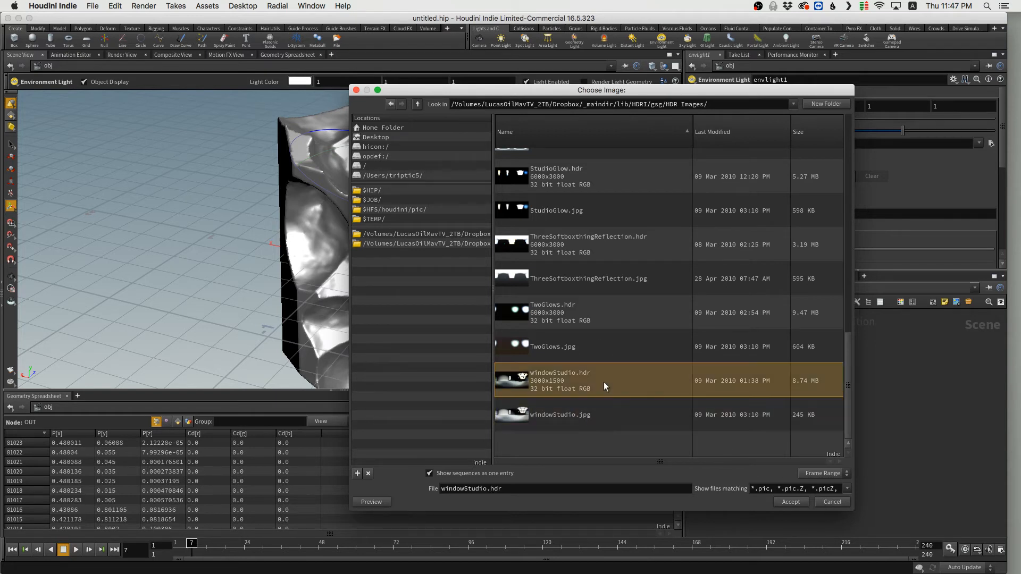
left_click(790, 502)
key("Escape")
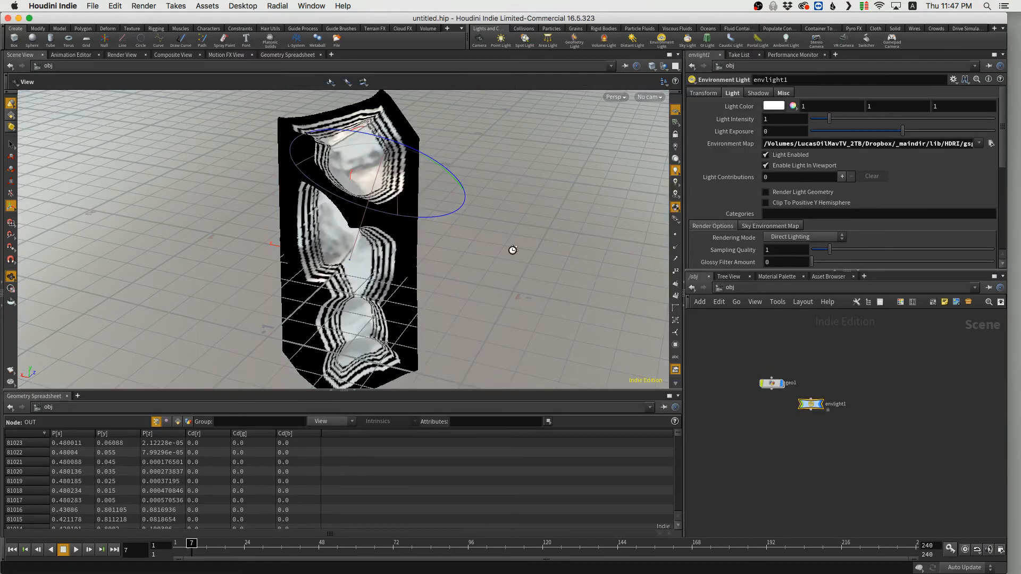
left_click_drag(510, 250, 563, 255)
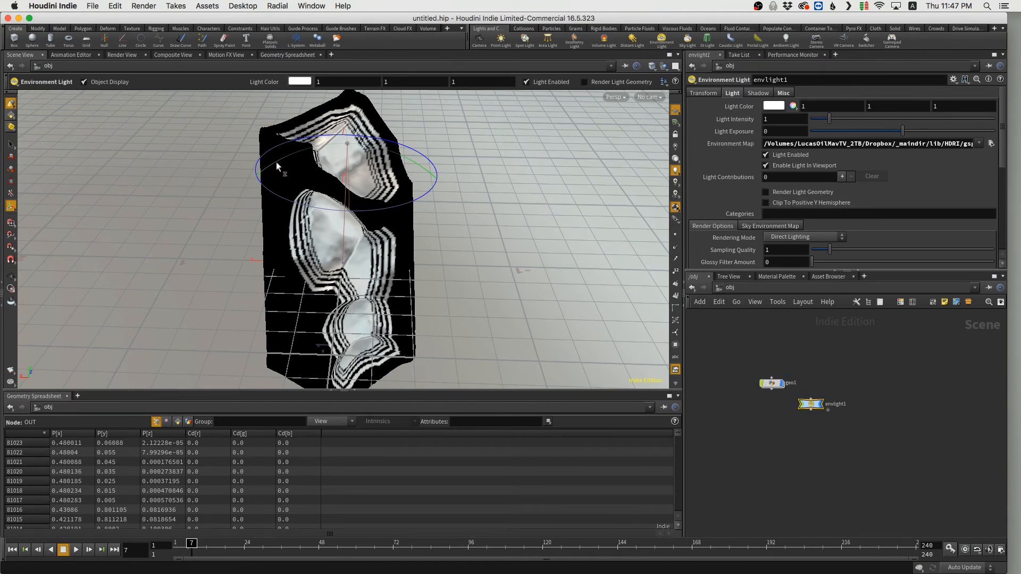
Go back to the output network and render the carved block with the mantra1 node to inspect the new lighting.
left_click(782, 386)
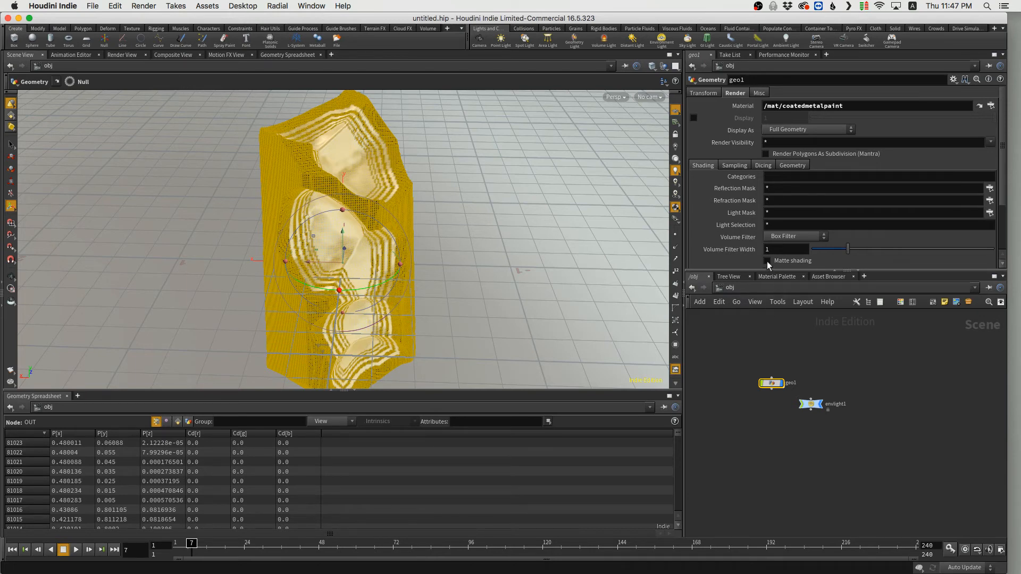
left_click(725, 285)
left_click(746, 343)
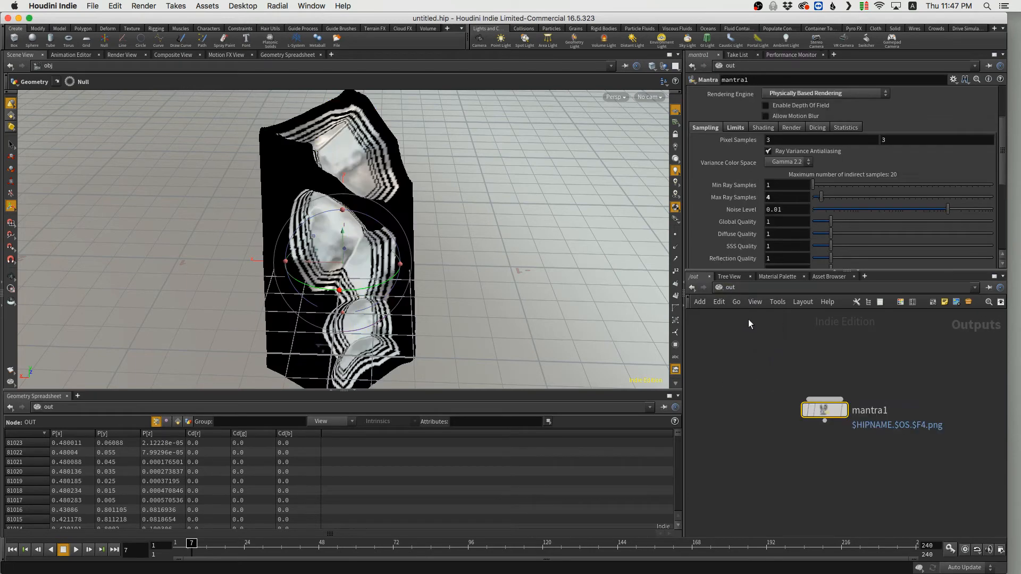
left_click_drag(817, 408, 787, 400)
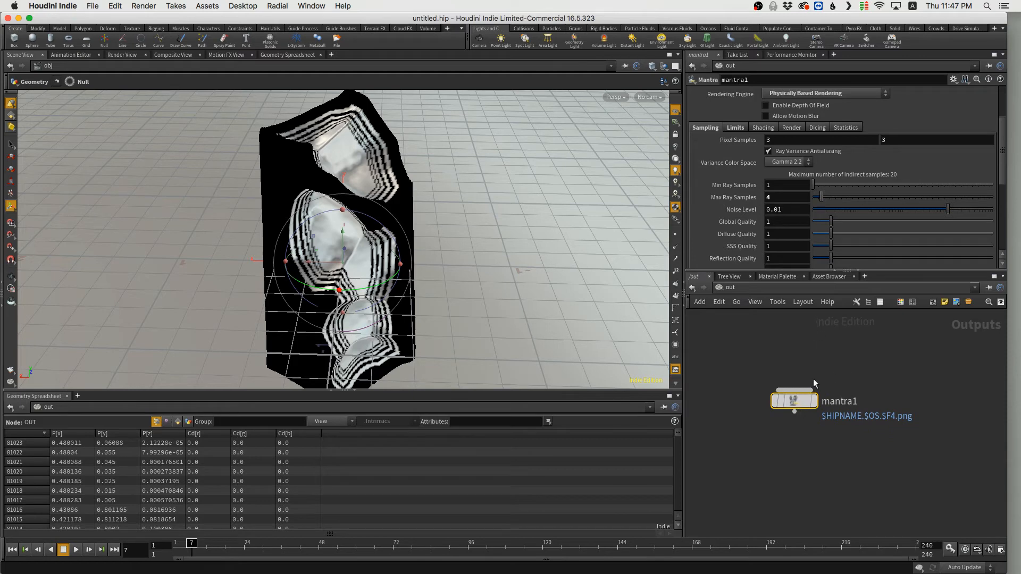
left_click(123, 54)
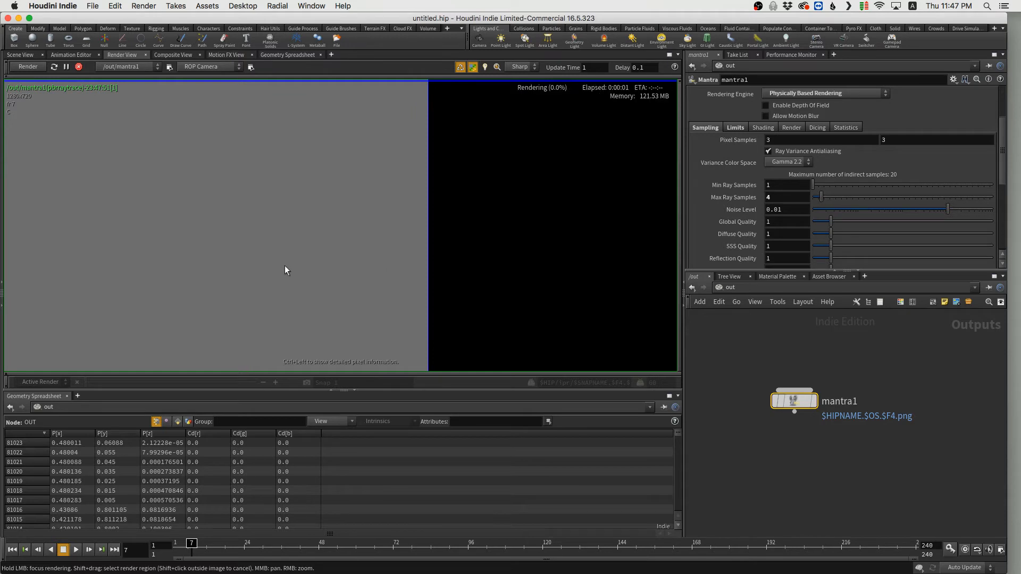
middle_click_drag(285, 266, 493, 208)
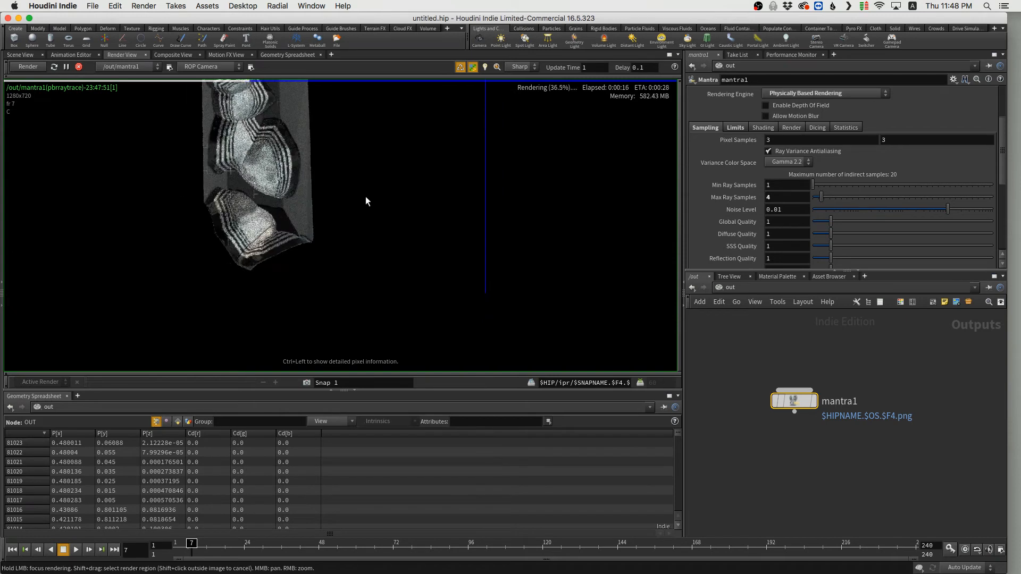
middle_click_drag(302, 180, 401, 216)
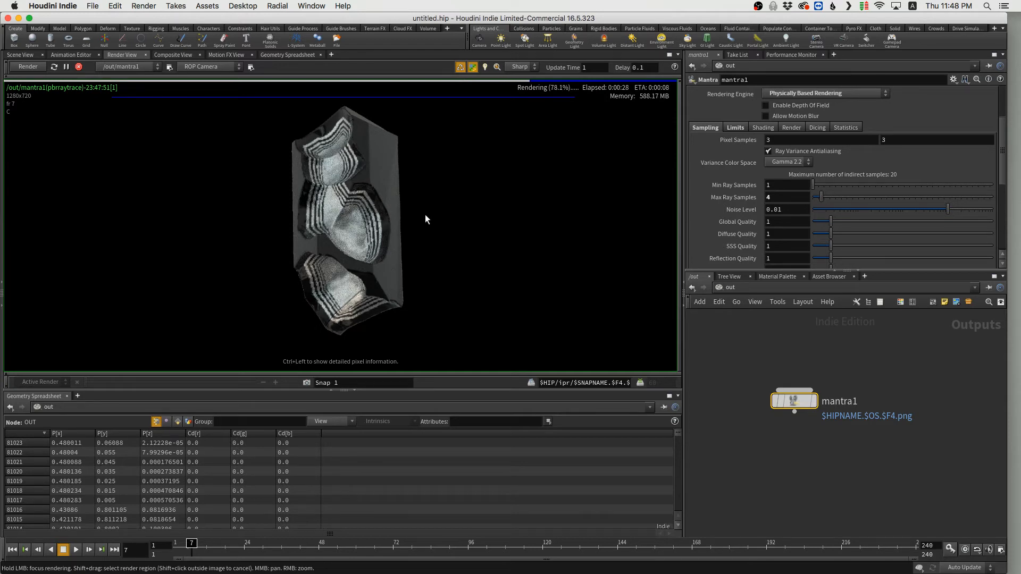
Render the block with preview rendering off, and turn preview back on to examine the whole frame.
left_click(473, 67)
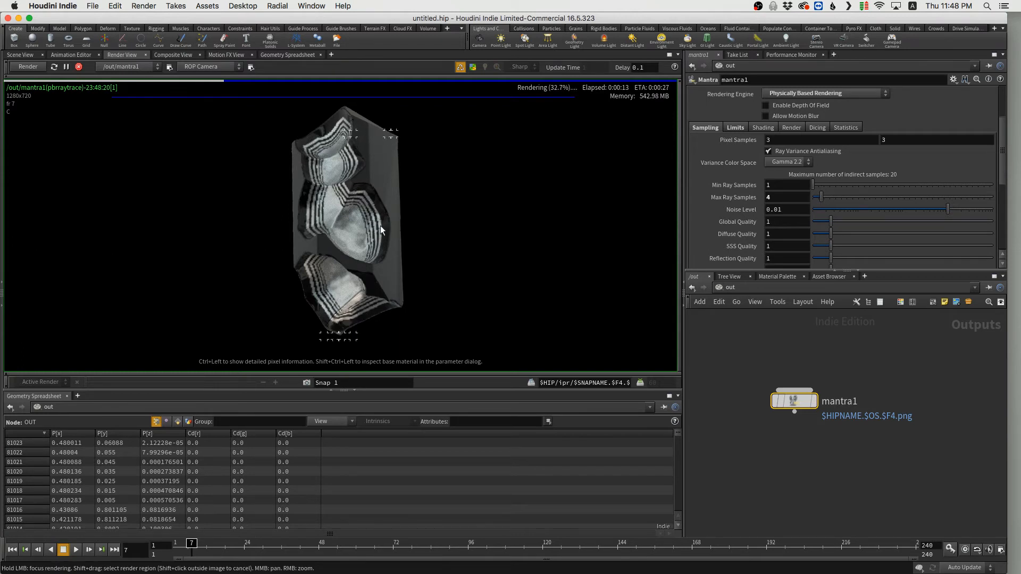
right_click_drag(380, 225, 402, 226)
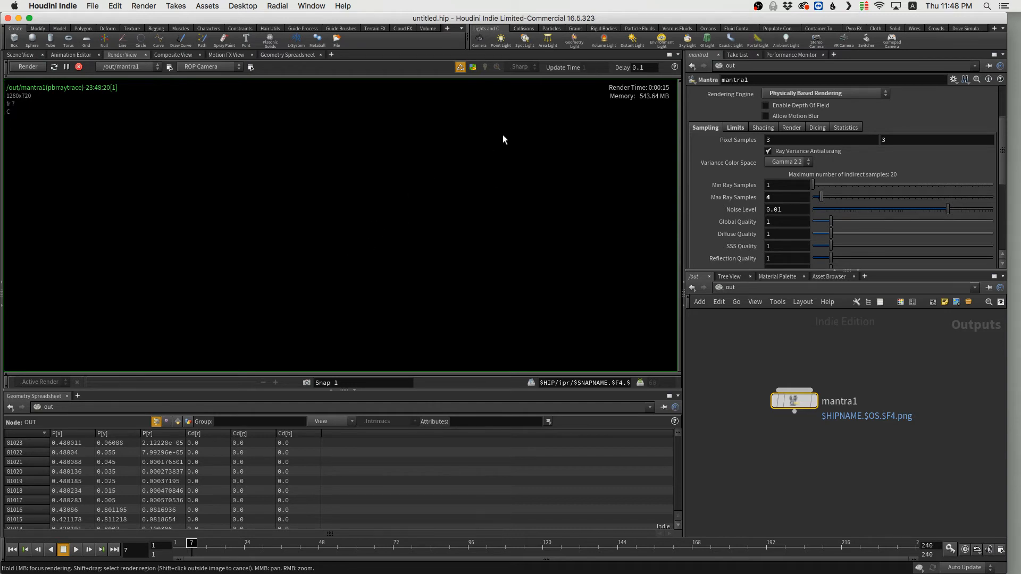
left_click(475, 67)
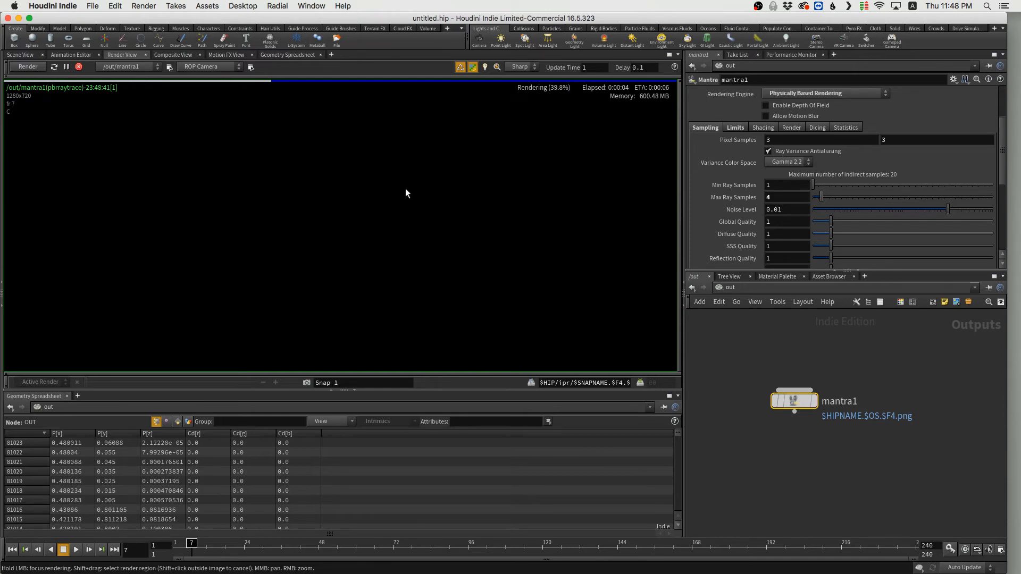
scroll(415, 228, "down", 5)
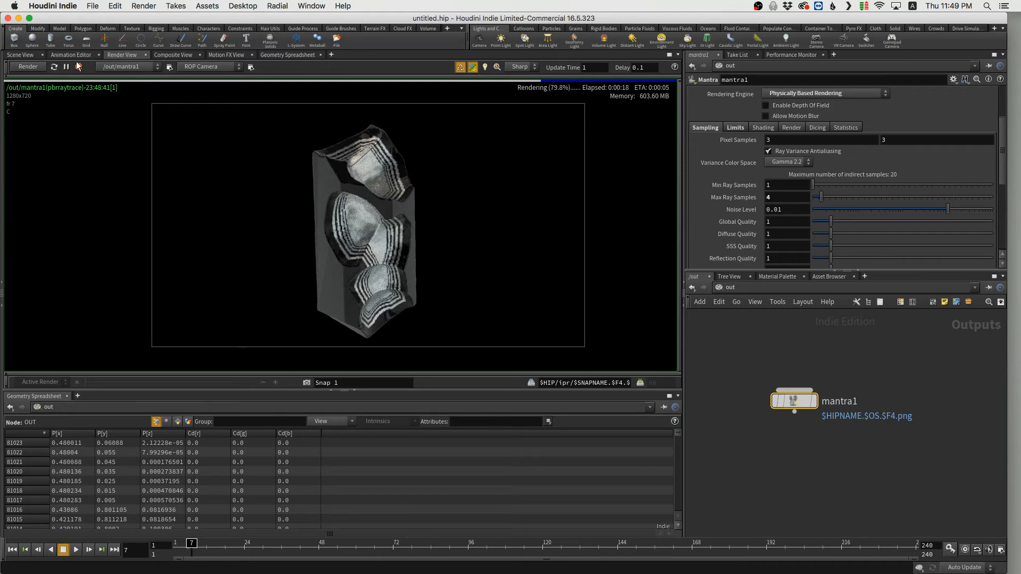
Return to the 3D scene and enter the geo1 network, shifting the OUT null slightly down.
left_click(27, 55)
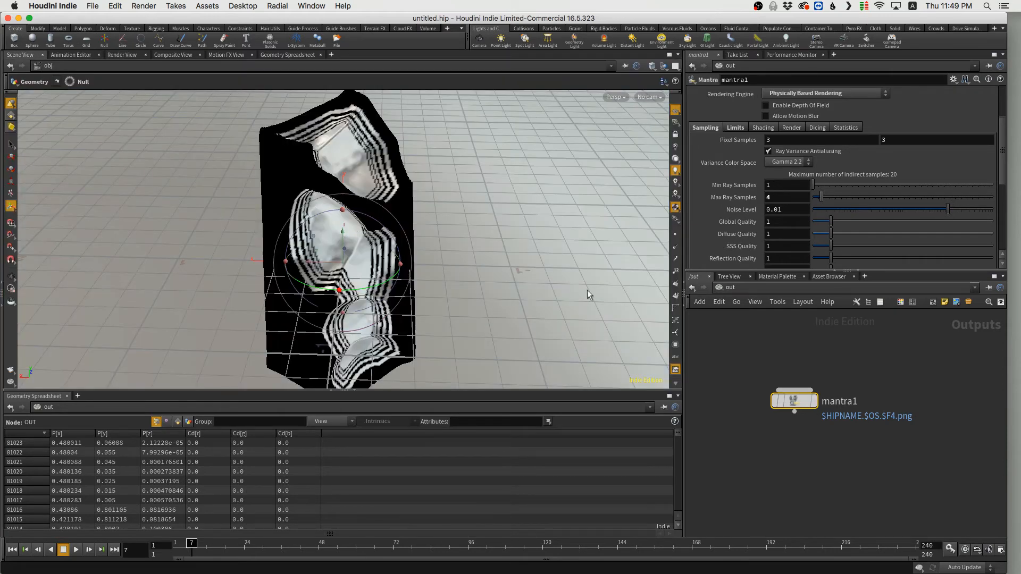
left_click(727, 288)
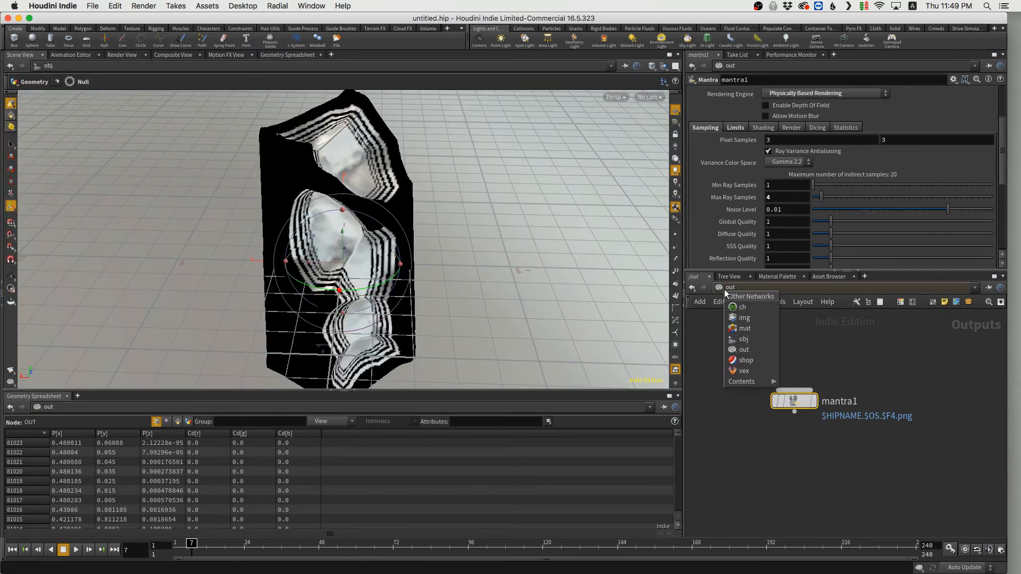
left_click(743, 339)
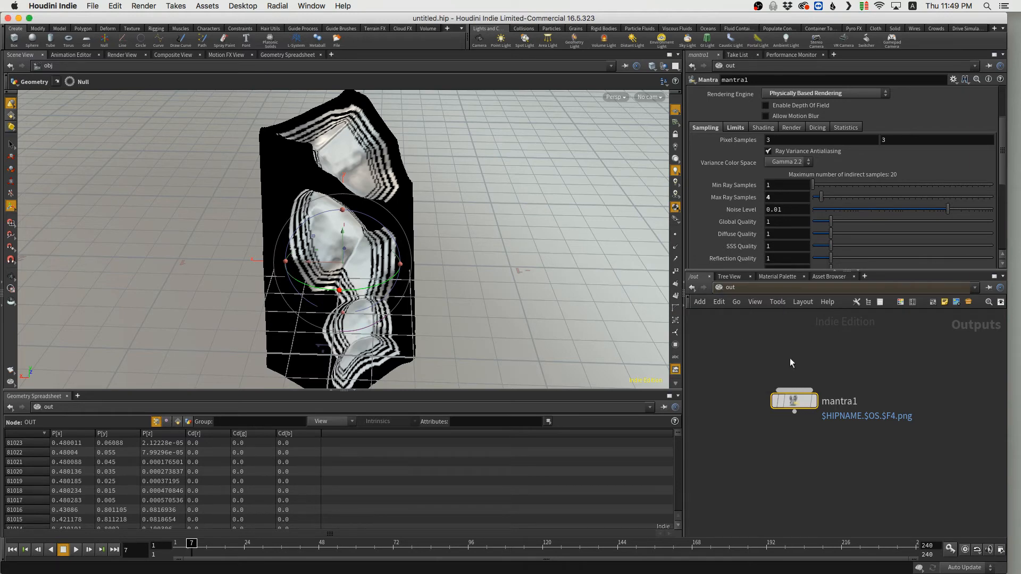
double_click(773, 385)
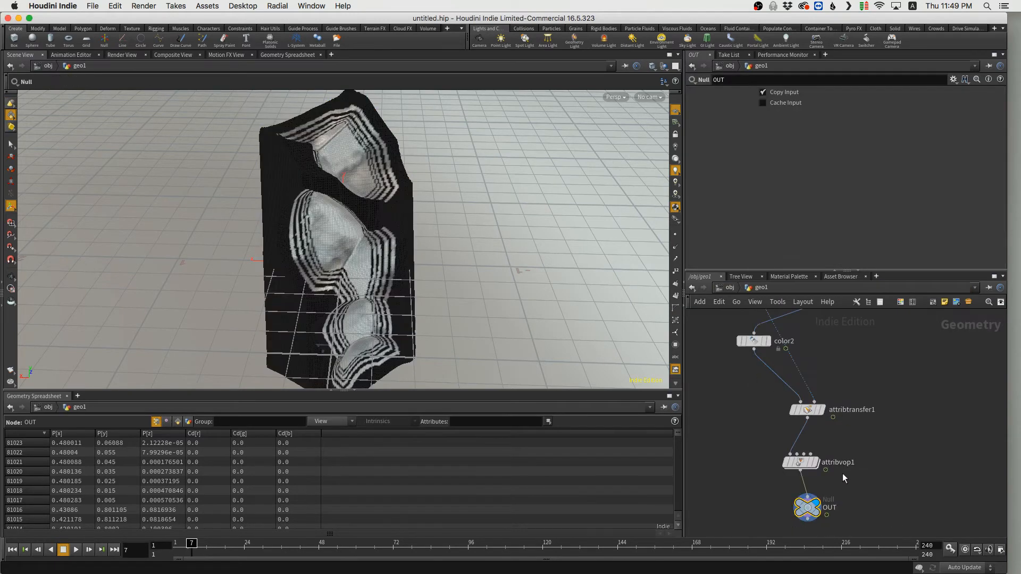
left_click_drag(811, 501, 812, 515)
Try a voxel size of 0.005 on the vdbfrompolygons2 node and restore it to 0.01.
scroll(850, 491, "down", 2)
mouse_move(851, 468)
middle_mouse_down()
mouse_move(827, 416)
mouse_move(837, 457)
middle_mouse_up()
scroll(878, 405, "down", 2)
key("s")
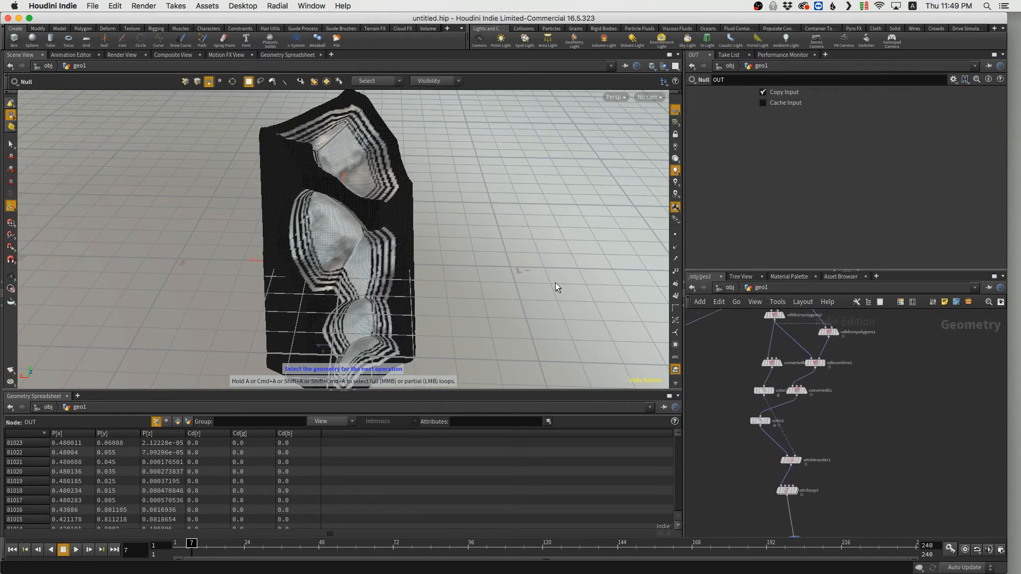
scroll(872, 380, "up", 1)
scroll(783, 384, "up", 1)
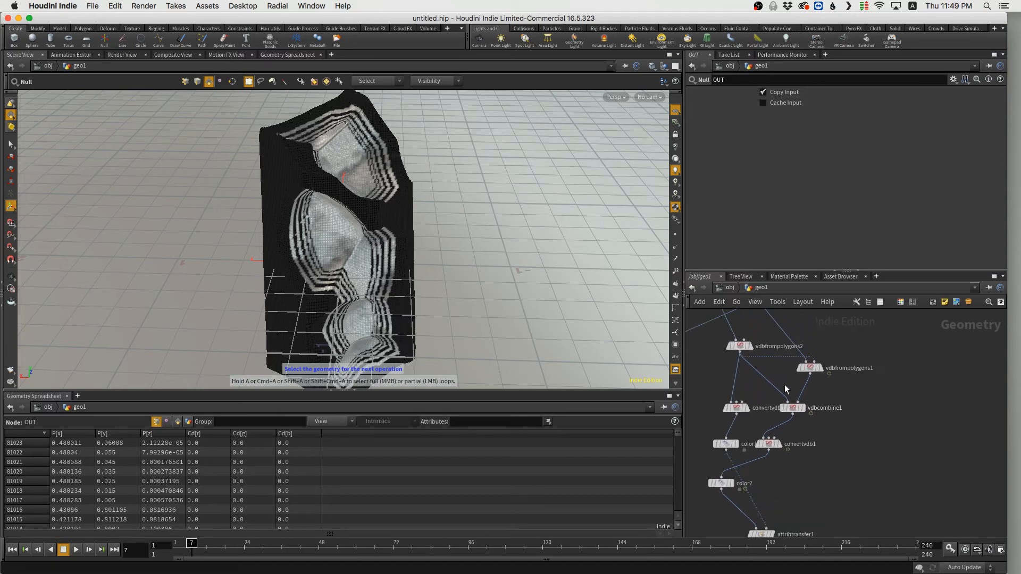
left_click(738, 345)
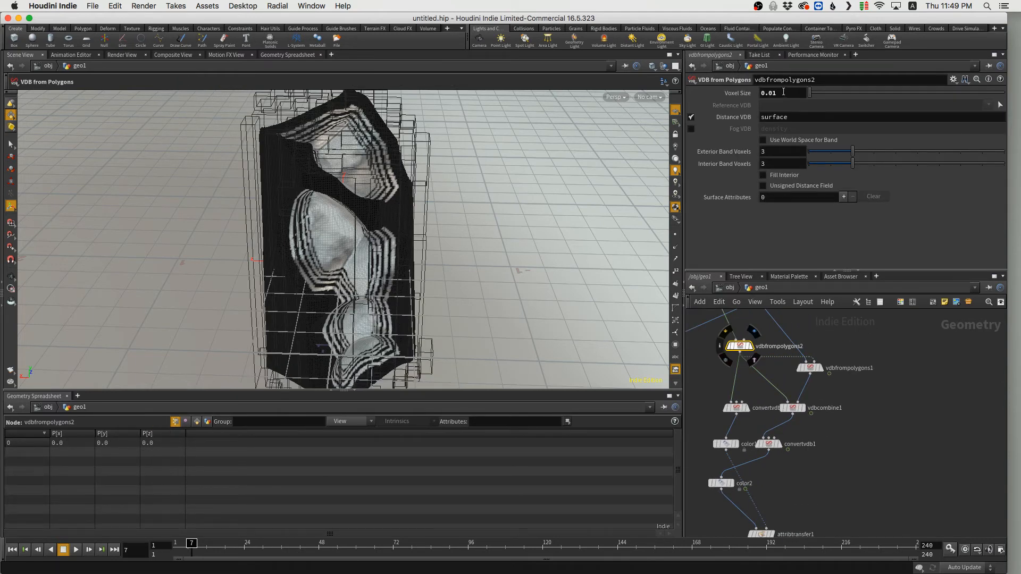
left_click(783, 96)
key("Return")
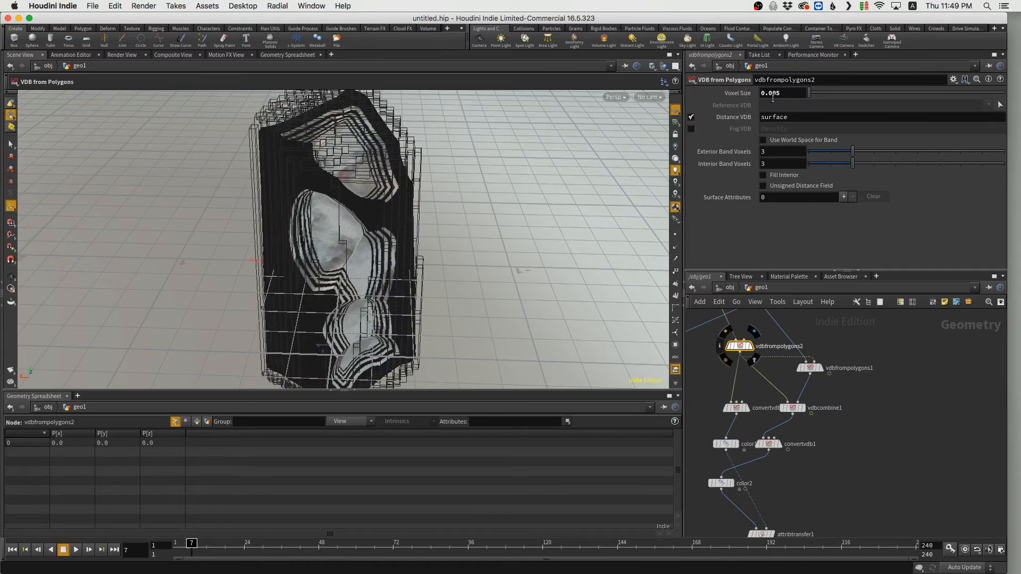
left_click(794, 96)
key("Return")
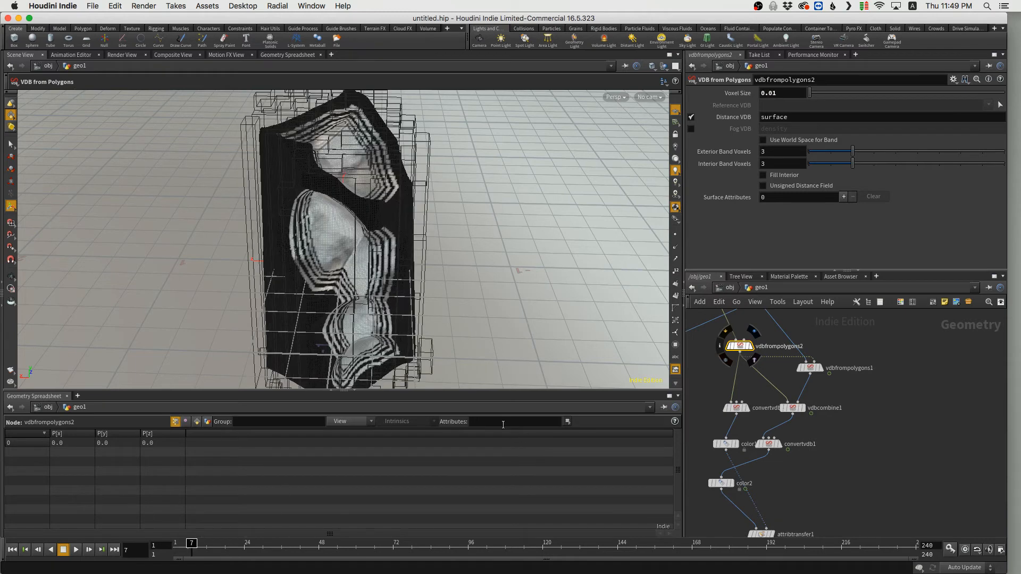
Select the sphere1 node and scrub the animation to frame 31.
scroll(879, 389, "up", 10)
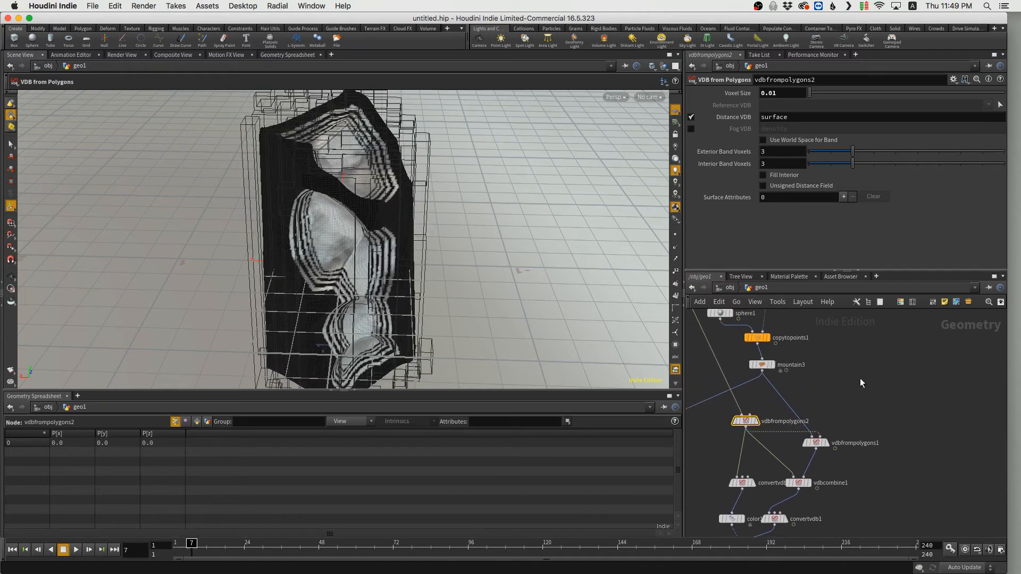
left_click_drag(767, 410, 772, 401)
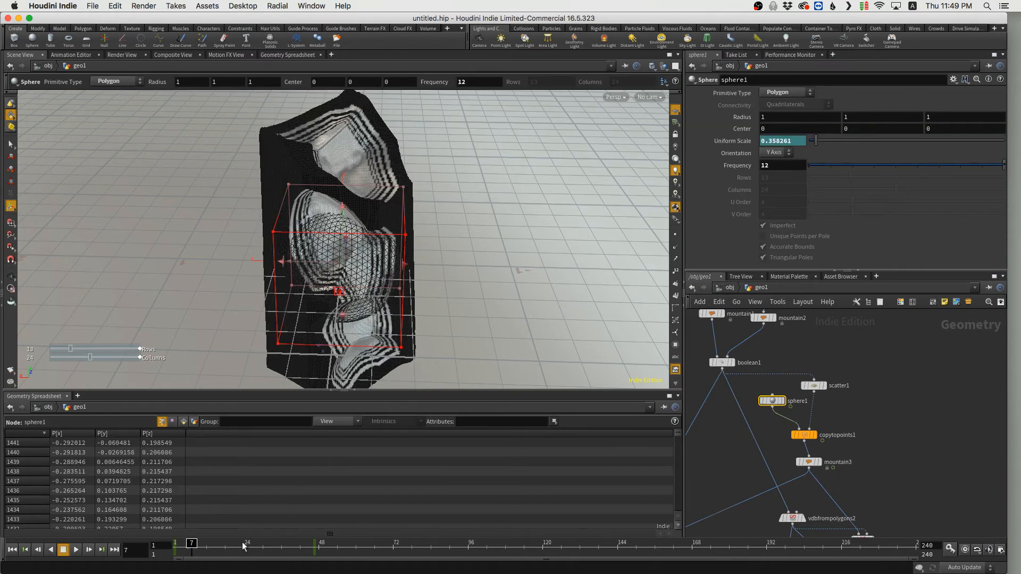
left_click(218, 548)
mouse_move(228, 548)
left_mouse_down()
mouse_move(266, 558)
mouse_move(266, 548)
left_mouse_up()
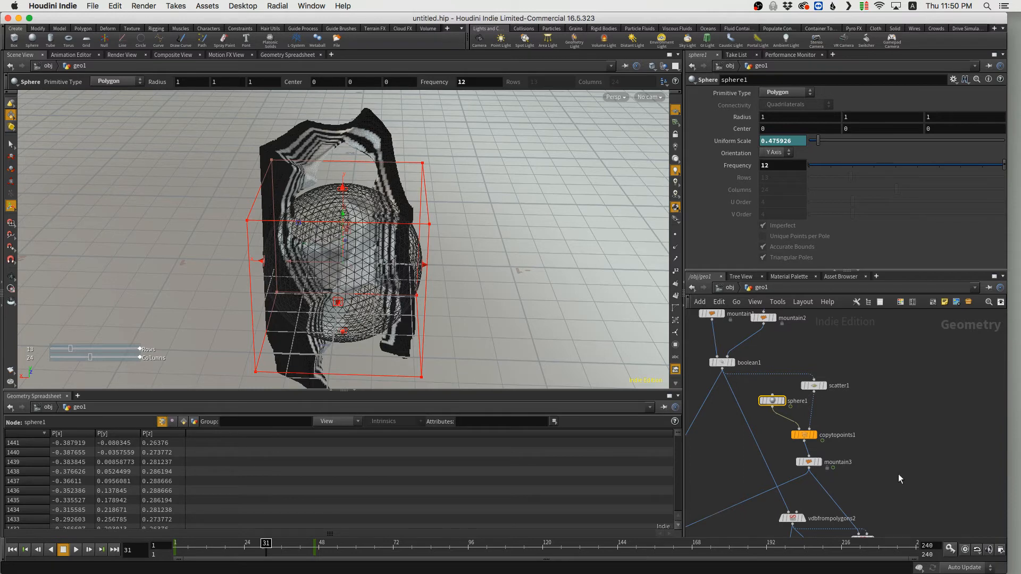
Check the voxel size of the vdbfrompolygons2 node at the current frame.
middle_click_drag(899, 478, 909, 382)
middle_click_drag(939, 495, 941, 466)
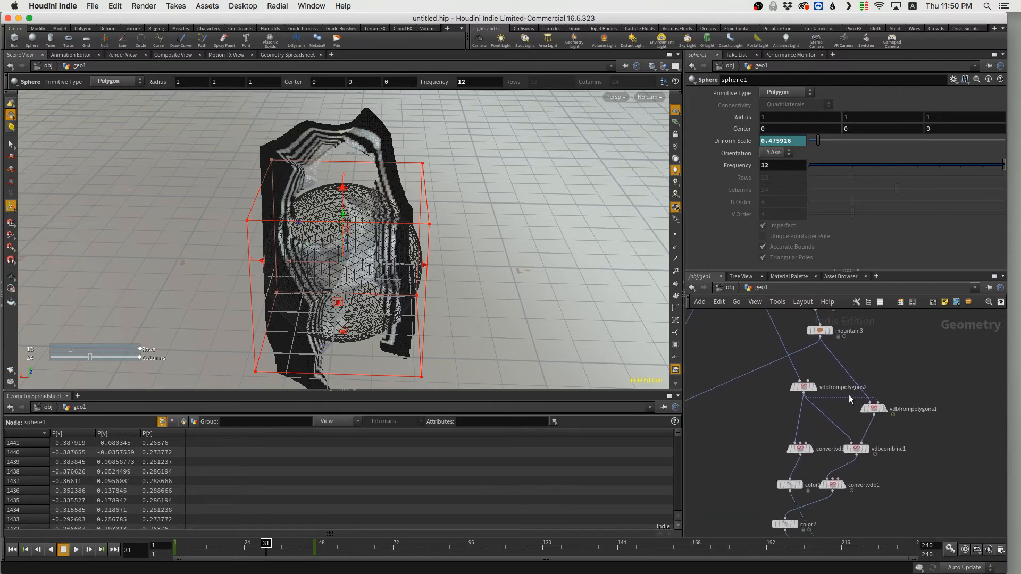
left_click(805, 389)
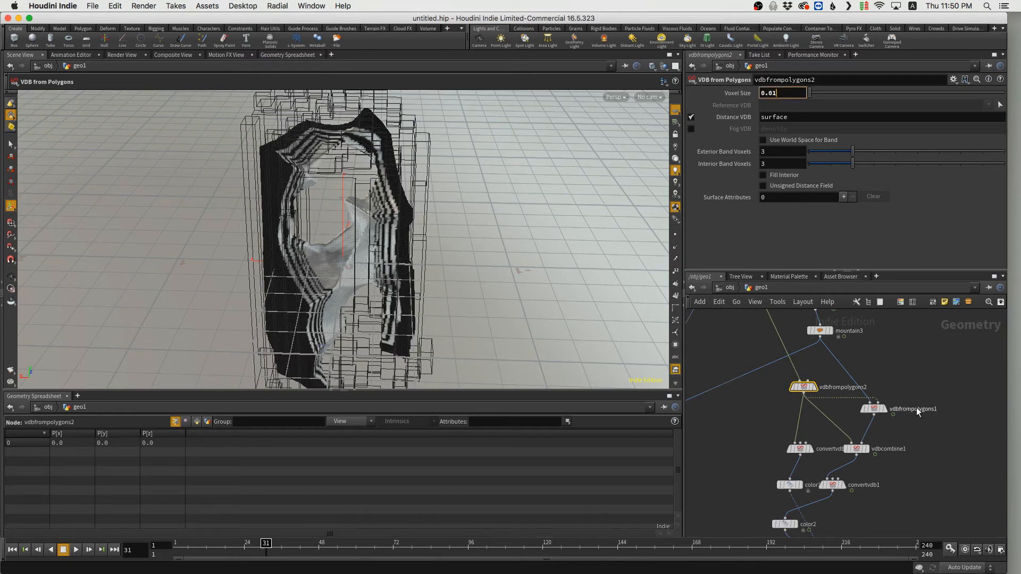
left_click(937, 432)
Insert an Attribute Blur node between attribvop1 and the OUT null, making room for it in the chain.
middle_click_drag(925, 471, 896, 375)
middle_click_drag(879, 463, 883, 374)
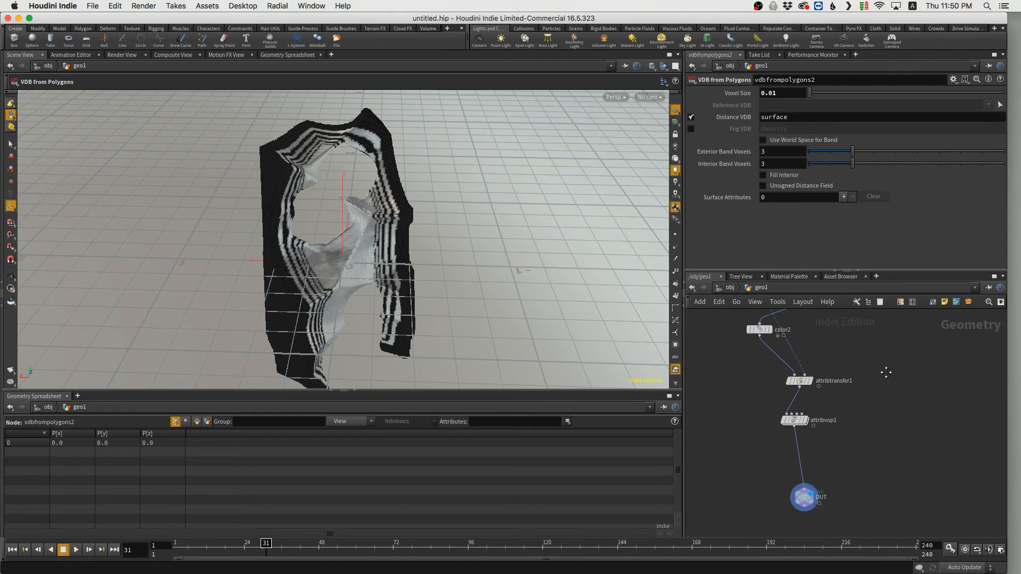
left_click_drag(807, 496, 804, 505)
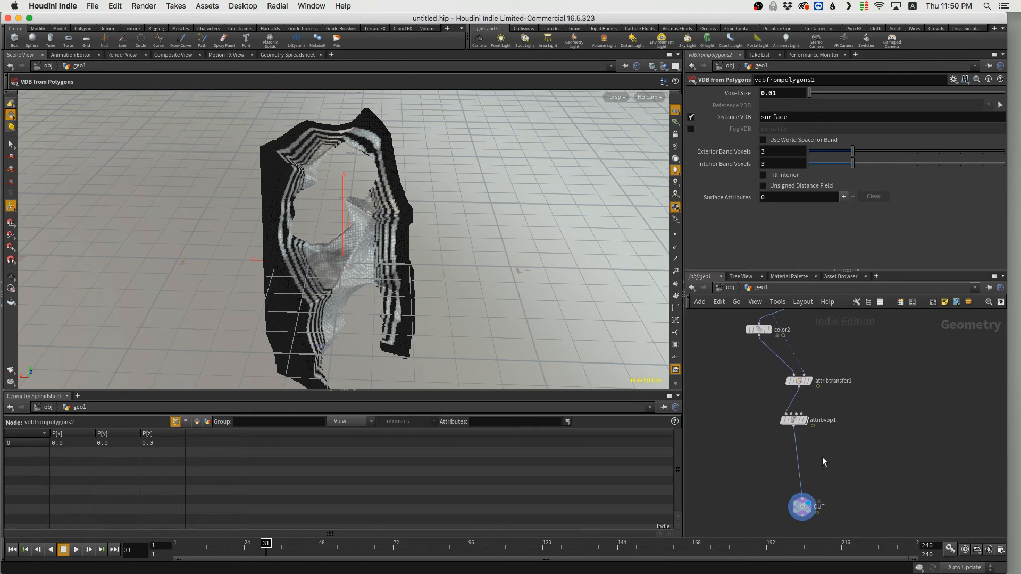
key("Tab")
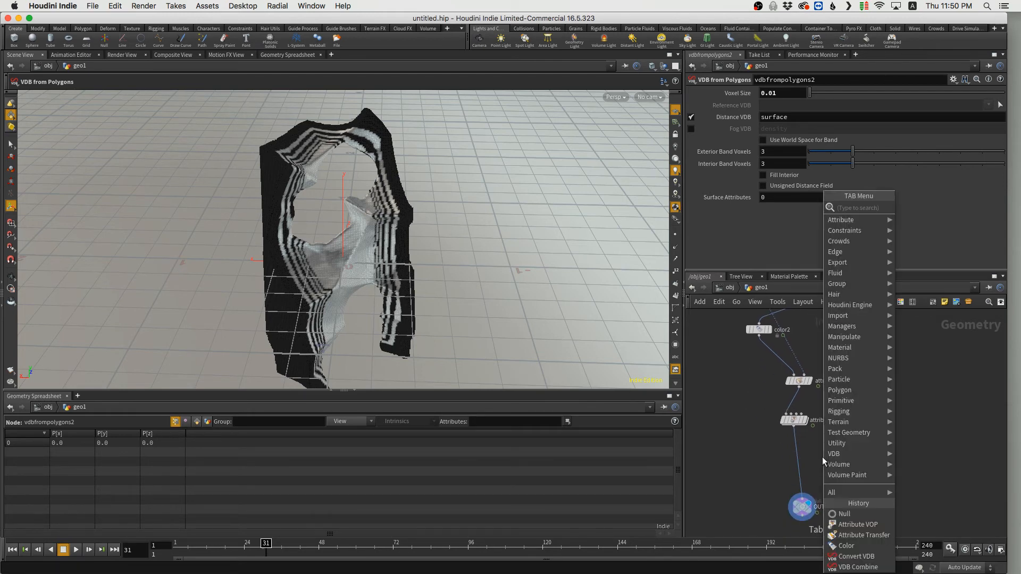
type("attrib")
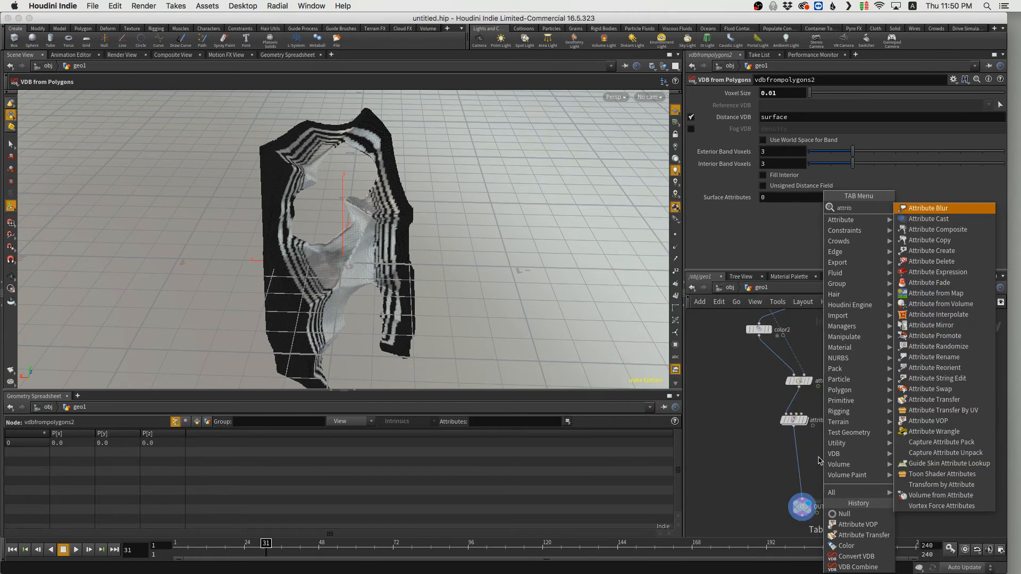
left_click(918, 209)
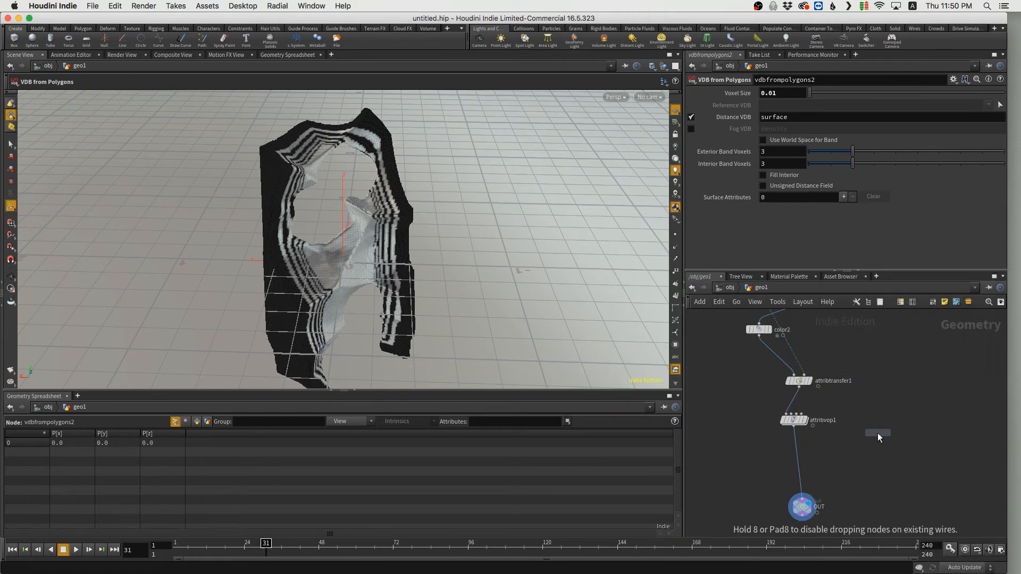
left_click(877, 433)
left_click_drag(877, 433, 801, 468)
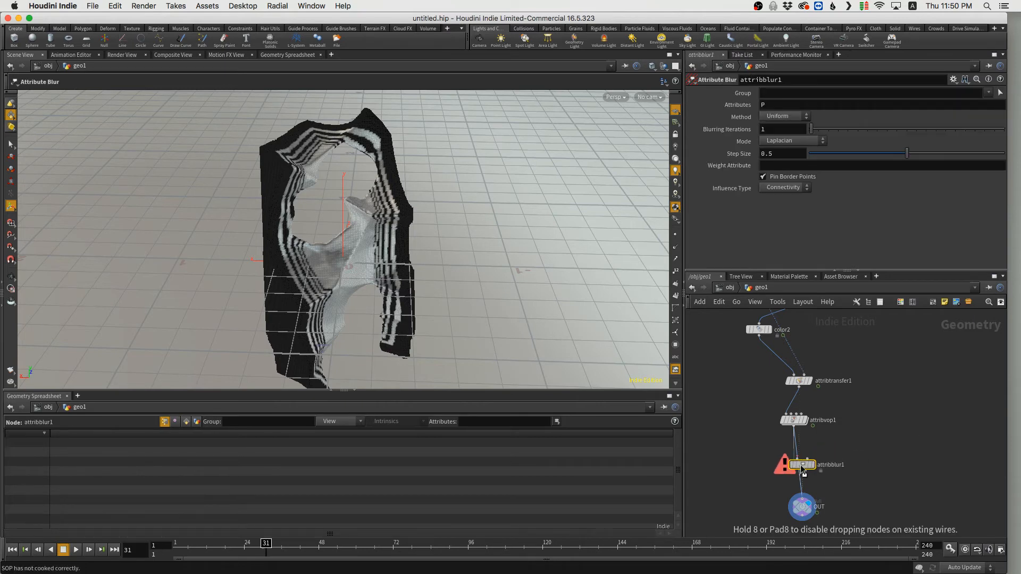
left_click(801, 464)
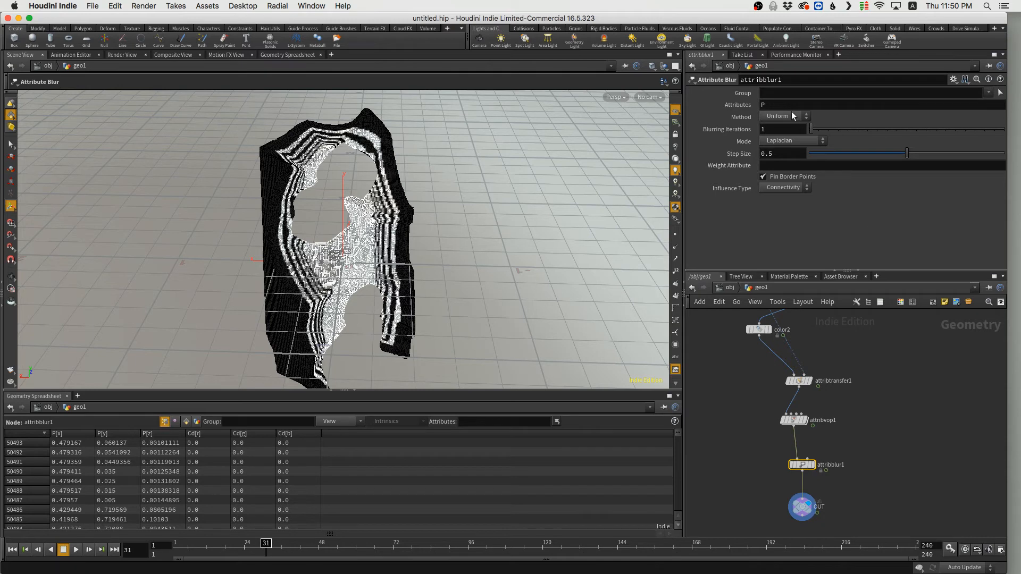
Set the Attribute Blur node's attribute to Cd and inspect the softened stripes on the block.
left_click_drag(778, 105, 736, 106)
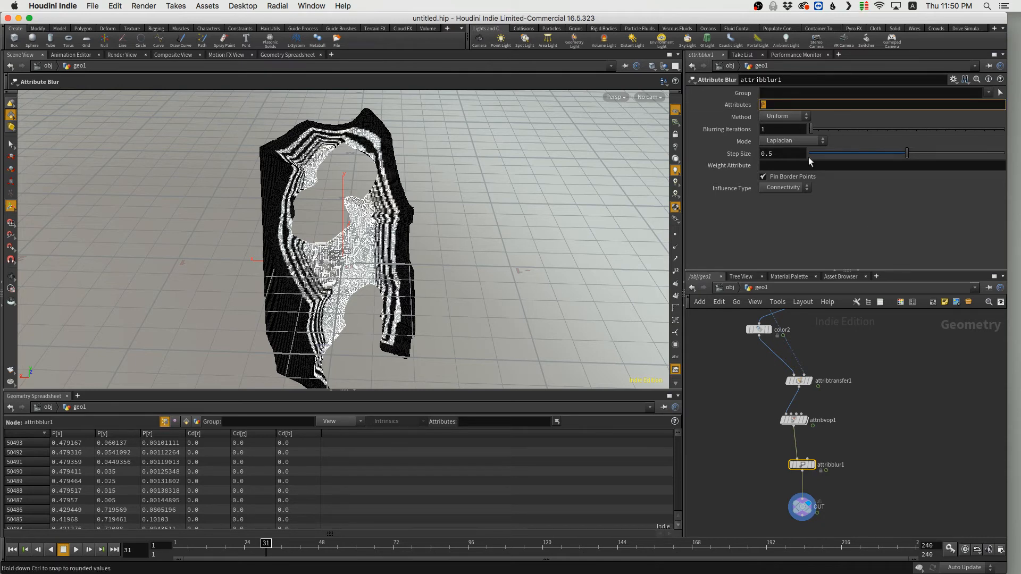
type("Cd")
key("Return")
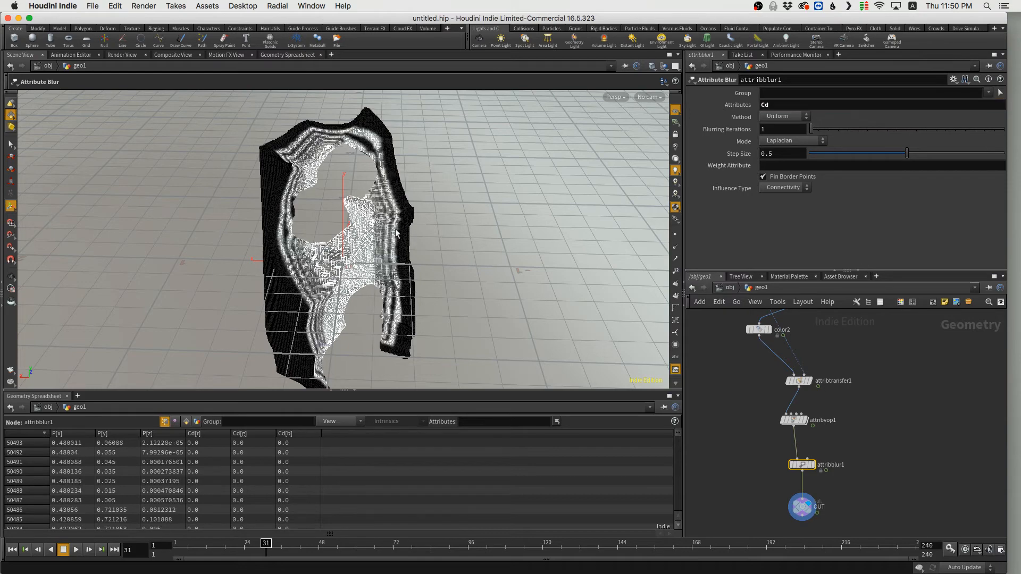
mouse_move(394, 229)
right_mouse_down("alt")
mouse_move(415, 221)
mouse_move(394, 224)
right_mouse_up("alt")
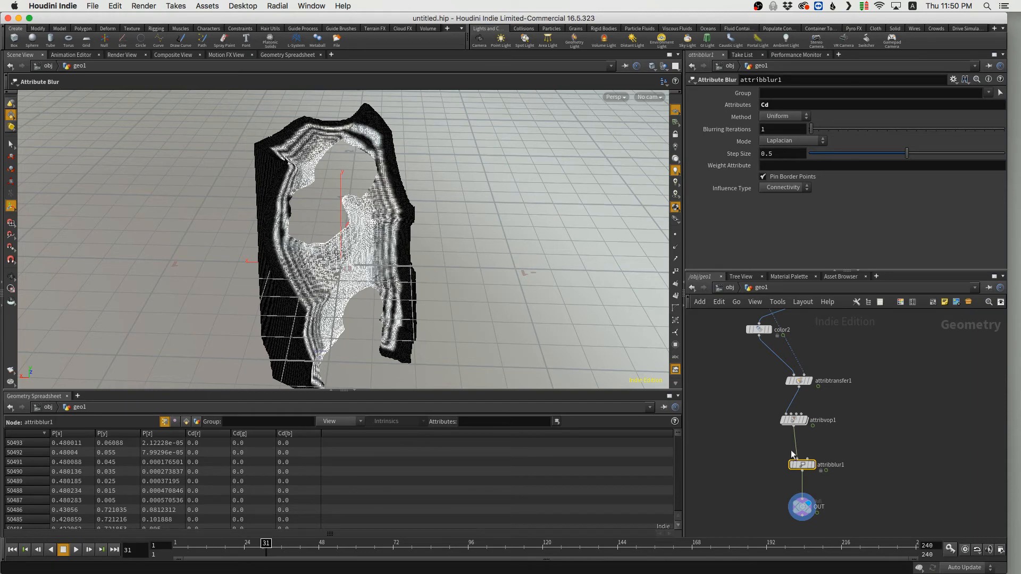
Spread the black and white points of attribvop1's color ramp to widen the stripes, with point 5 at 0.218391 and point 6 at 0.316092.
left_click(794, 420)
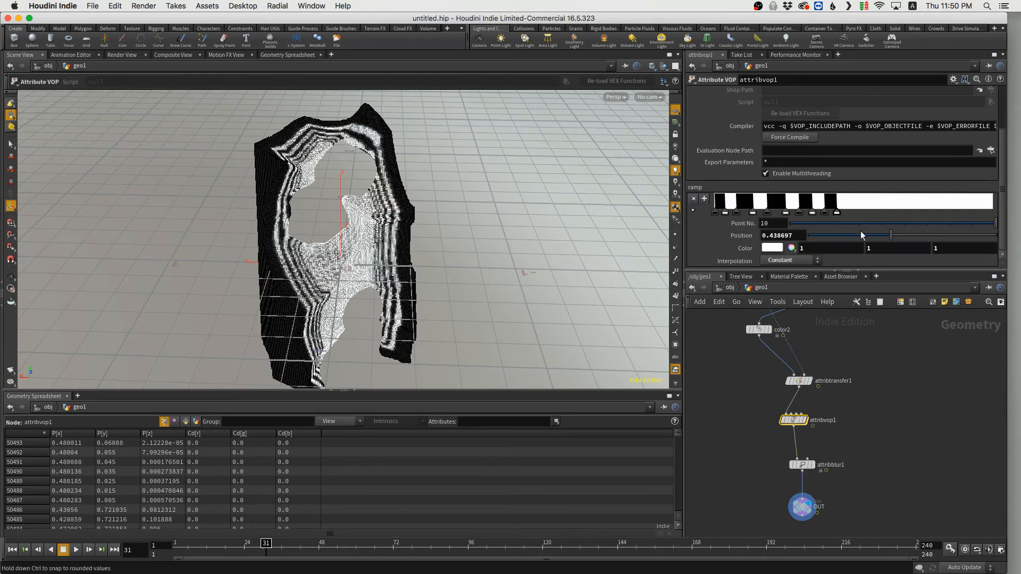
mouse_move(838, 212)
left_mouse_down()
mouse_move(879, 213)
mouse_move(792, 213)
left_mouse_up()
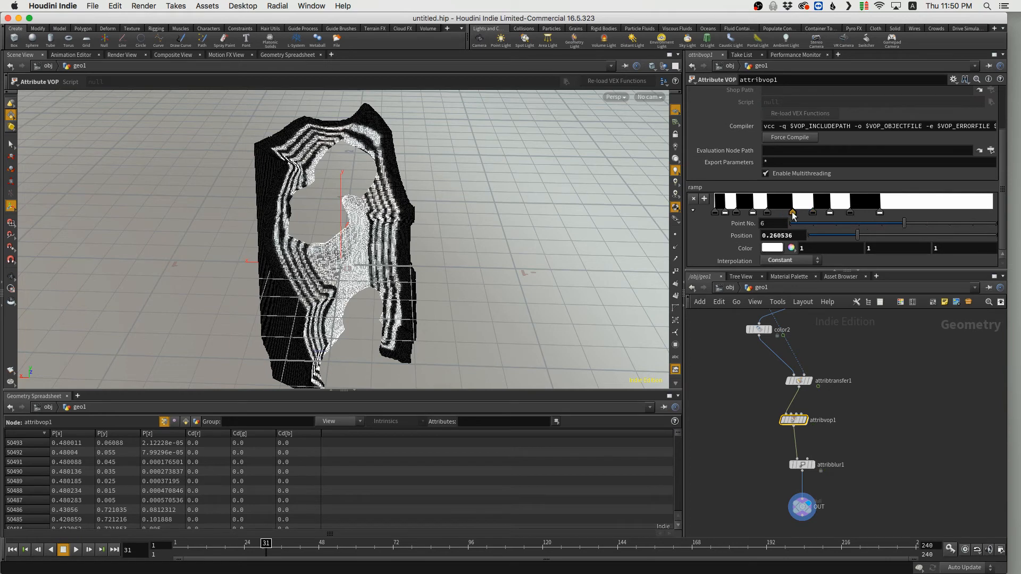
left_click_drag(902, 213, 903, 213)
mouse_move(850, 213)
left_mouse_down()
mouse_move(875, 213)
mouse_move(718, 217)
mouse_move(755, 214)
left_mouse_up()
left_click(779, 213)
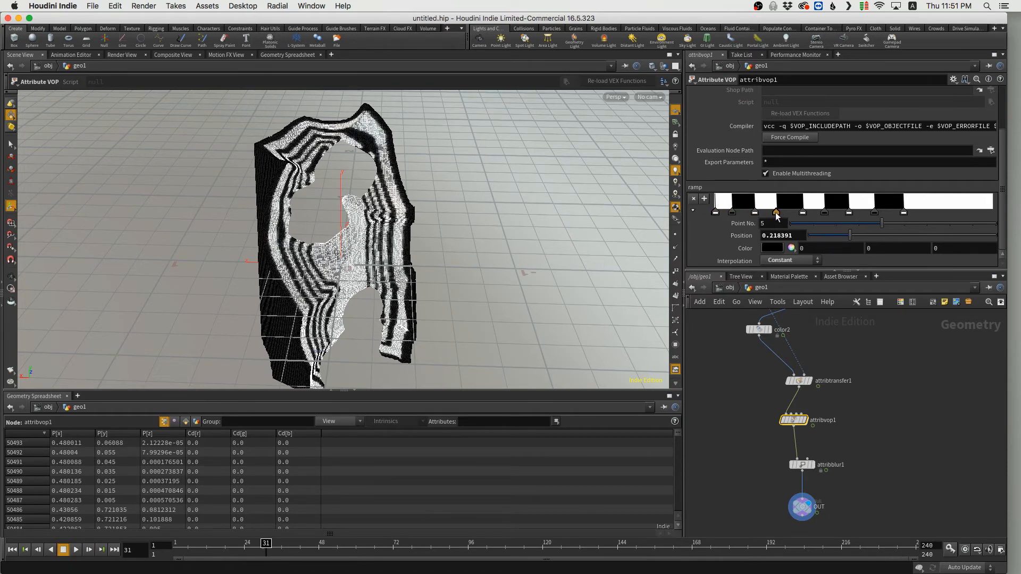
left_click(803, 213)
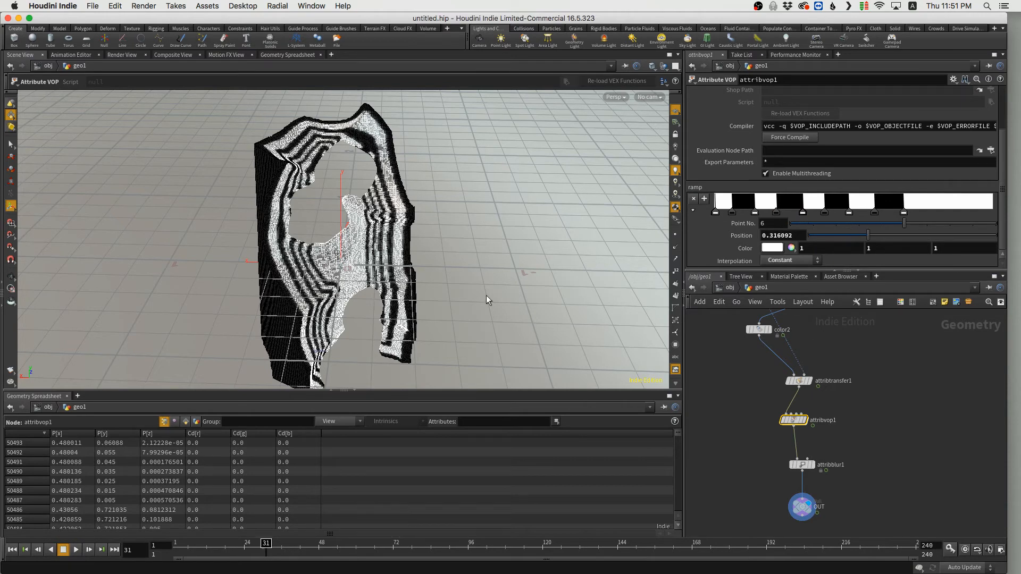
Render the block with the widened stripes, then move the animation to frame 8 and render that frame.
left_click(122, 55)
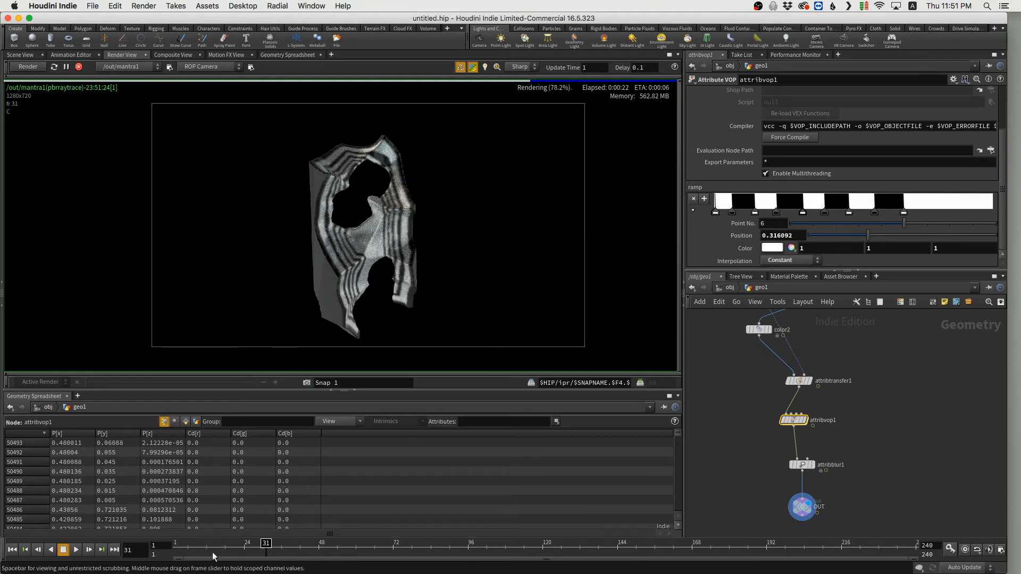
left_click(195, 548)
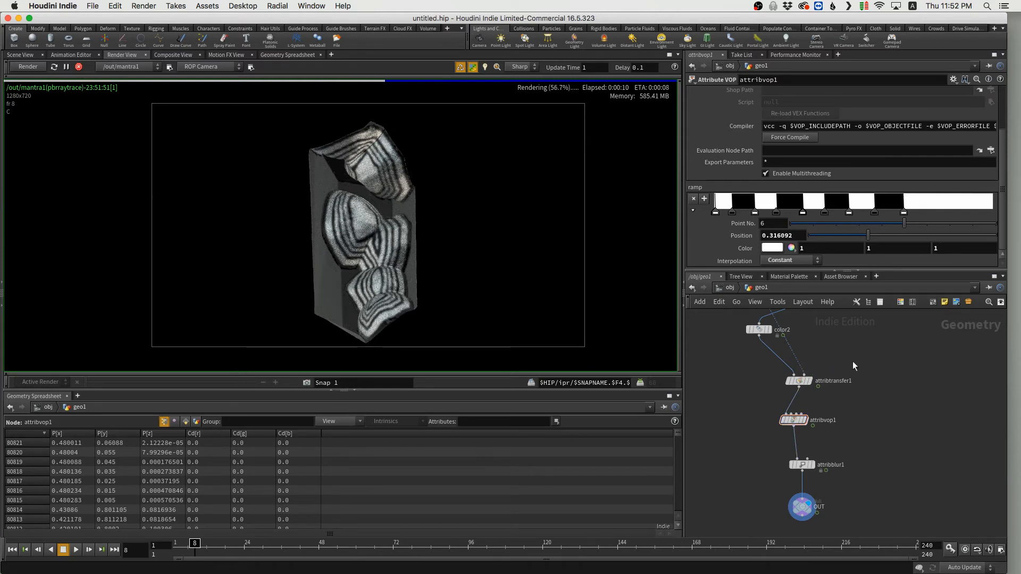
Start saving the scene and browse to the __aftermath folder inside render_challenge as its location.
key("super+s")
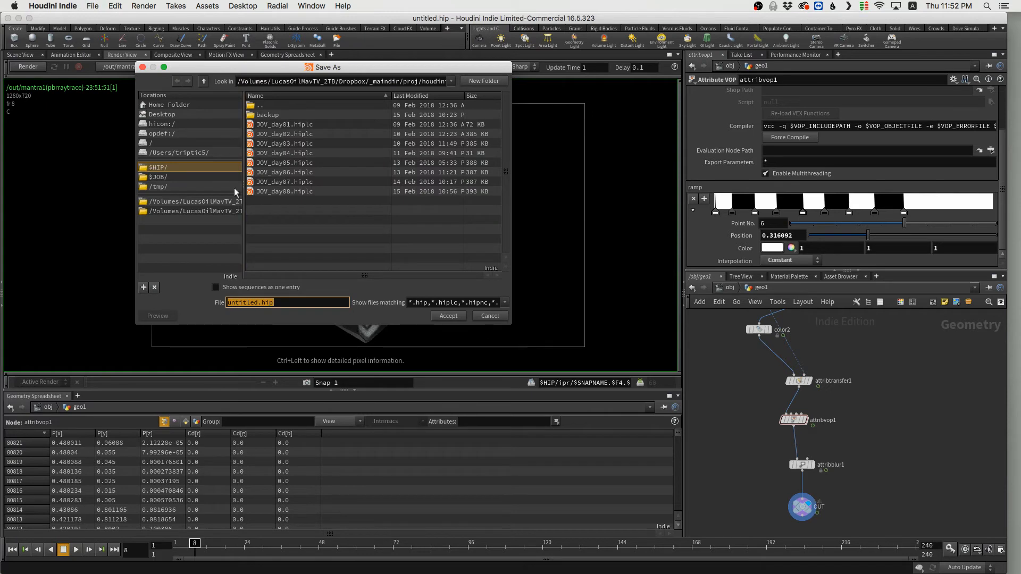
left_click(182, 201)
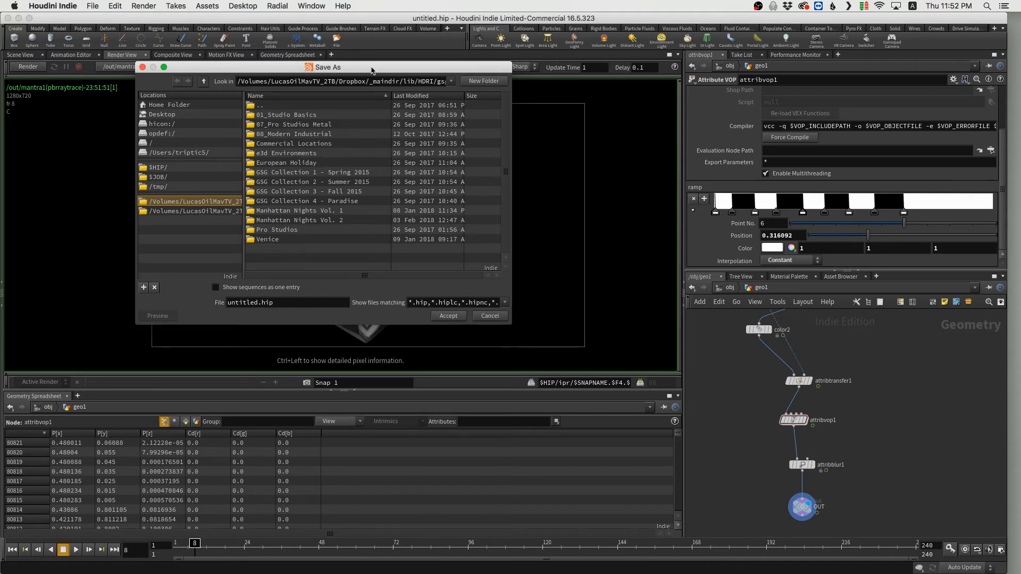
left_click_drag(372, 69, 405, 103)
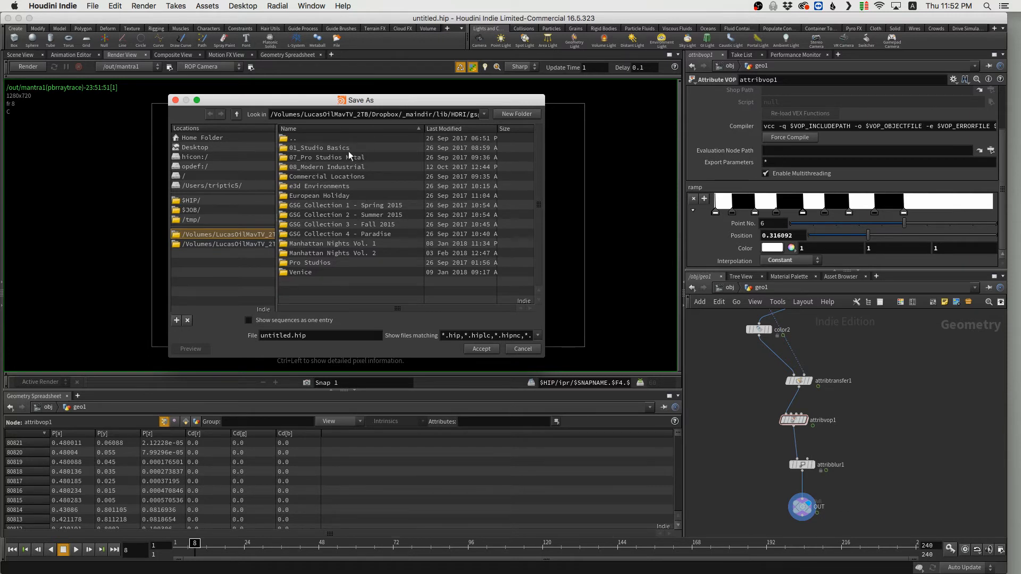
left_click(256, 244)
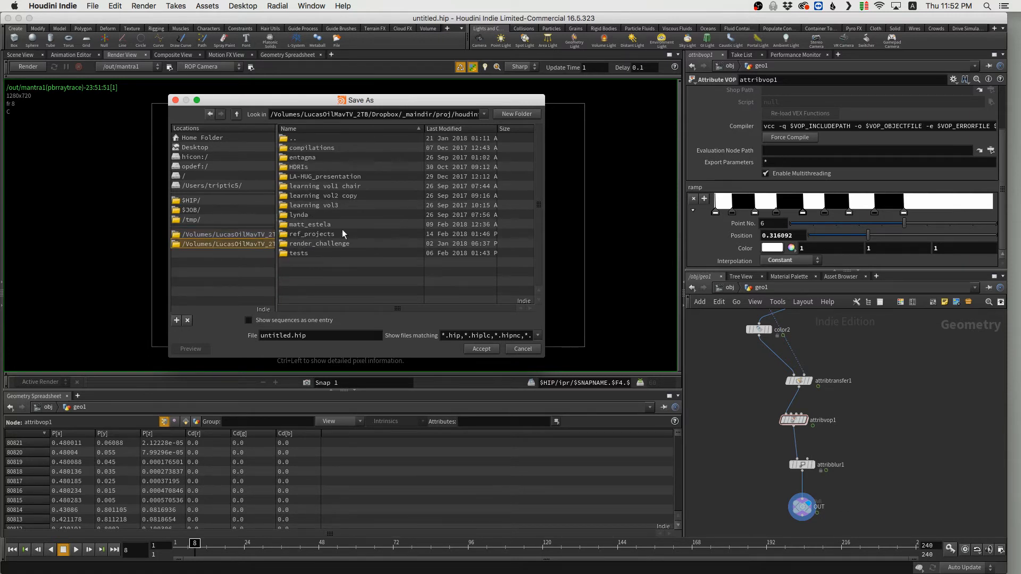
double_click(339, 243)
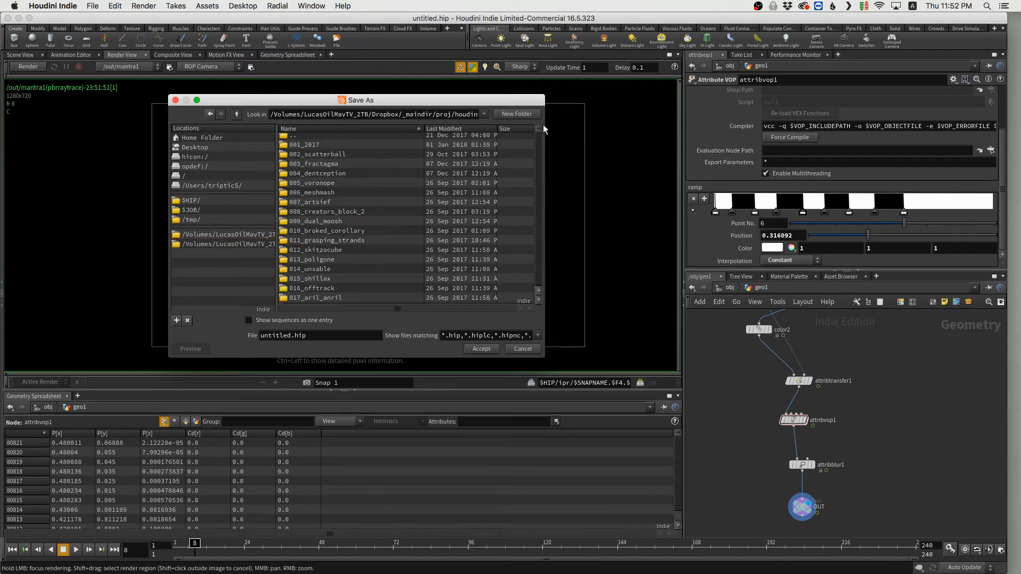
scroll(540, 141, "down", 3)
scroll(540, 141, "down", 5)
double_click(312, 271)
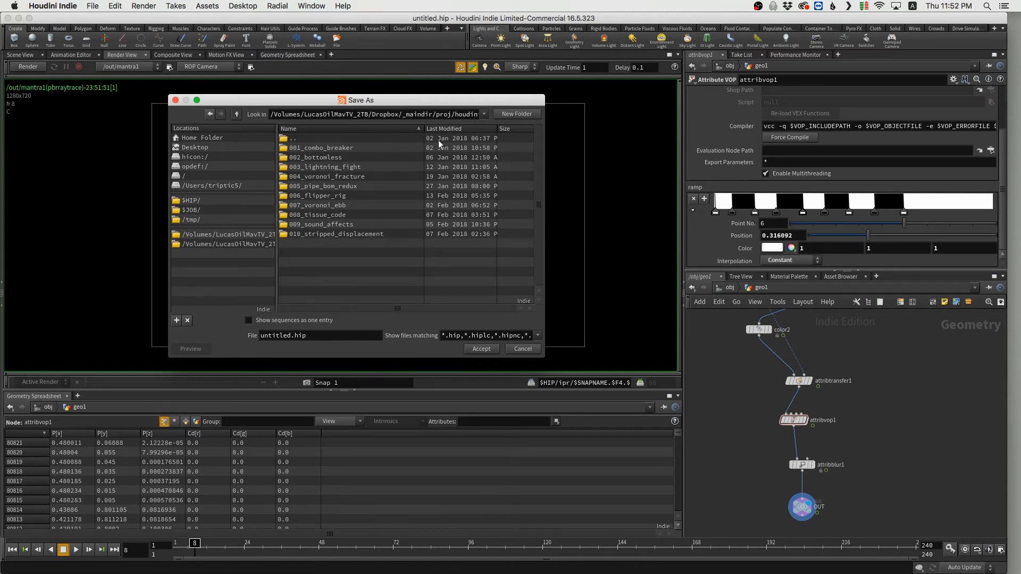
Start a new directory name with 011_ and look up the project title on the Erosion reference page in Chrome.
left_click(506, 113)
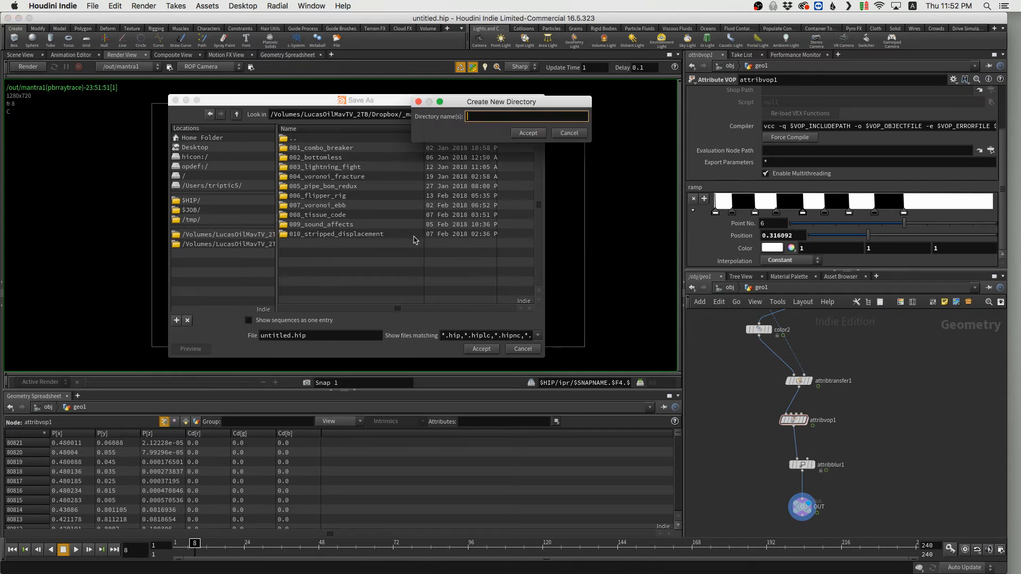
type("011_")
key("super+Tab")
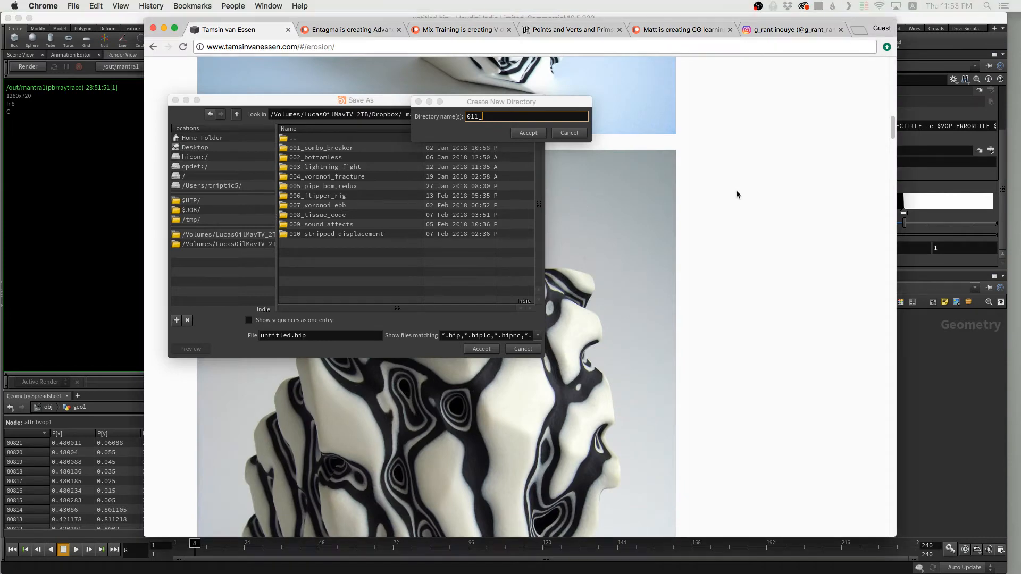
scroll(746, 213, "down", 4)
scroll(745, 213, "up", 6)
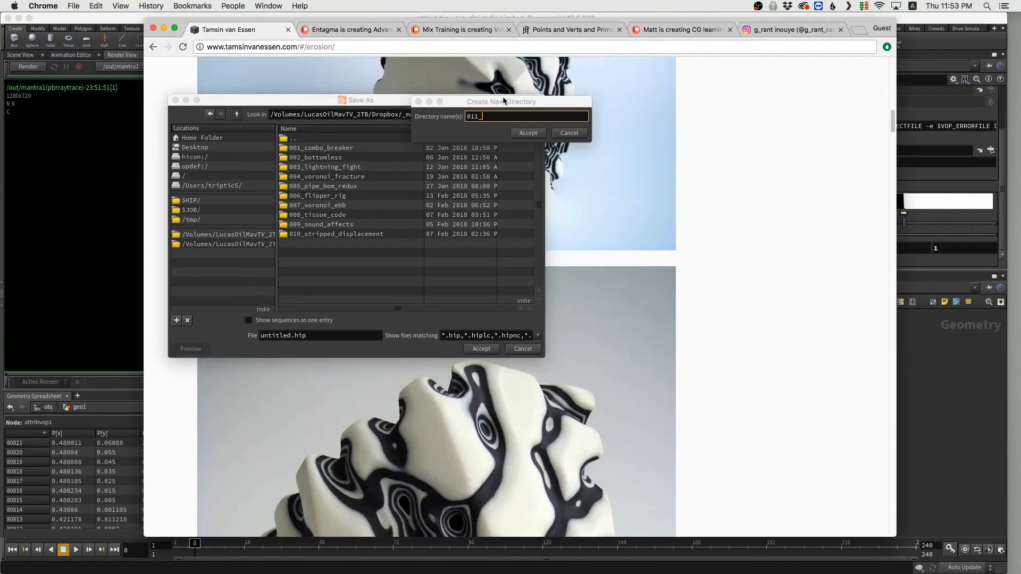
left_click_drag(509, 23, 599, 59)
scroll(775, 285, "up", 10)
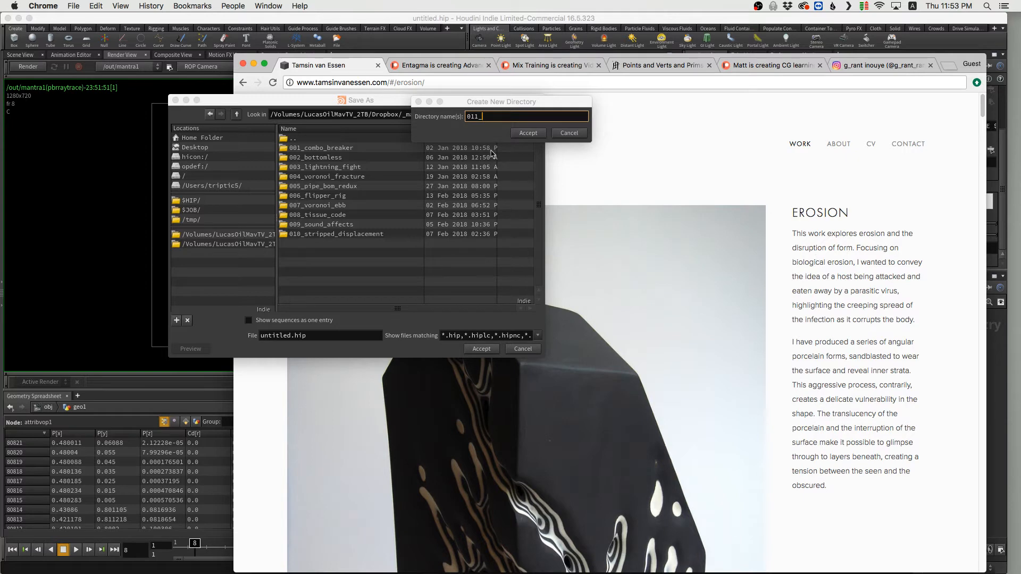
Complete the directory name as 011_erosion, copy the name, and create the folder.
left_click(489, 117)
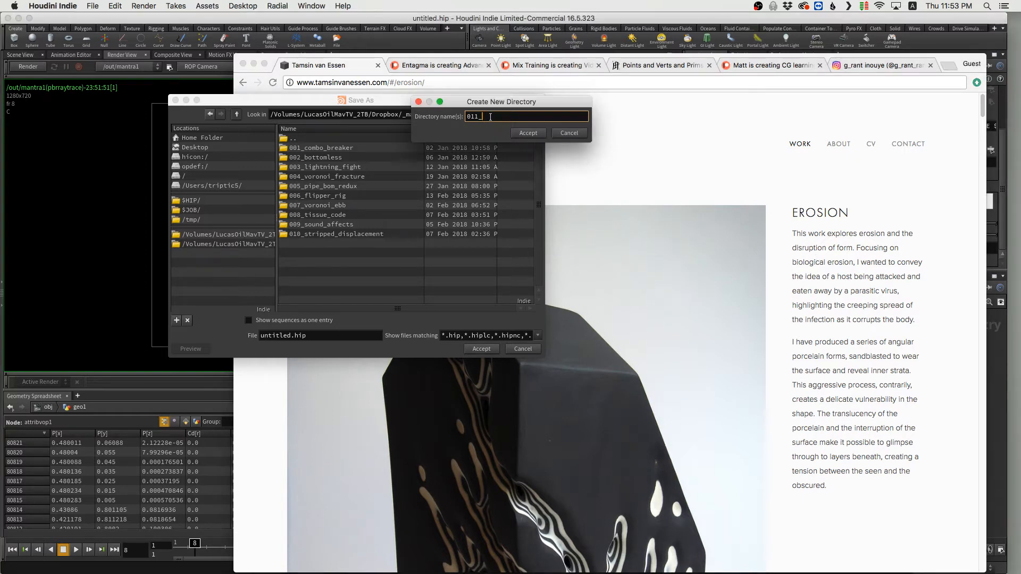
type("erosion")
key("super+a")
key("super+c")
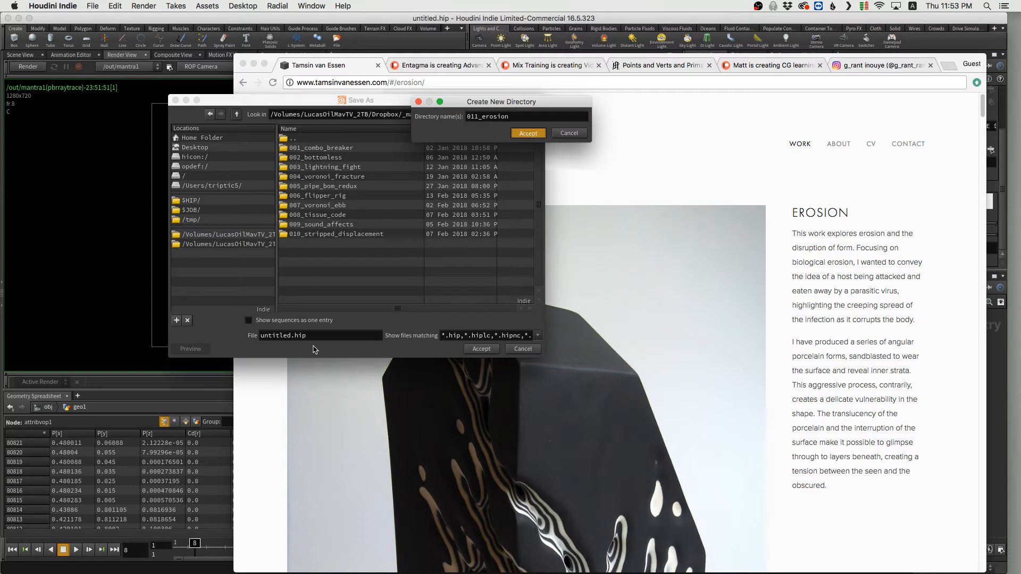
left_click(527, 133)
Save the scene in the new folder under the file name 011_erosion.
double_click(283, 334)
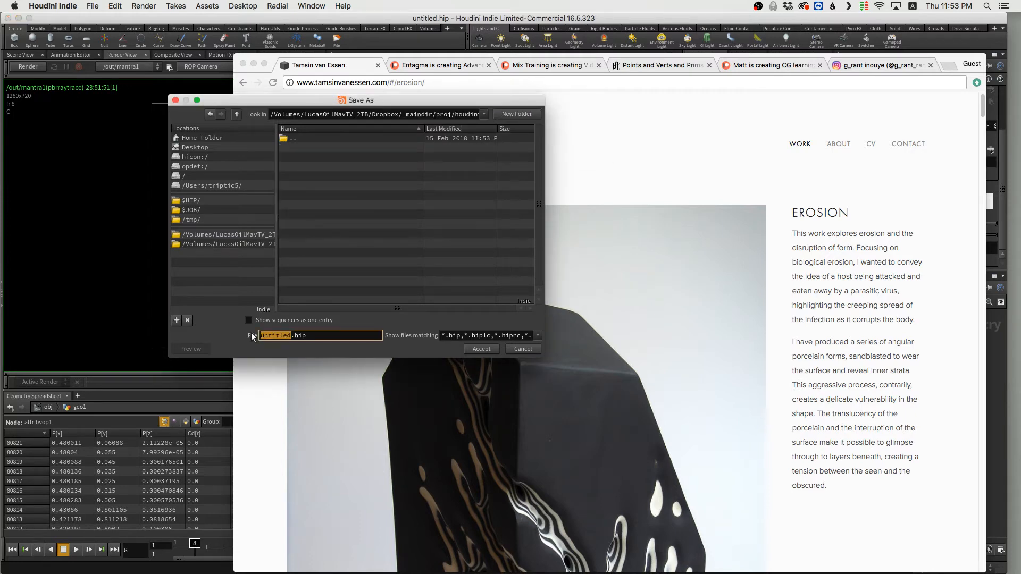
key("super+v")
left_click(471, 348)
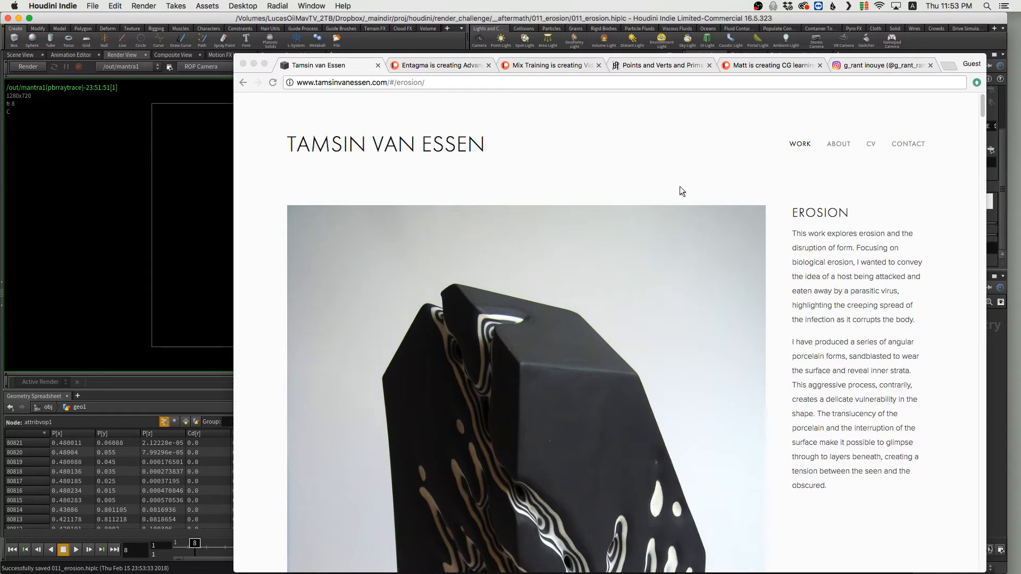
Switch to Chrome, open the artist's Instagram profile, and examine the gallery of Houdini renders down to the glowing teal box cluster.
left_click_drag(731, 54, 685, 24)
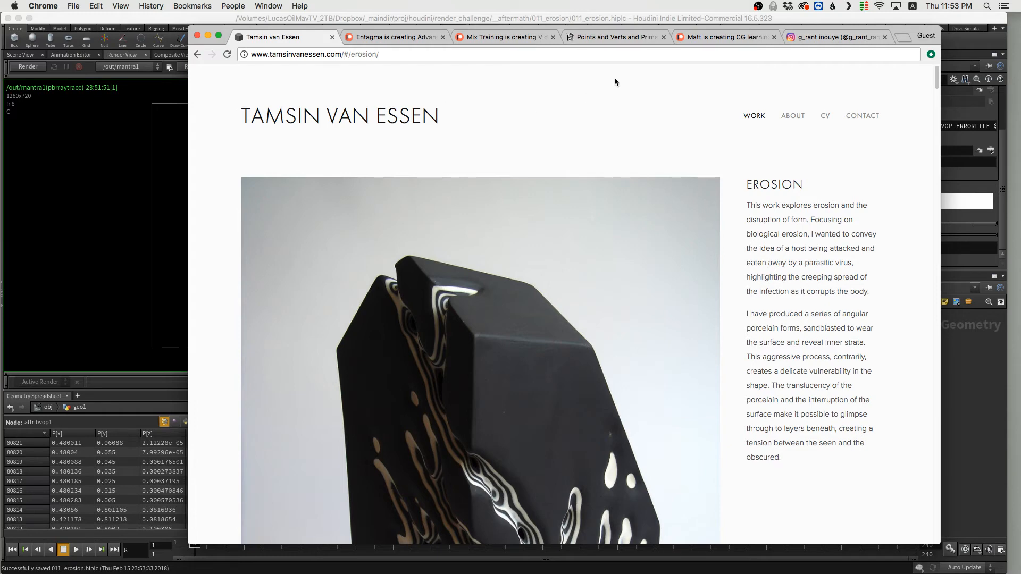
left_click(821, 40)
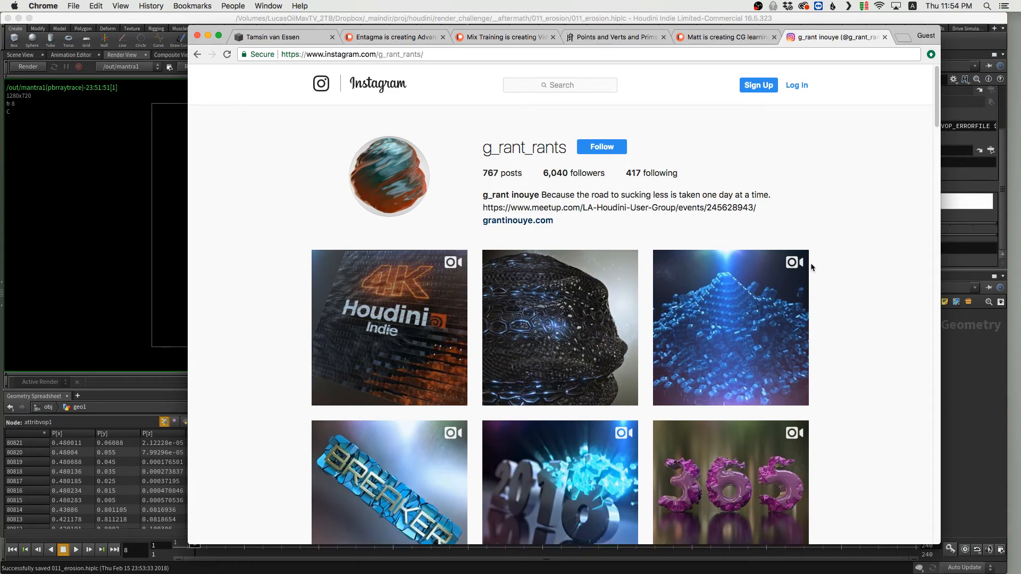
scroll(869, 270, "down", 4)
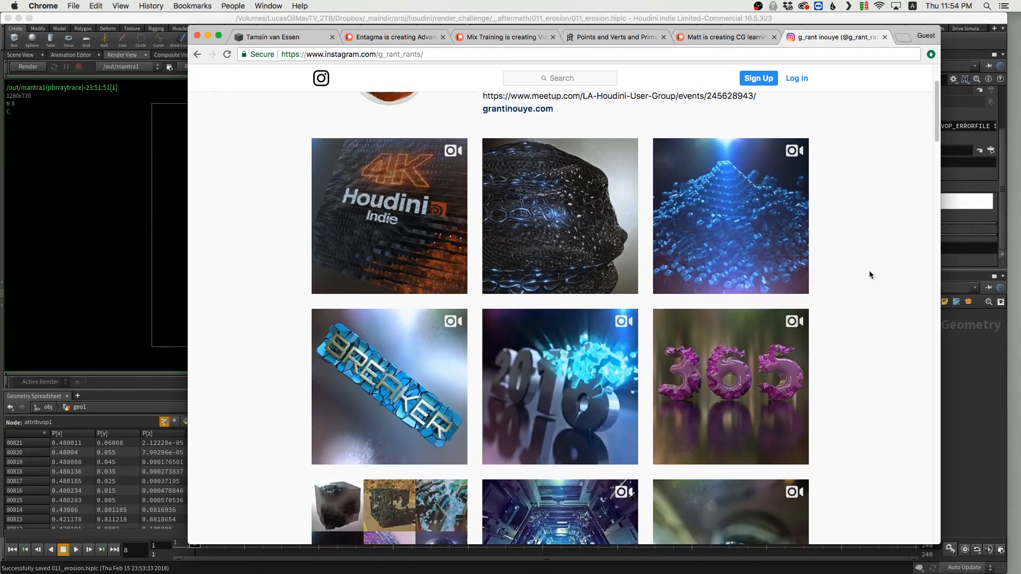
scroll(866, 271, "down", 2)
scroll(862, 274, "down", 3)
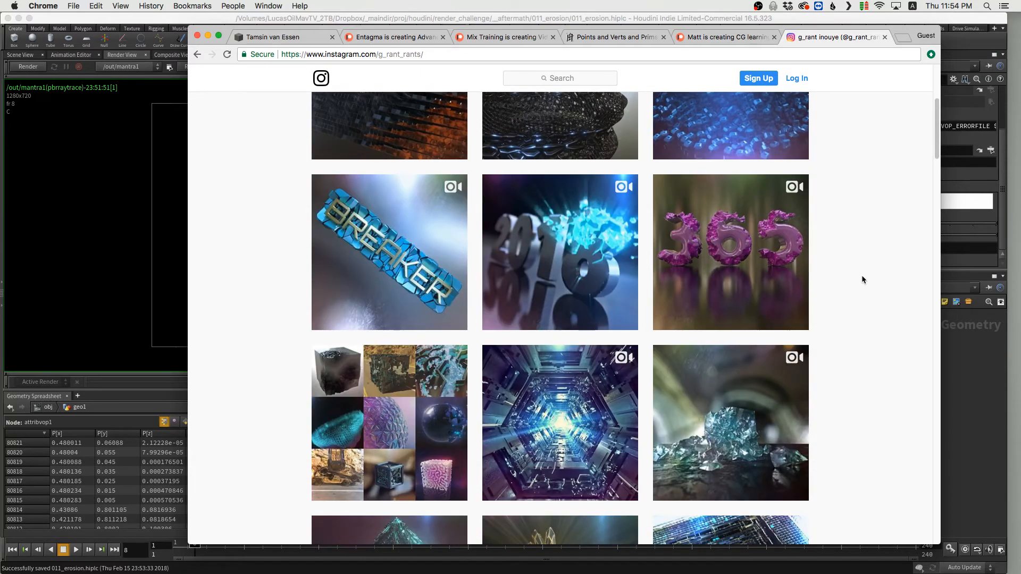
scroll(861, 274, "down", 3)
scroll(860, 272, "down", 6)
scroll(845, 276, "down", 3)
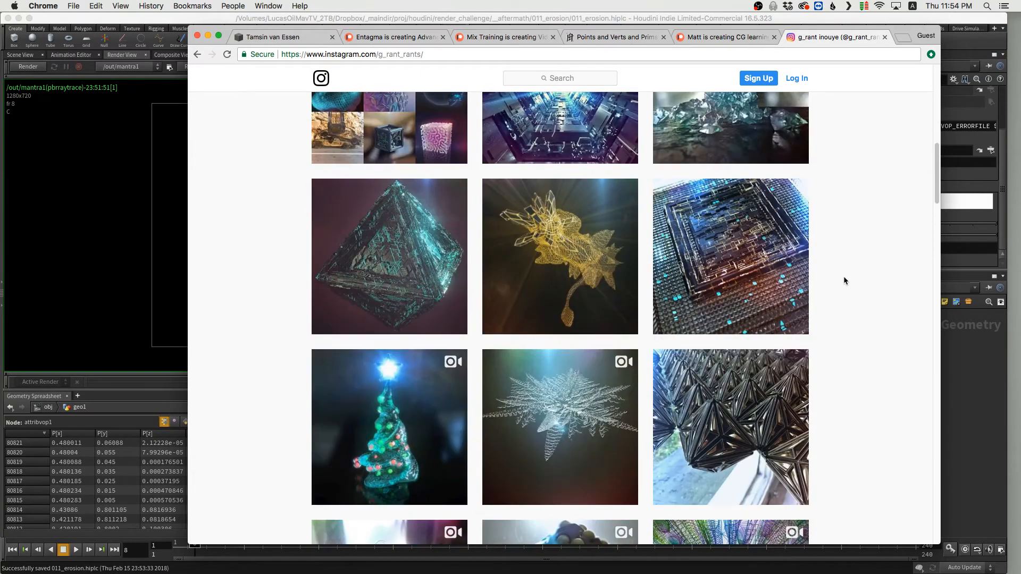
scroll(843, 276, "down", 15)
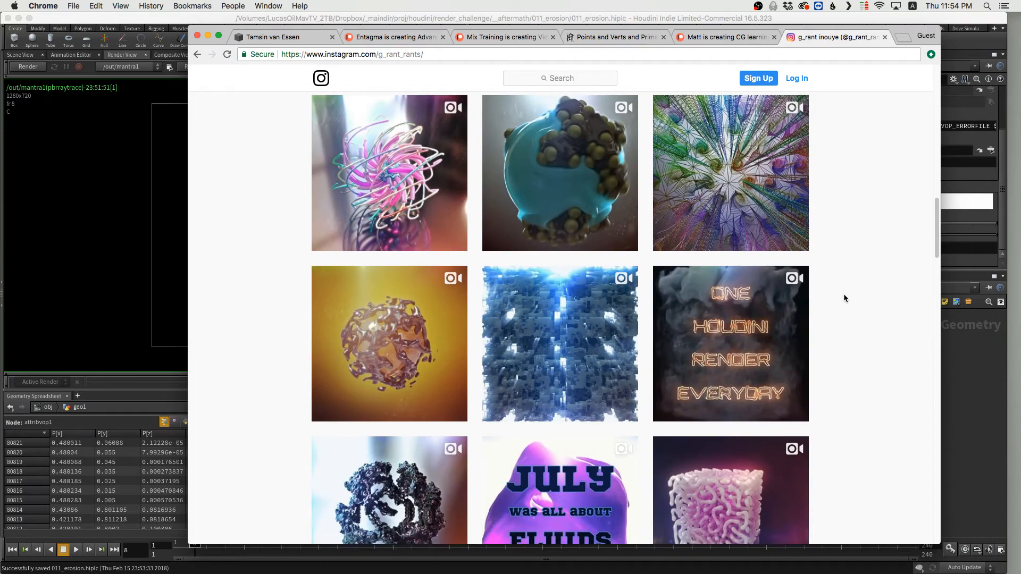
scroll(843, 298, "down", 12)
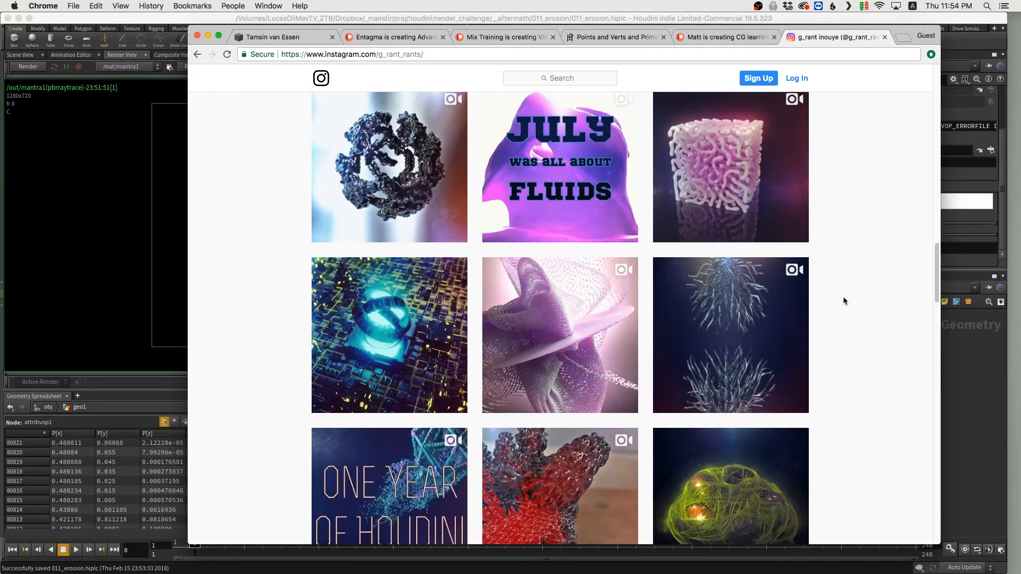
scroll(843, 301, "down", 5)
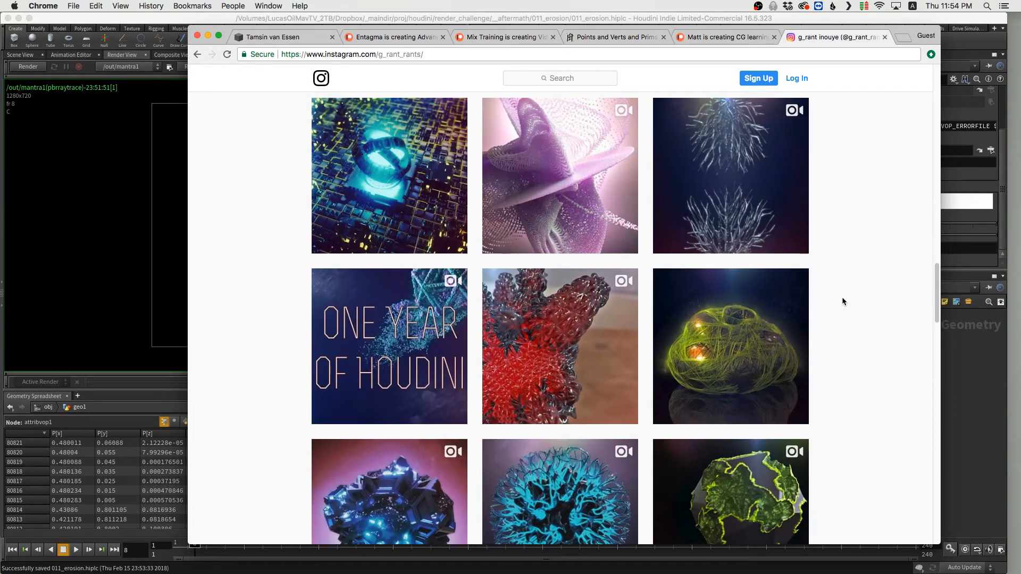
scroll(840, 298, "down", 3)
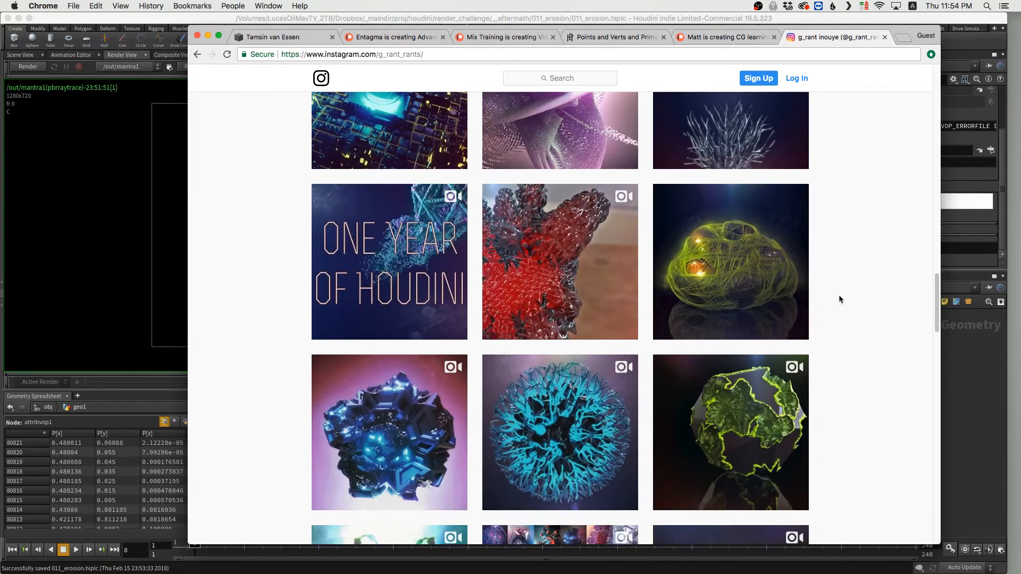
scroll(831, 297, "down", 2)
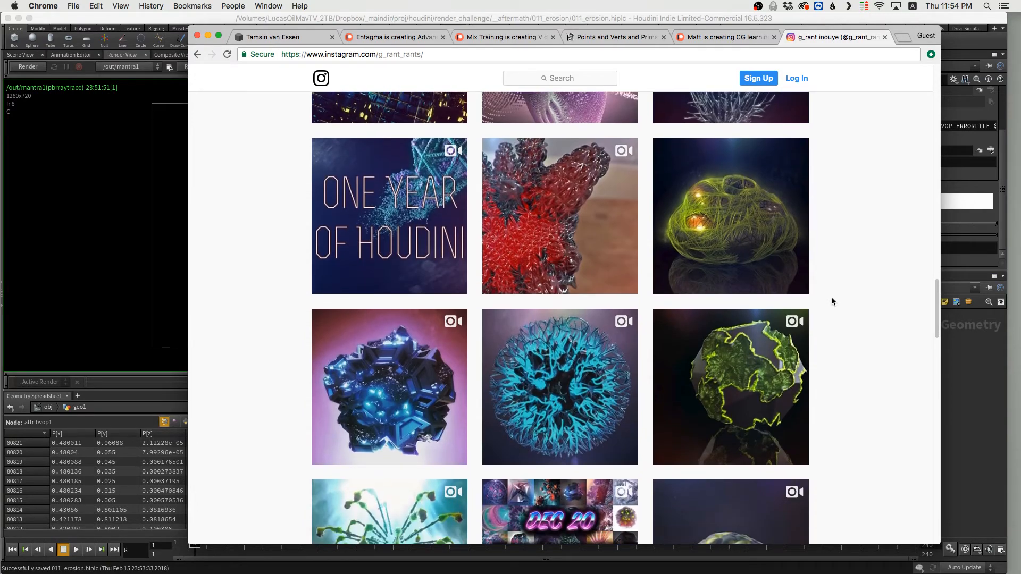
scroll(833, 295, "down", 8)
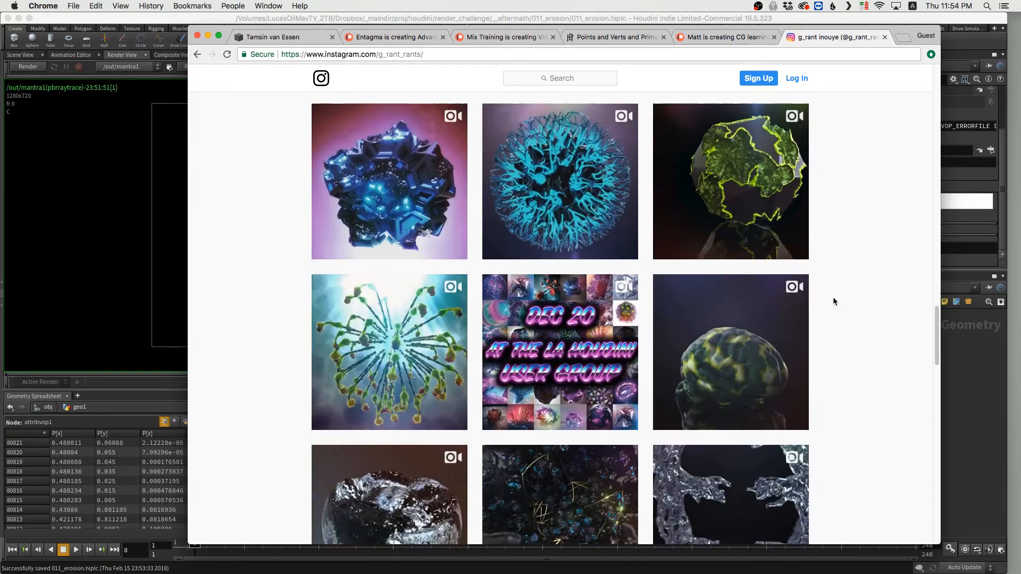
scroll(832, 300, "down", 2)
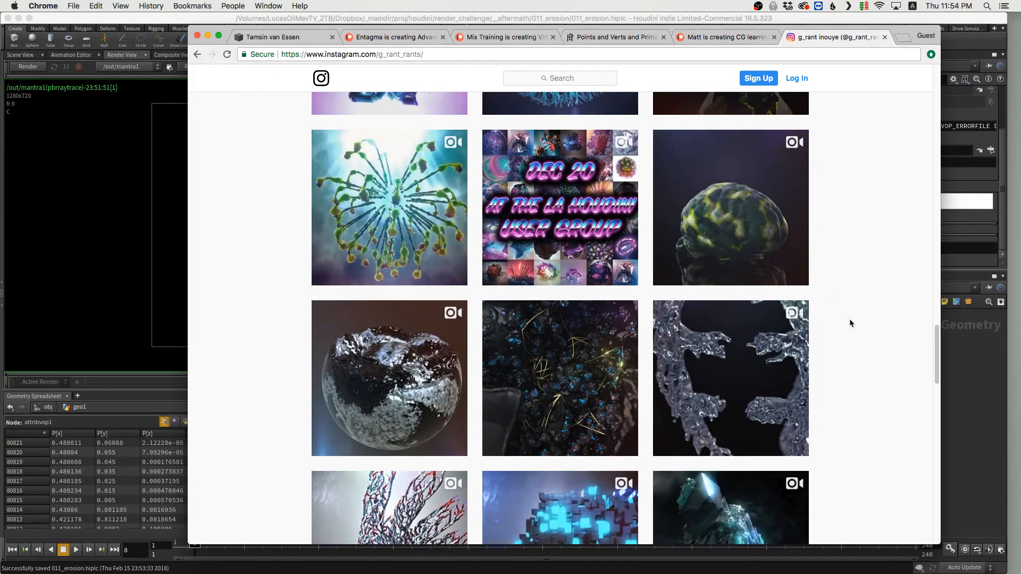
scroll(850, 319, "down", 5)
scroll(867, 338, "down", 2)
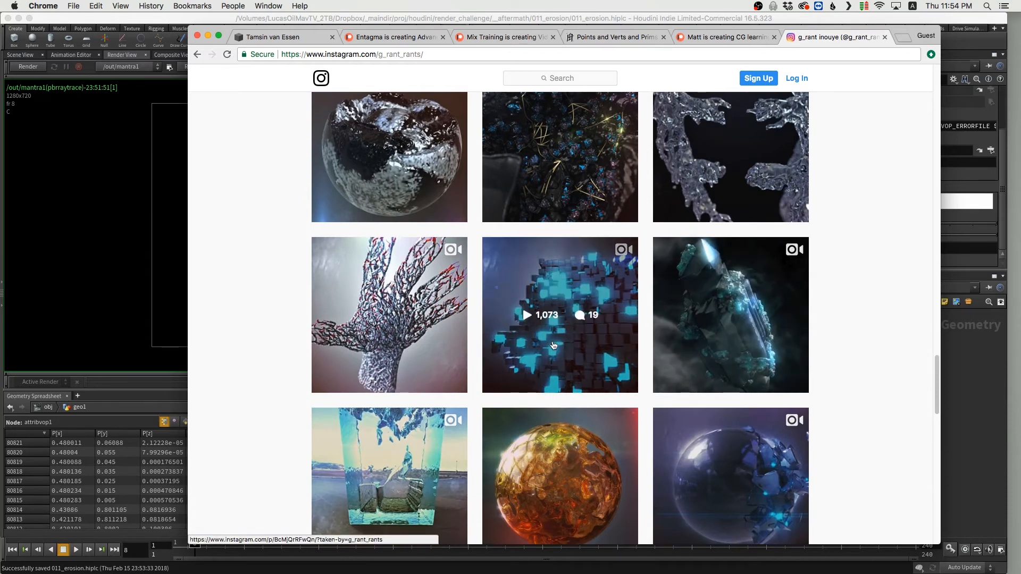
Open the [BOXED IN] -335- video post of glowing teal boxes and play it.
left_click(565, 345)
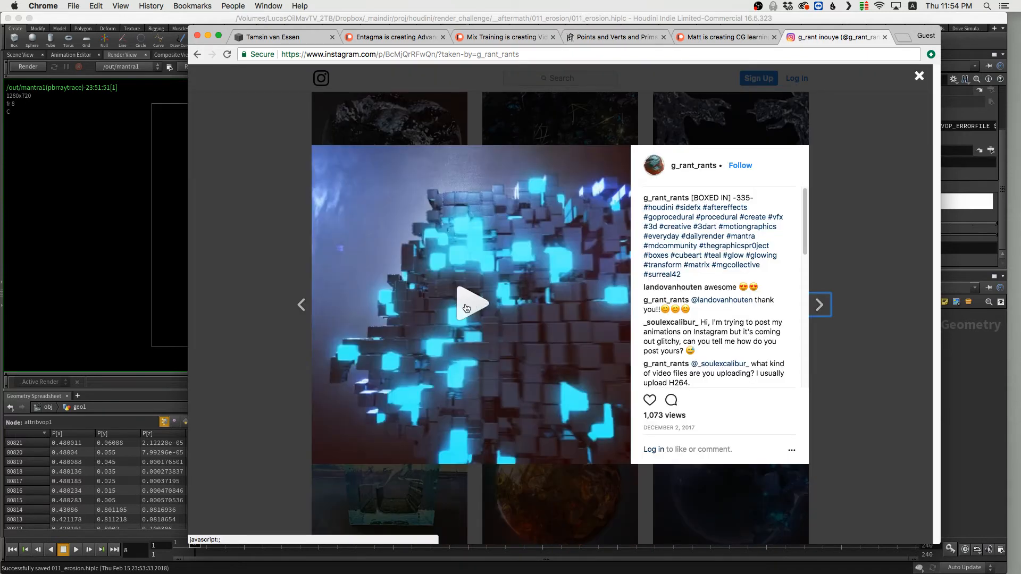
left_click(467, 308)
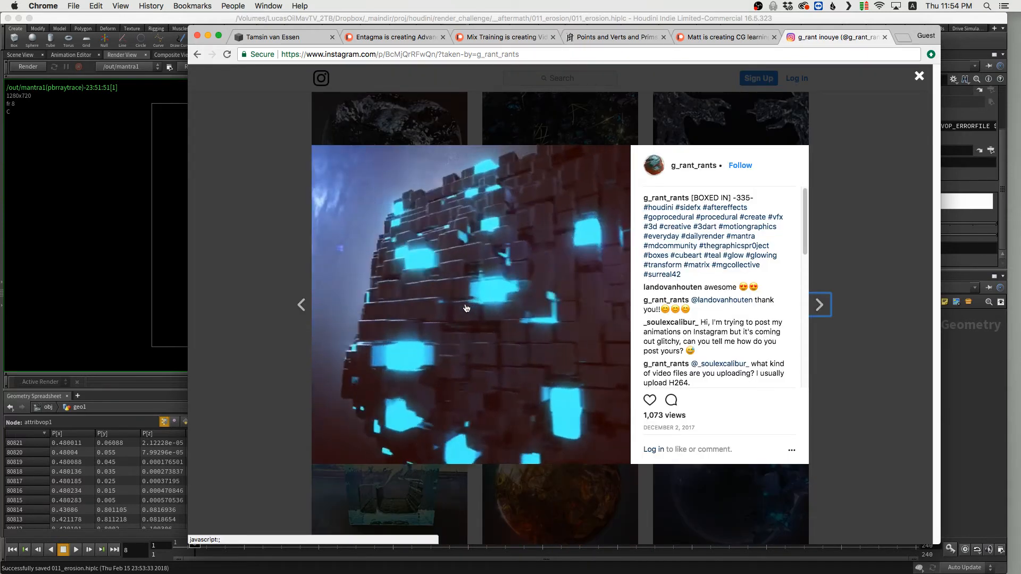
Pause the glowing teal boxes video, close its post, and look back up through the gallery of renders.
left_click(461, 322)
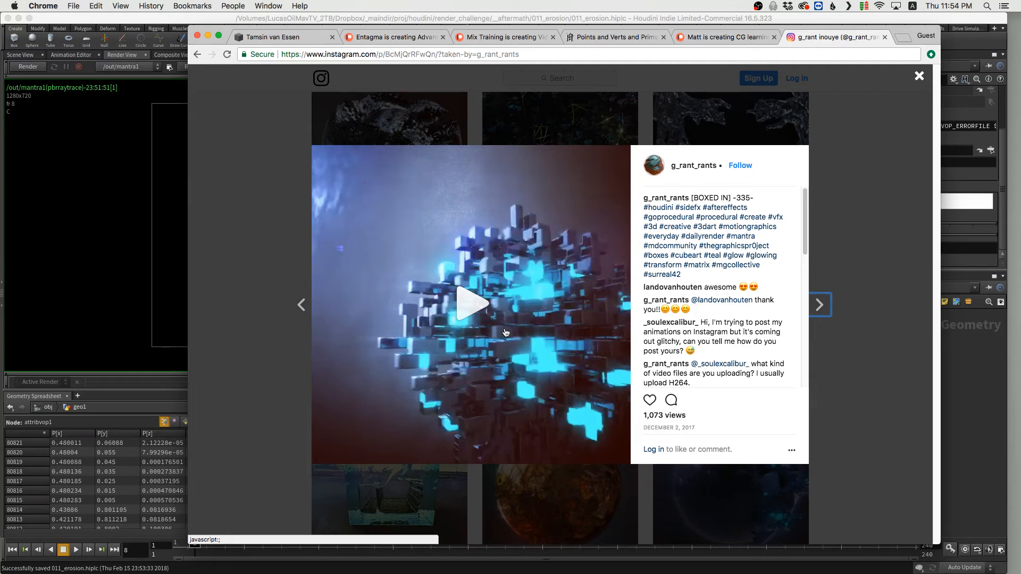
left_click(866, 270)
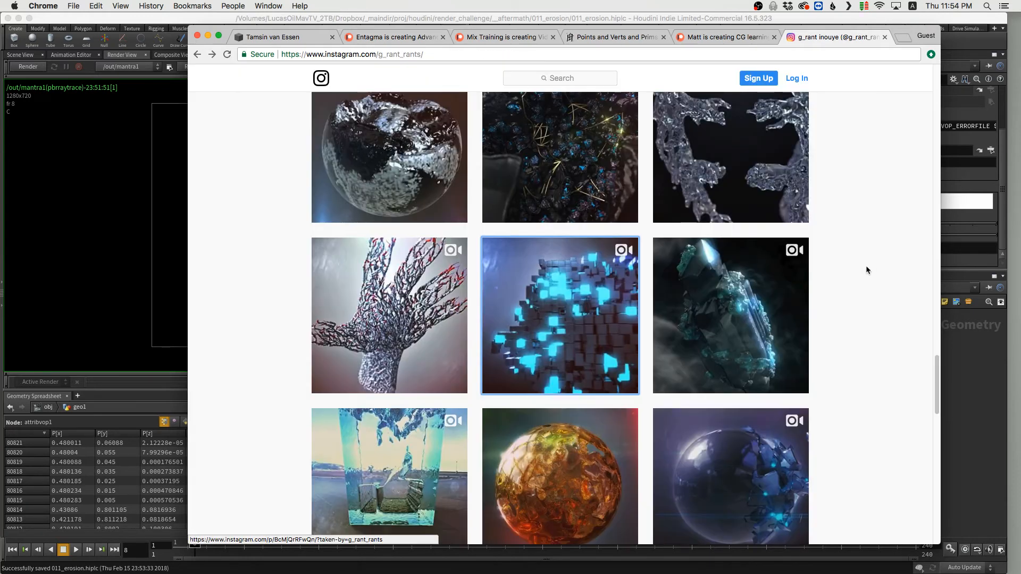
scroll(835, 260, "up", 15)
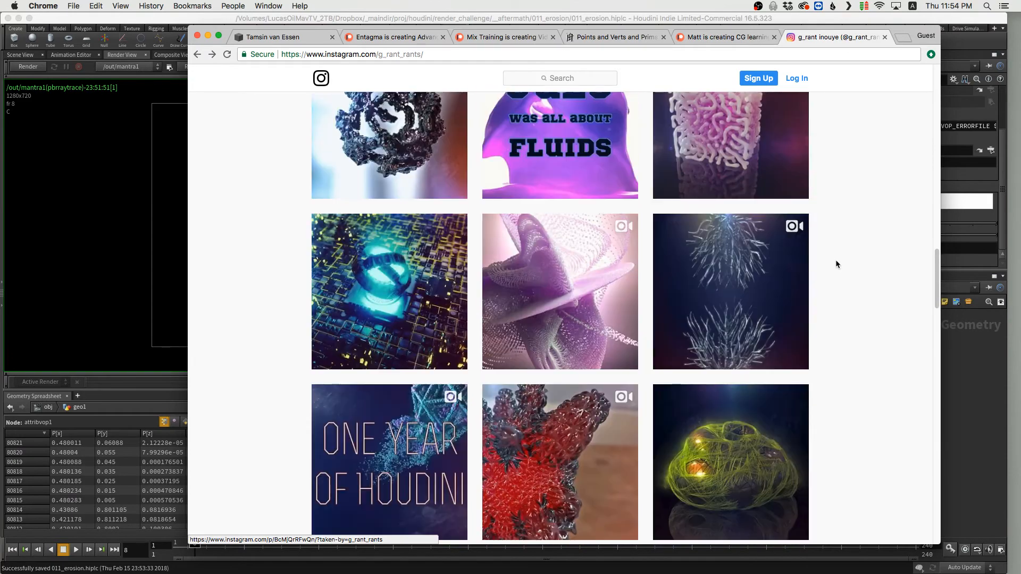
scroll(845, 148, "up", 10)
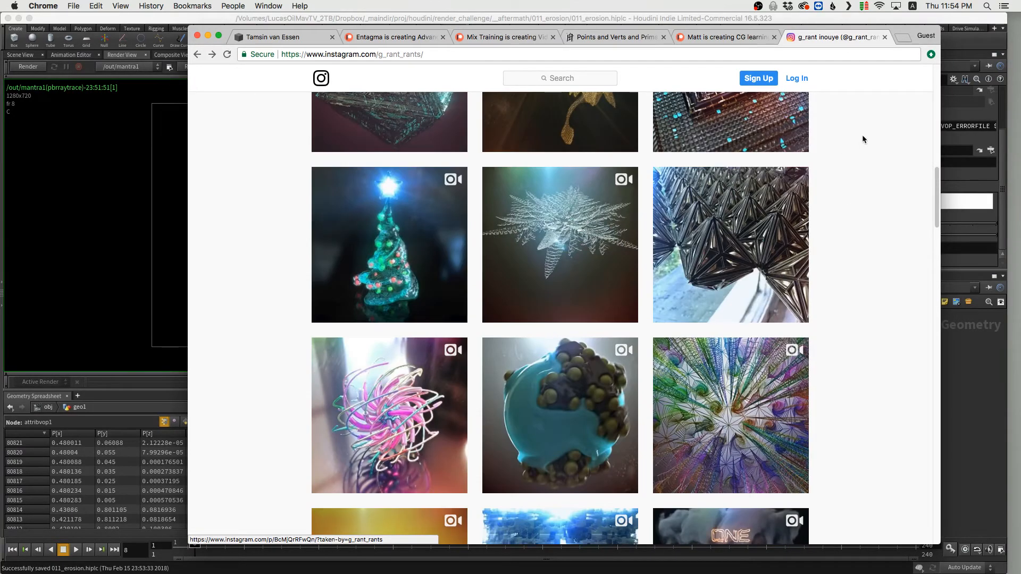
Switch to Houdini, start a new empty scene, and display the 3D scene view.
left_click(916, 22)
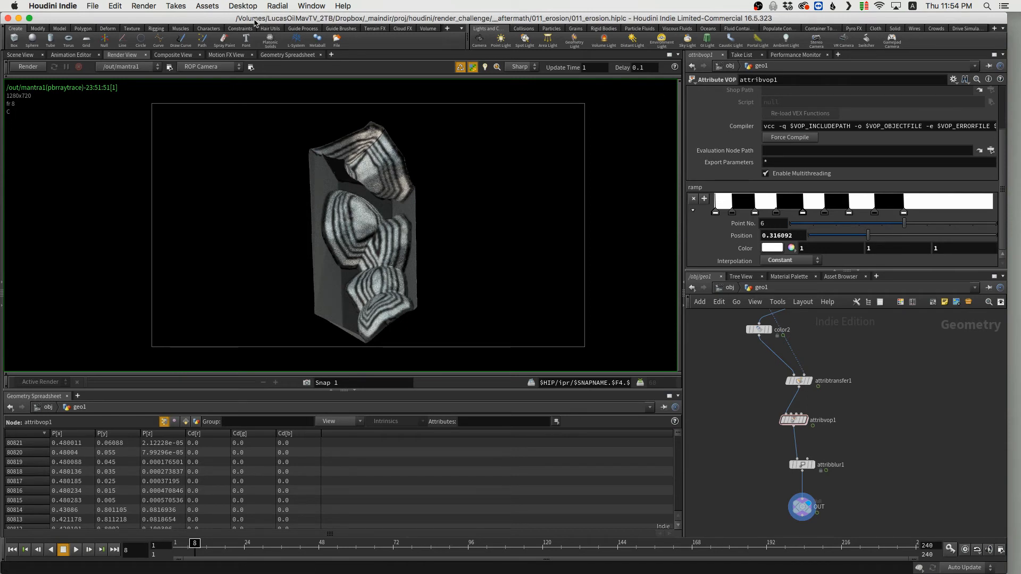
left_click(95, 7)
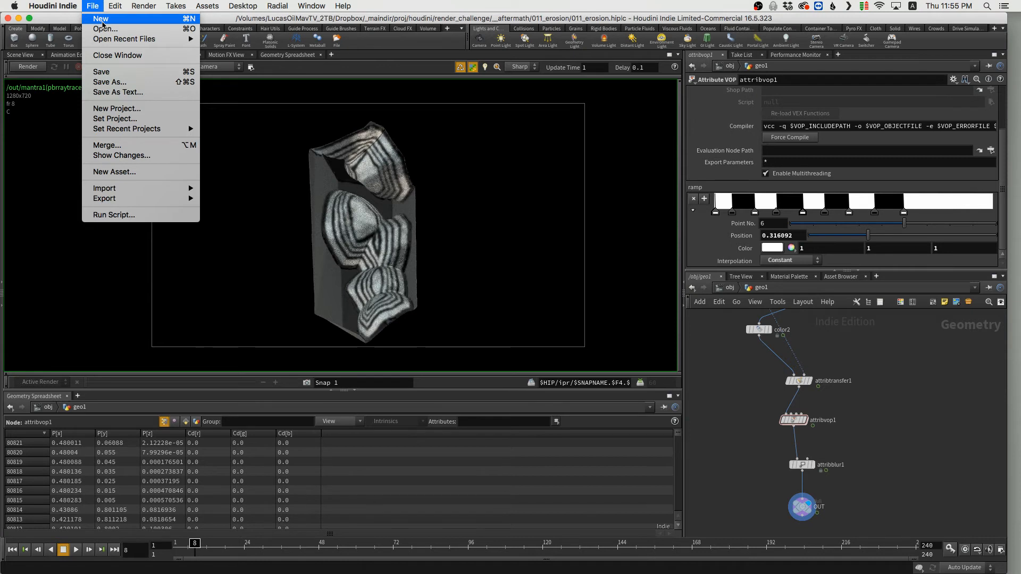
left_click(103, 24)
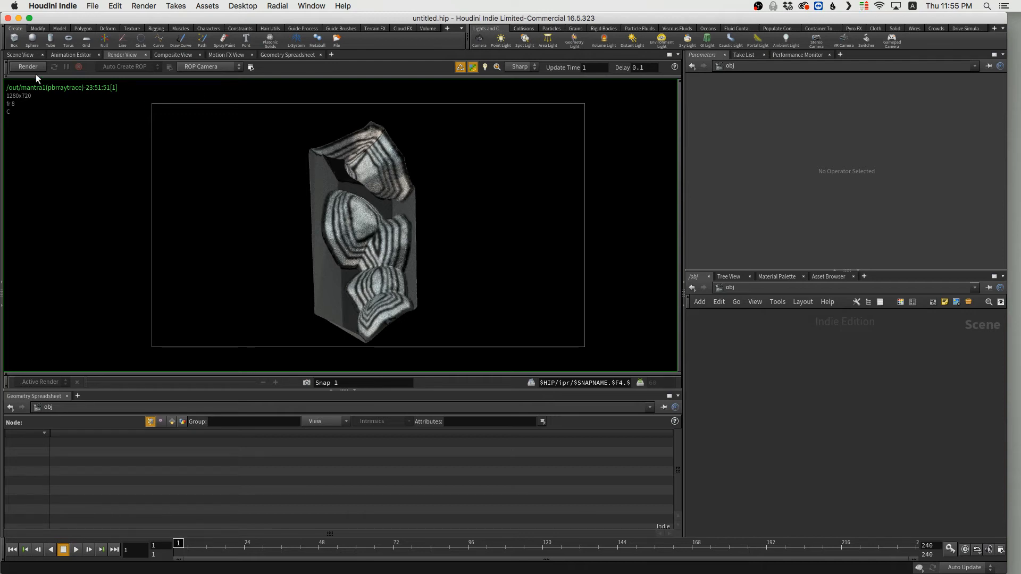
left_click(23, 55)
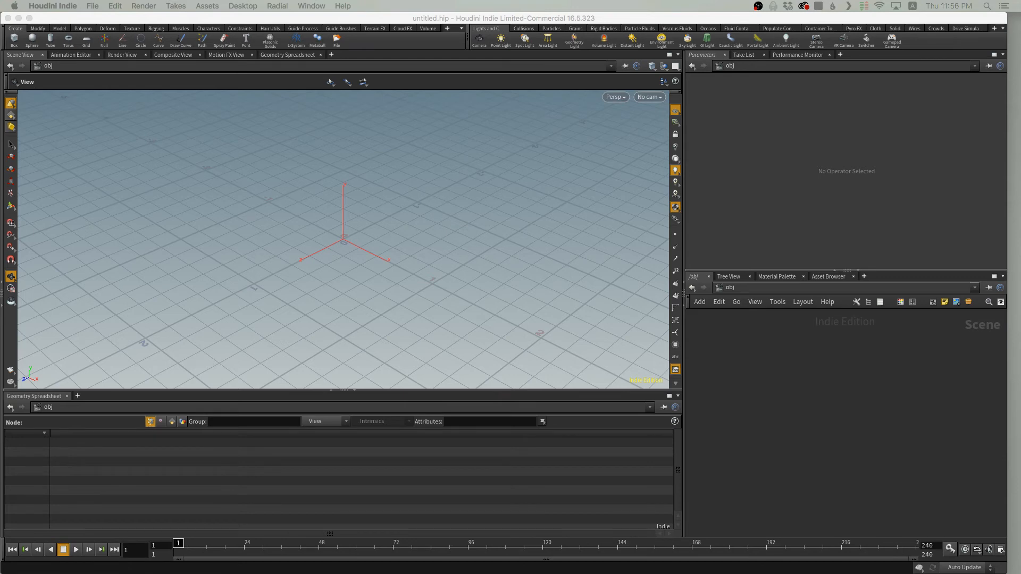
left_click(487, 22)
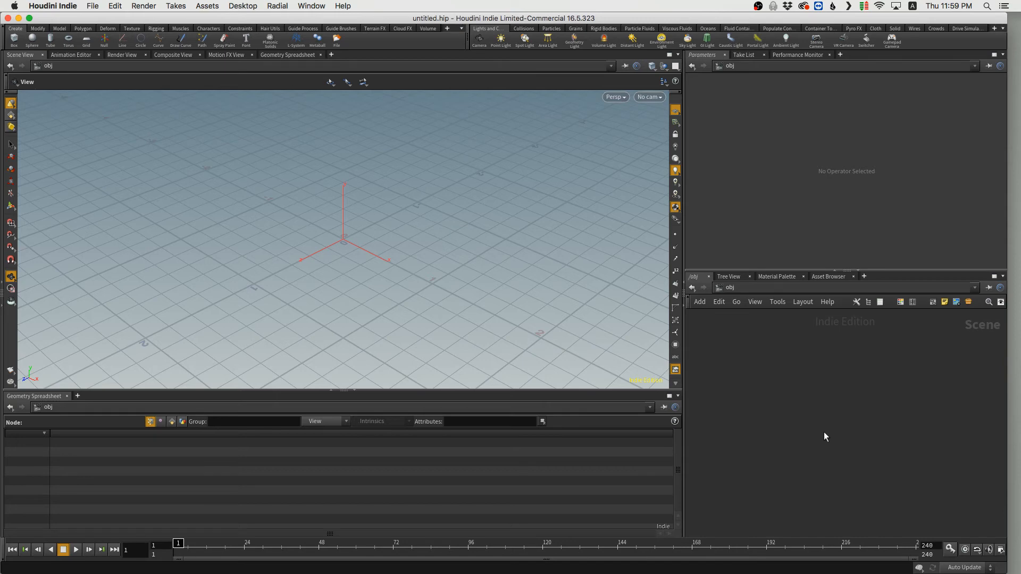
Create a Geometry object in the scene, go inside it, and delete its default file node.
key("Tab")
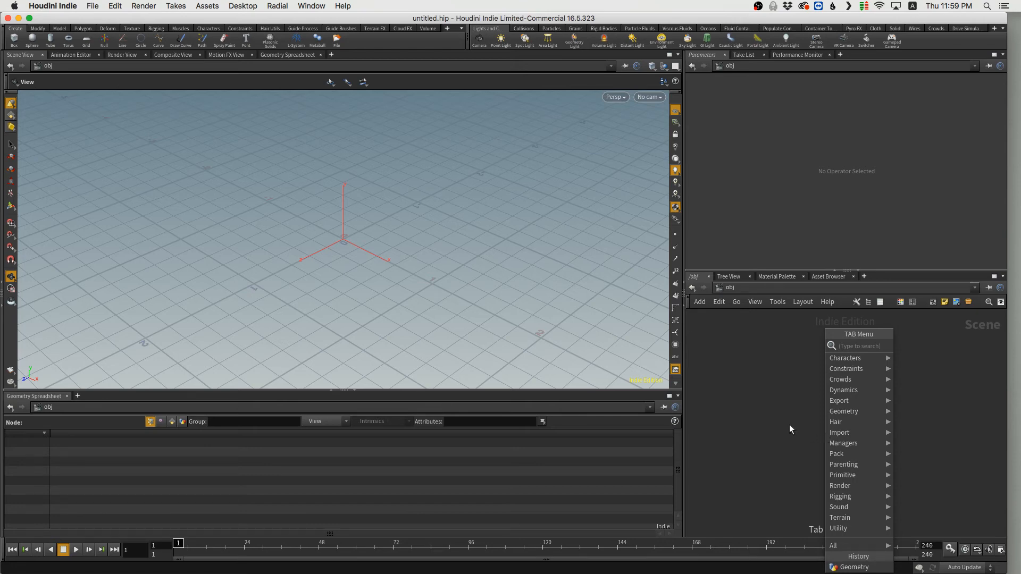
type("geom")
key("Return")
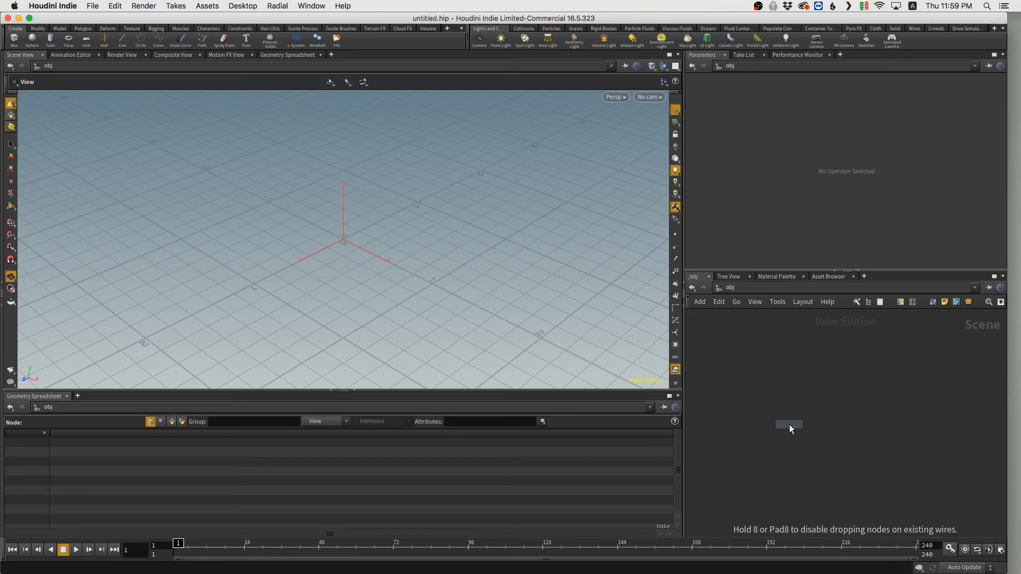
left_click(842, 407)
double_click(845, 423)
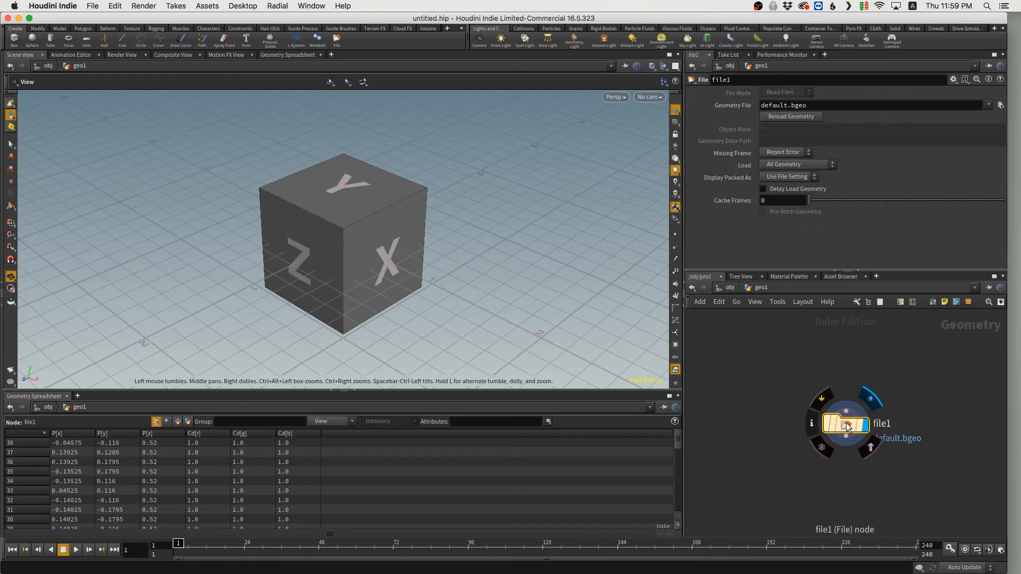
key("Delete")
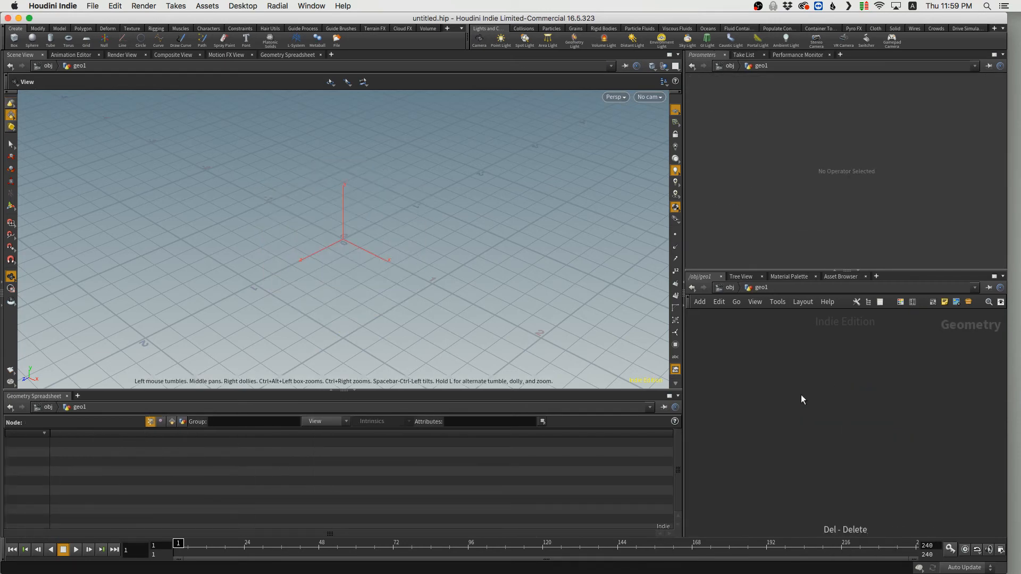
Add a Sphere node with primitive type Polygon and a frequency of 12.
key("Tab")
type("sphere")
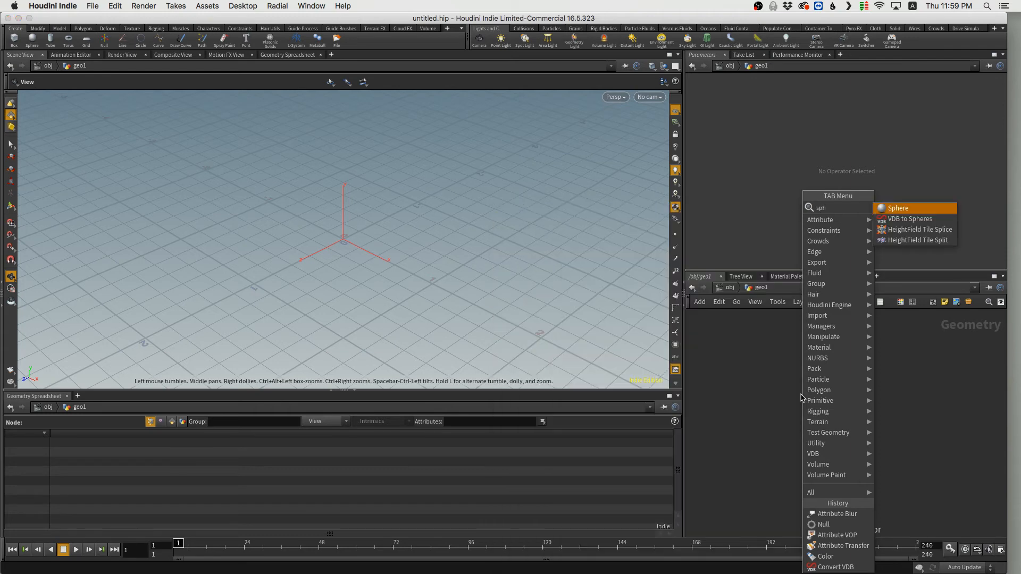
key("Return")
left_click(813, 396)
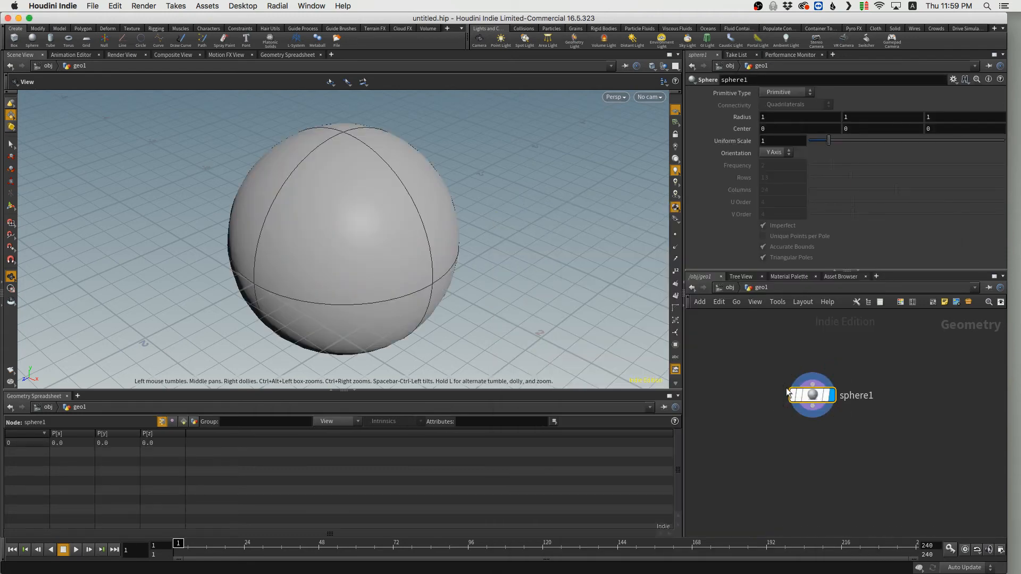
left_click(805, 88)
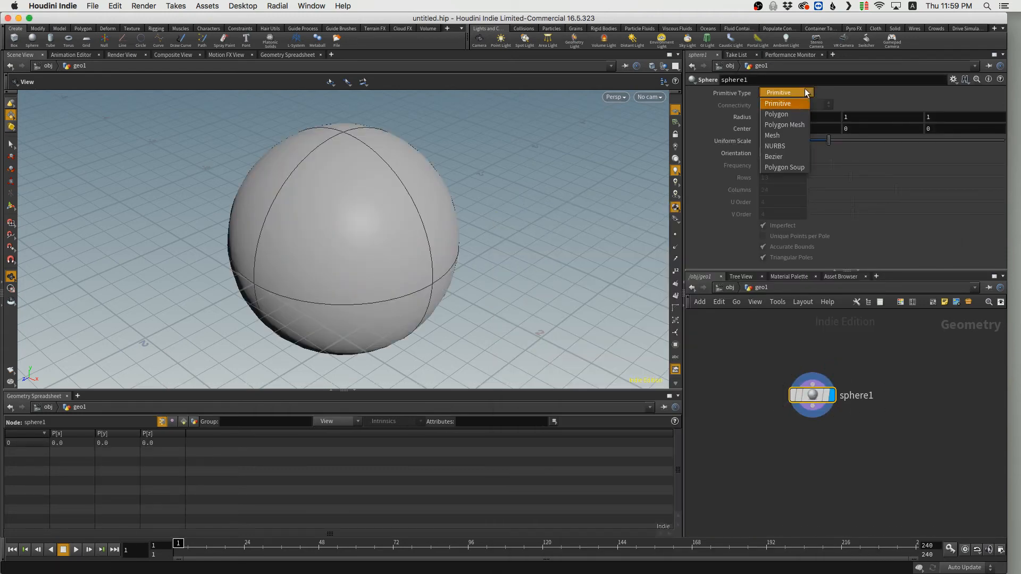
left_click(781, 113)
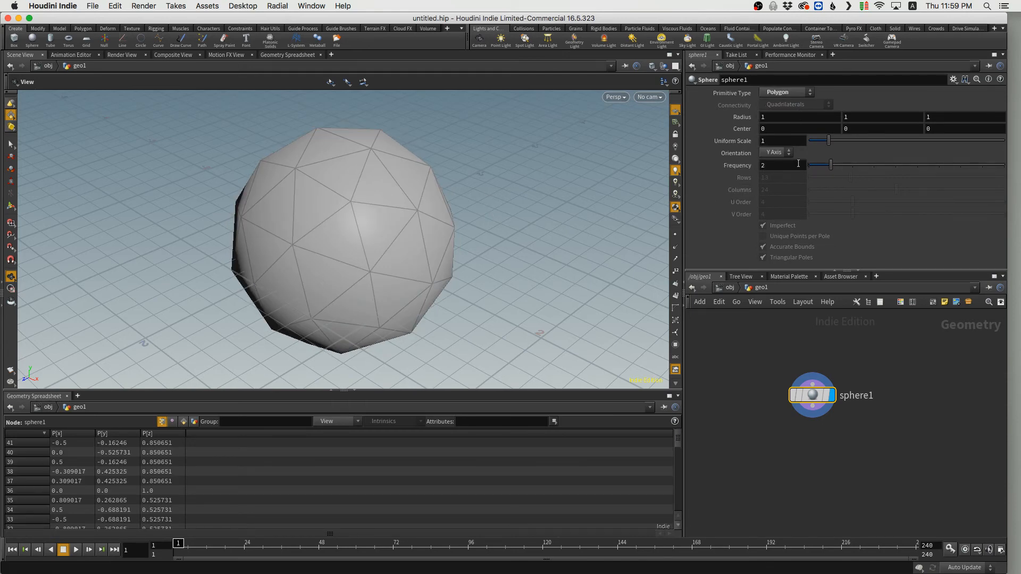
left_click(741, 164)
type("12")
key("Return")
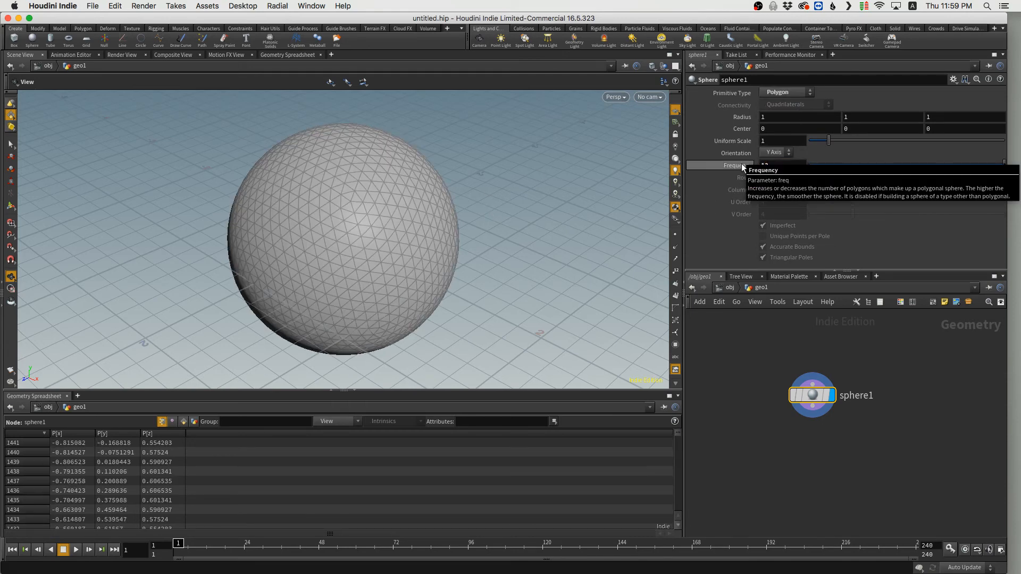
Try a uniform scale of .3 on the sphere and settle on .4.
right_click_drag(417, 256, 271, 265)
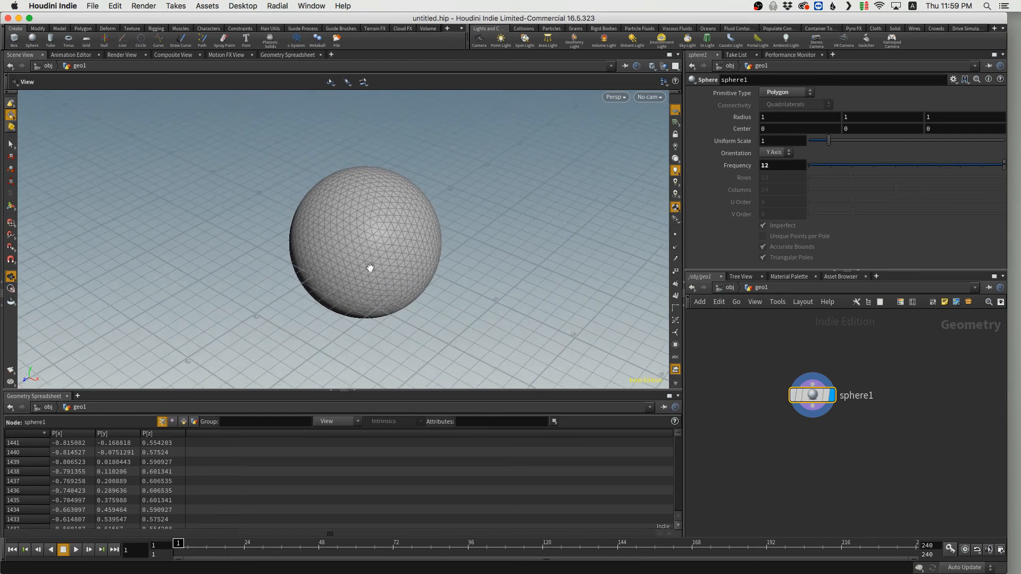
left_click_drag(369, 269, 357, 250)
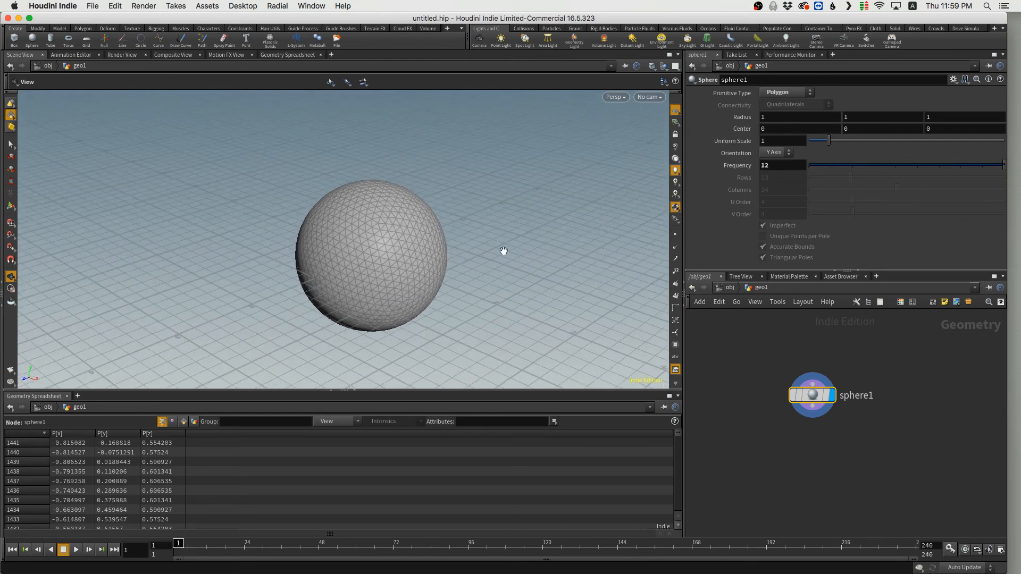
left_click(756, 142)
type(".3")
key("Return")
left_click(781, 141)
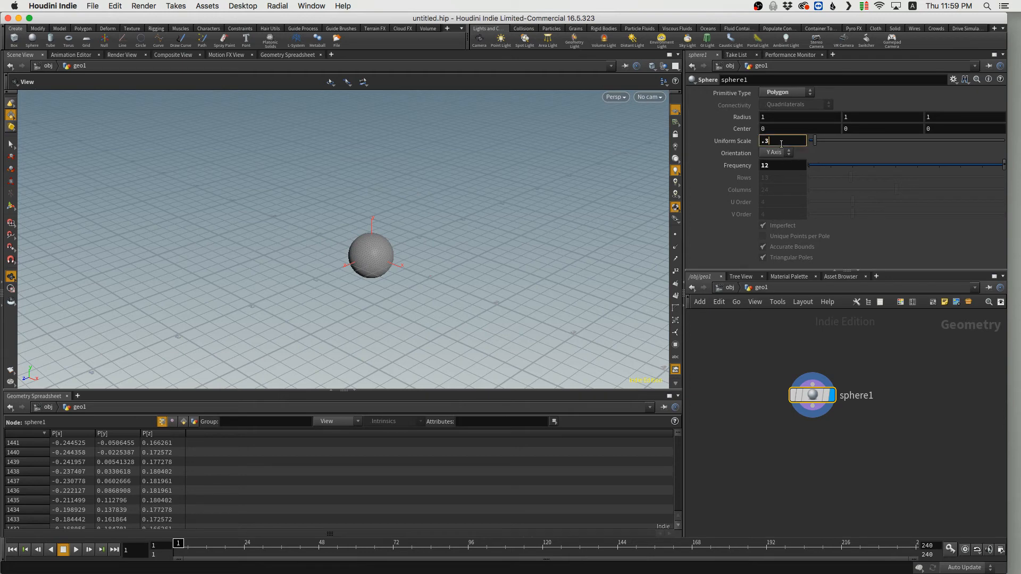
key("BackSpace")
type("4")
key("Return")
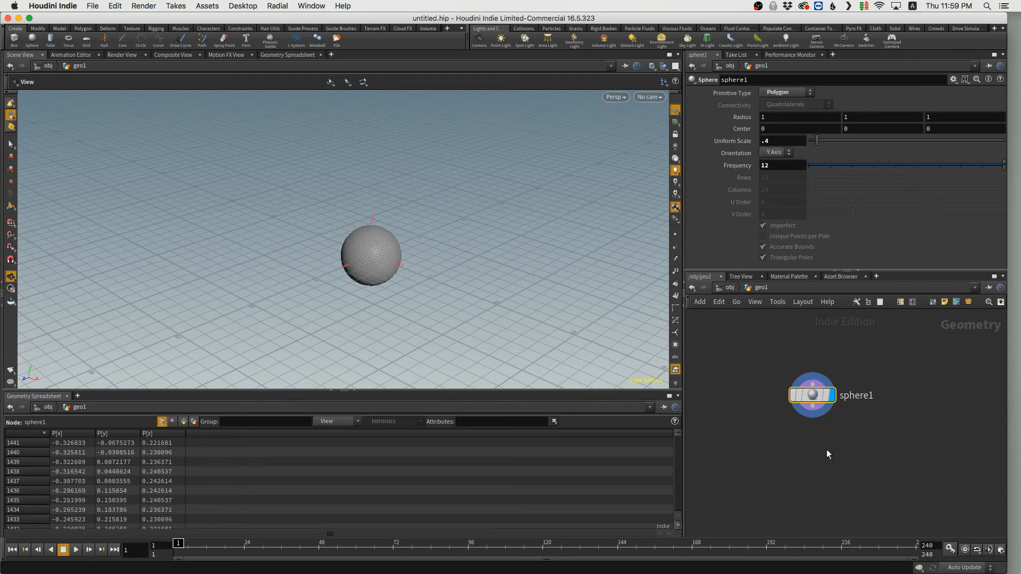
Add a Mountain node, feed the sphere into it, and display its result.
key("Tab")
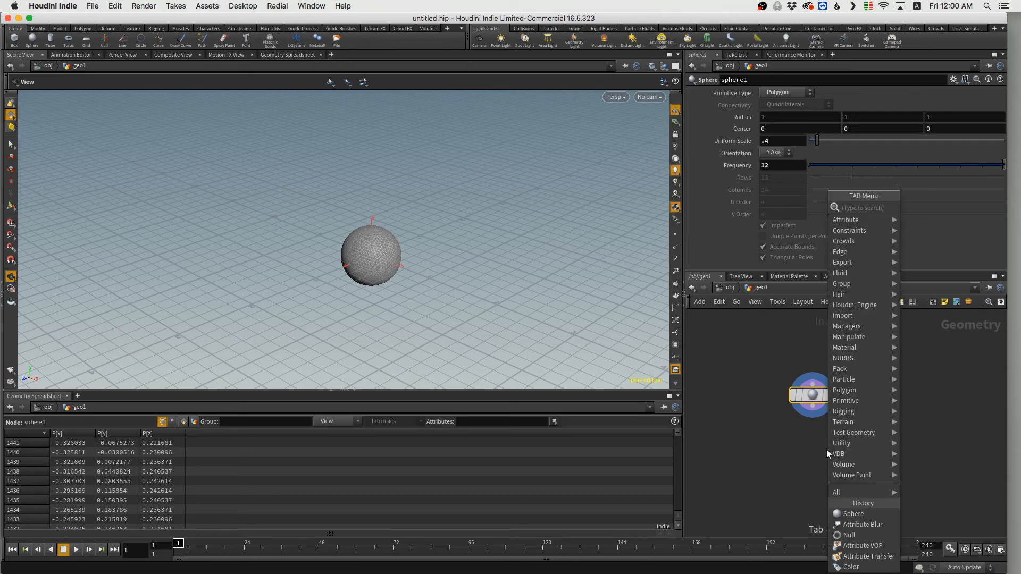
type("mountain")
key("Return")
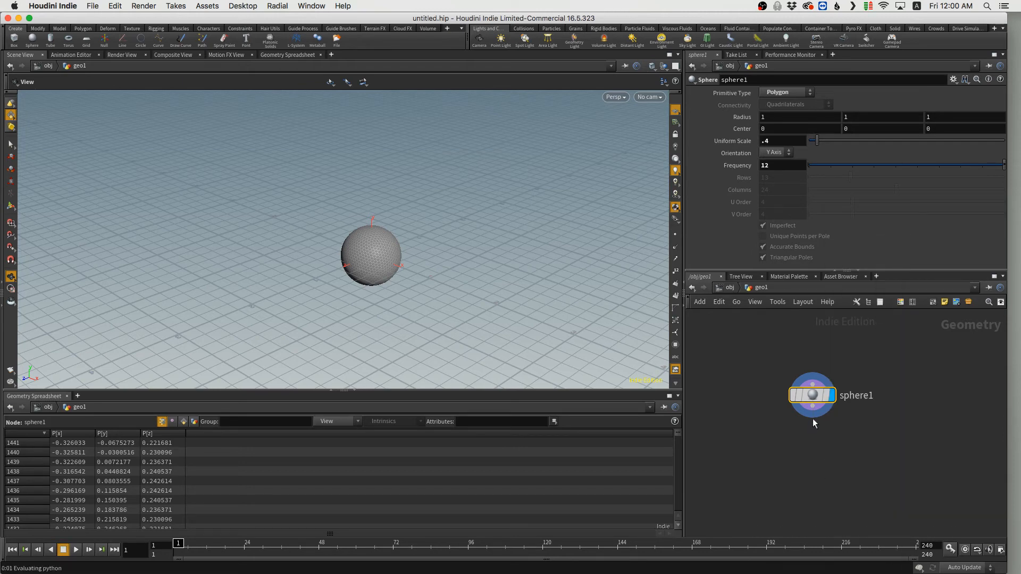
left_click(812, 419)
left_click(813, 408)
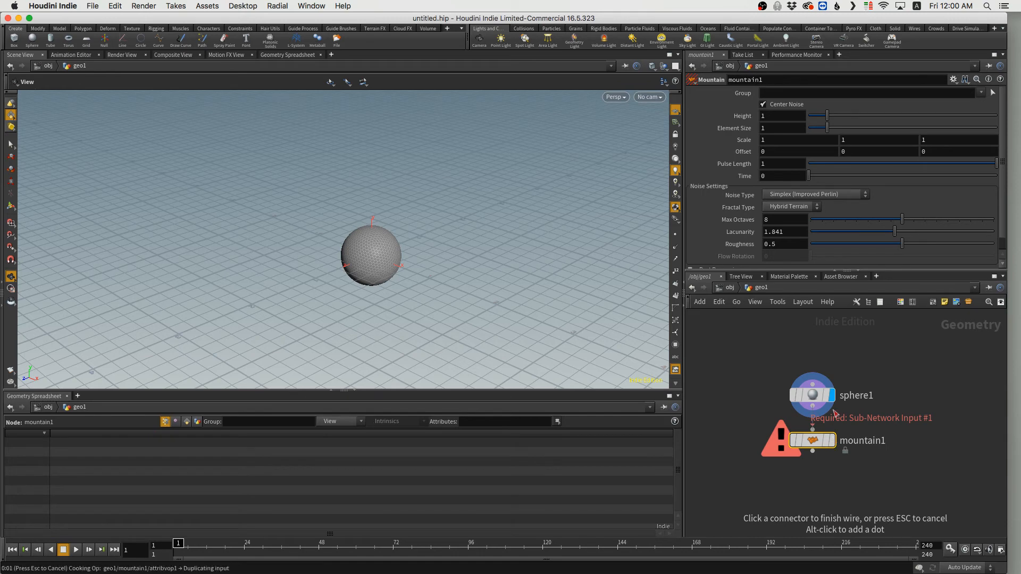
left_click(812, 429)
left_click(830, 440)
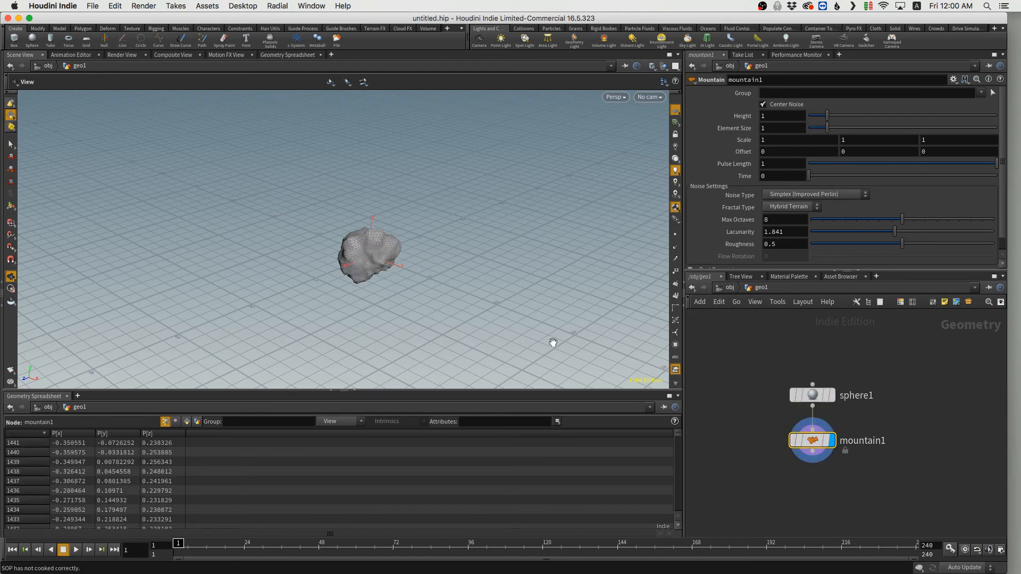
Try Sinusoid noise on the mountain node, raising the height from 1.5 to 2.43 with an element size of 0.54.
left_click_drag(829, 115, 831, 118)
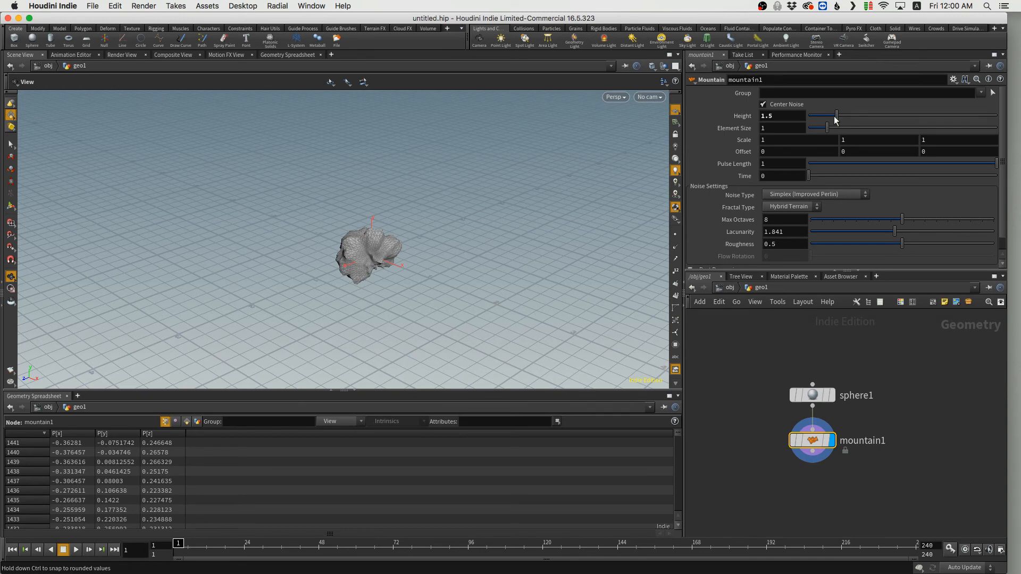
left_click(841, 196)
left_click(828, 206)
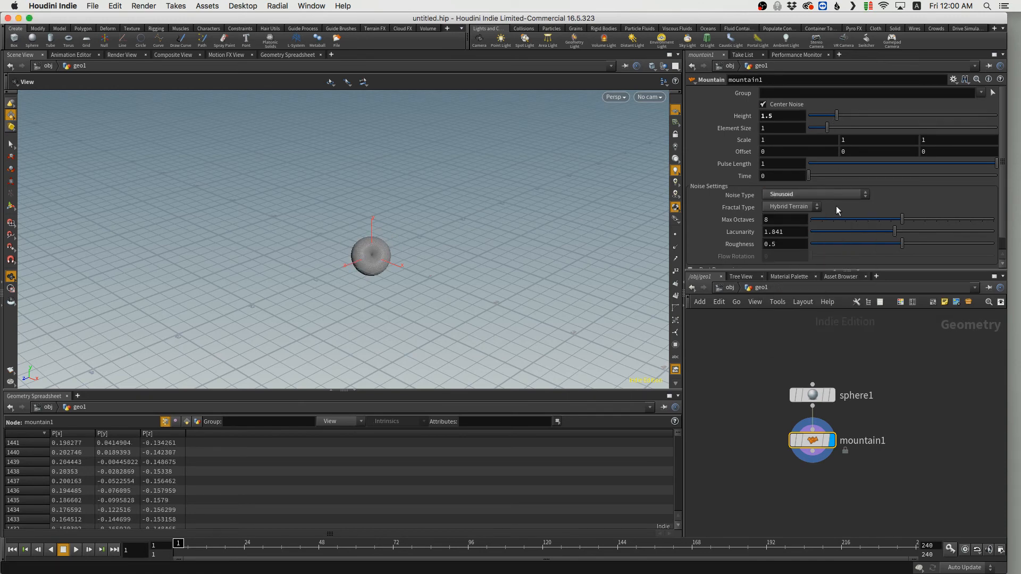
left_click_drag(836, 116, 818, 135)
Switch the mountain's noise type to Perlin, with a height of 3.73 and an element size of 0.82.
left_click(823, 194)
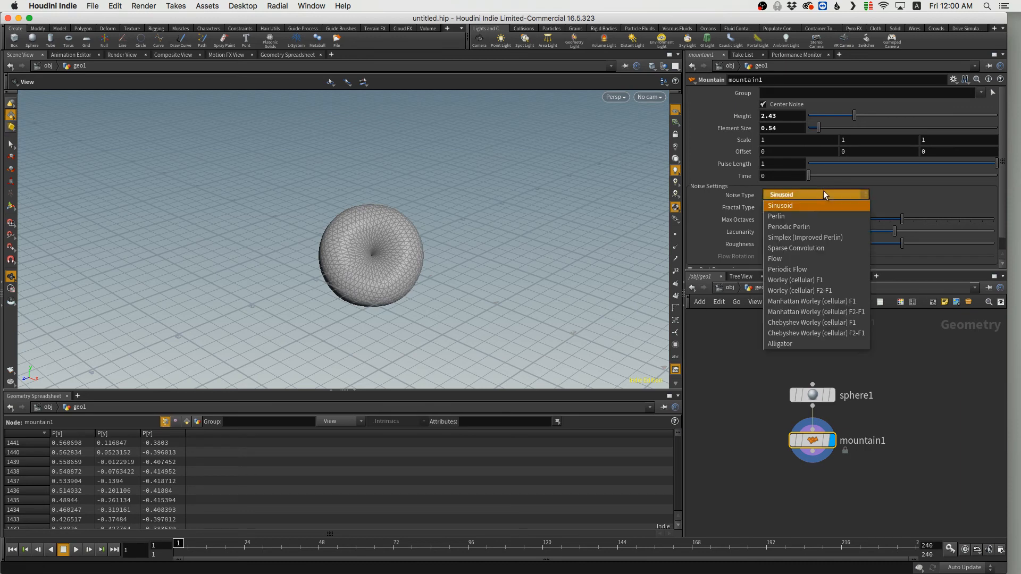
left_click(814, 216)
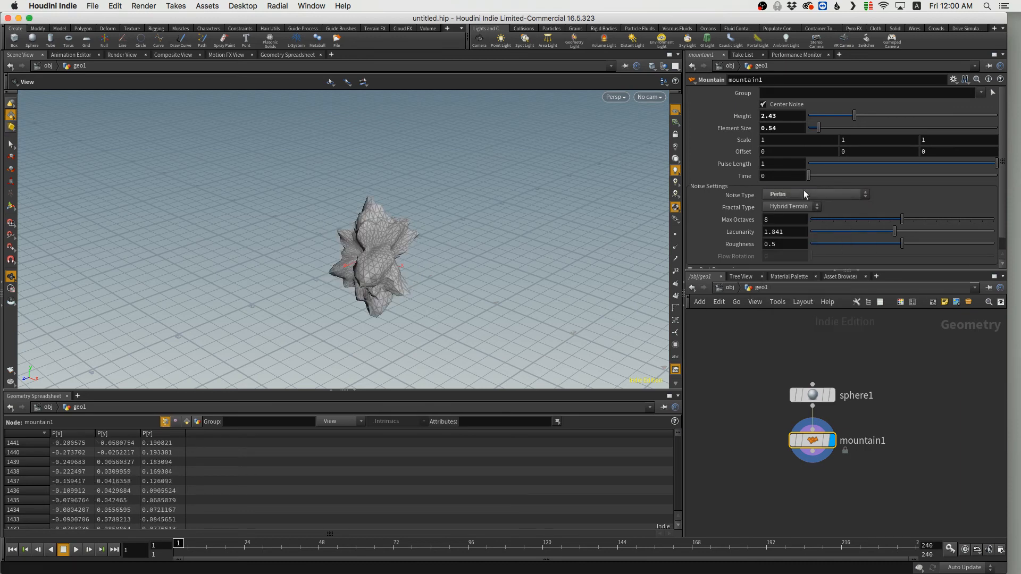
mouse_move(817, 129)
left_mouse_down()
mouse_move(882, 115)
mouse_move(823, 126)
left_mouse_up()
Try Periodic Perlin and Simplex (Improved Perlin) noise on the mountain, and set the noise type to Sparse Convolution.
left_click(807, 195)
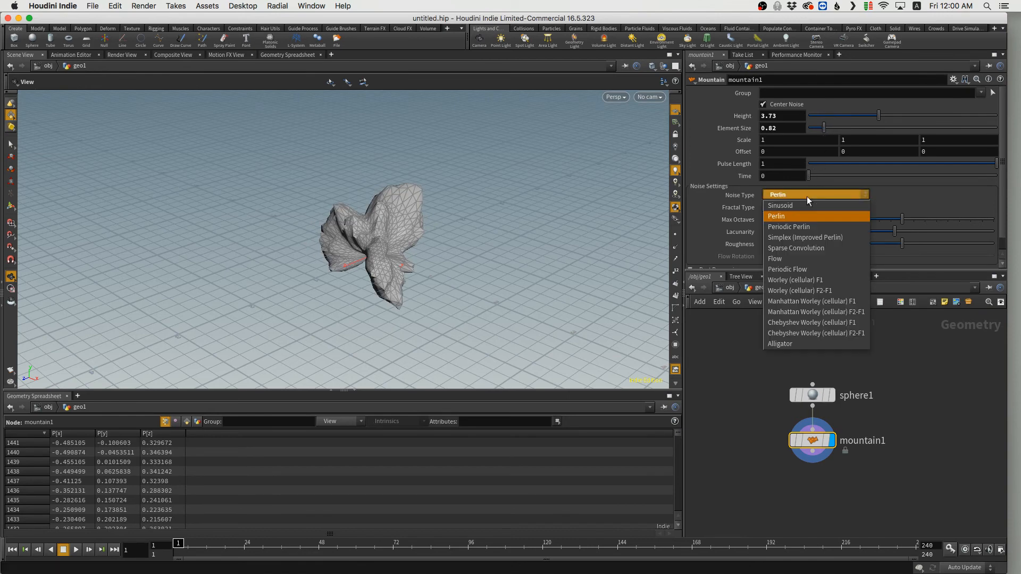
left_click(803, 227)
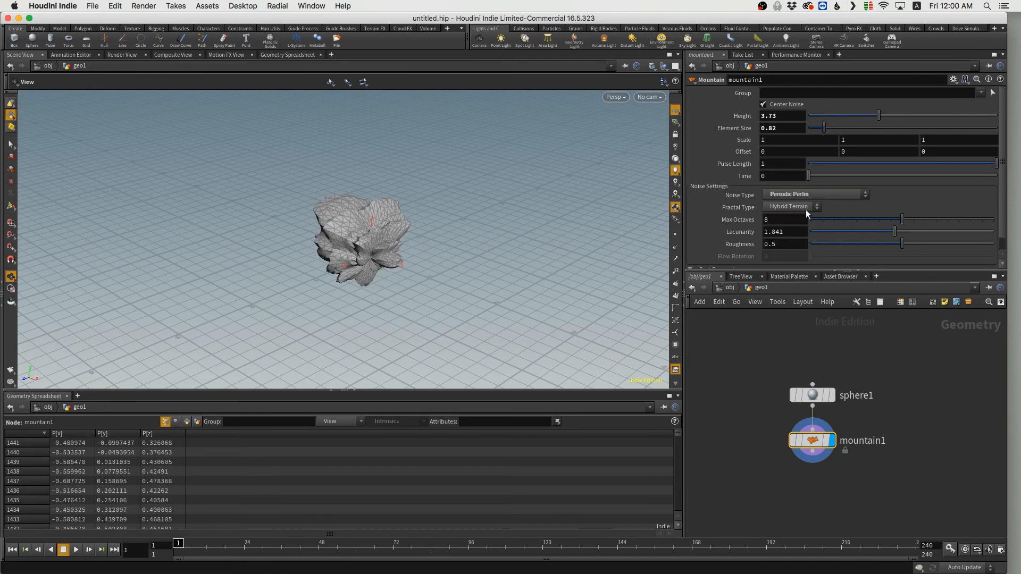
left_click(808, 194)
left_click(805, 238)
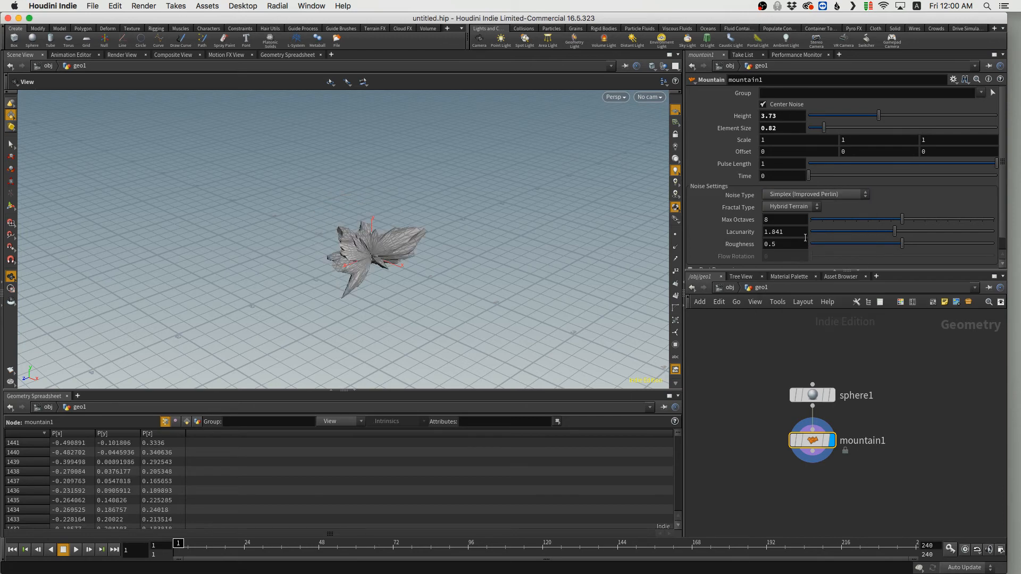
left_click(810, 194)
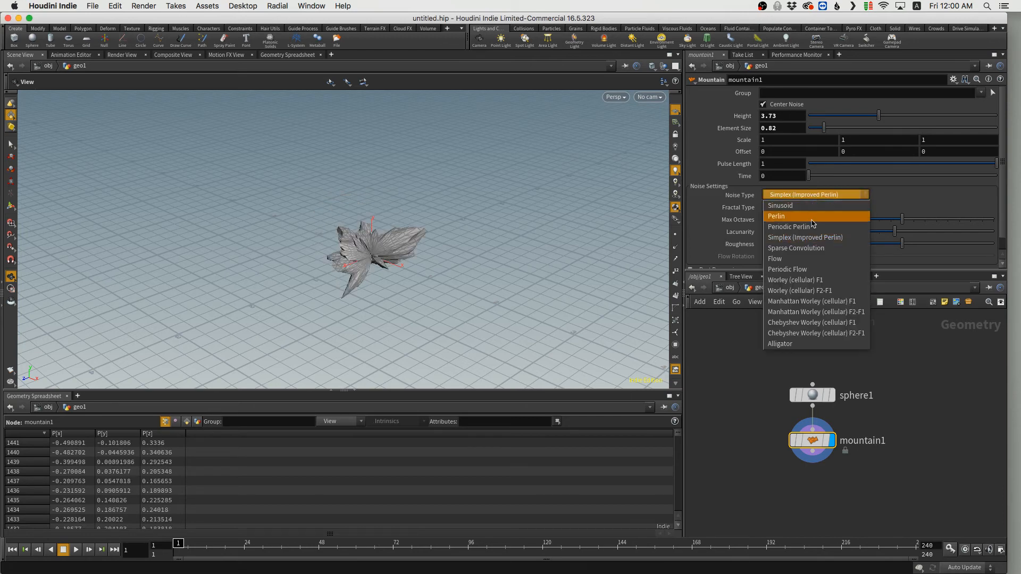
left_click(809, 248)
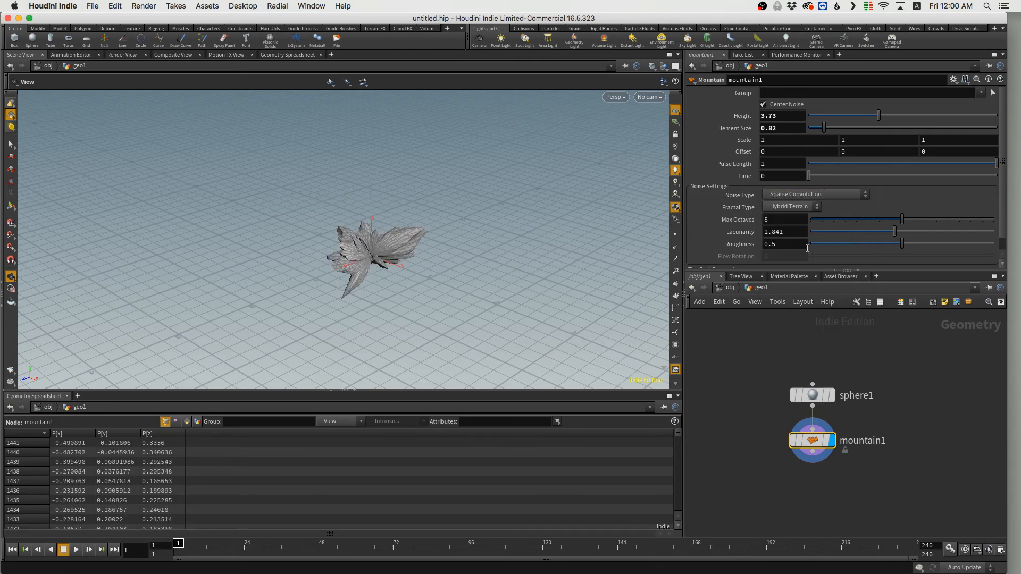
Try Flow and Periodic Flow noise on the mountain node, and switch its noise type to Alligator.
left_click(808, 195)
left_click(801, 256)
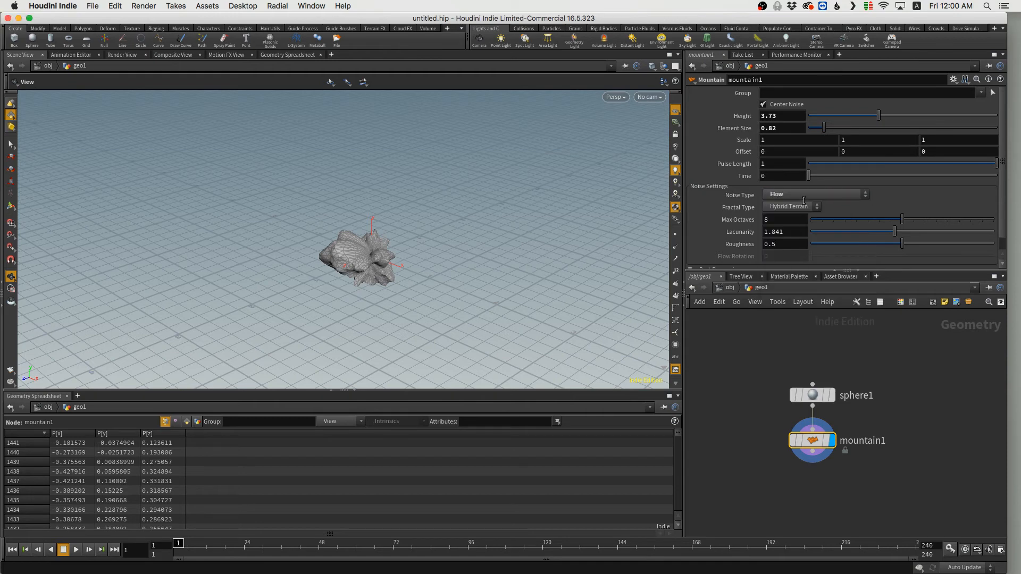
left_click(802, 196)
left_click(802, 266)
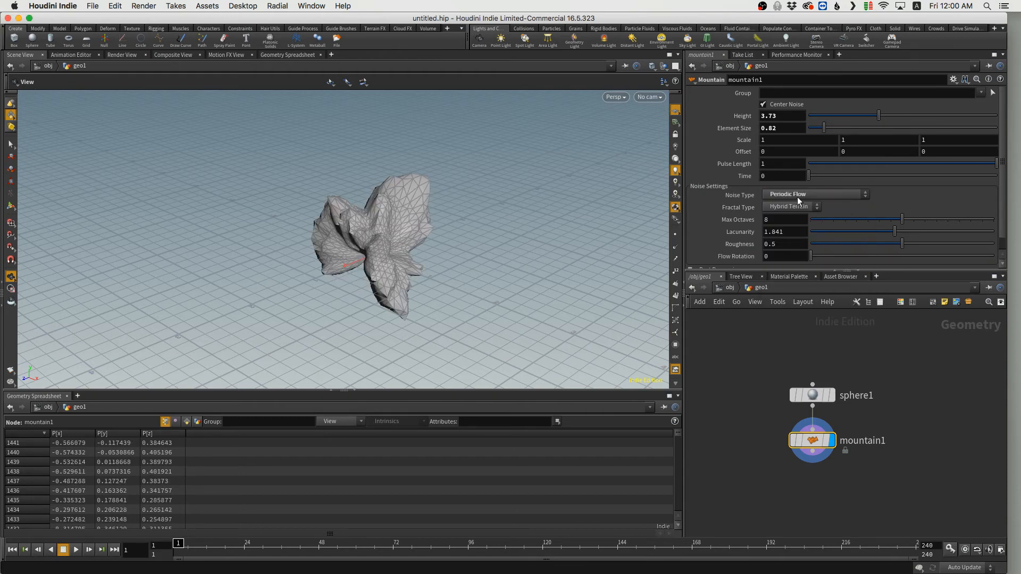
left_click(798, 196)
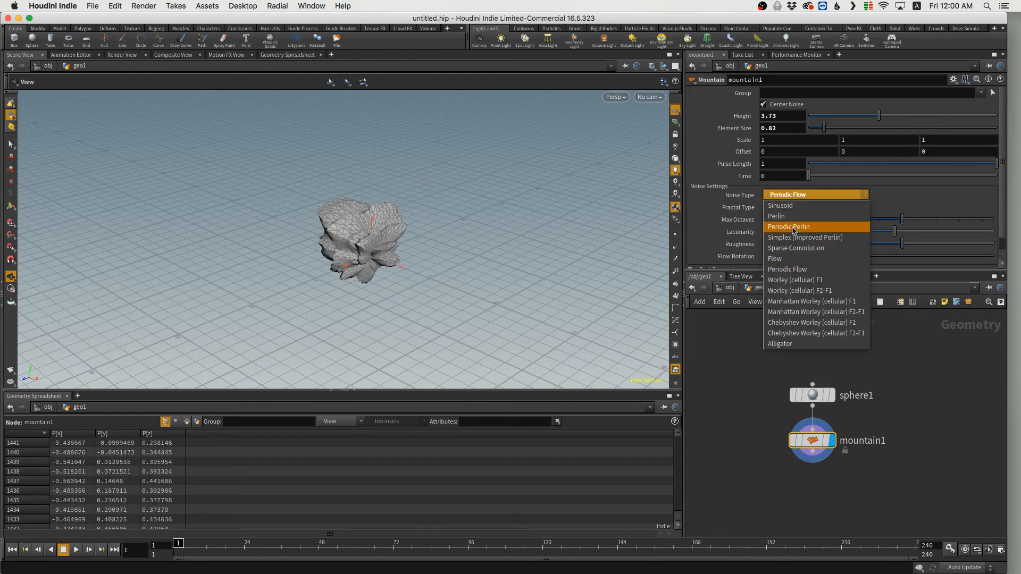
left_click(819, 342)
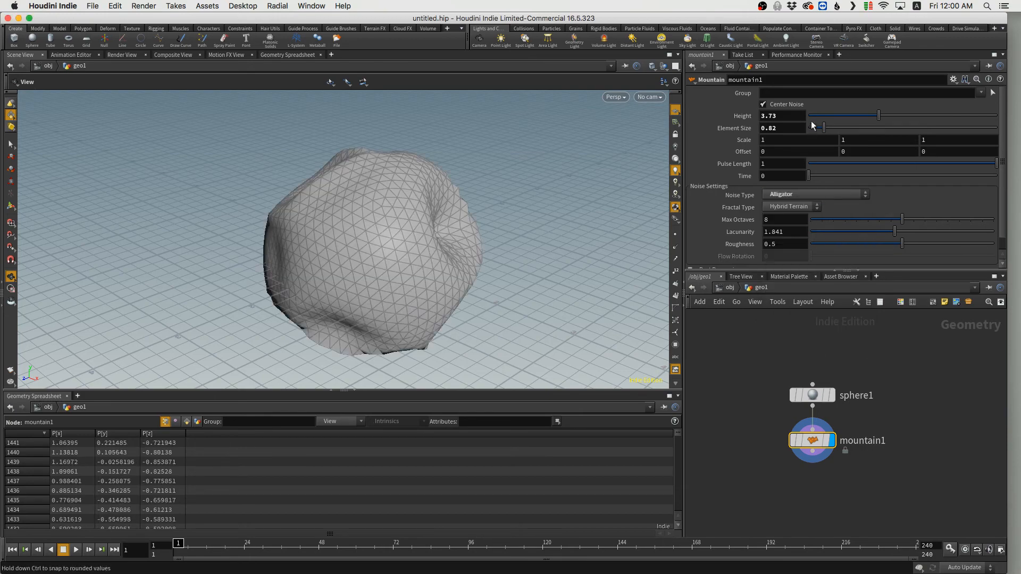
Lower the mountain's element size to 0.65 and height to 2.18, and switch its noise type to Perlin.
mouse_move(816, 129)
left_mouse_down()
mouse_move(866, 118)
mouse_move(876, 118)
mouse_move(826, 128)
mouse_move(903, 125)
mouse_move(821, 139)
left_mouse_up()
left_click(847, 116)
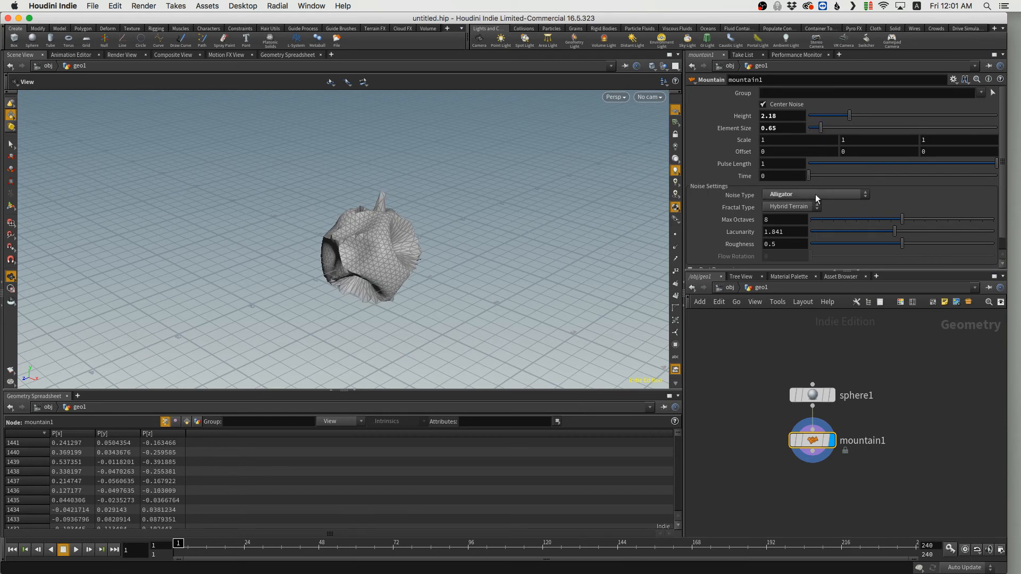
left_click(815, 193)
left_click(808, 212)
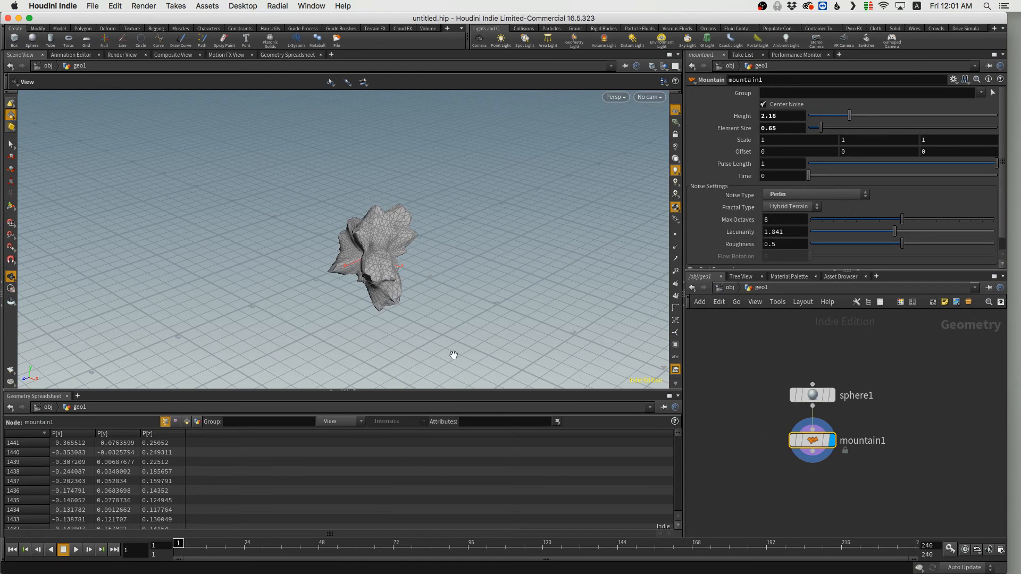
left_click_drag(416, 267, 494, 285)
Spread the sphere and mountain nodes apart, insert a Transform node between them, and display its result.
mouse_move(811, 395)
left_click_drag(811, 395, 802, 335)
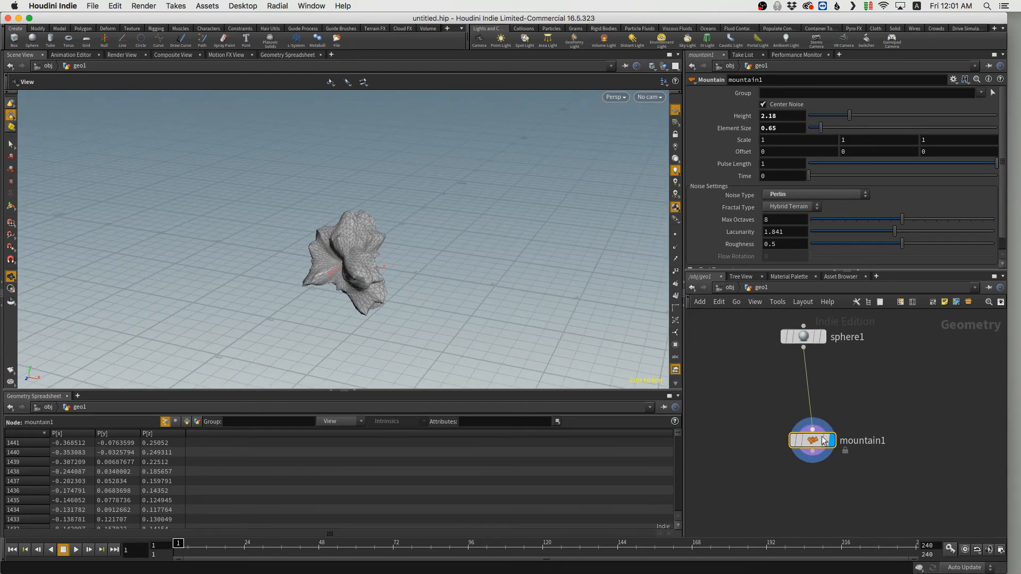
left_click_drag(813, 442, 805, 462)
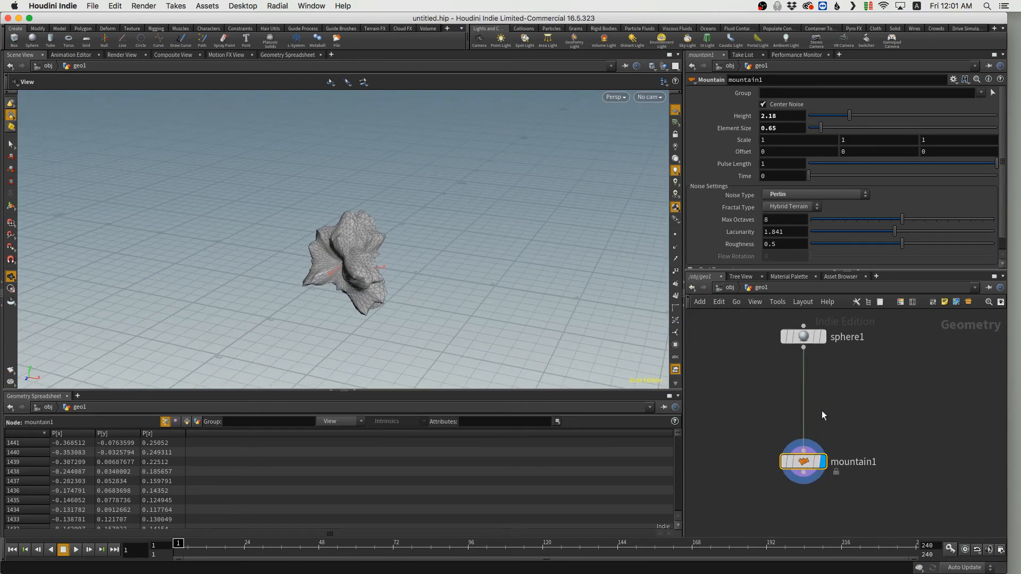
left_click(822, 338)
key("Tab")
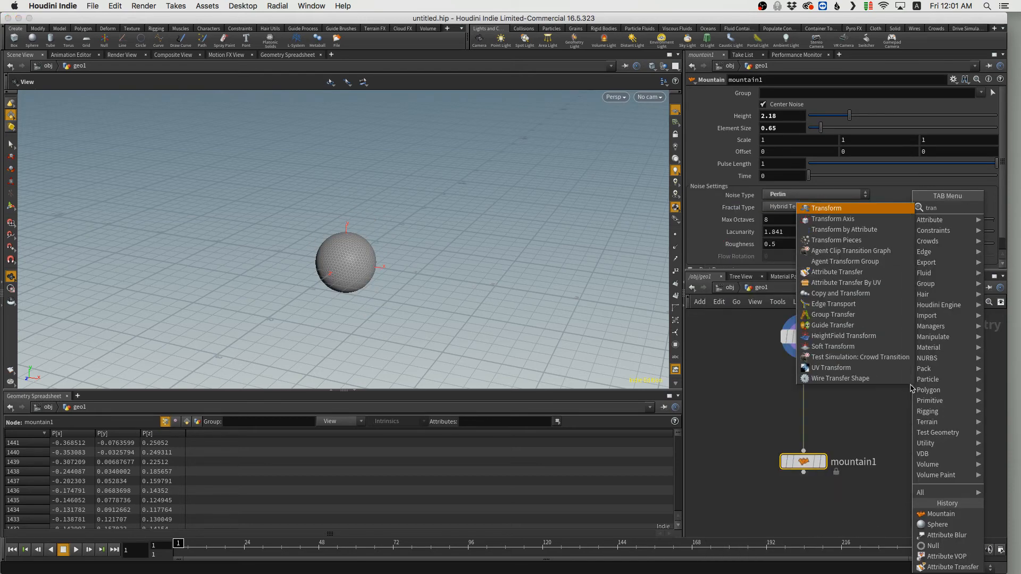
key("Escape")
left_click(910, 390)
left_click_drag(906, 391, 820, 405)
left_click(820, 405)
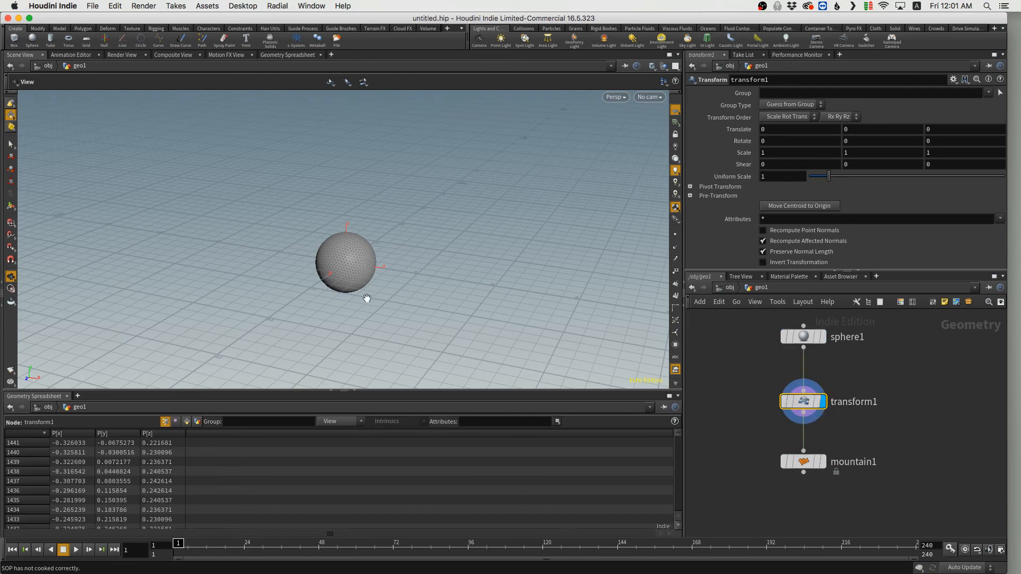
Activate the Transform node's viewport handle, try moving the sphere upward along Y, and undo the move.
left_click_drag(366, 298, 342, 278)
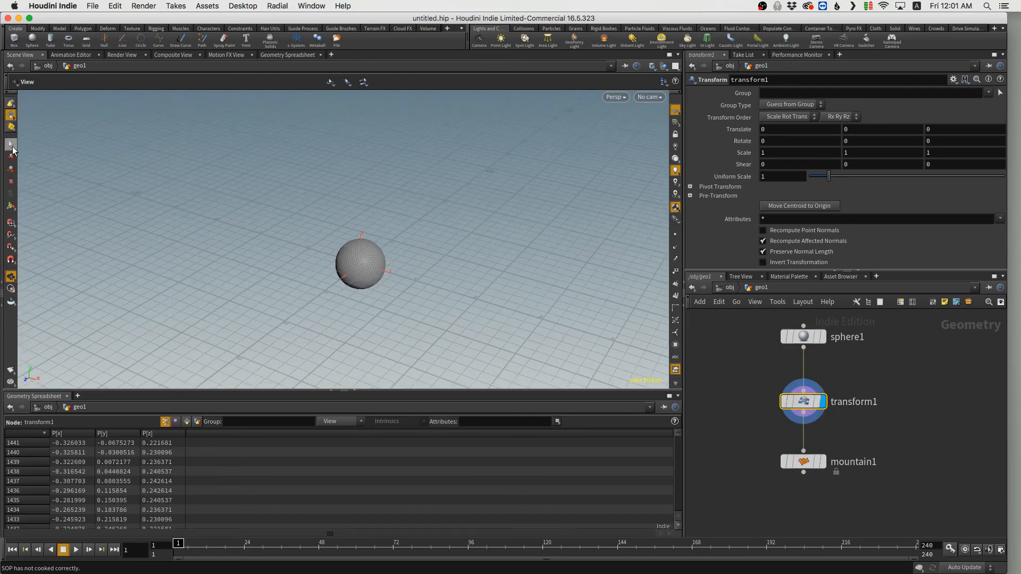
left_click(11, 206)
key("s")
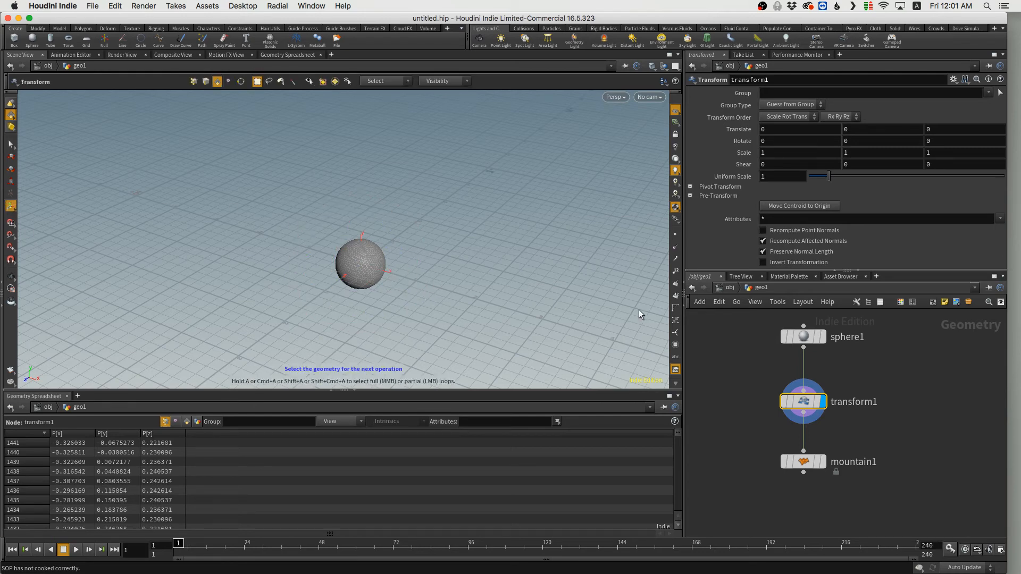
left_click(805, 399)
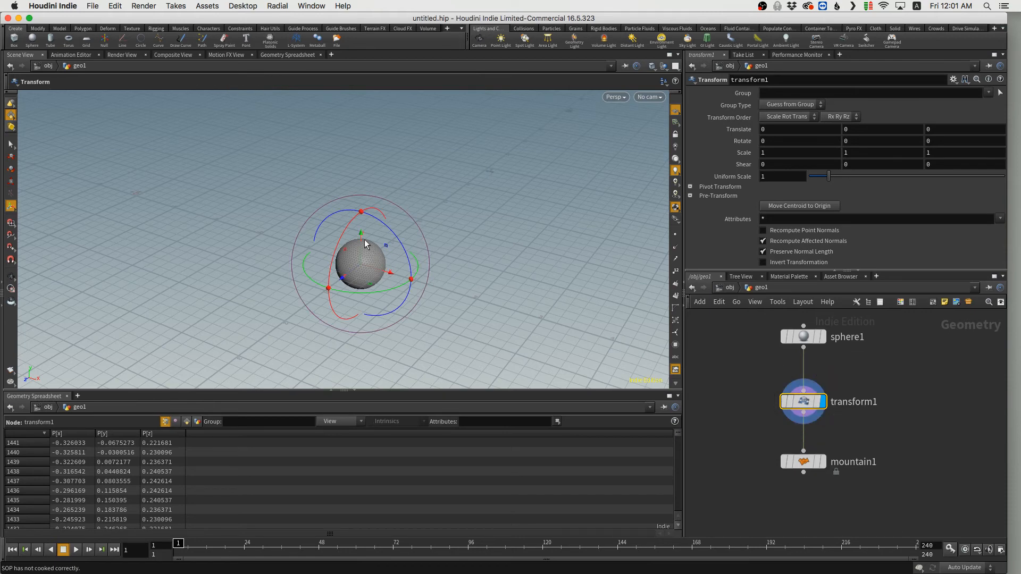
left_click_drag(360, 238, 374, 152)
key("super+z")
Animate the transform's X translation with the expression sin($F*1)*1 and play the timeline.
left_click(761, 130)
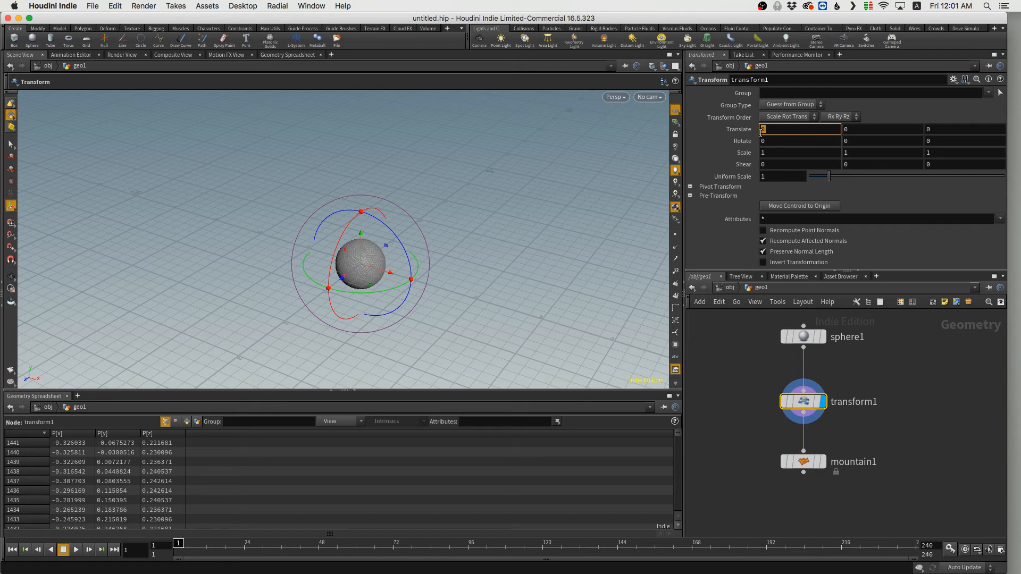
type("sin")
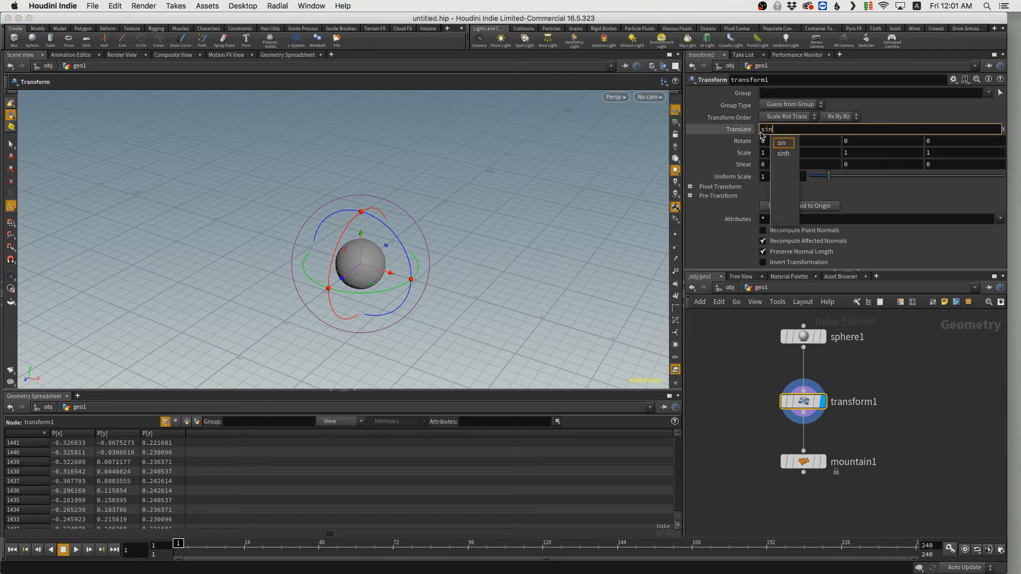
type("(")
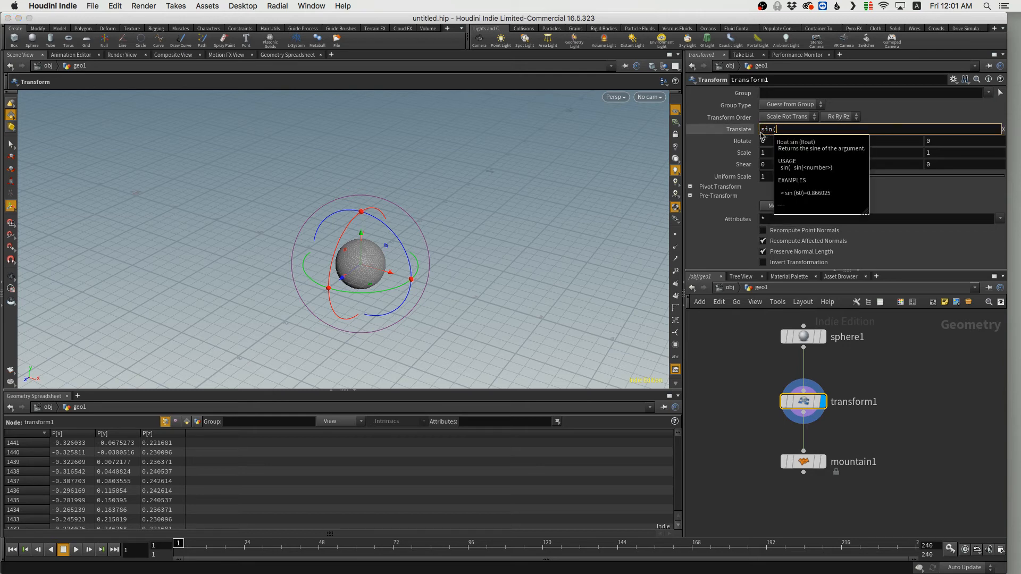
type("$F")
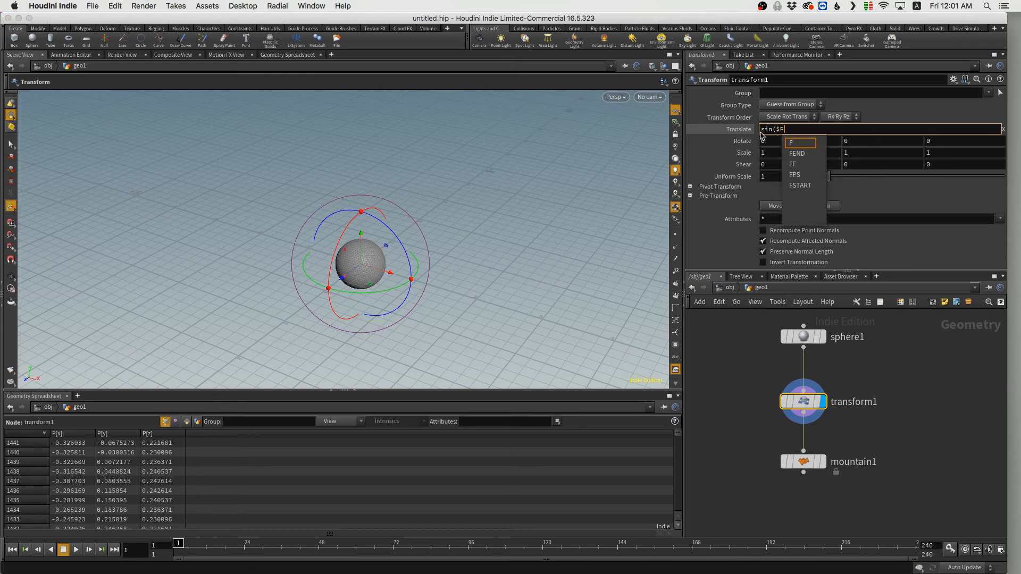
type("*1)*")
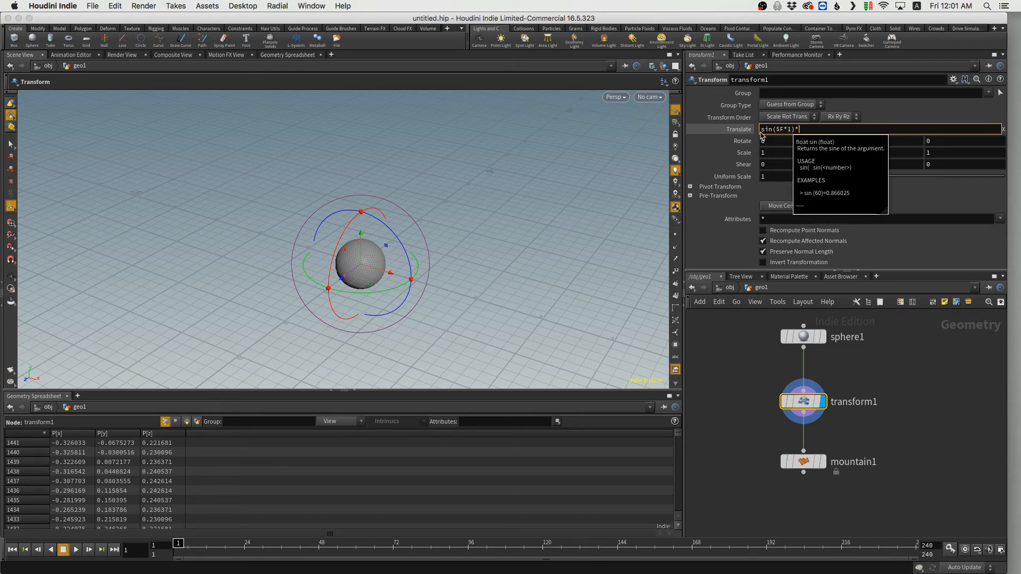
type("1")
left_click(735, 359)
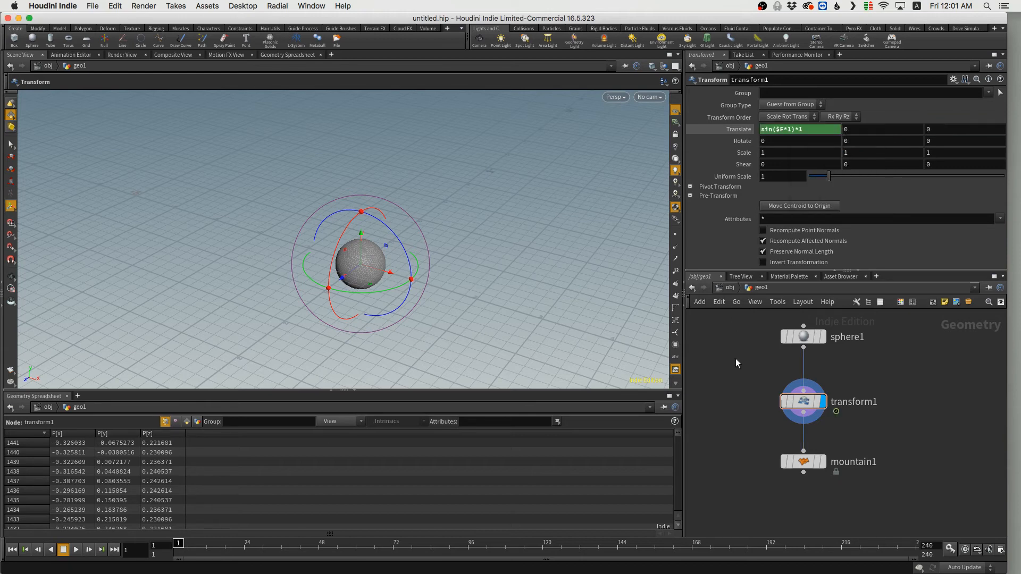
key("Up")
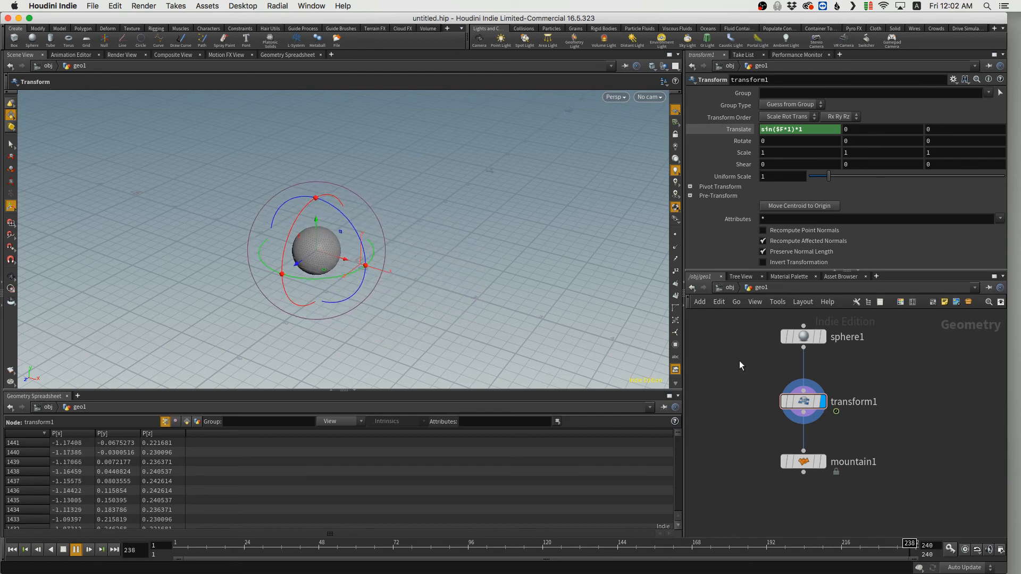
Try a frame multiplier of 2 and of 4 in the X translation's sine expression during playback.
left_click(794, 130)
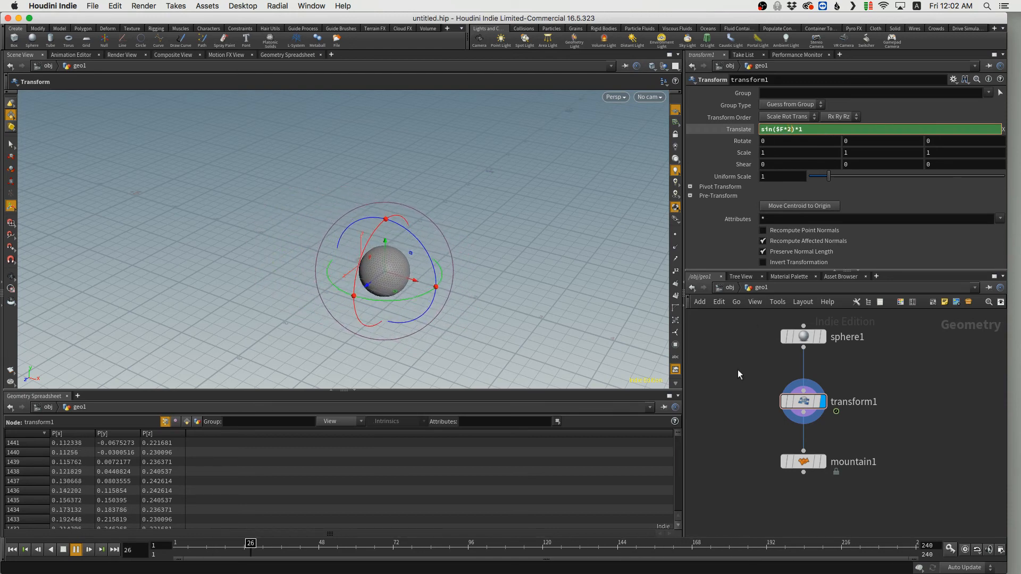
key("Return")
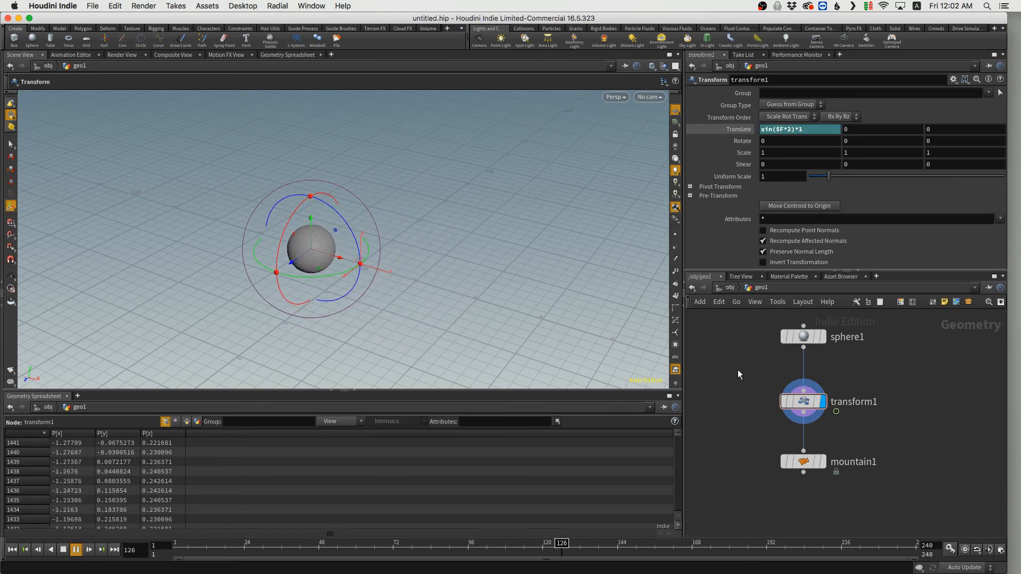
left_click(817, 128)
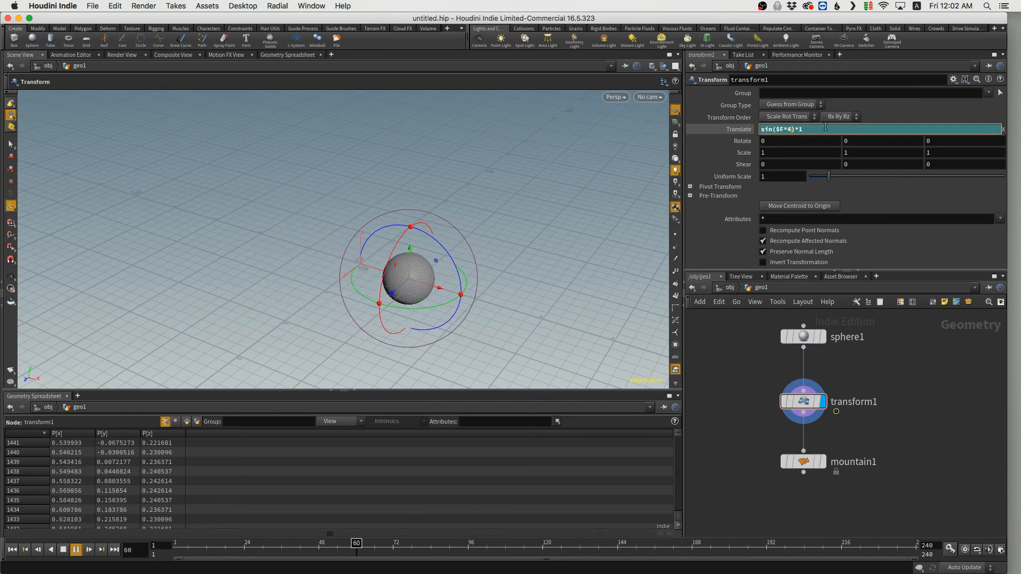
key("Return")
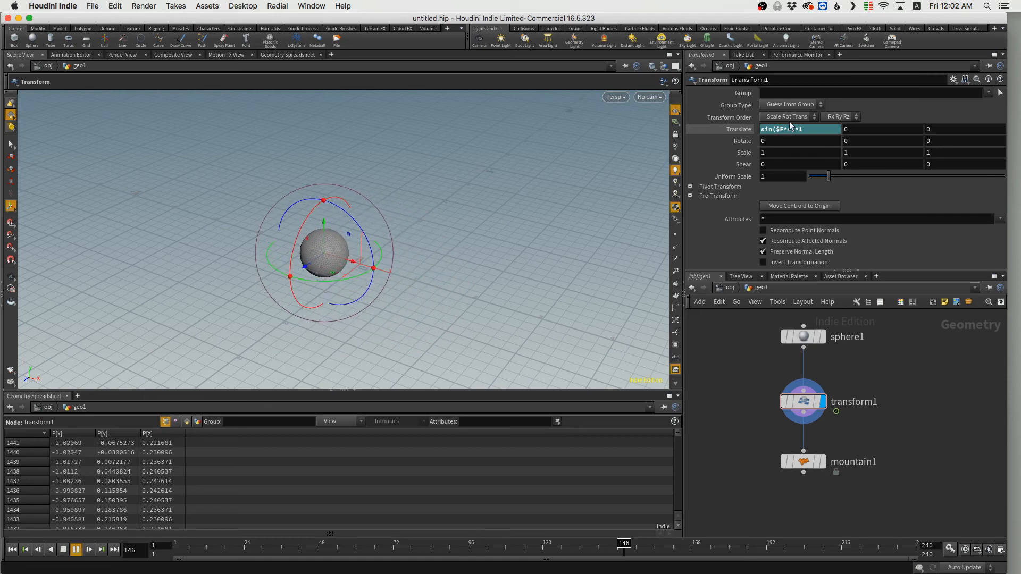
Set the X translation expression's amplitude to 2 and its frame multiplier to 3, making it sin($F*3)*2.
left_click(808, 127)
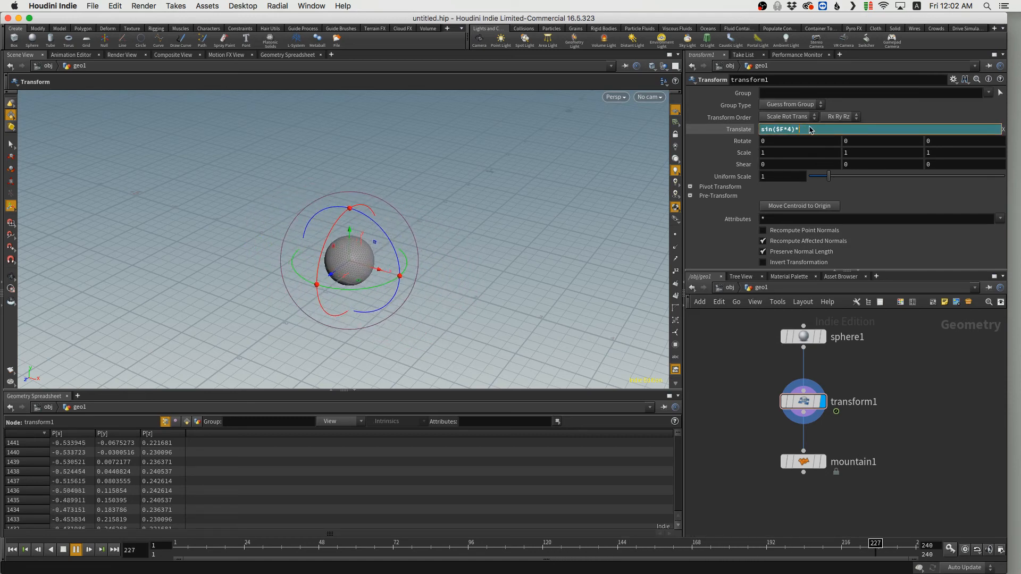
type("2")
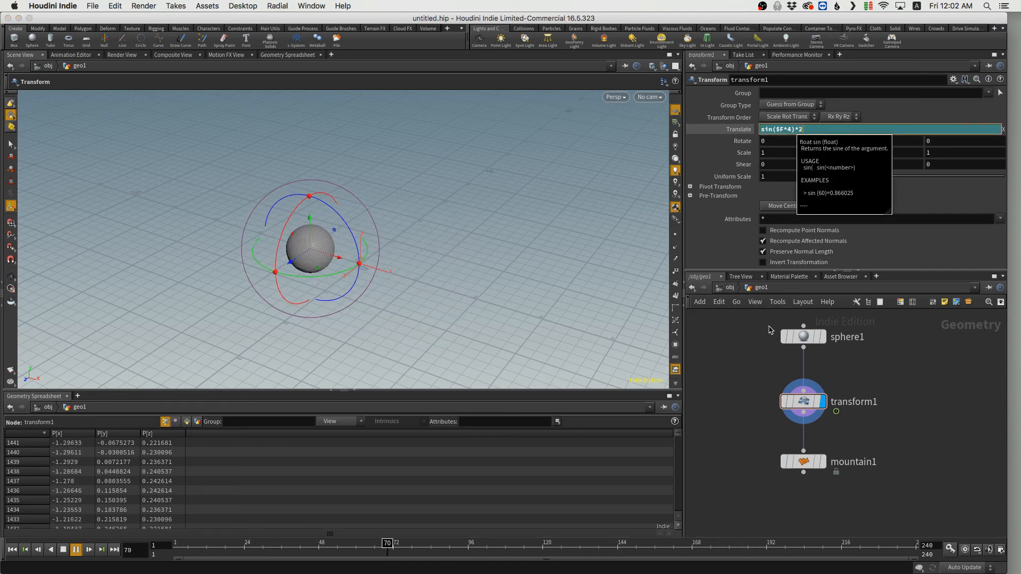
key("Return")
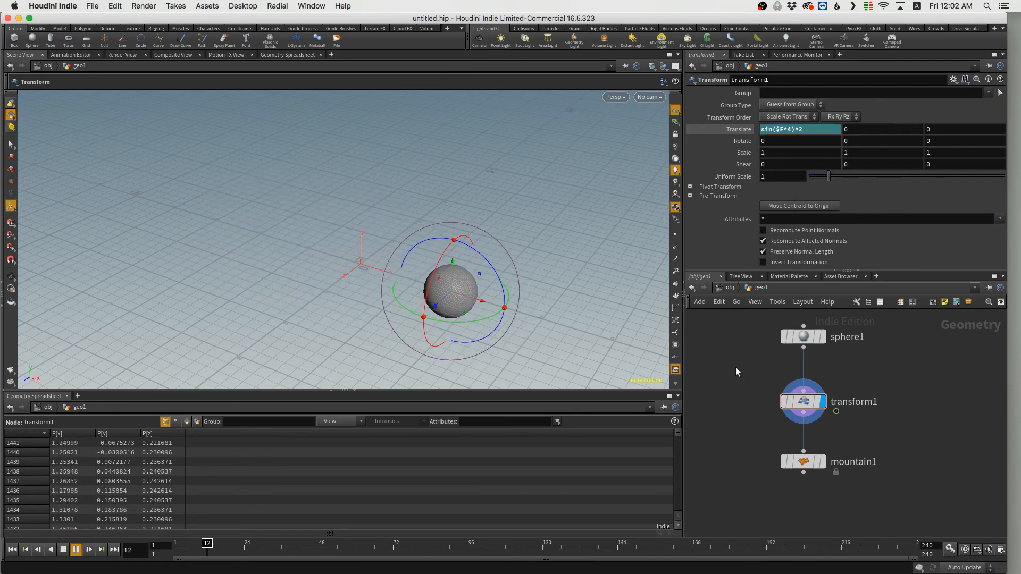
left_click(792, 129)
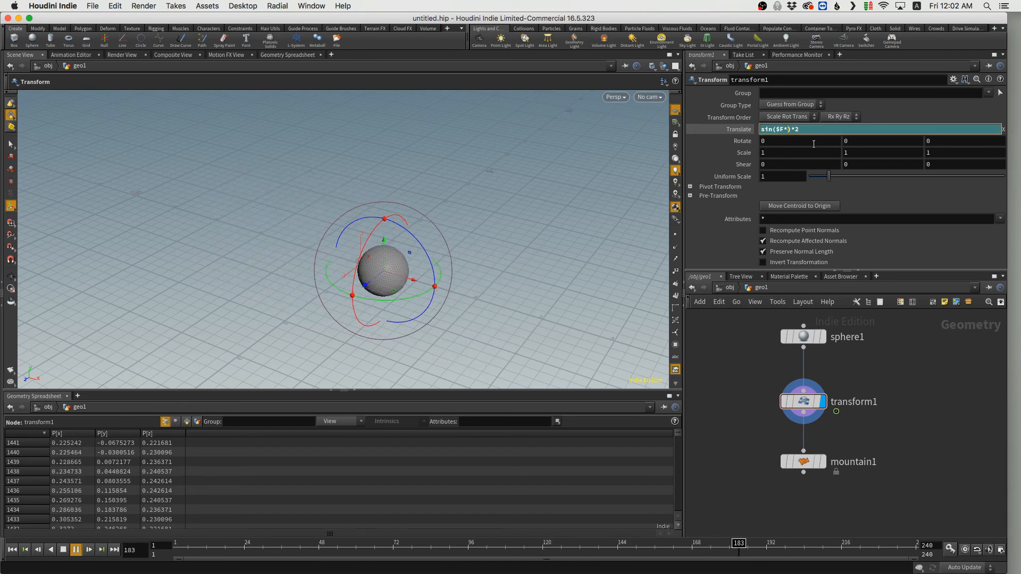
key("Return")
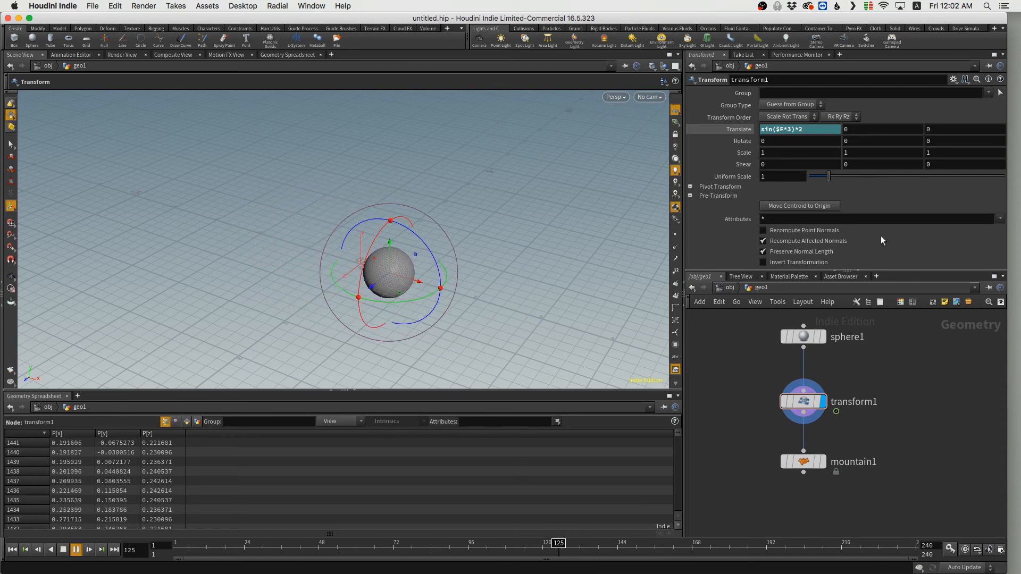
Copy the expression sin($F*3)*2 from the X translation to the Y translation, trying cos in place of sin and restoring sin.
left_click(753, 130)
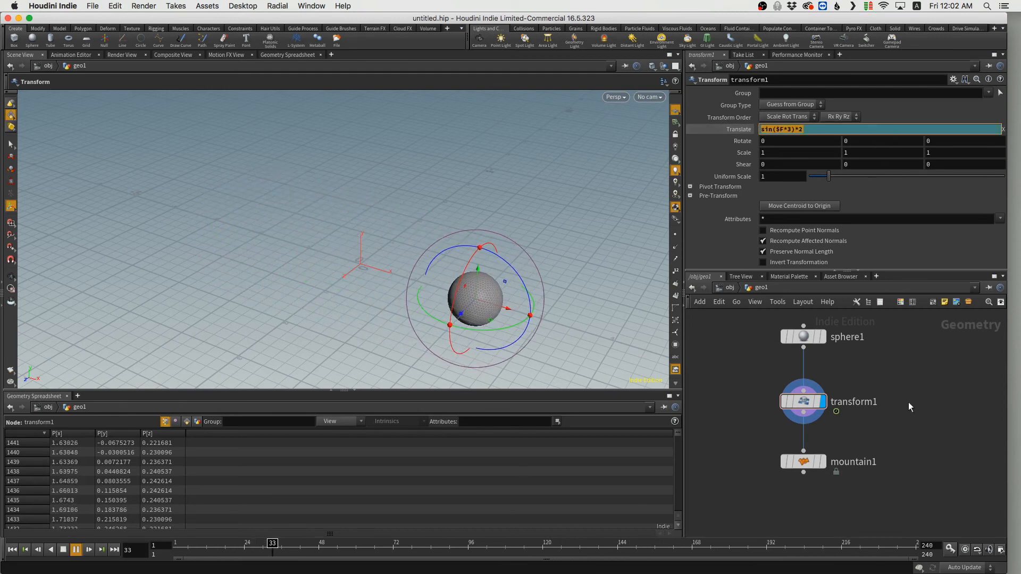
type("0")
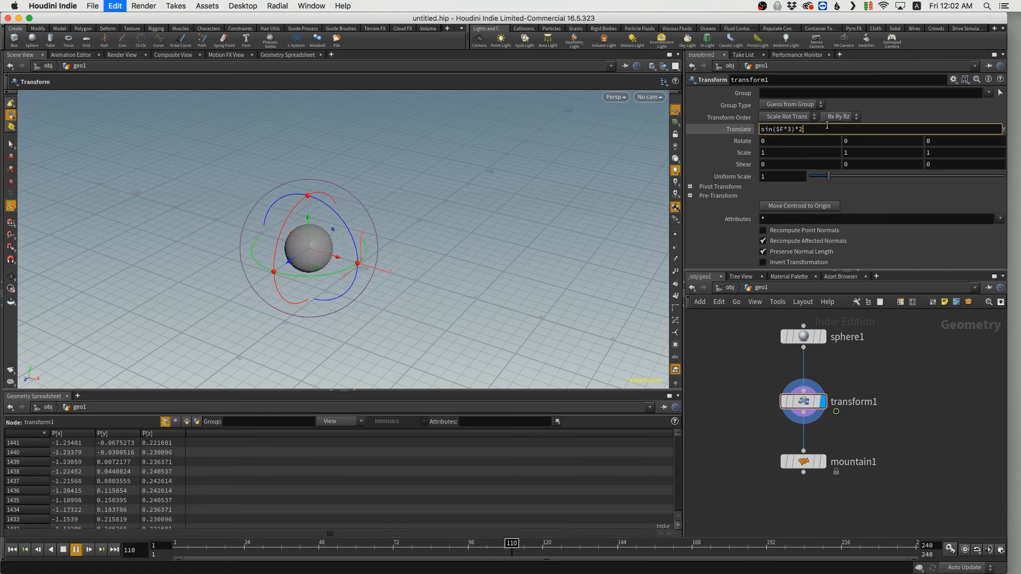
left_click_drag(773, 131, 766, 132)
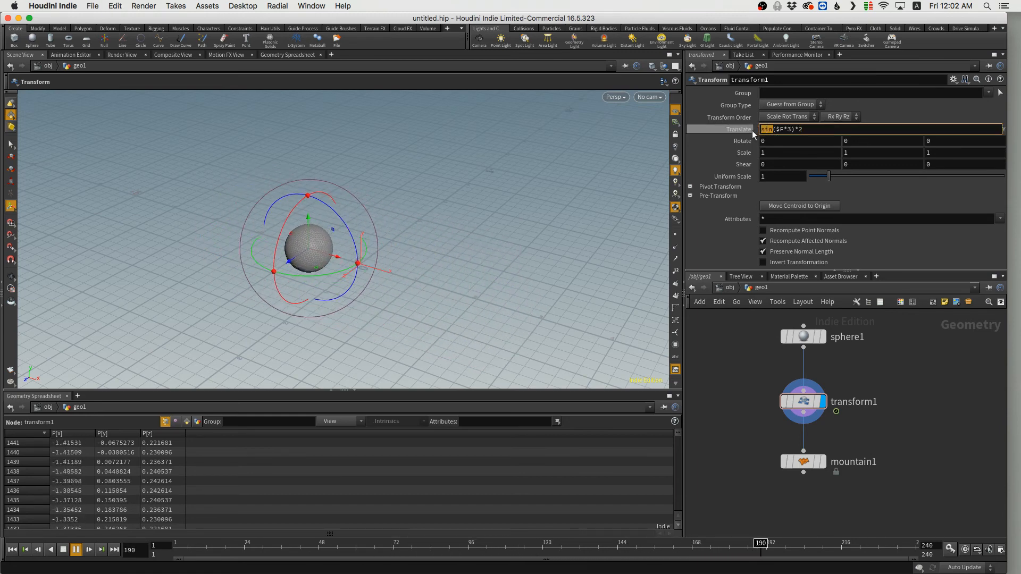
type("cos")
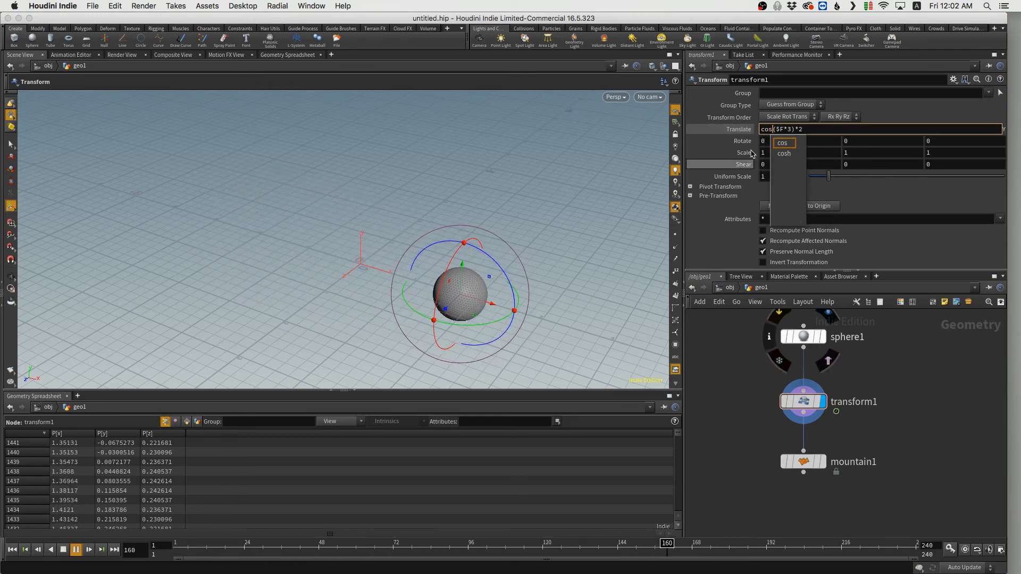
key("BackSpace")
key("BackSpace")
key("BackSpace")
type("s")
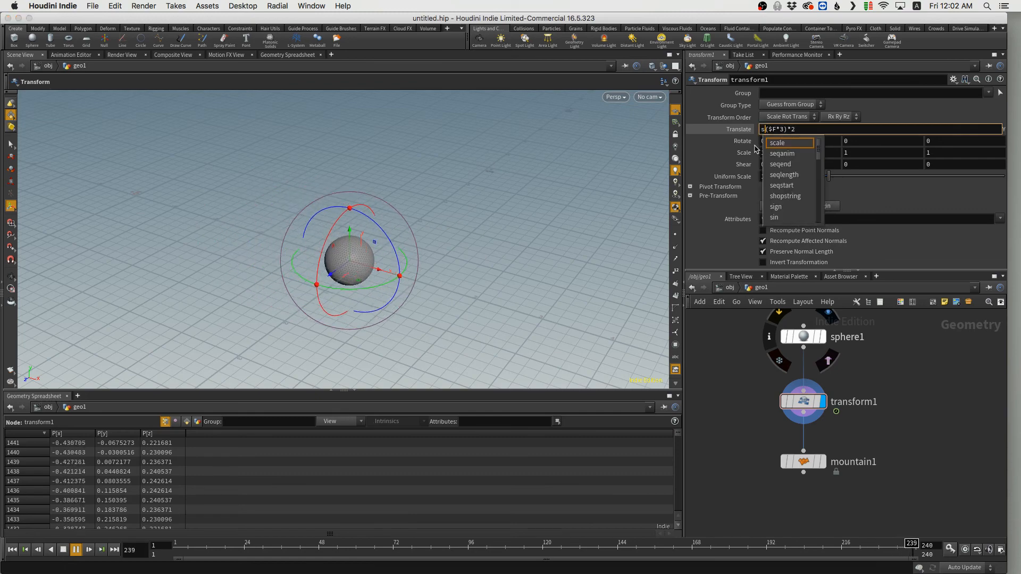
type("in")
key("Return")
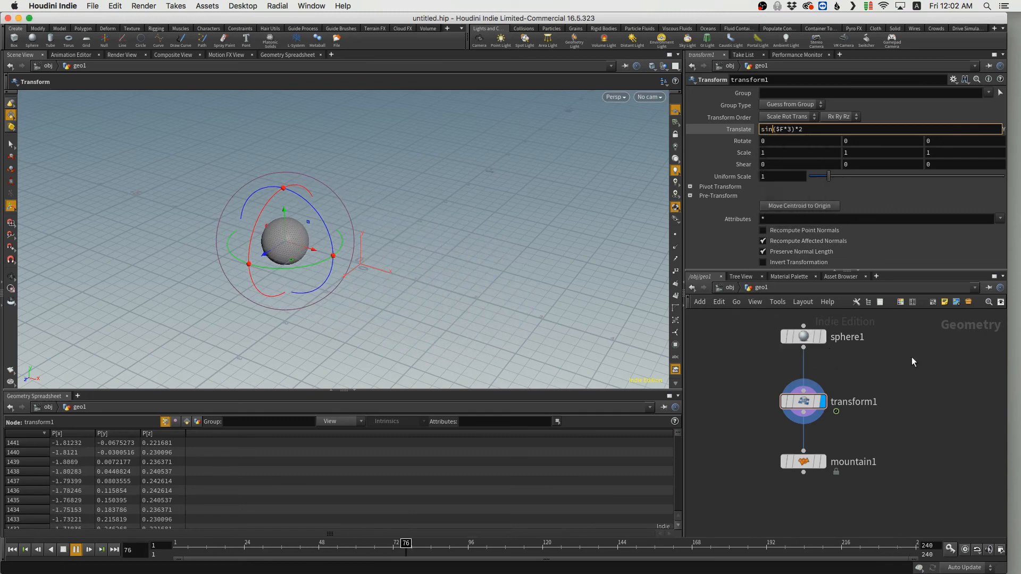
Change the transform's Y translation expression to cos($F*3)*2 and watch the sphere's circular motion from different angles.
key("Escape")
left_click_drag(413, 282, 415, 314)
key("Return")
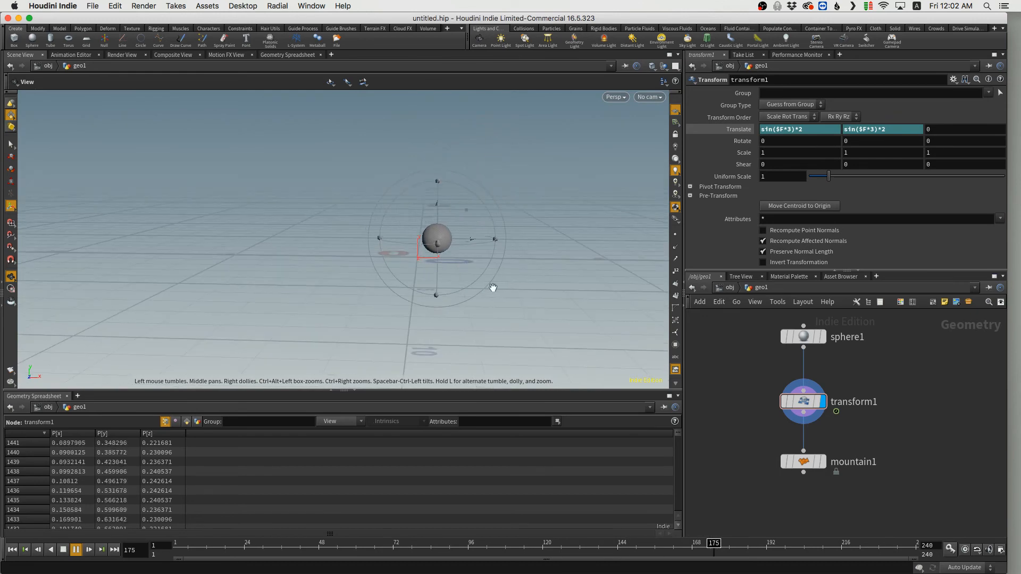
left_click(836, 132)
type("cos")
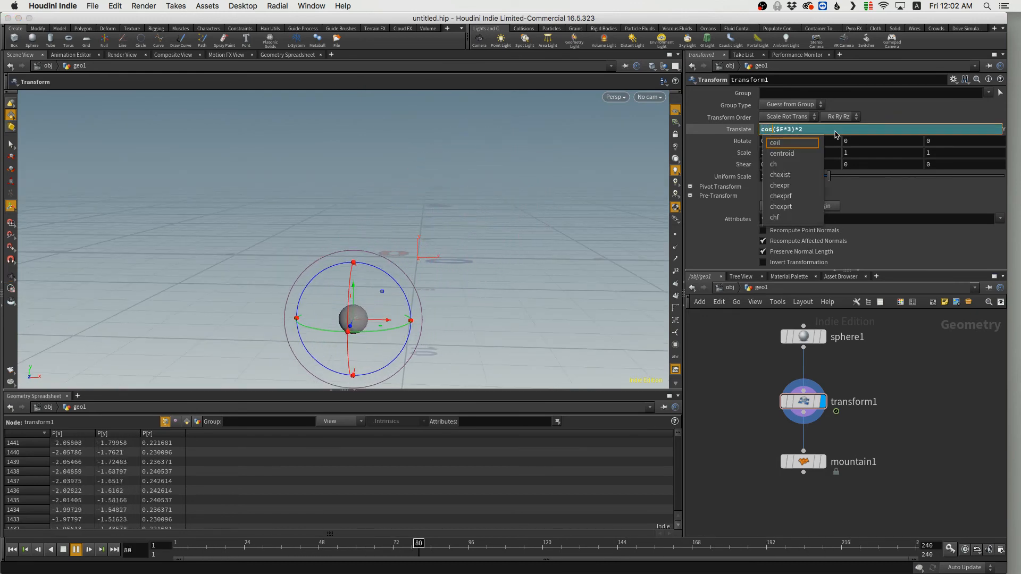
key("Return")
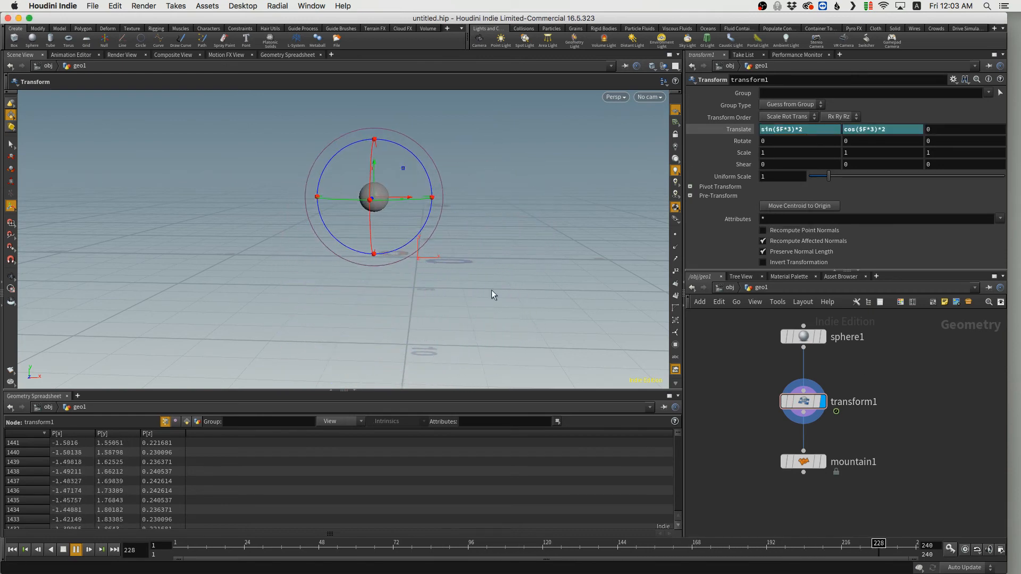
left_click_drag(483, 267, 417, 283, "alt")
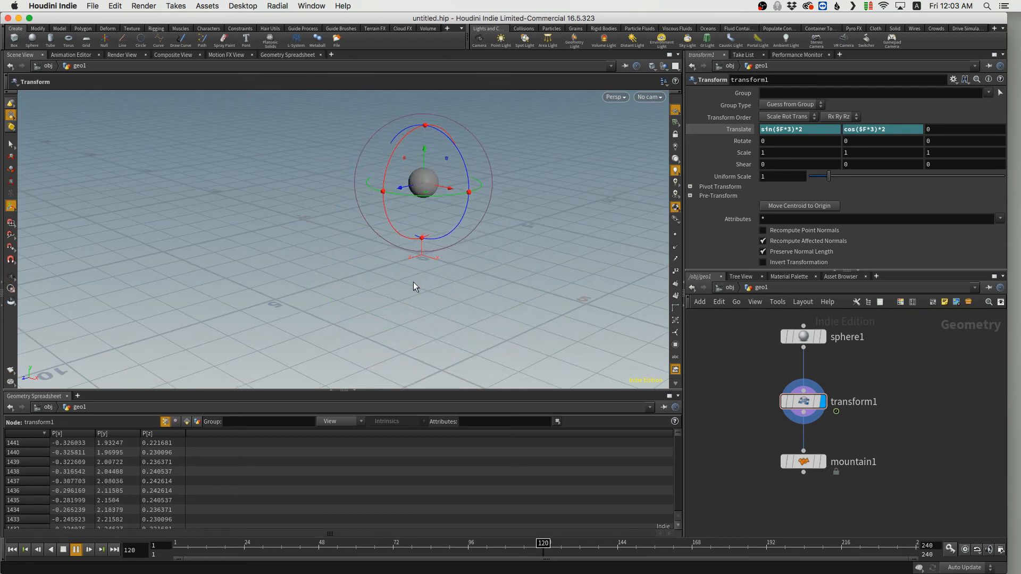
Set the transform's Z translation to the expression sin($F*3)*2.
left_click(926, 130)
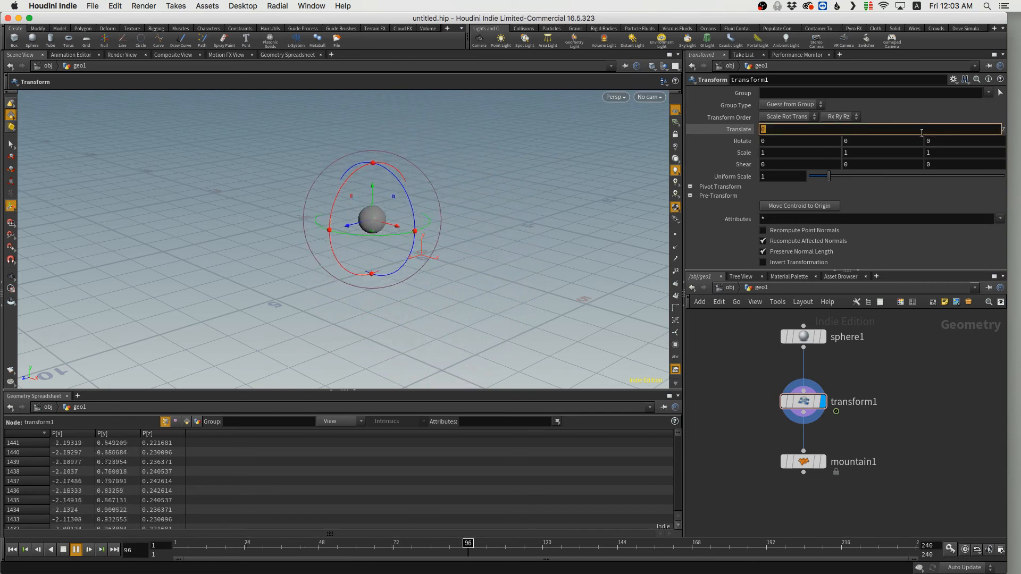
type("sin($F*3)*2")
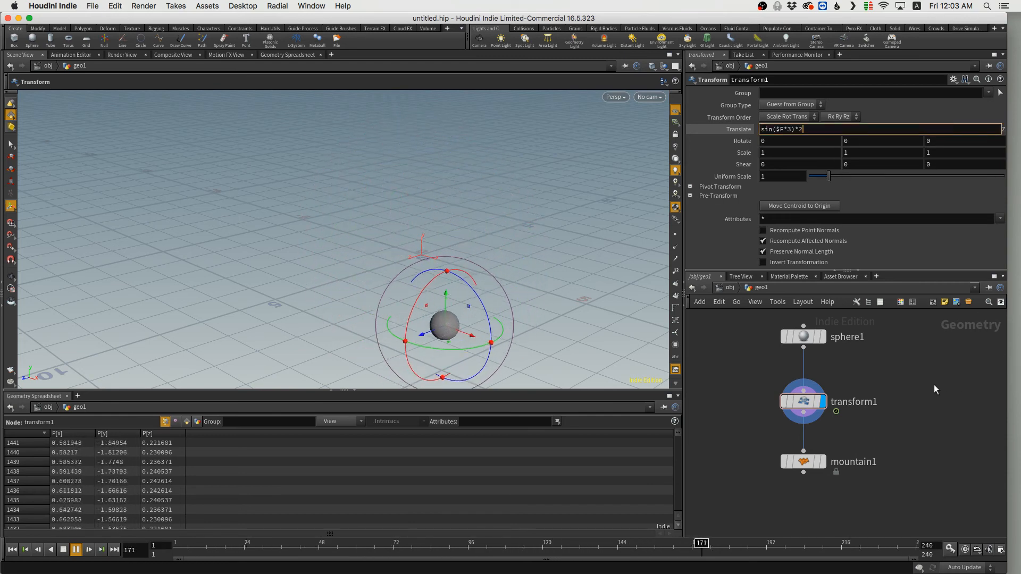
key("Return")
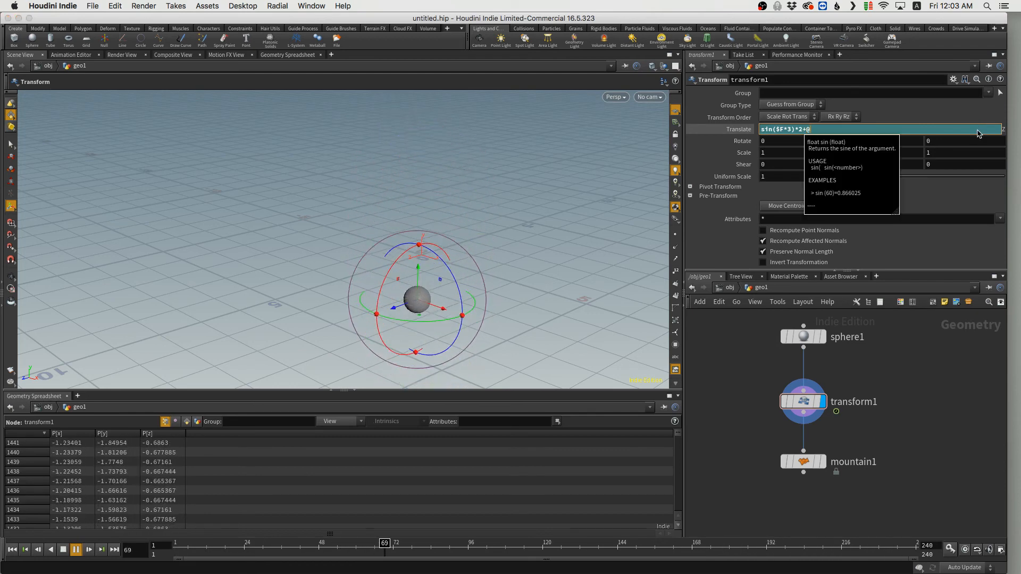
Try adding @F and then (@F*20) to the Z translation's sine expression and play the timeline.
key("Return")
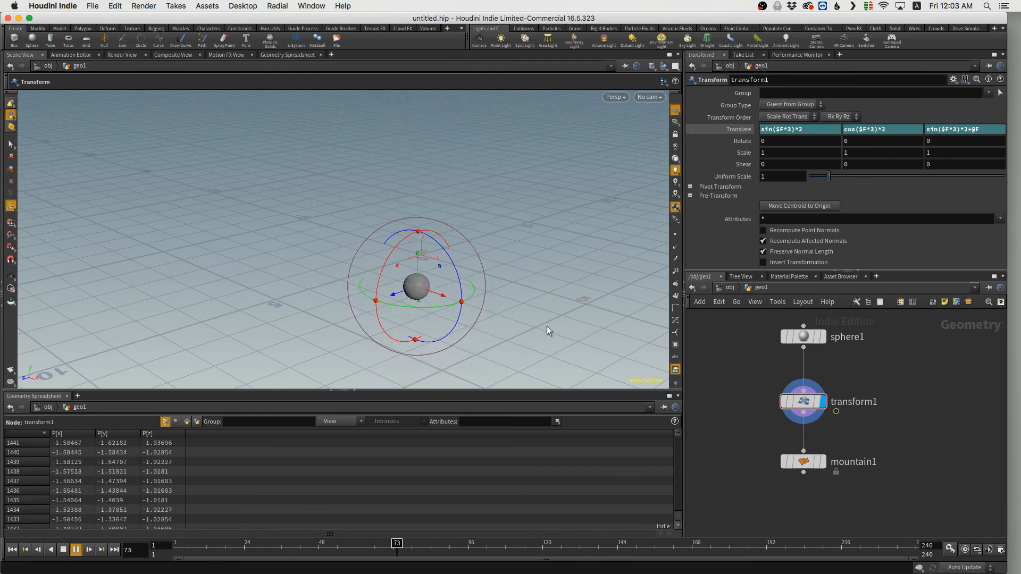
left_click(987, 131)
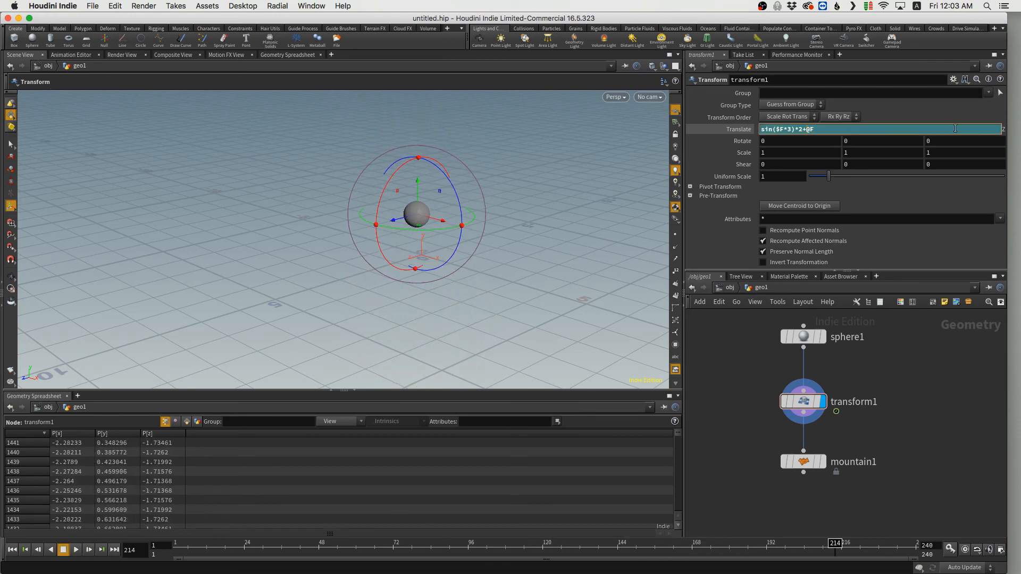
key("Left")
key("Left")
type("(")
key("End")
type("*20)")
key("Return")
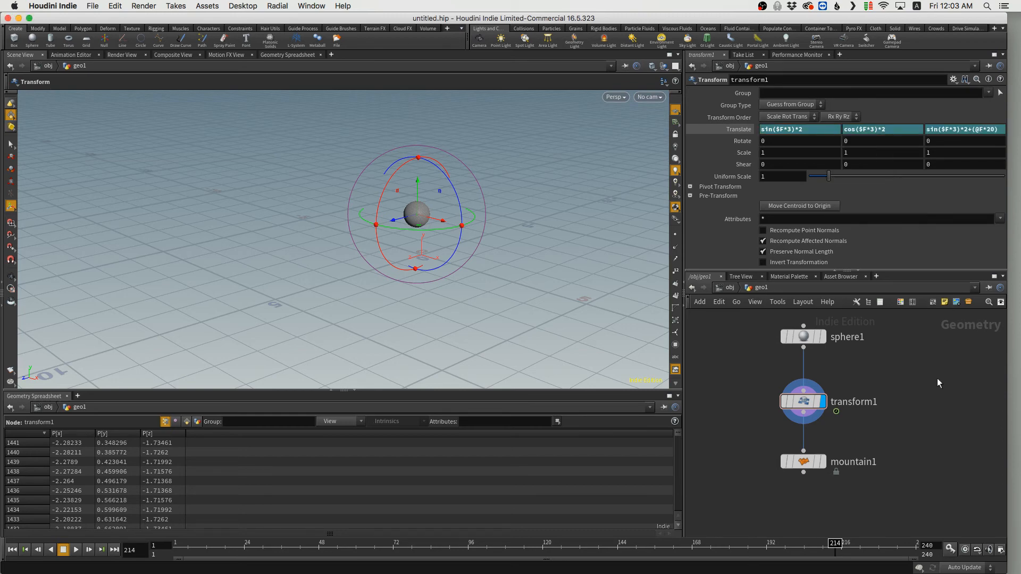
key("Up")
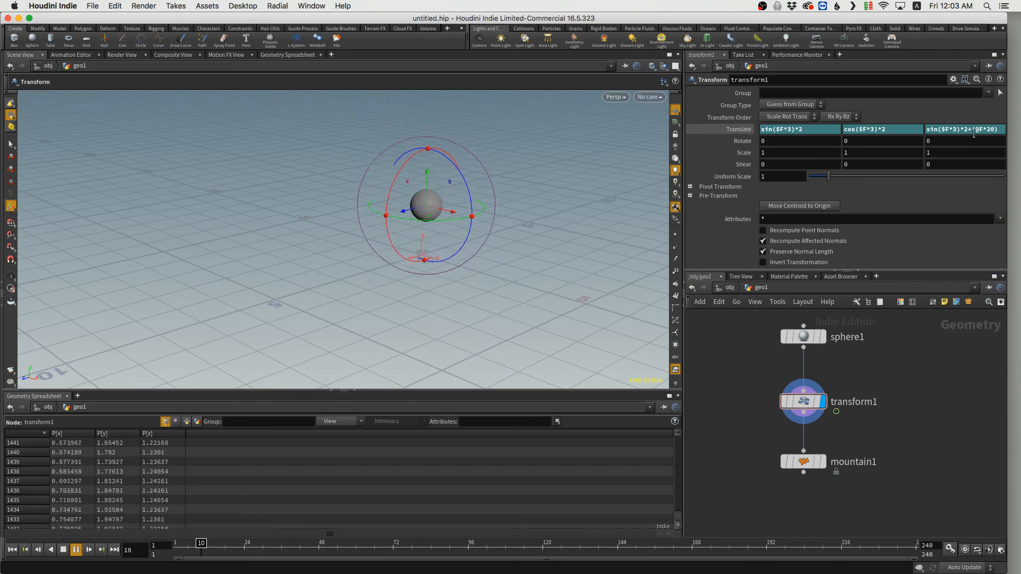
Remove the added frame term from the Z translation and set its frame multiplier to 5, making it sin($F*5)*2.
left_click(992, 132)
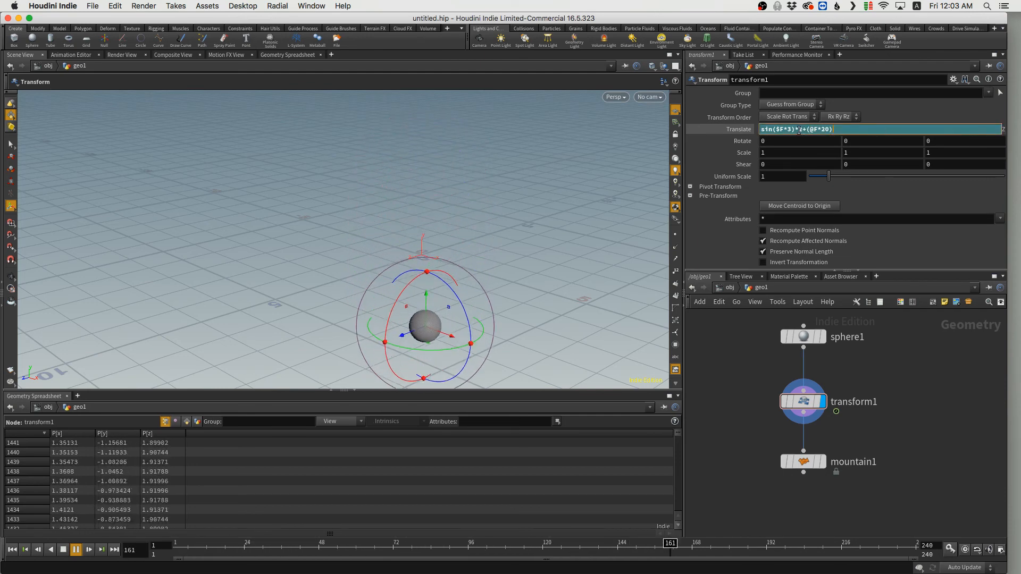
left_click_drag(807, 130, 858, 135)
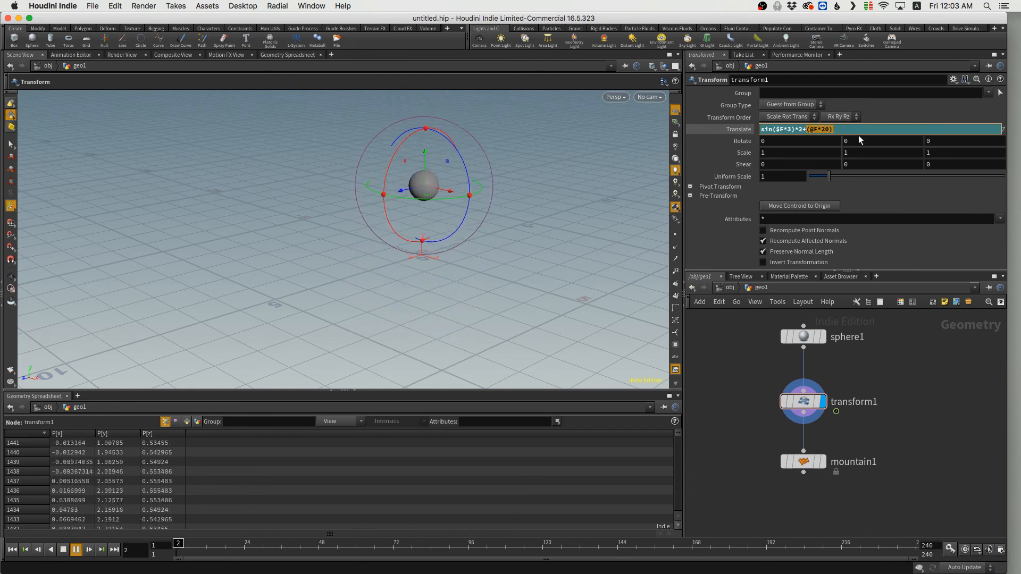
key("BackSpace")
key("BackSpace")
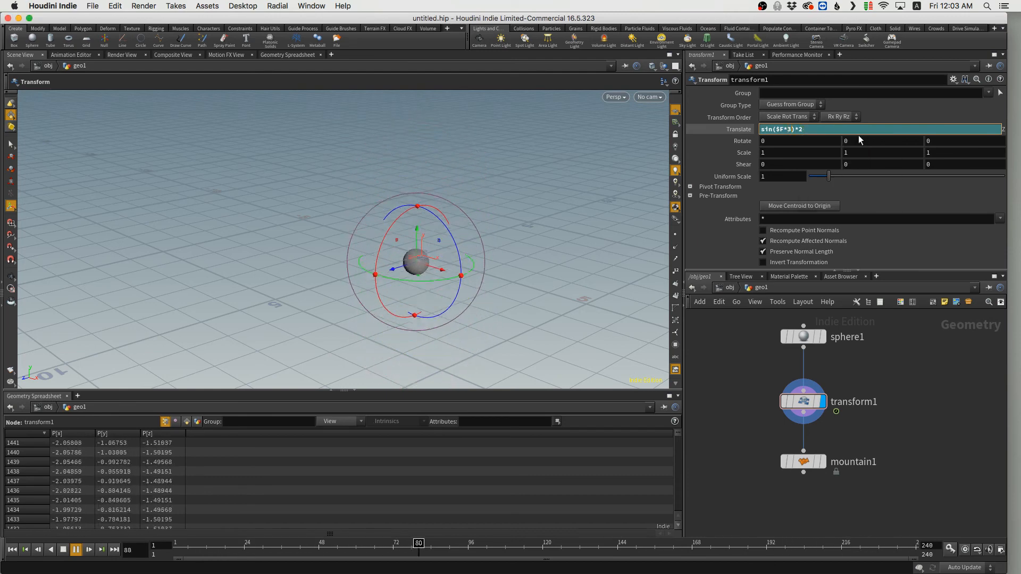
key("BackSpace")
type("5")
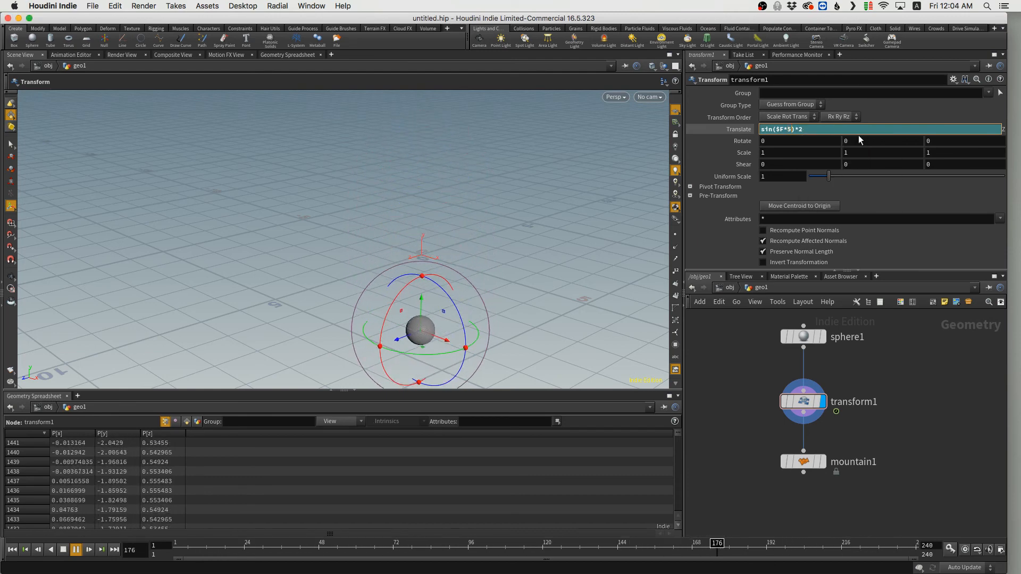
key("Return")
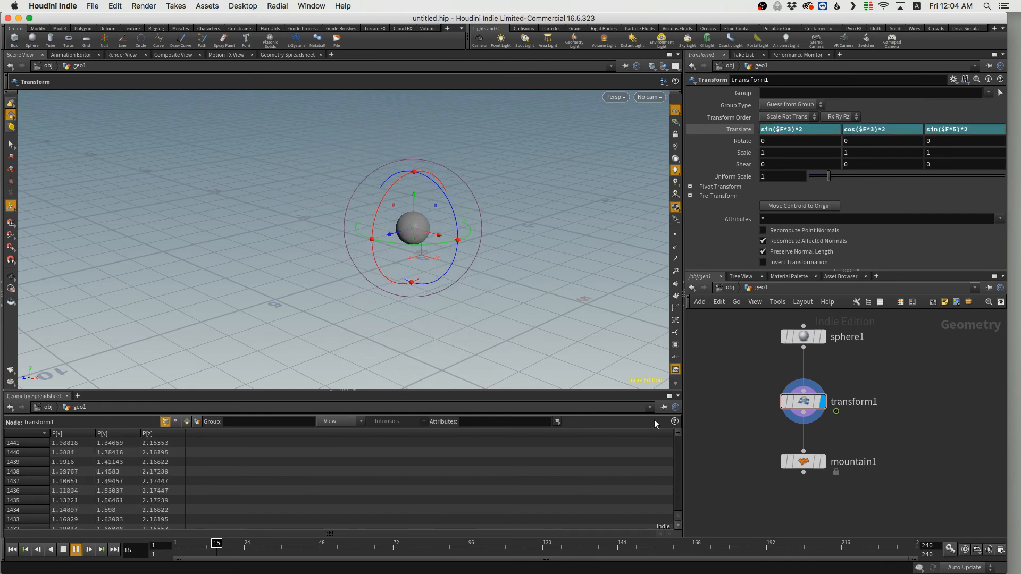
key("Escape")
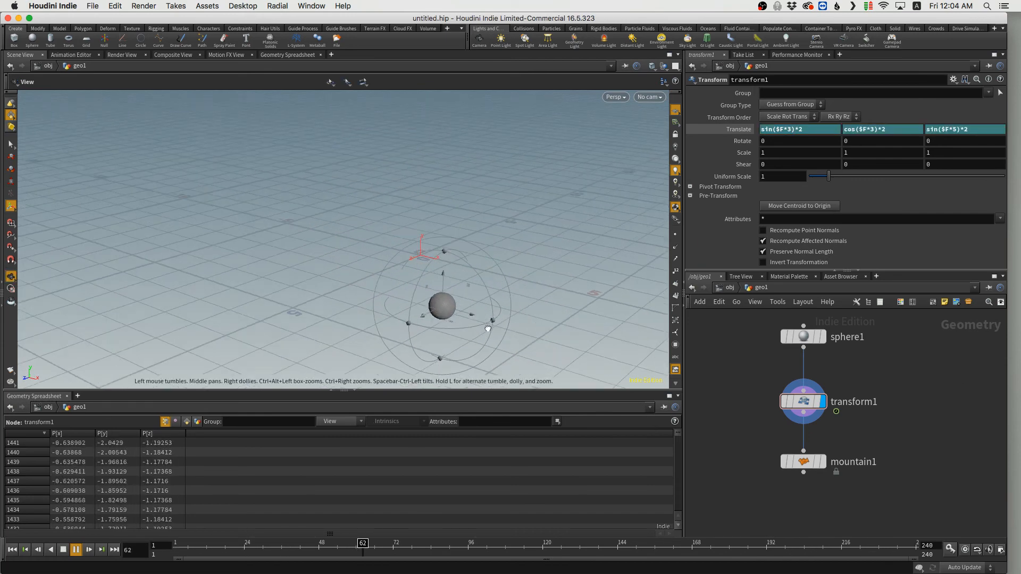
key("Return")
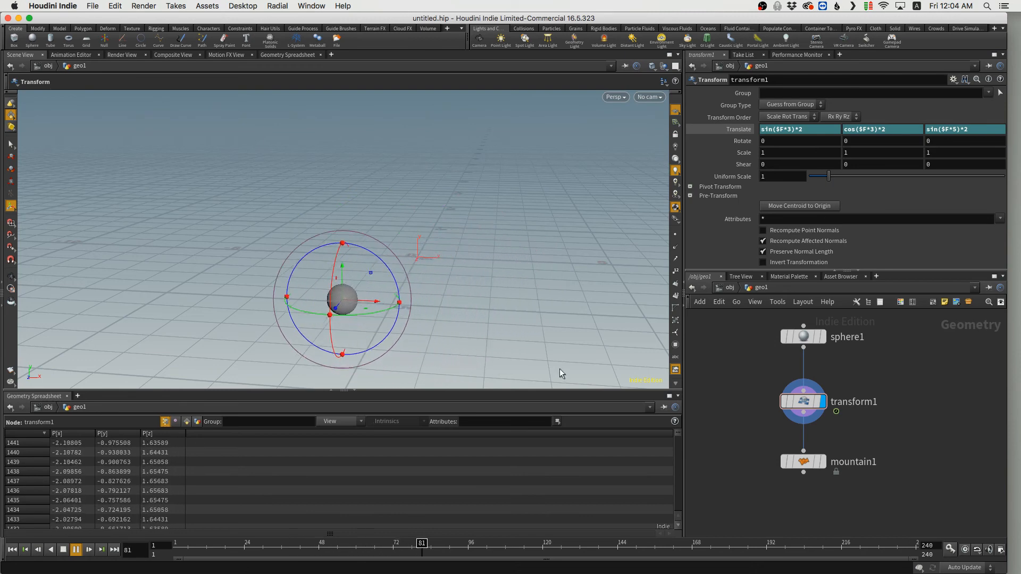
Display and select the mountain1 node, then try Element Size values of 0.9, 1.05 and 7.29 during playback.
left_click(823, 462)
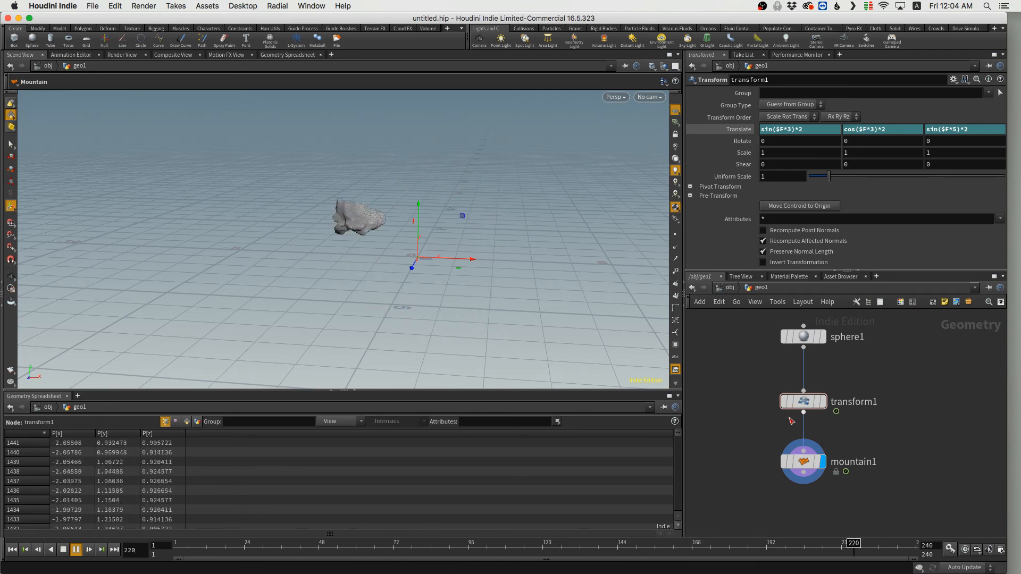
left_click(805, 464)
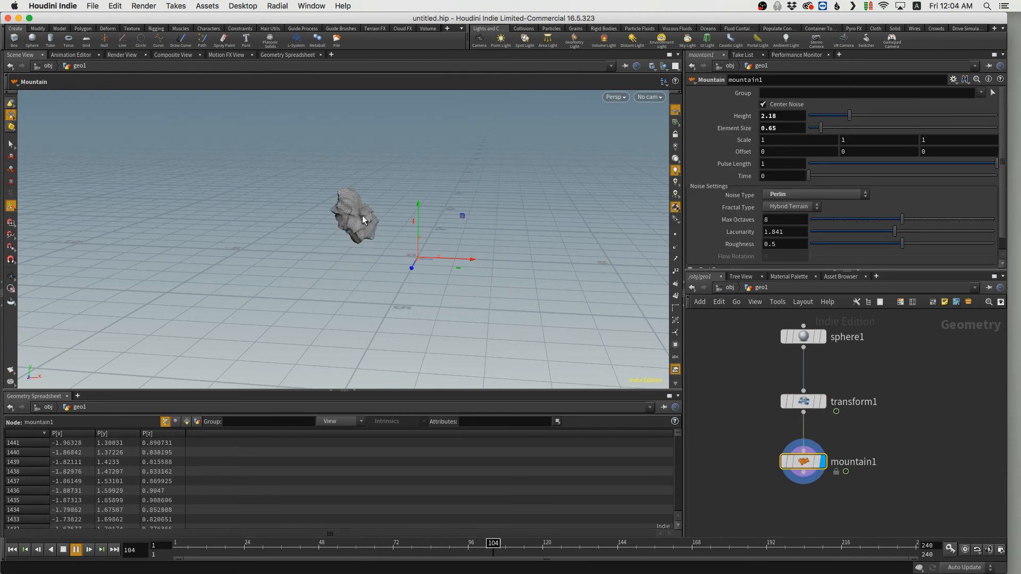
left_click(824, 128)
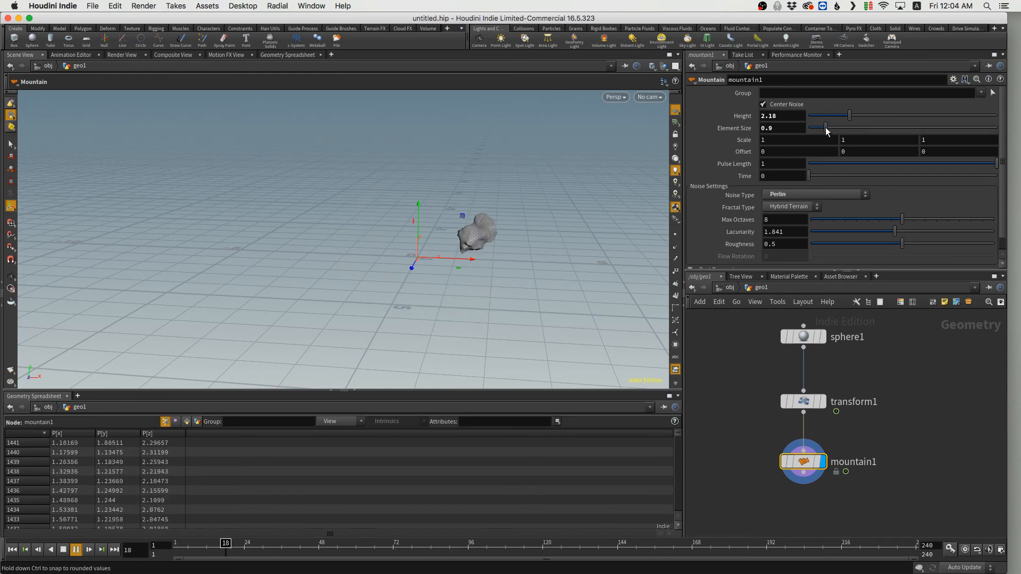
left_click_drag(825, 126, 828, 127)
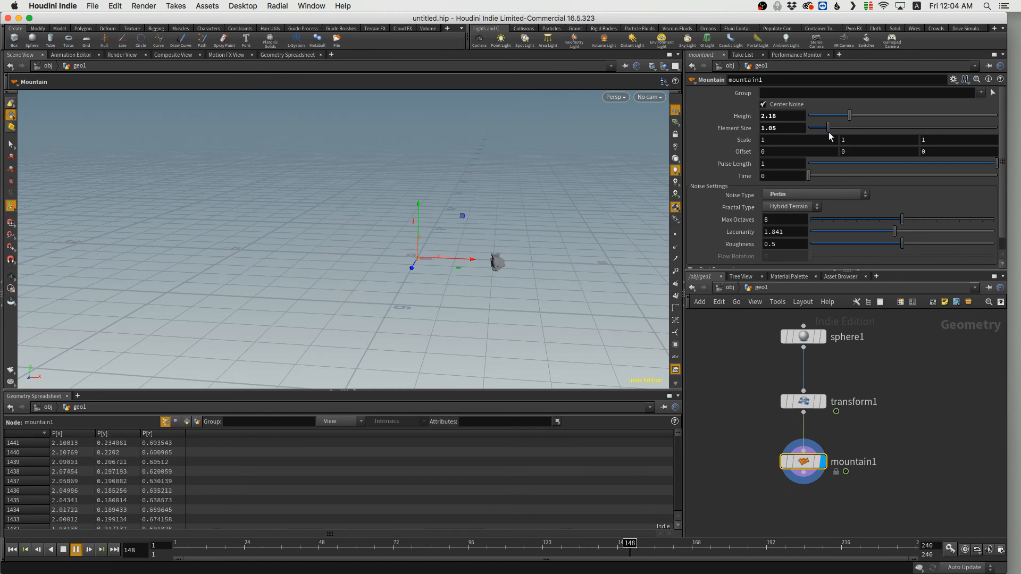
left_click_drag(828, 128, 946, 133)
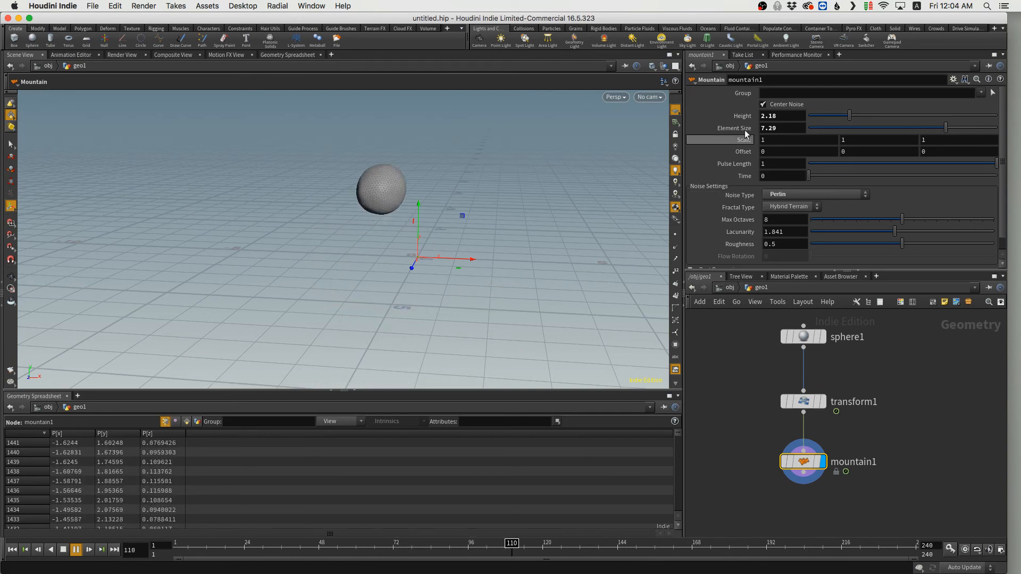
Set the mountain's Height to 4.38 and its Element Size to 1.55.
left_click_drag(833, 129, 839, 129)
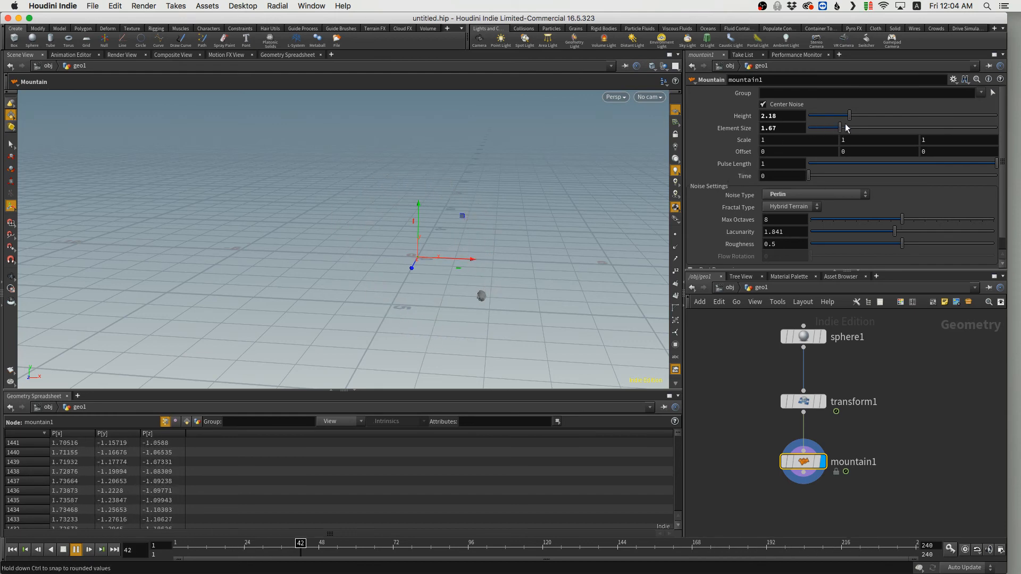
left_click_drag(864, 117, 899, 112)
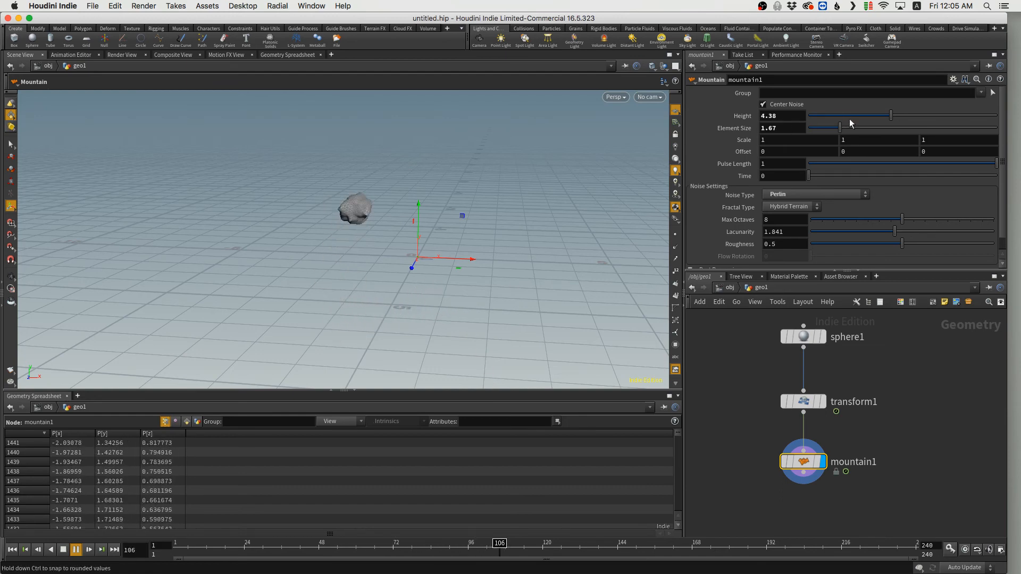
left_click_drag(840, 128, 837, 128)
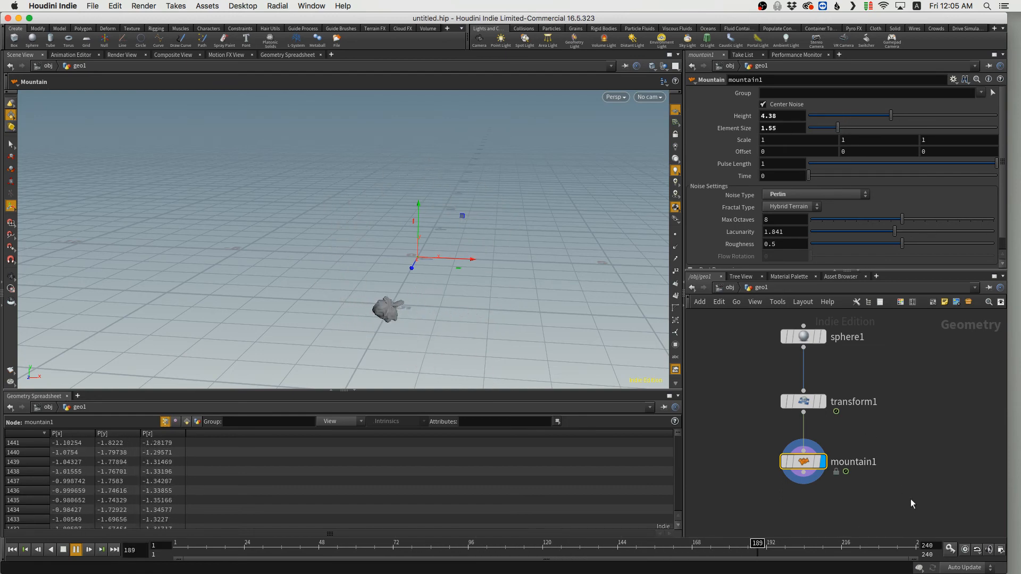
Add a VDB from Polygons node below mountain1, connect mountain1's output to its first input and display it.
middle_click_drag(926, 447, 932, 384)
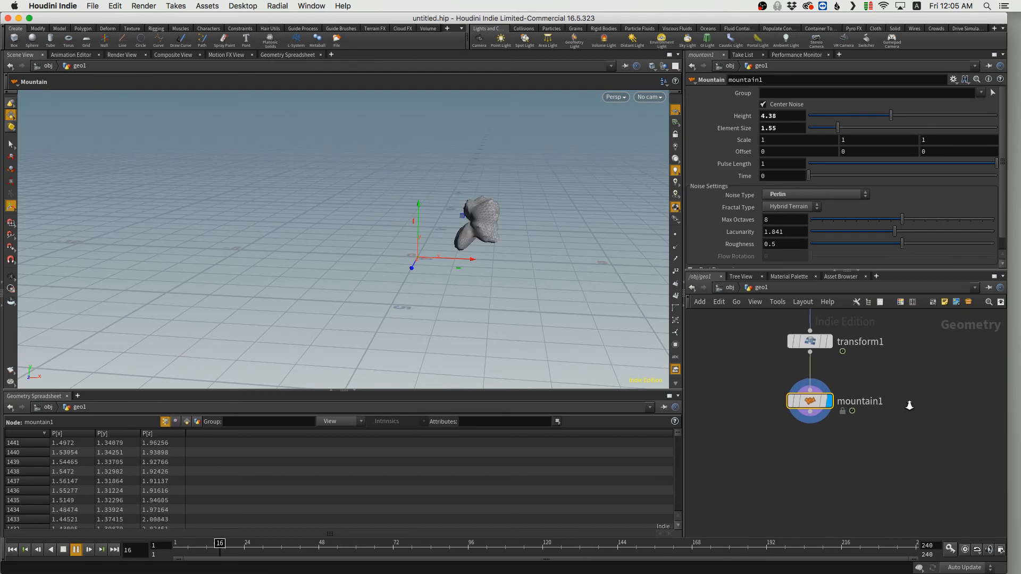
scroll(908, 404, "down", 2)
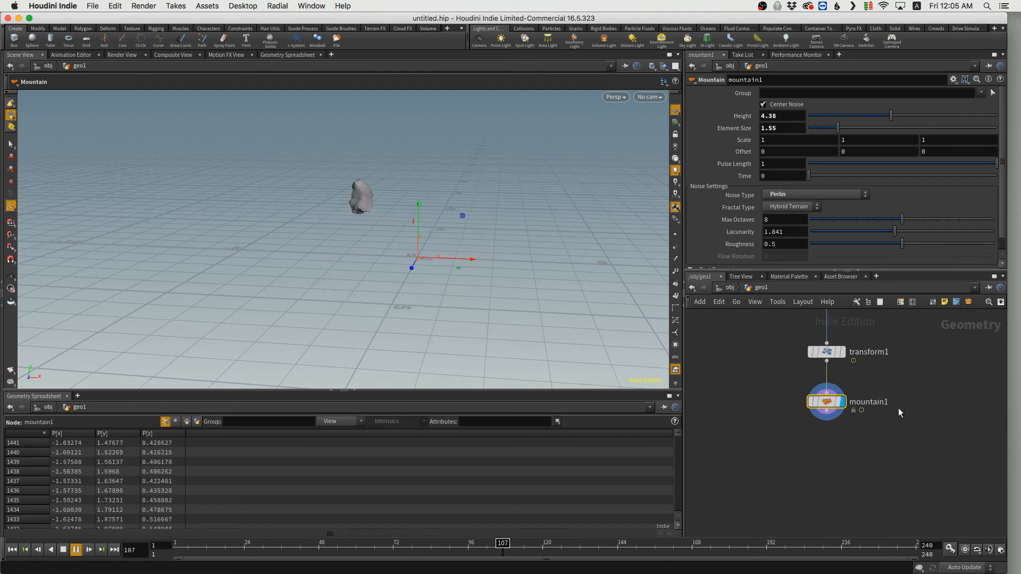
key("Tab")
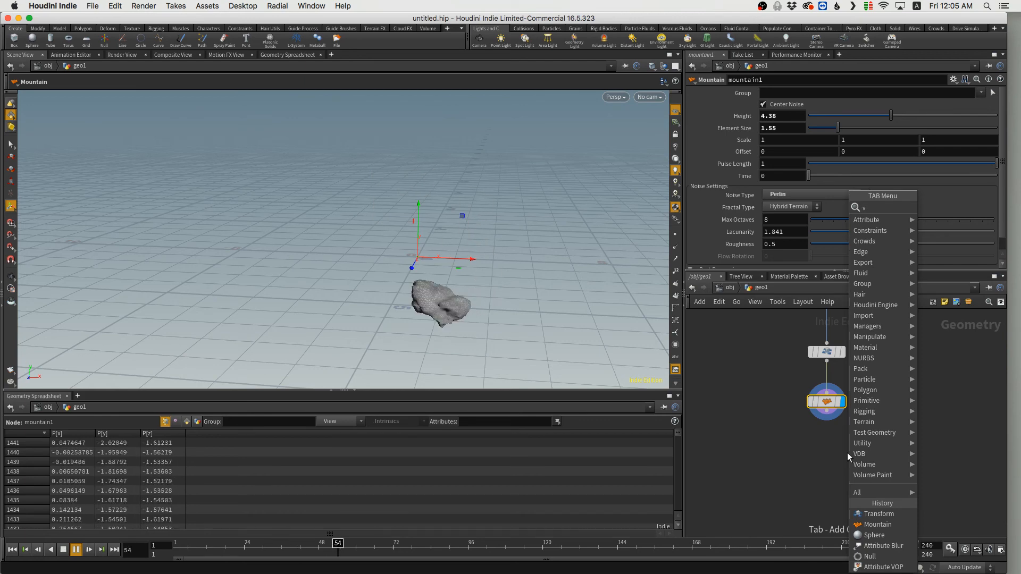
type("v")
type("db")
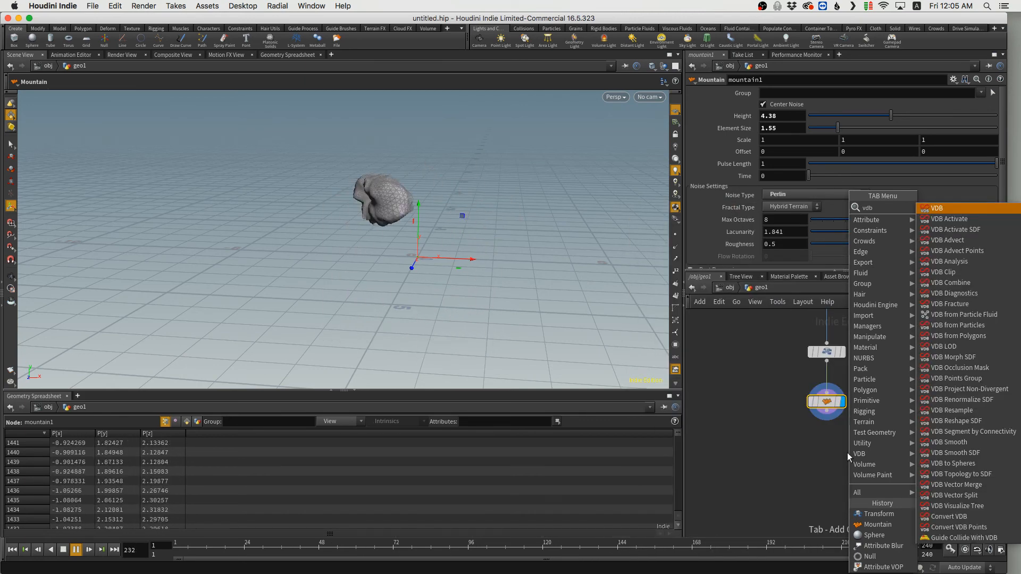
type("frompoly")
key("Return")
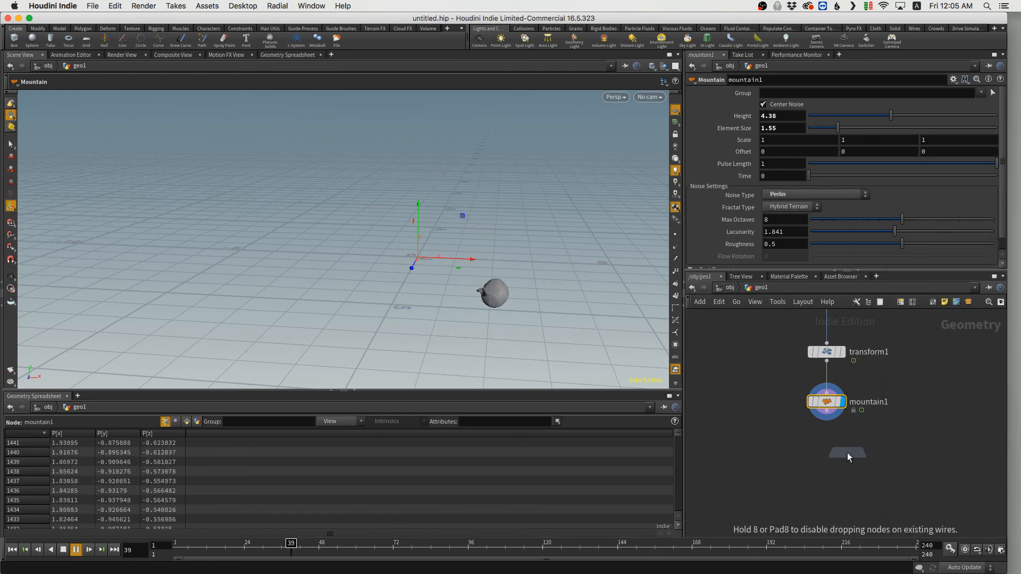
left_click(826, 449)
left_click(827, 412)
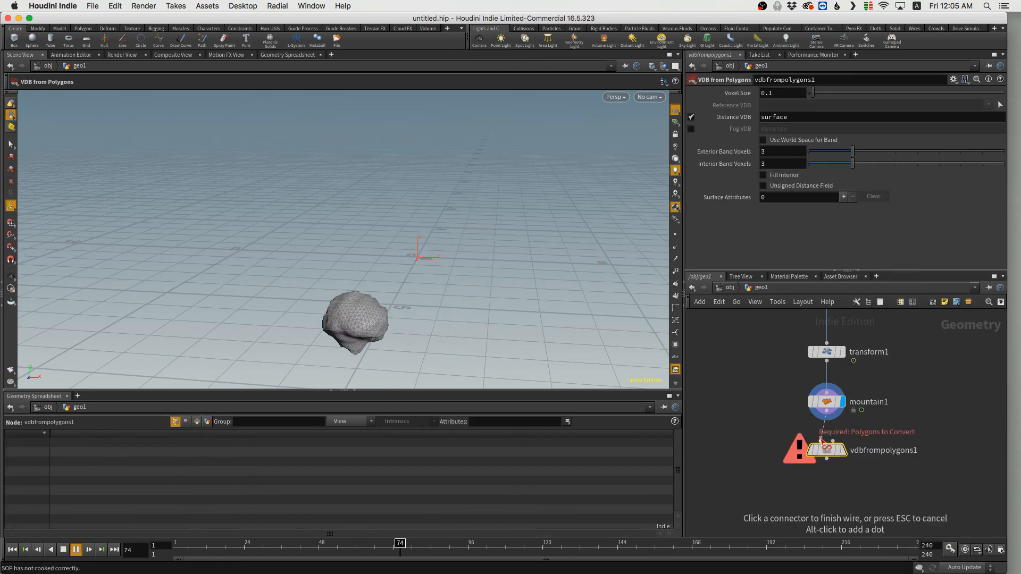
left_click(826, 442)
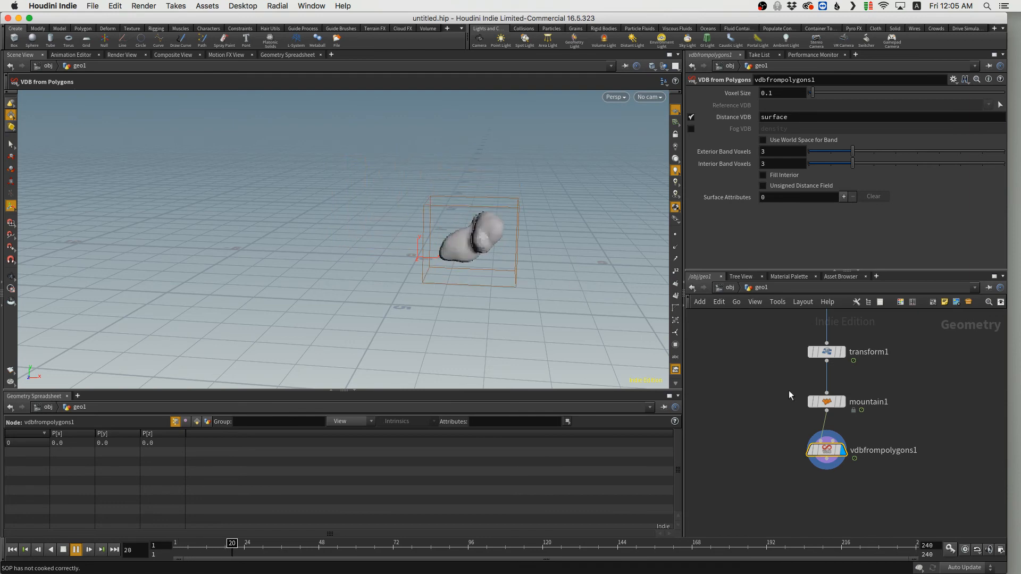
Add a Solver node below vdbfrompolygons1, connect the VDB output to its first input and display it.
middle_click_drag(923, 377, 909, 355)
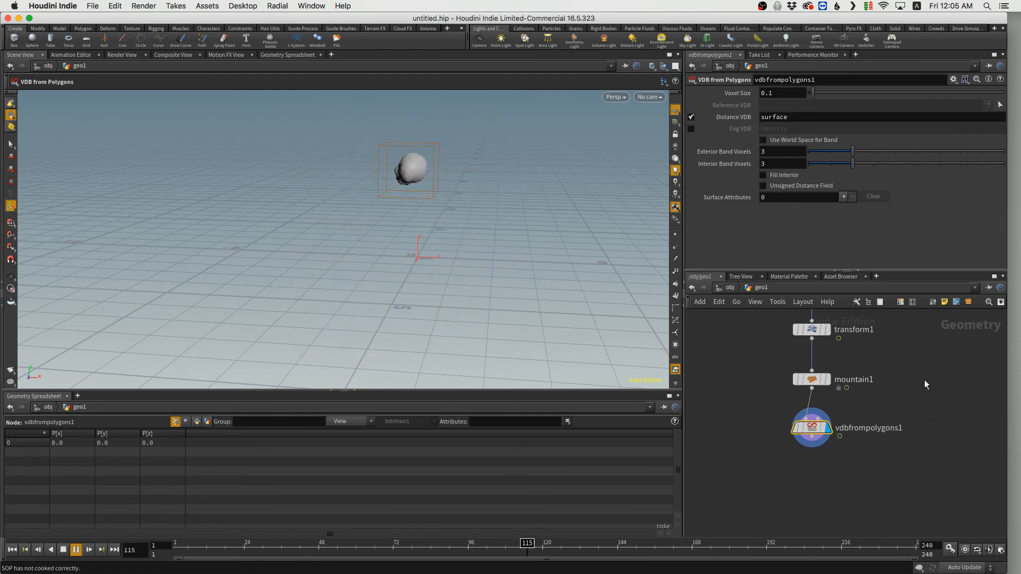
key("Tab")
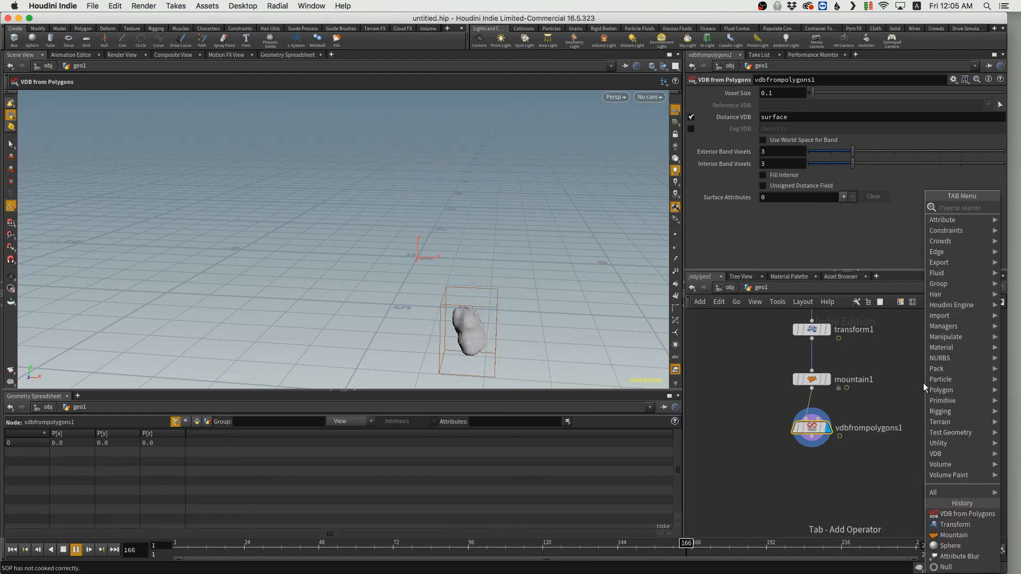
type("solver")
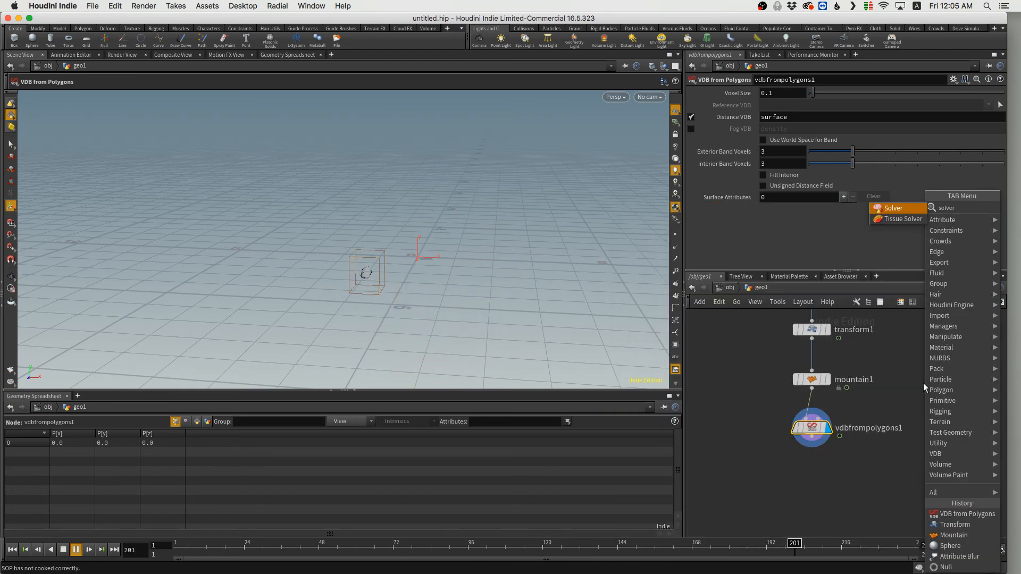
key("Return")
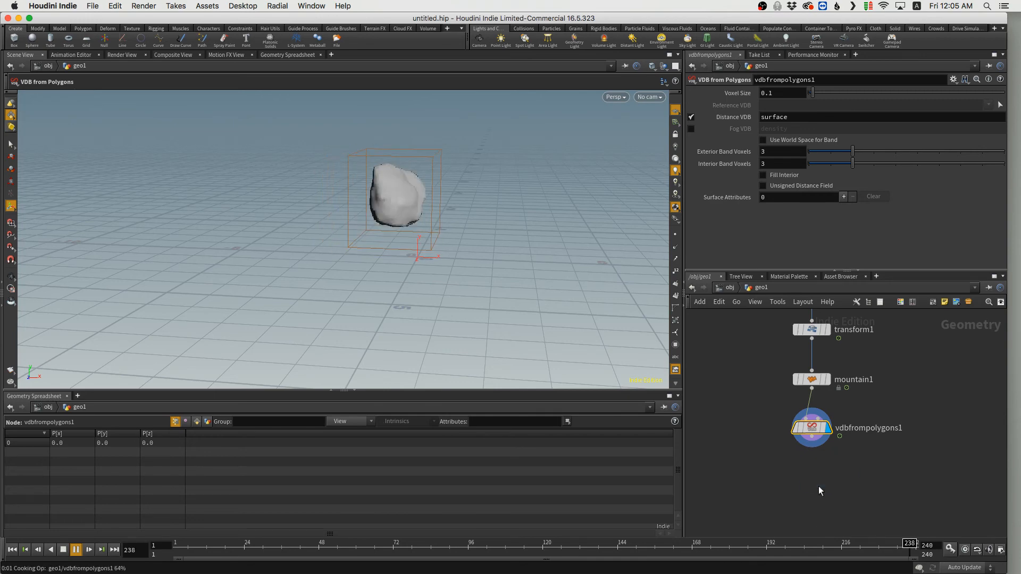
left_click(818, 486)
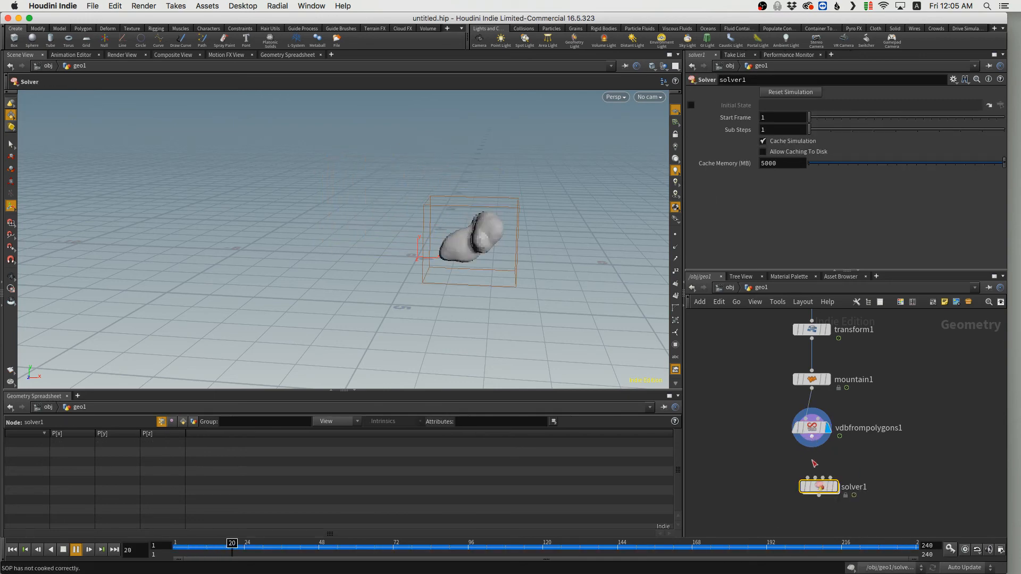
left_click(812, 441)
left_click(808, 479)
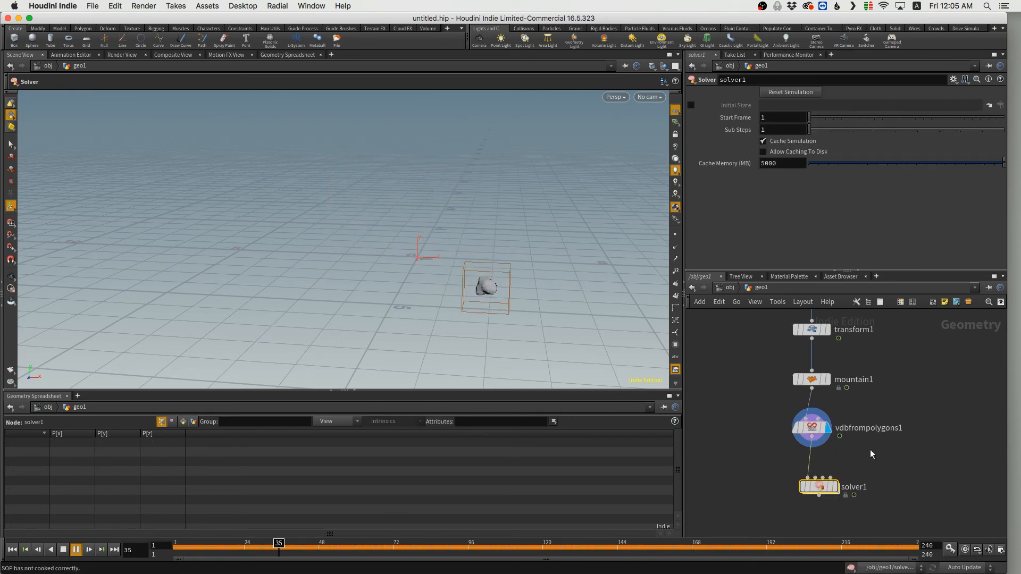
left_click(834, 486)
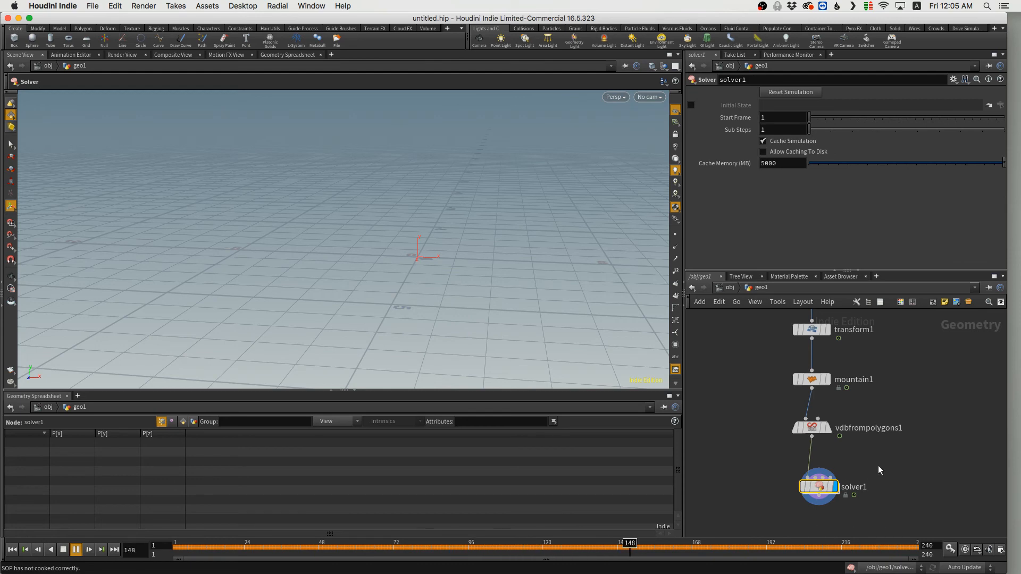
Rewind the animation to frame 1 and enter solver1's network, inspecting its Prev_Frame and Input_1 nodes.
key("ctrl+Up")
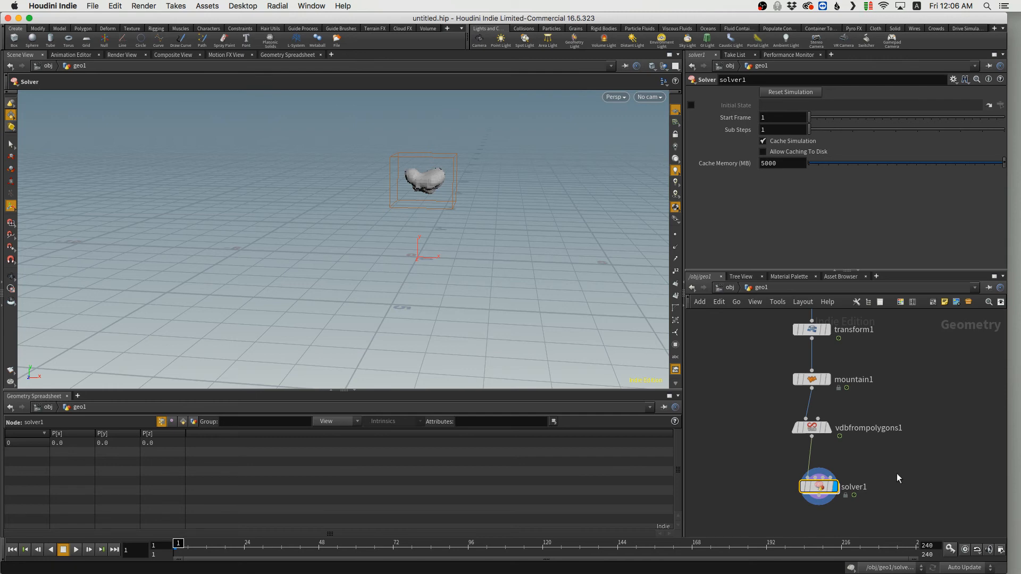
double_click(819, 487)
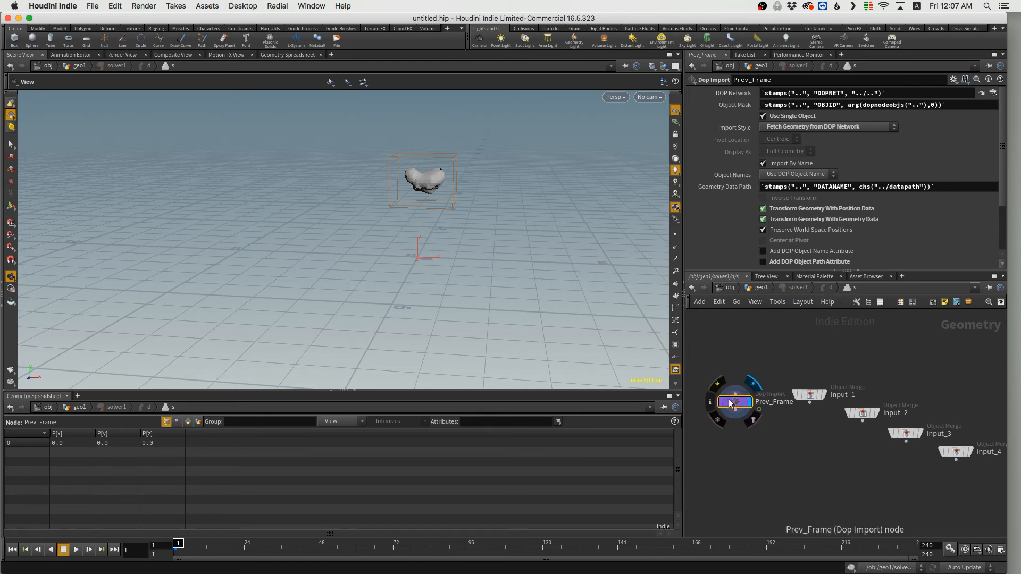
mouse_move(730, 404)
left_mouse_down()
mouse_move(732, 392)
mouse_move(730, 403)
left_mouse_up()
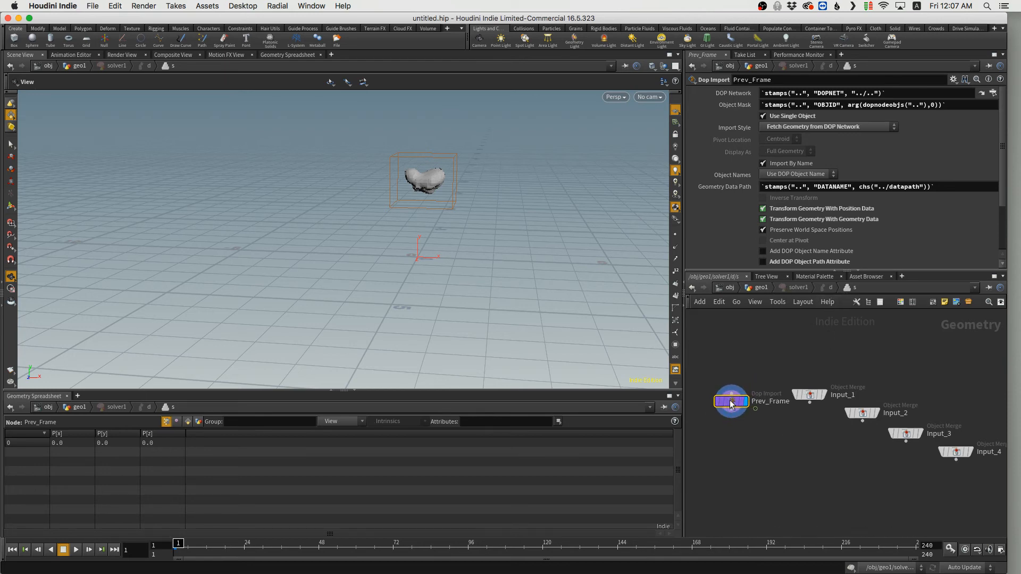
left_click(809, 394)
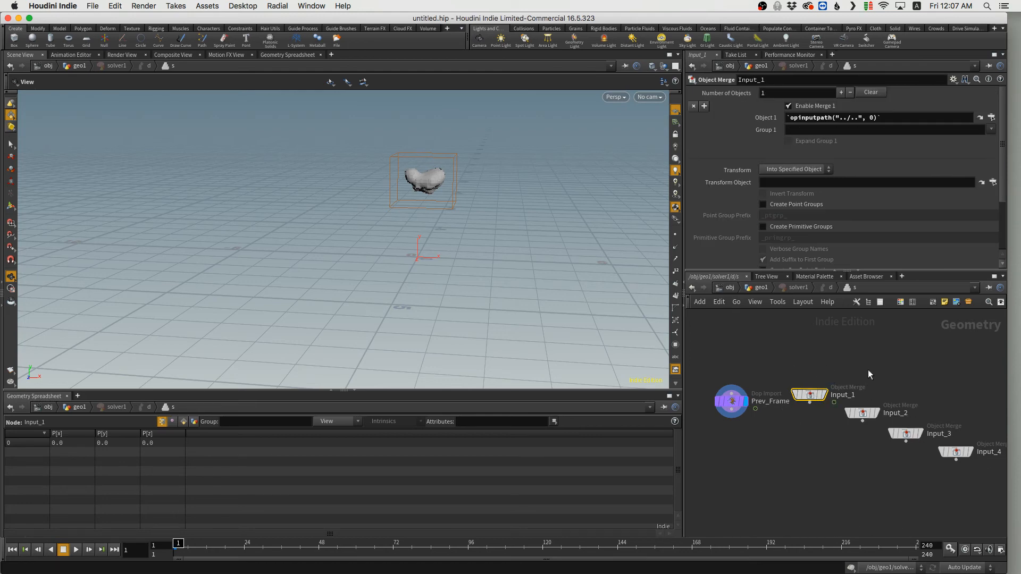
key("u")
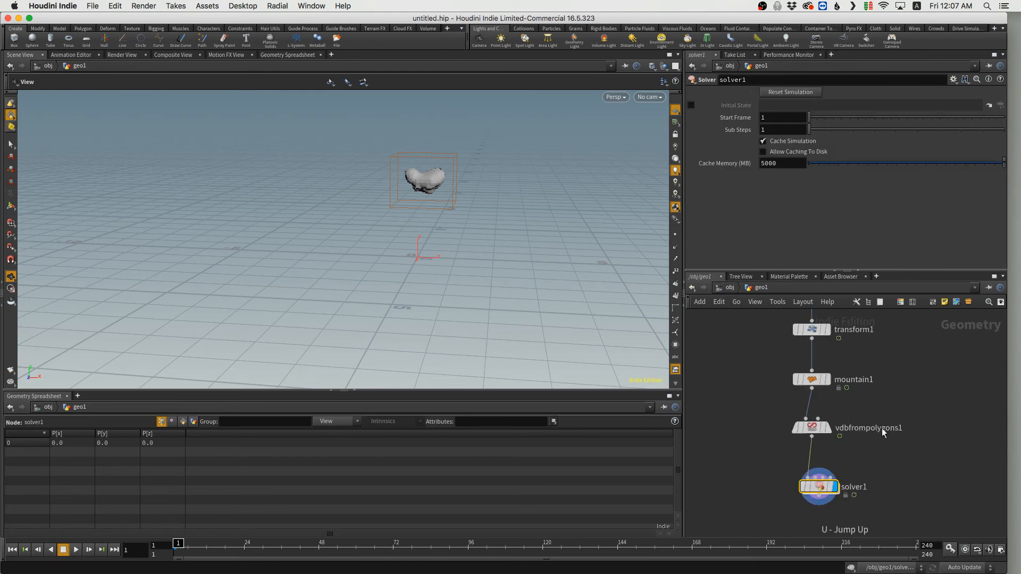
double_click(819, 487)
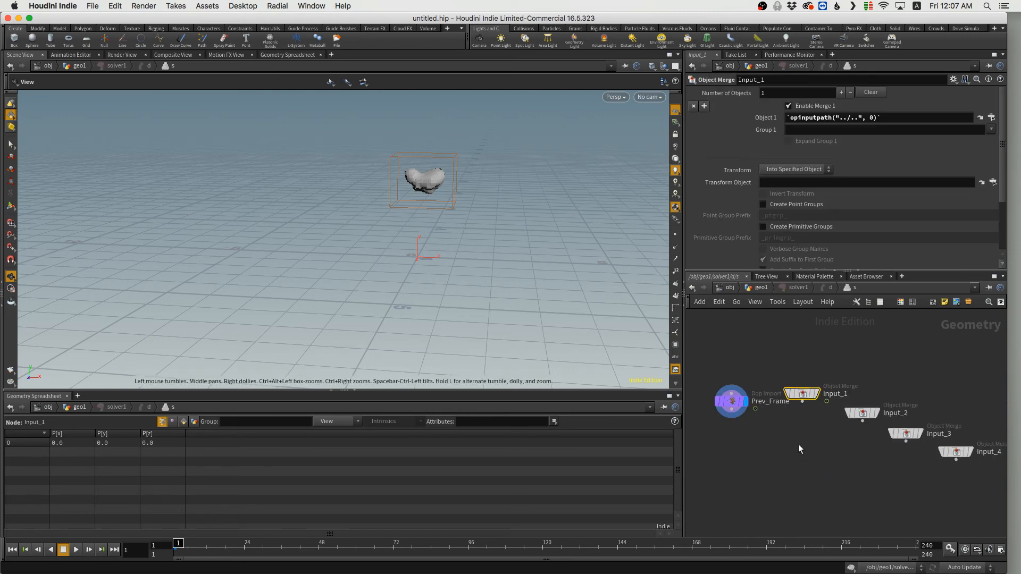
Add a VDB Combine node inside the solver, connecting Prev_Frame to its first input and Input_1 to its second.
middle_click_drag(814, 430, 828, 412)
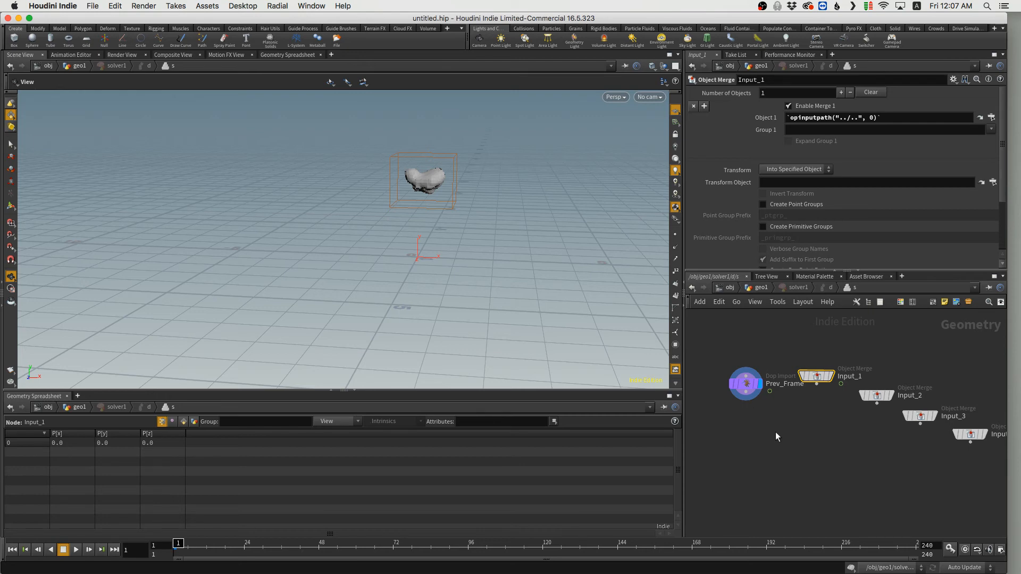
key("Tab")
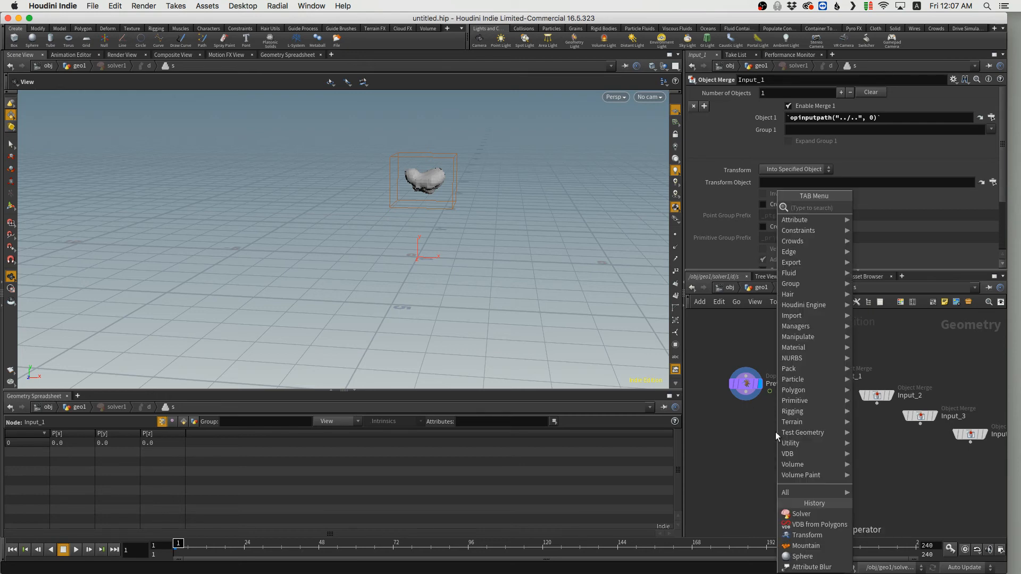
type("vdb")
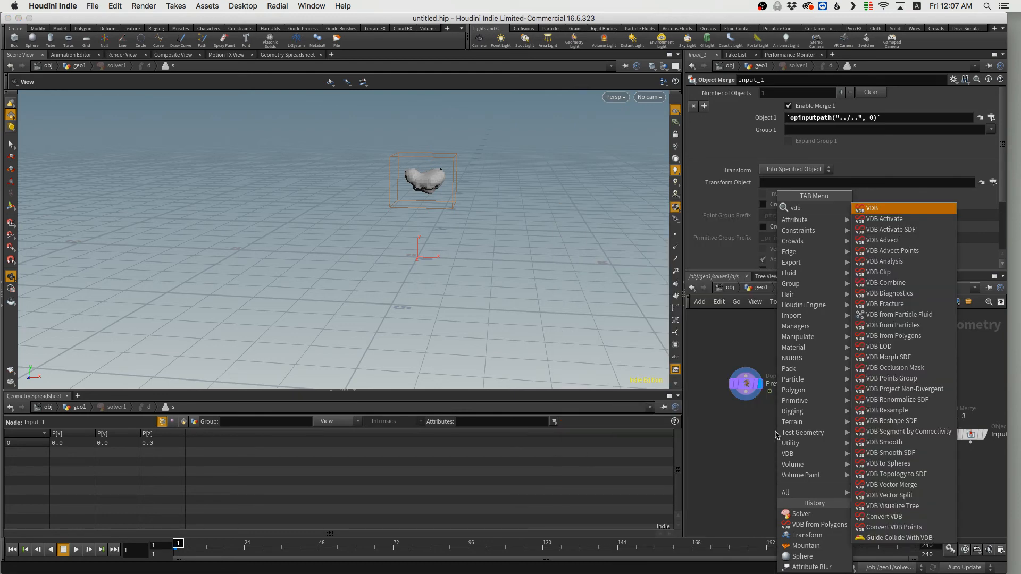
type("combin")
key("Return")
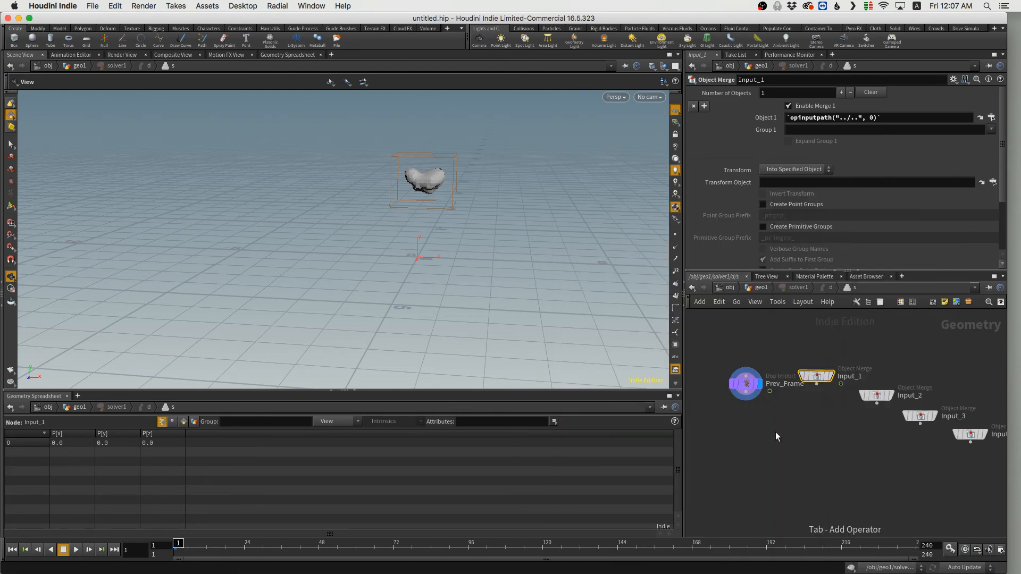
left_click(778, 451)
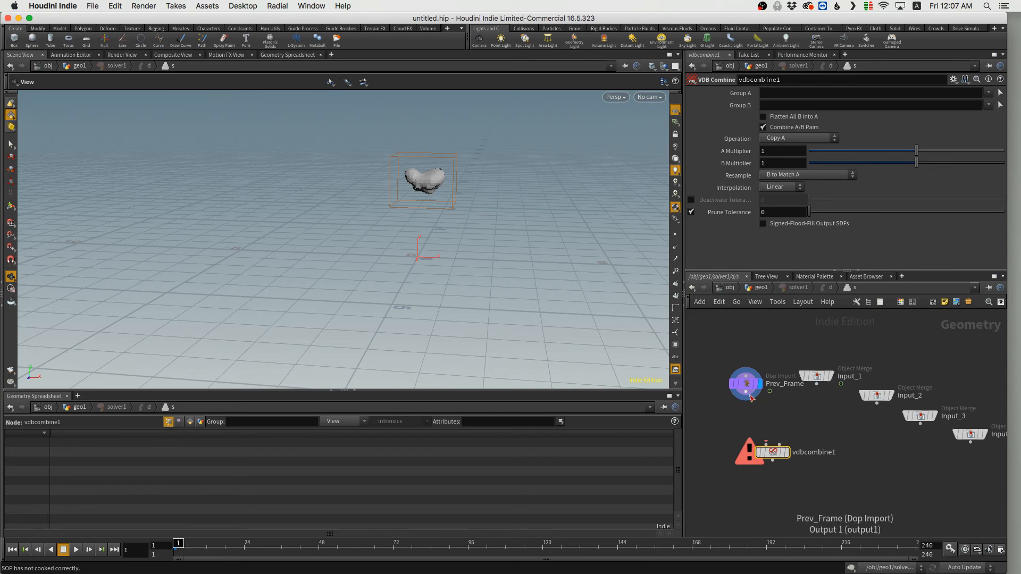
left_click(745, 392)
left_click(766, 444)
left_click(779, 444)
left_click(818, 385)
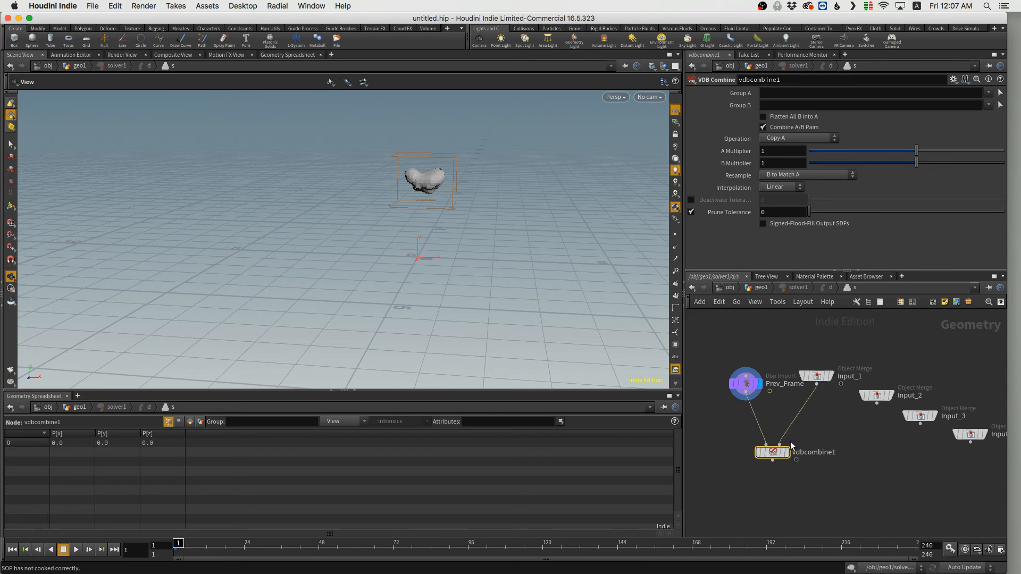
Set vdbcombine1's Operation to SDF Union and display the node.
left_click(783, 137)
left_click(796, 267)
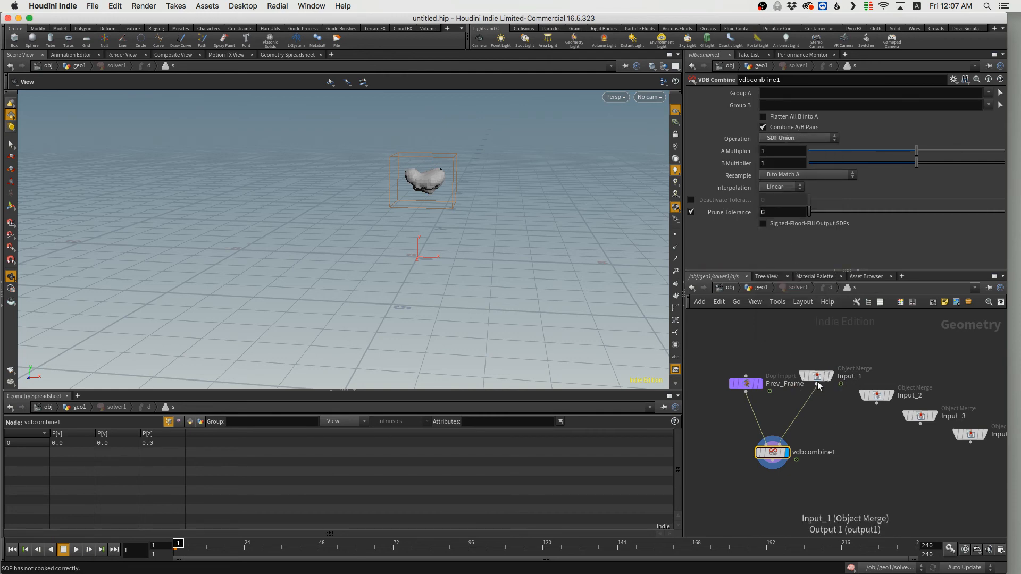
mouse_move(820, 378)
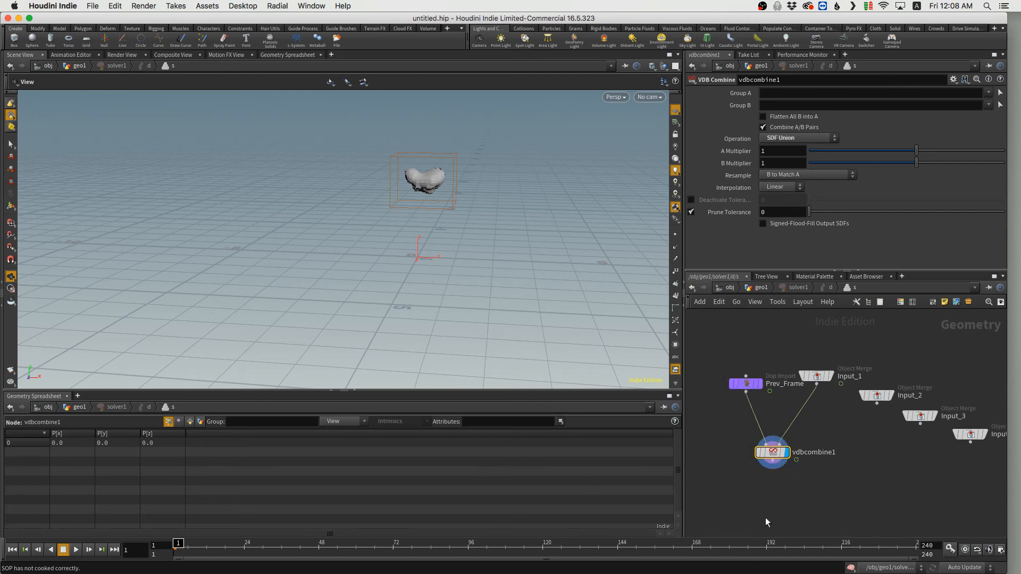
Return to the geo1 network, play the solver simulation up to frame 192 and examine the accumulated shape from another angle.
key("u")
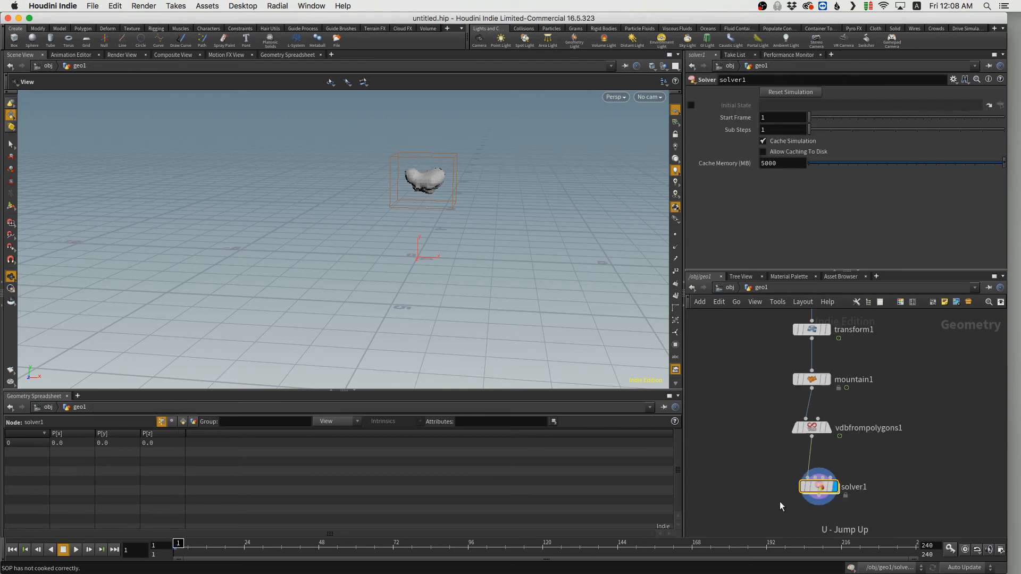
key("Up")
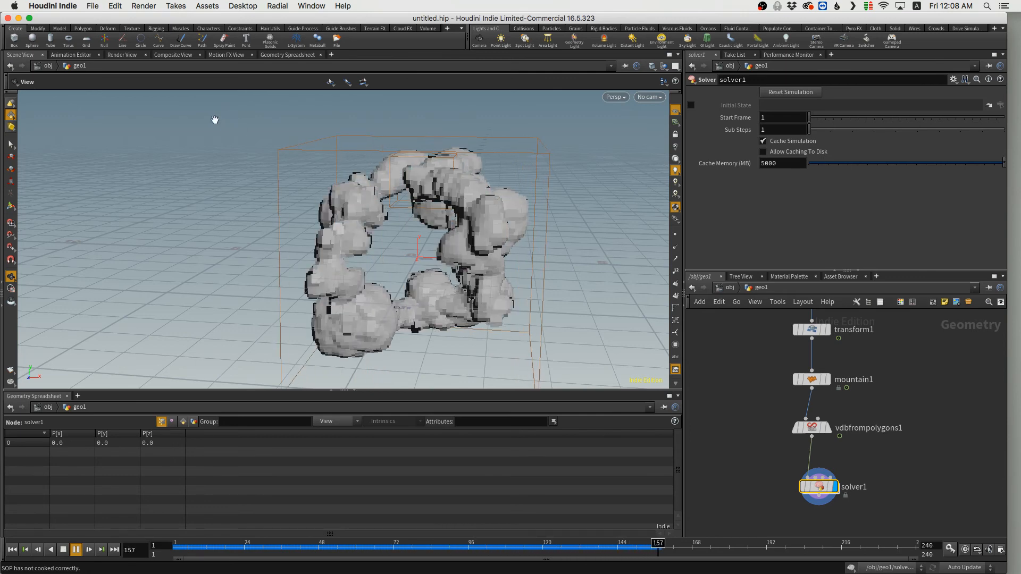
key("Up")
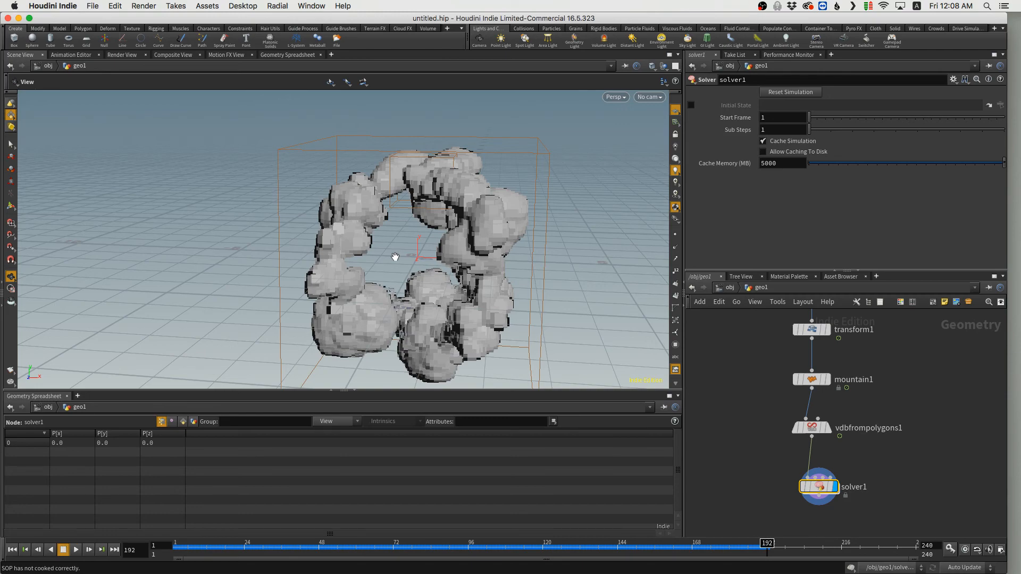
left_click_drag(426, 287, 390, 263)
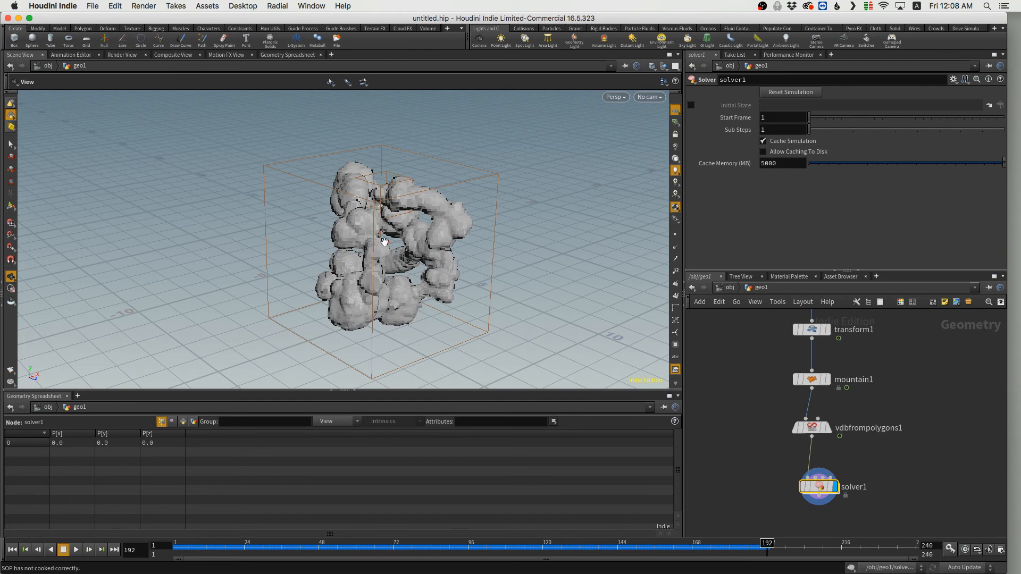
Check transform1's translation expressions, reopen the network inside solver1 and move the timeline to frame 71.
left_click(811, 329)
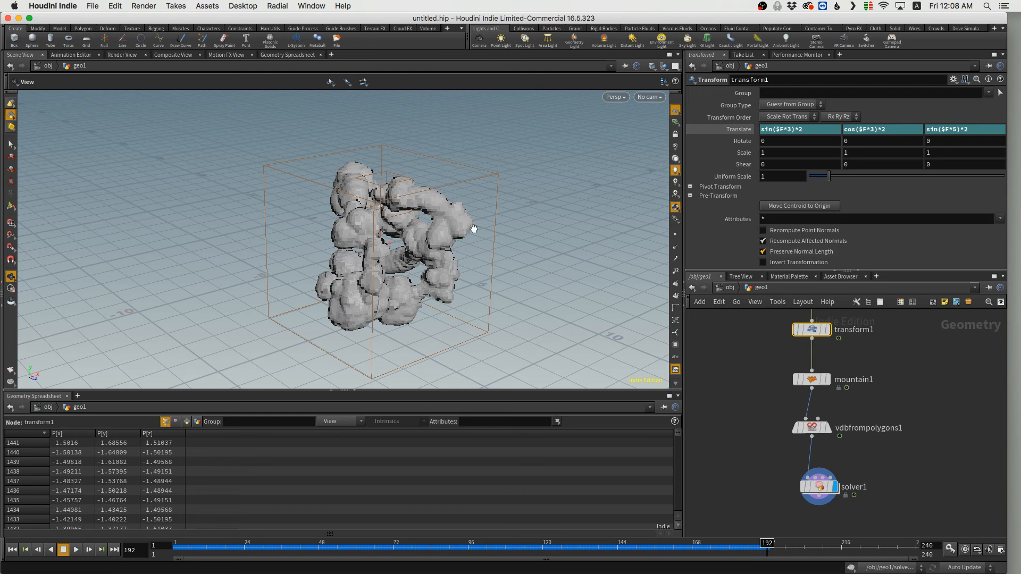
left_click(825, 489)
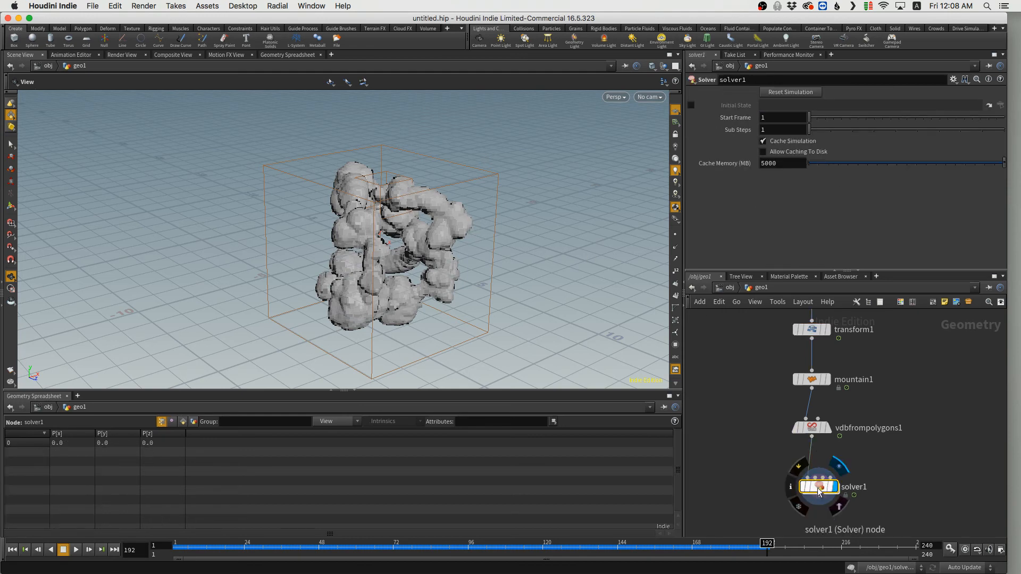
double_click(818, 487)
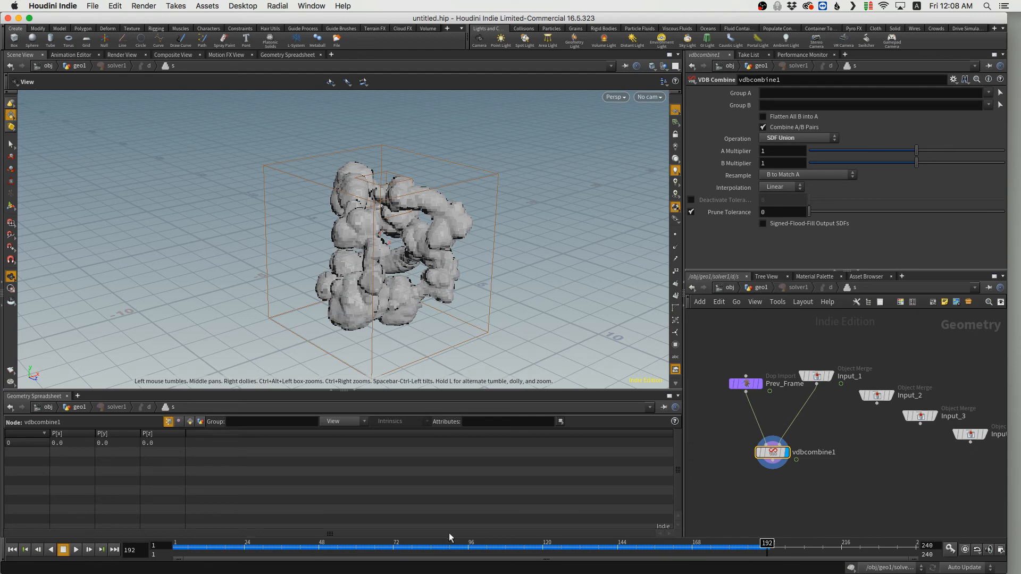
left_click_drag(266, 550, 391, 555)
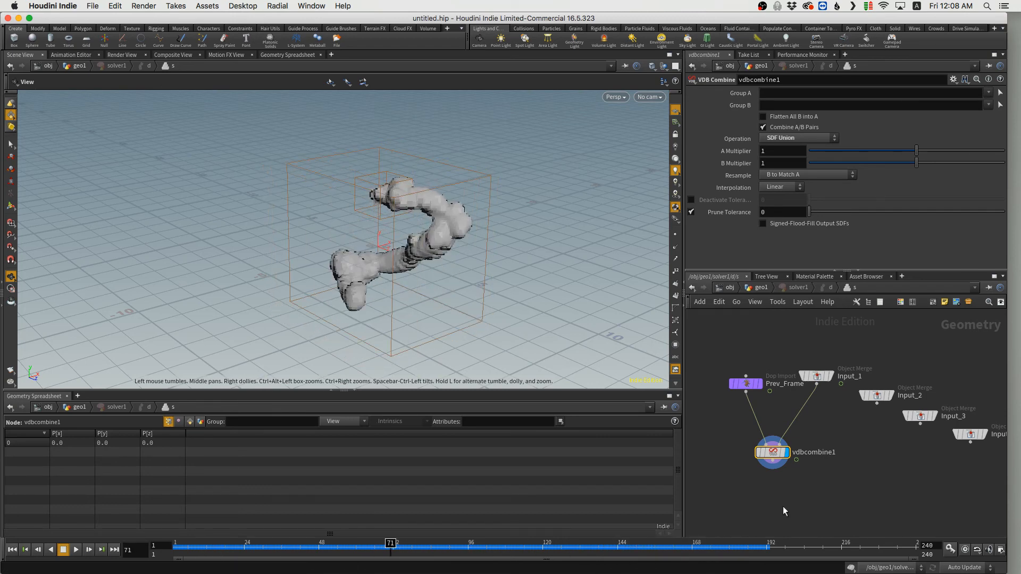
Add a VDB Reshape SDF node below vdbcombine1 in the solver network.
middle_click_drag(812, 480, 783, 461)
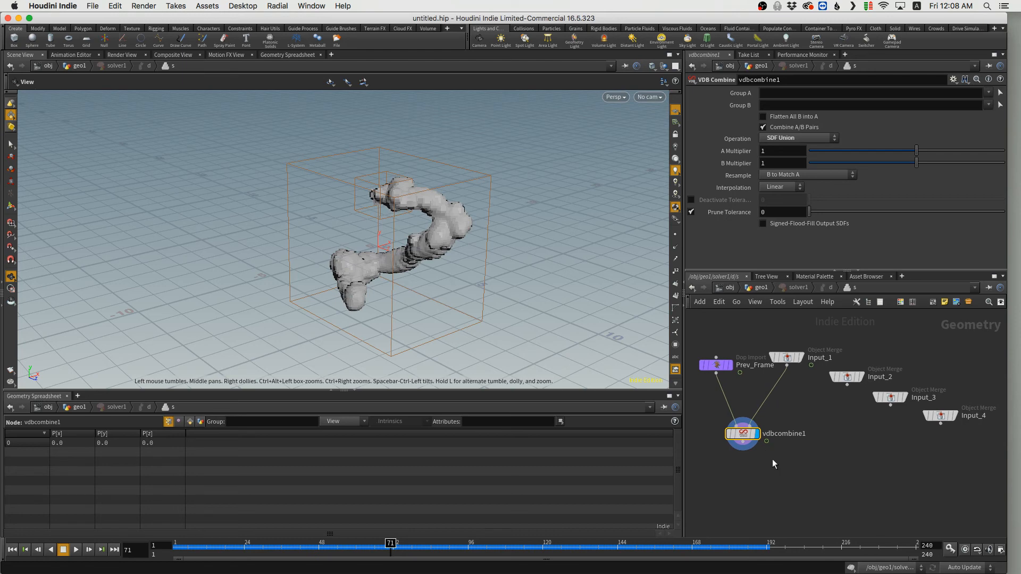
key("Tab")
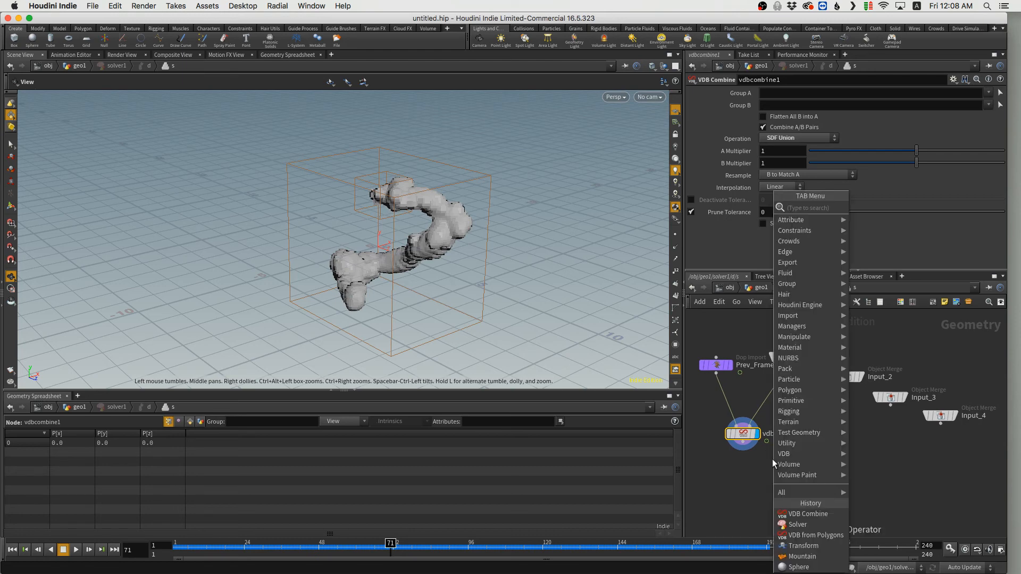
type("reshape")
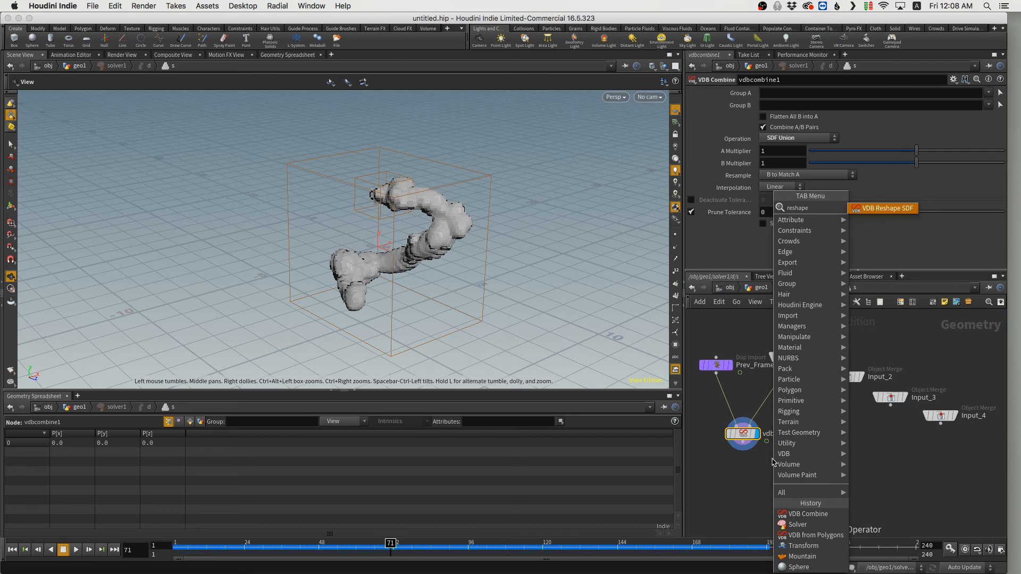
key("Return")
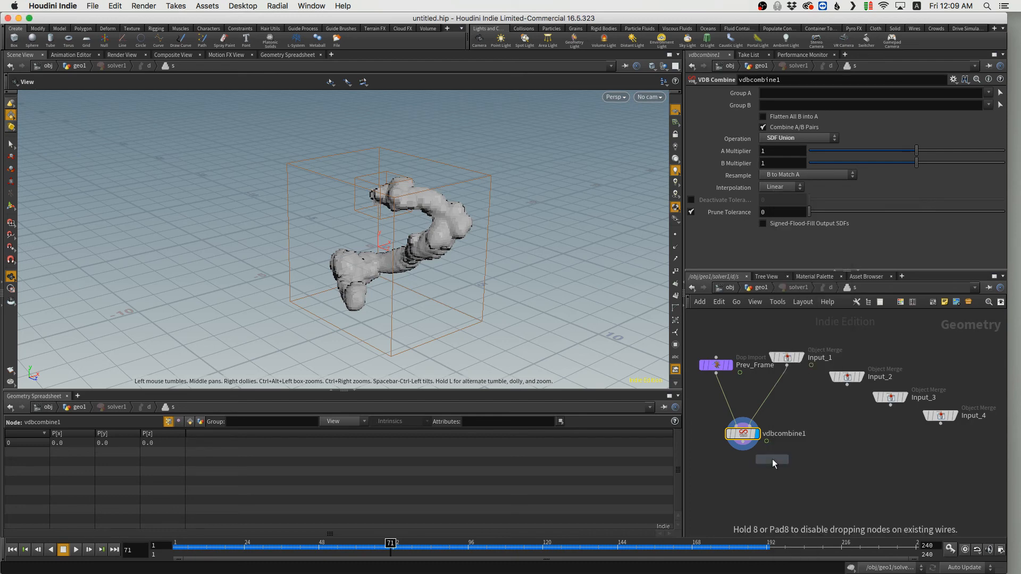
left_click(760, 483)
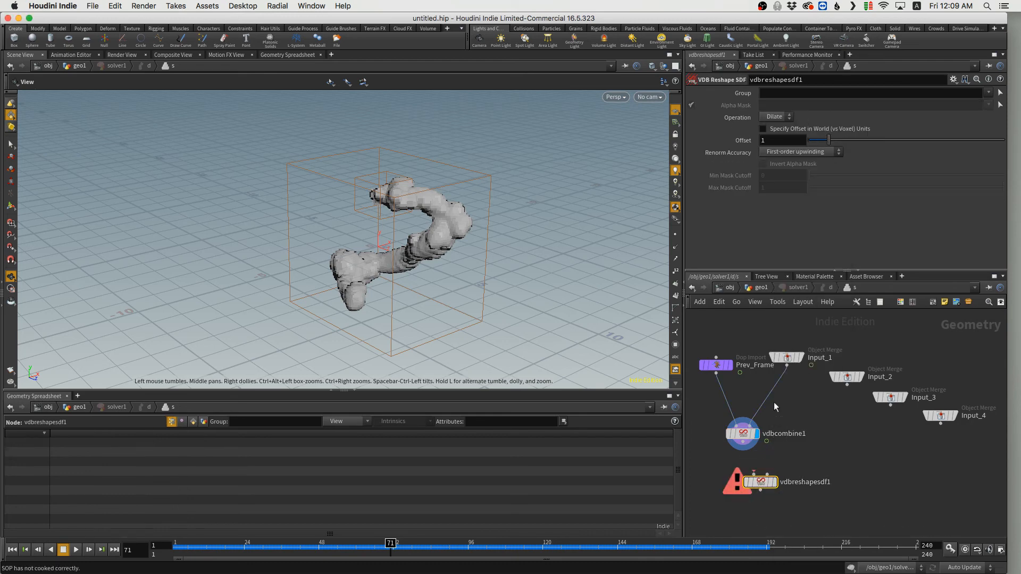
Set vdbreshapesdf1's Operation to Erode, connect vdbcombine1's output to its first input and display the node.
left_click(777, 116)
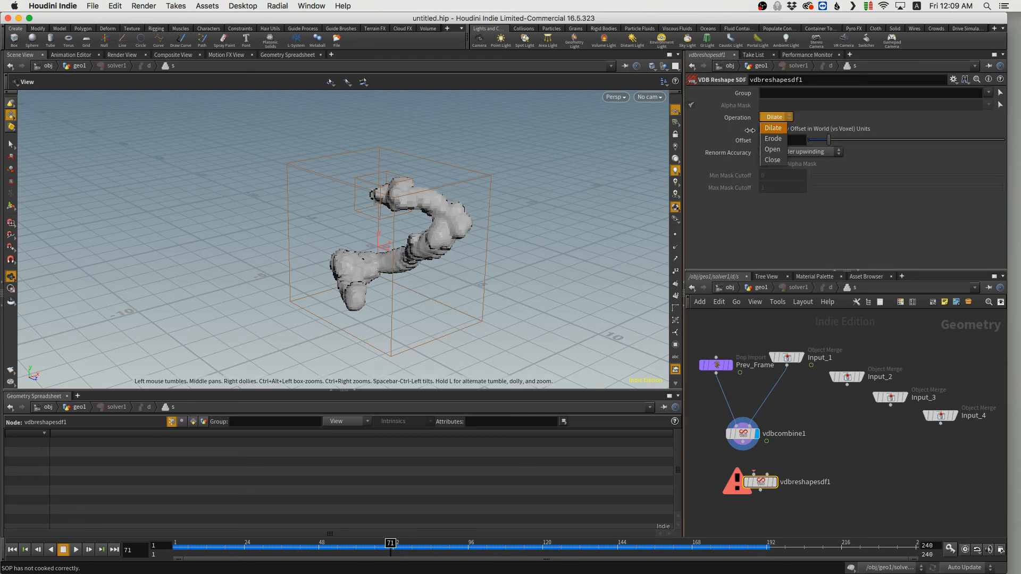
left_click(768, 139)
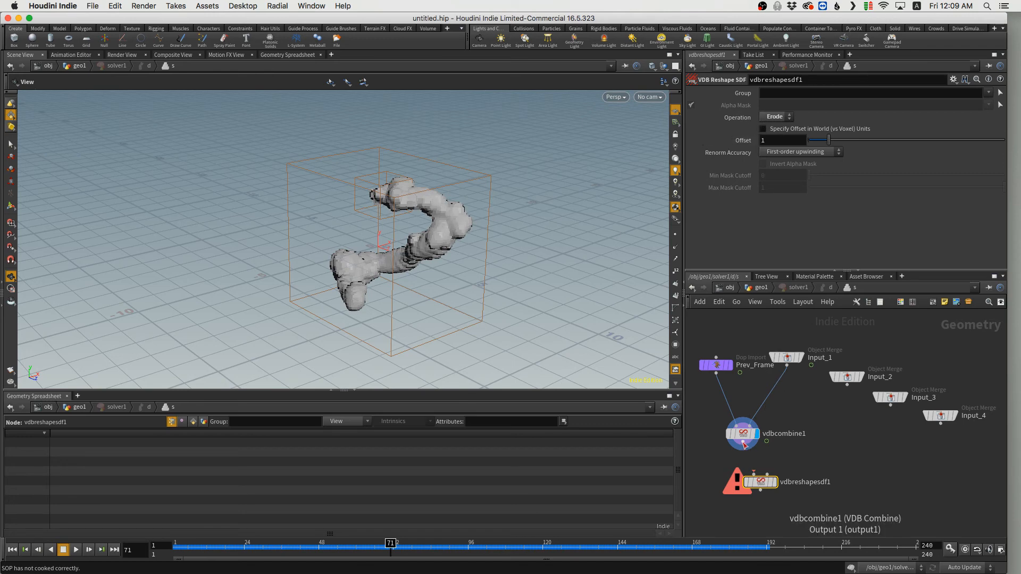
left_click(753, 474)
left_click(774, 482)
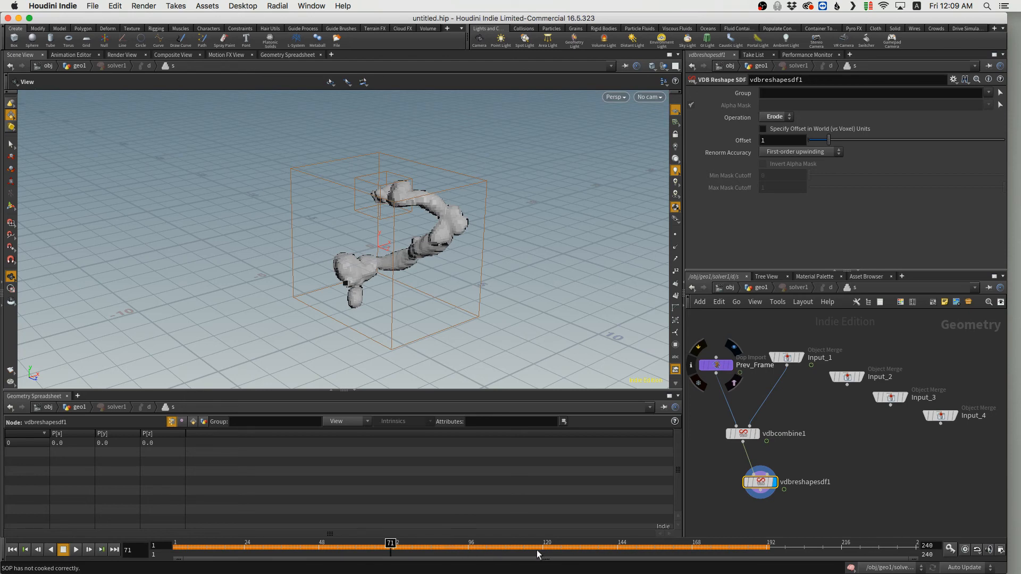
Compare the shape before and after erosion by switching the display between vdbcombine1 and vdbreshapesdf1.
left_click(757, 434)
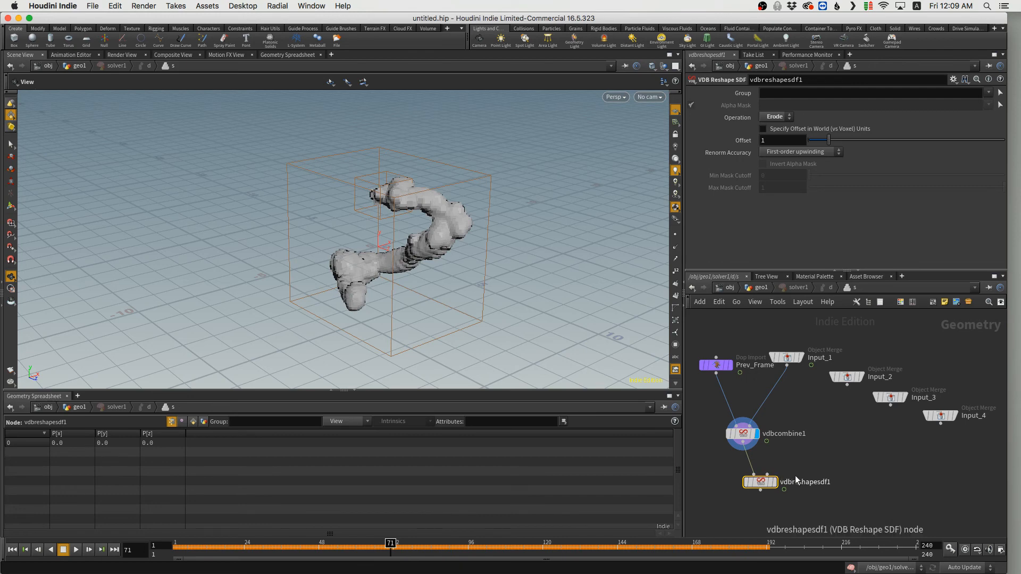
left_click(772, 484)
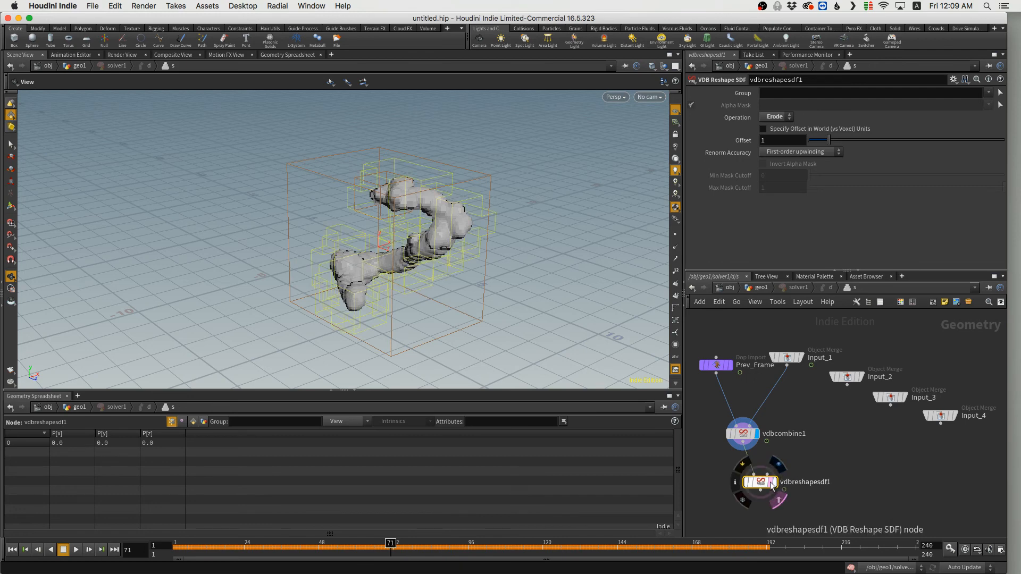
left_click(773, 486)
left_click(774, 485)
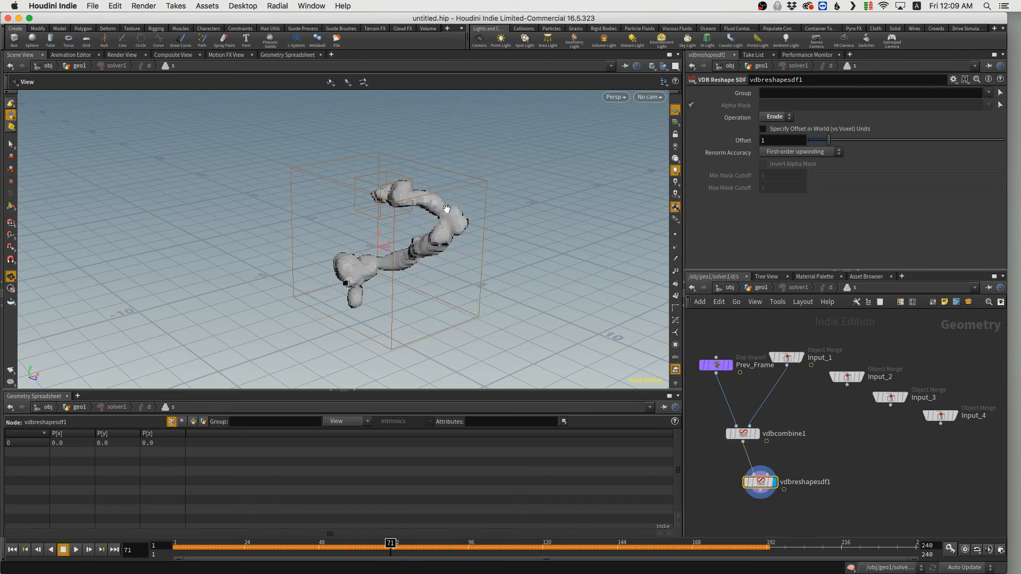
mouse_move(759, 486)
mouse_move(713, 370)
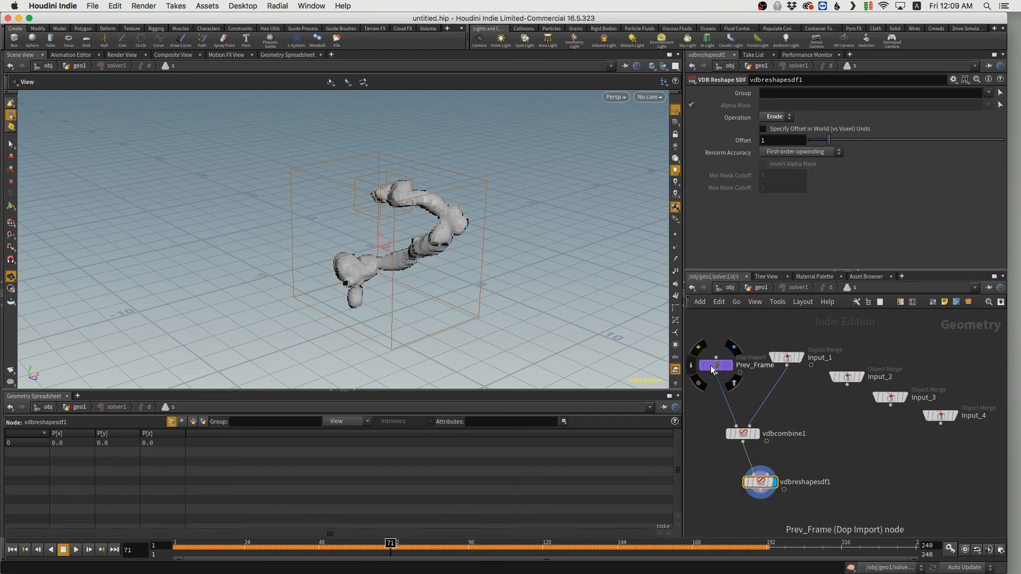
mouse_move(788, 361)
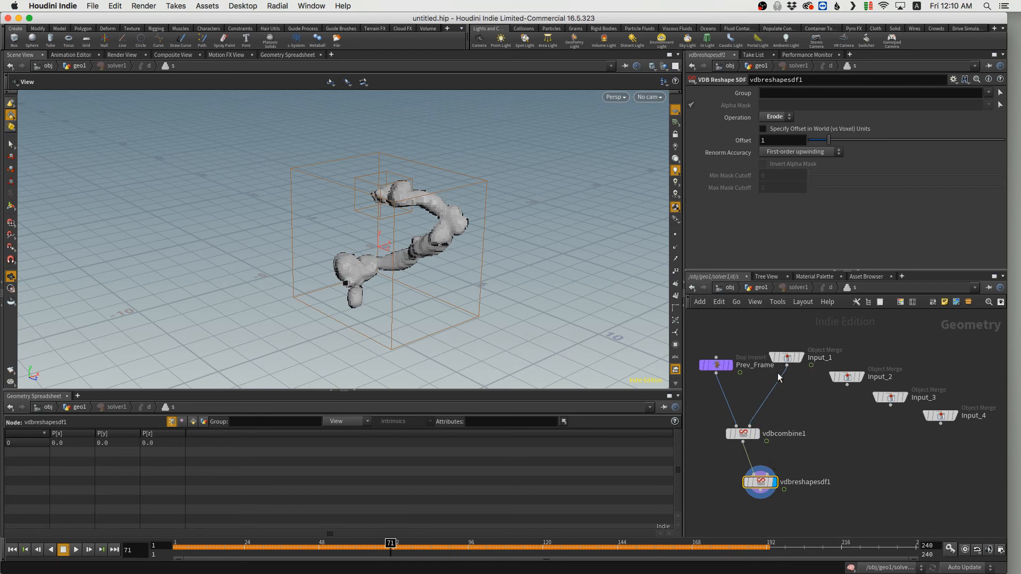
mouse_move(749, 432)
Try adjusting the Offset of vdbreshapesdf1 and reset it to 1.
mouse_move(828, 139)
left_mouse_down()
mouse_move(846, 137)
mouse_move(828, 141)
left_mouse_up()
double_click(757, 138)
type("1")
key("Return")
Return to the geo1 network and play the simulation from frame 1 twice to examine the eroded trail, rewinding after each playback.
key("u")
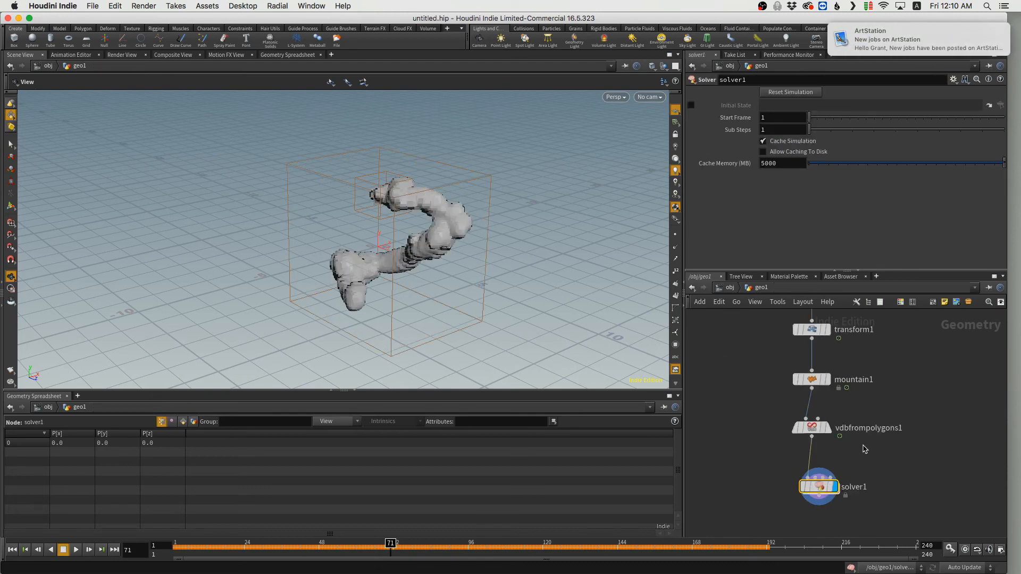
key("ctrl+Up")
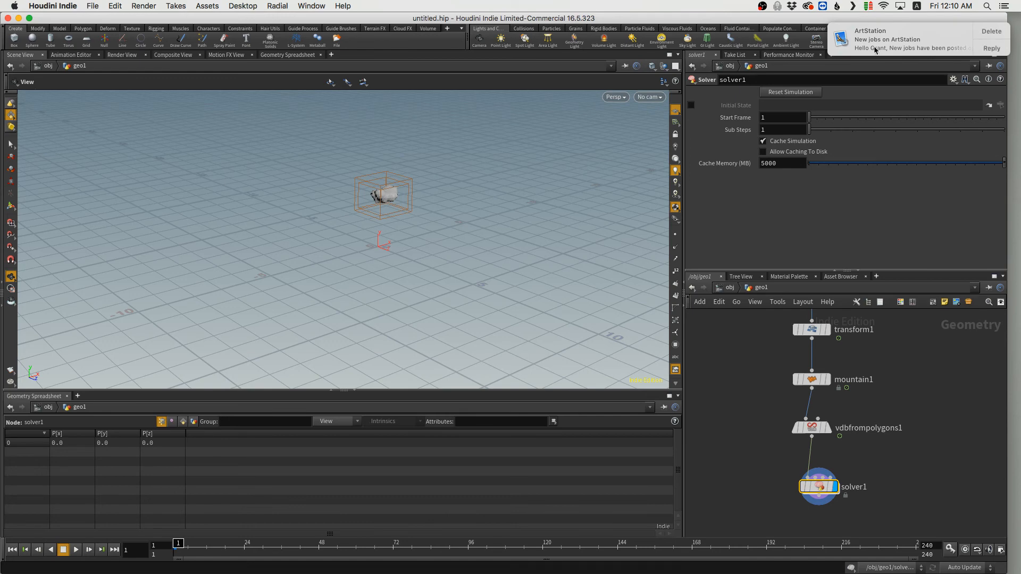
left_click_drag(874, 48, 924, 58)
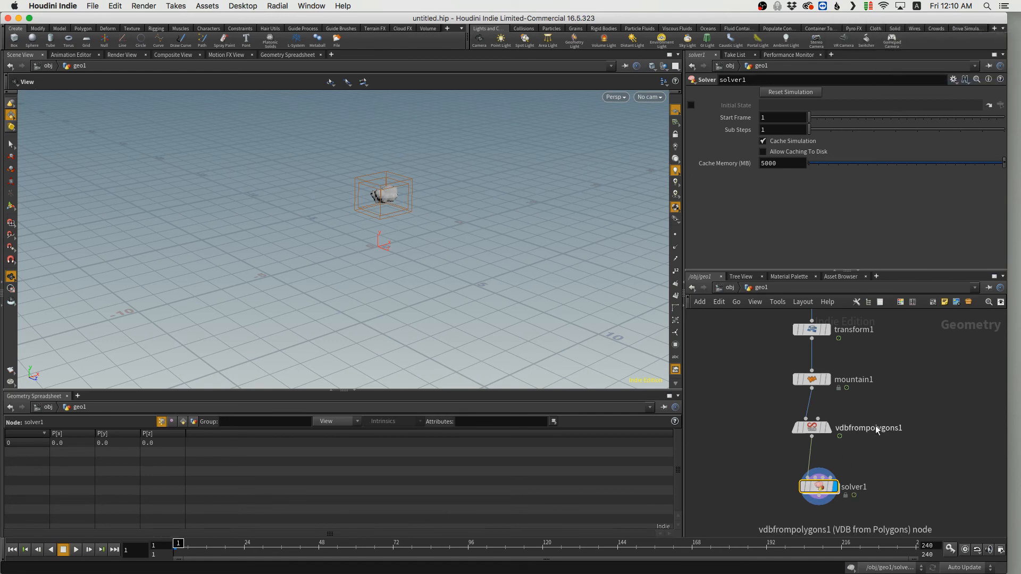
key("Up")
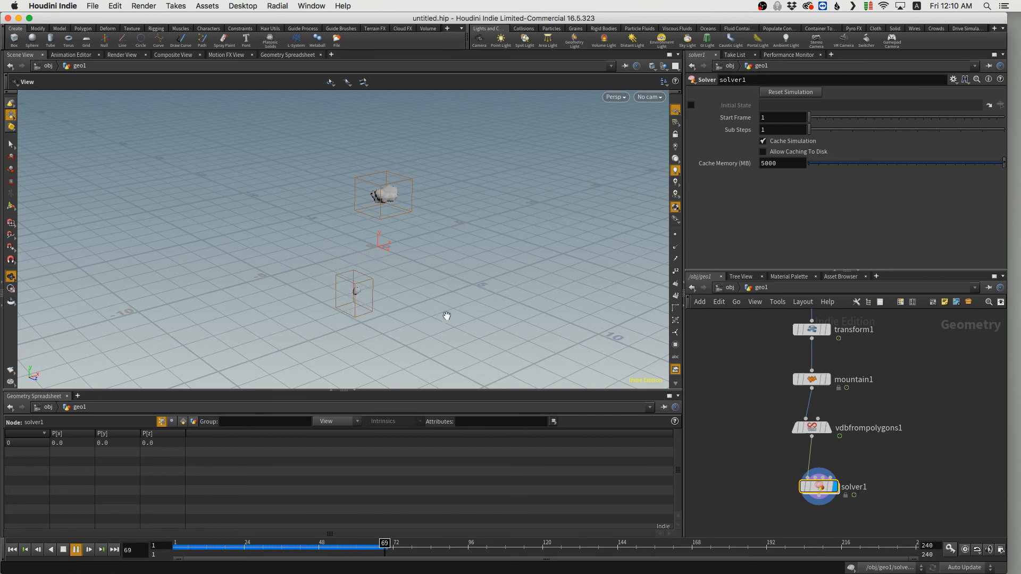
key("Up")
key("ctrl+Up")
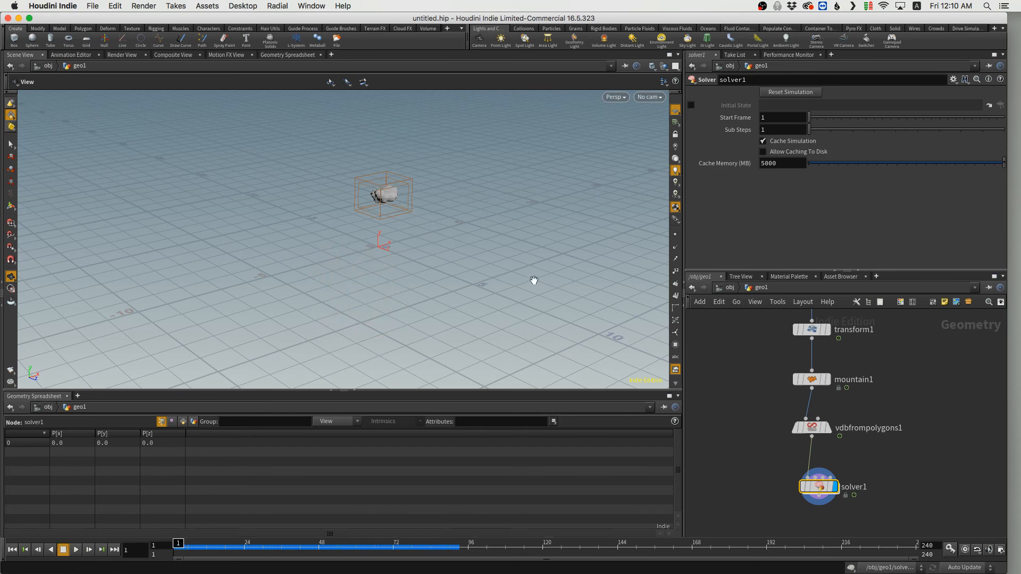
mouse_move(818, 485)
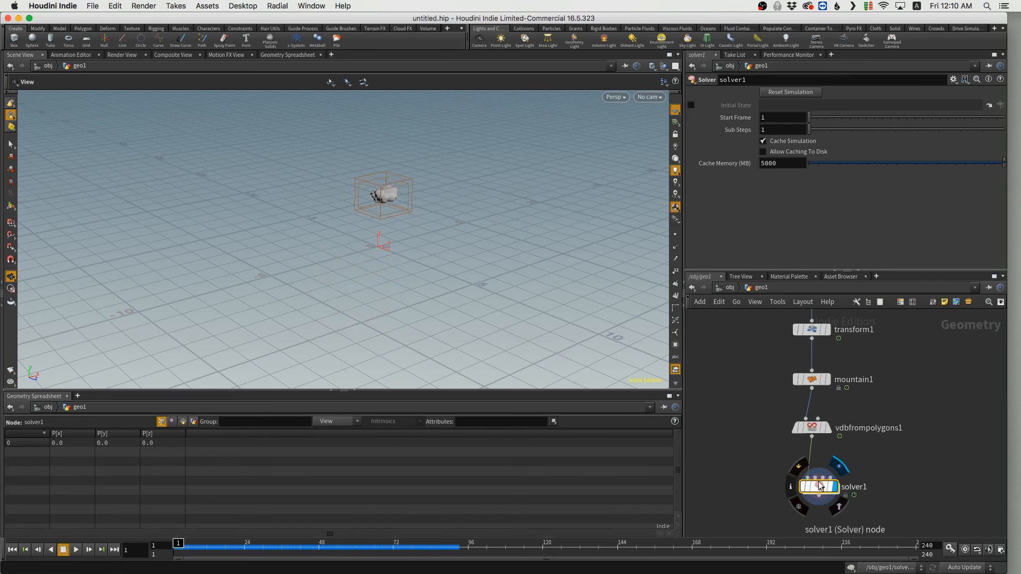
key("Up")
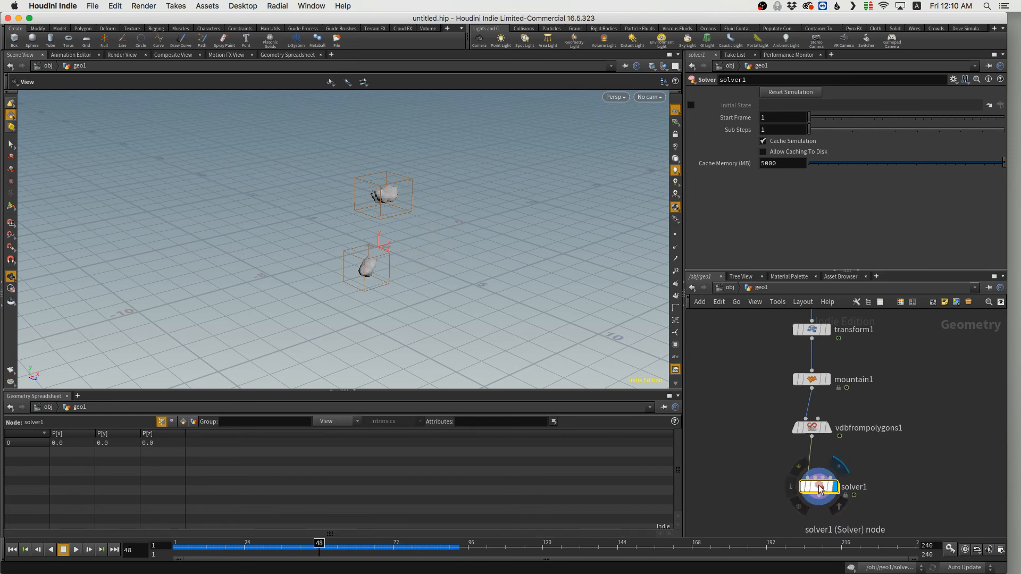
key("ctrl+Up")
Reopen the network inside solver1 and set vdbreshapesdf1's Offset to 0.1.
double_click(818, 486)
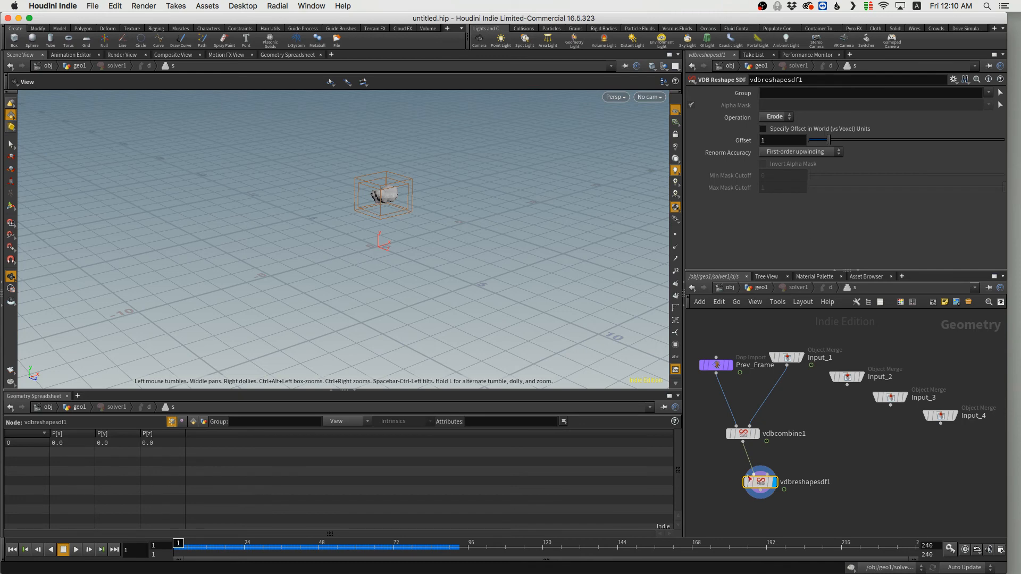
left_click_drag(747, 140, 729, 141)
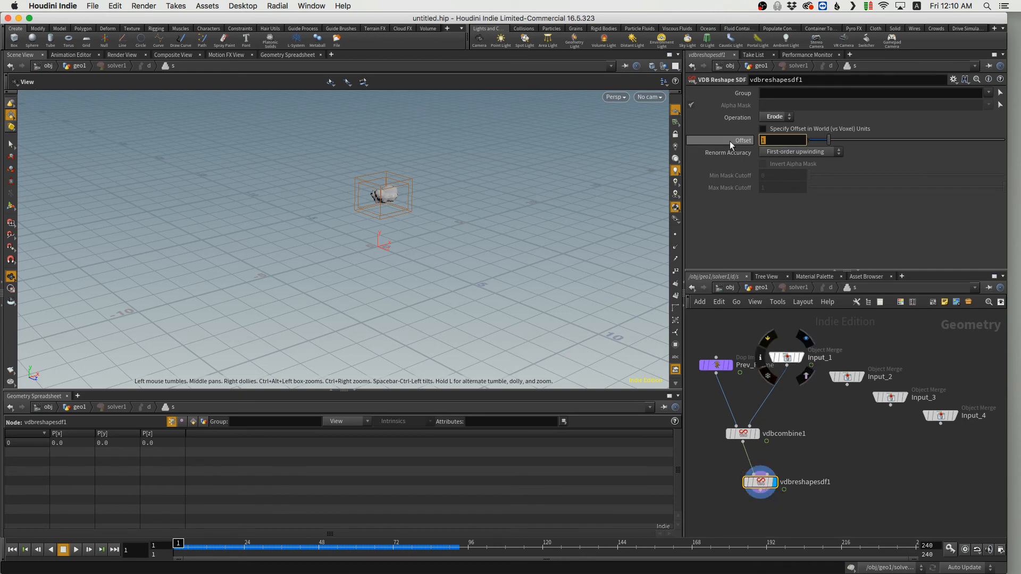
type(".1")
key("Return")
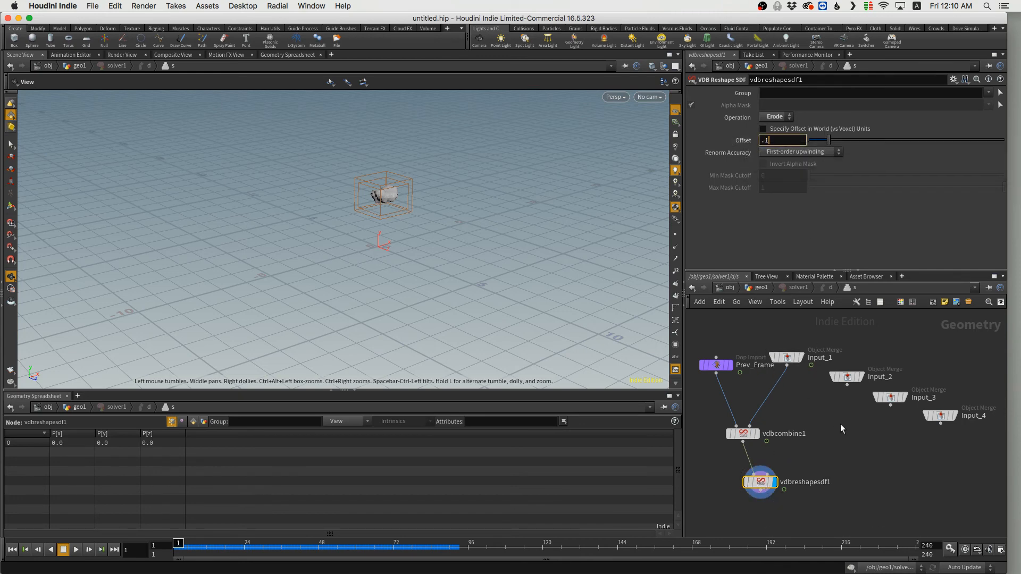
Return to the geo1 network, replay the simulation while examining the eroding trail from another angle, and rewind to frame 1.
key("u")
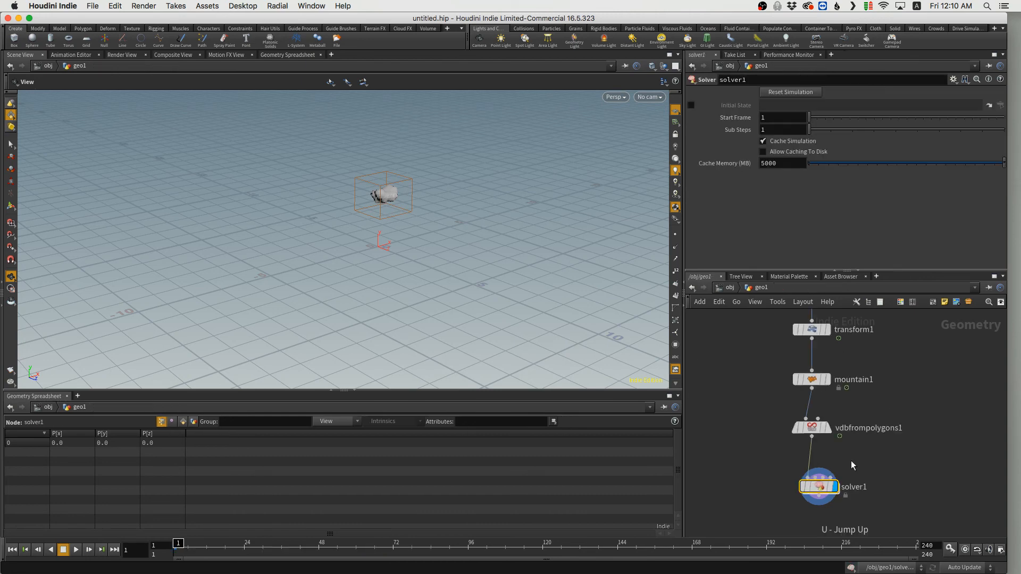
key("Up")
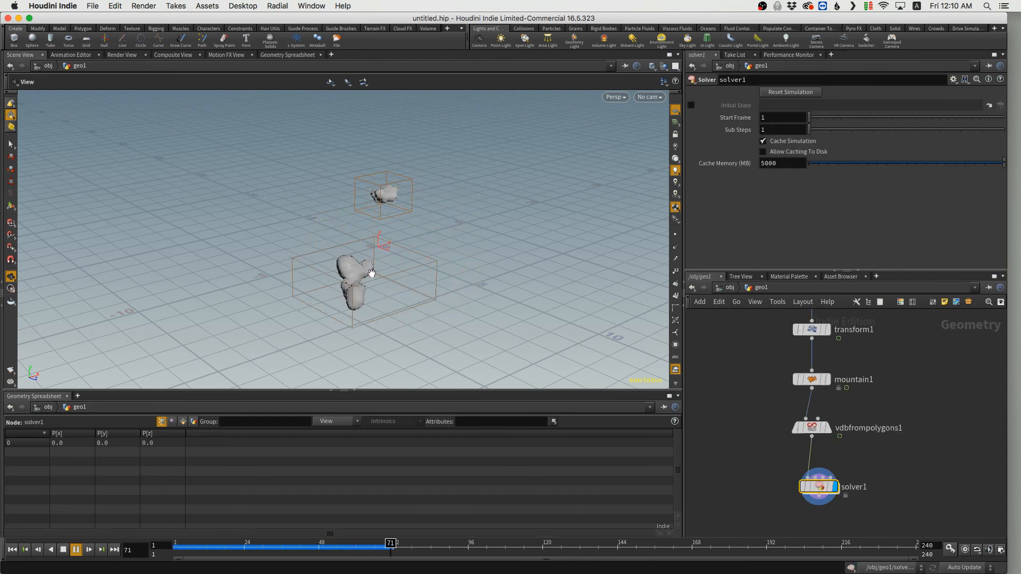
left_click_drag(367, 302, 356, 201)
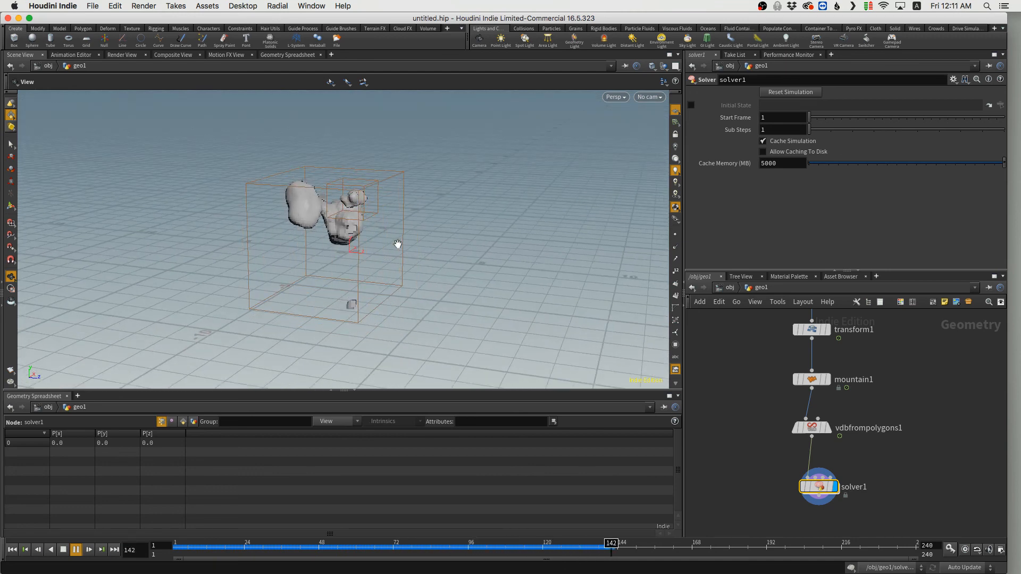
key("ctrl+Up")
Reopen the network inside solver1 and space the Prev_Frame and Input_1 nodes farther apart above vdbcombine1.
double_click(819, 486)
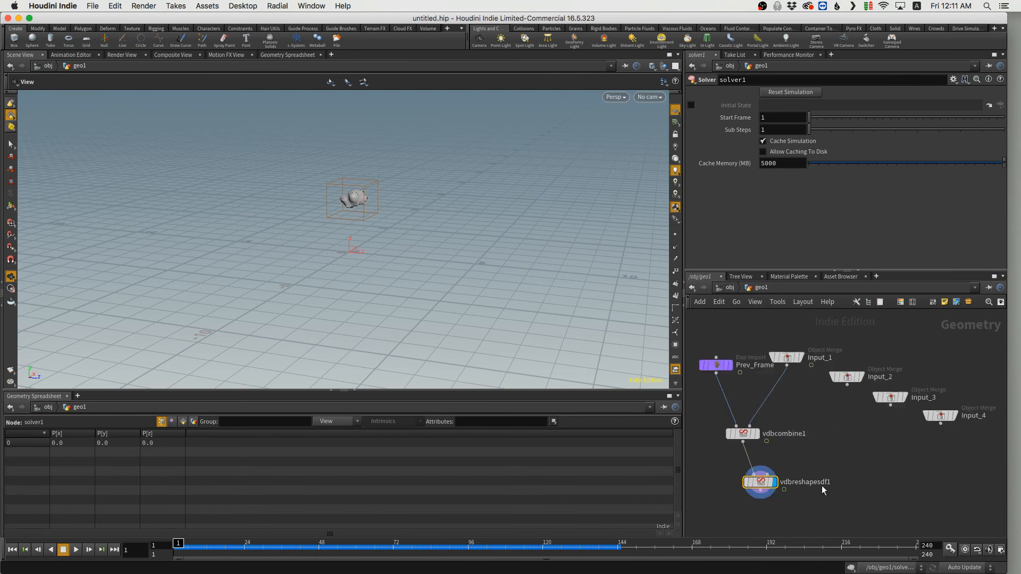
middle_click_drag(799, 450, 835, 463)
left_click_drag(751, 378, 723, 358)
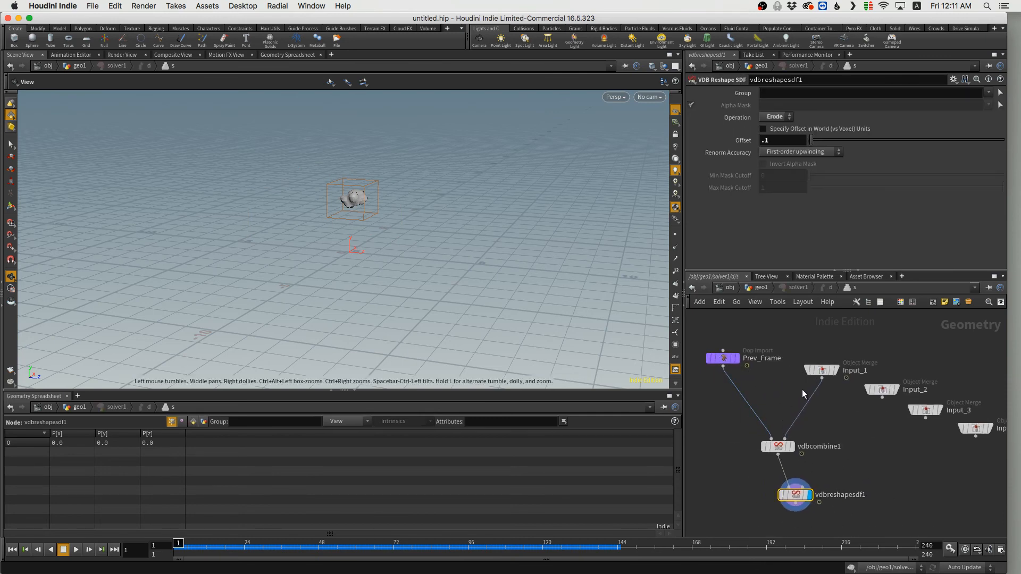
mouse_move(822, 379)
left_click_drag(823, 379, 827, 361)
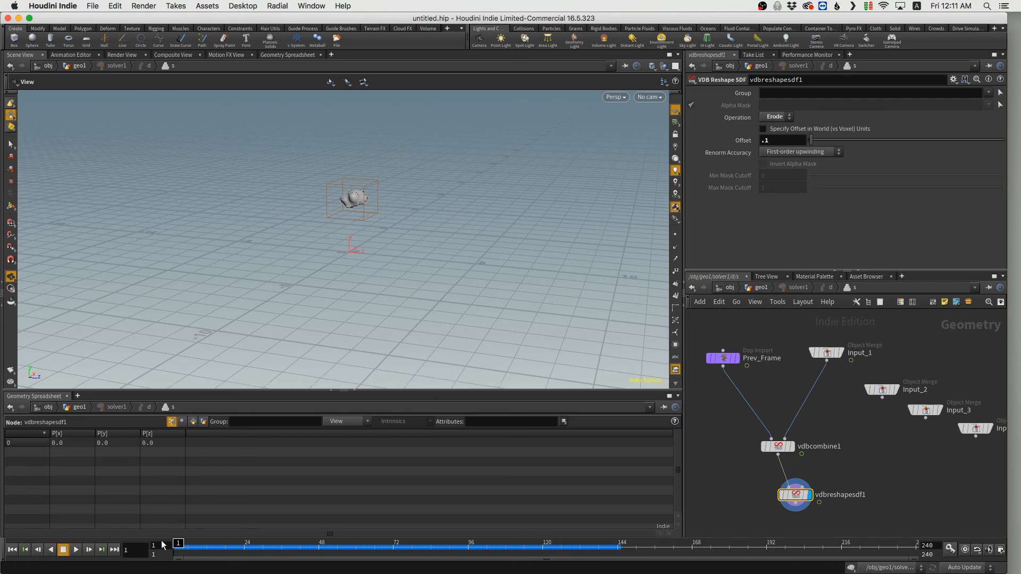
mouse_move(725, 356)
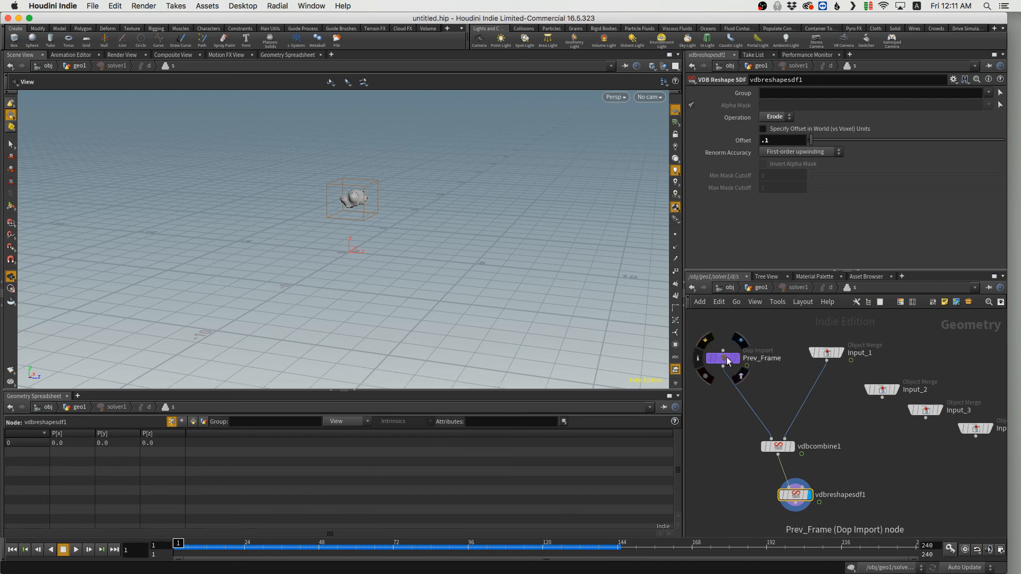
left_click_drag(719, 356, 720, 350)
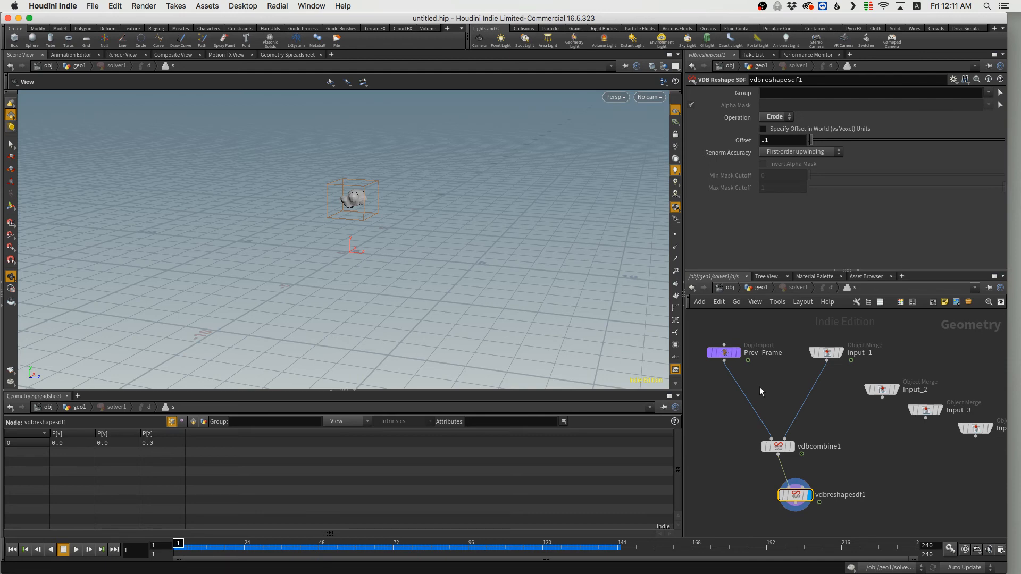
Insert a Switch node between Prev_Frame and vdbcombine1 and connect Input_1 as its second input.
key("Tab")
type("switch")
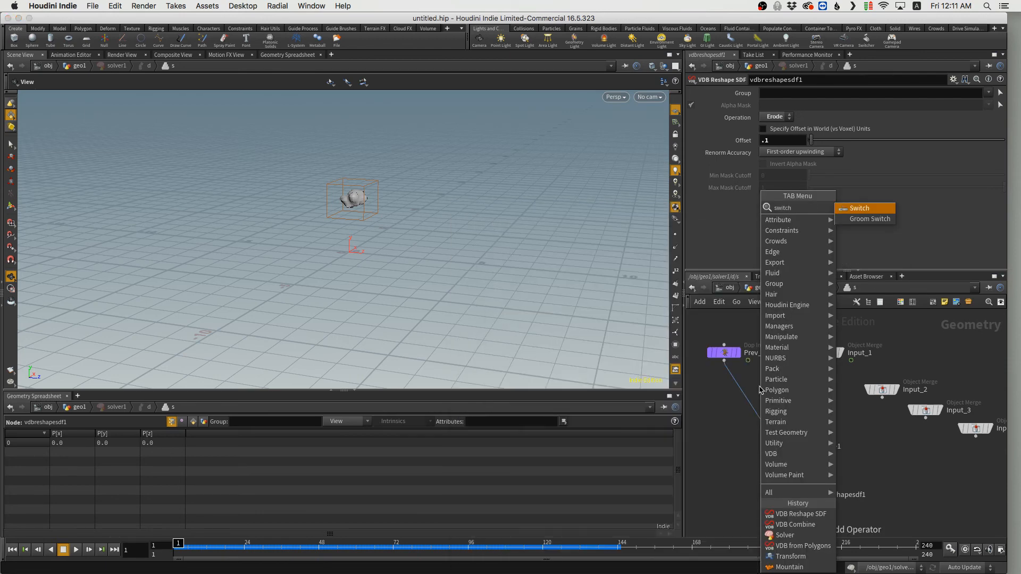
key("Return")
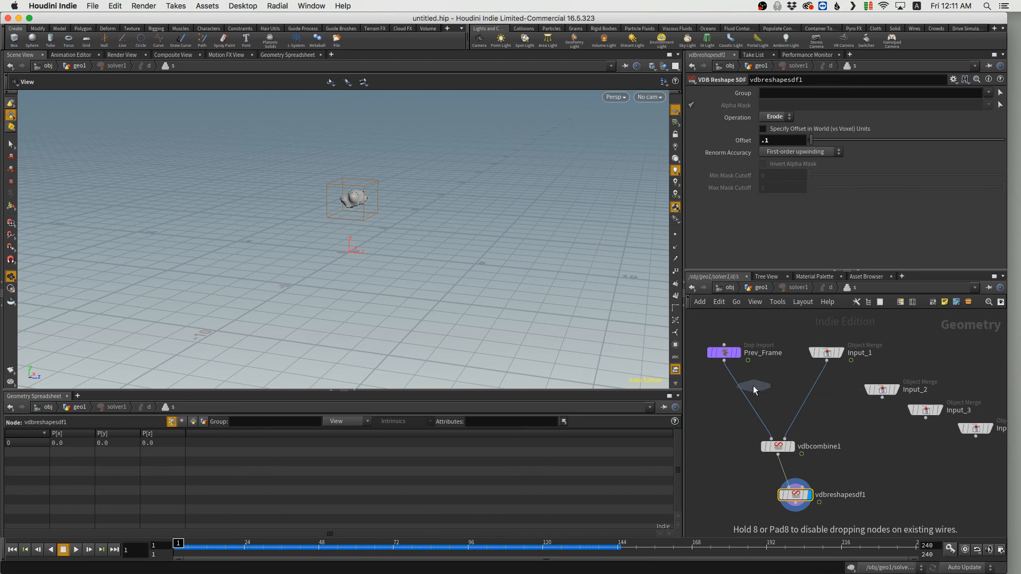
left_click(745, 391)
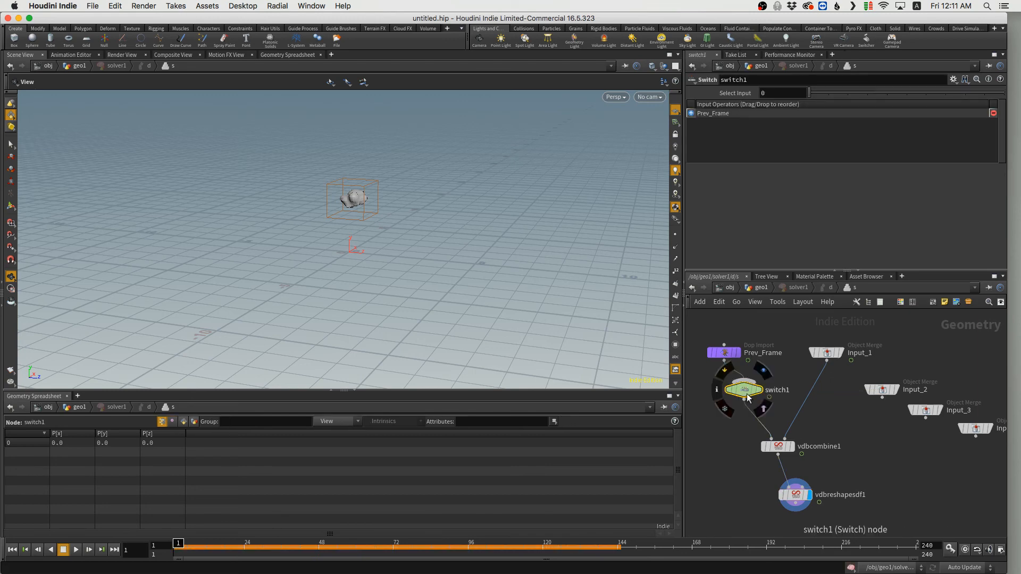
left_click_drag(747, 397, 749, 409)
left_click(825, 362)
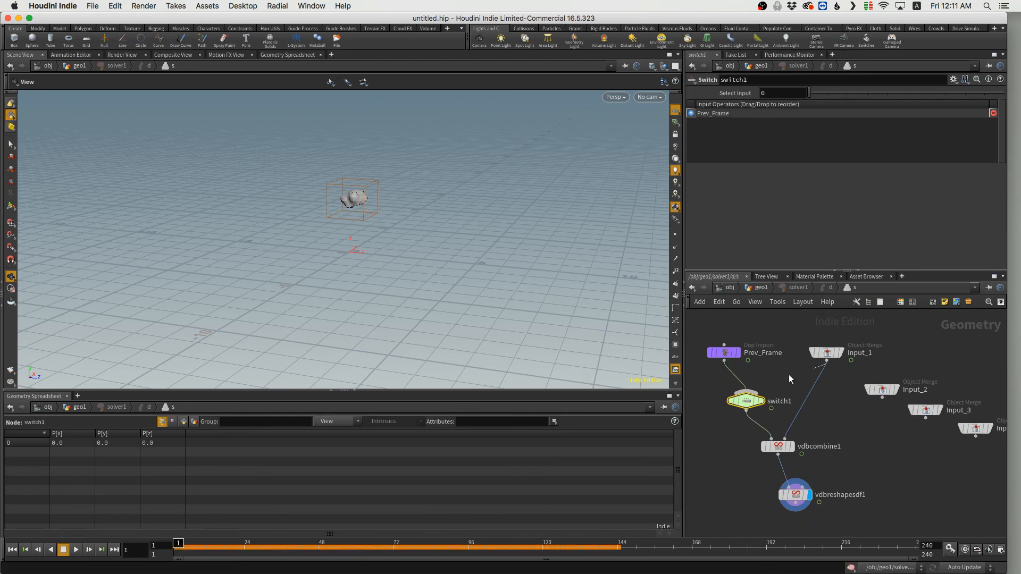
left_click(746, 396)
Try switch1's Select Input at 1 and 0, and enter the expression $F==1 for it.
left_click_drag(812, 93, 828, 93)
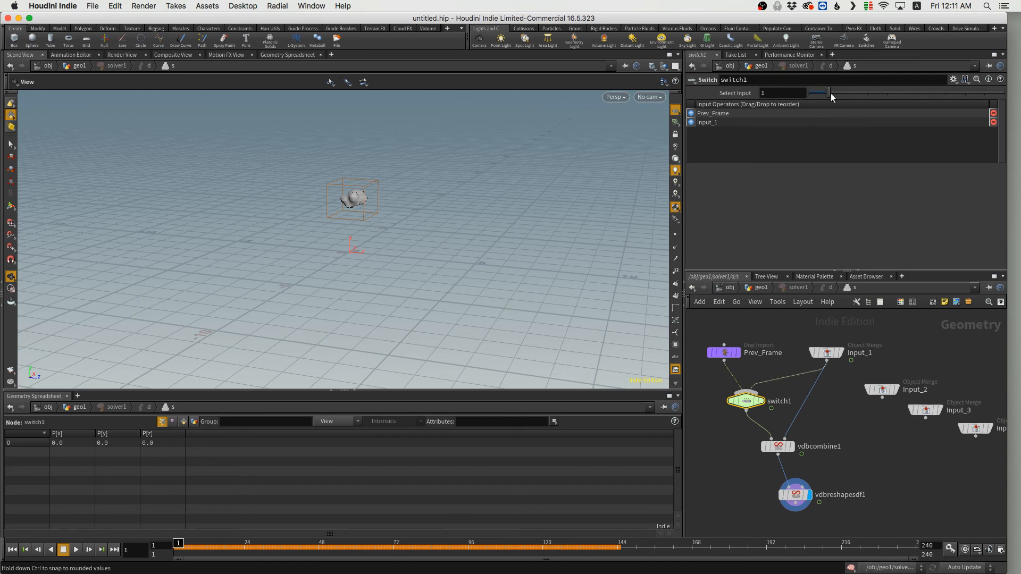
mouse_move(836, 352)
left_click_drag(828, 93, 721, 94)
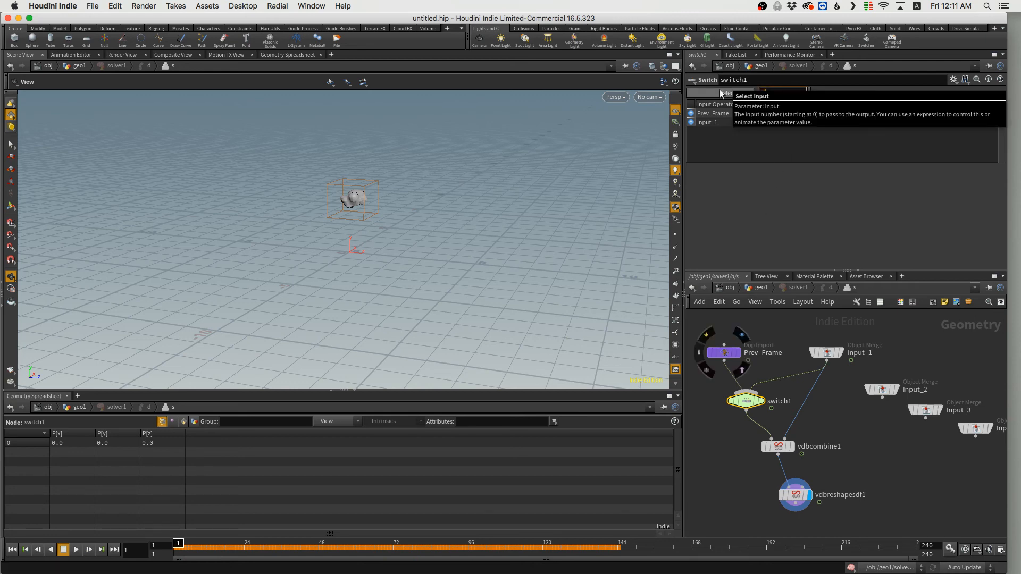
type("$F")
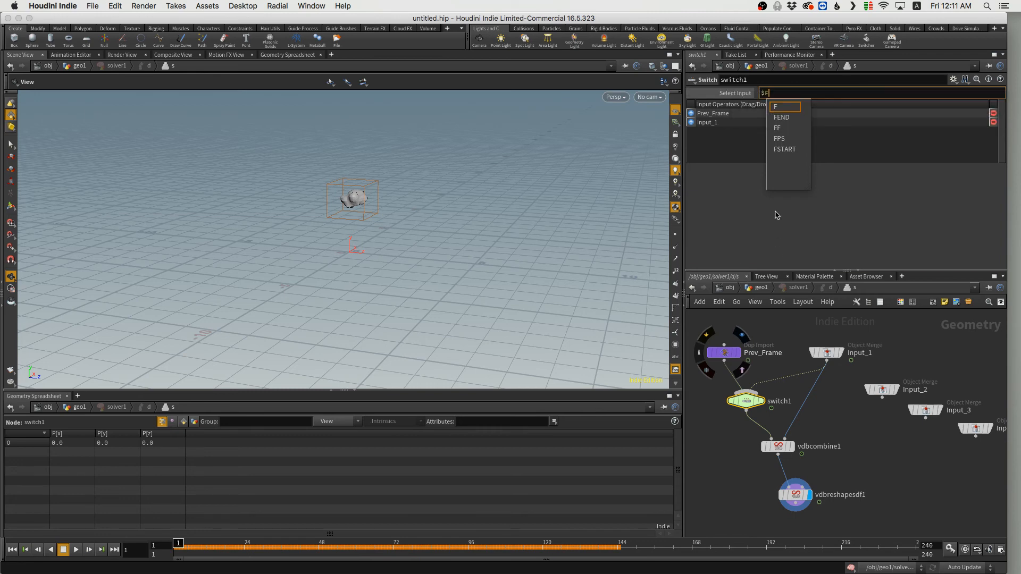
type("=1")
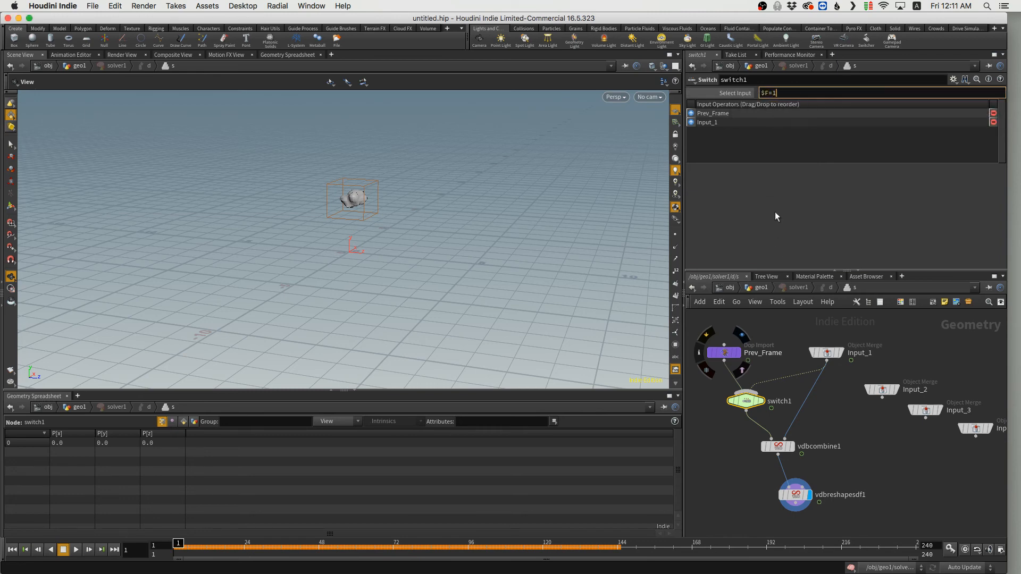
key("Return")
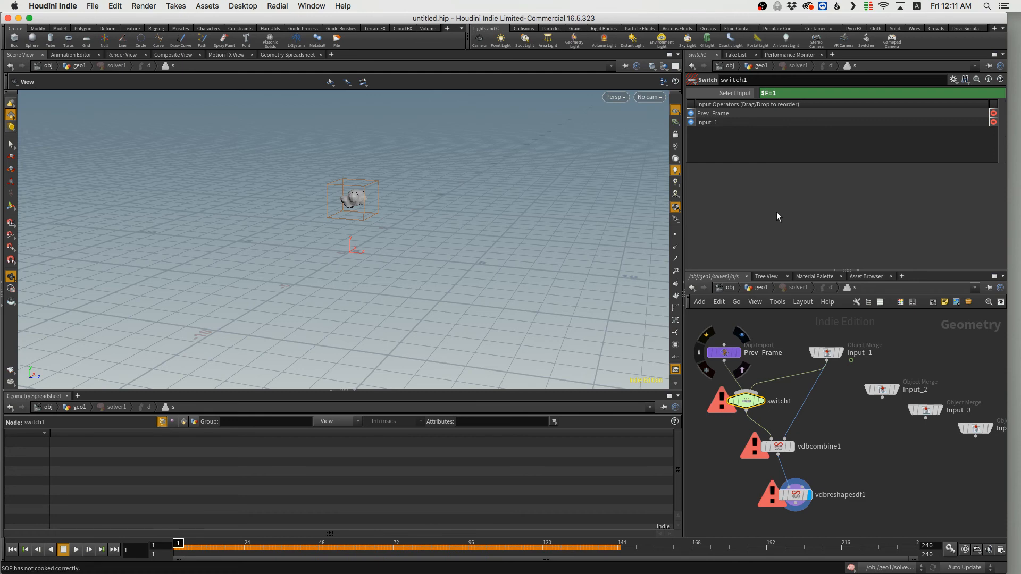
left_click(774, 94)
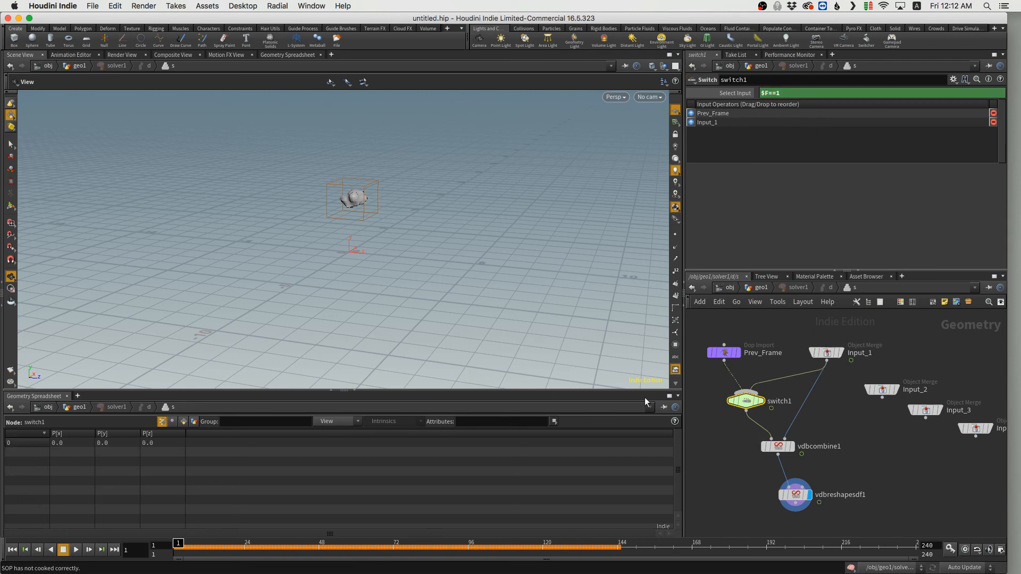
Check switch1's evaluated Select Input and expression at frames 1 and 2, and return to frame 1.
mouse_move(748, 401)
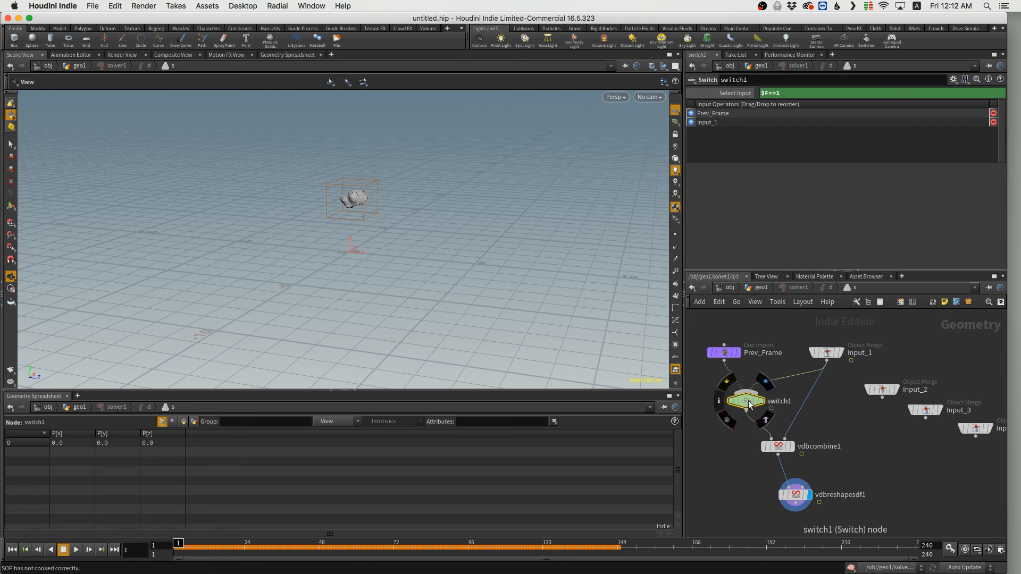
left_click(742, 96)
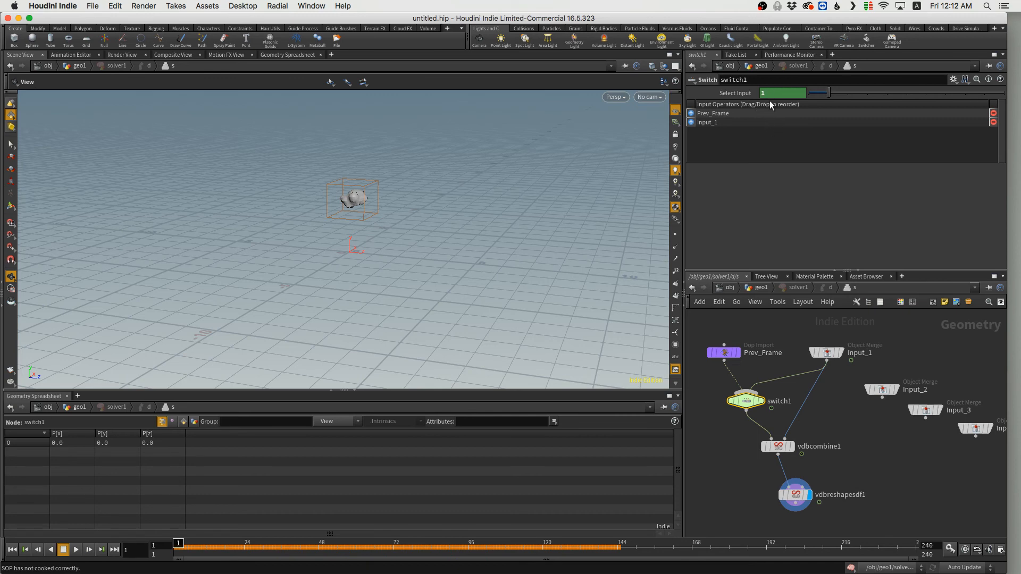
mouse_move(837, 366)
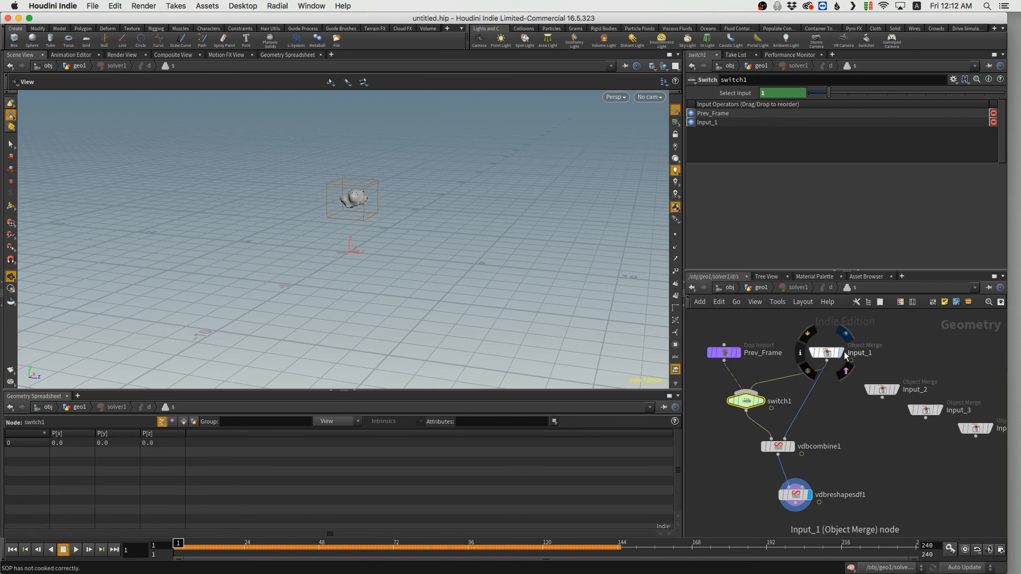
mouse_move(722, 357)
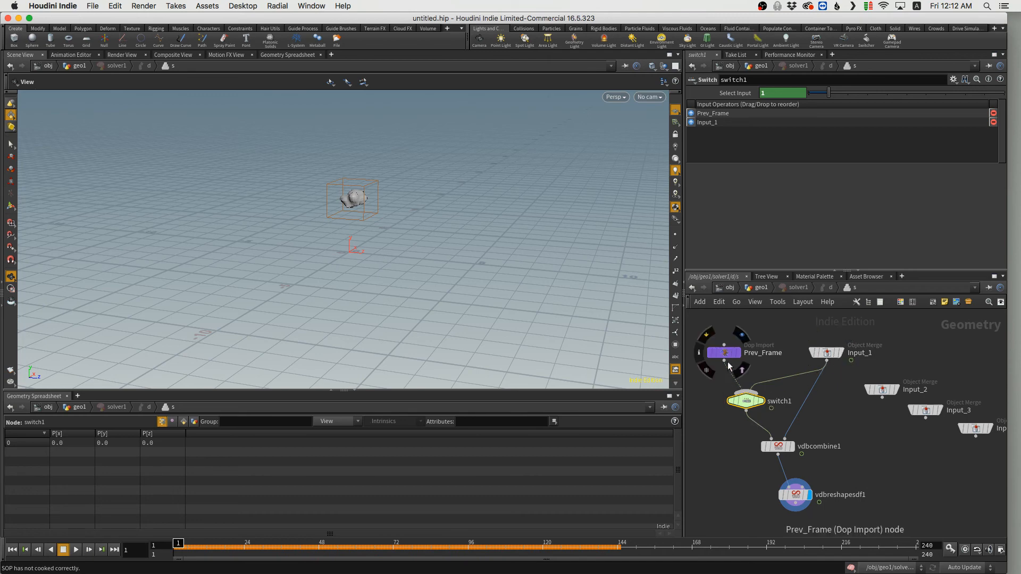
left_click(89, 549)
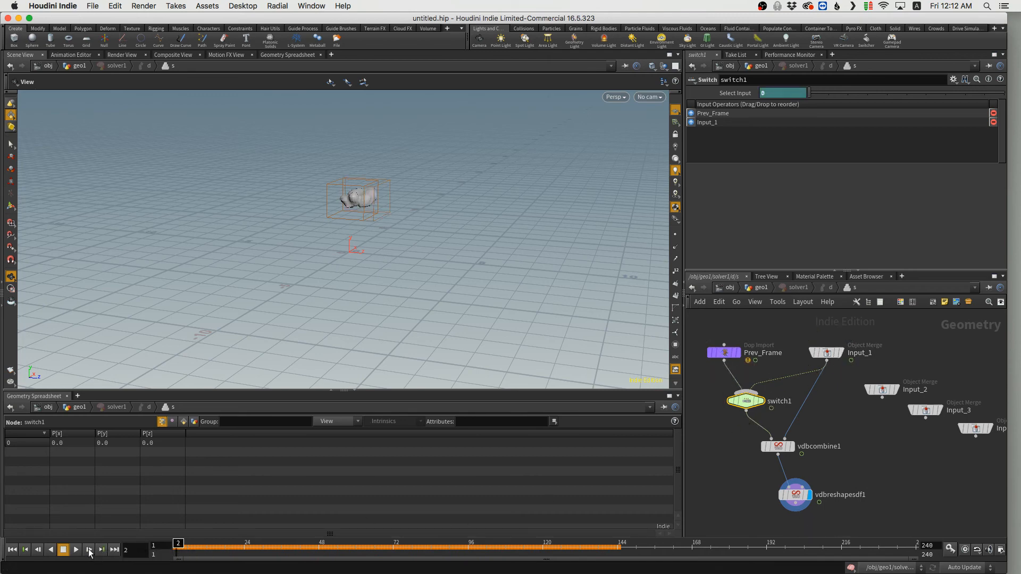
left_click(732, 94)
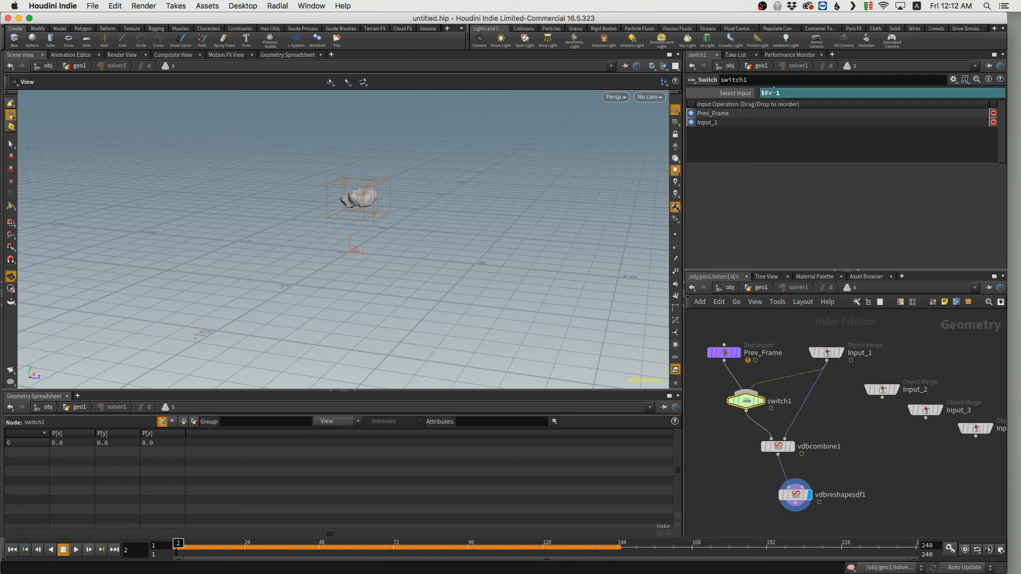
left_click(747, 94)
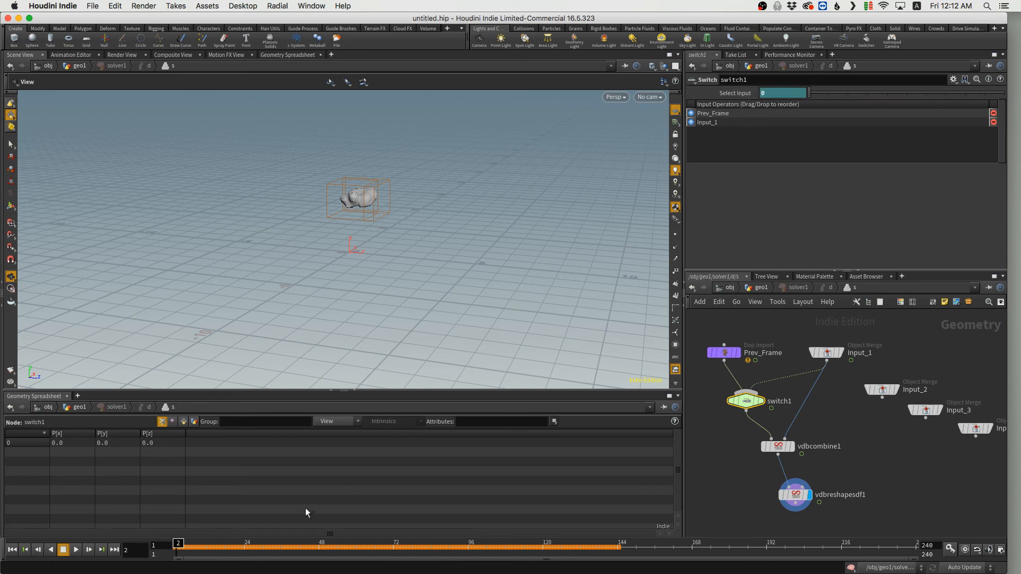
left_click(177, 543)
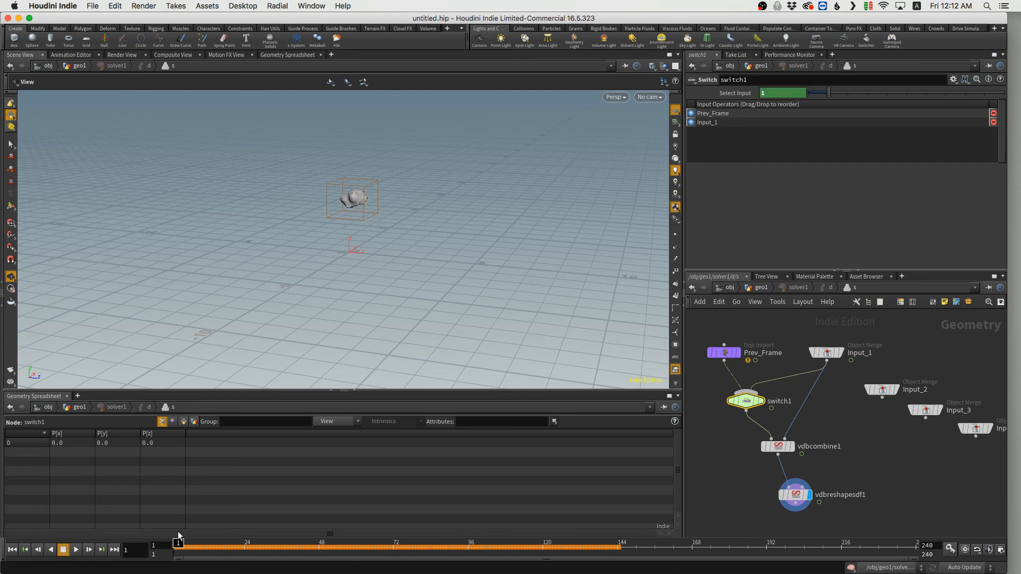
Return to the geo1 network, play the simulation to about frame 41, and rewind to frame 1.
key("u")
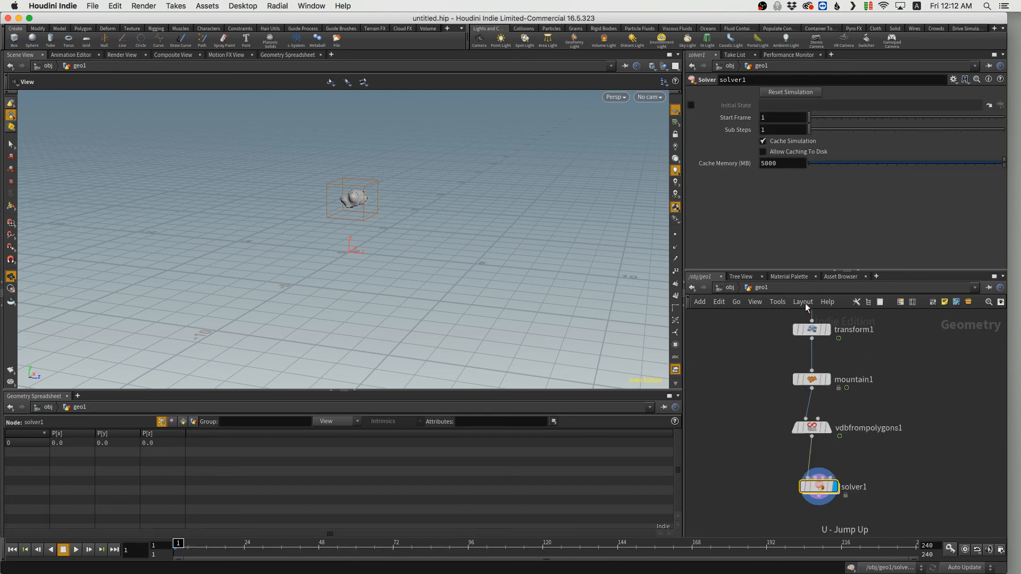
key("Up")
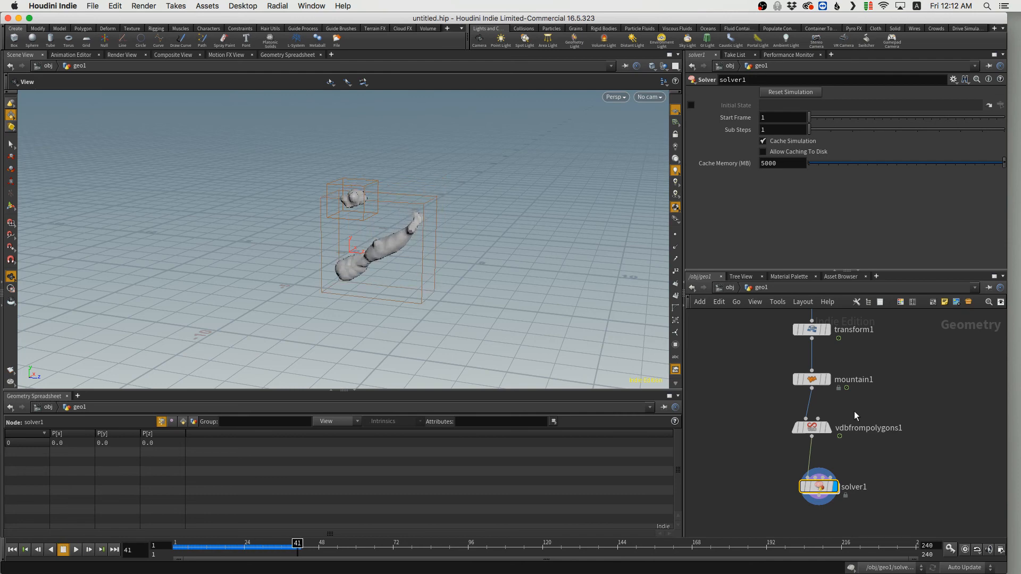
key("ctrl+Up")
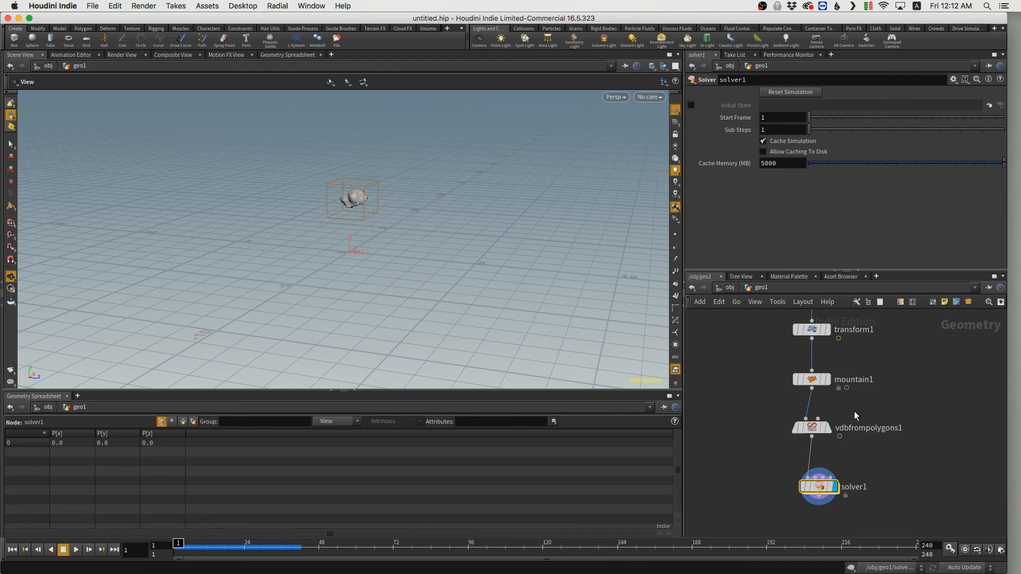
left_click_drag(818, 486, 816, 494)
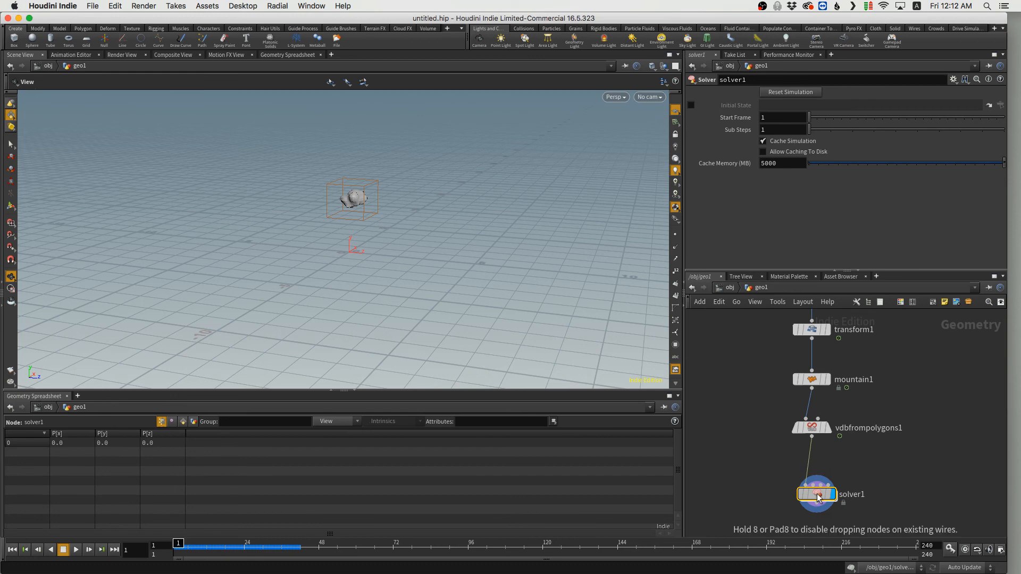
Add a second Scene View pane tab to the viewport pane.
left_click(331, 55)
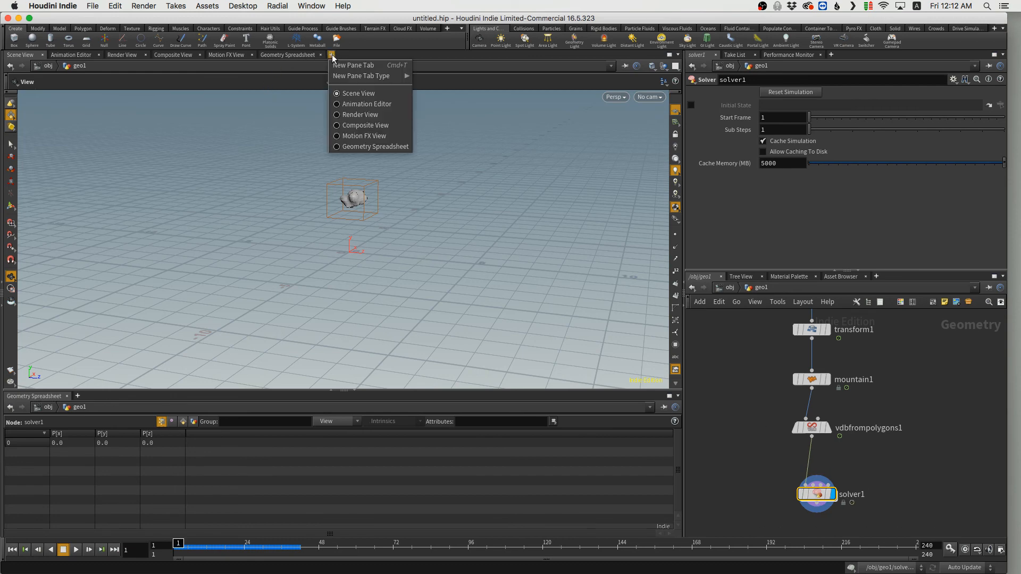
mouse_move(375, 78)
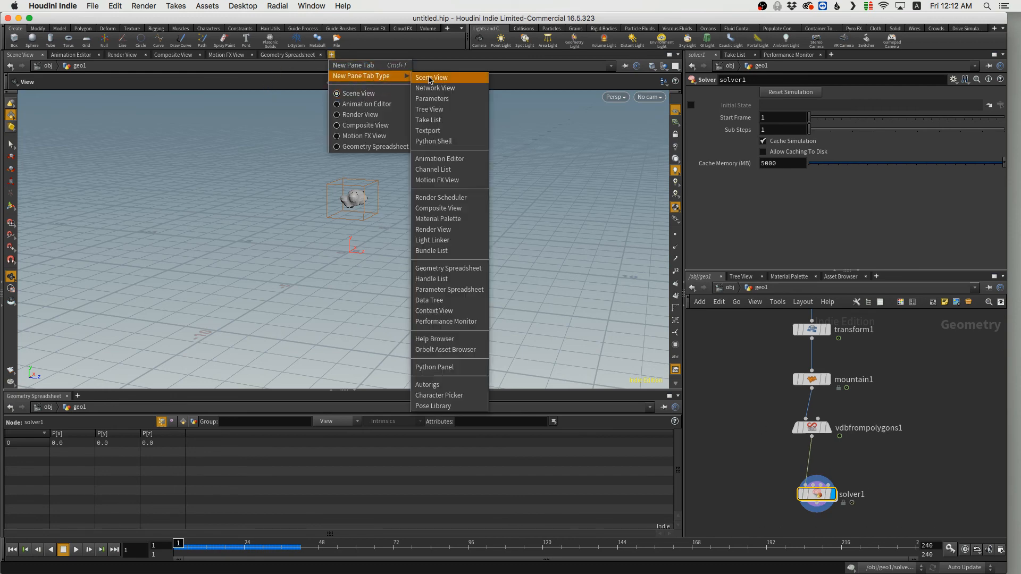
left_click(437, 78)
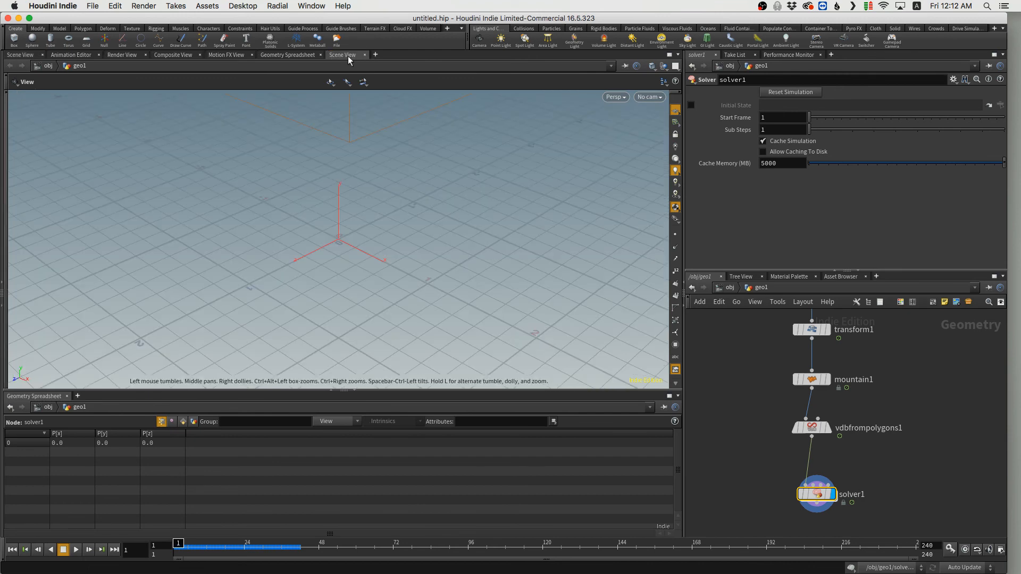
Play the simulation in the new Scene View to about frame 110 and examine the eroded trail.
right_click_drag(529, 275, 431, 237)
left_click_drag(430, 237, 470, 215)
right_click_drag(503, 221, 491, 239)
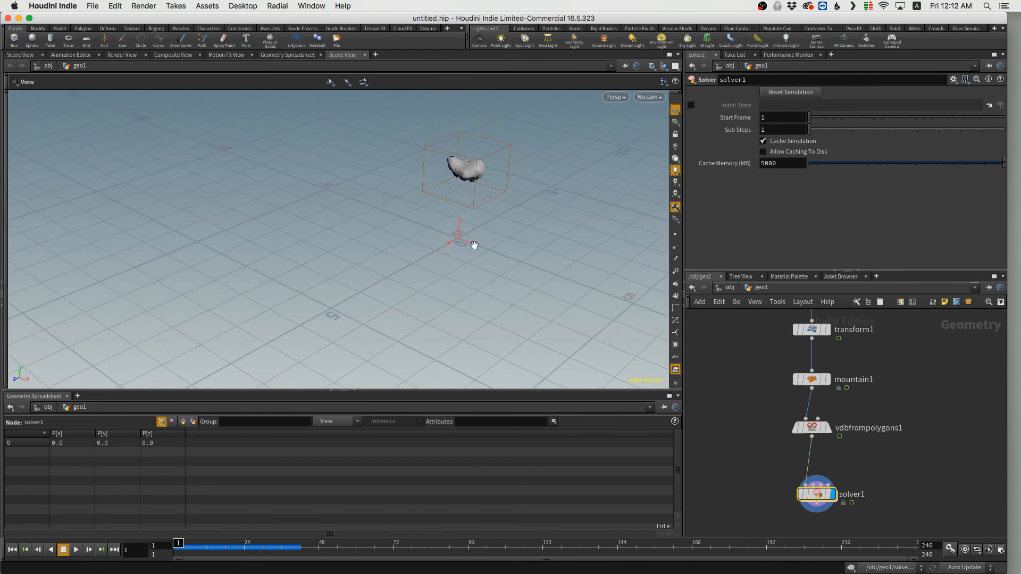
left_click_drag(474, 246, 395, 236)
key("Up")
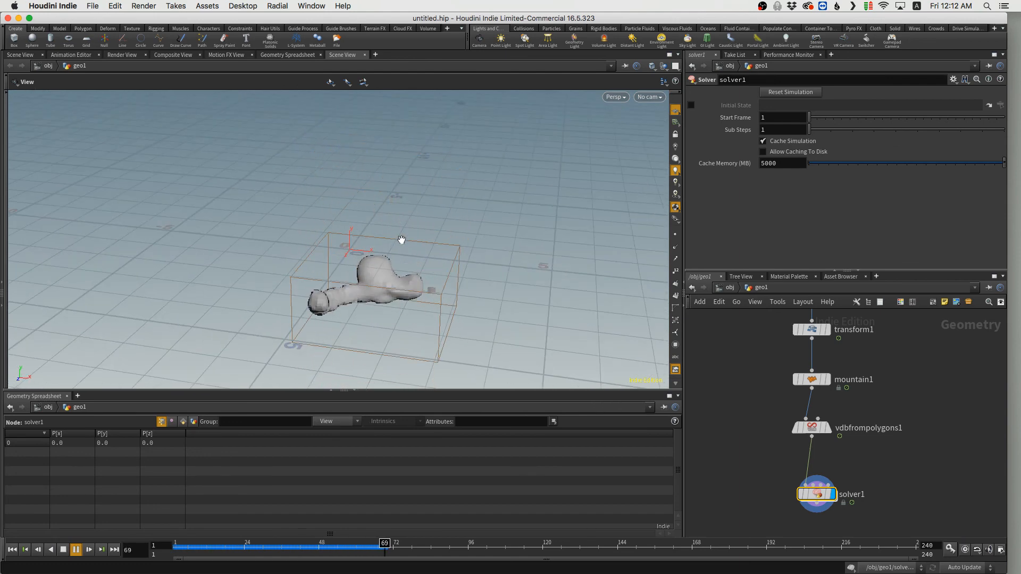
key("Up")
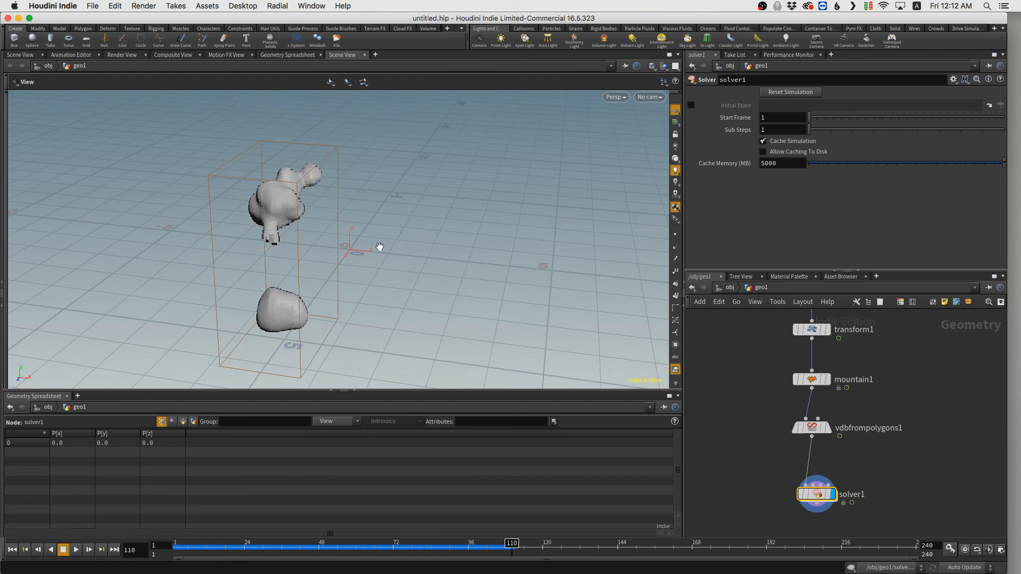
right_click_drag(380, 247, 289, 266)
left_click_drag(290, 266, 349, 259)
right_click_drag(391, 288, 313, 289)
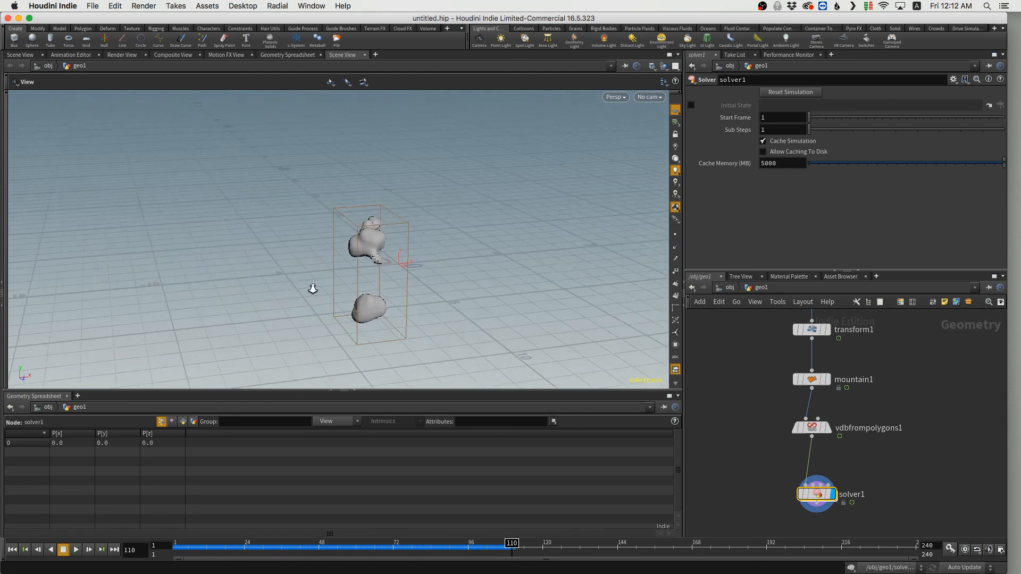
middle_click_drag(392, 289, 326, 228)
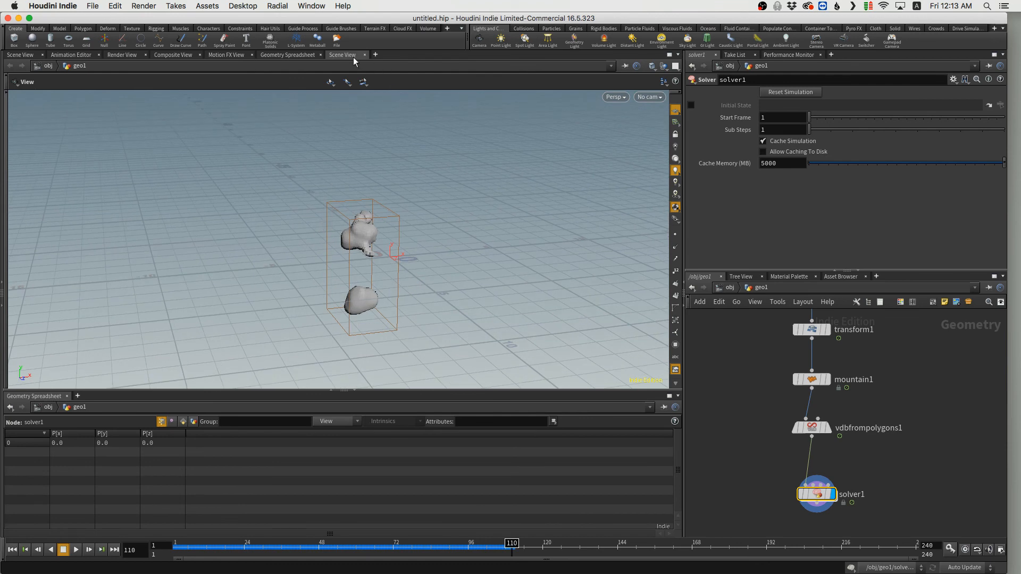
Close the original Scene View tab and inspect the eroded trail from several angles in the new one.
left_click(20, 54)
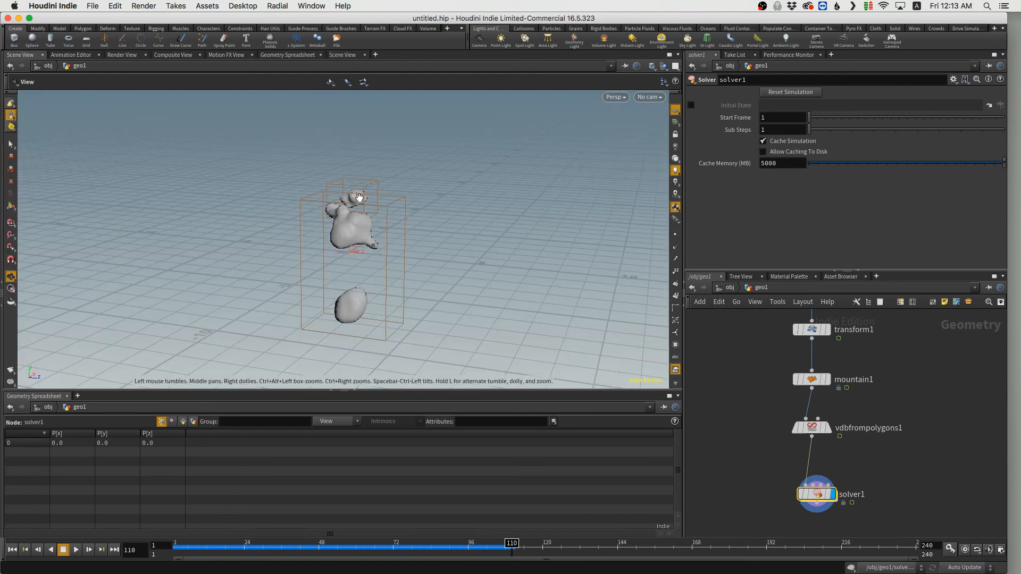
left_click(43, 55)
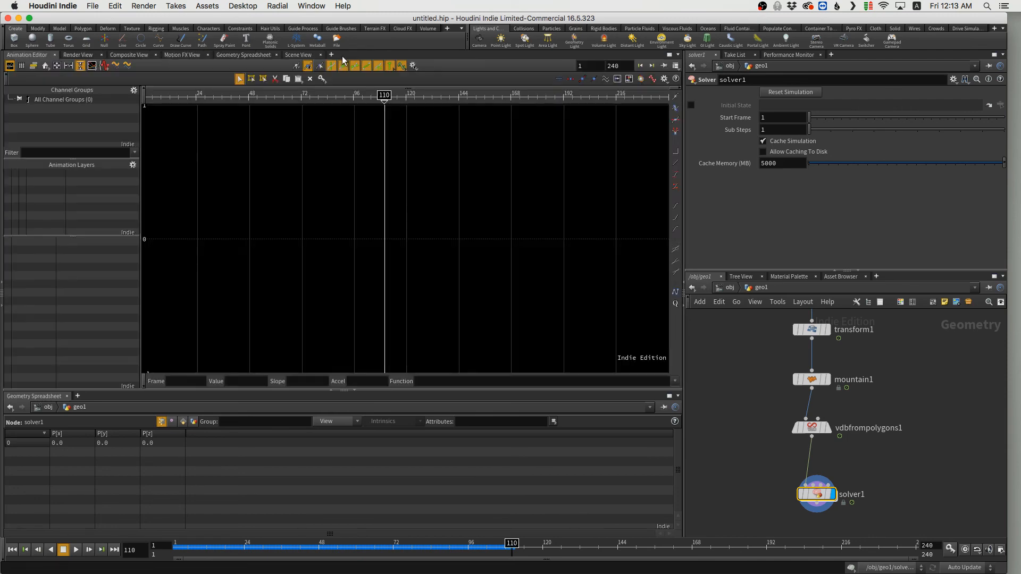
left_click(312, 53)
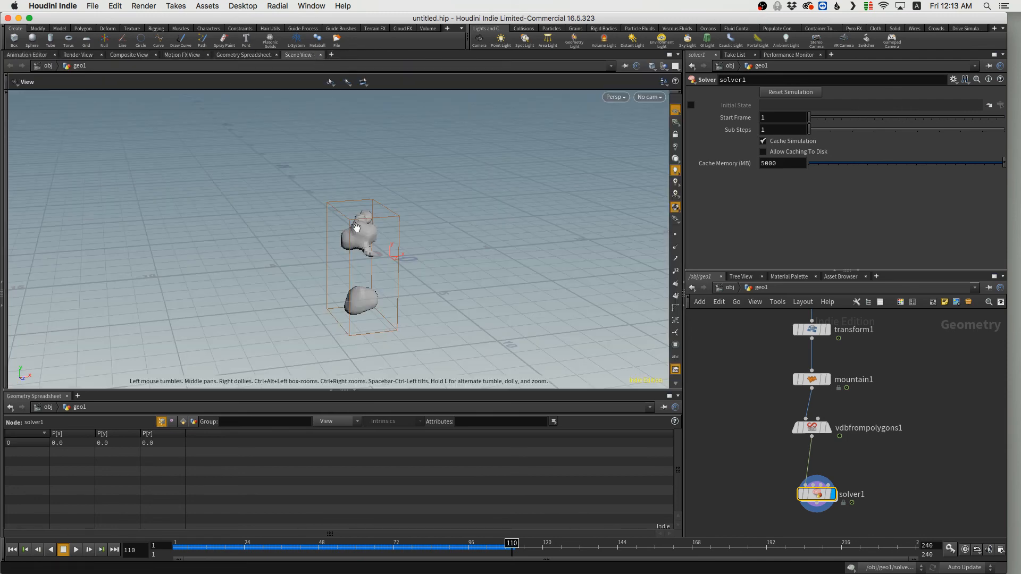
right_click_drag(463, 264, 394, 266)
left_click_drag(413, 295, 478, 278)
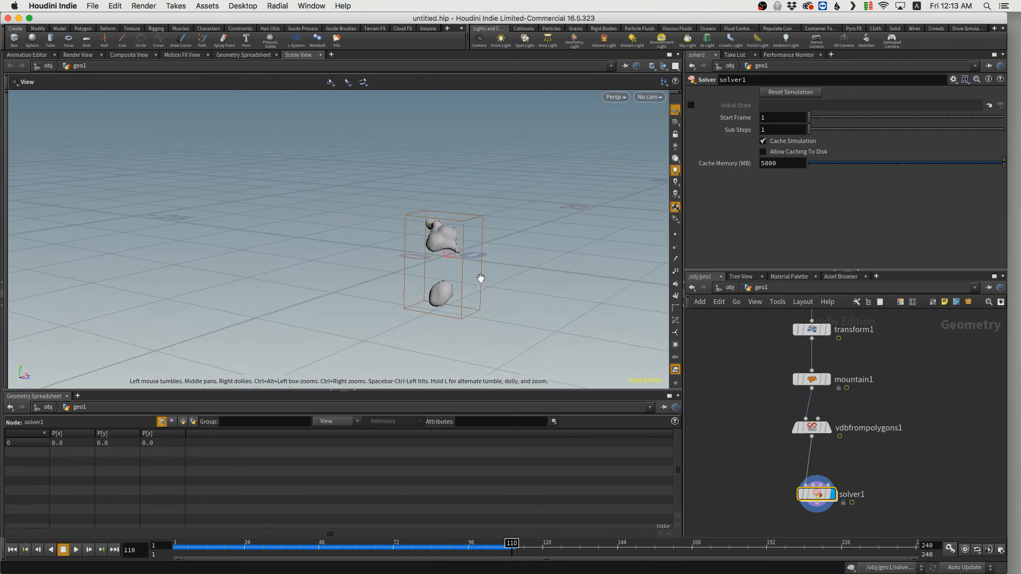
middle_click_drag(407, 251, 337, 225)
left_click_drag(337, 226, 371, 260)
right_click_drag(371, 260, 402, 267)
middle_click_drag(402, 267, 397, 200)
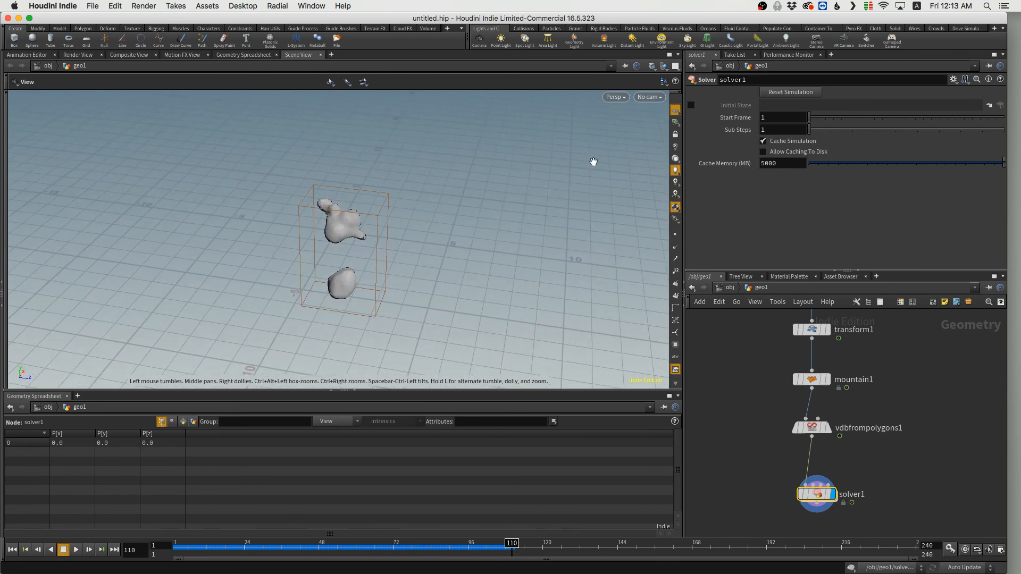
Resume the simulation from frame 110 to about frame 208 and examine the eroded pieces from a lower angle.
left_click(663, 66)
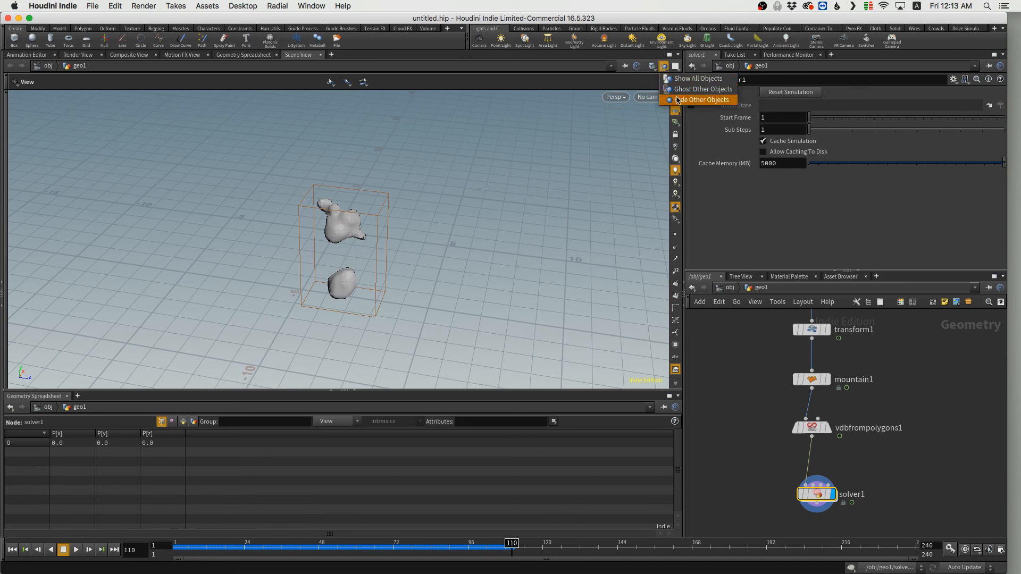
left_click(535, 197)
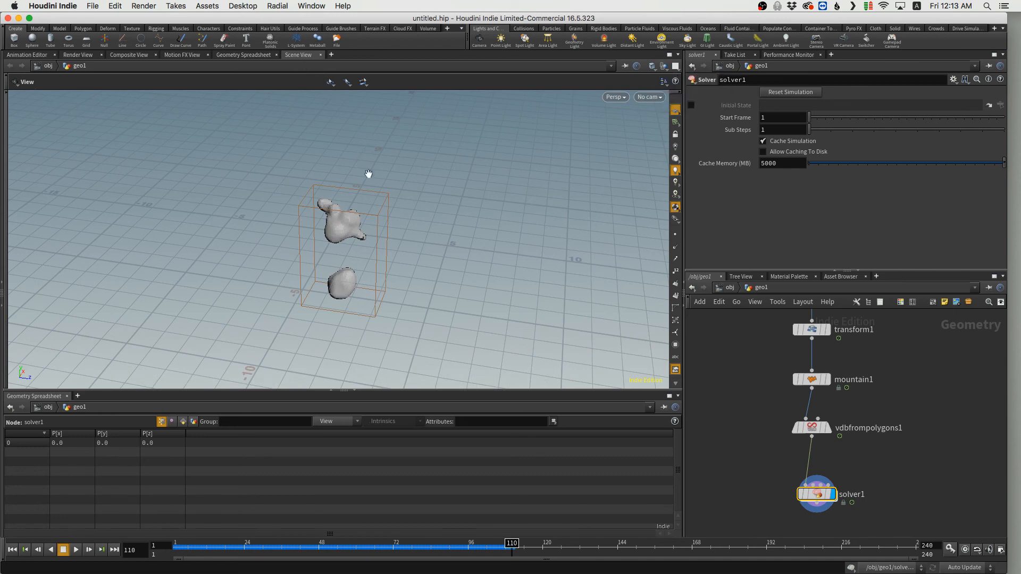
left_click_drag(366, 198, 483, 201)
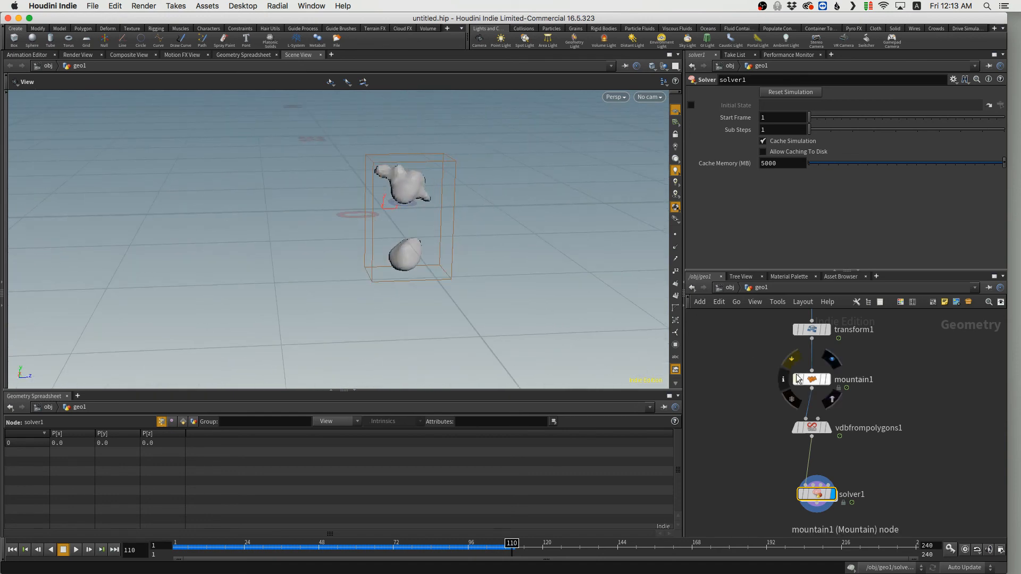
key("Up")
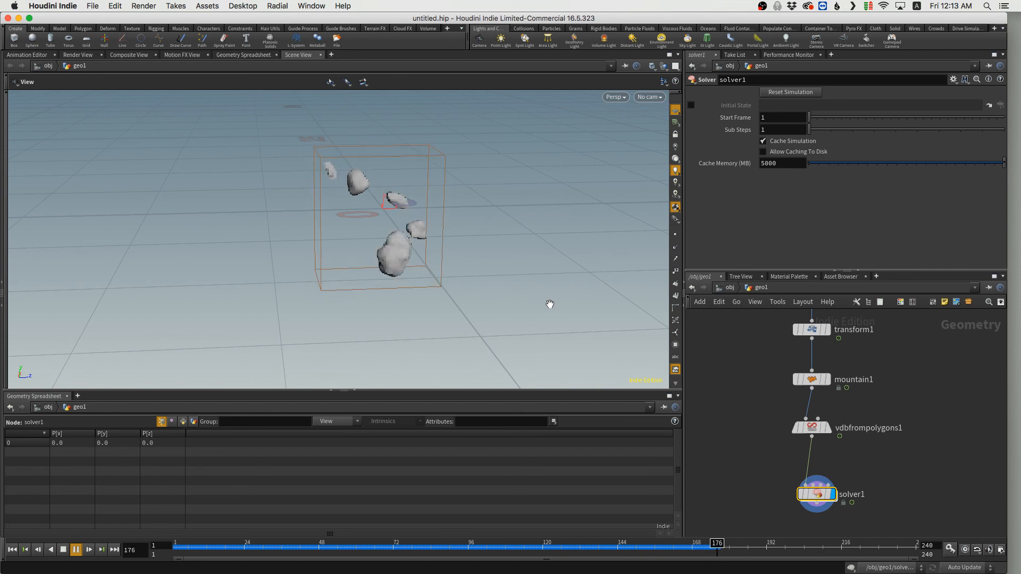
key("Up")
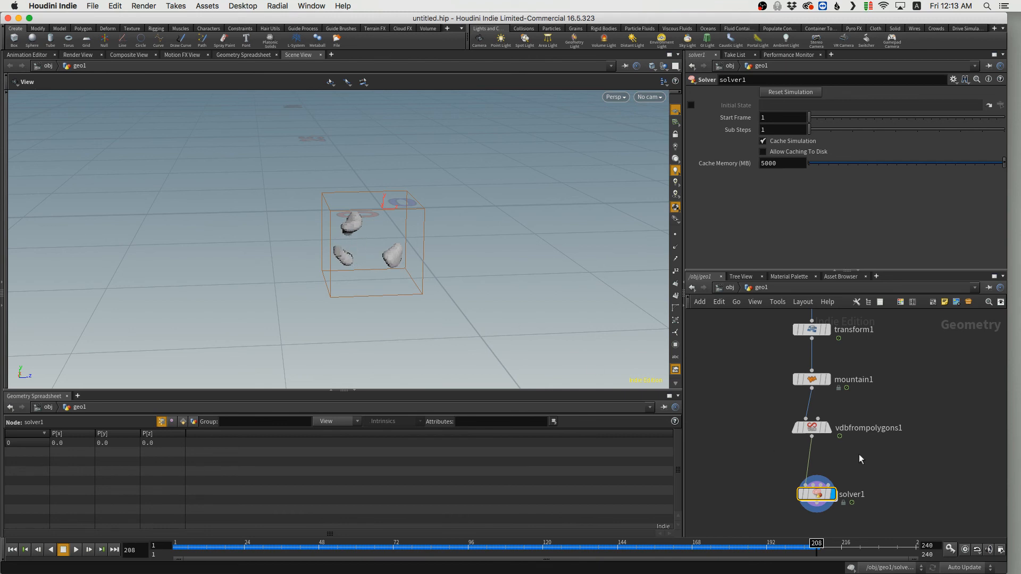
Display the mountain1 node's output and set sphere1's Uniform Scale to about 1.06.
scroll(897, 413, "down", 3)
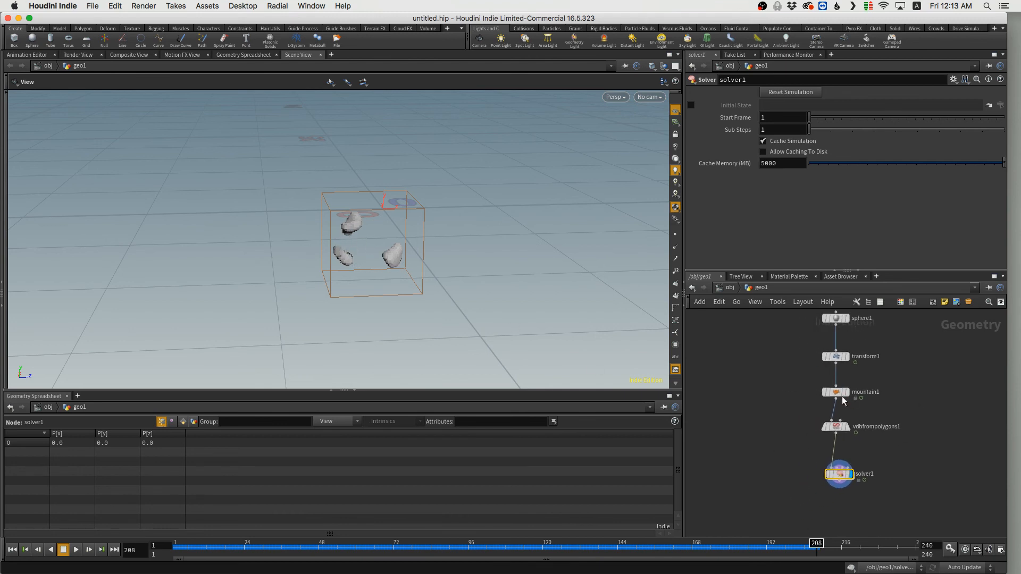
left_click(850, 396)
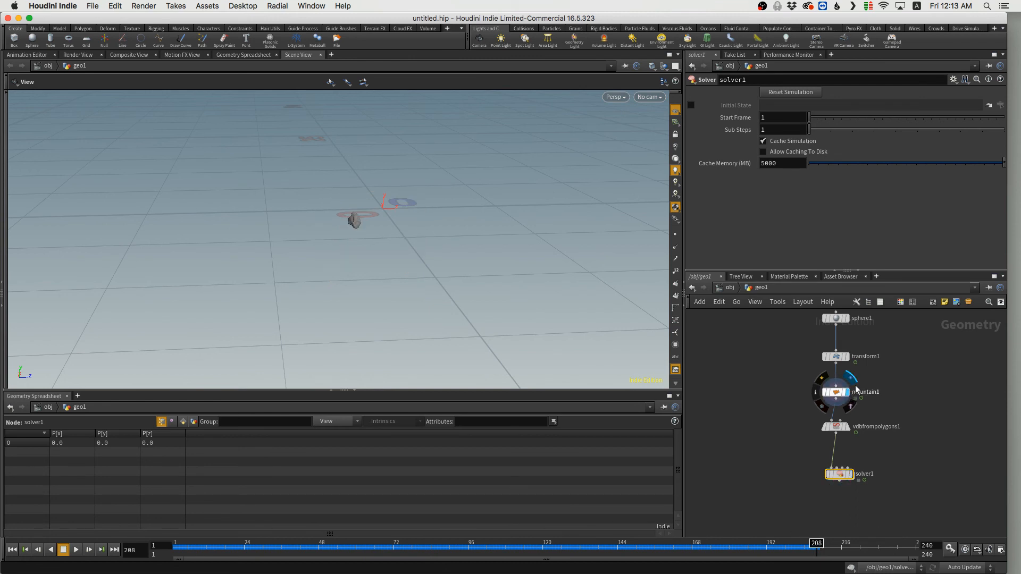
middle_click_drag(905, 381, 836, 435)
left_click(779, 362)
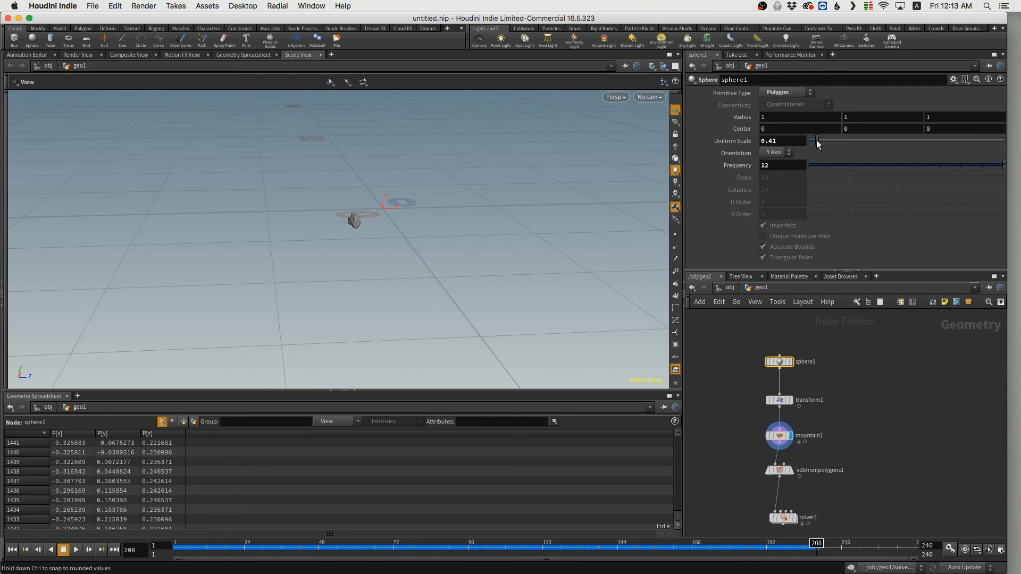
left_click_drag(817, 143, 832, 144)
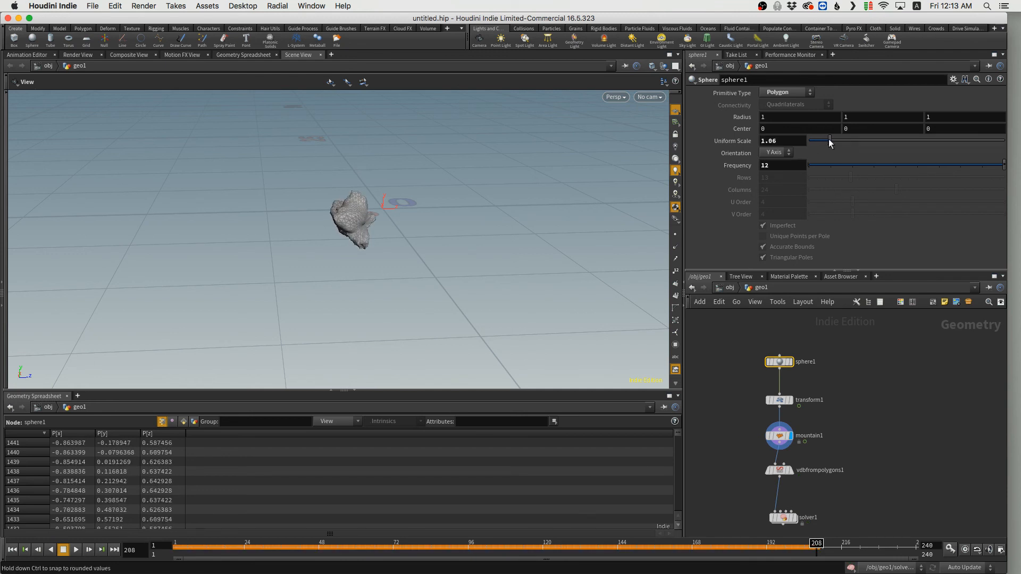
Rewind and play the animation to about frame 174 to check the enlarged noise-deformed sphere.
key("ctrl+Up")
key("Up")
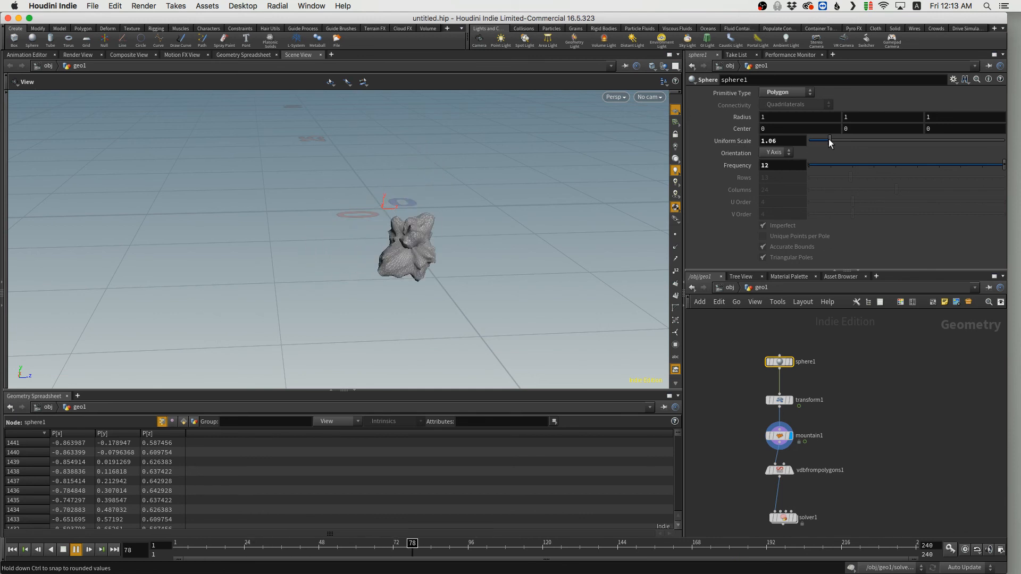
key("Up")
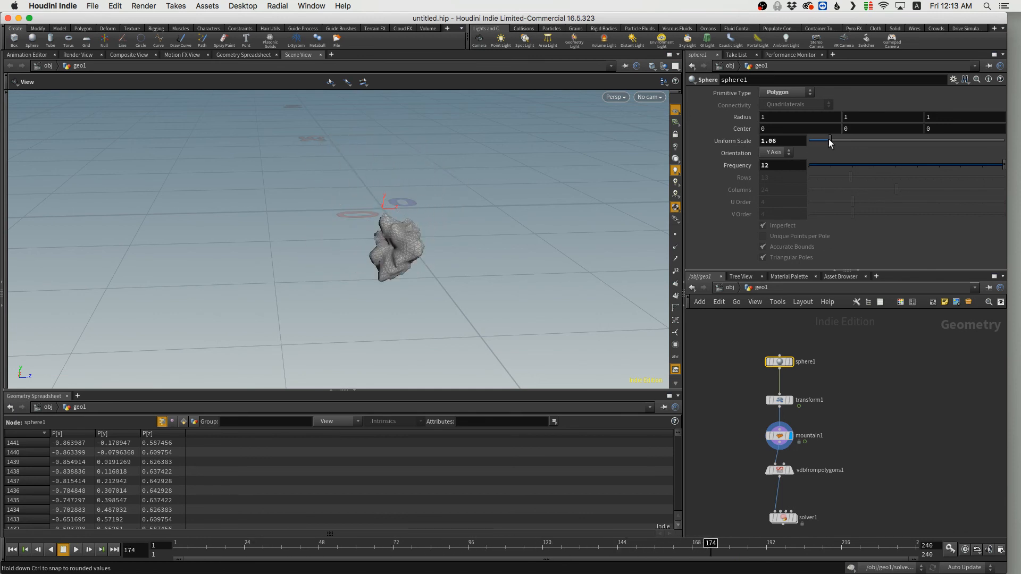
Set sphere1's Uniform Scale to about 1.39, play to about frame 221, and rewind to frame 1.
left_click_drag(831, 141, 835, 142)
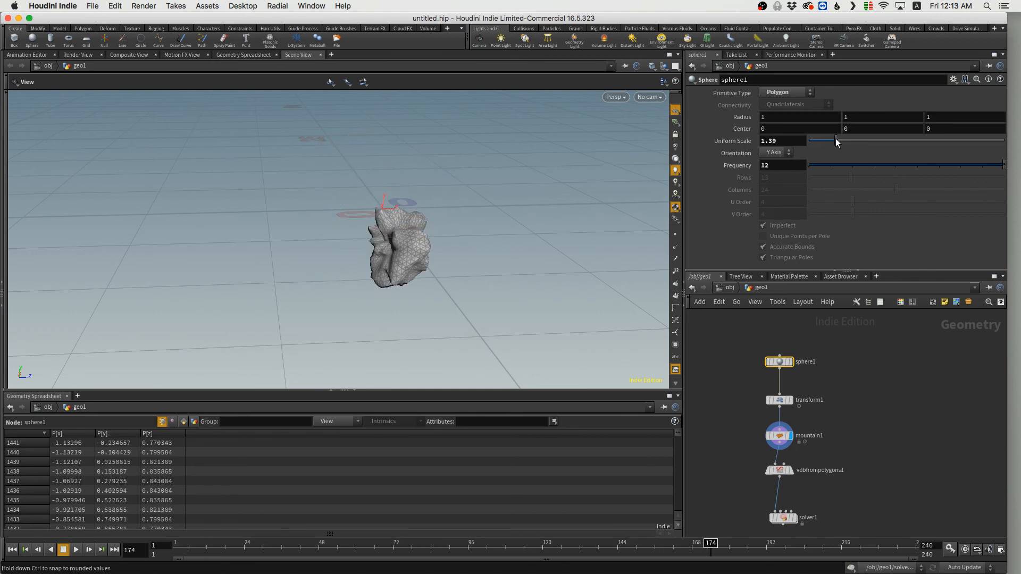
key("Up")
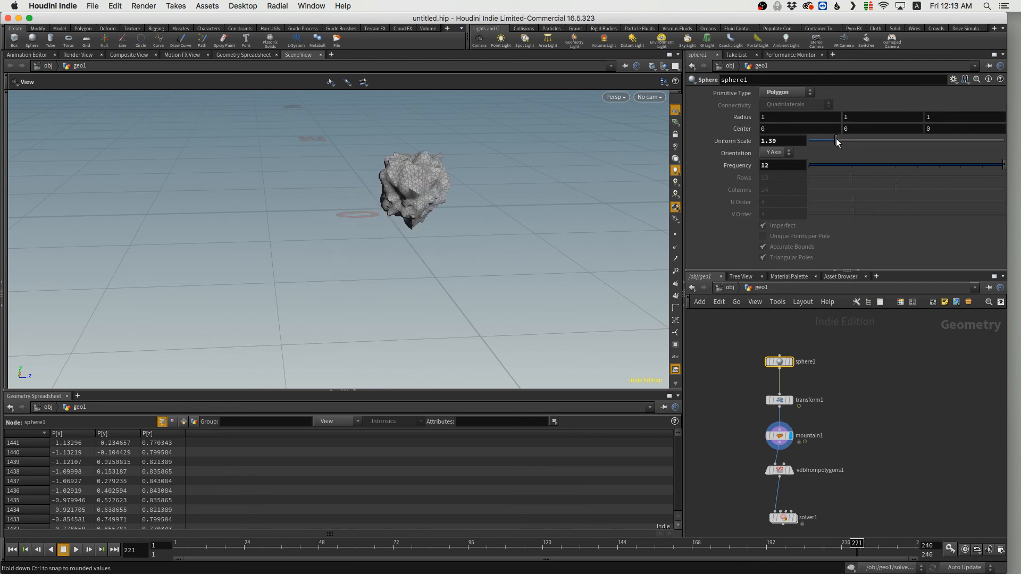
key("ctrl+Up")
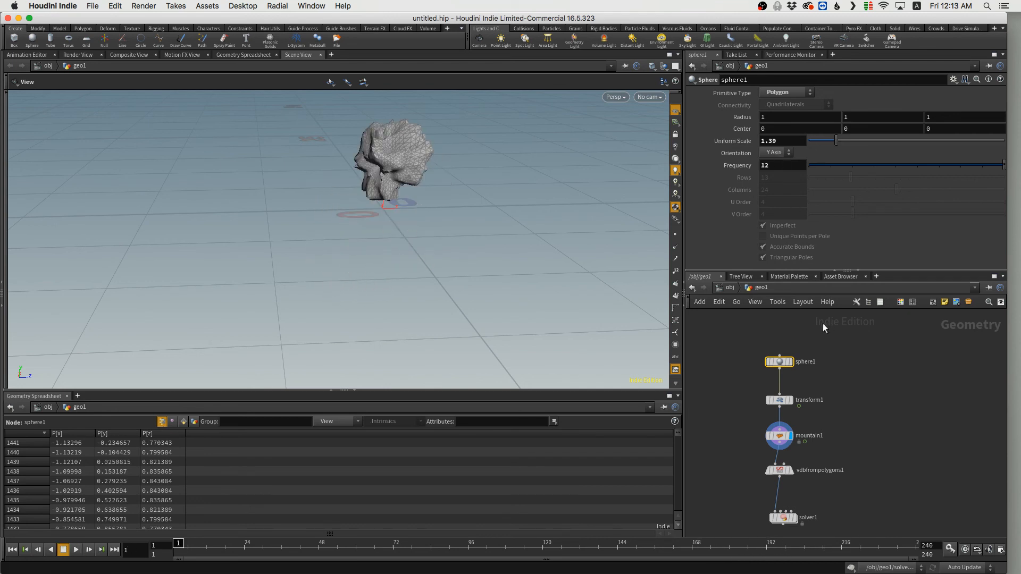
Display solver1 and play the simulation to about frame 175, examining the accumulated trail from several angles.
left_click(796, 518)
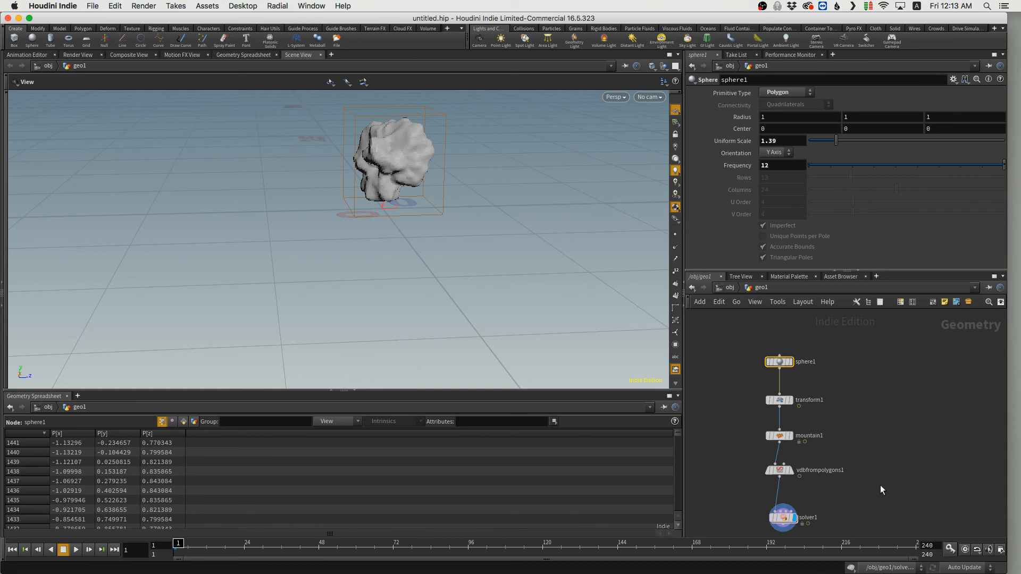
key("Up")
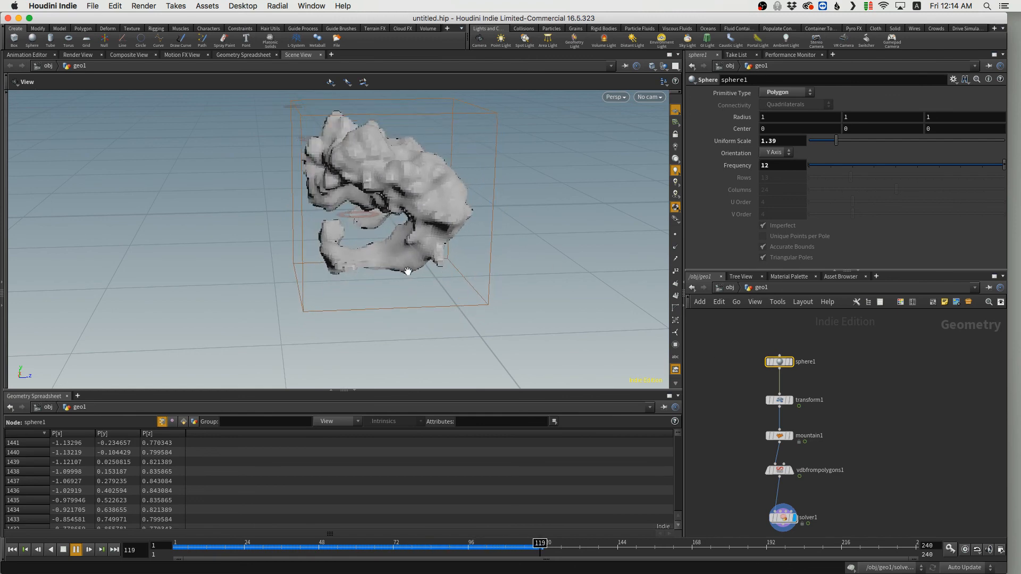
left_click_drag(408, 271, 542, 233)
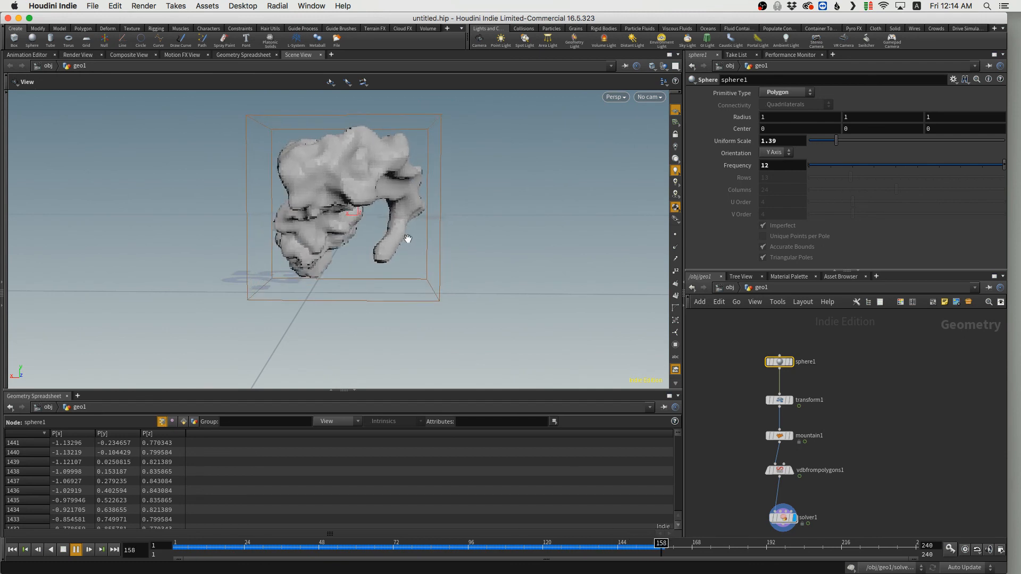
left_click_drag(407, 238, 360, 254)
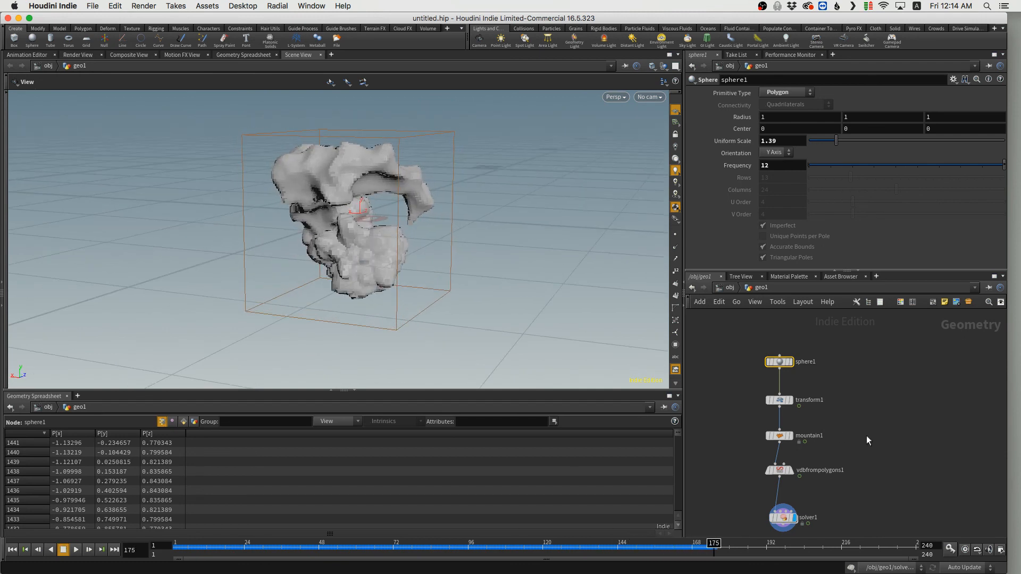
Rewind to frame 1 and reduce sphere1's Uniform Scale to about 1.17.
mouse_move(781, 362)
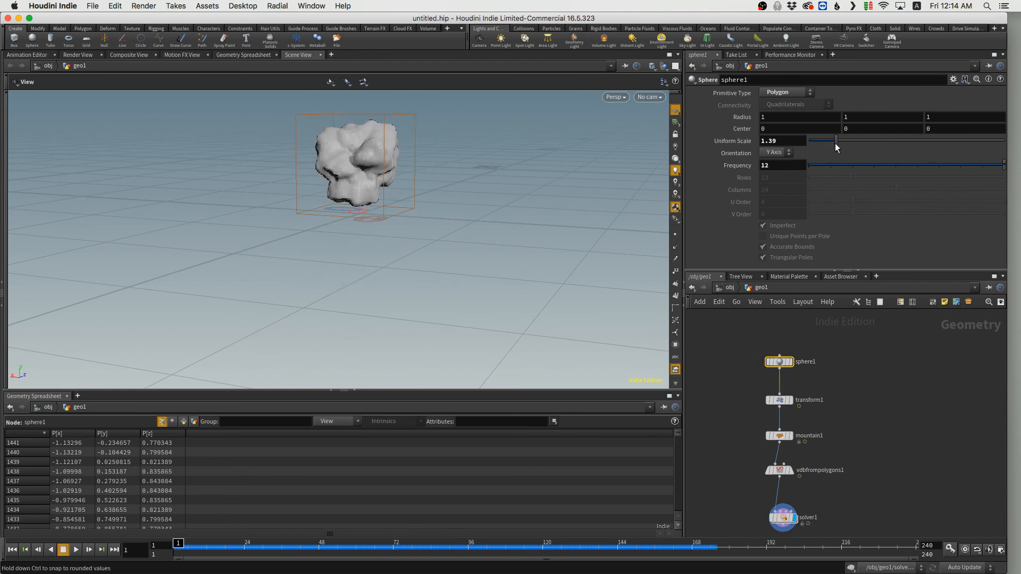
left_click_drag(835, 142, 832, 141)
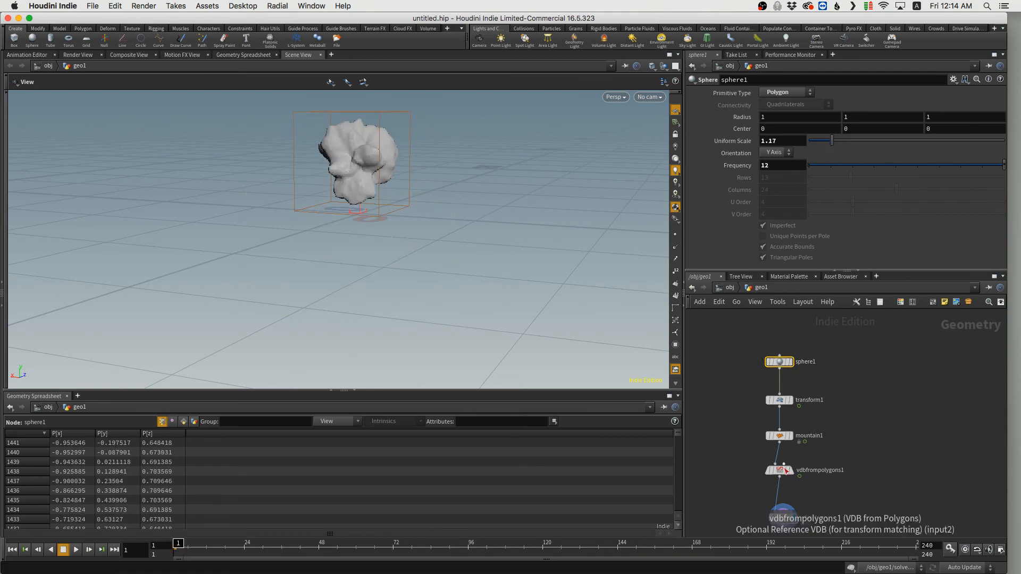
Inside solver1, set the Erode Offset of vdbreshapesdf1 to 0.3 and return to the geo1 network.
double_click(786, 520)
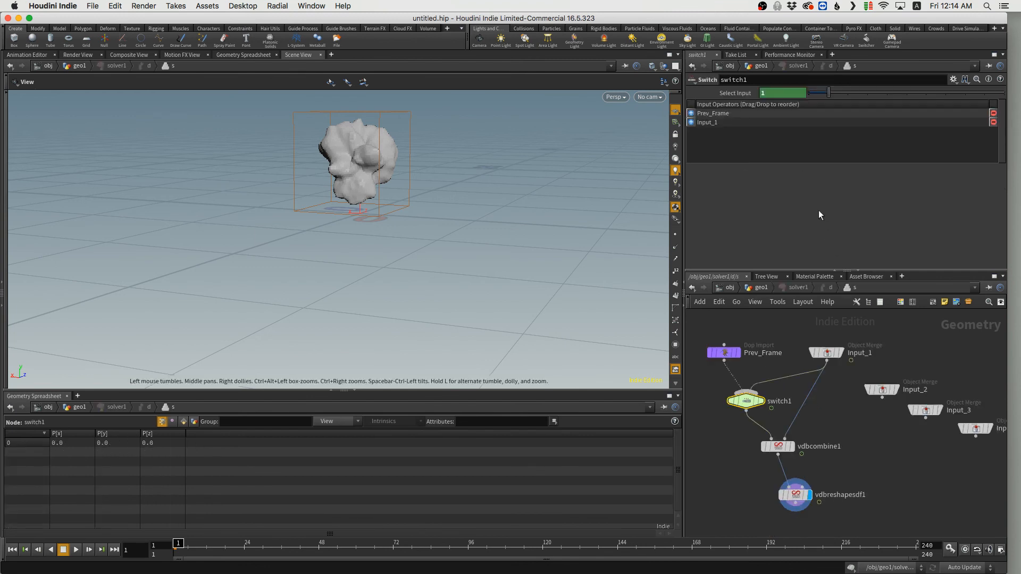
left_click(796, 492)
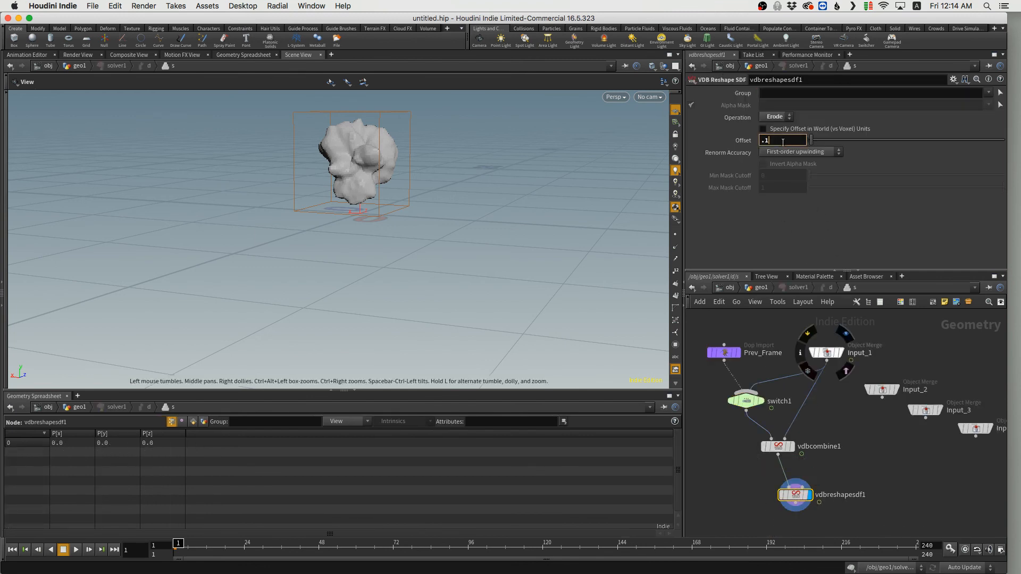
key("BackSpace")
type("3")
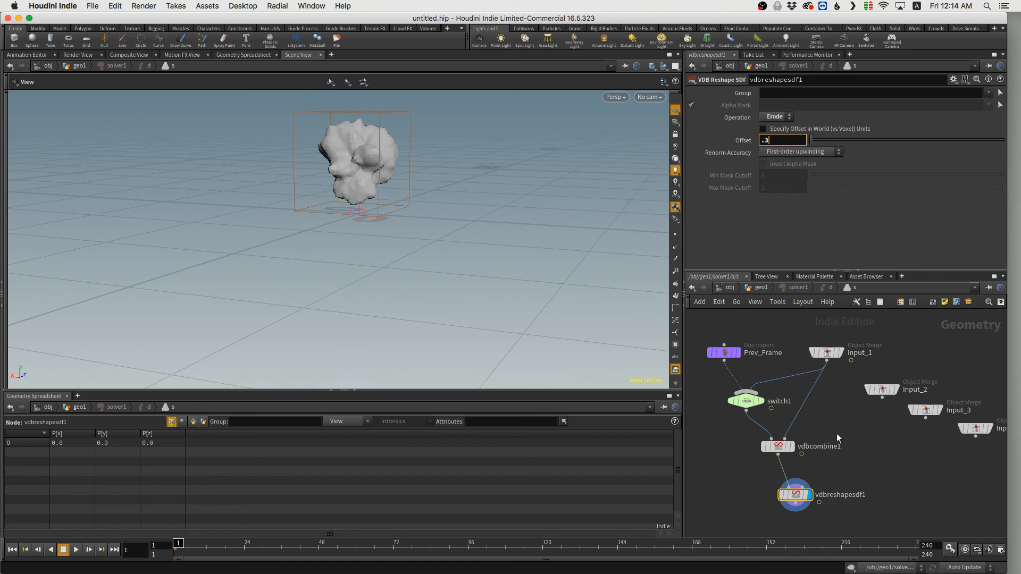
key("Return")
key("u")
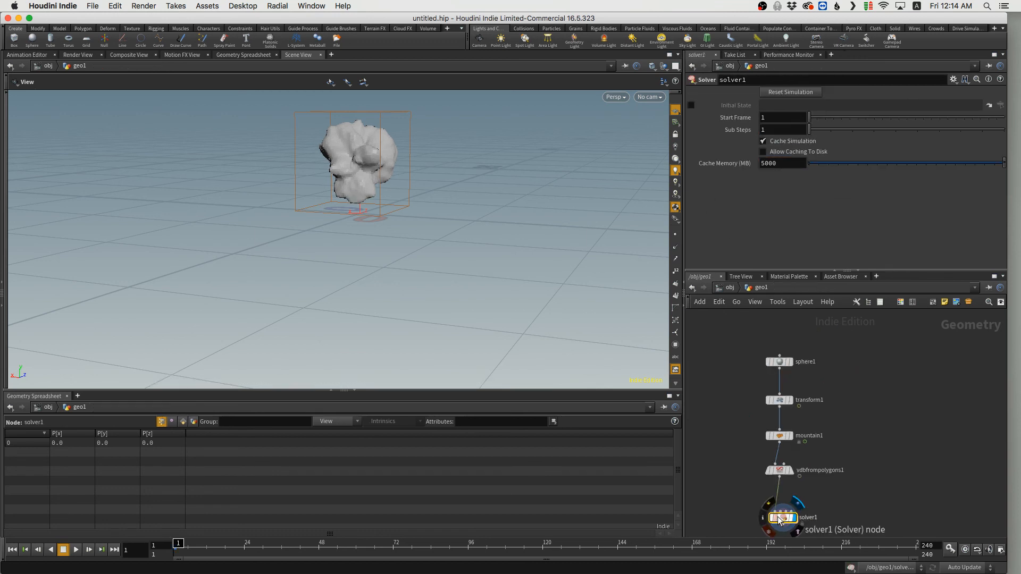
Play the simulation with the stronger erosion and examine the trail from several angles.
key("Up")
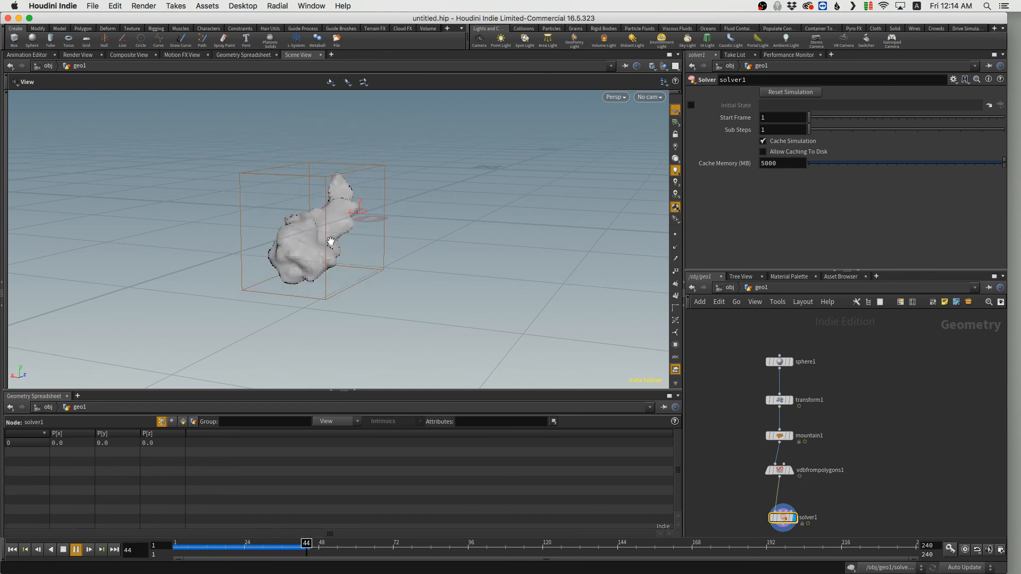
left_click_drag(358, 251, 429, 303)
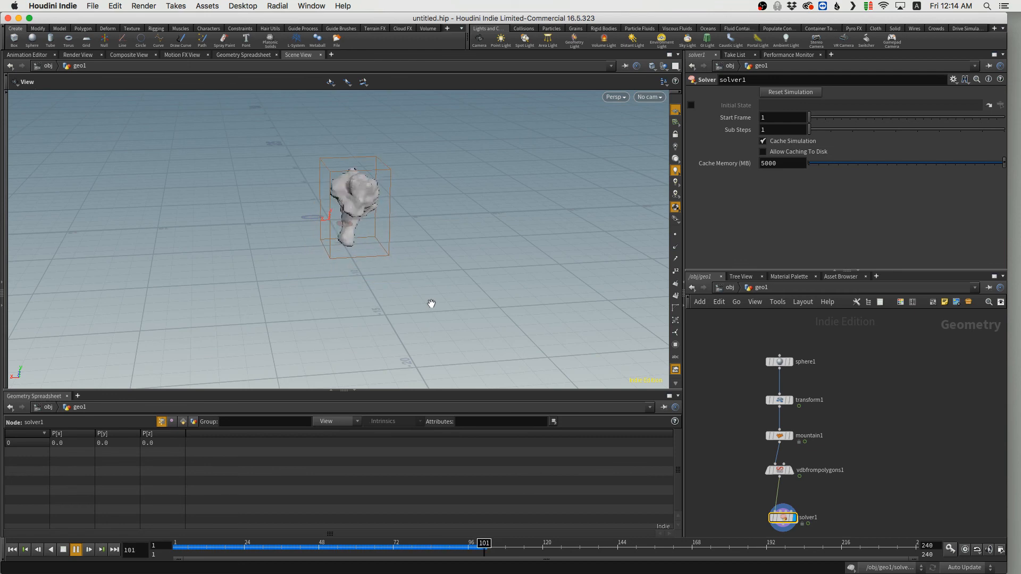
left_click_drag(364, 222, 340, 224)
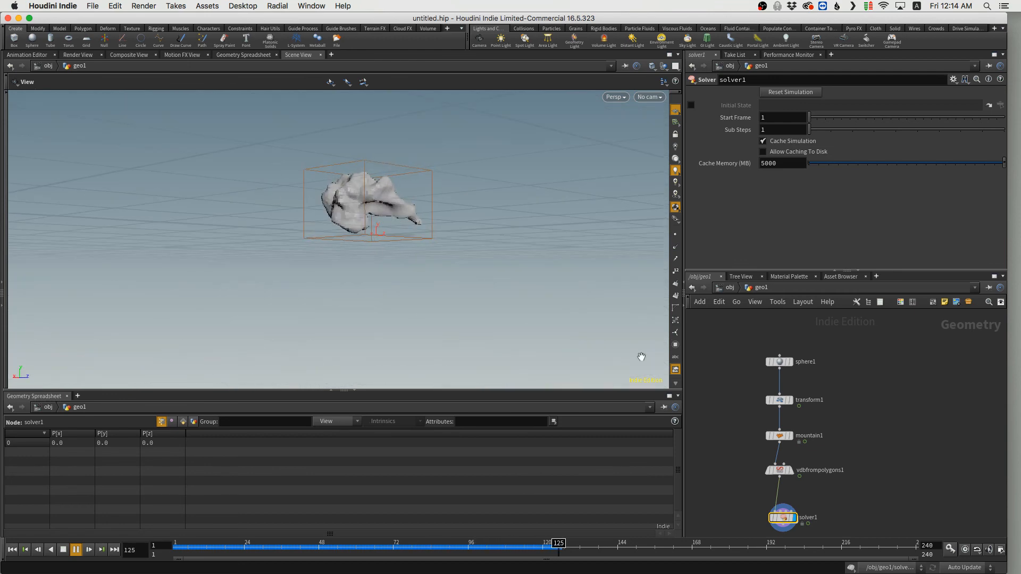
Add a Convert VDB node below solver1 and wire the solver's output into its first input.
middle_click_drag(898, 416, 875, 362)
key("Tab")
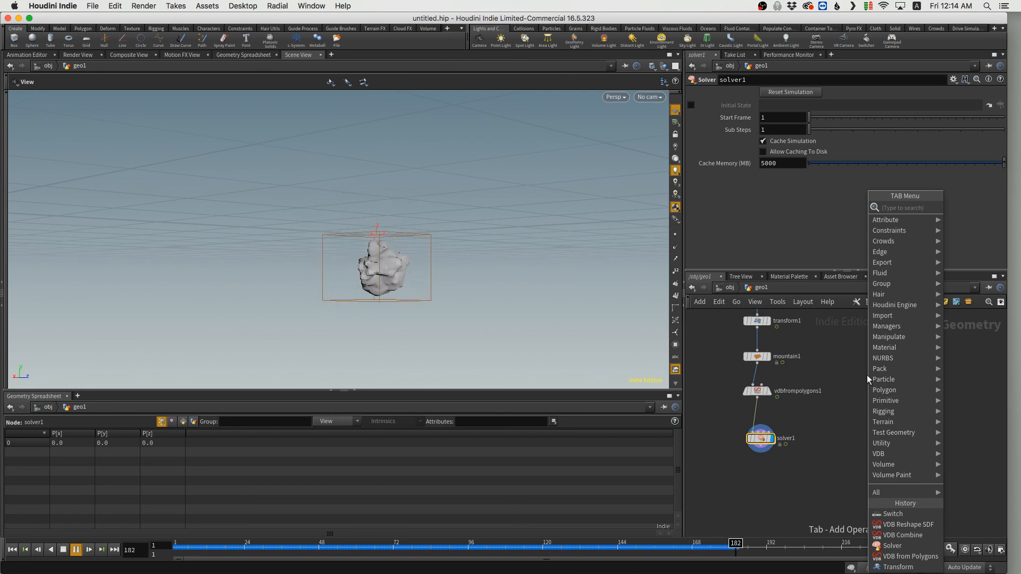
type("c")
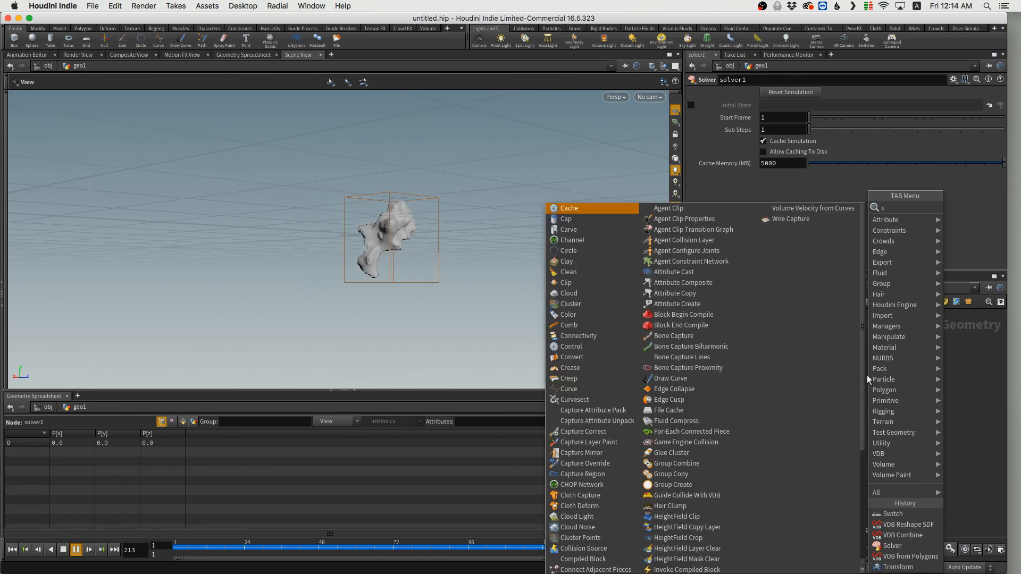
type("onvert")
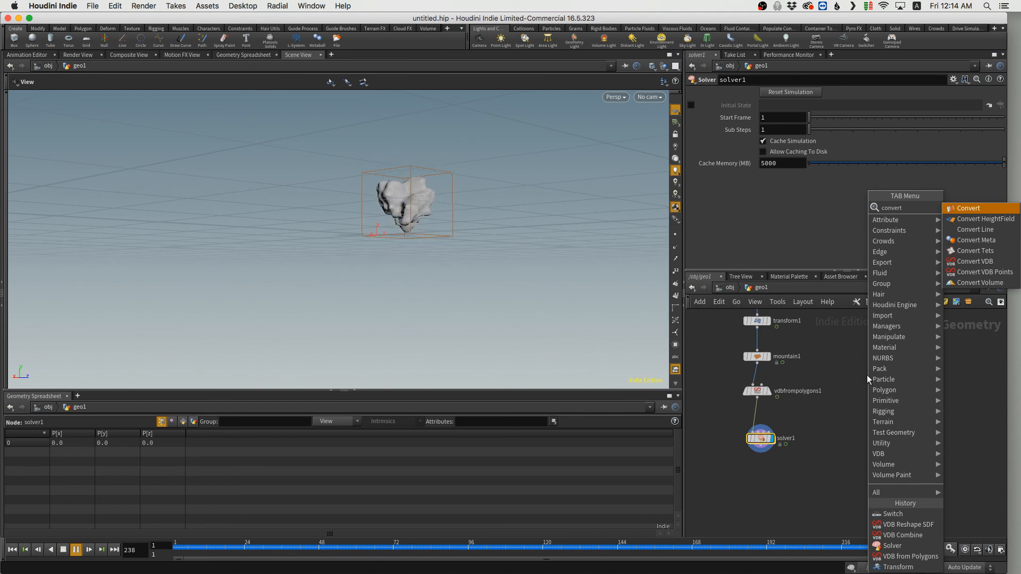
left_click(974, 261)
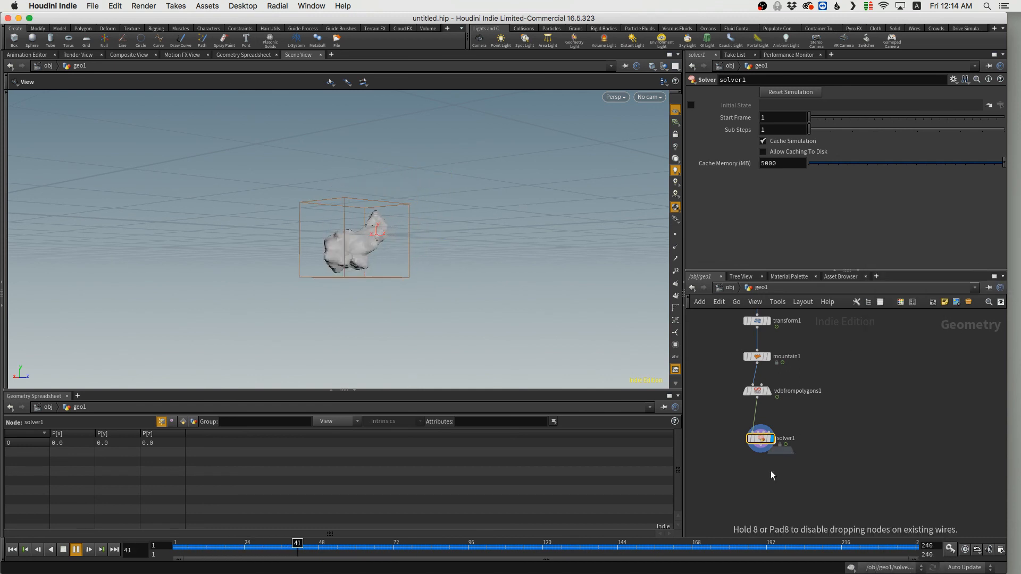
left_click(770, 471)
left_click(761, 452)
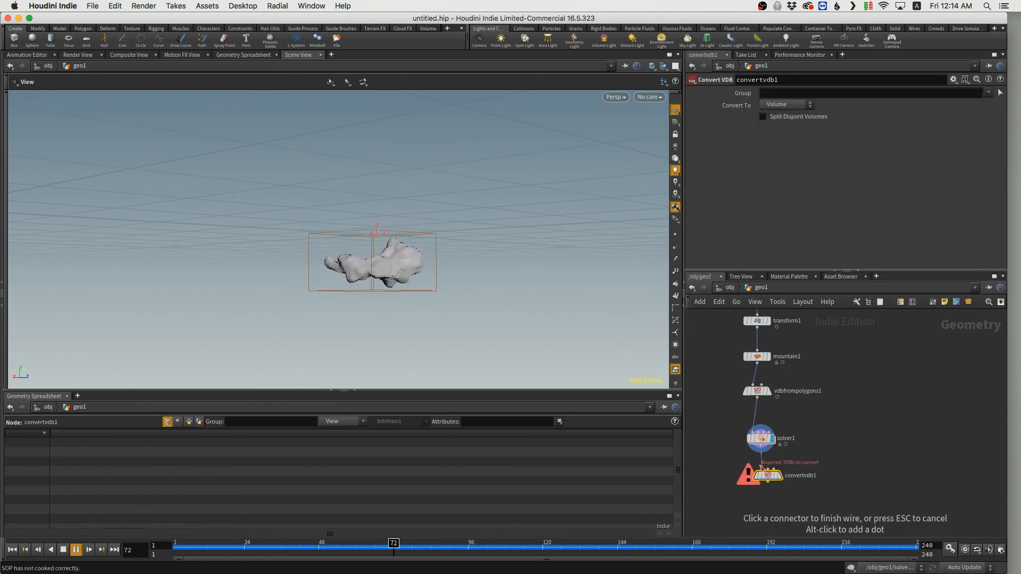
left_click(779, 477)
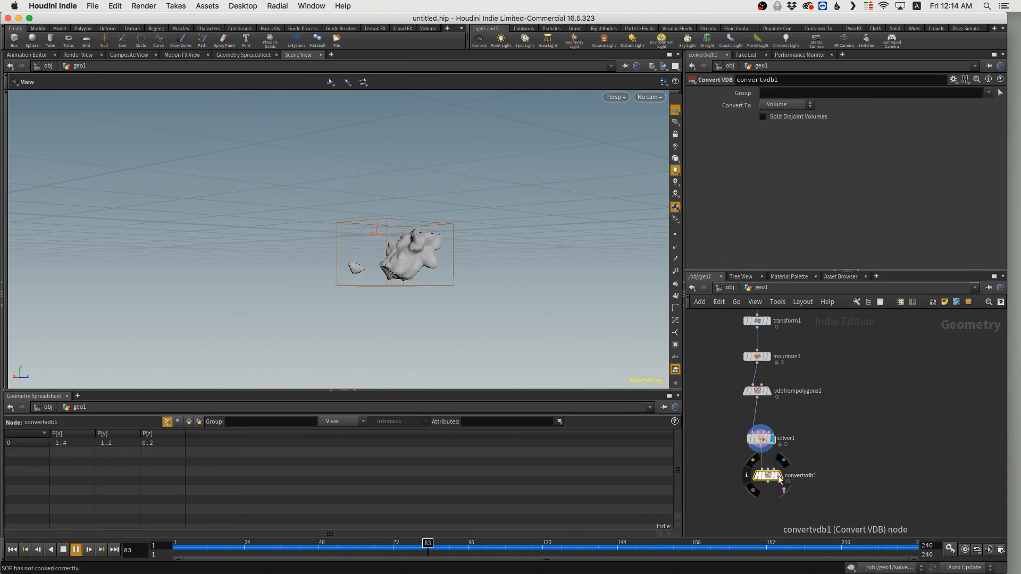
Set convertvdb1 to convert to Polygons, display its output, and inspect the resulting mesh during playback.
left_click(785, 104)
left_click(783, 137)
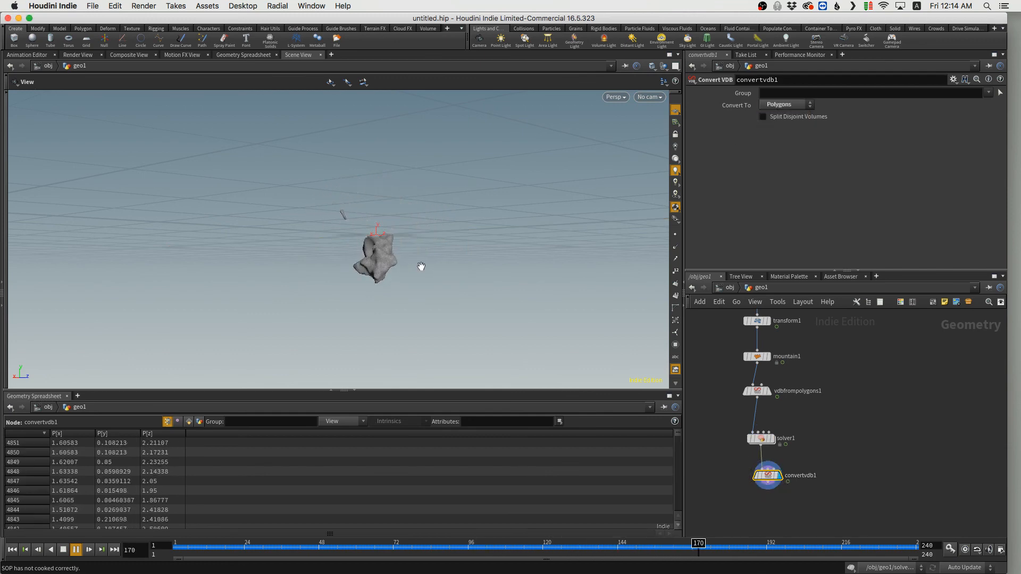
left_click_drag(376, 292, 274, 261)
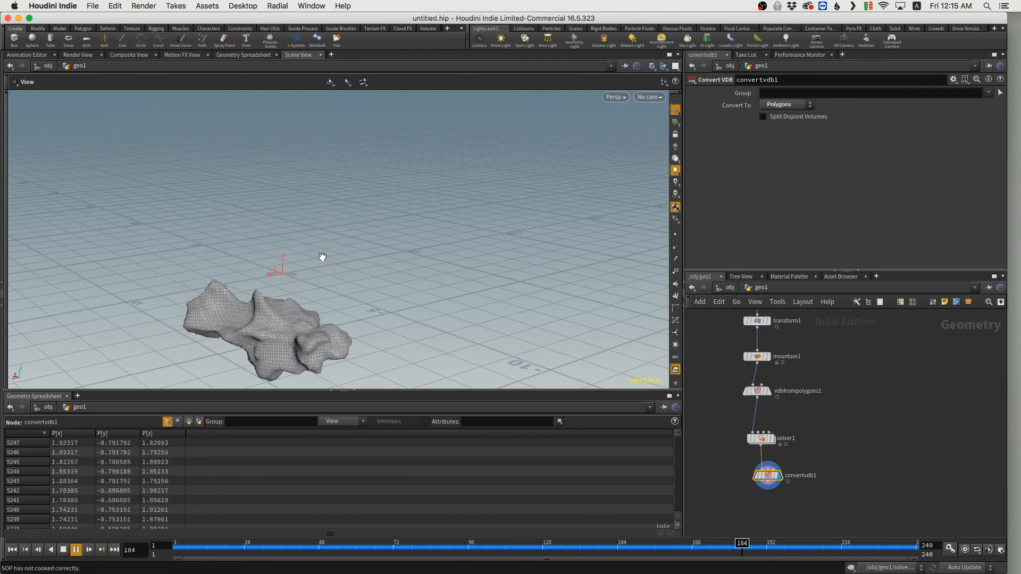
Stop playback, review the node network inside solver1, and return to the geo1 level.
key("Up")
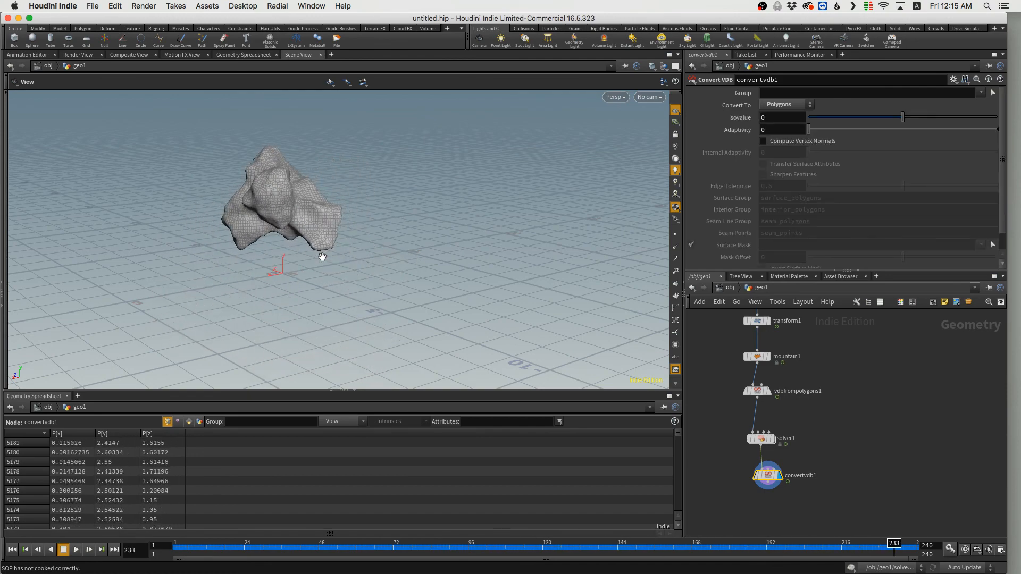
double_click(760, 438)
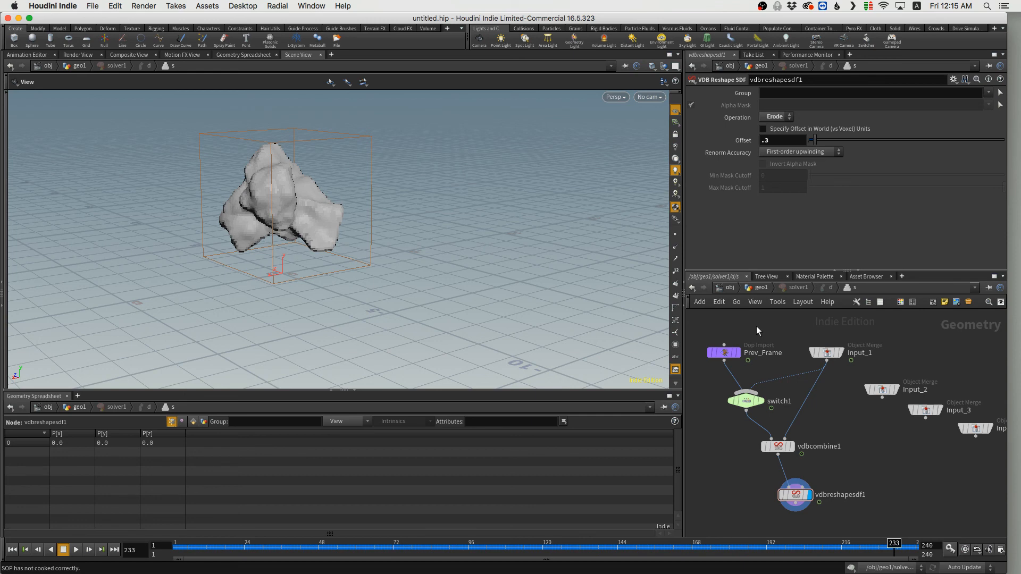
key("u")
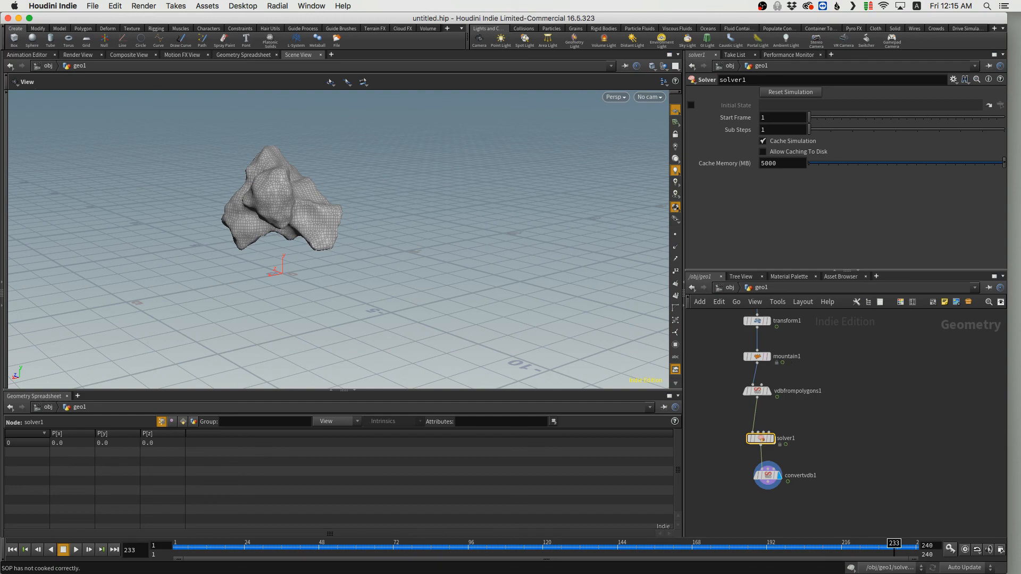
Switch to Chrome, find the "[WANDERLOST] -351-" growth sphere post in the Instagram gallery, watch its video, and close it.
key("super+Tab")
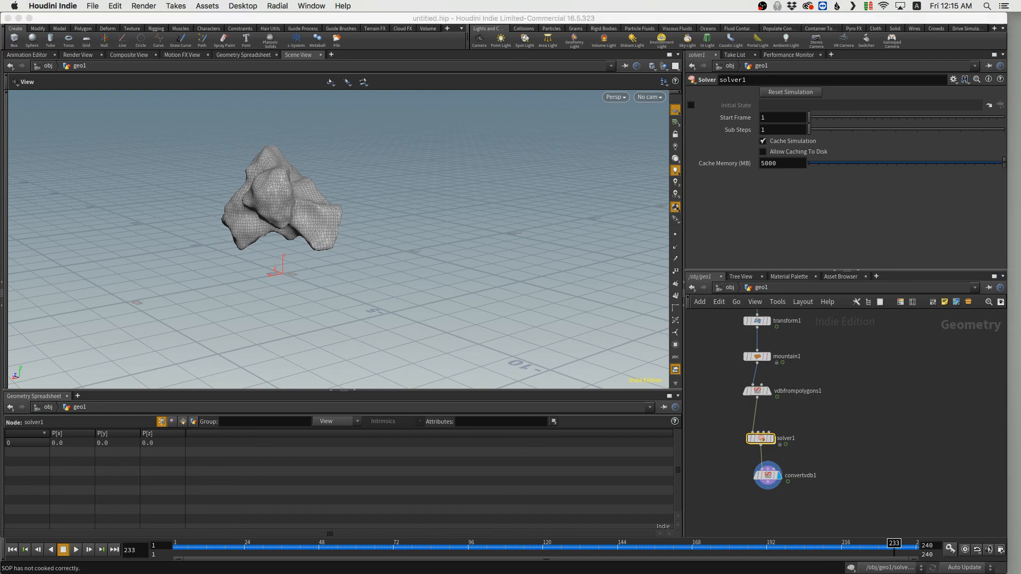
scroll(683, 353, "up", 3)
scroll(683, 354, "up", 3)
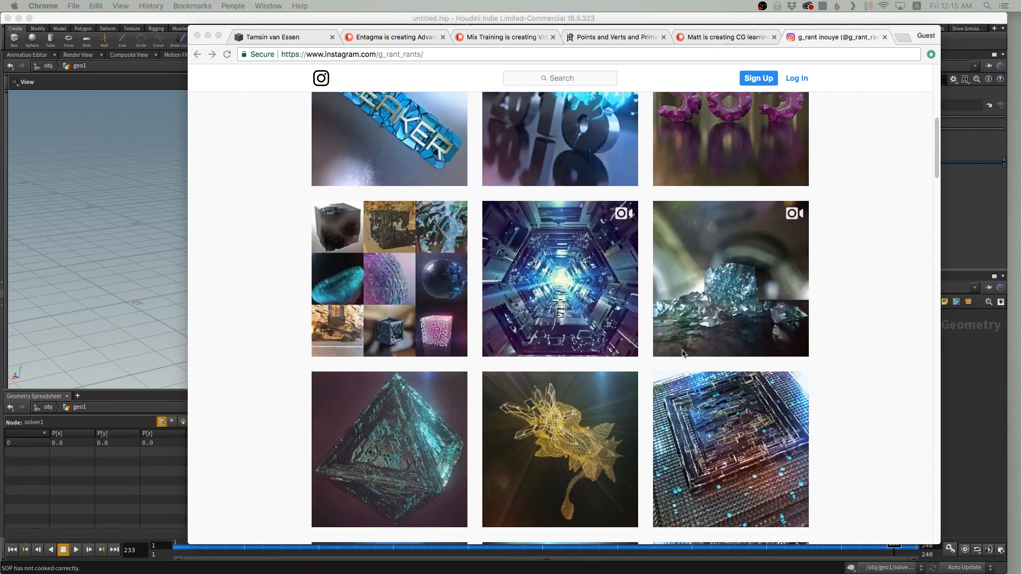
scroll(684, 356, "down", 15)
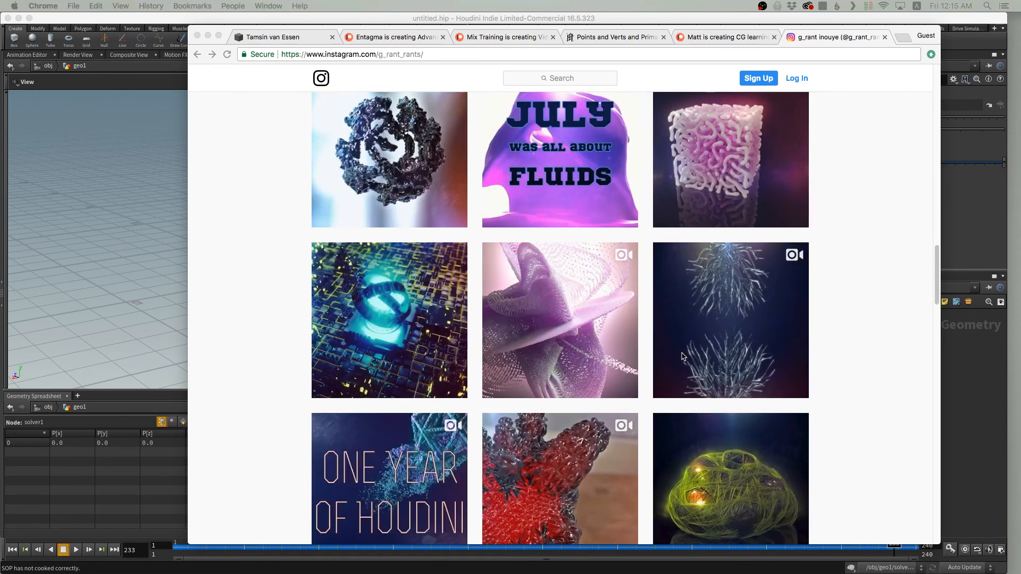
scroll(683, 357, "up", 2)
left_click(398, 200)
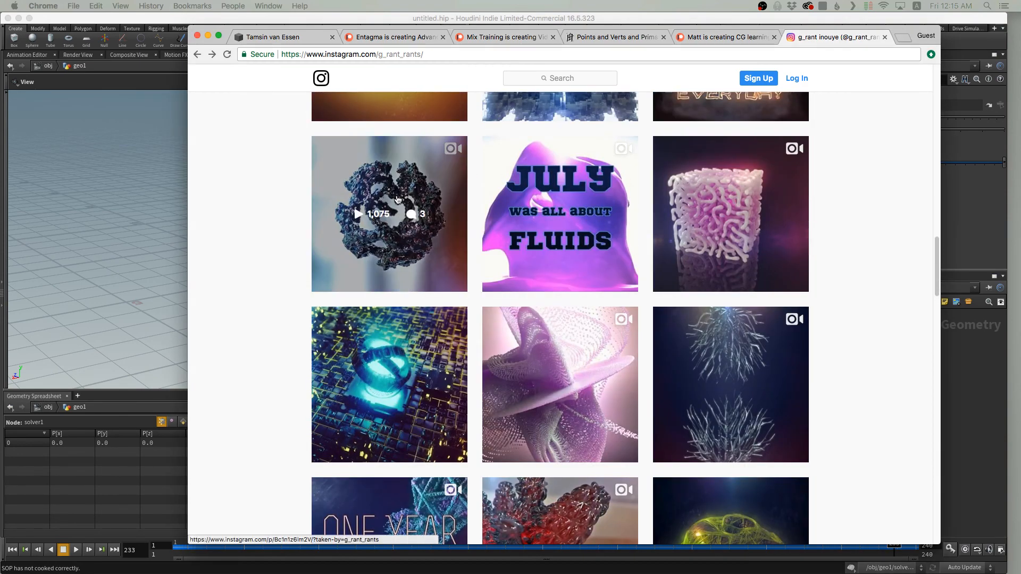
left_click(394, 246)
left_click(473, 304)
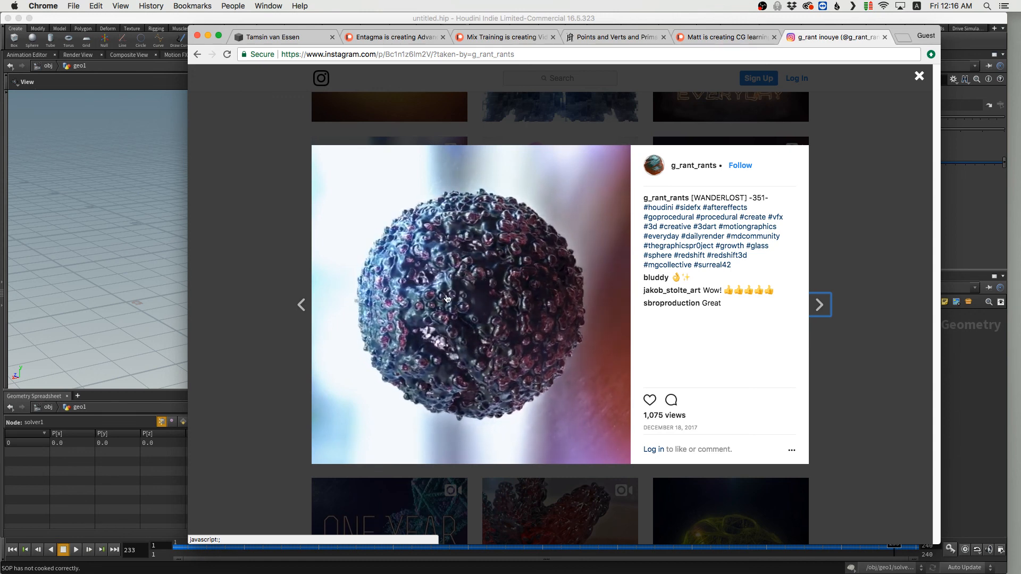
left_click(304, 287)
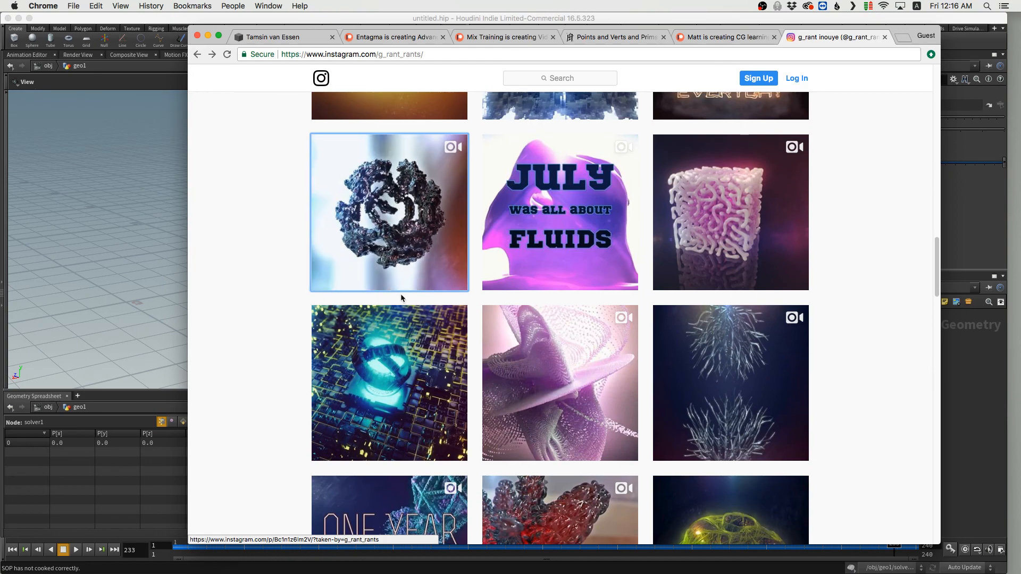
Browse further down the gallery to the "[DETHEREAL] -319-" crystal ball post, watch its video, and close it.
scroll(401, 293, "down", 8)
scroll(436, 307, "down", 20)
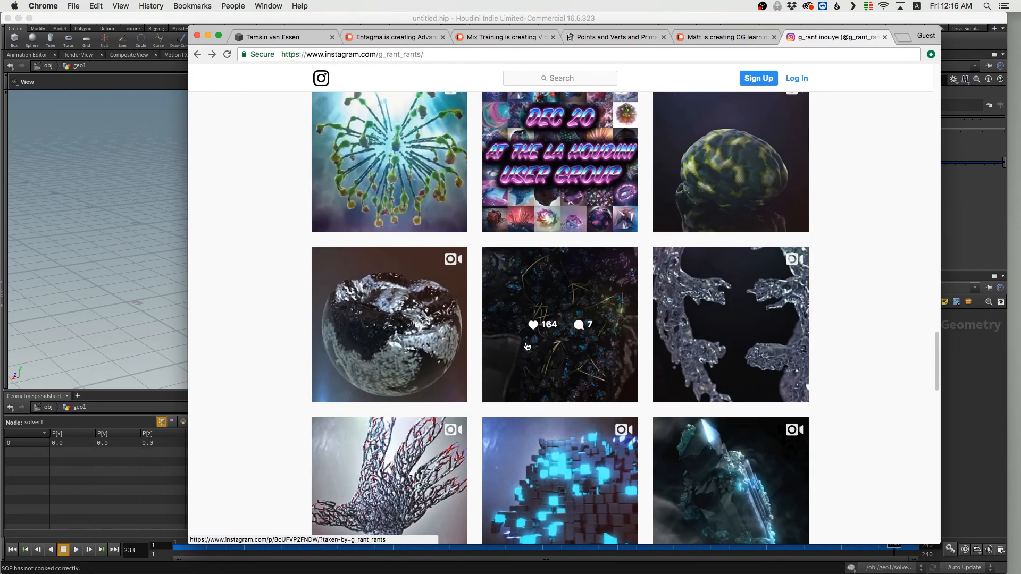
scroll(526, 347, "down", 8)
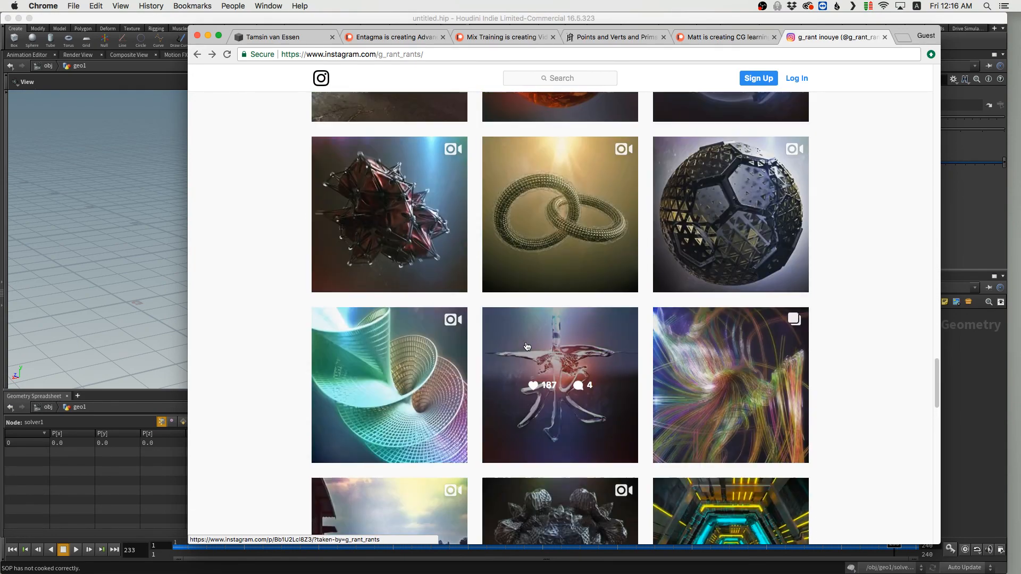
scroll(526, 346, "down", 3)
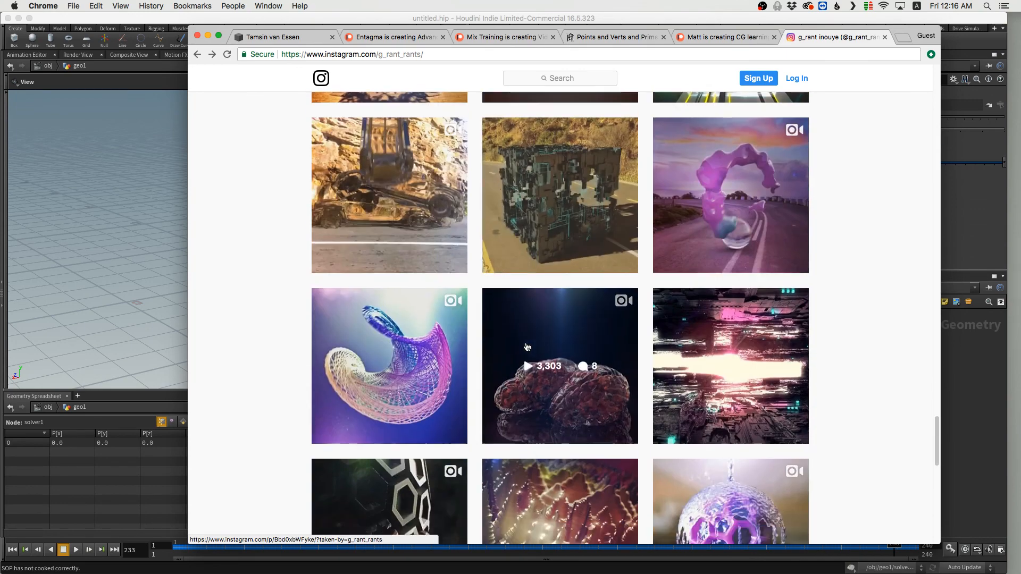
left_click(729, 190)
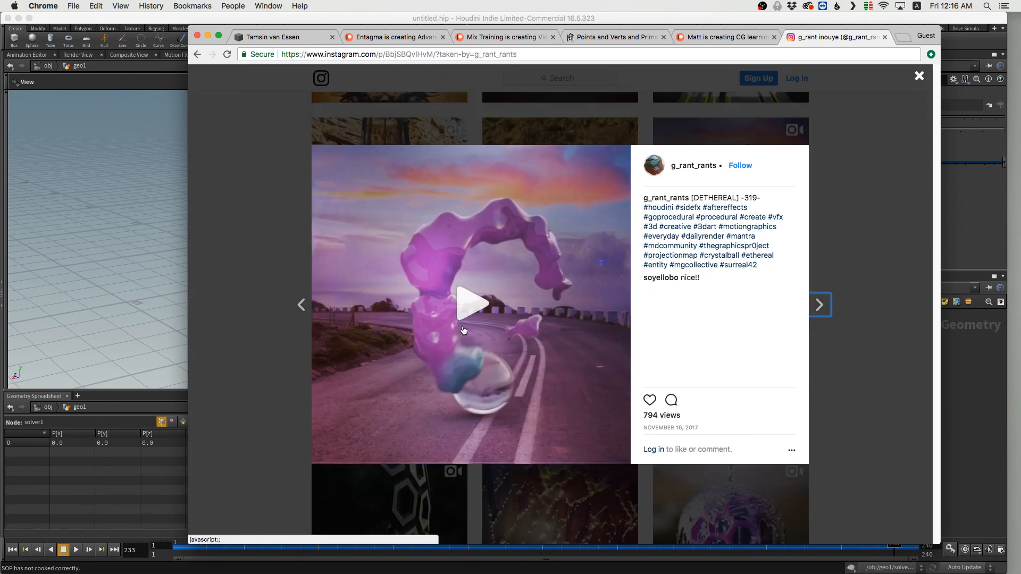
left_click(465, 308)
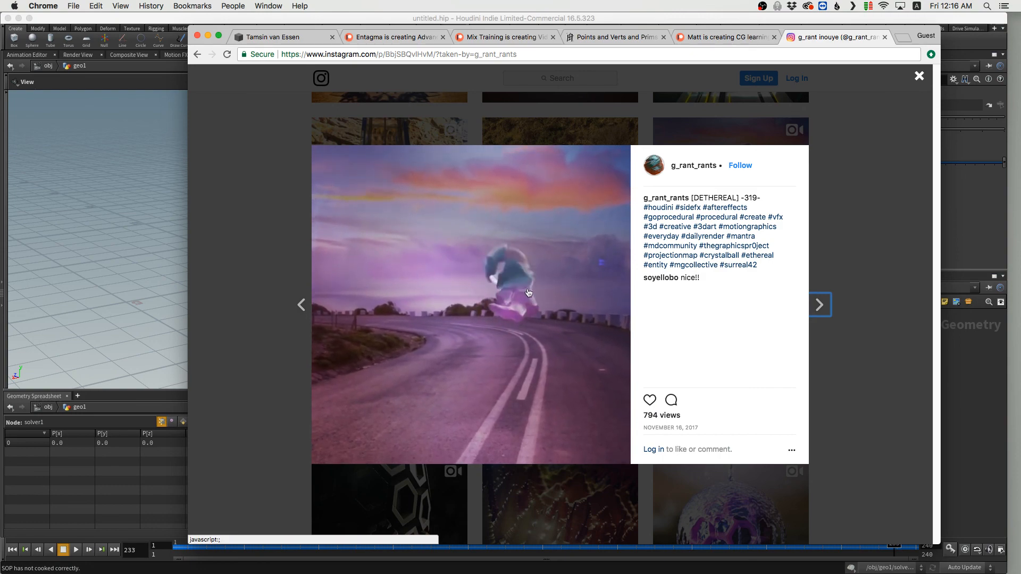
left_click(269, 278)
Find the "[BOUND] -287-" linked rings post further down the gallery, watch its video, and close it.
scroll(647, 364, "down", 2)
scroll(648, 363, "down", 10)
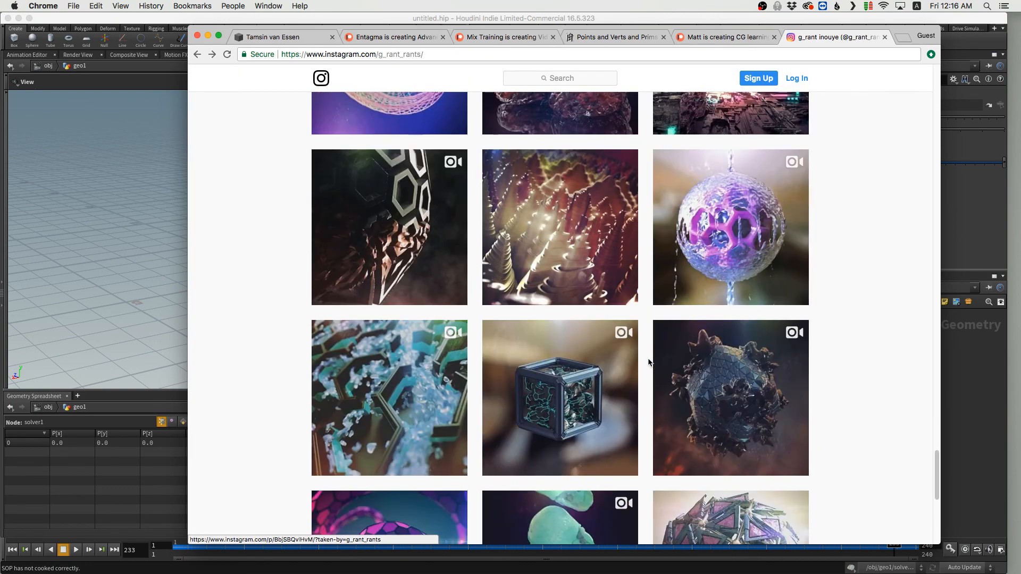
scroll(649, 358, "down", 12)
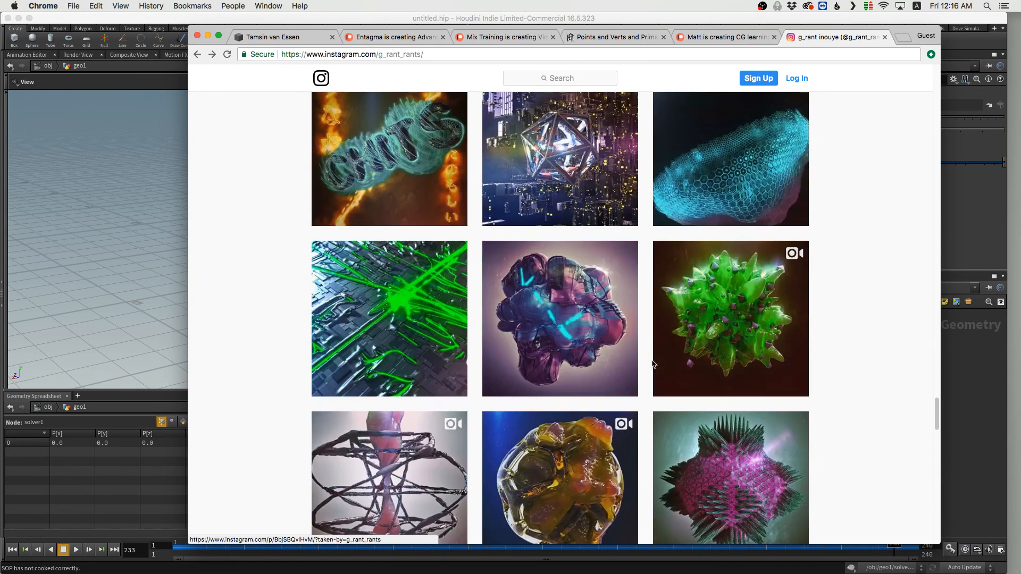
scroll(653, 364, "down", 10)
scroll(651, 364, "down", 5)
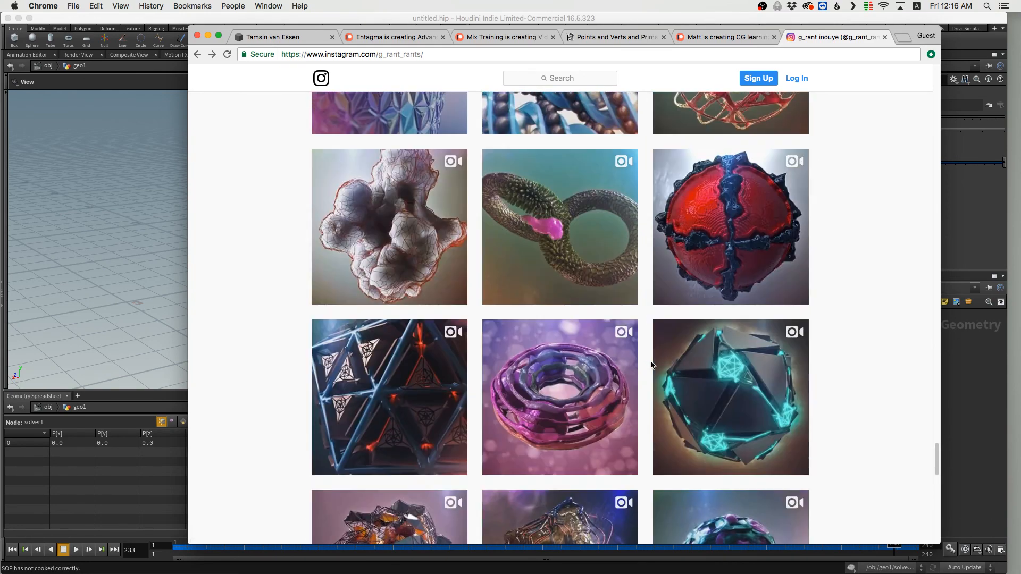
left_click(563, 276)
left_click(493, 296)
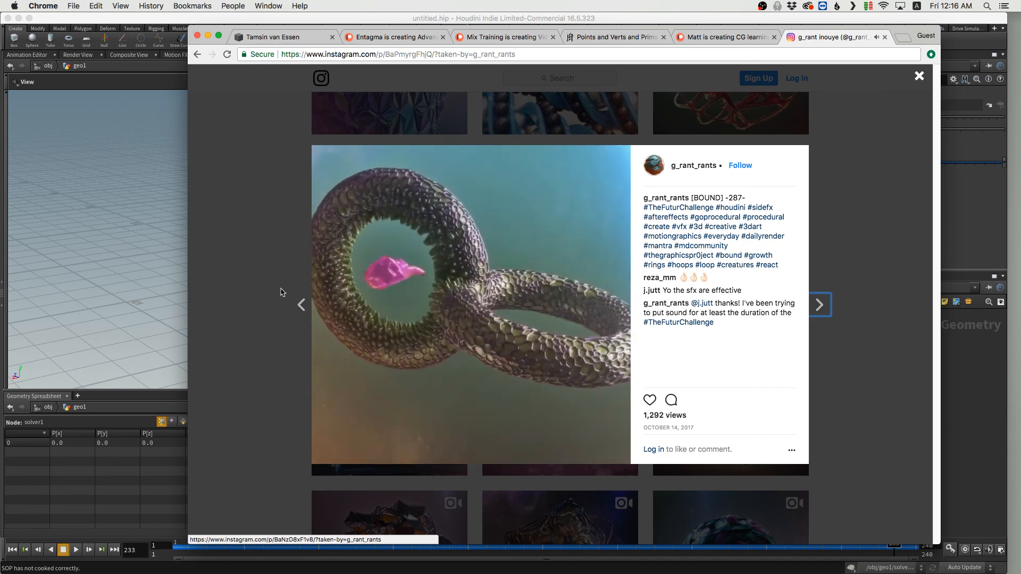
left_click(270, 261)
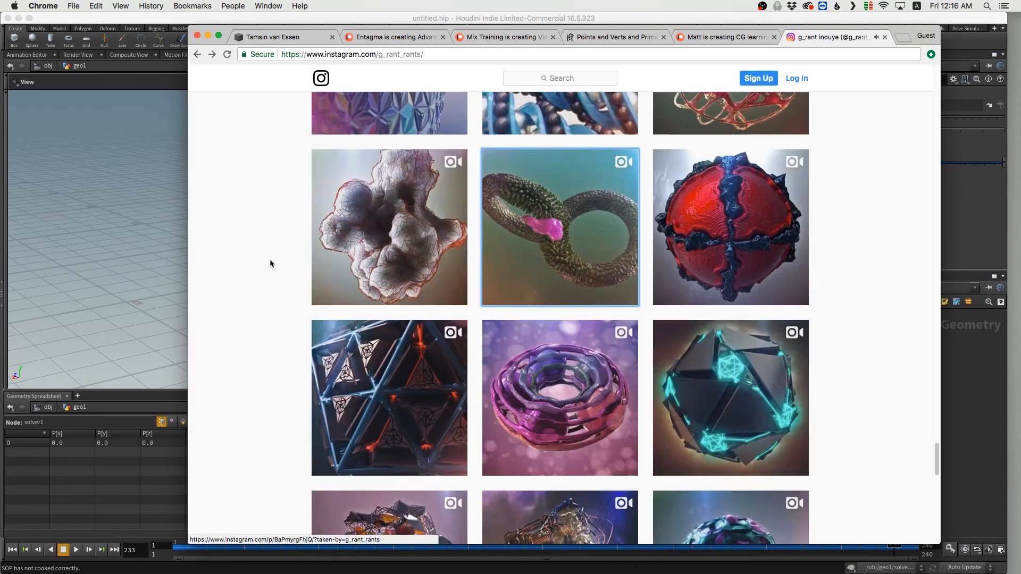
Switch back to Houdini, play the converted trail mesh, and move the timeline to frame 87.
left_click(177, 42)
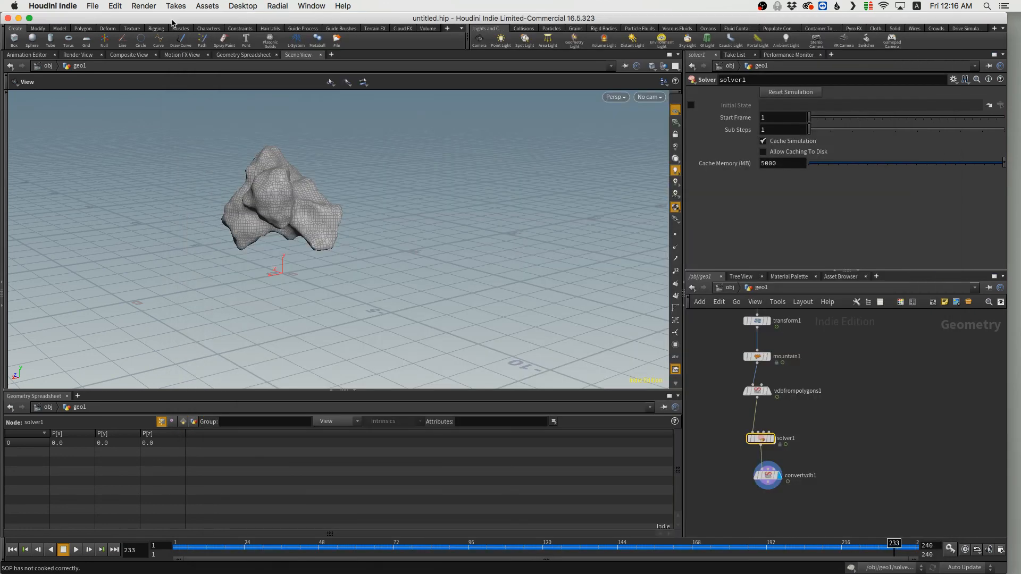
key("Up")
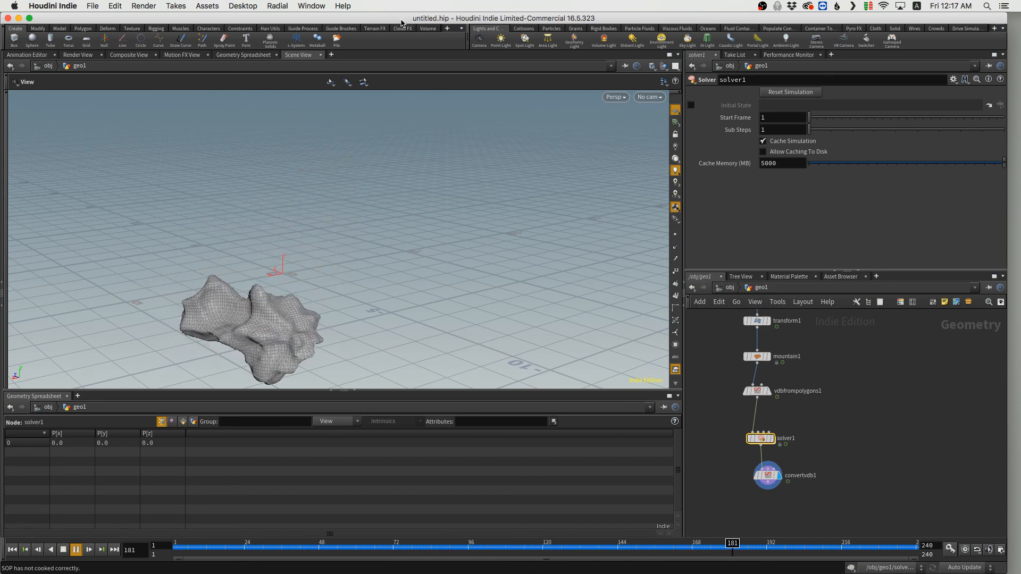
left_click(440, 547)
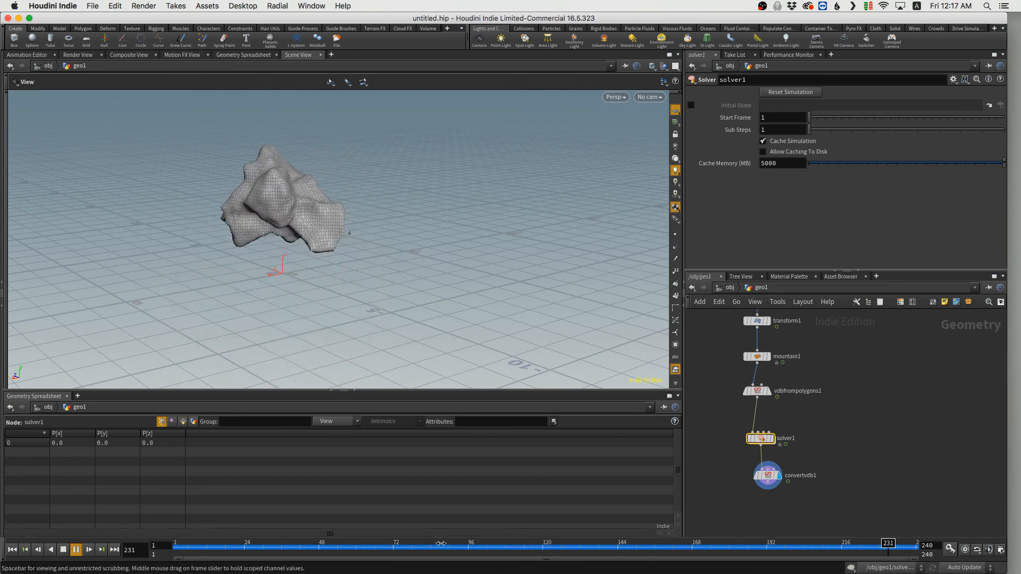
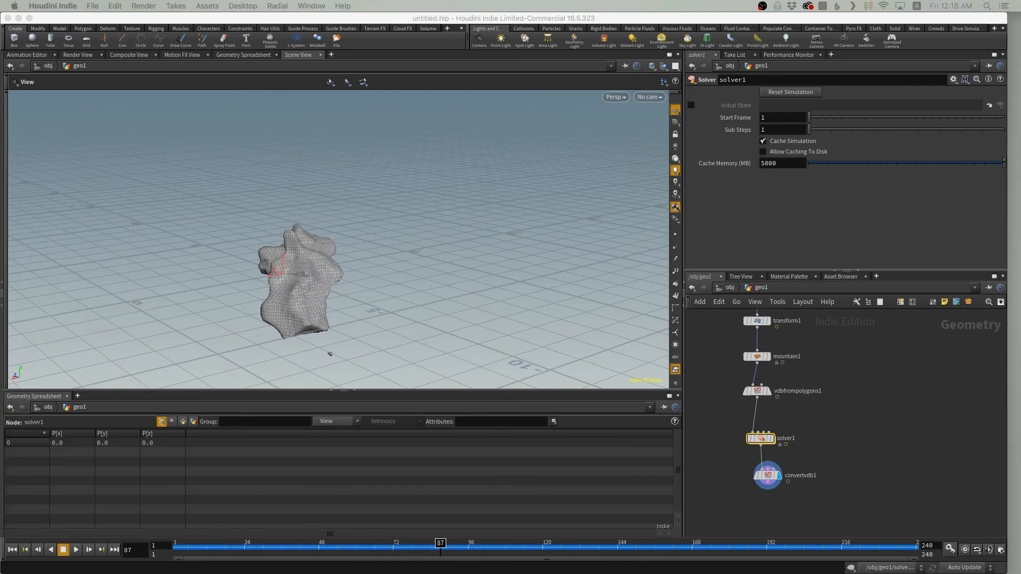
Bring up the QN_CV_G e-mail in Mail, examine both Houdini reference screenshots, and put the message away.
left_click_drag(0, 288, 412, 63)
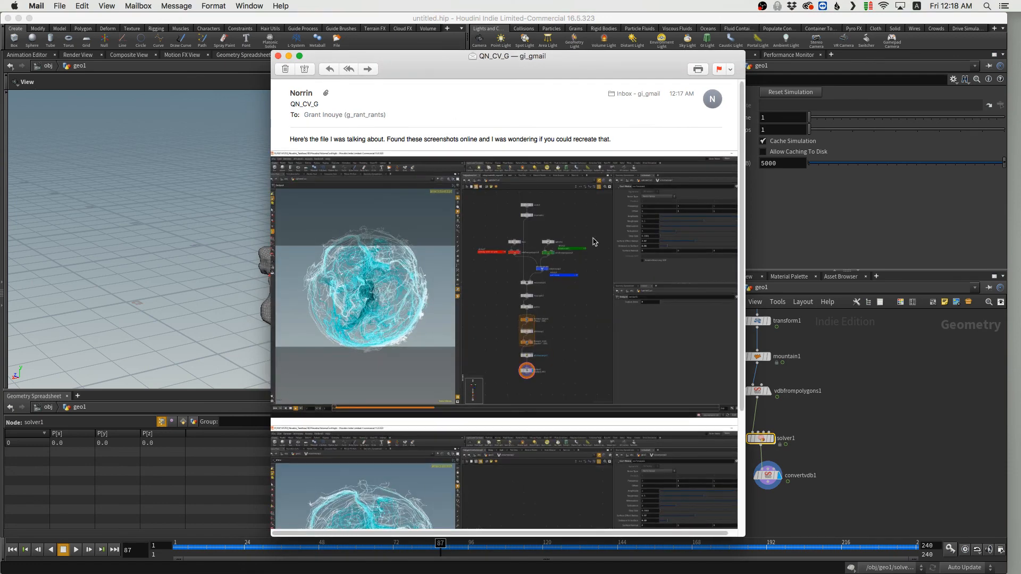
scroll(594, 235, "down", 3)
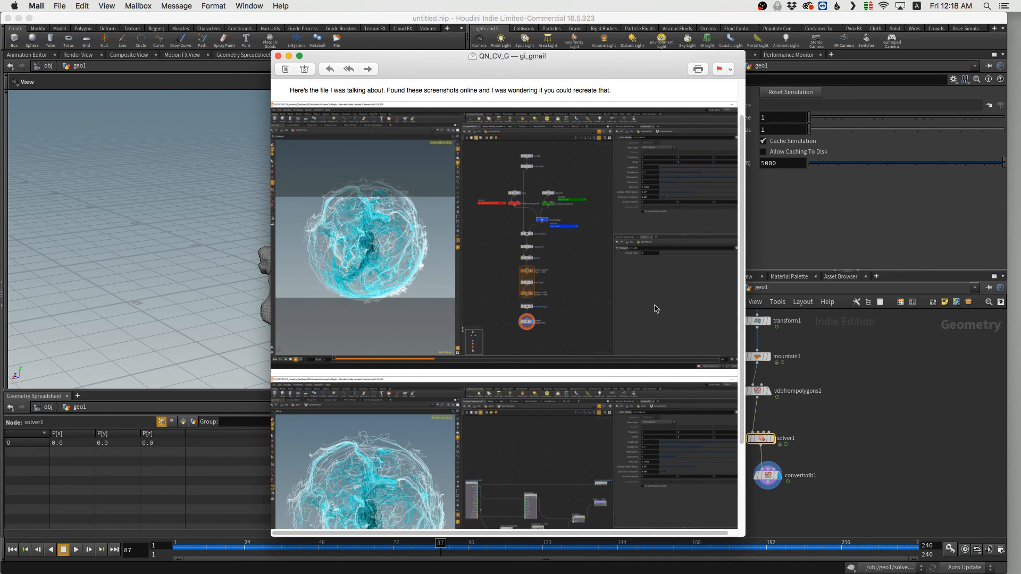
scroll(657, 309, "down", 5)
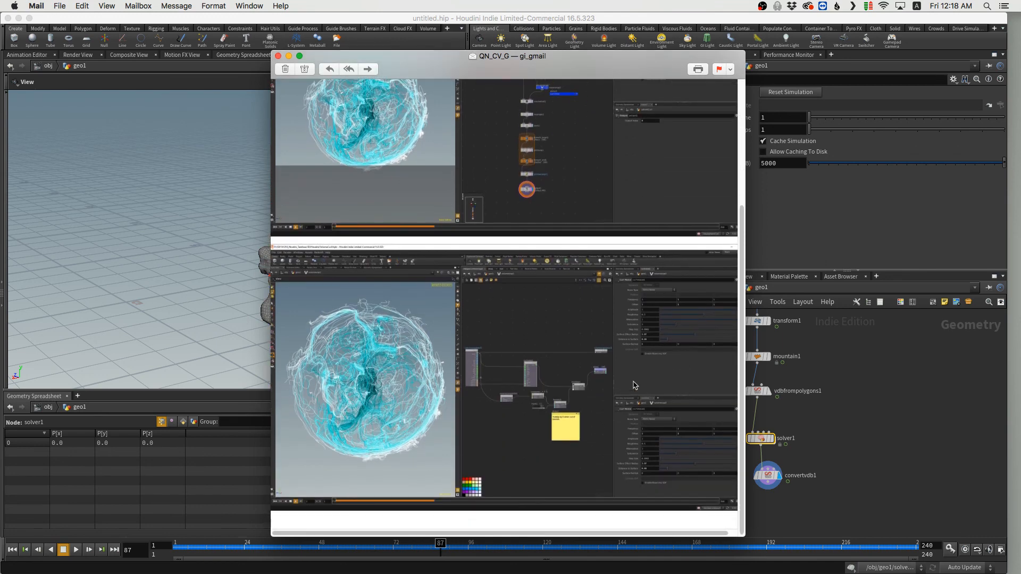
scroll(632, 385, "up", 10)
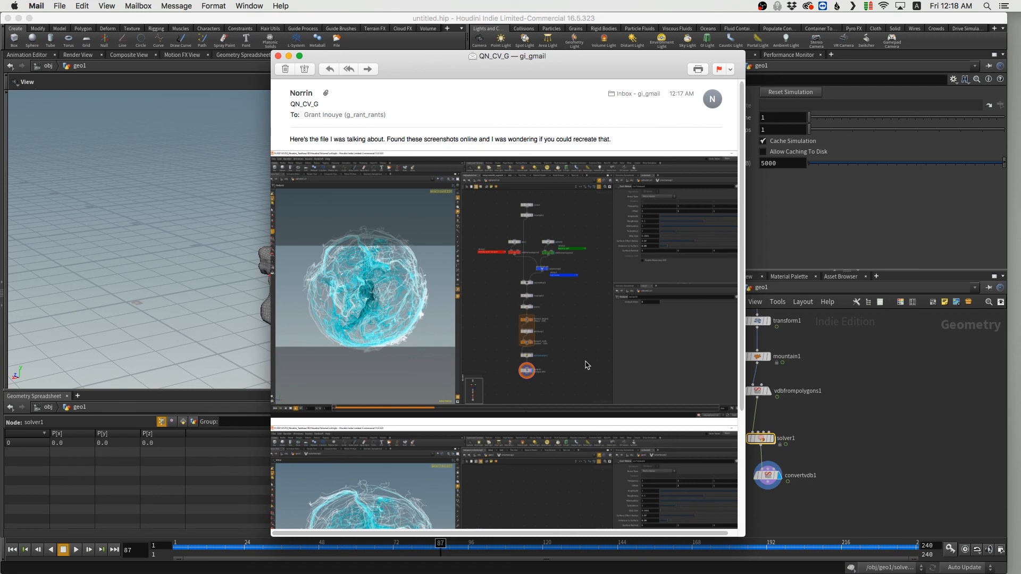
left_click_drag(579, 62, 0, 38)
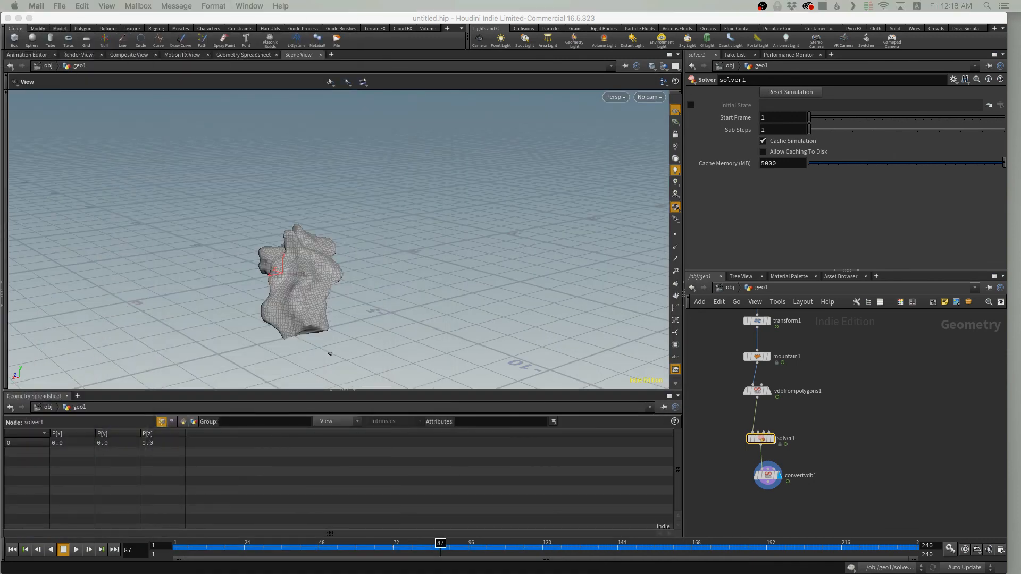